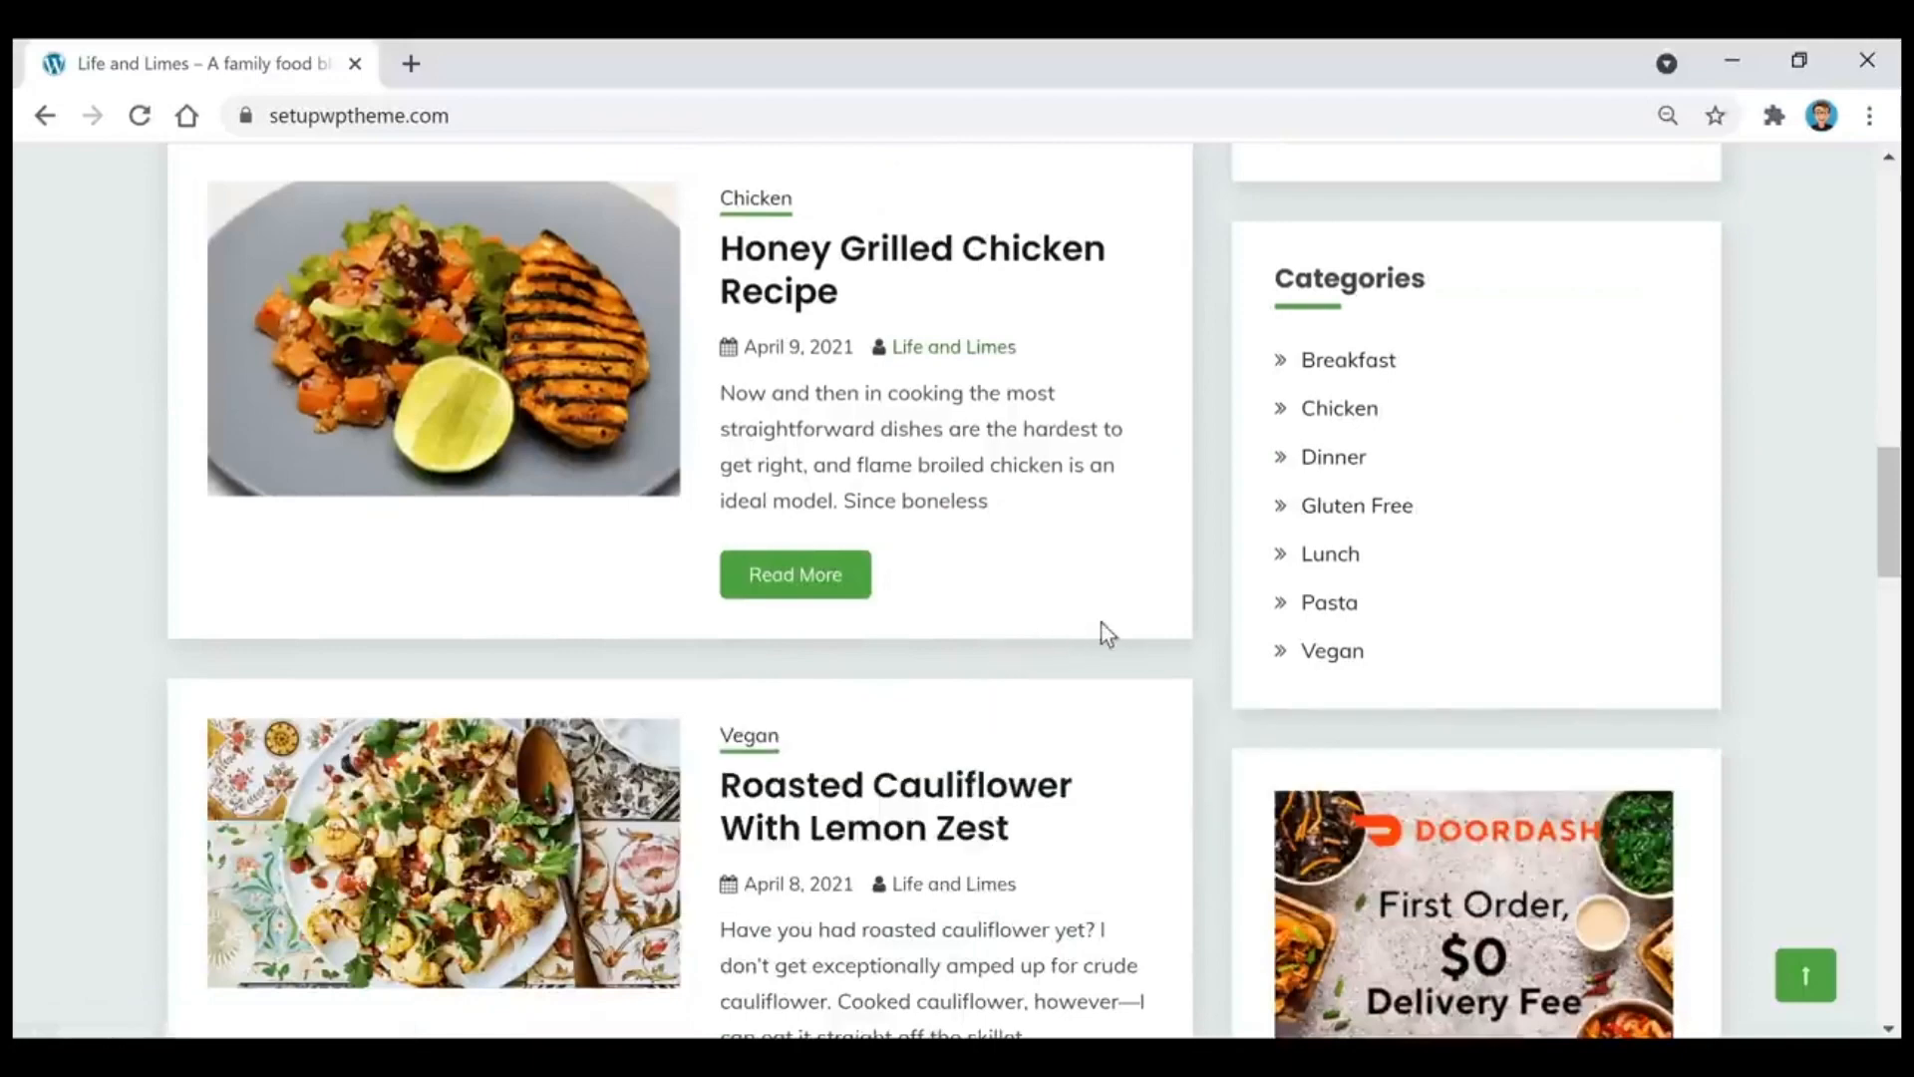
Step: Look through the recipe posts on the Life and Limes home page and return to the start of the page
scroll(1122, 638, "down", 2)
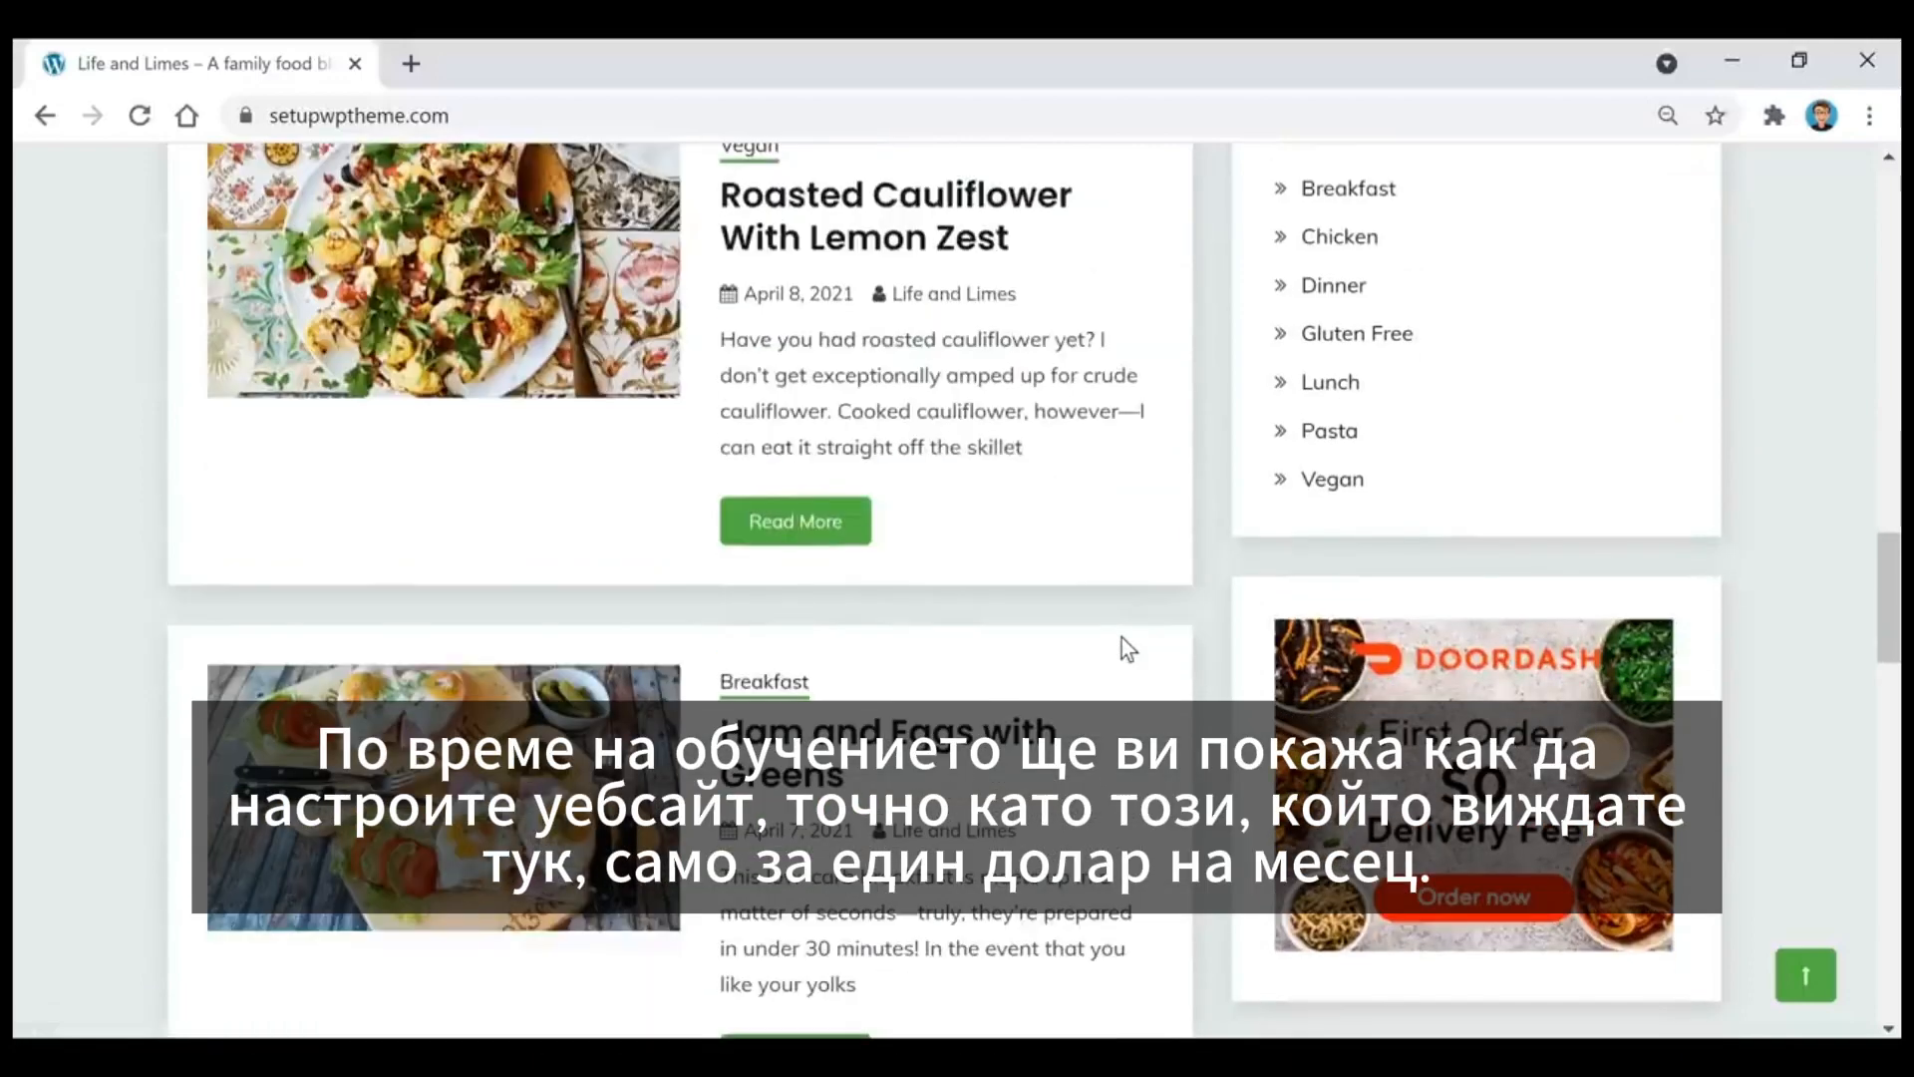
scroll(1122, 638, "down", 4)
scroll(1123, 646, "down", 10)
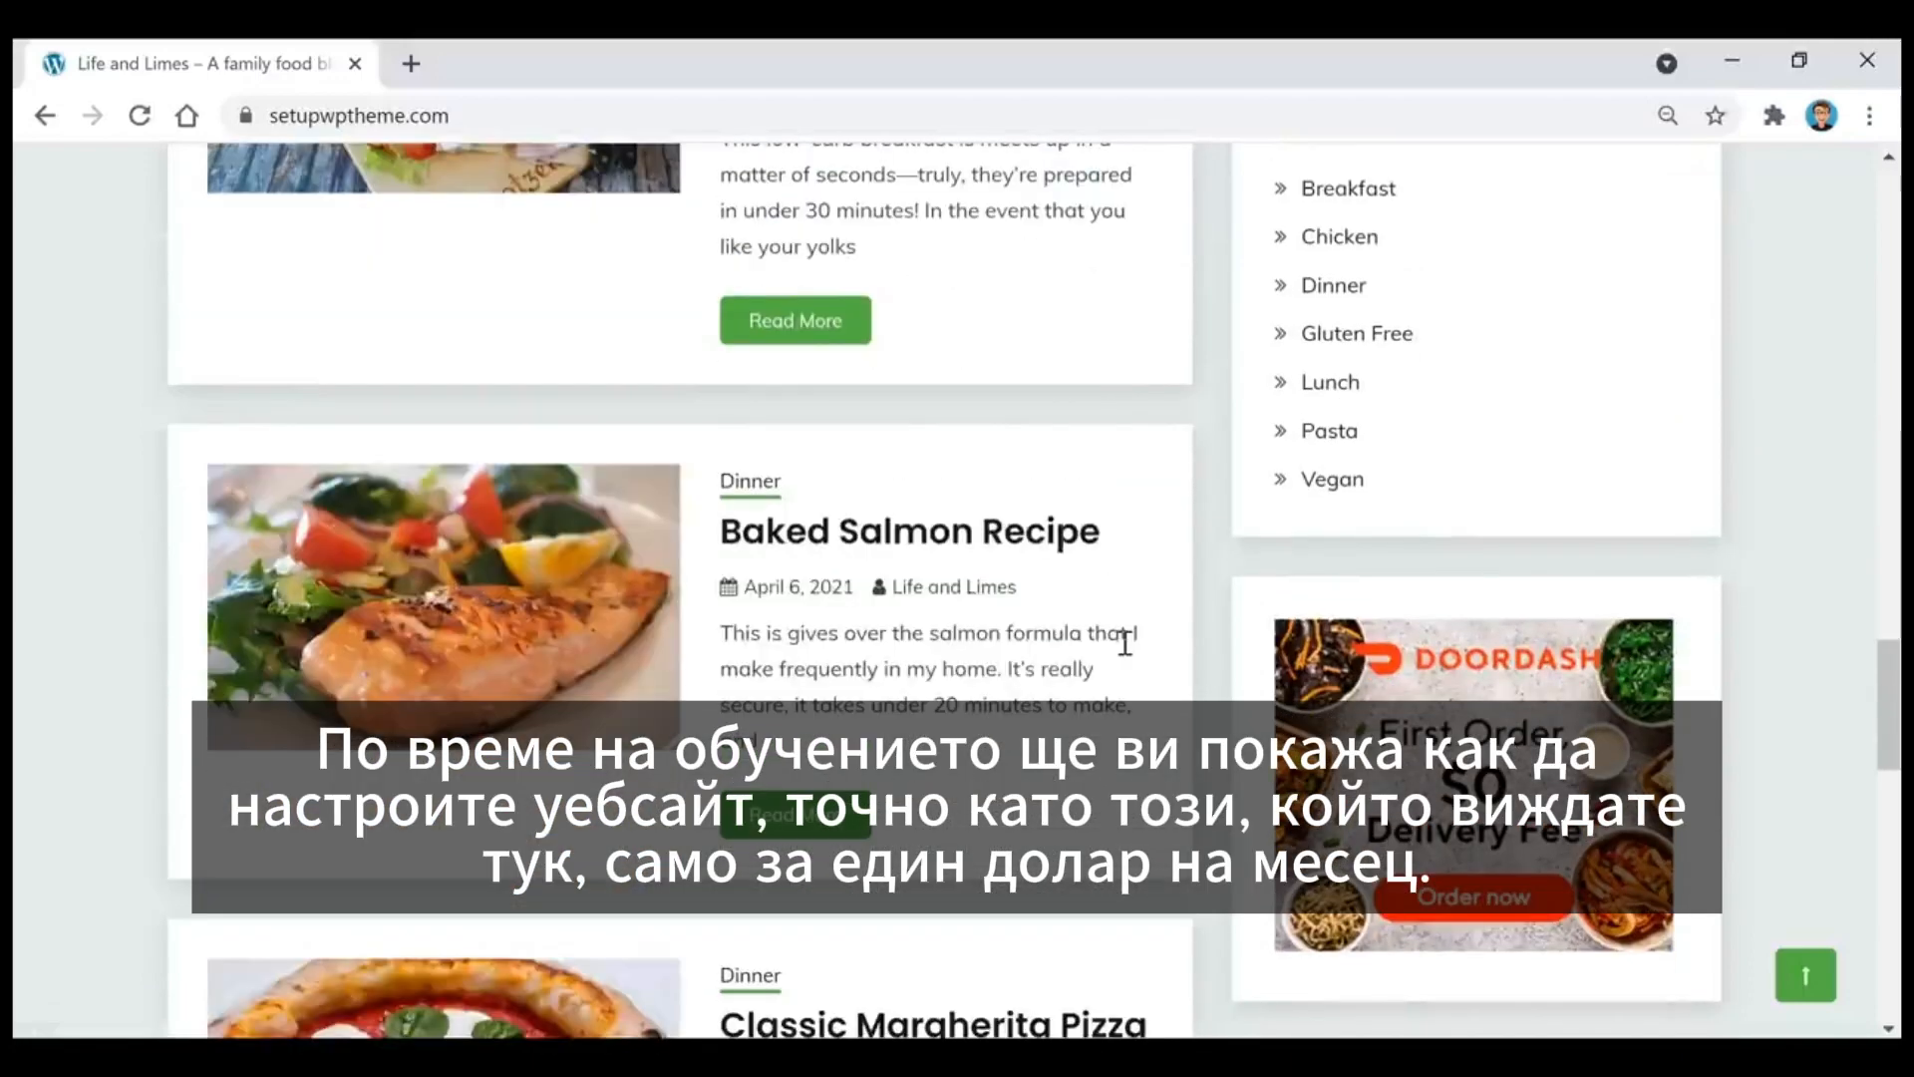
scroll(1127, 655, "down", 9)
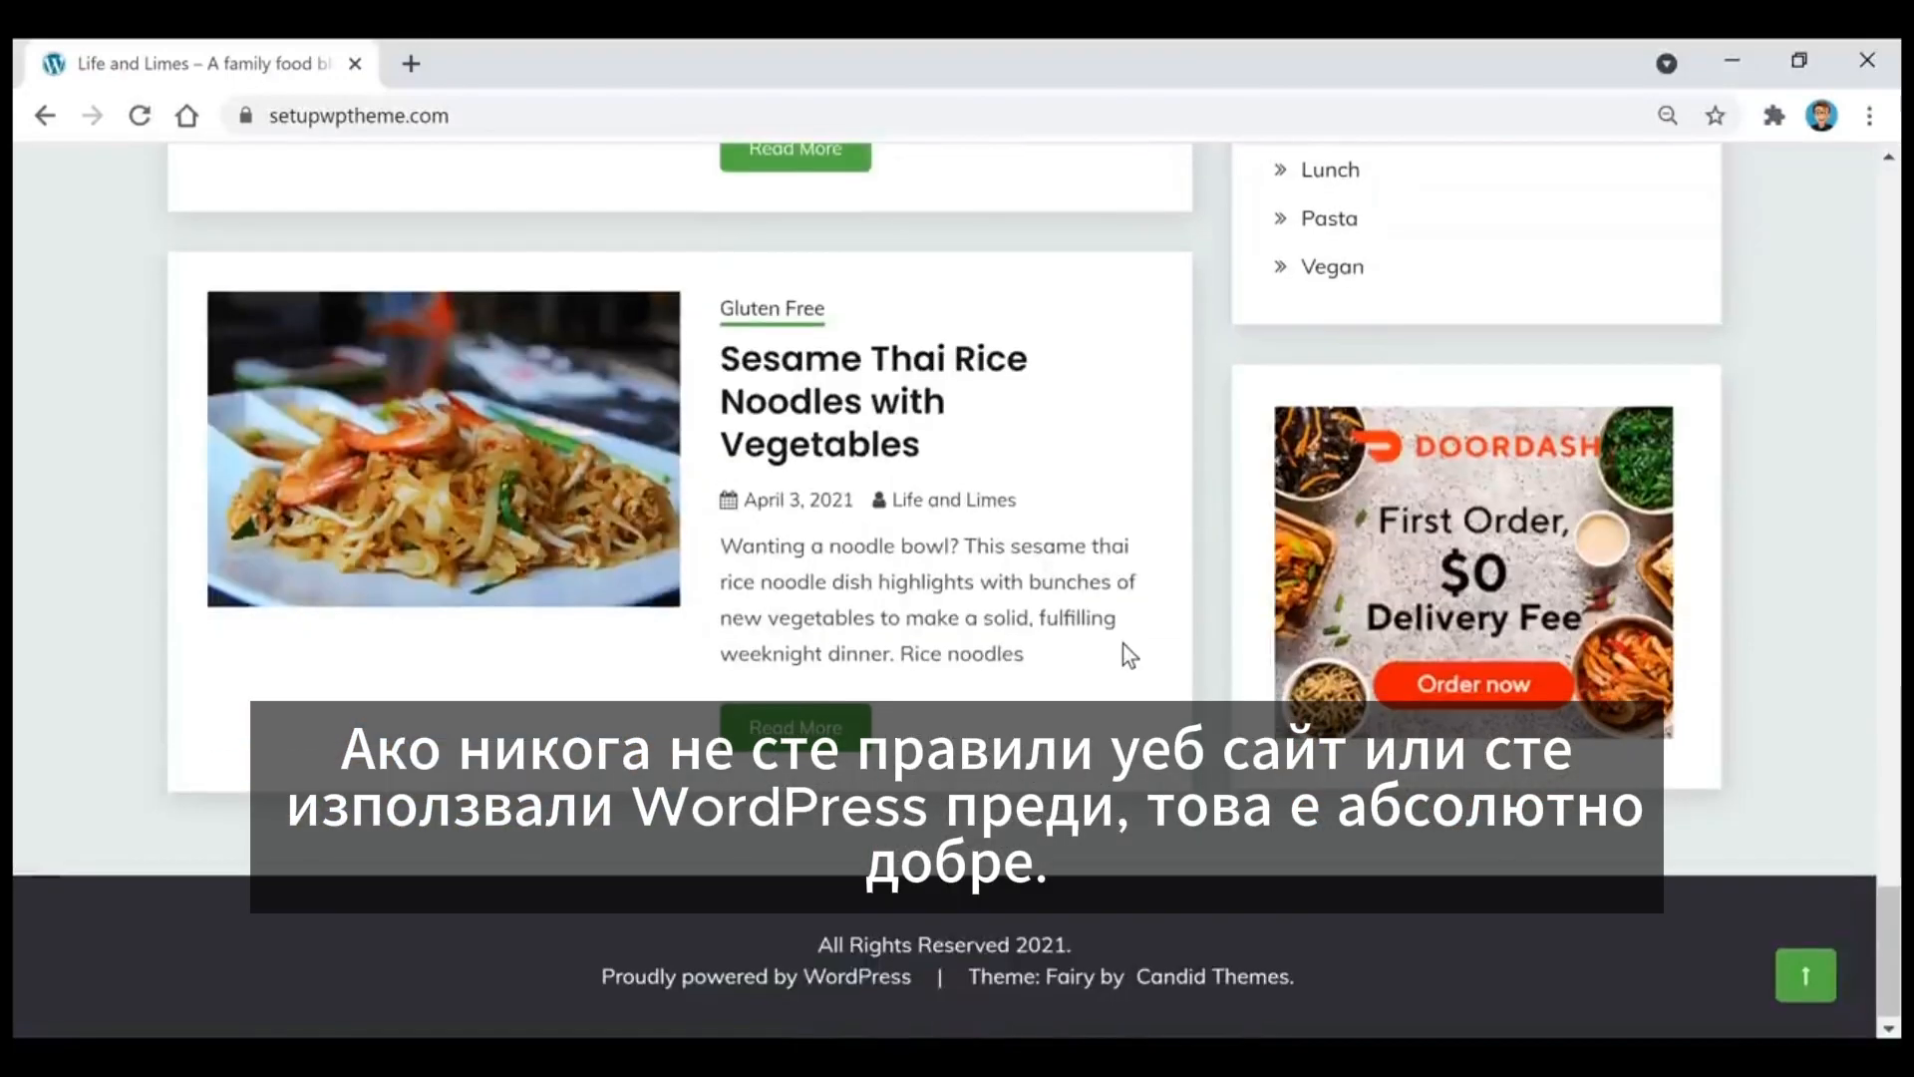
left_click(1810, 977)
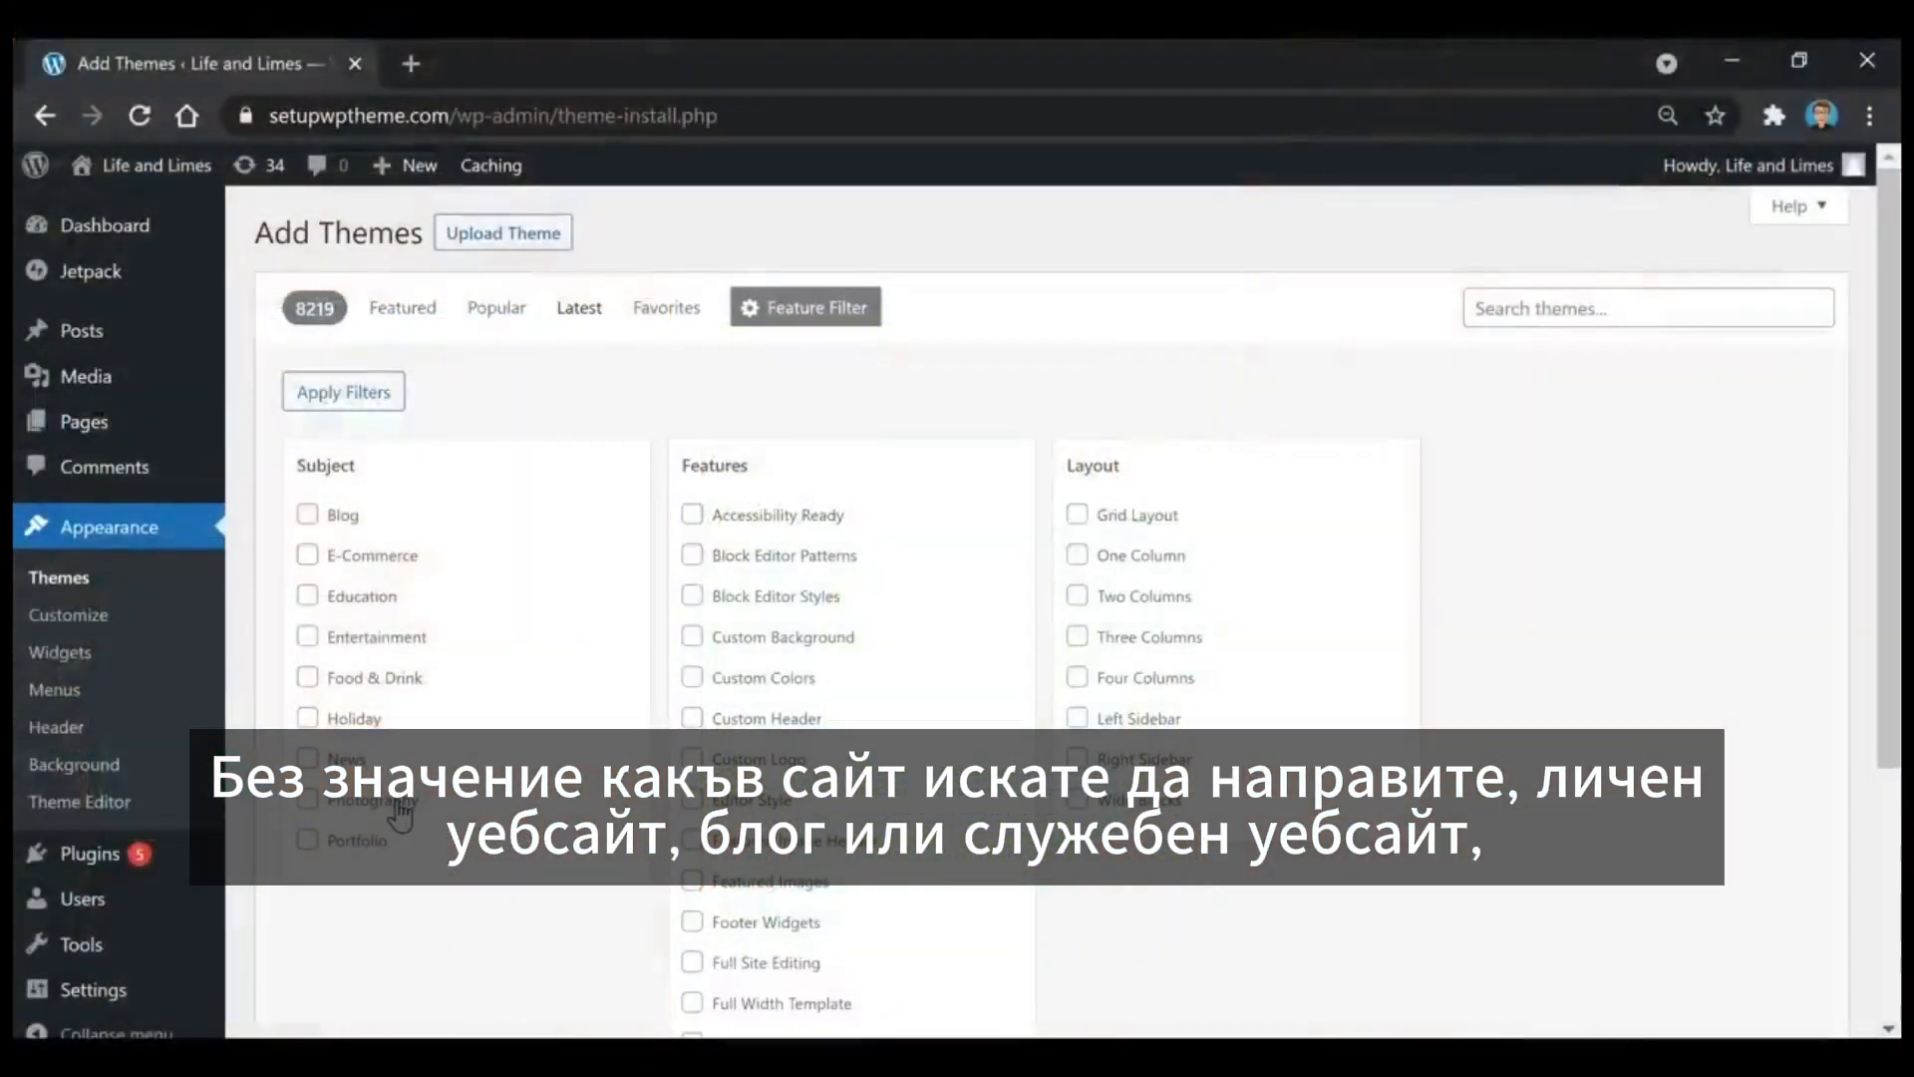
Step: Select the Photography, Portfolio and Blog subjects in the WordPress theme feature filter
left_click(399, 803)
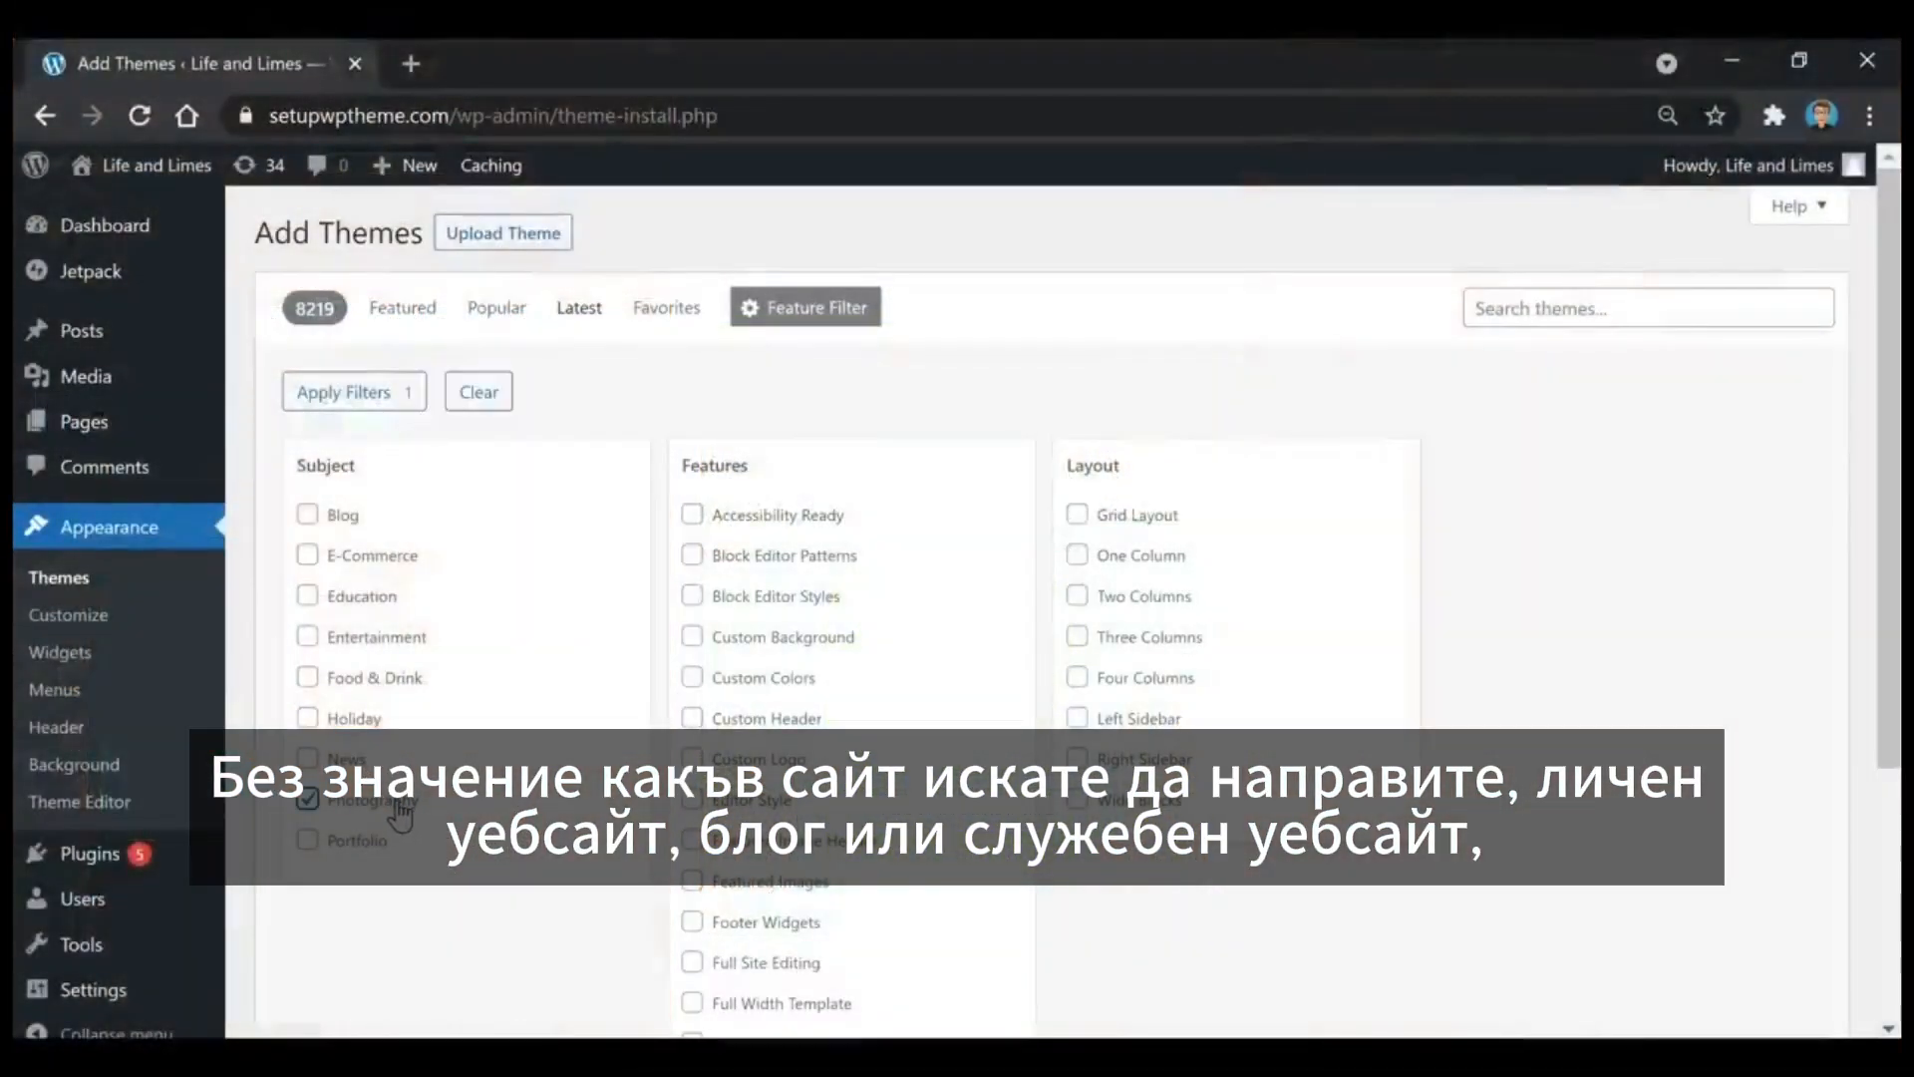
left_click(361, 842)
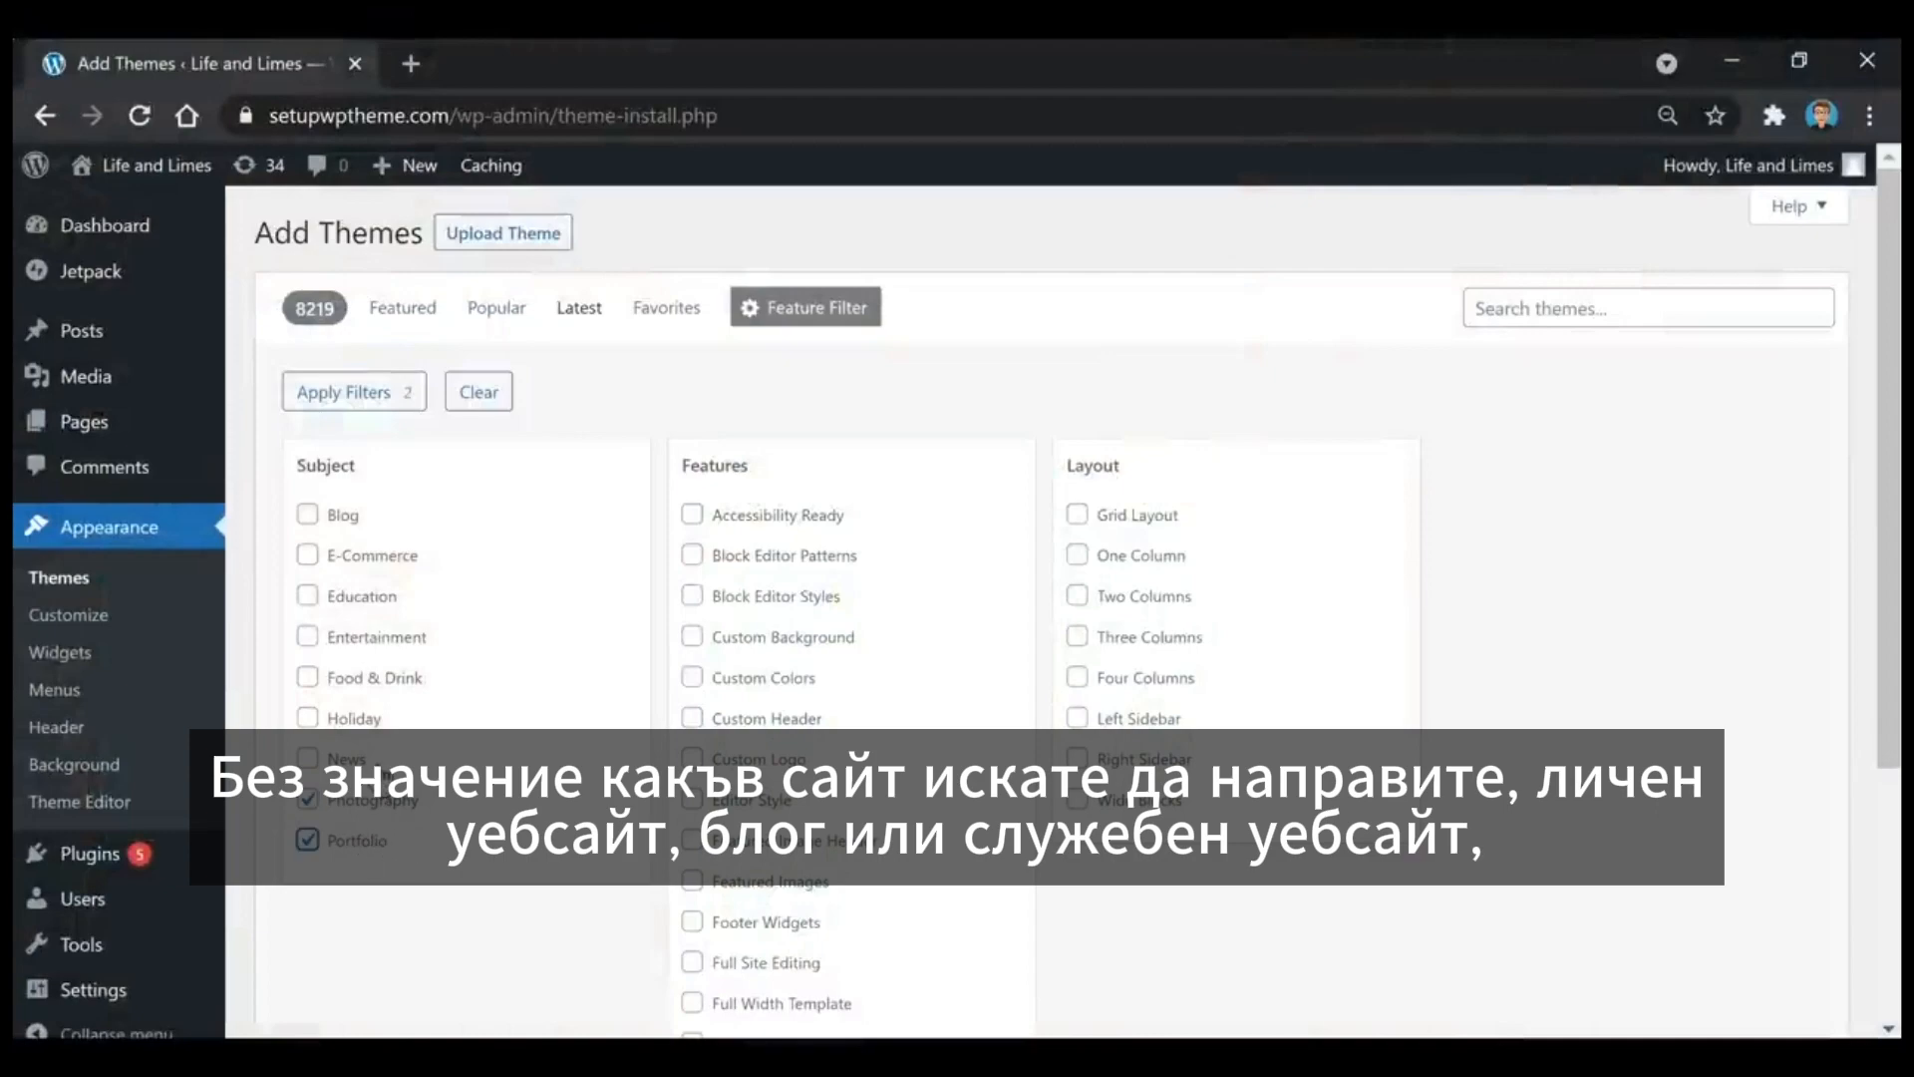
left_click(342, 519)
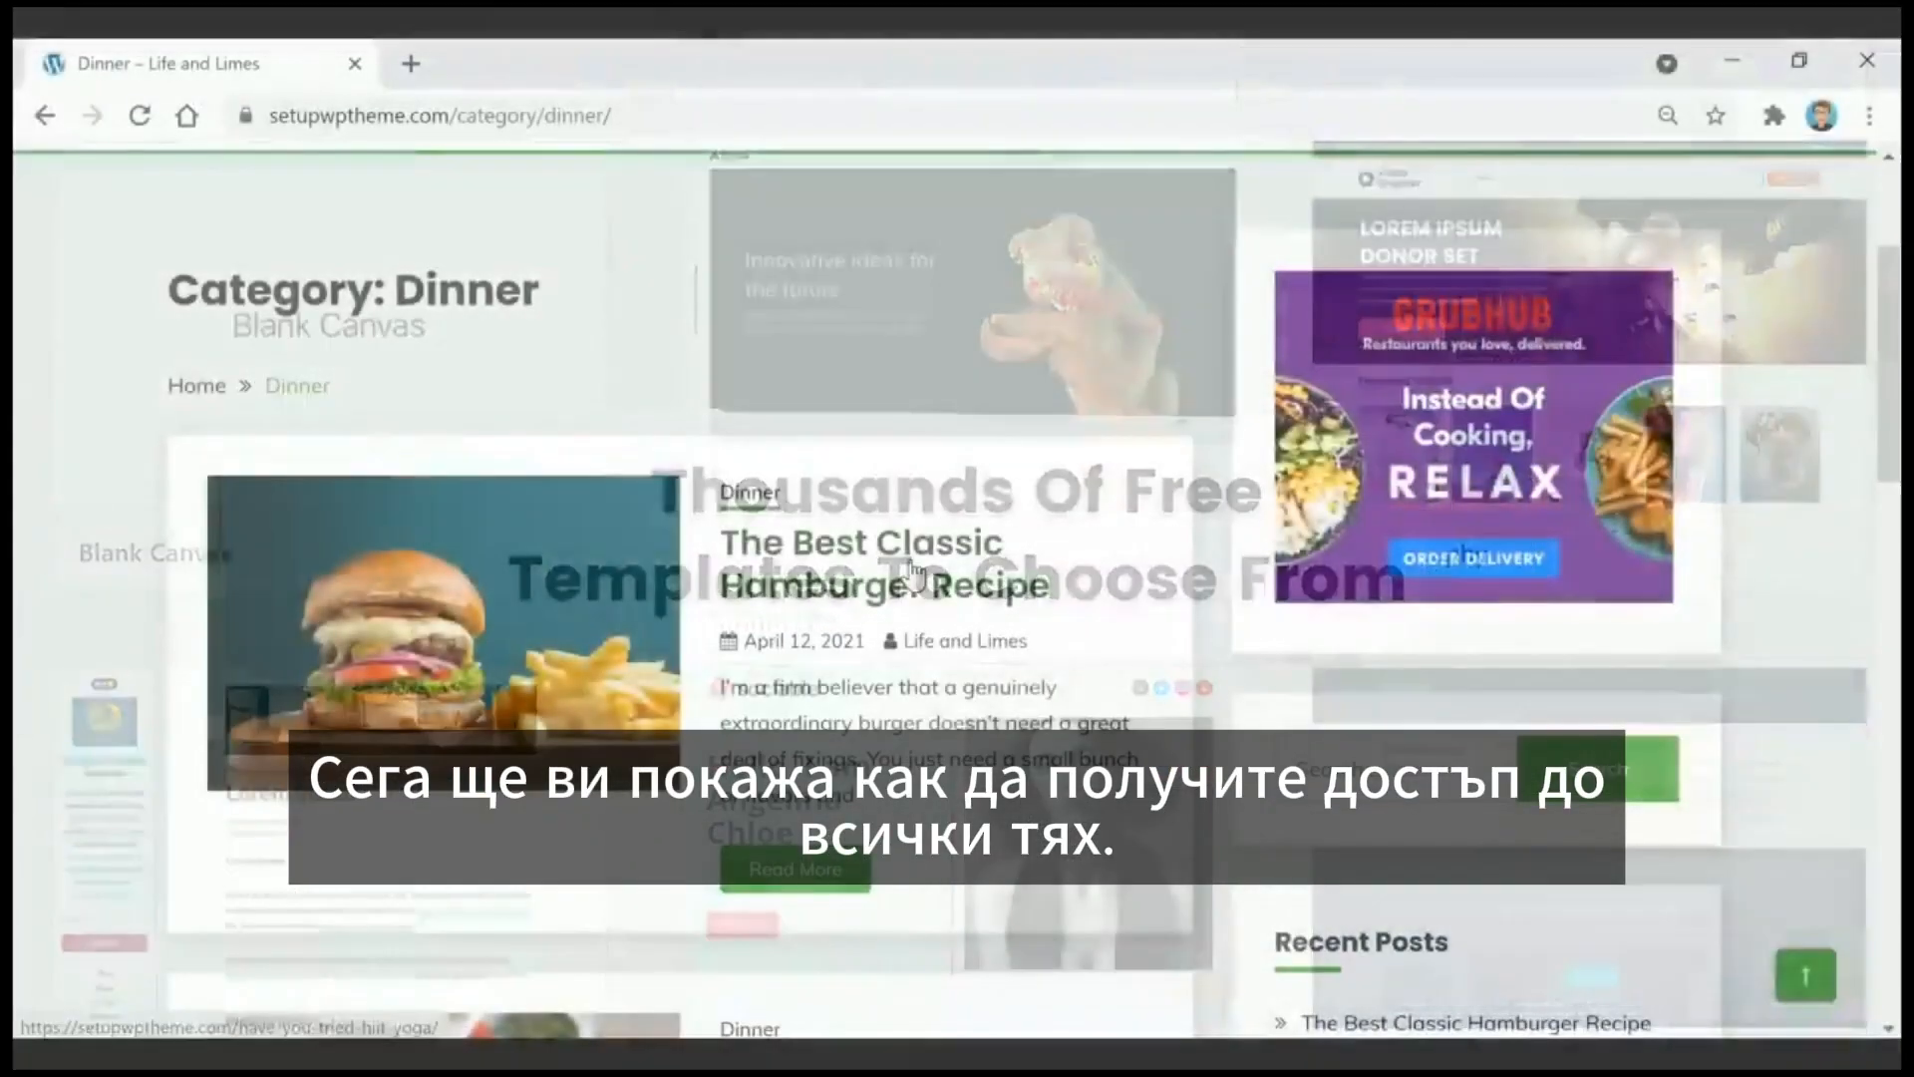
Step: Open the post "The Best Classic Hamburger Recipe" from the Dinner category and read through it
left_click(912, 573)
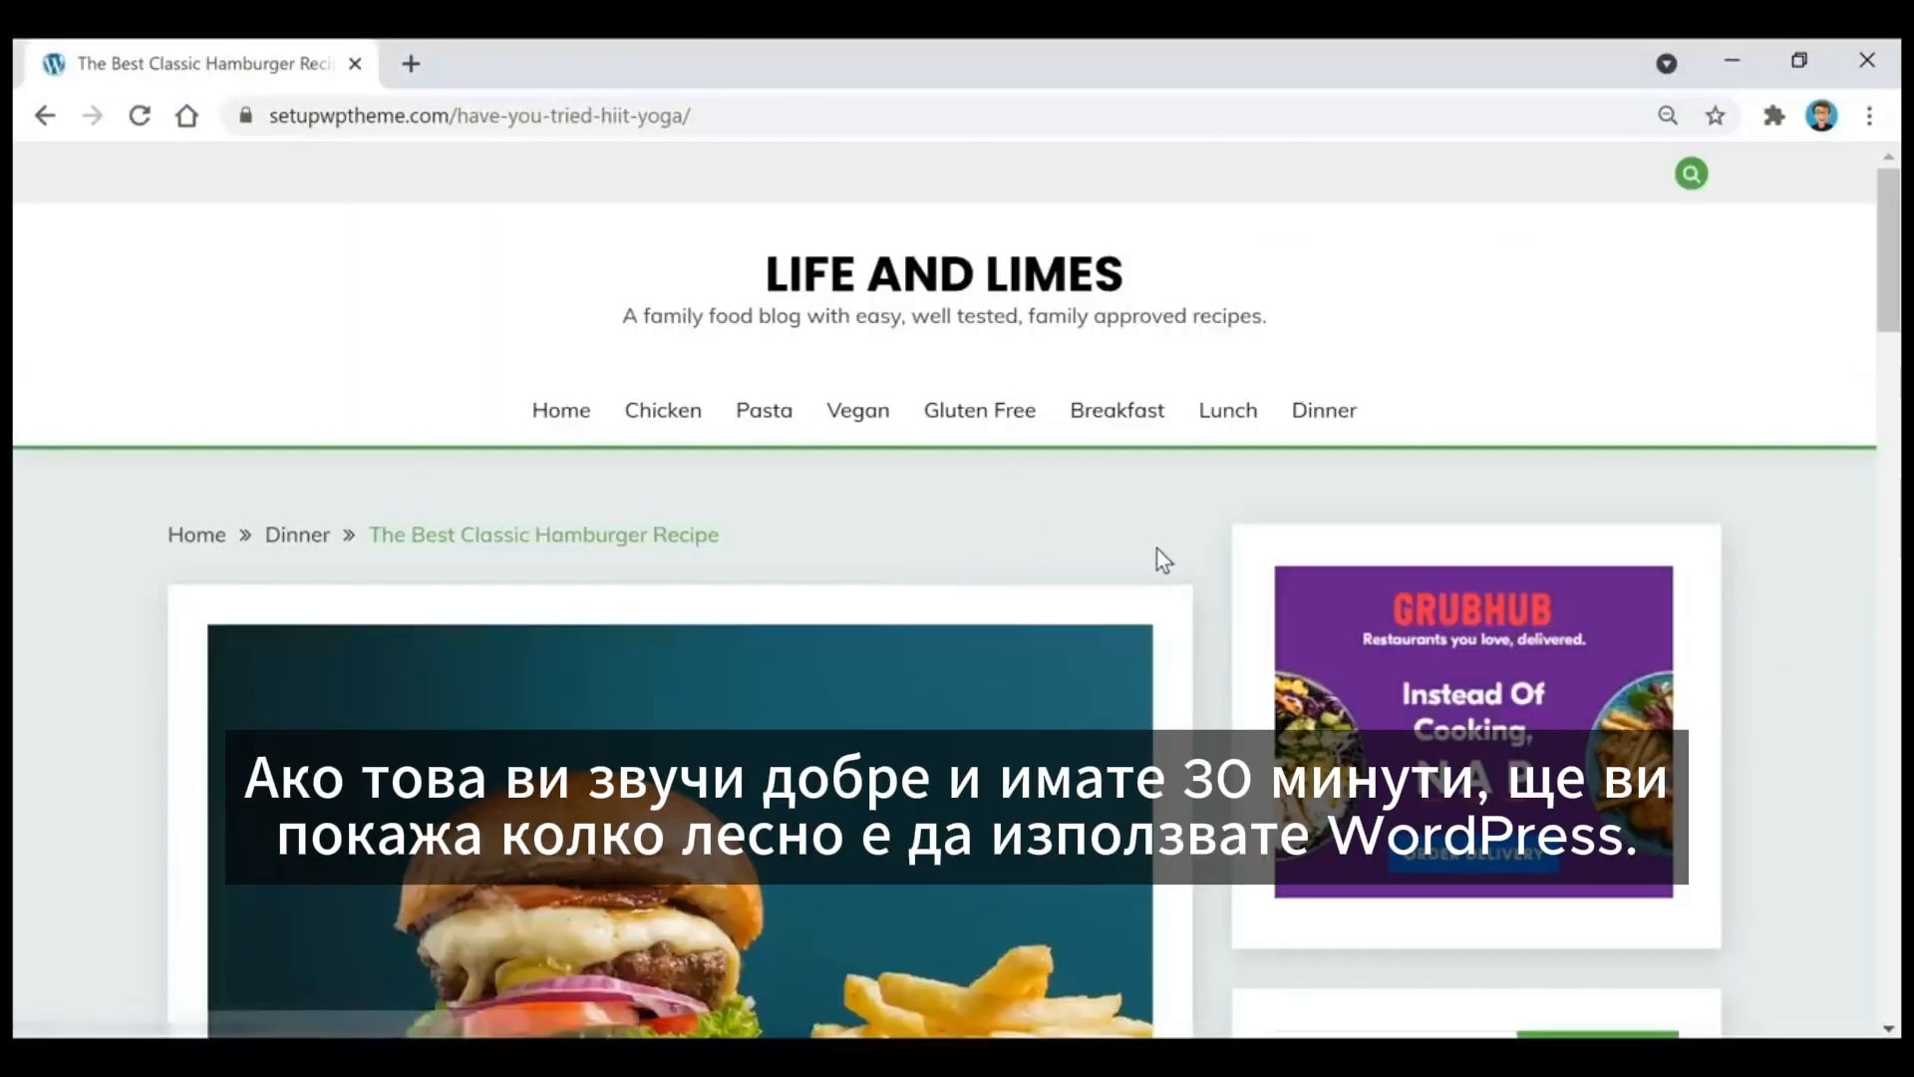
scroll(1161, 552, "down", 3)
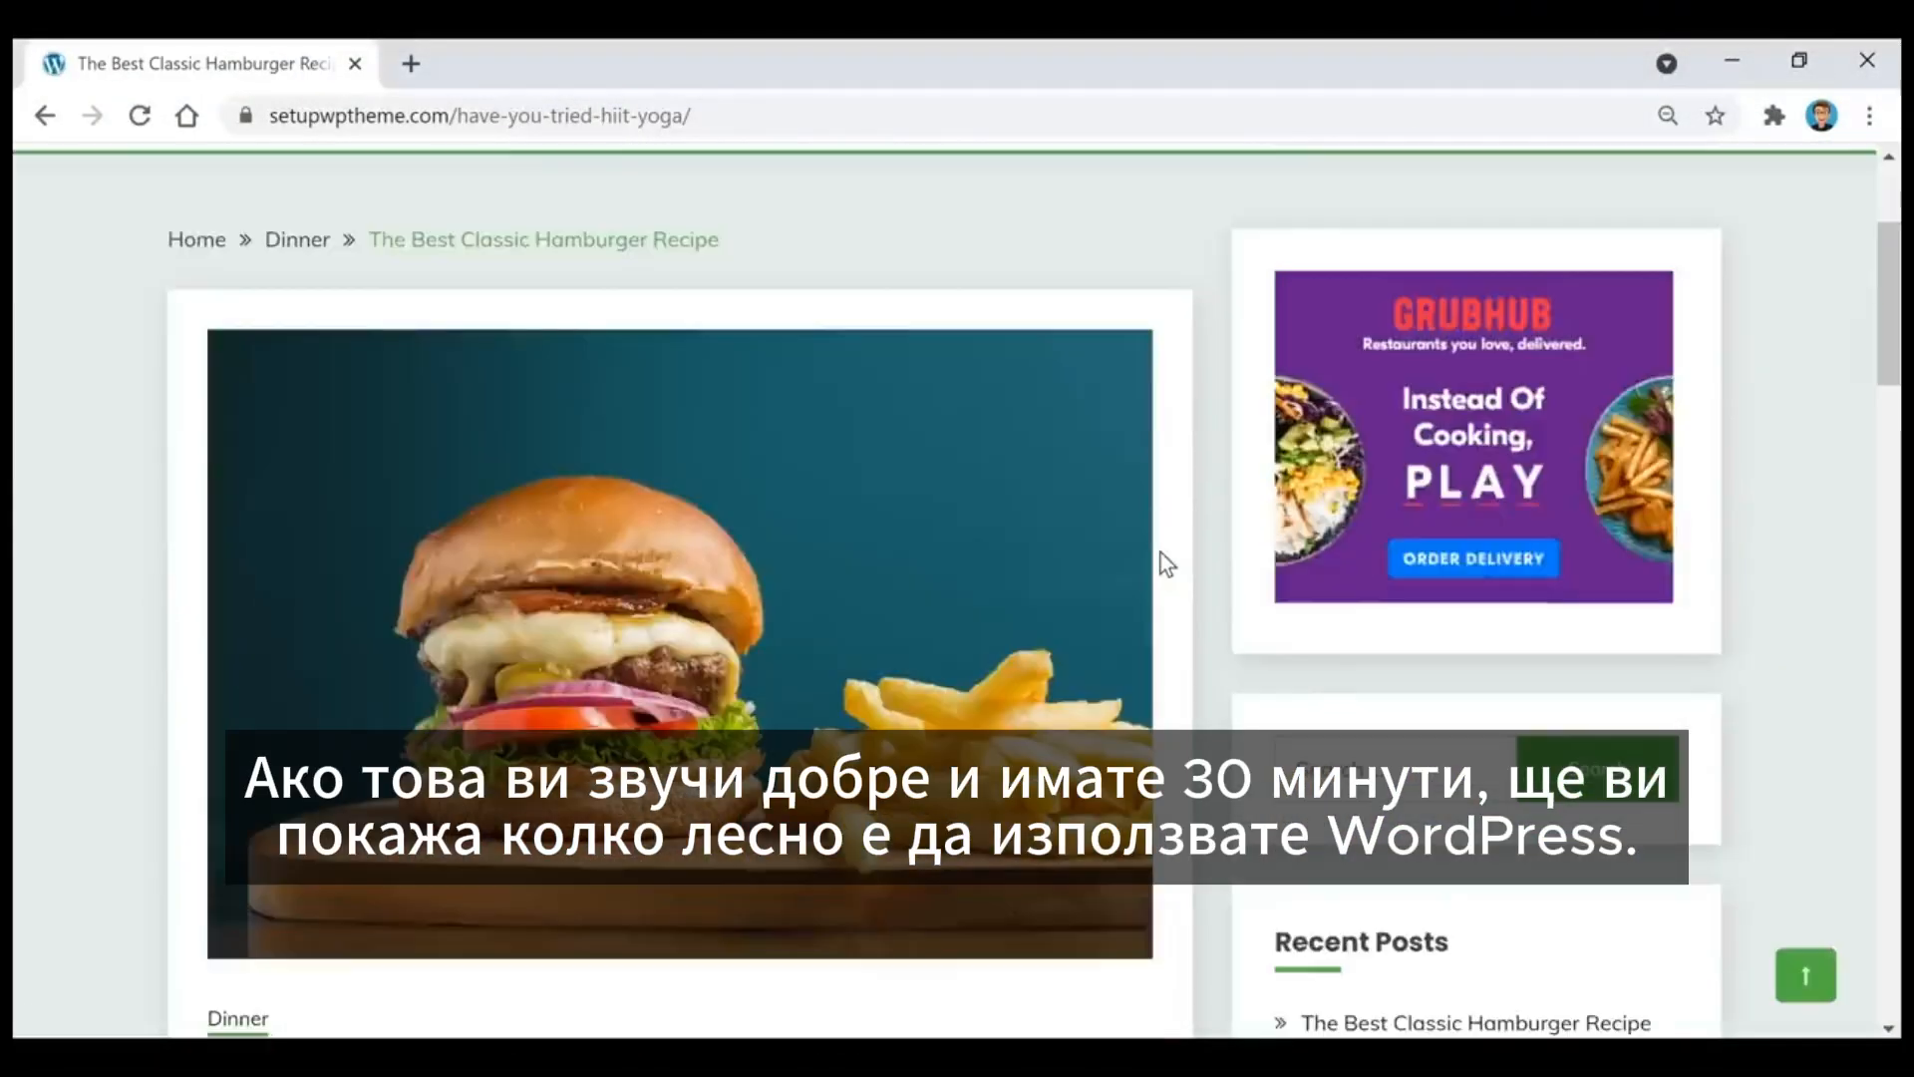
scroll(1235, 612, "down", 3)
scroll(1235, 613, "down", 3)
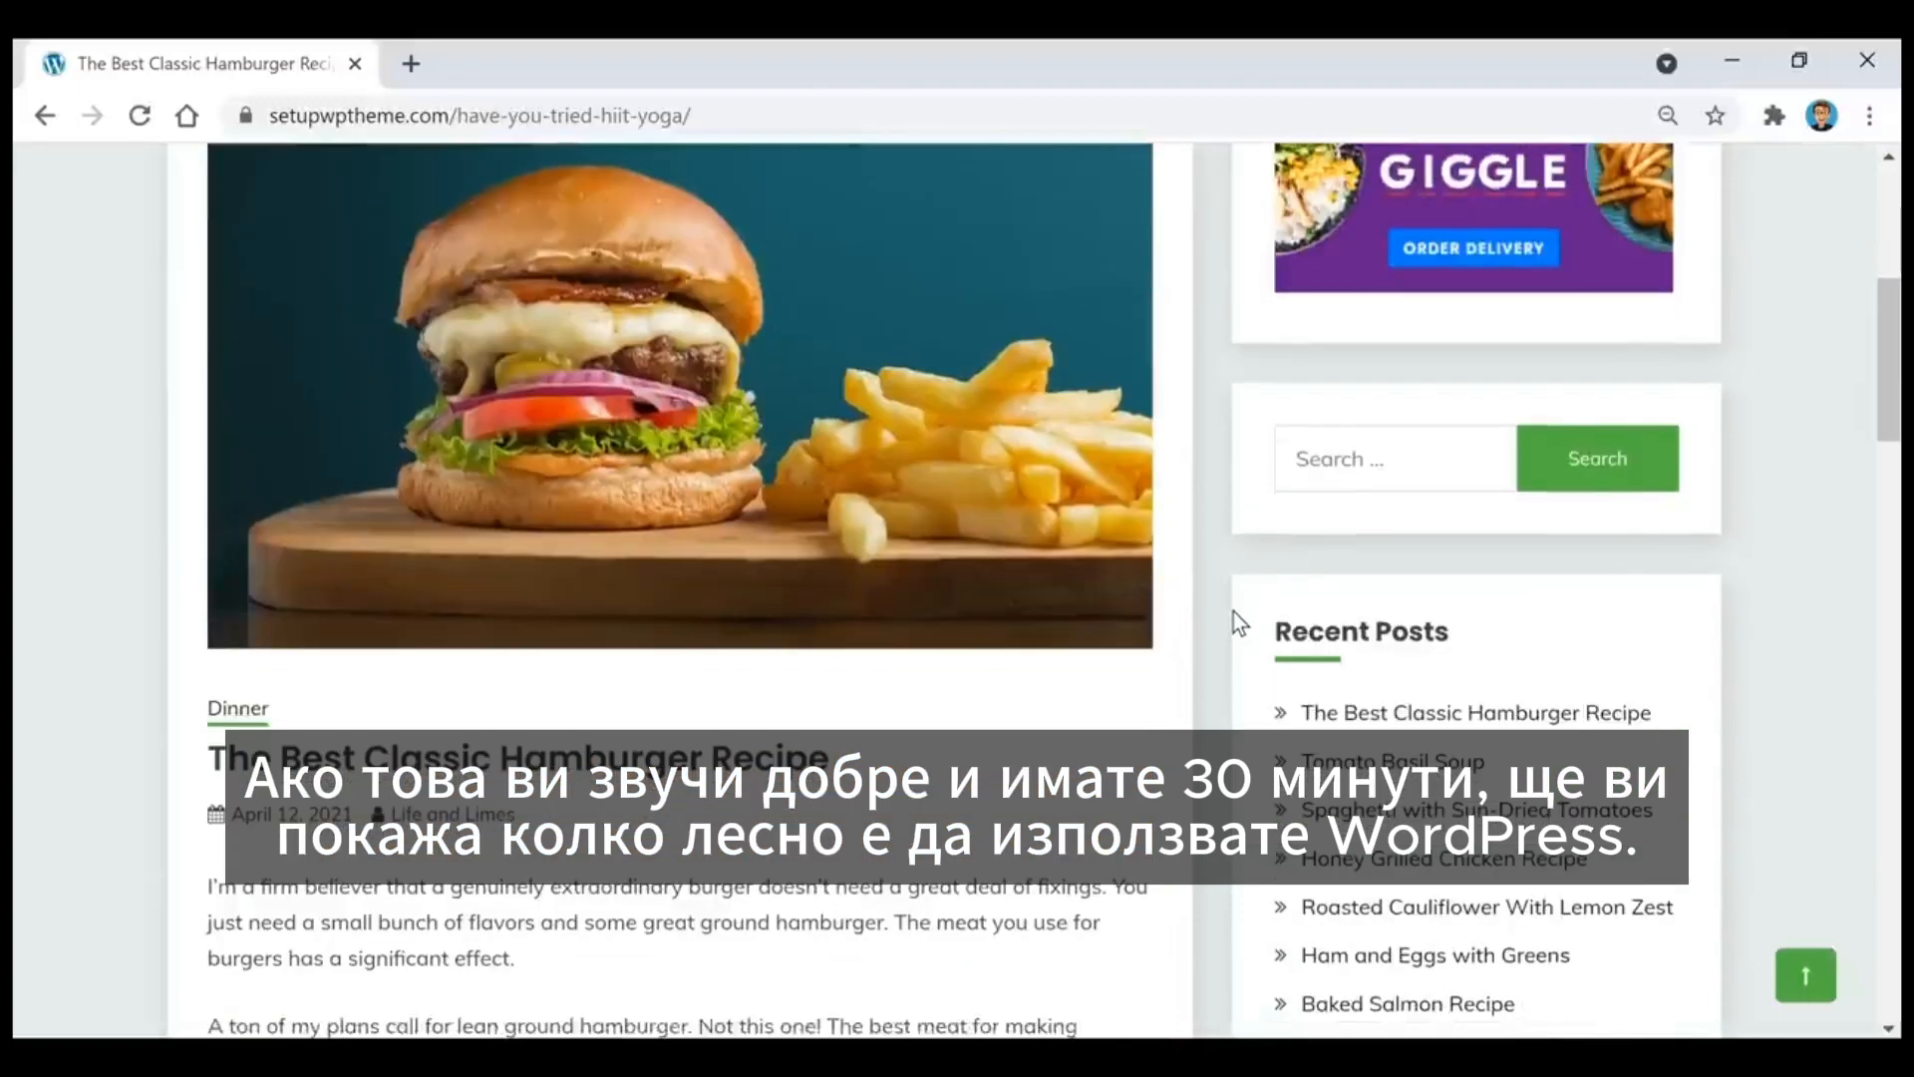
scroll(740, 636, "down", 2)
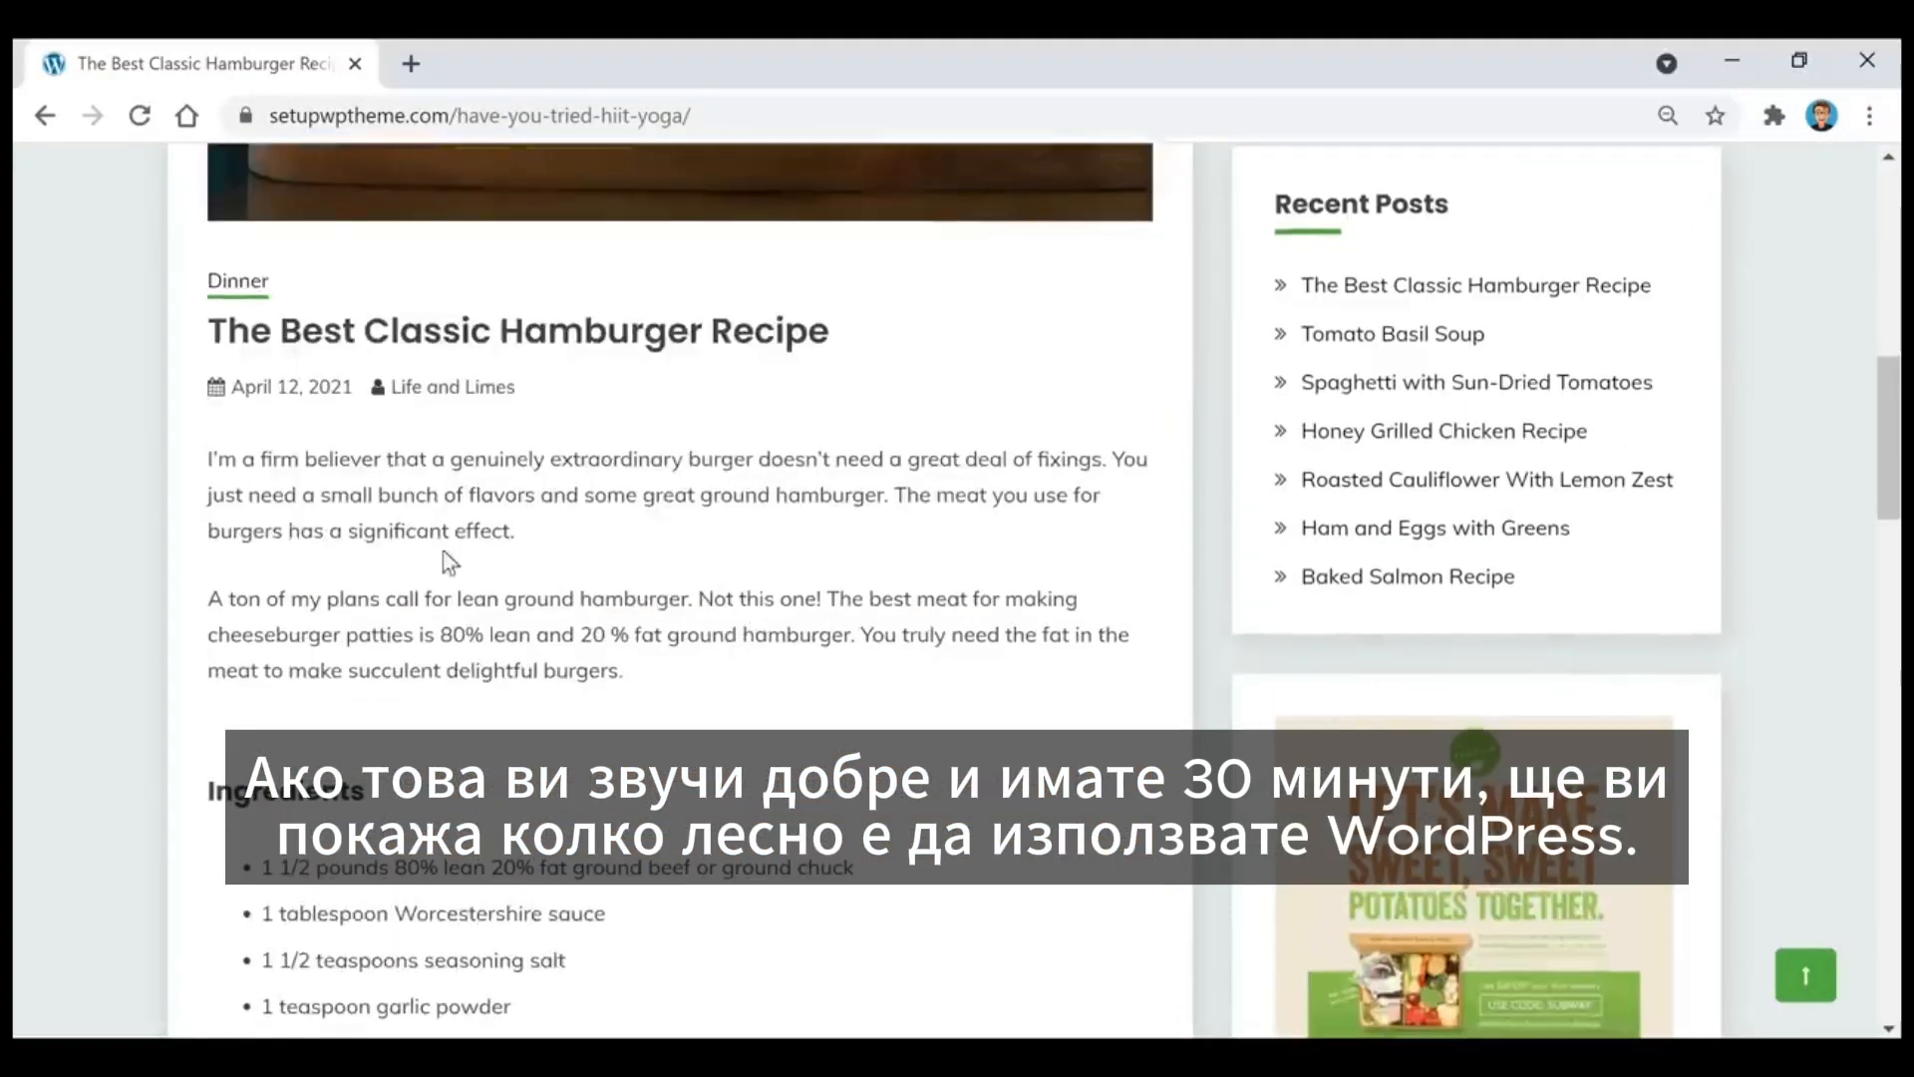
scroll(321, 562, "down", 2)
scroll(98, 570, "down", 2)
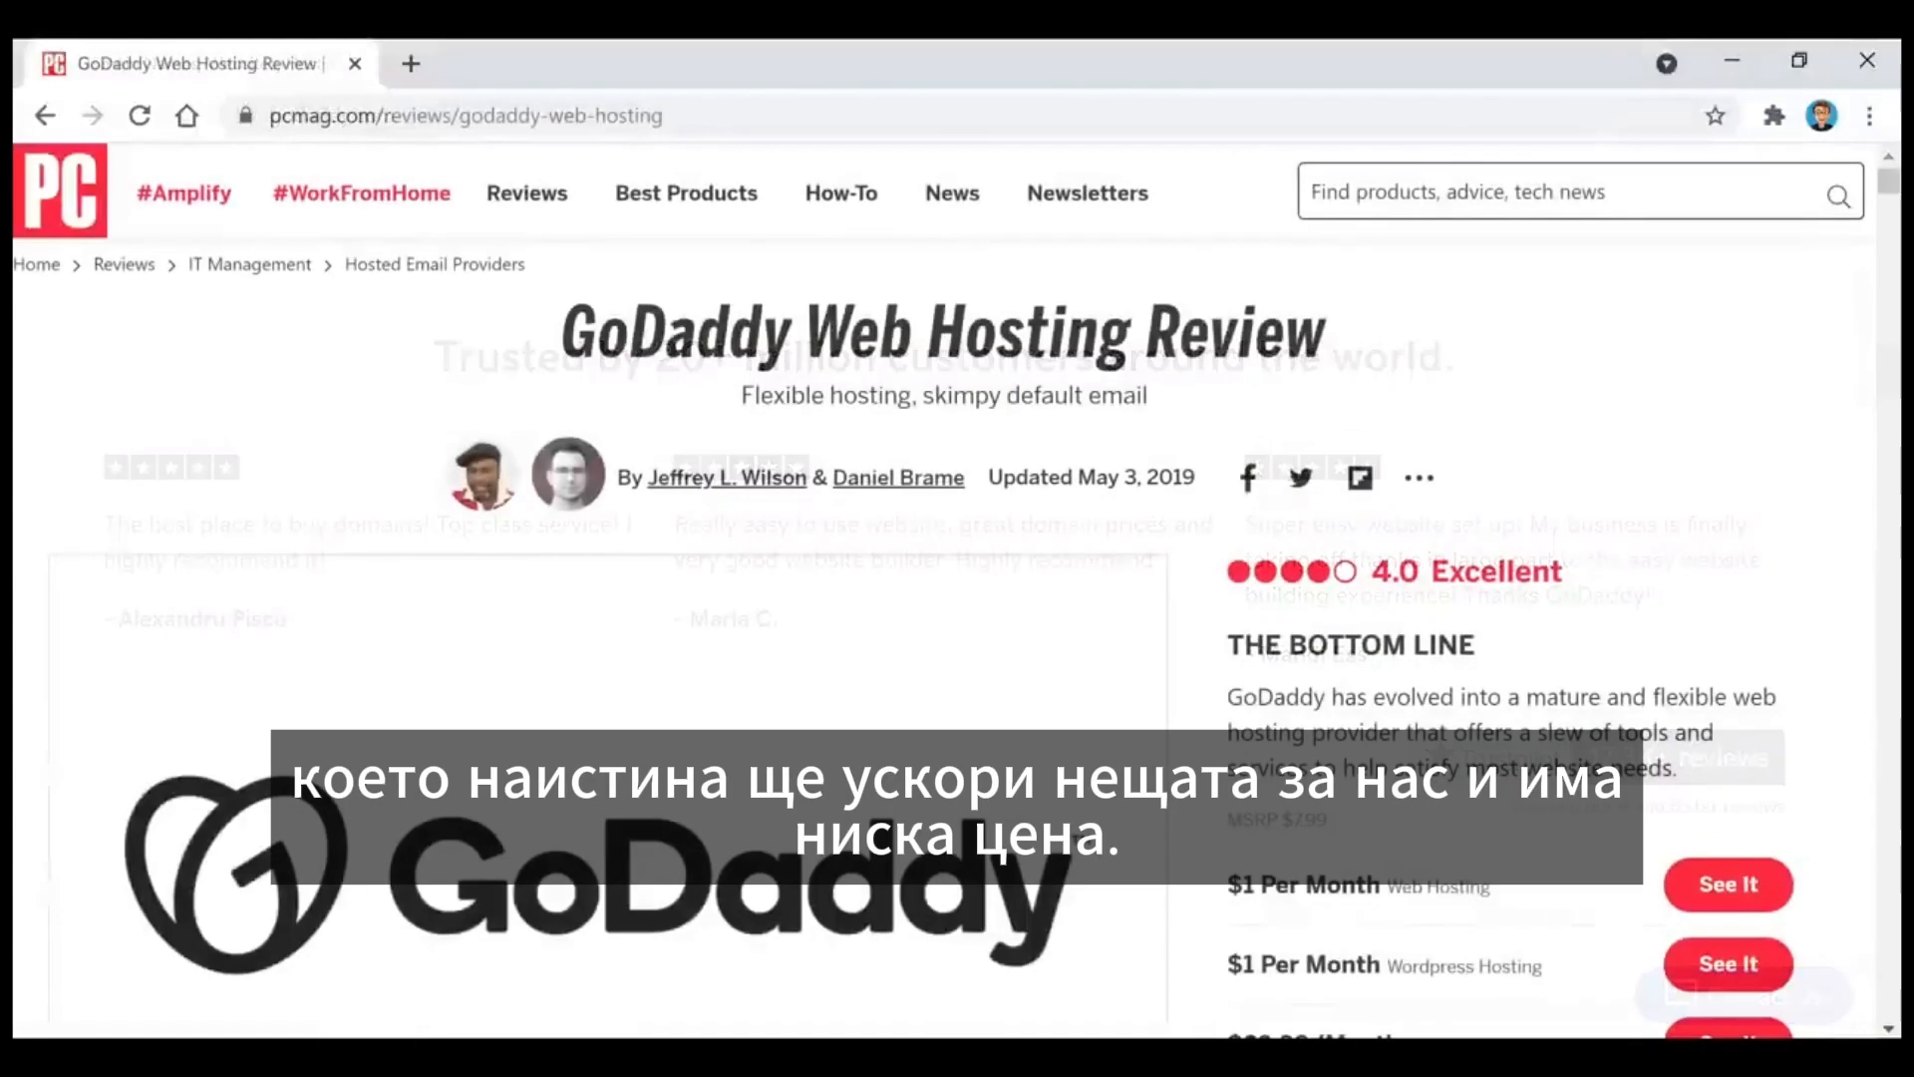
Step: Examine the rating, hosting prices, pros and cons in PCMag's GoDaddy Web Hosting Review
scroll(957, 588, "down", 2)
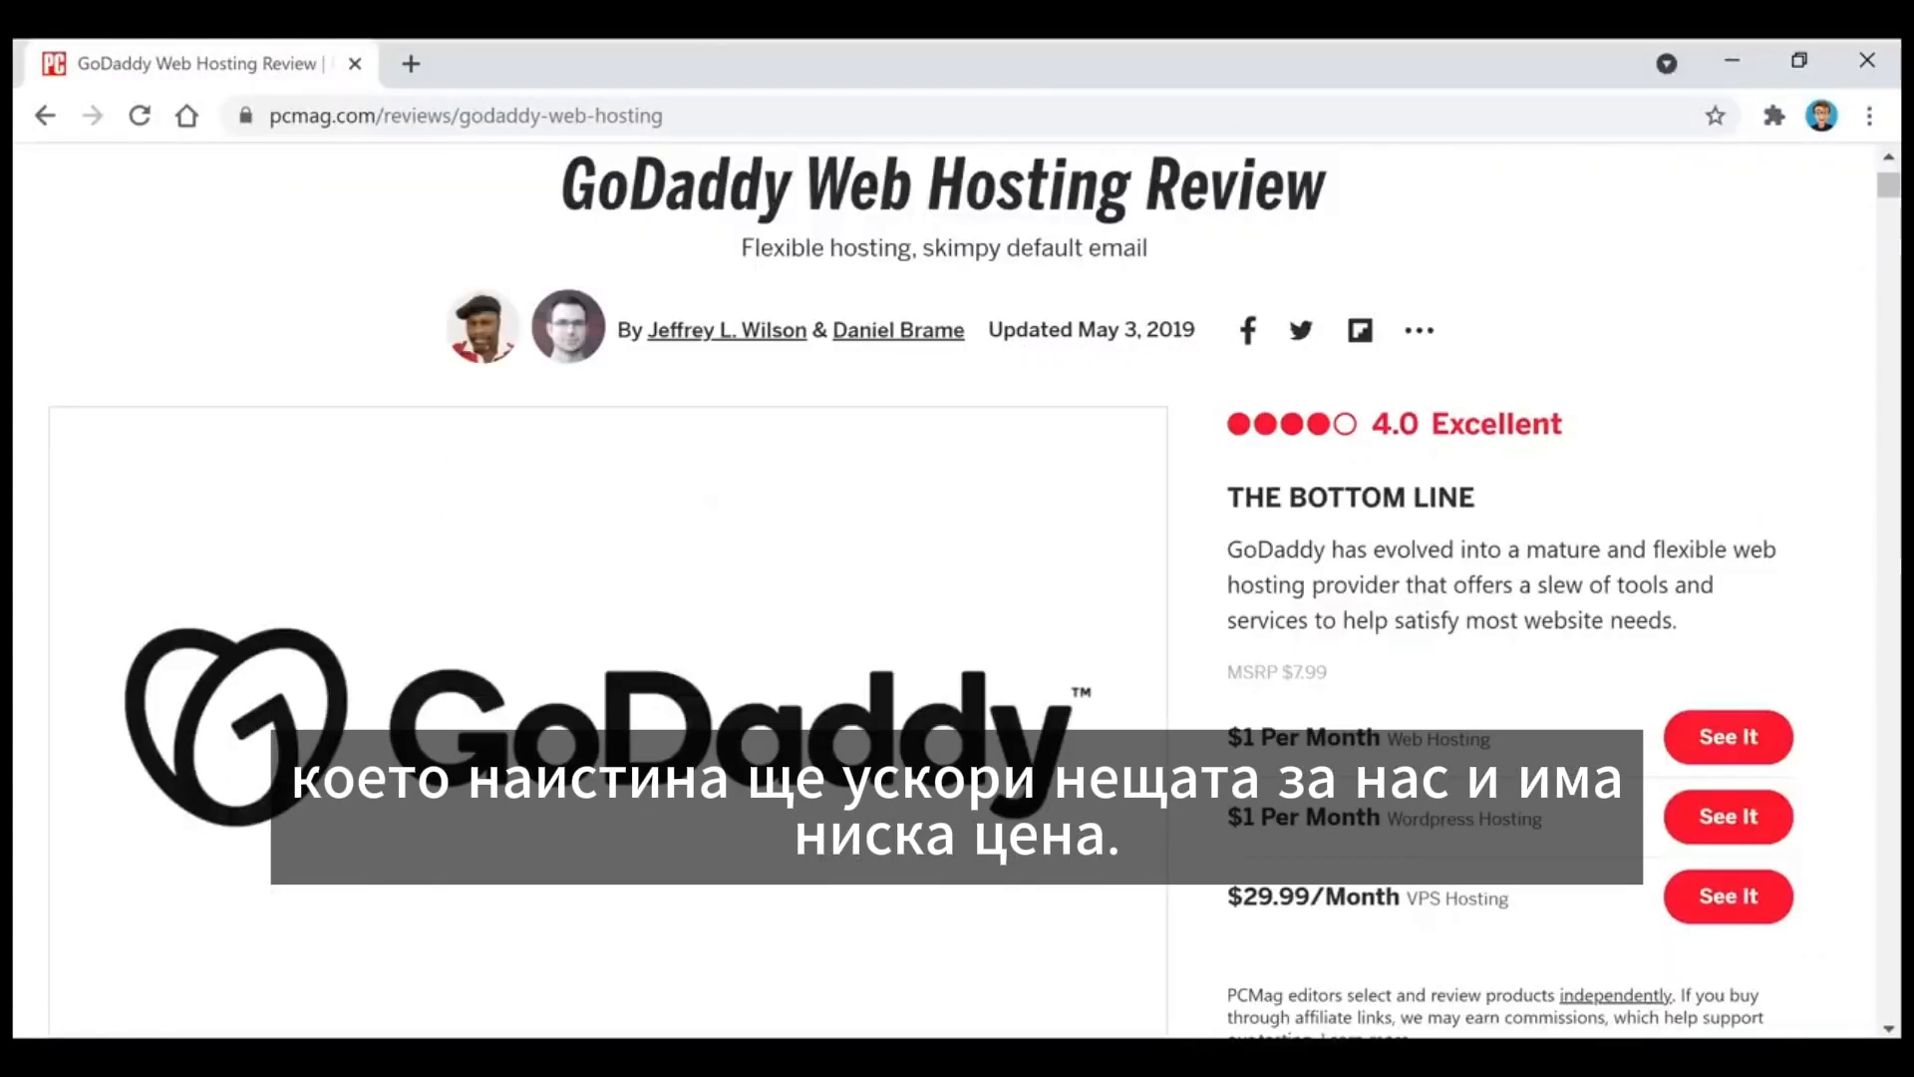
scroll(957, 588, "down", 10)
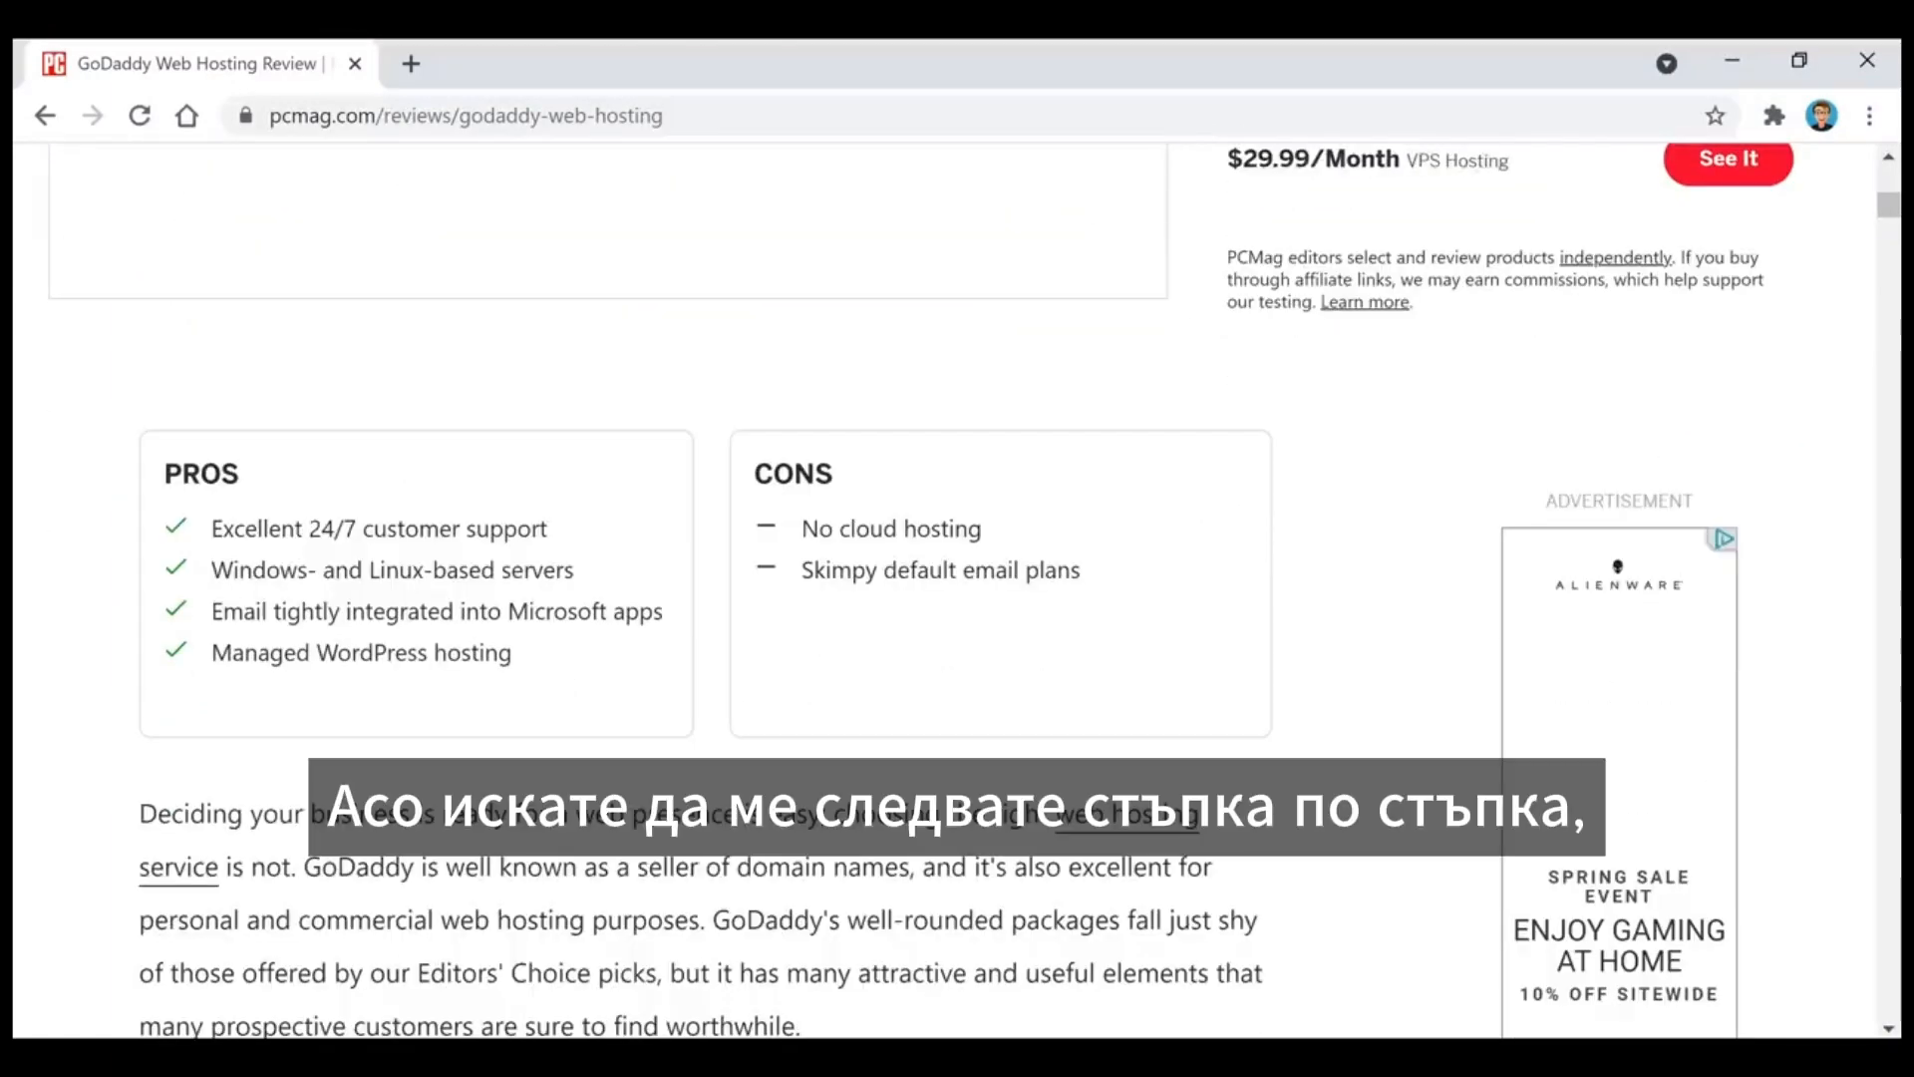
scroll(957, 588, "down", 2)
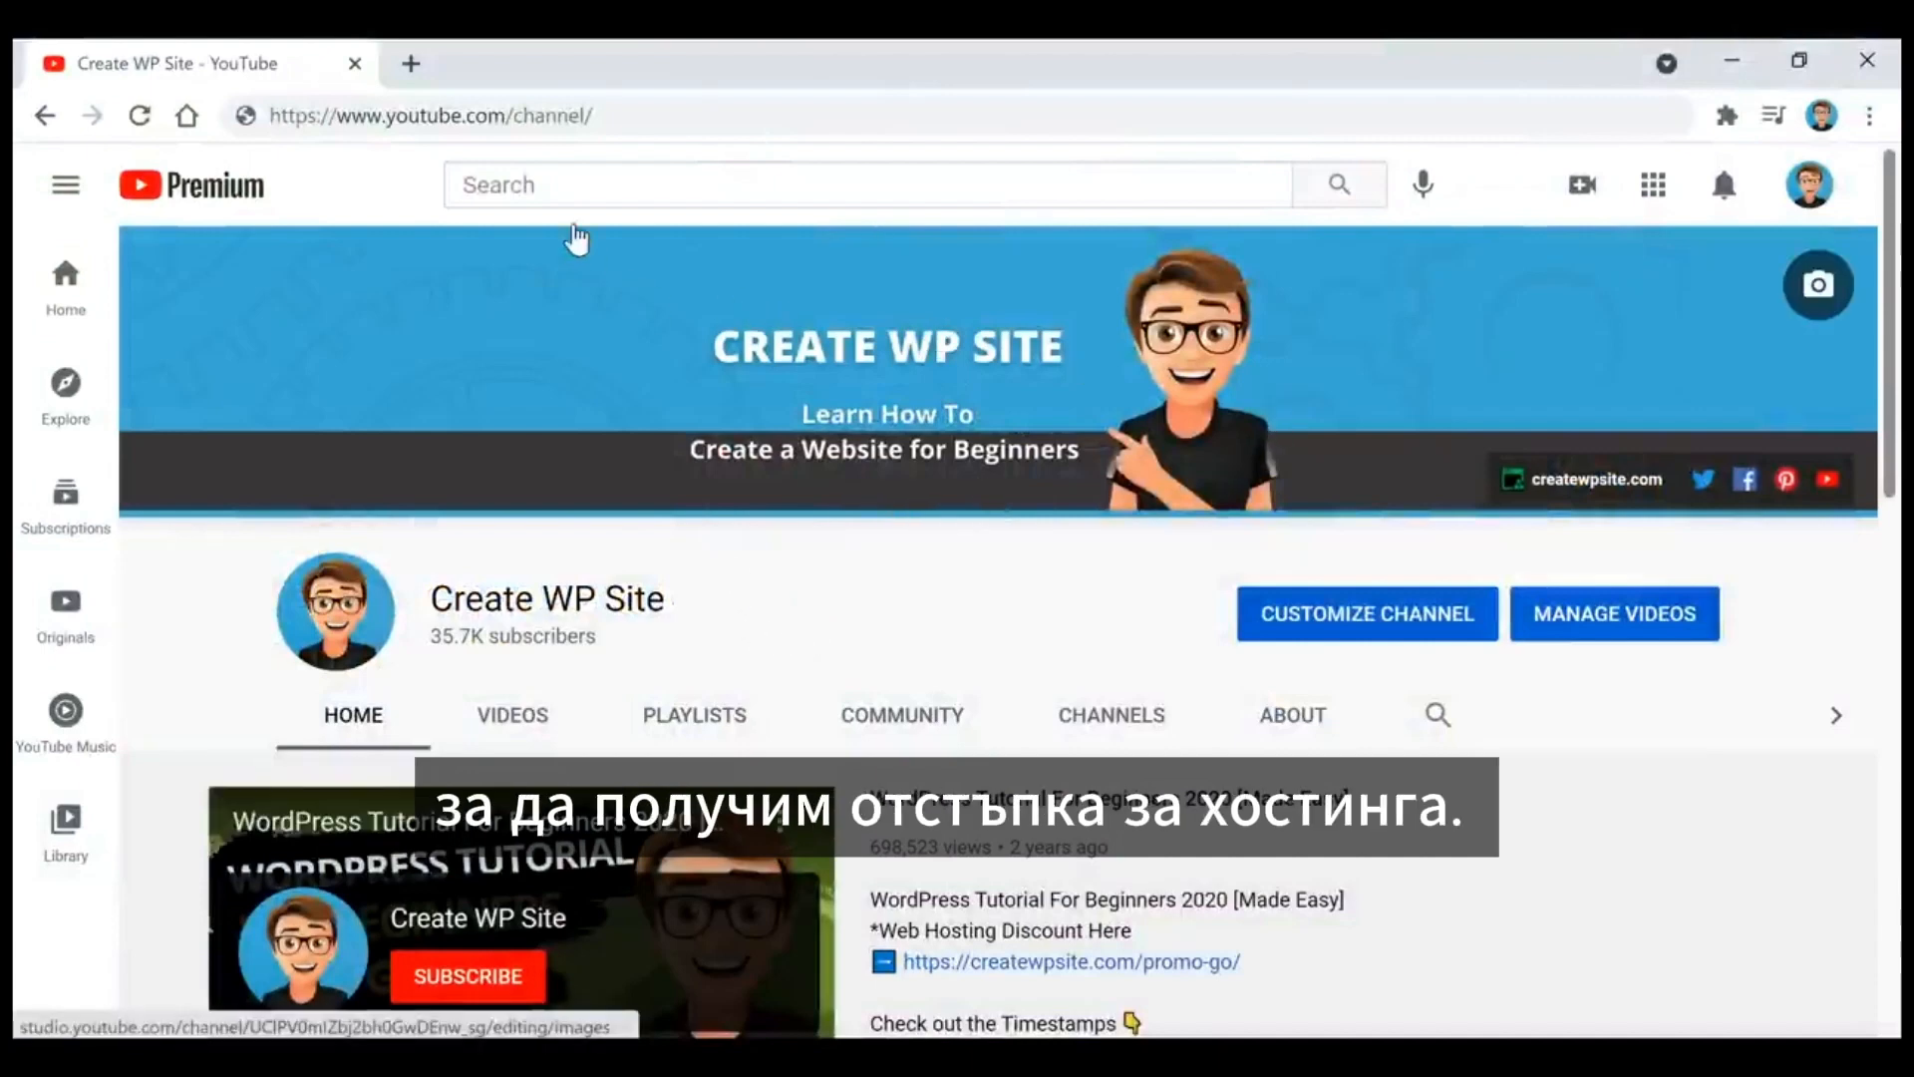
Step: Go to createwpsite.com/gd-hosting and open the GoDaddy coupon offer in the hosting deals
left_click(647, 117)
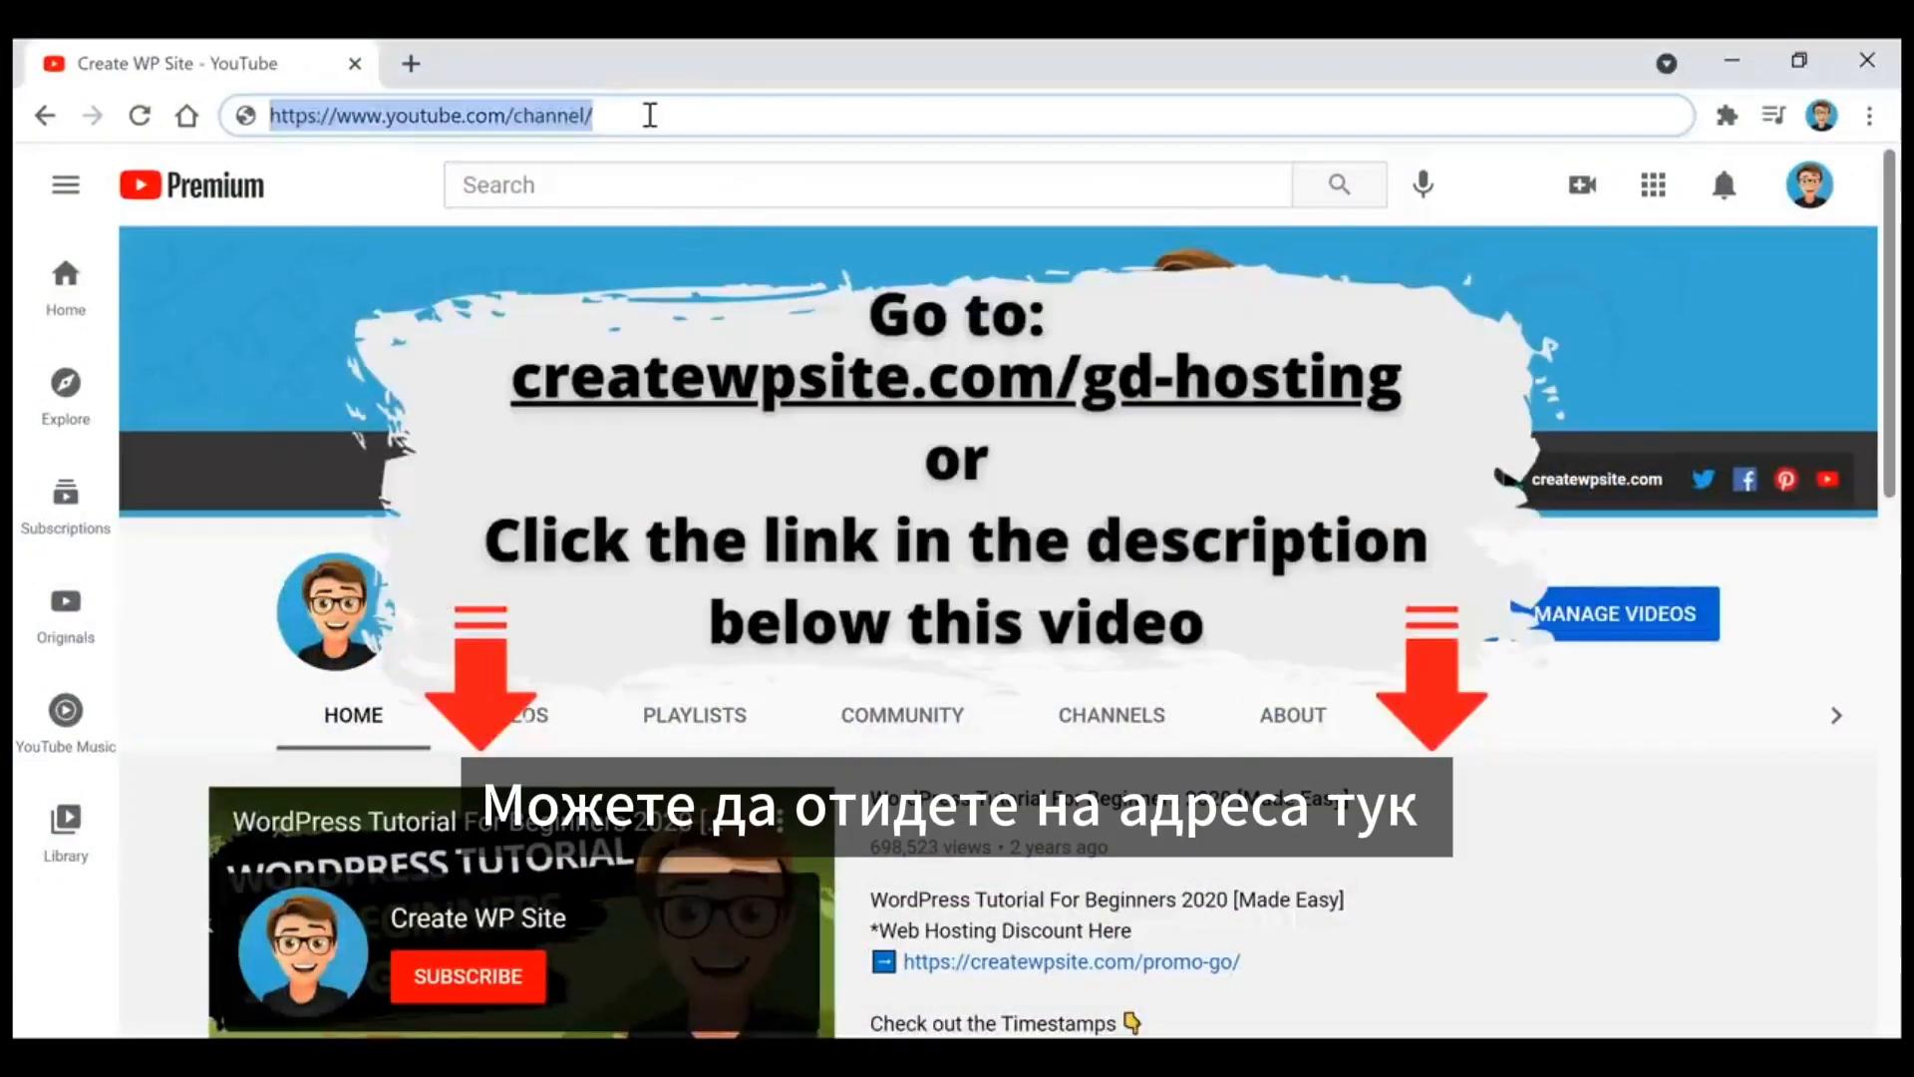
type("http://createwpsite.com/gd-hosting")
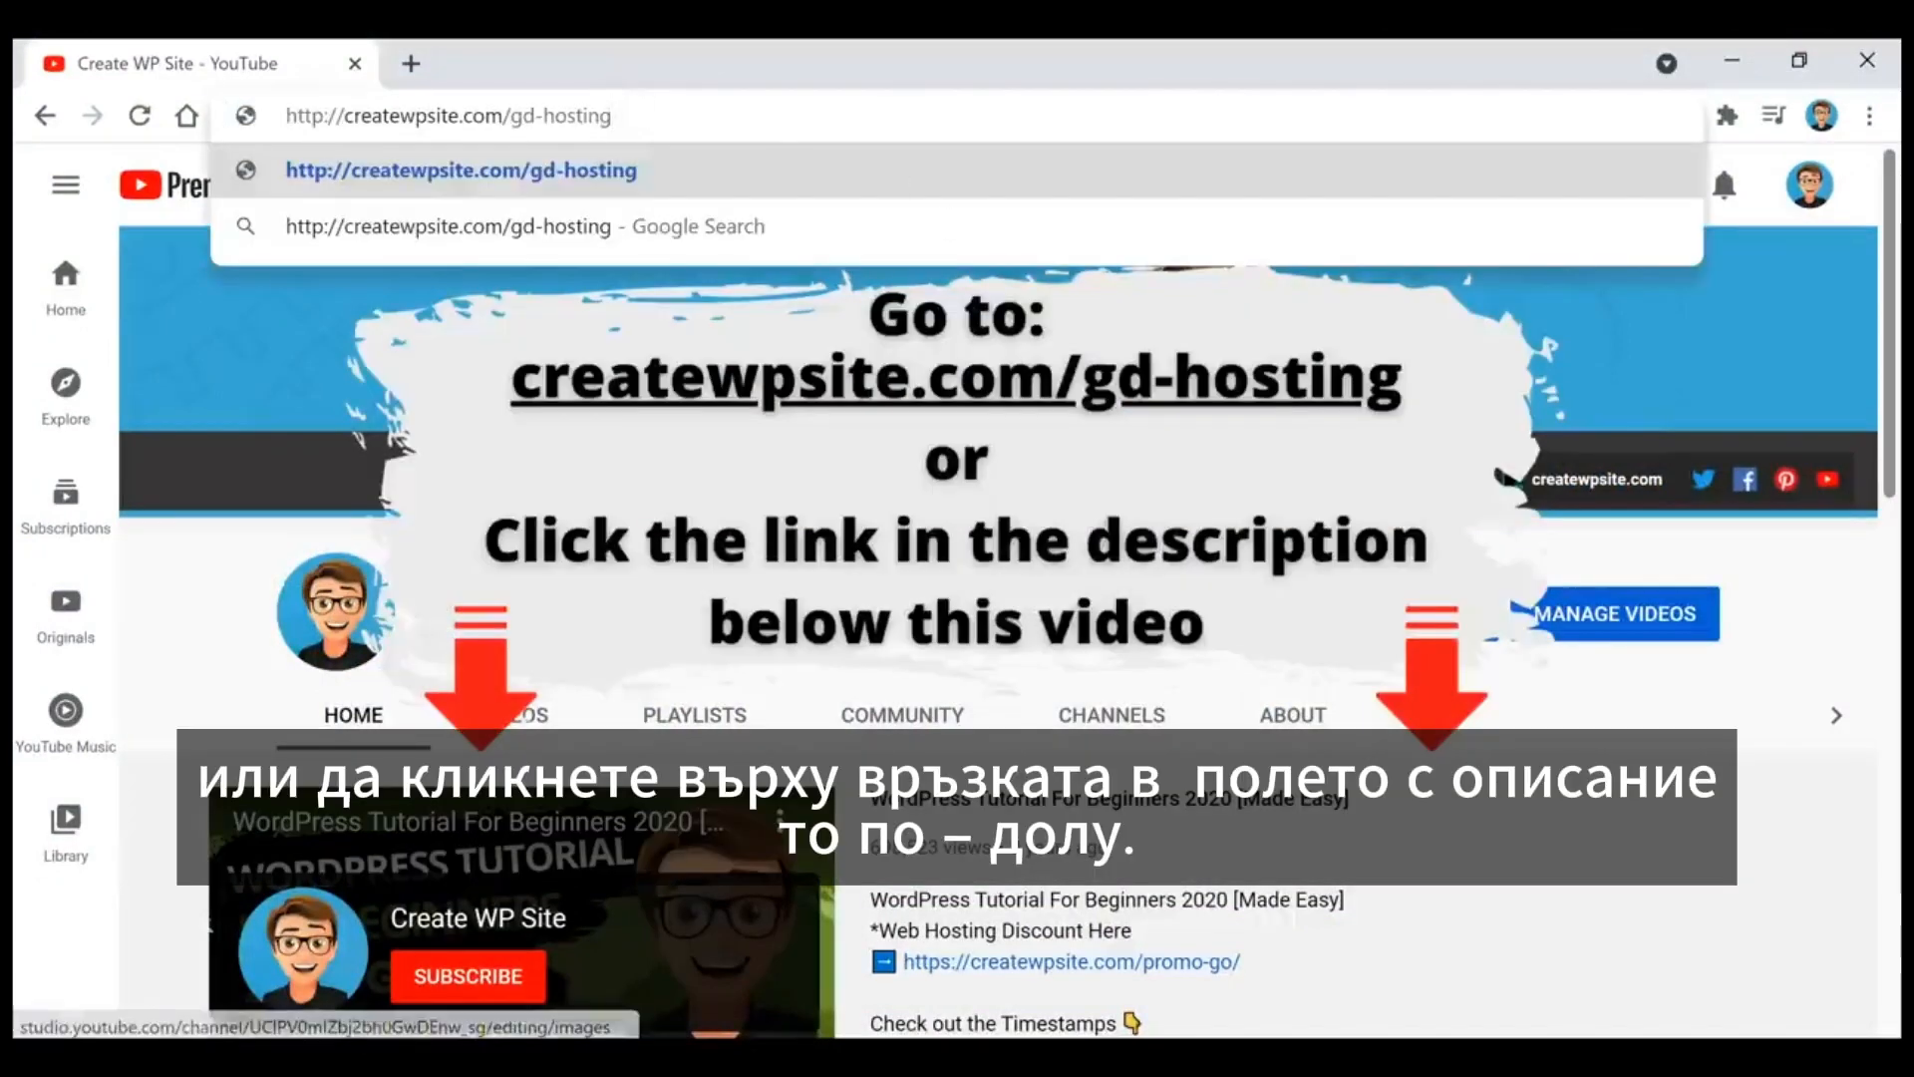
key("Return")
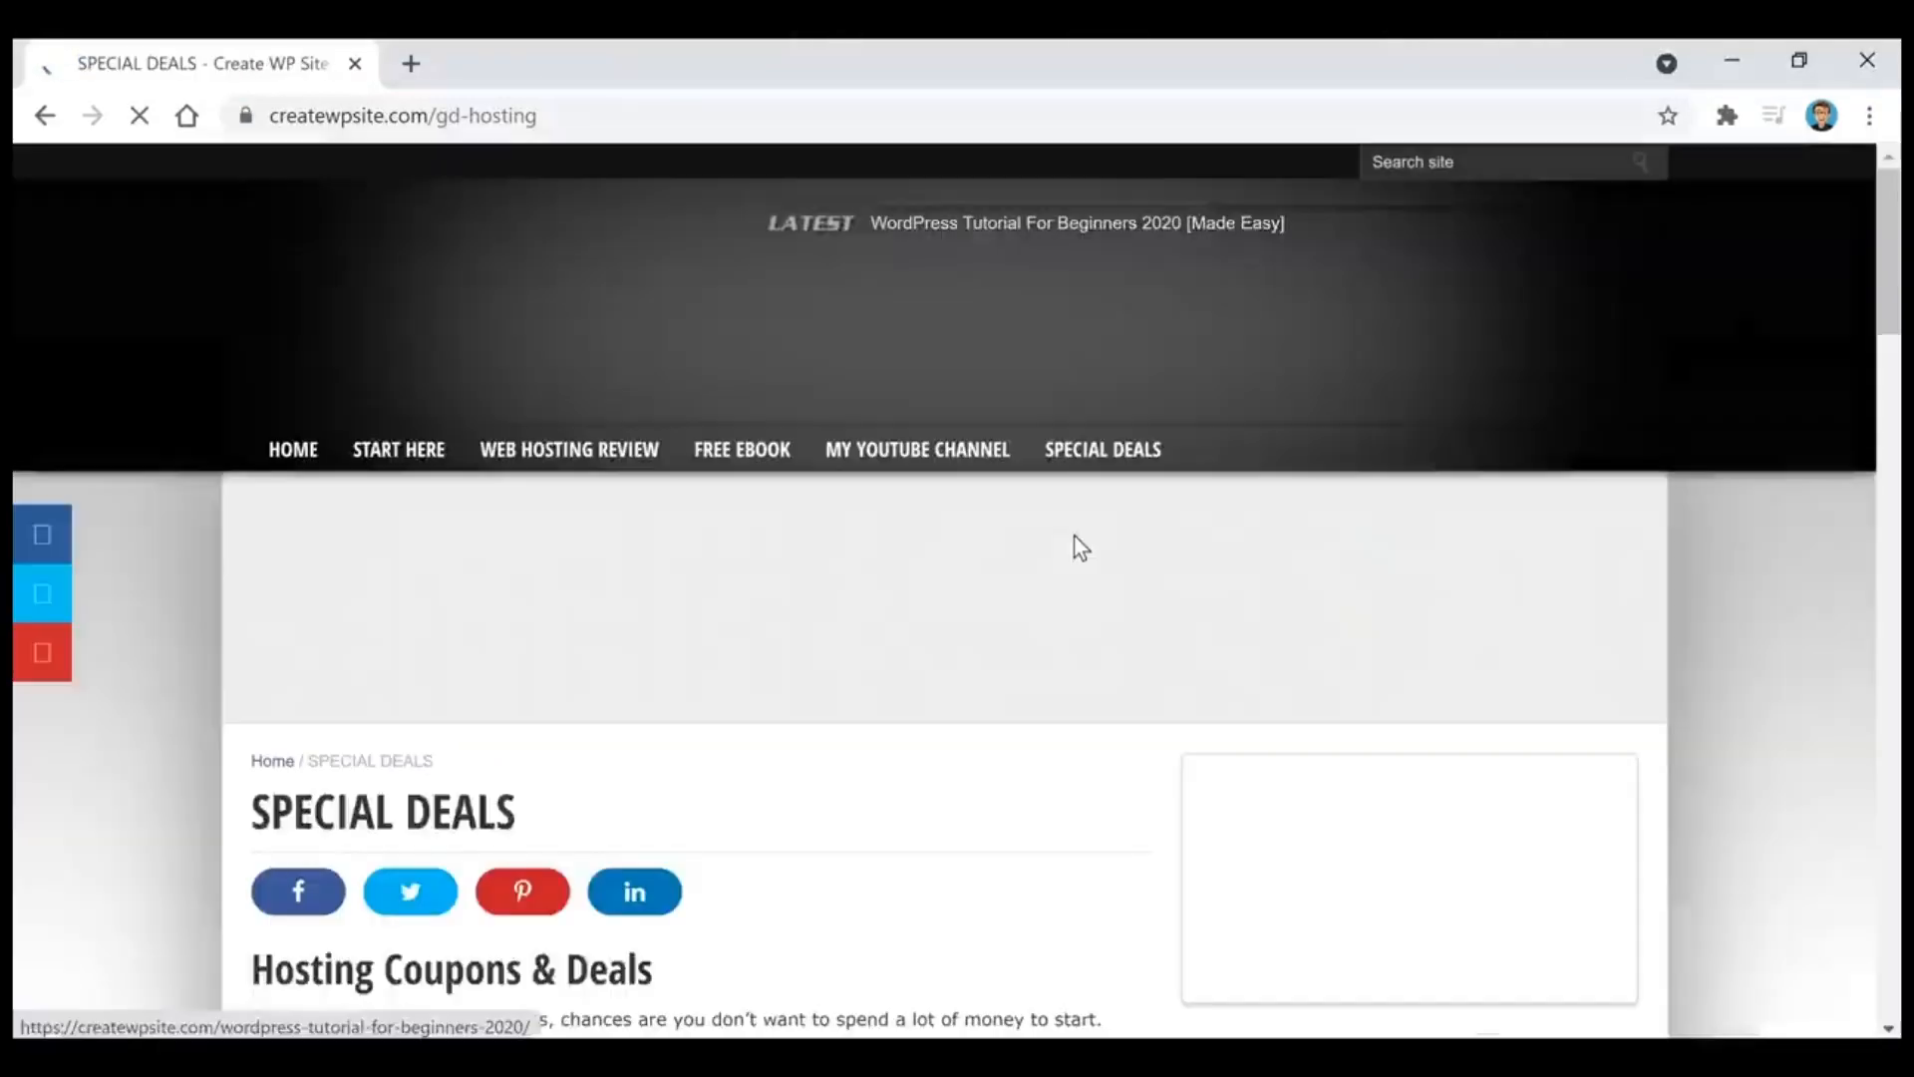
scroll(785, 591, "down", 1)
scroll(791, 602, "down", 3)
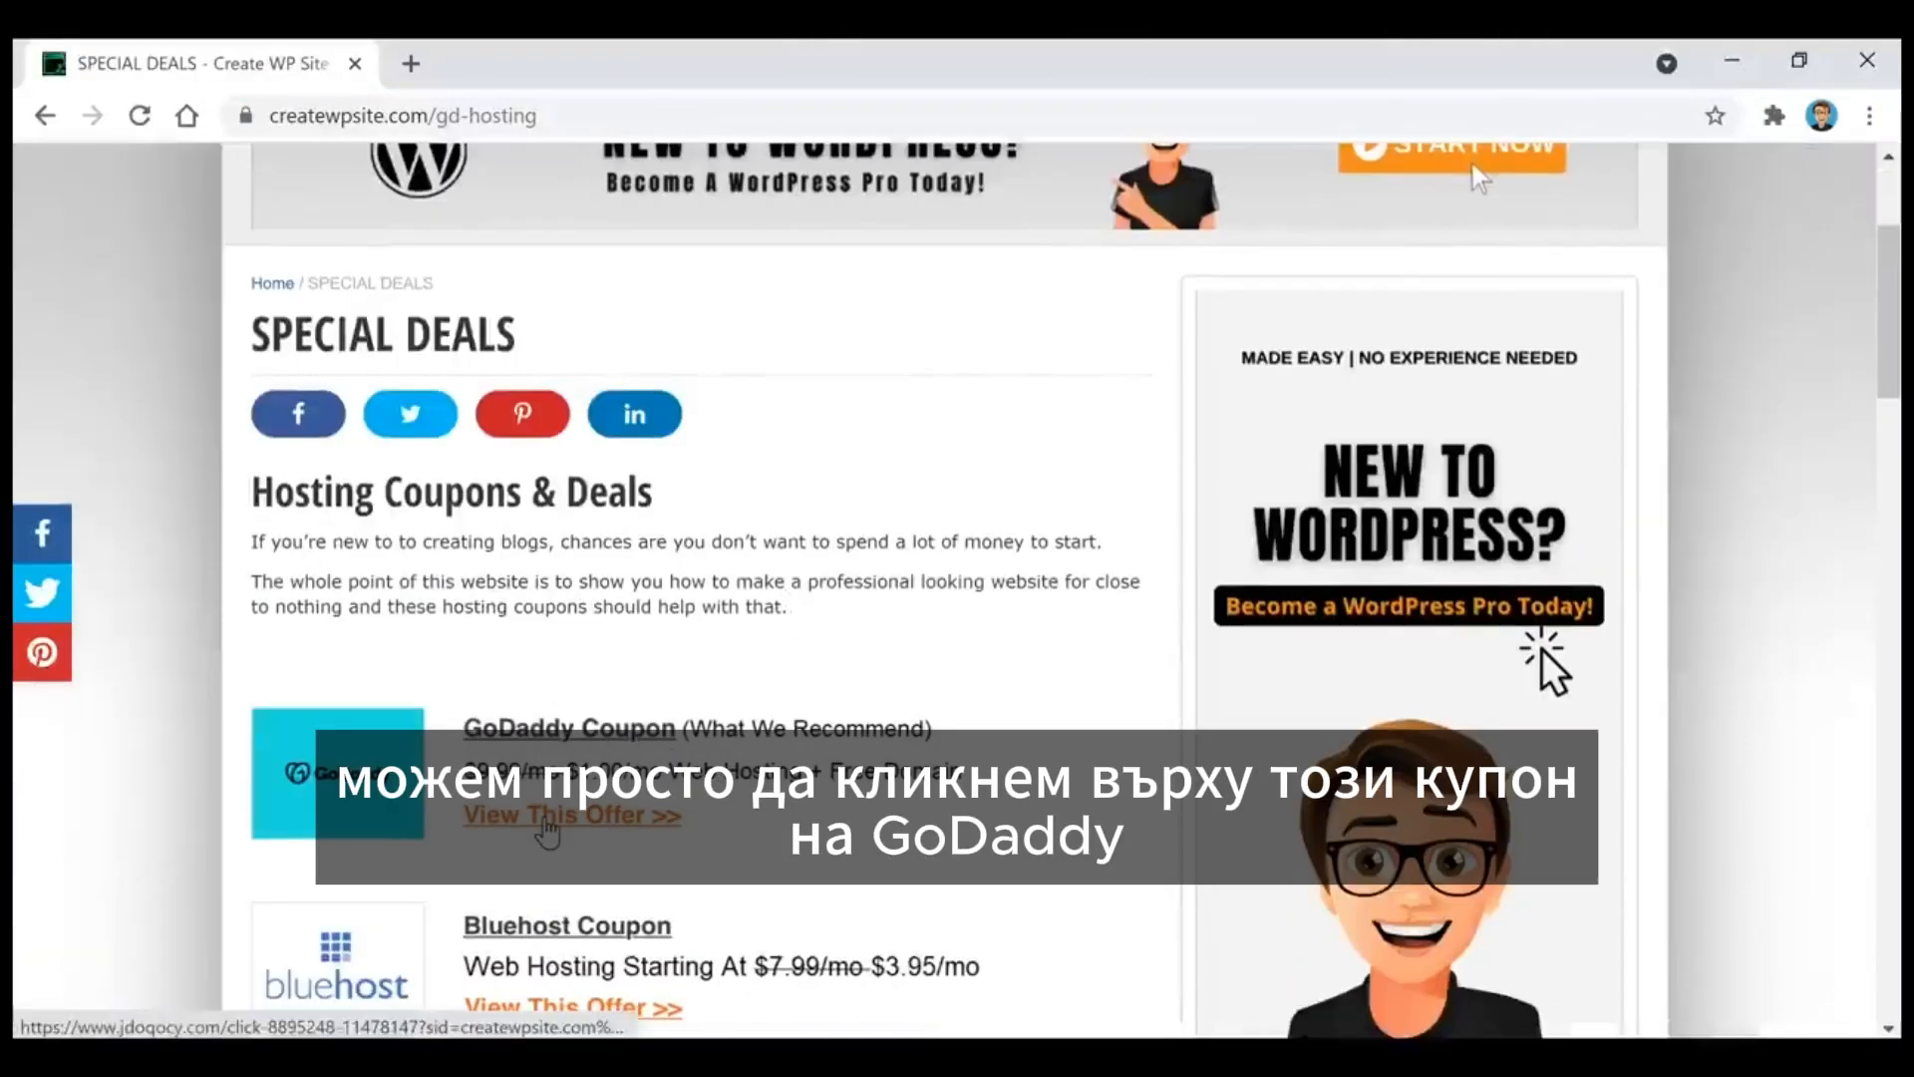
left_click(547, 818)
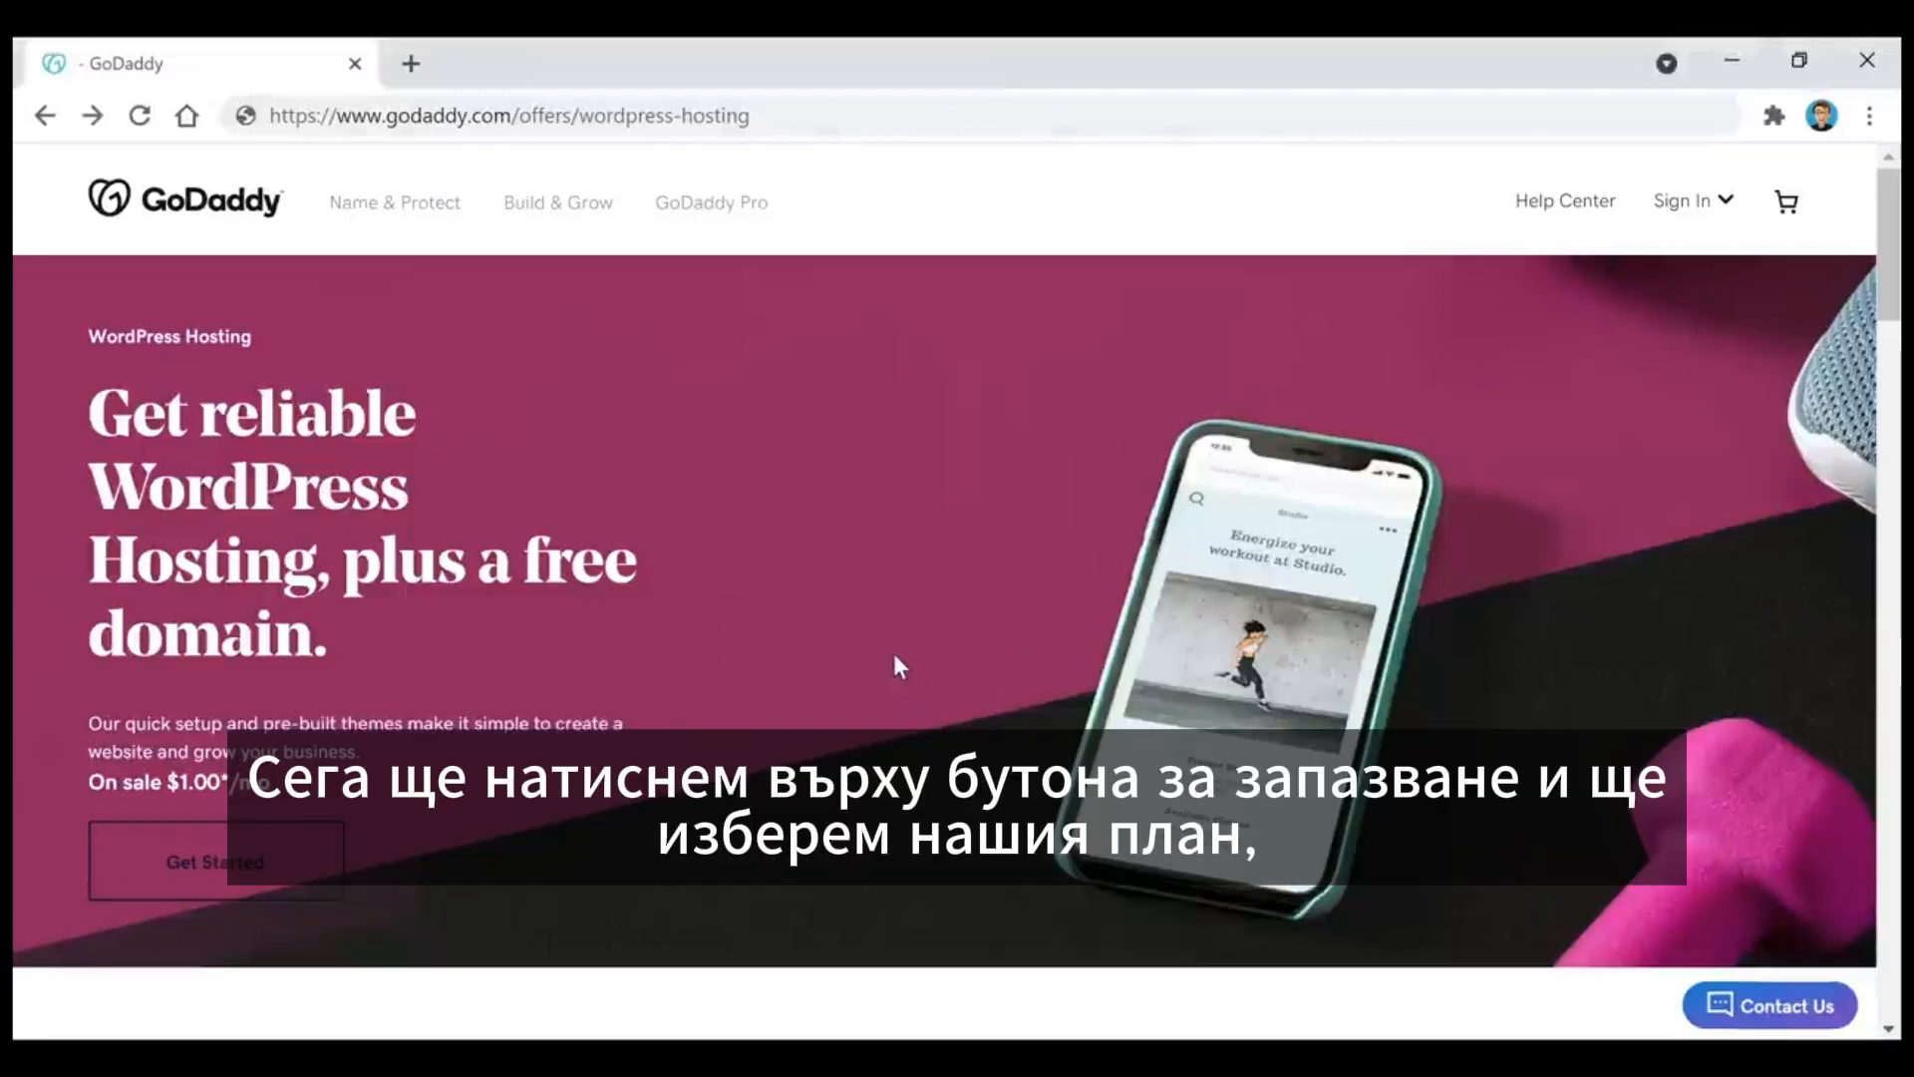
Step: Start the WordPress hosting order and continue with the Basic plan for 12 months, without Essential Website Security
left_click(311, 893)
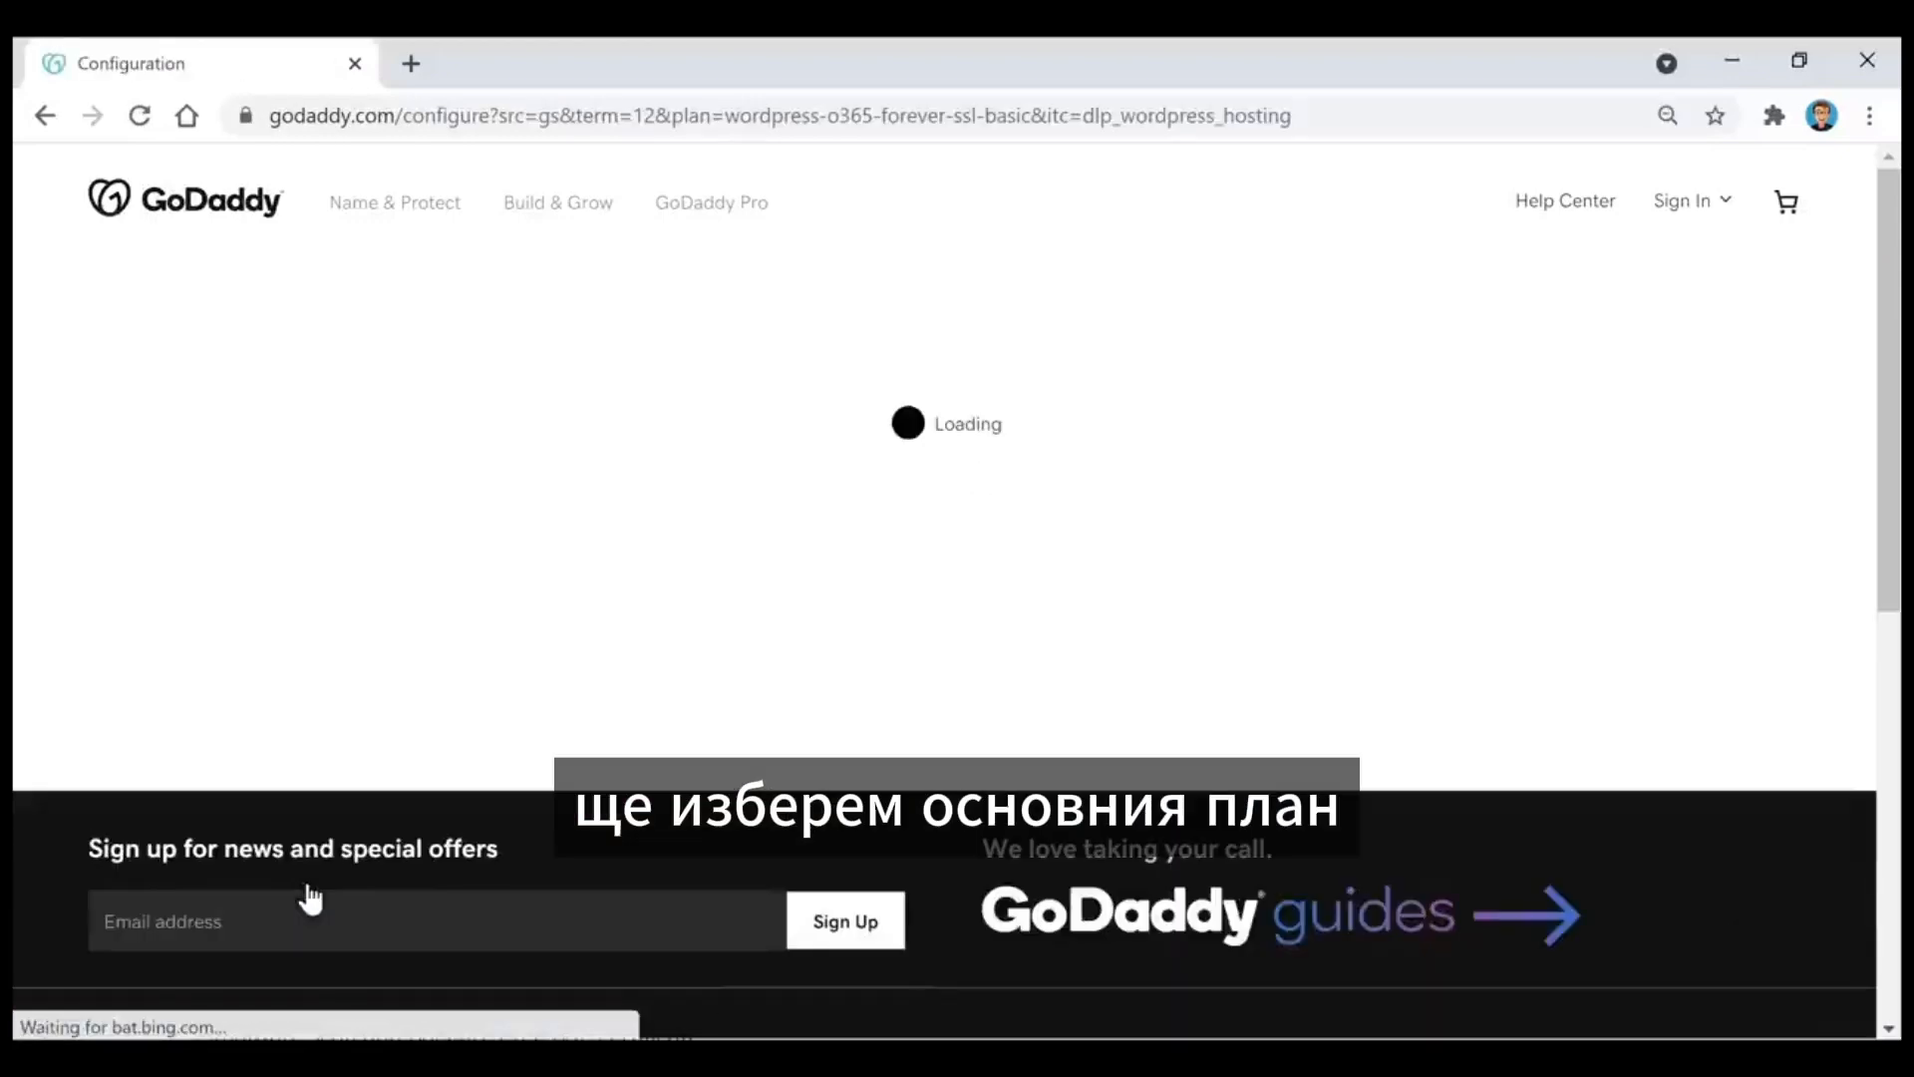
scroll(1017, 500, "down", 2)
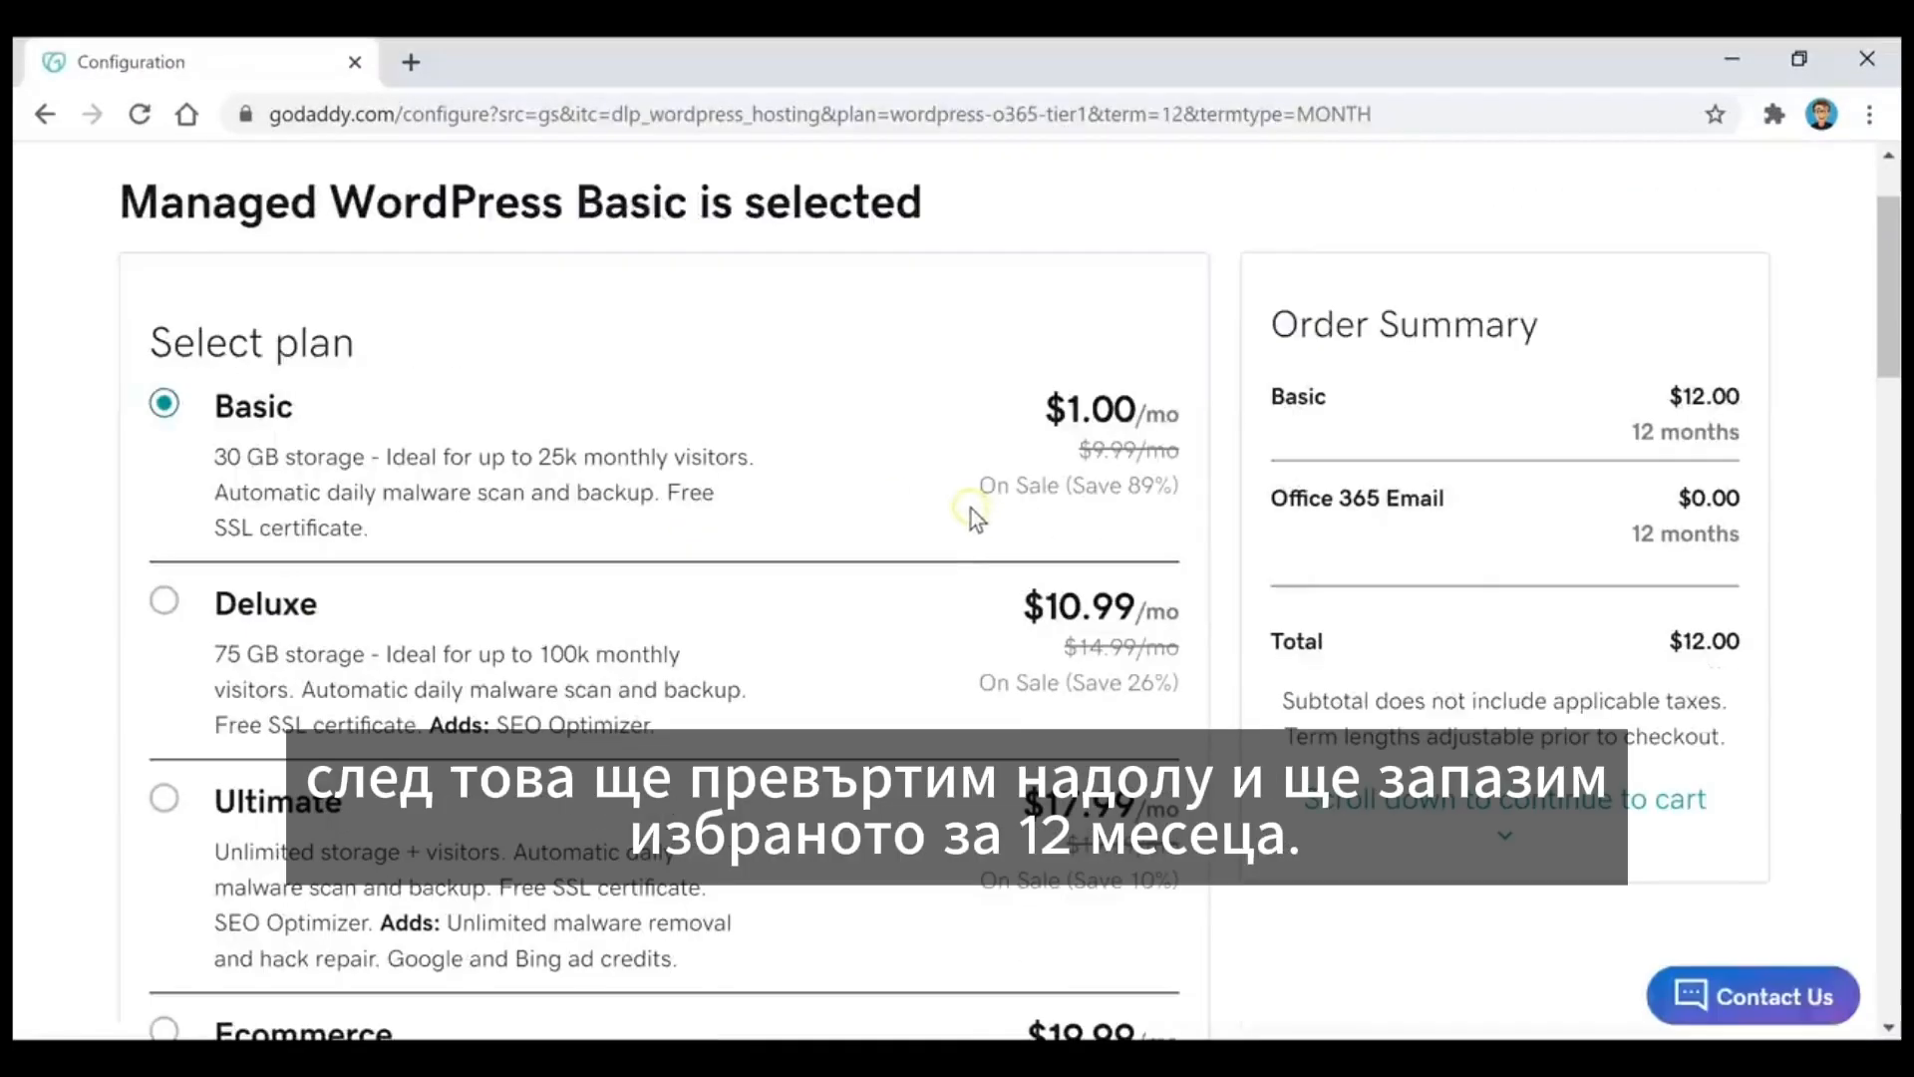
scroll(851, 469, "down", 10)
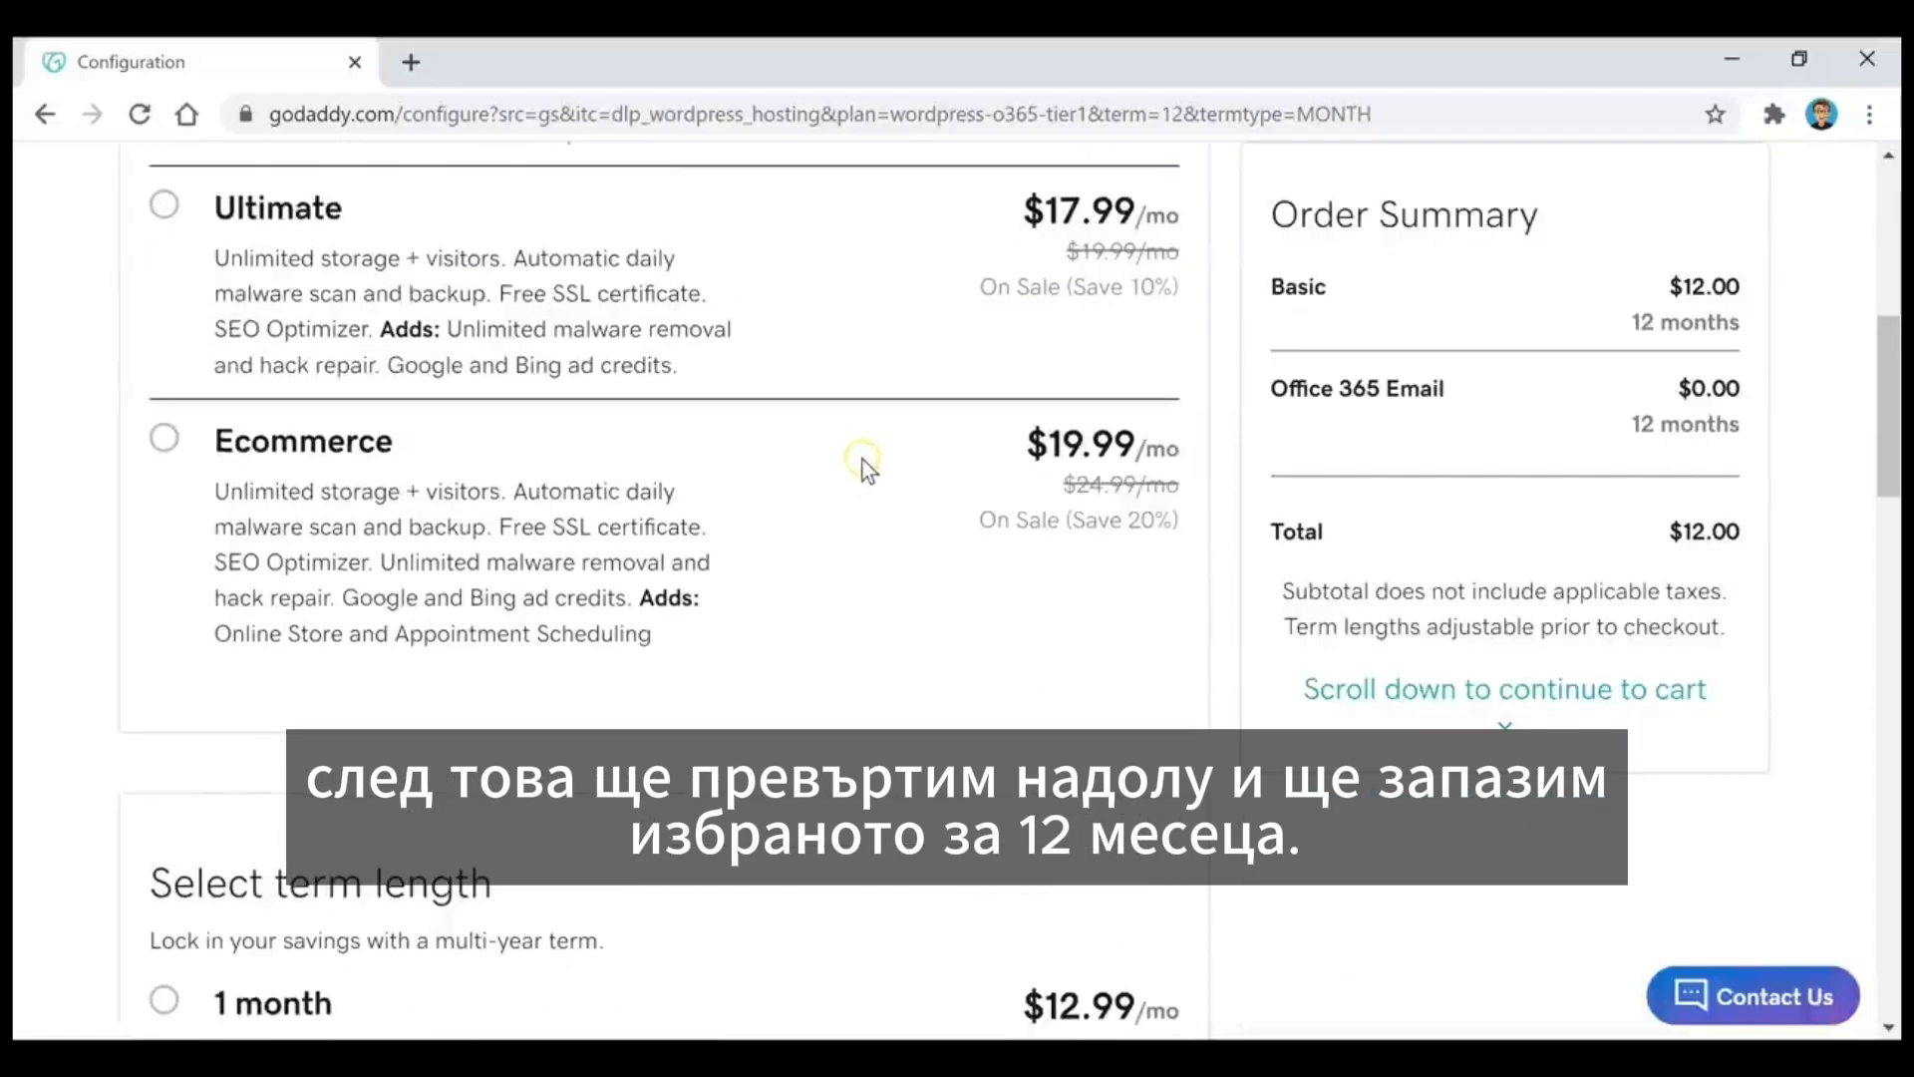
scroll(863, 459, "down", 5)
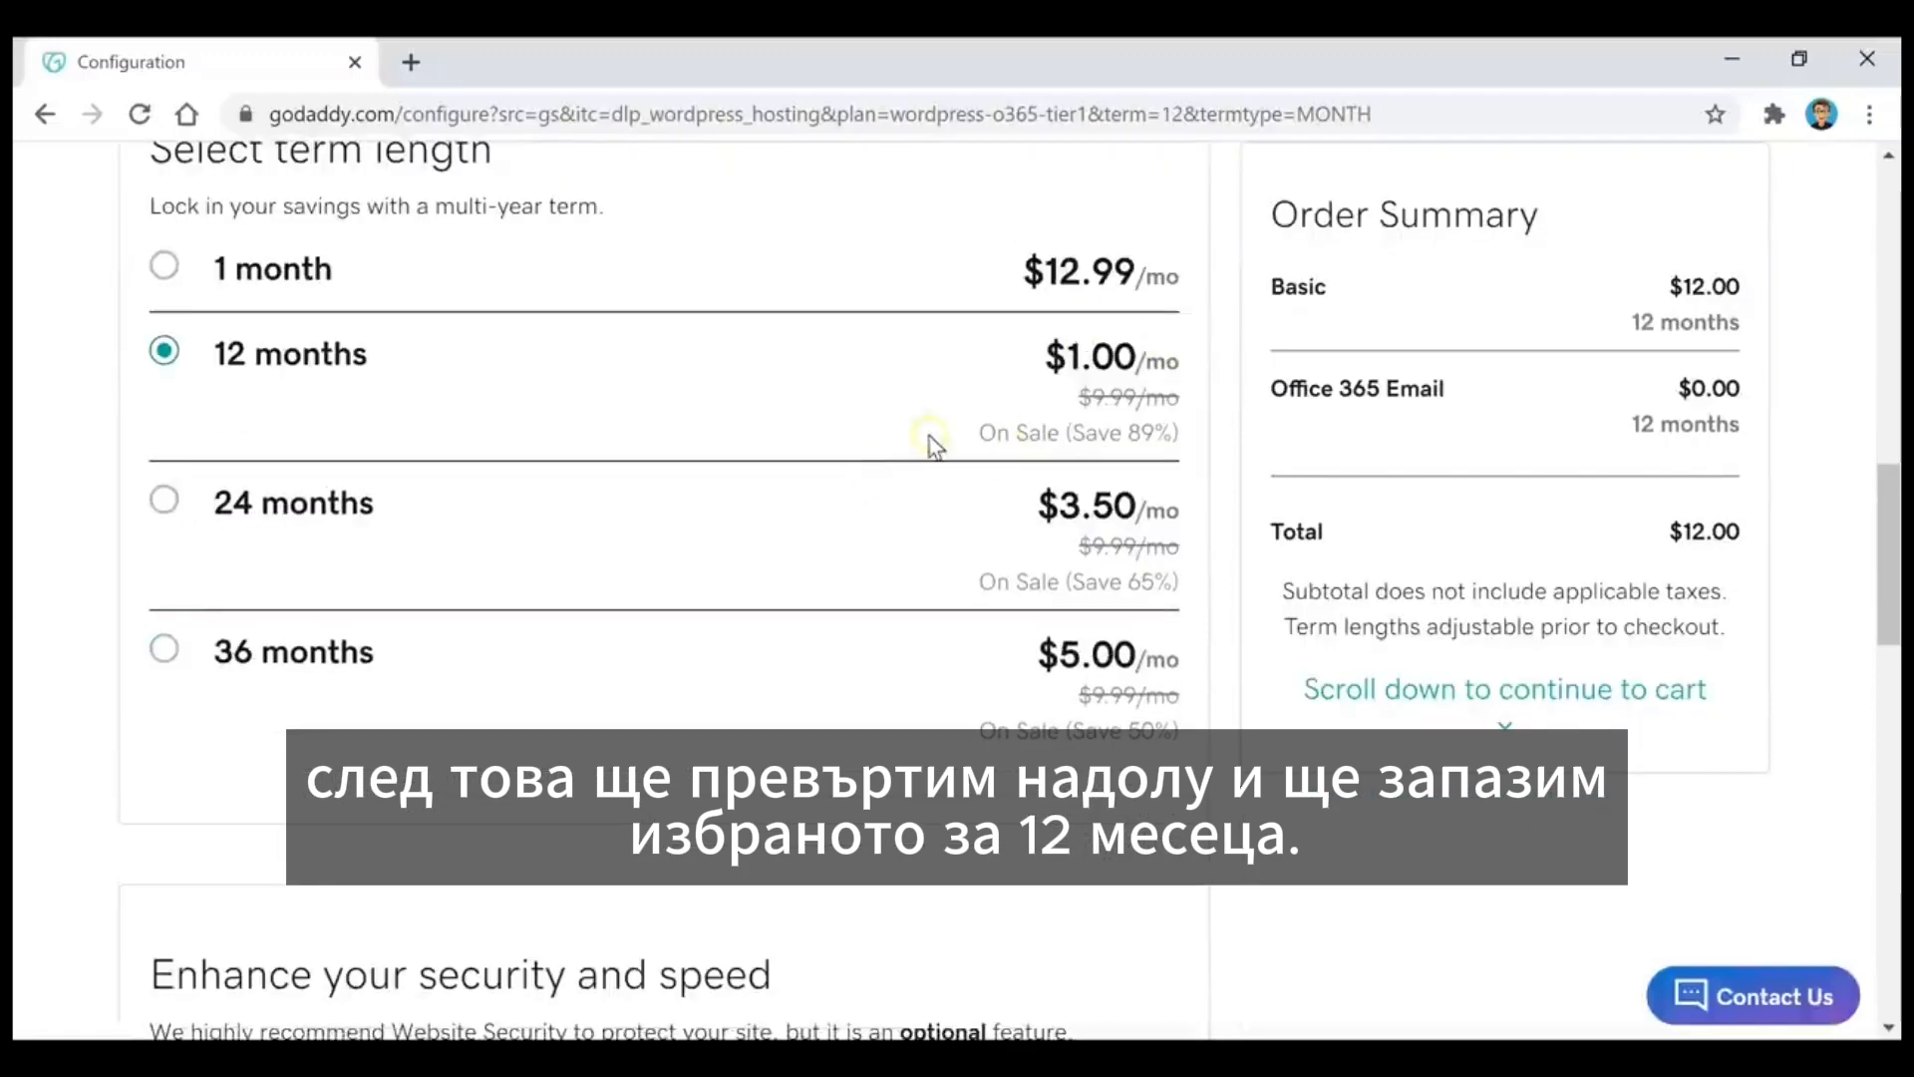
scroll(919, 467, "down", 4)
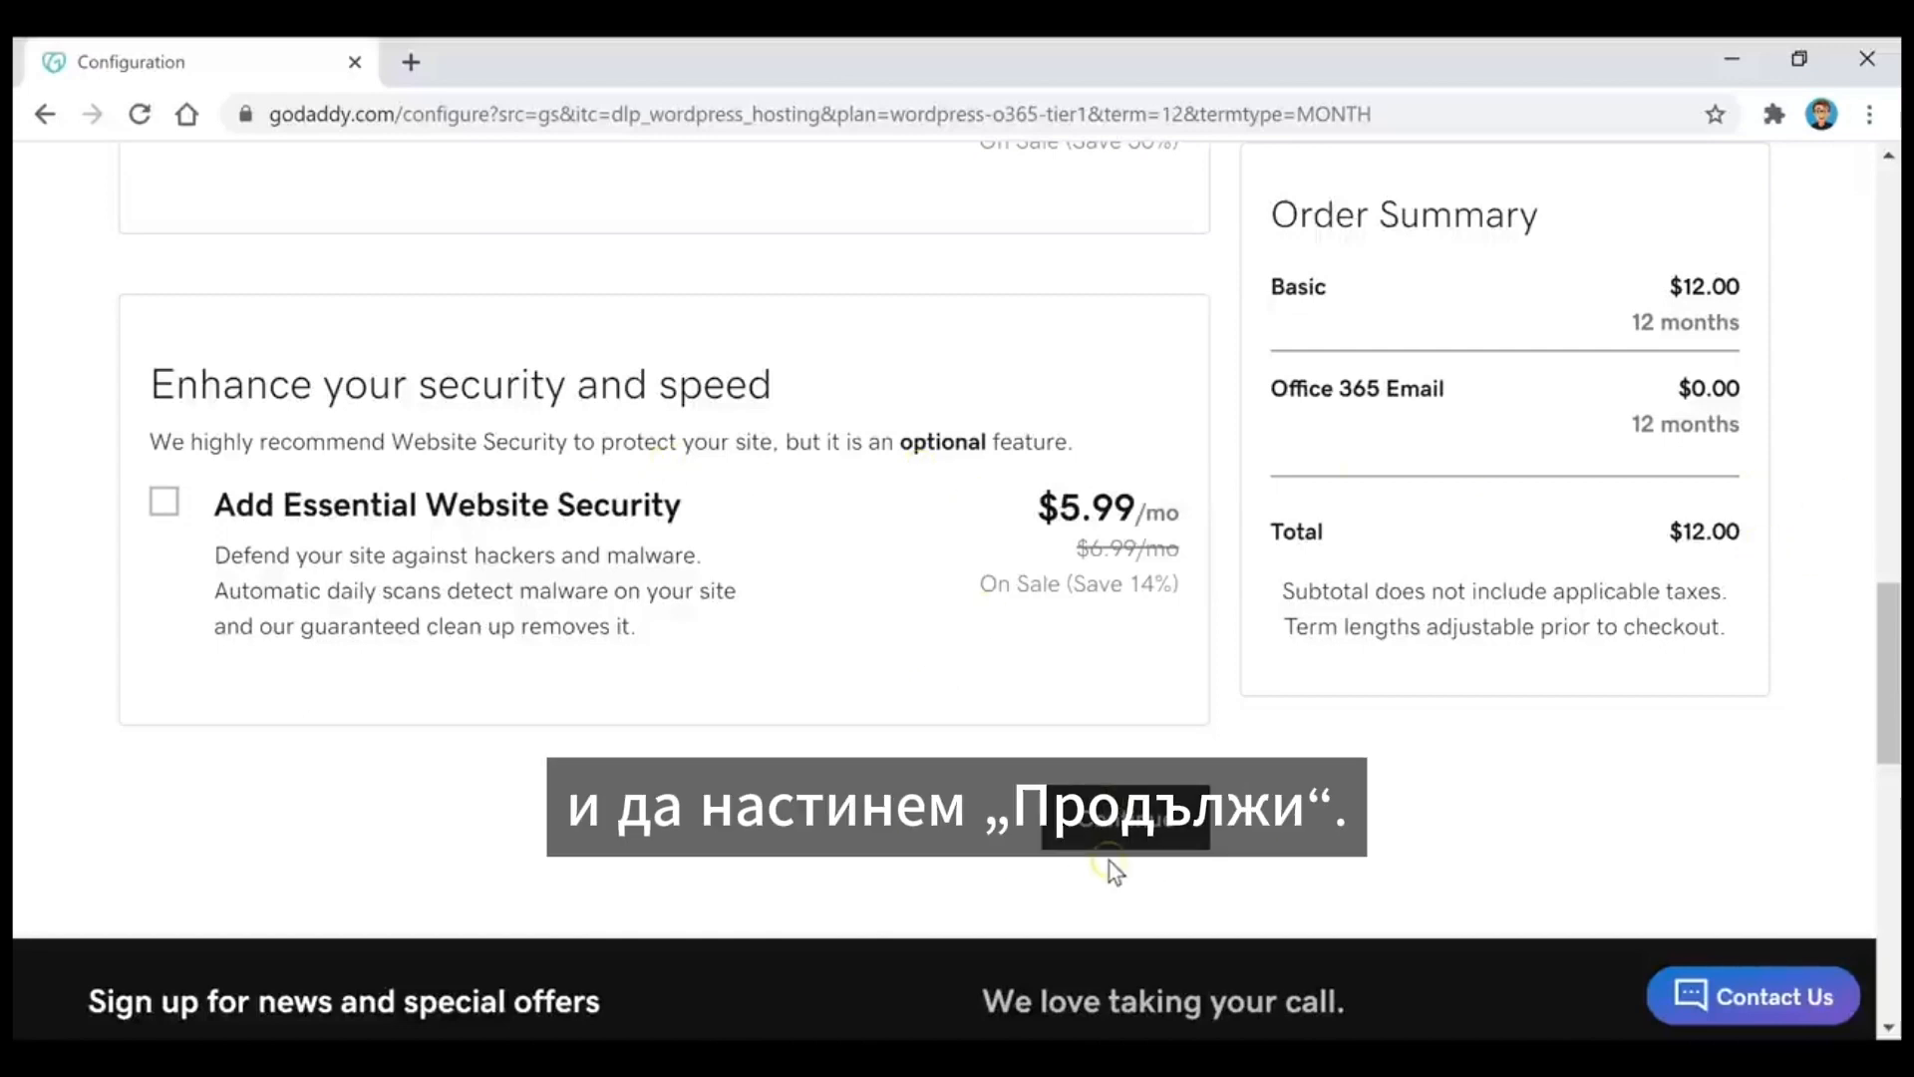
left_click(1119, 815)
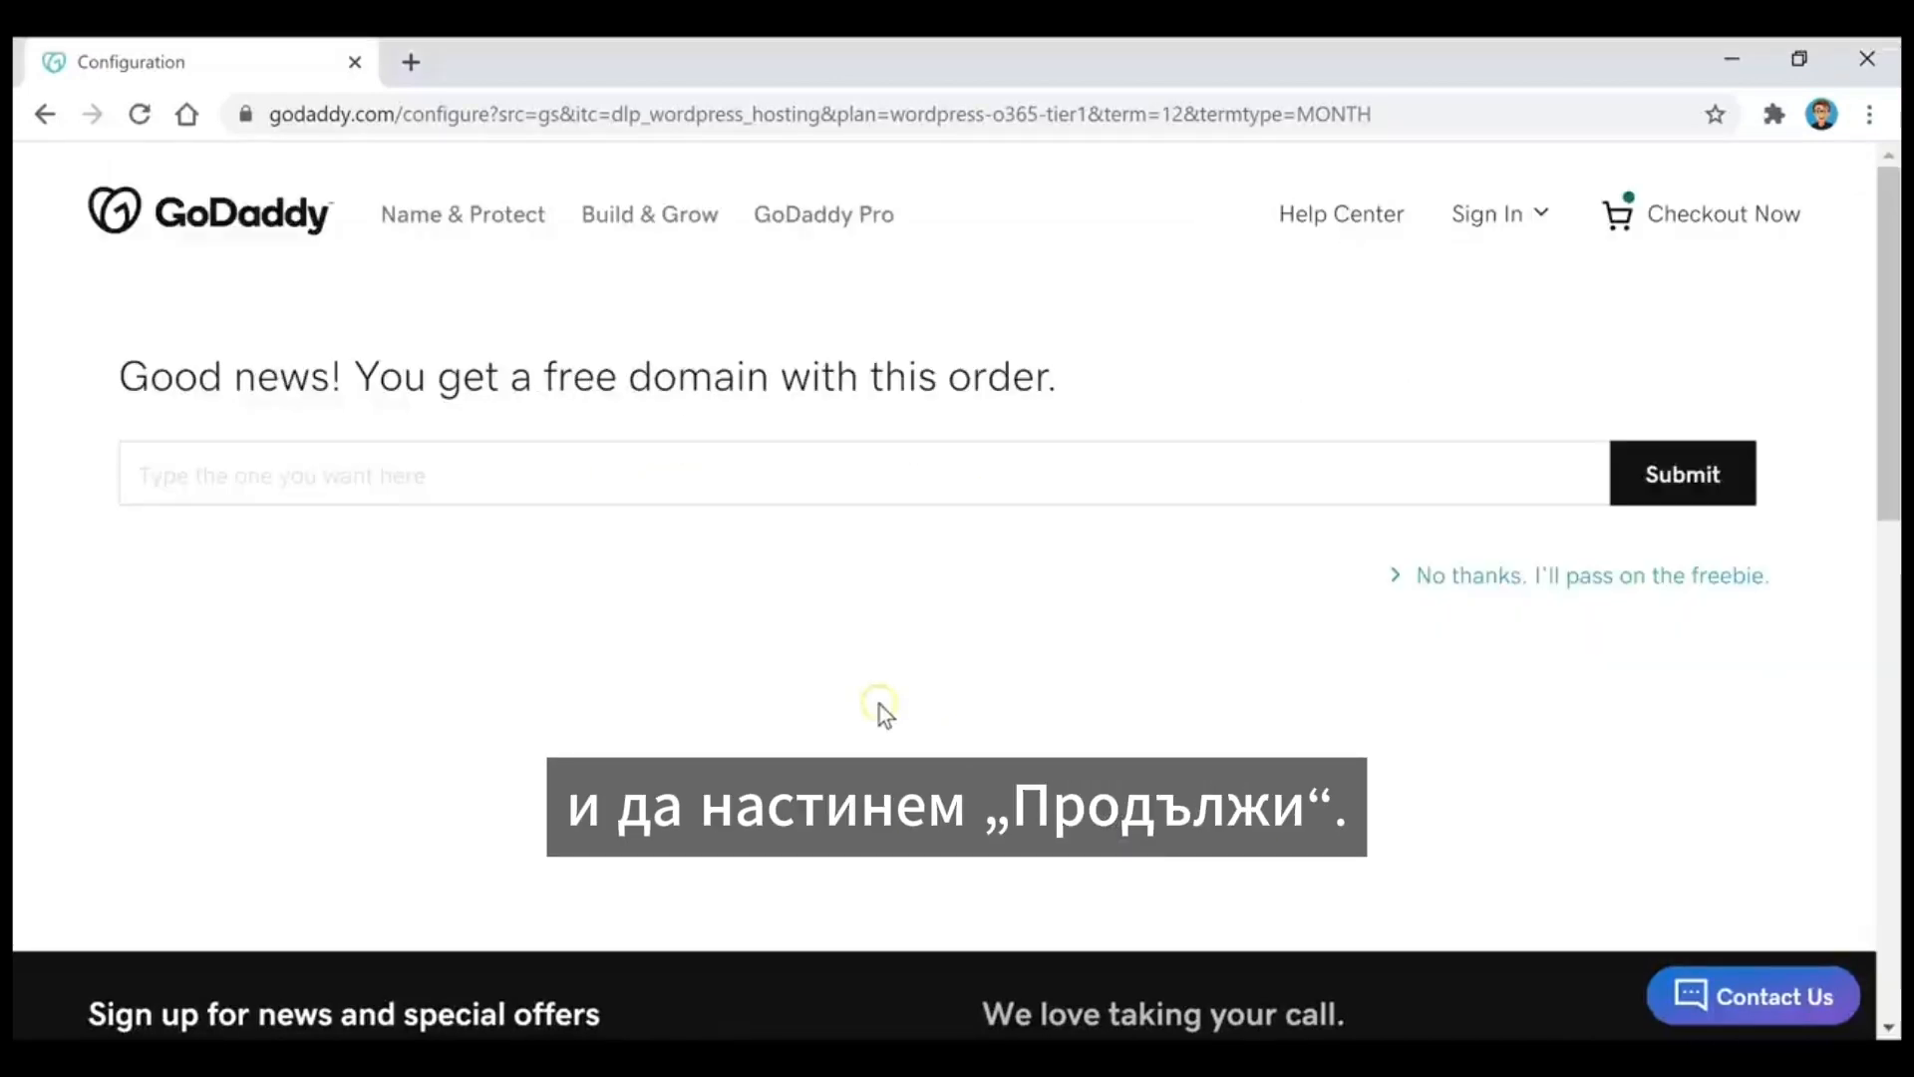
Step: Check the free domain examplename456.com for availability and select it for the order
left_click(599, 467)
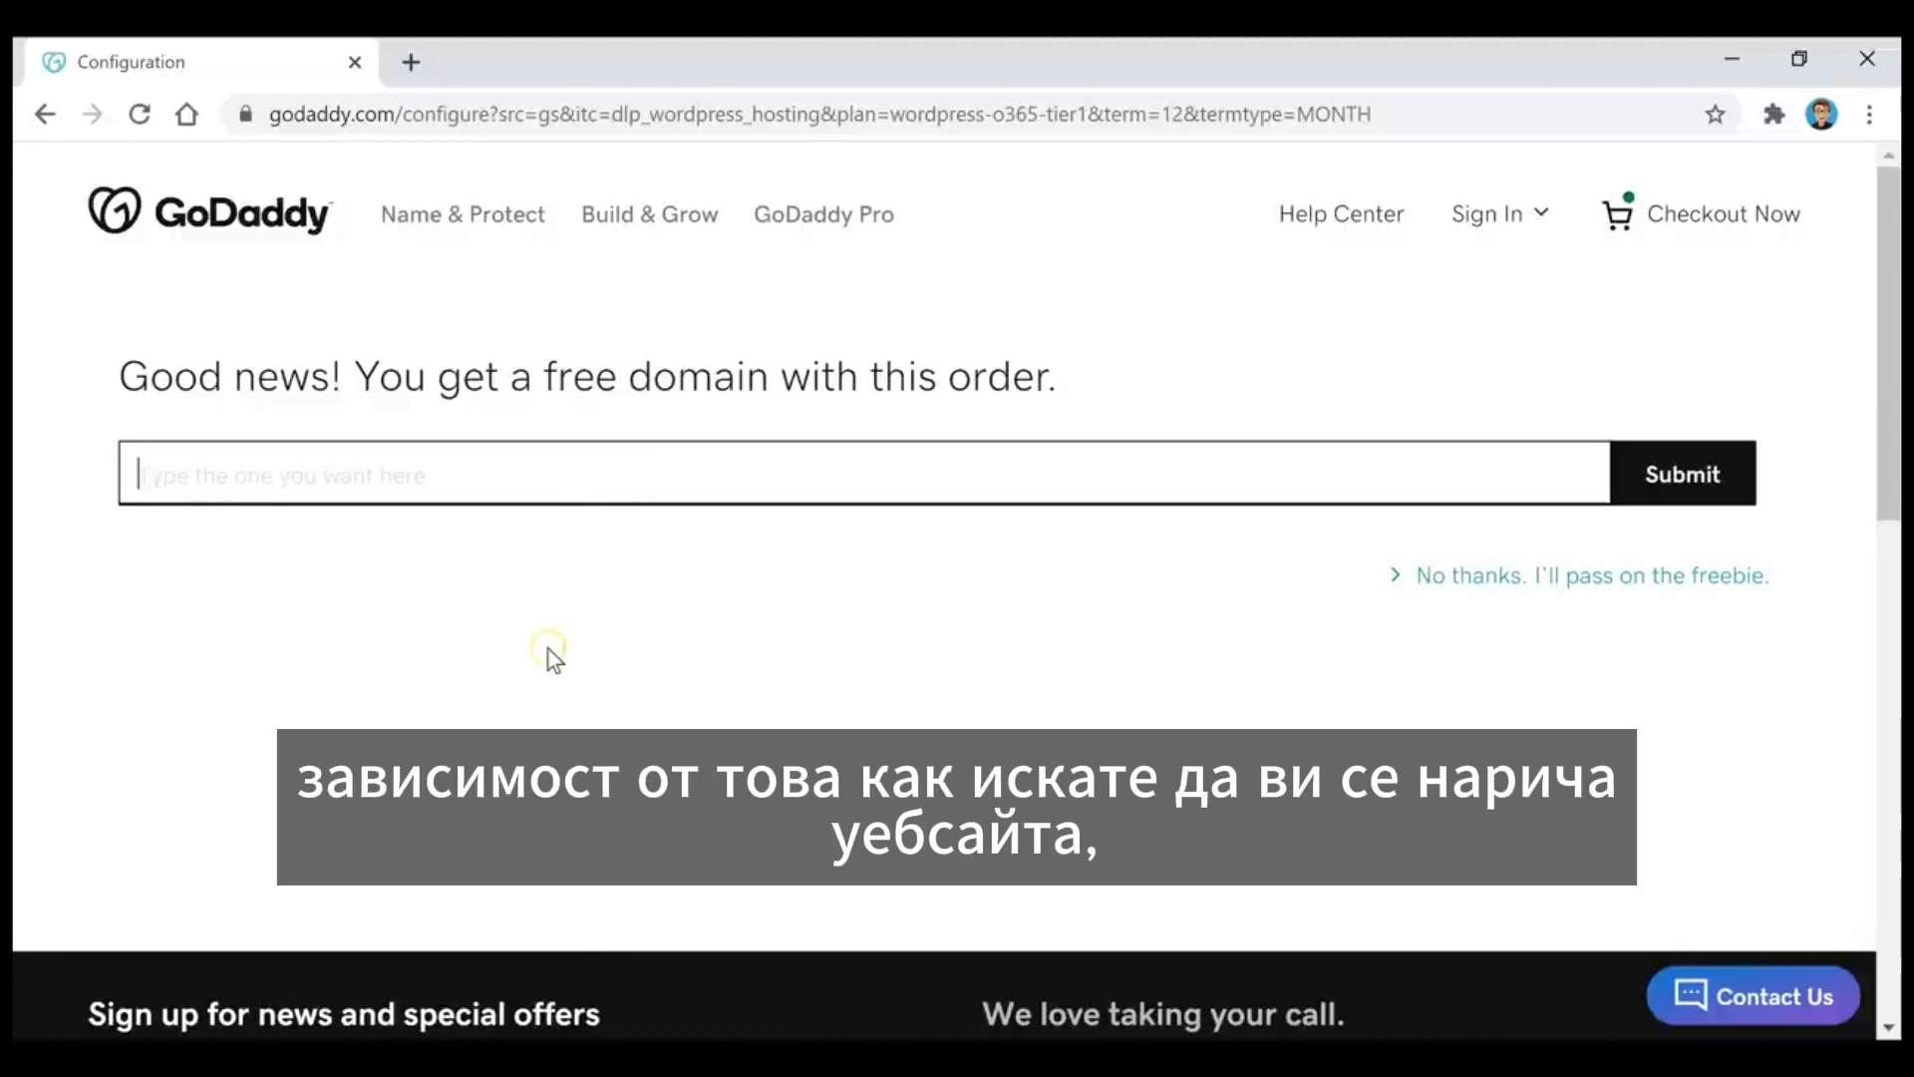
type("examplenam")
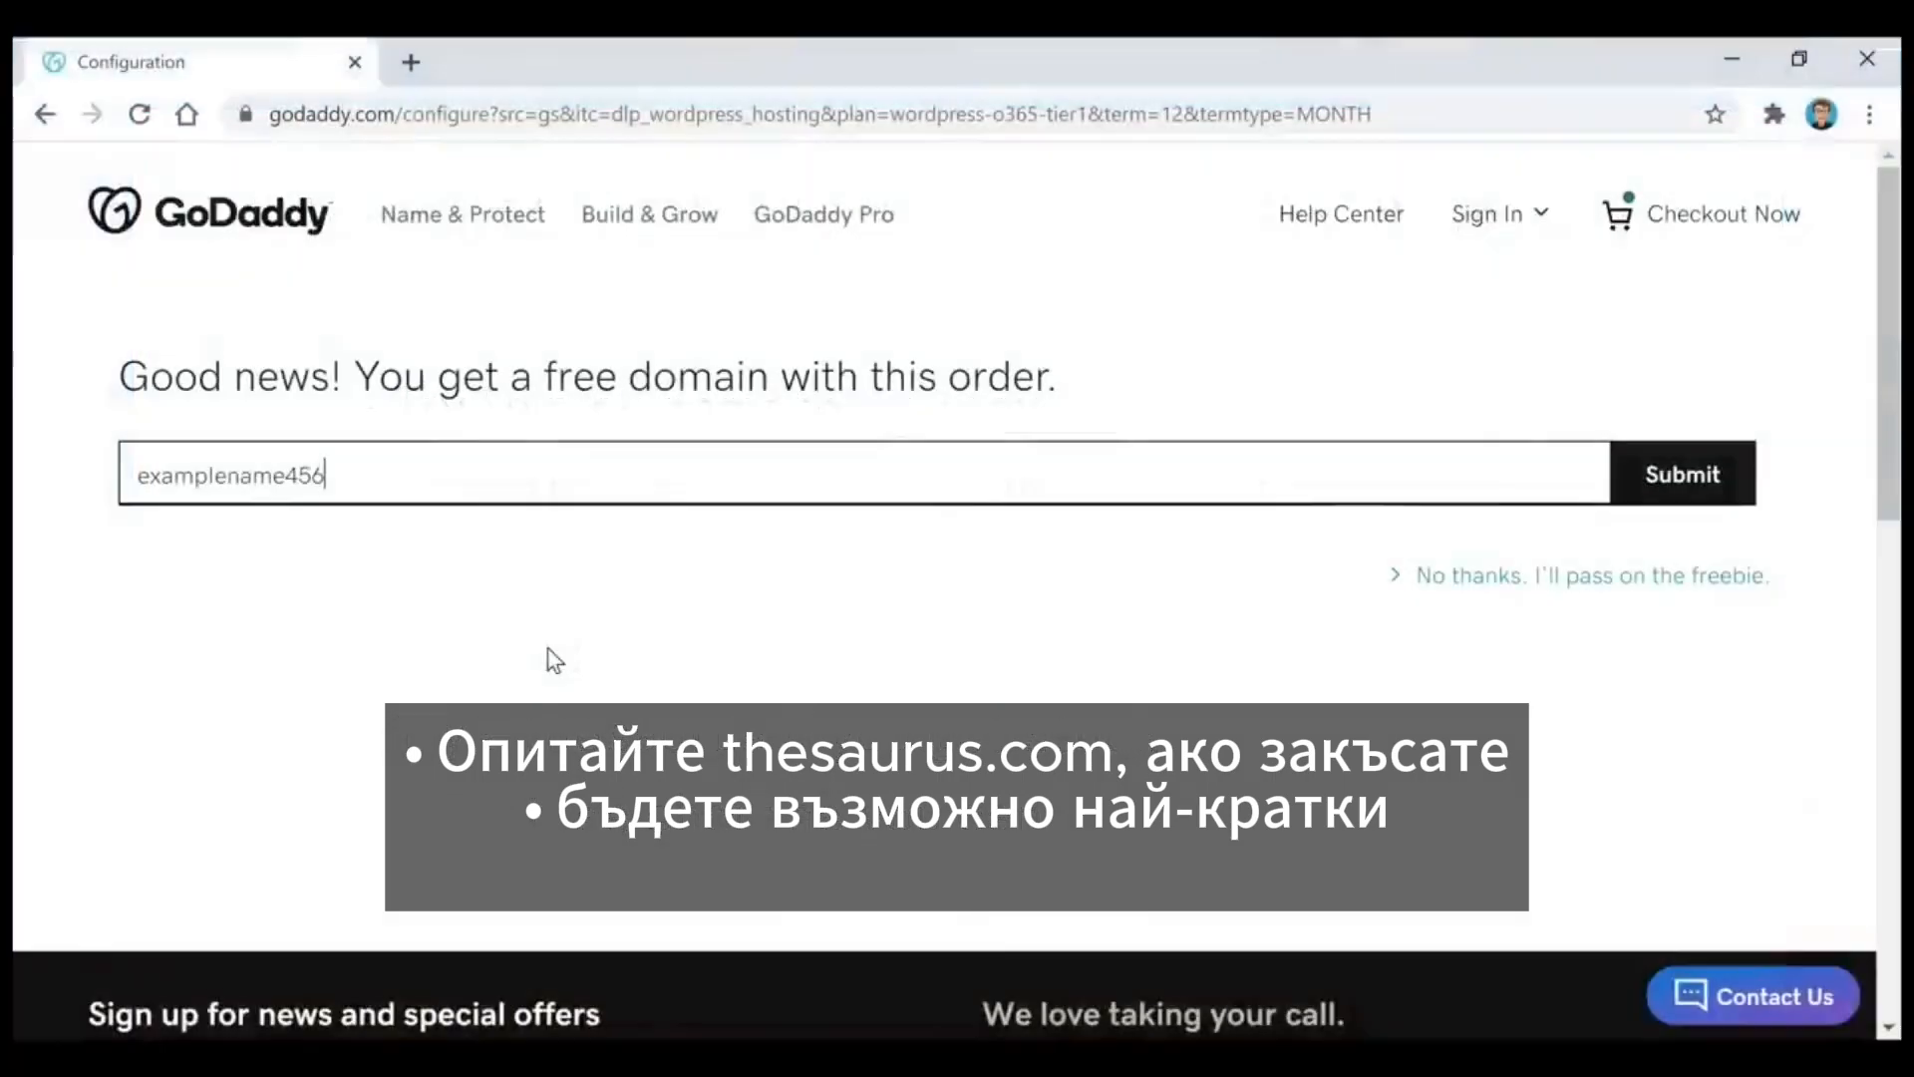
type(".com")
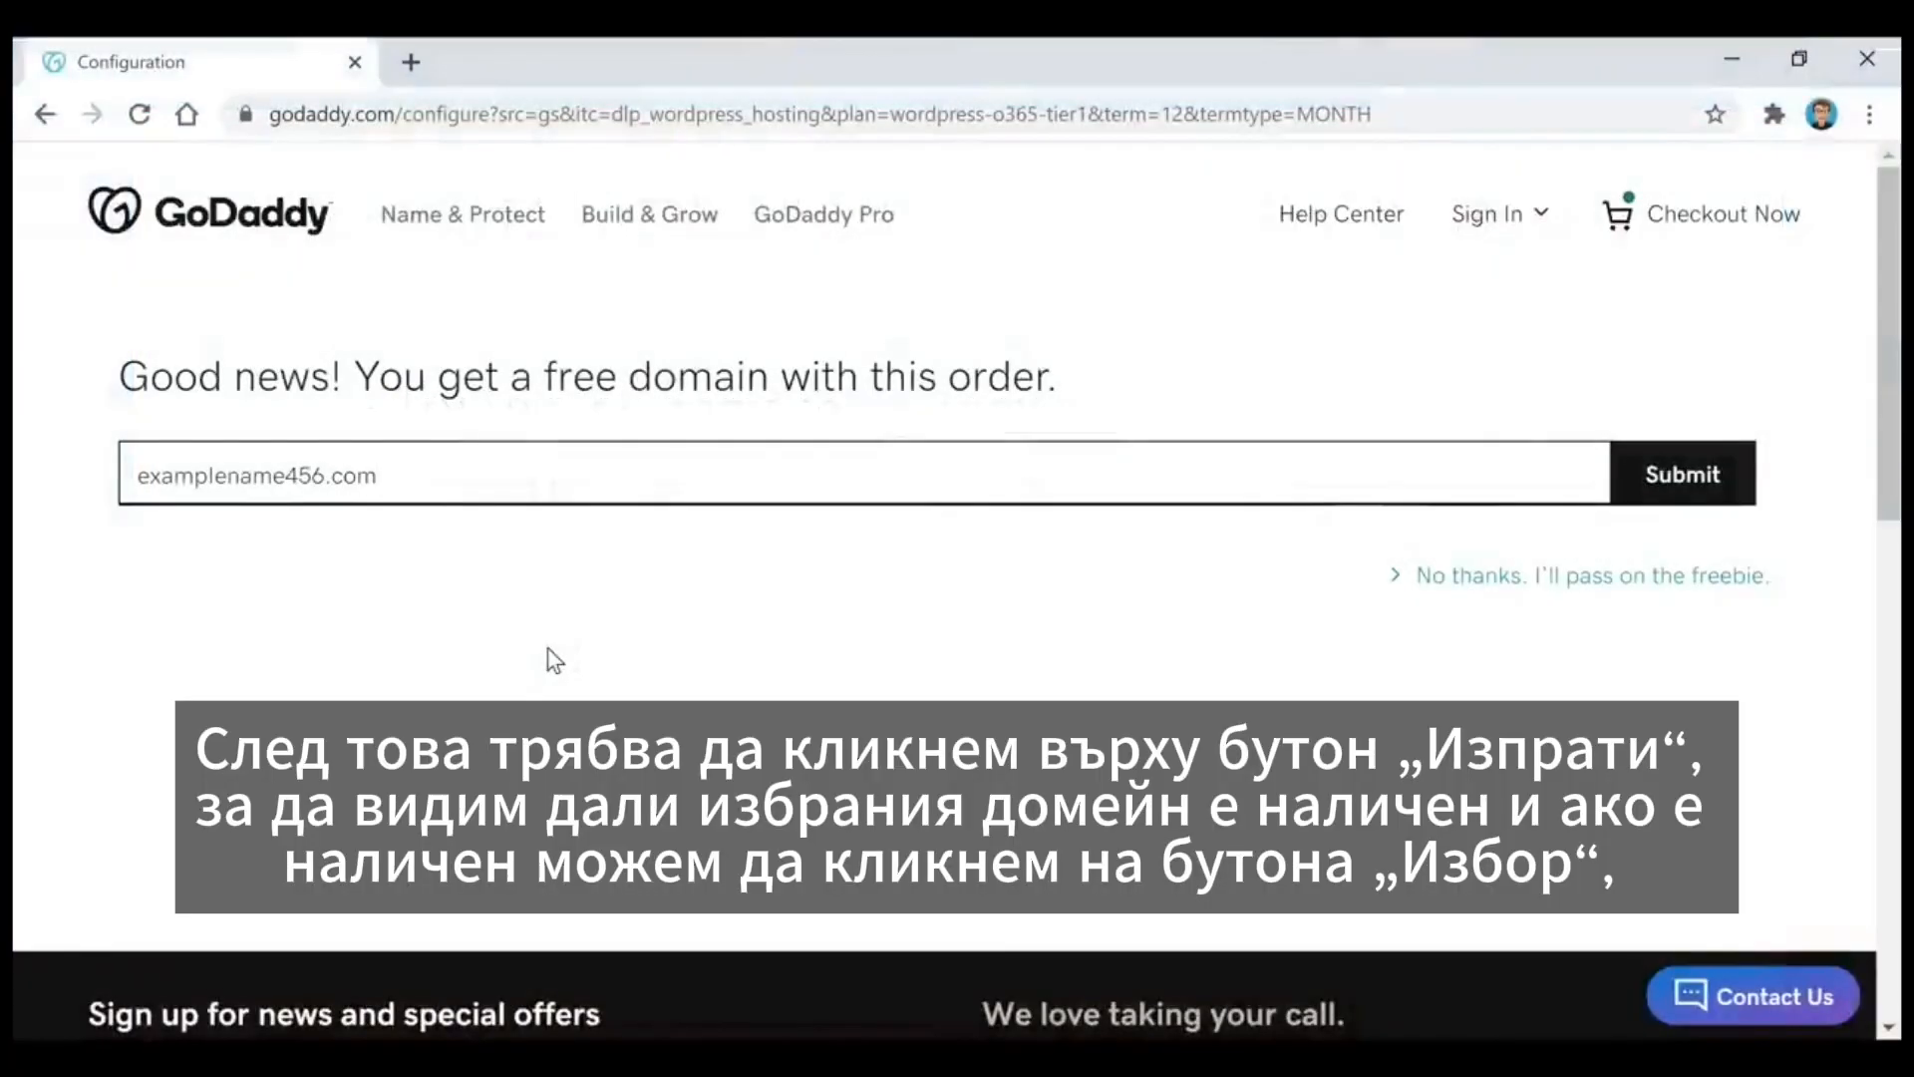
left_click(1685, 491)
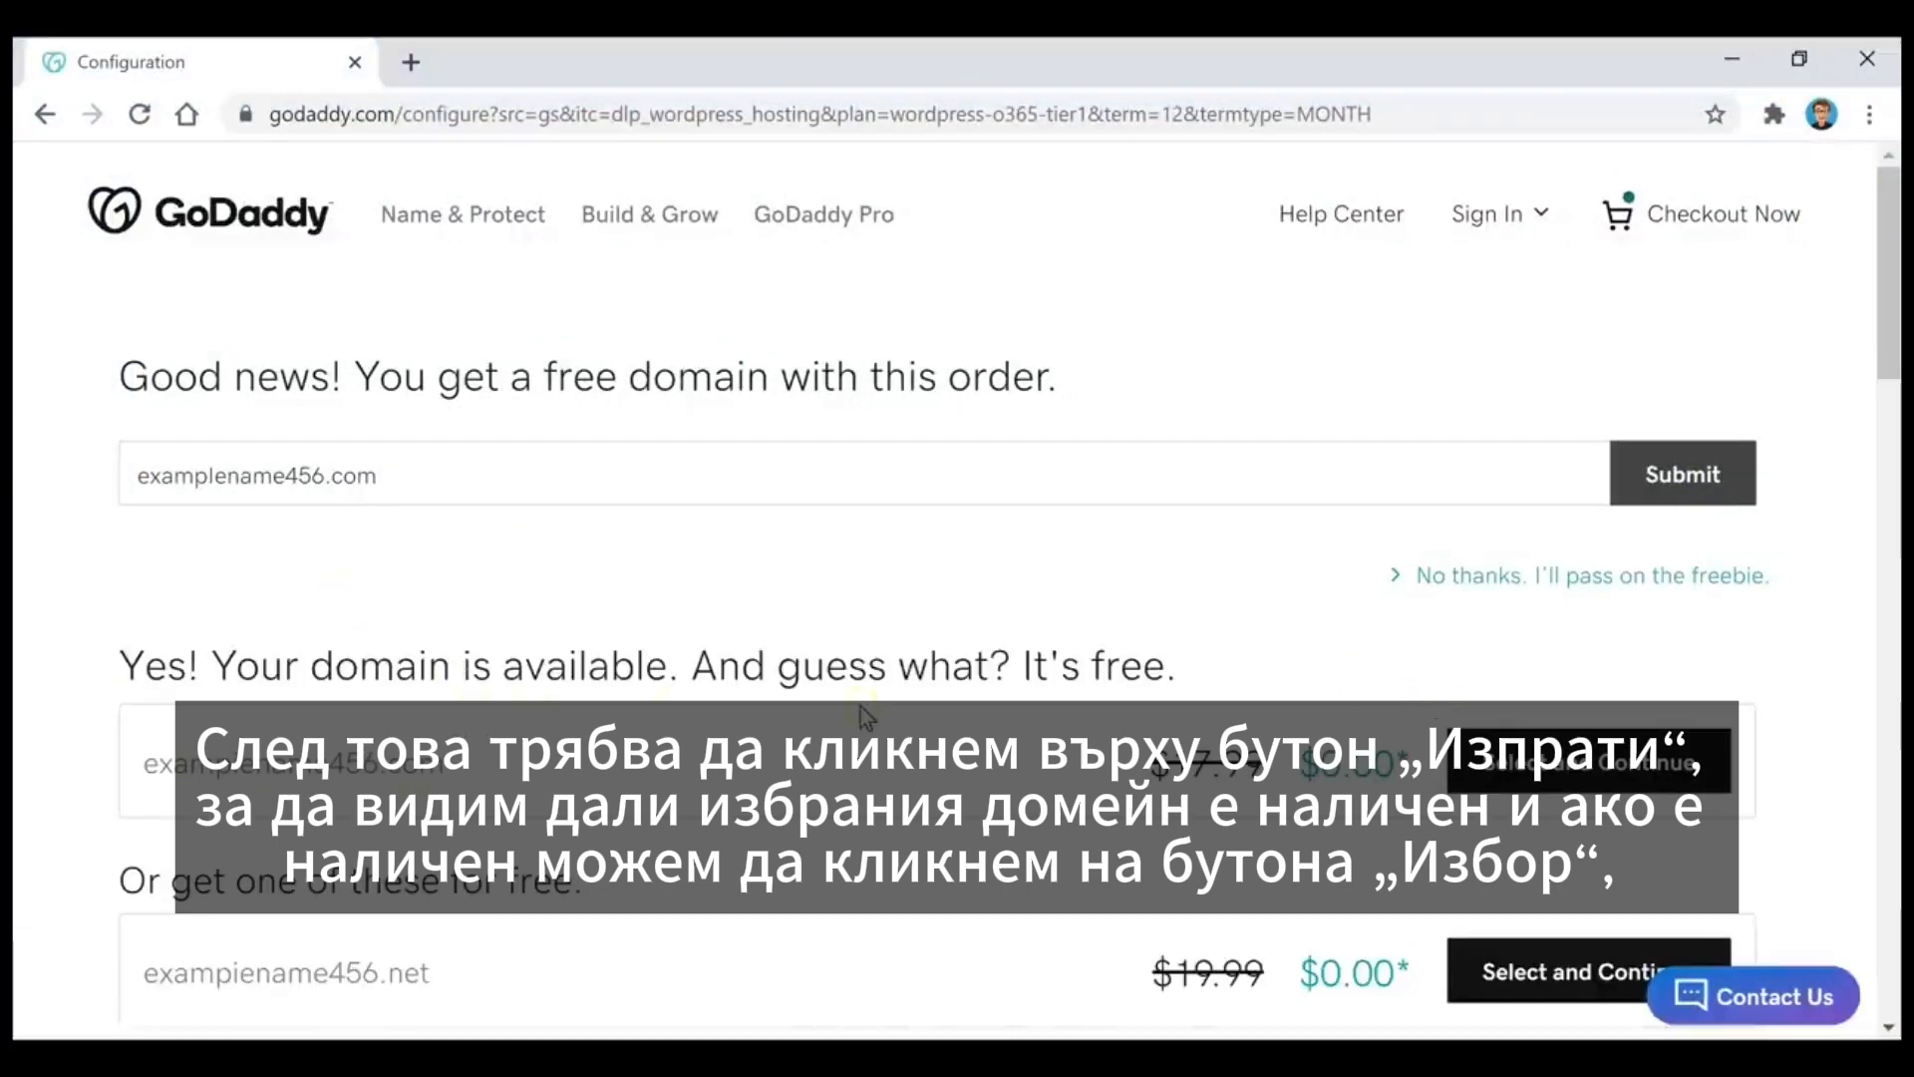
left_click(1635, 784)
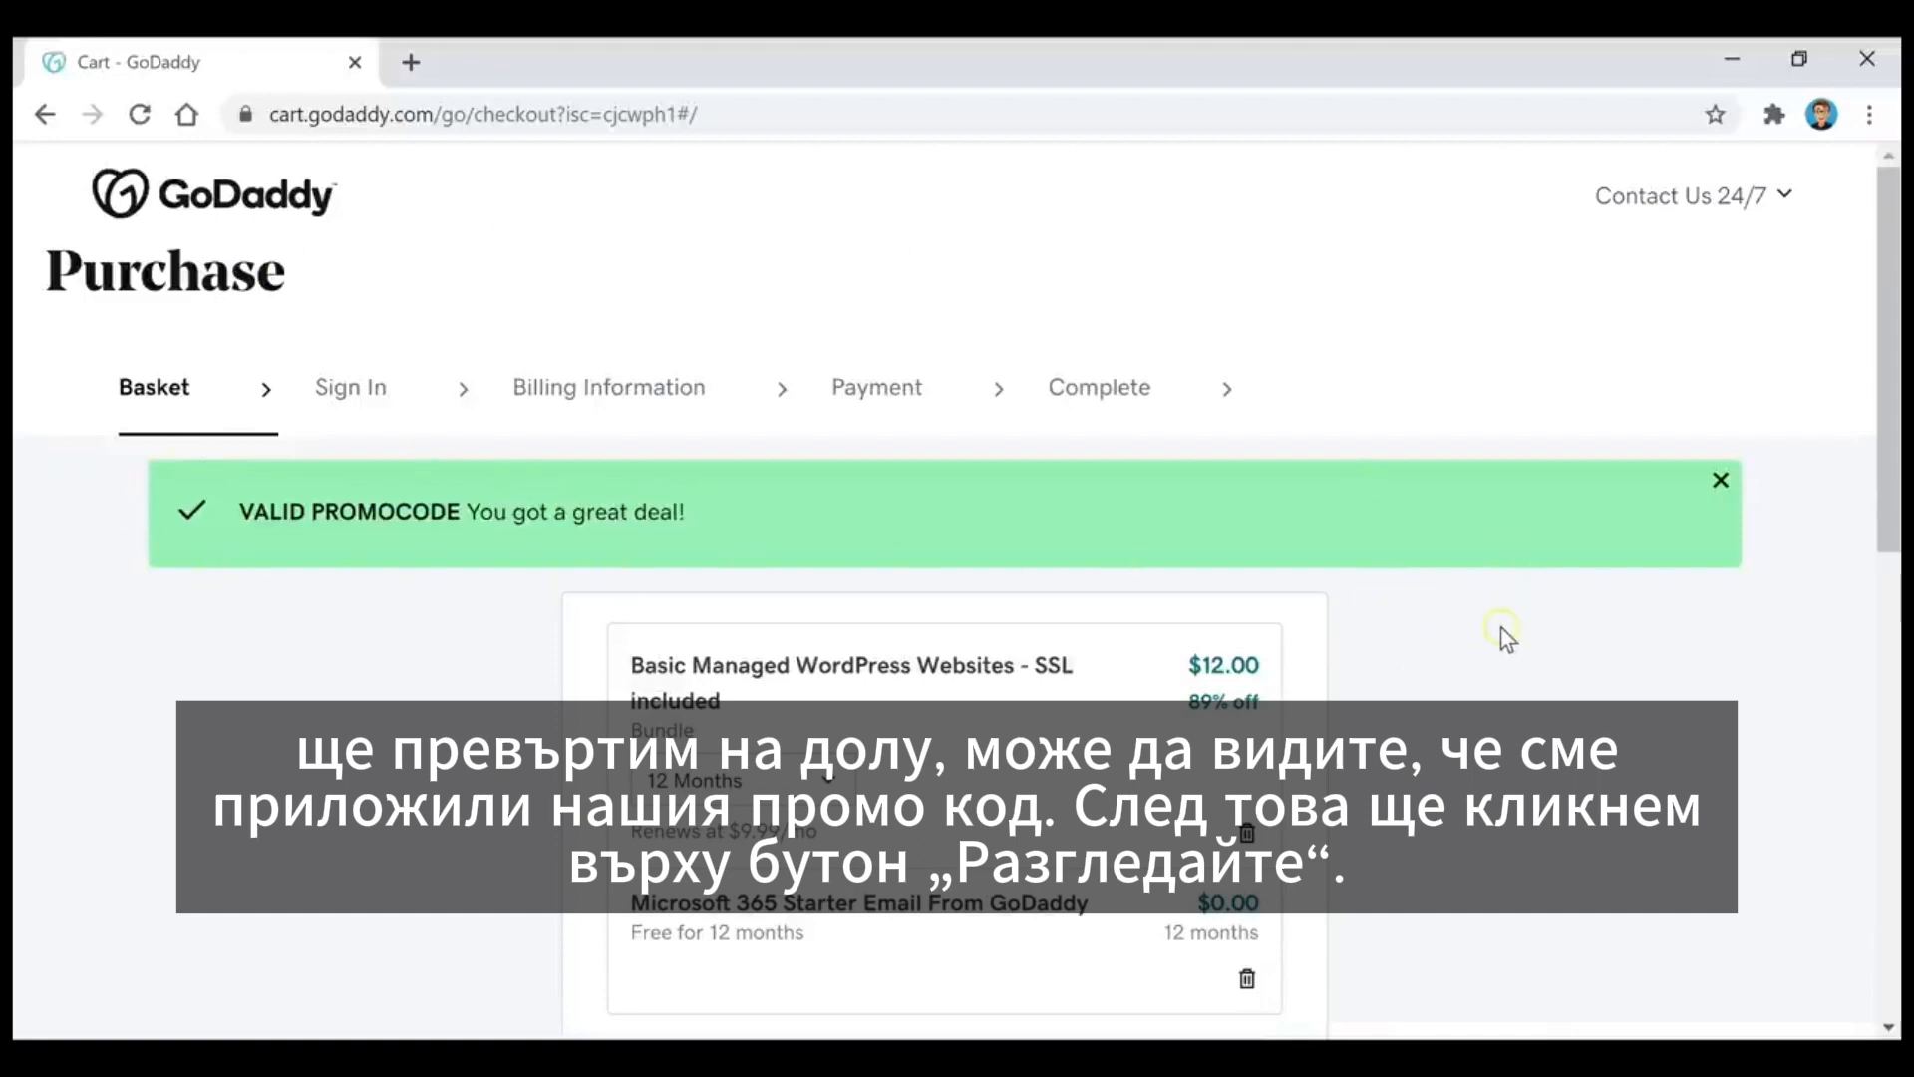
Step: Review the cart with its hosting plan, domain and promo code, and proceed to checkout
scroll(1499, 626, "down", 9)
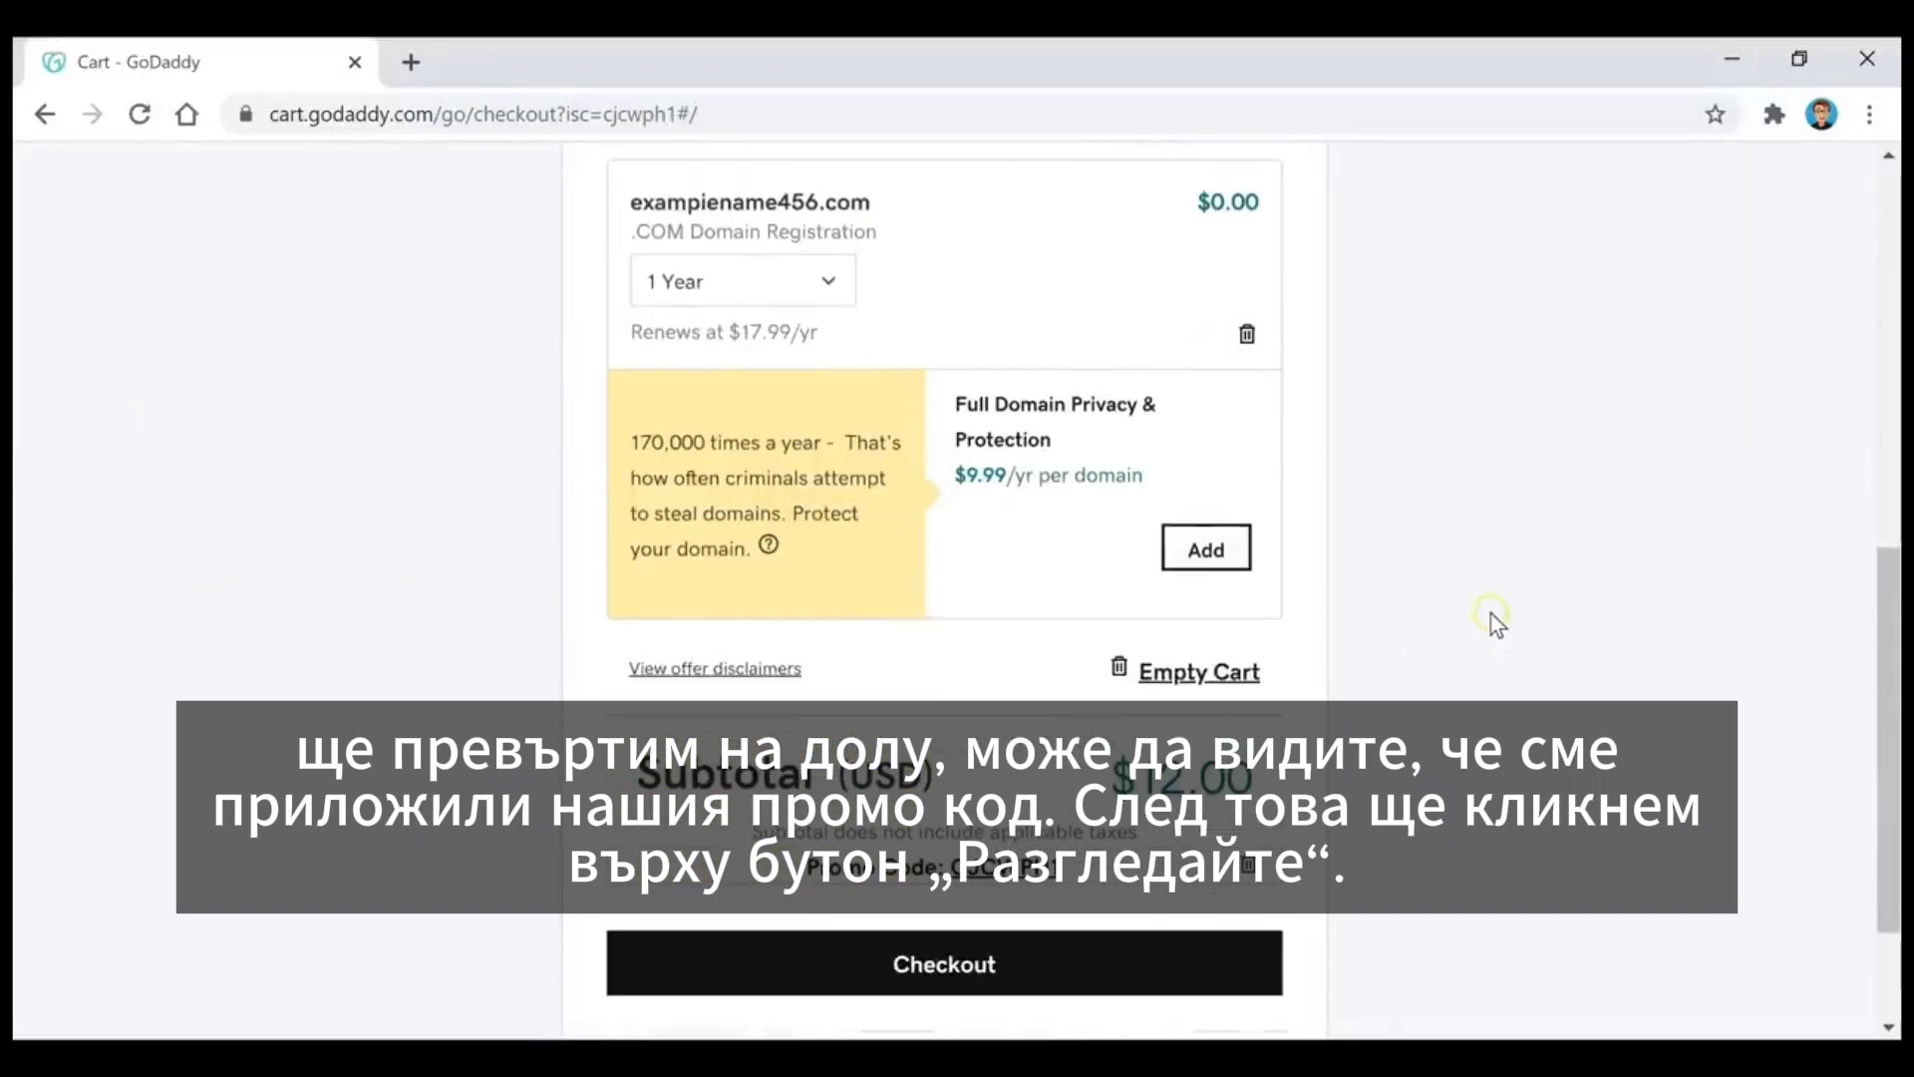
scroll(1492, 613, "down", 2)
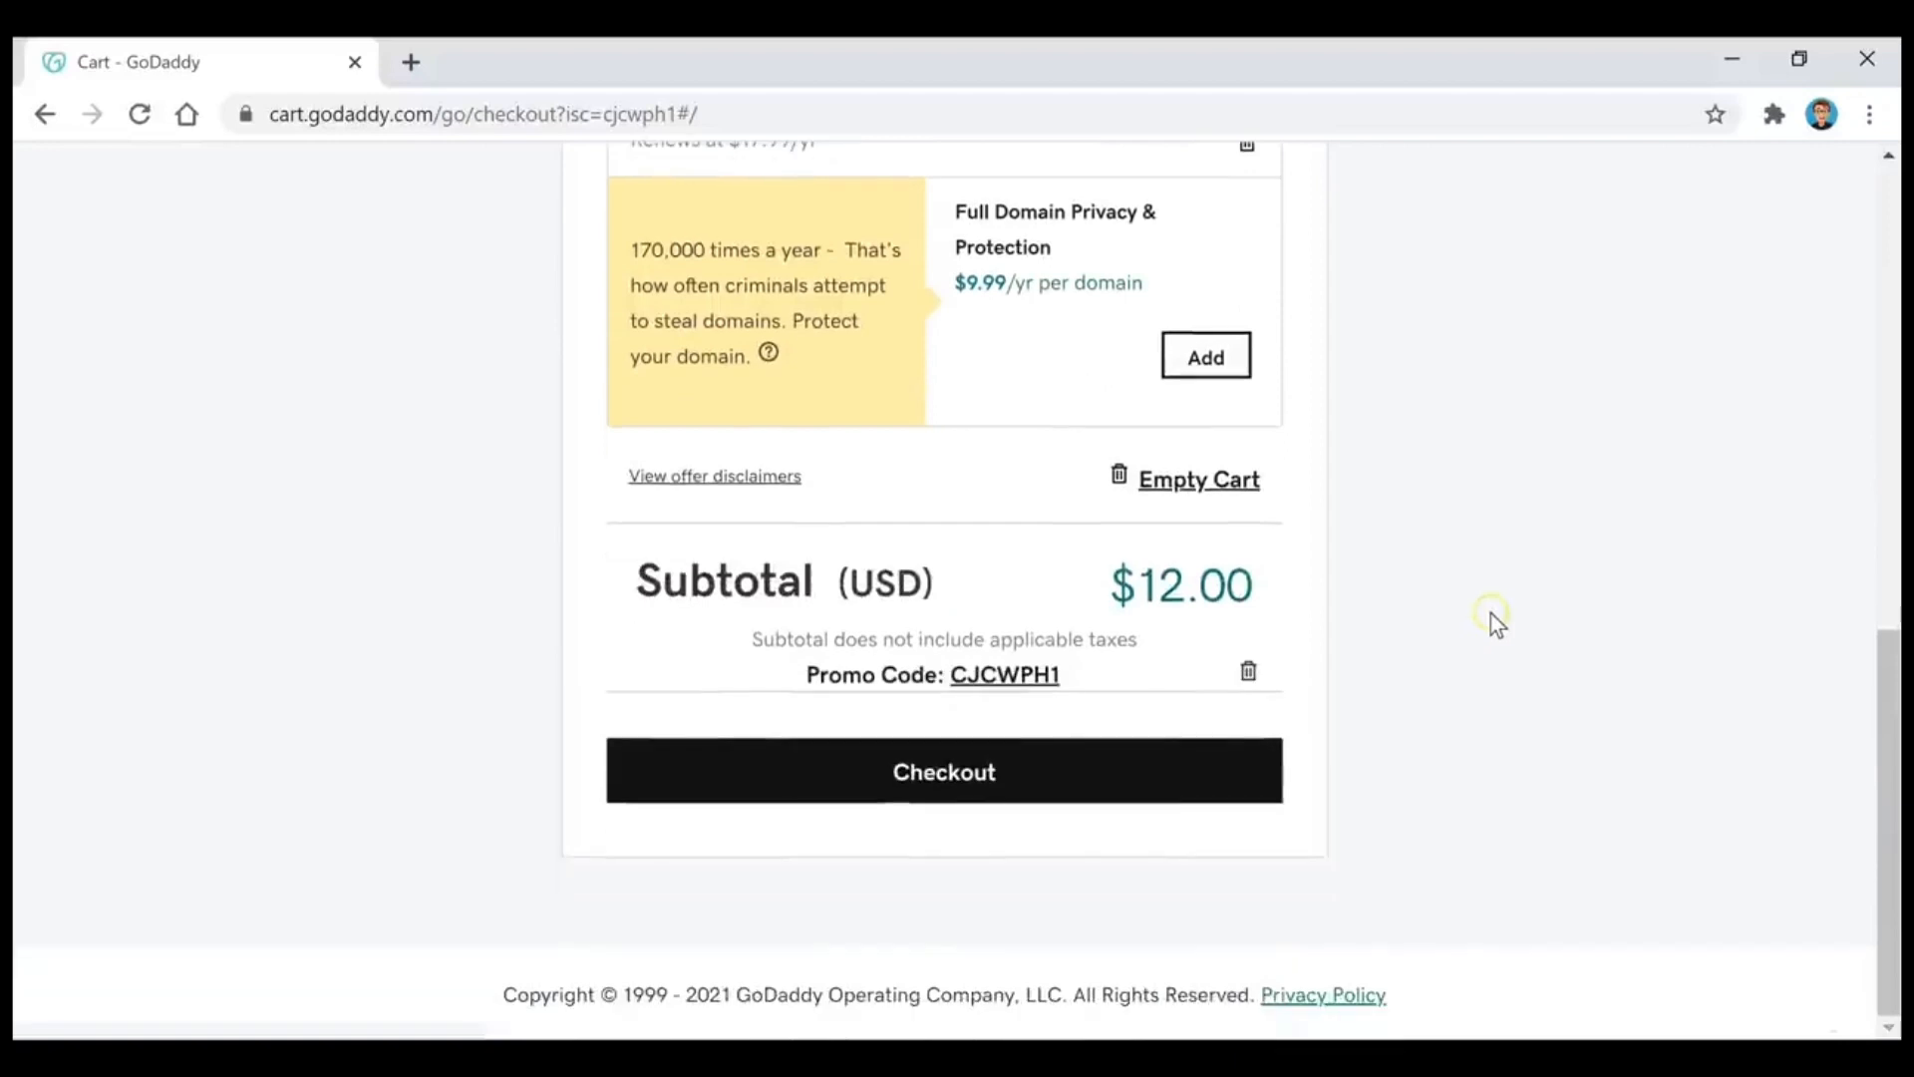
left_click(934, 776)
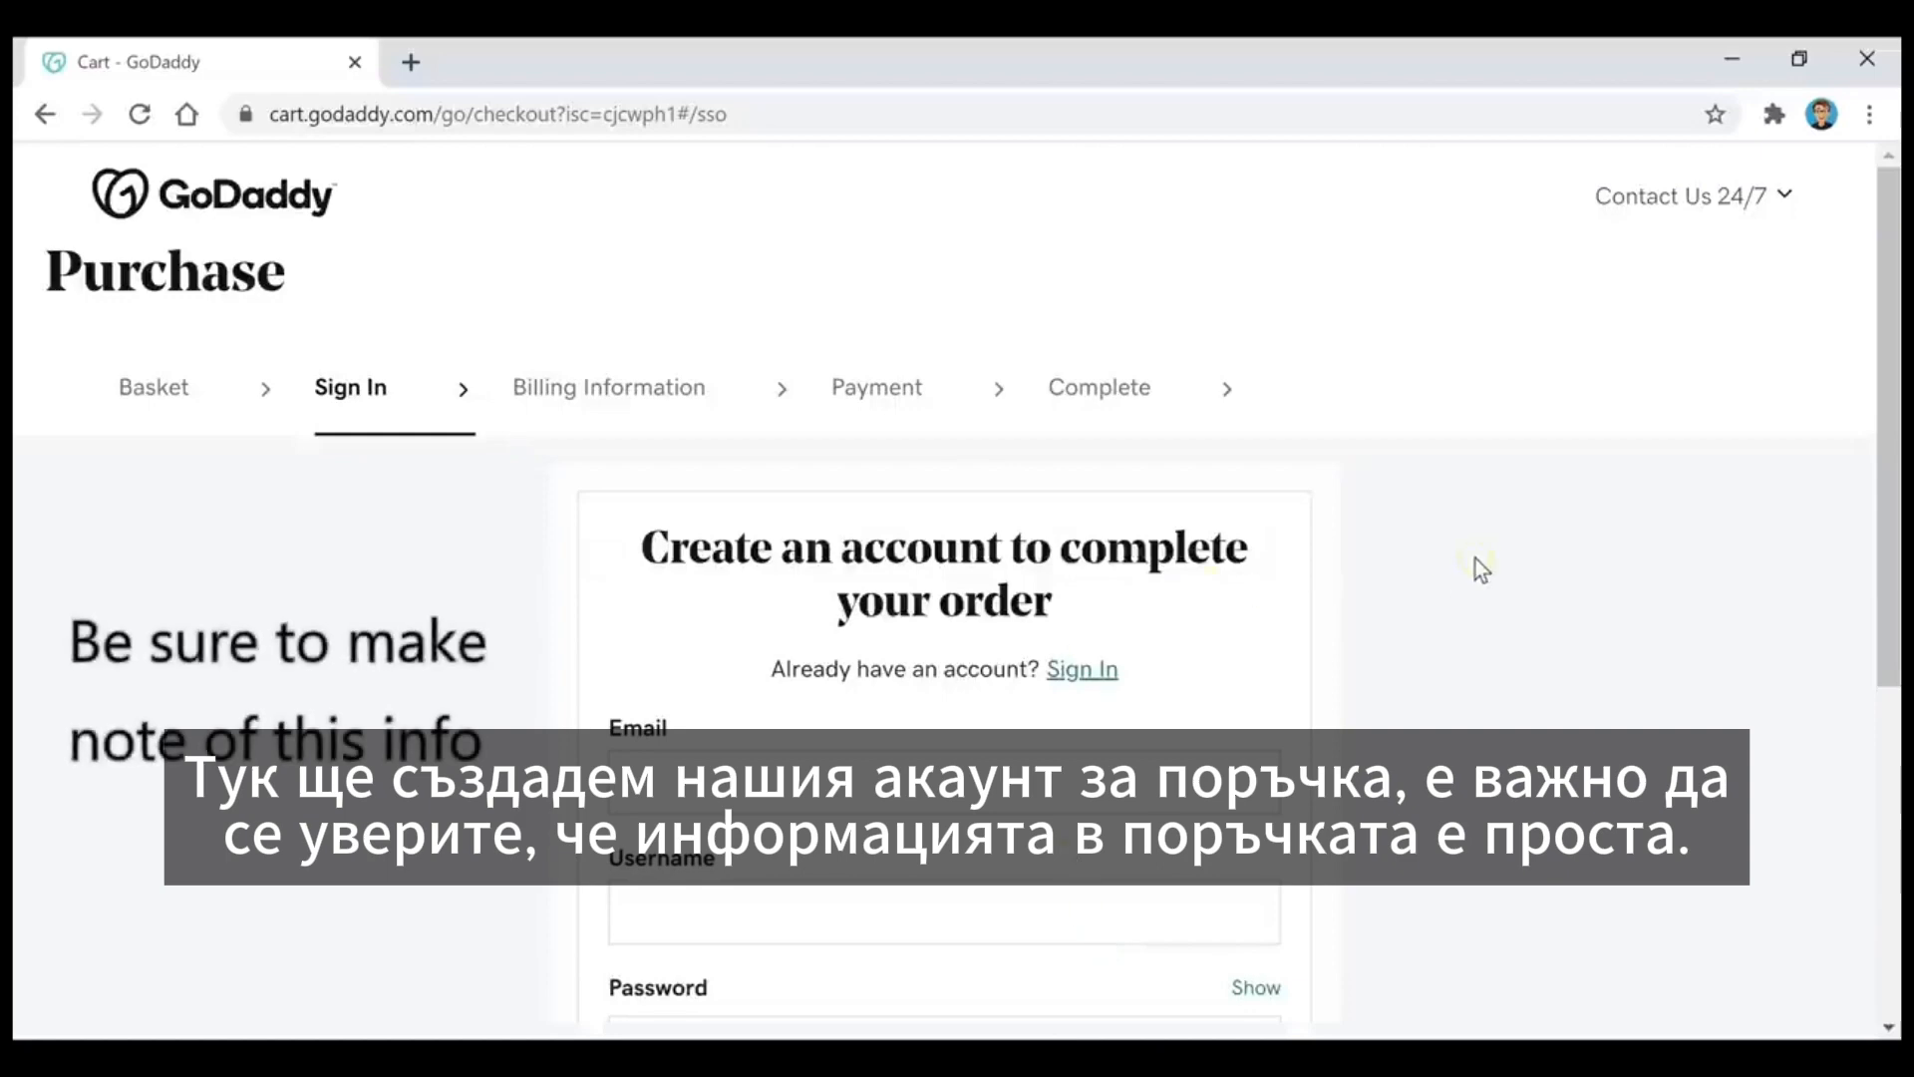
Step: Complete the new GoDaddy account form and continue to the billing information
scroll(1476, 559, "down", 2)
scroll(1476, 558, "down", 2)
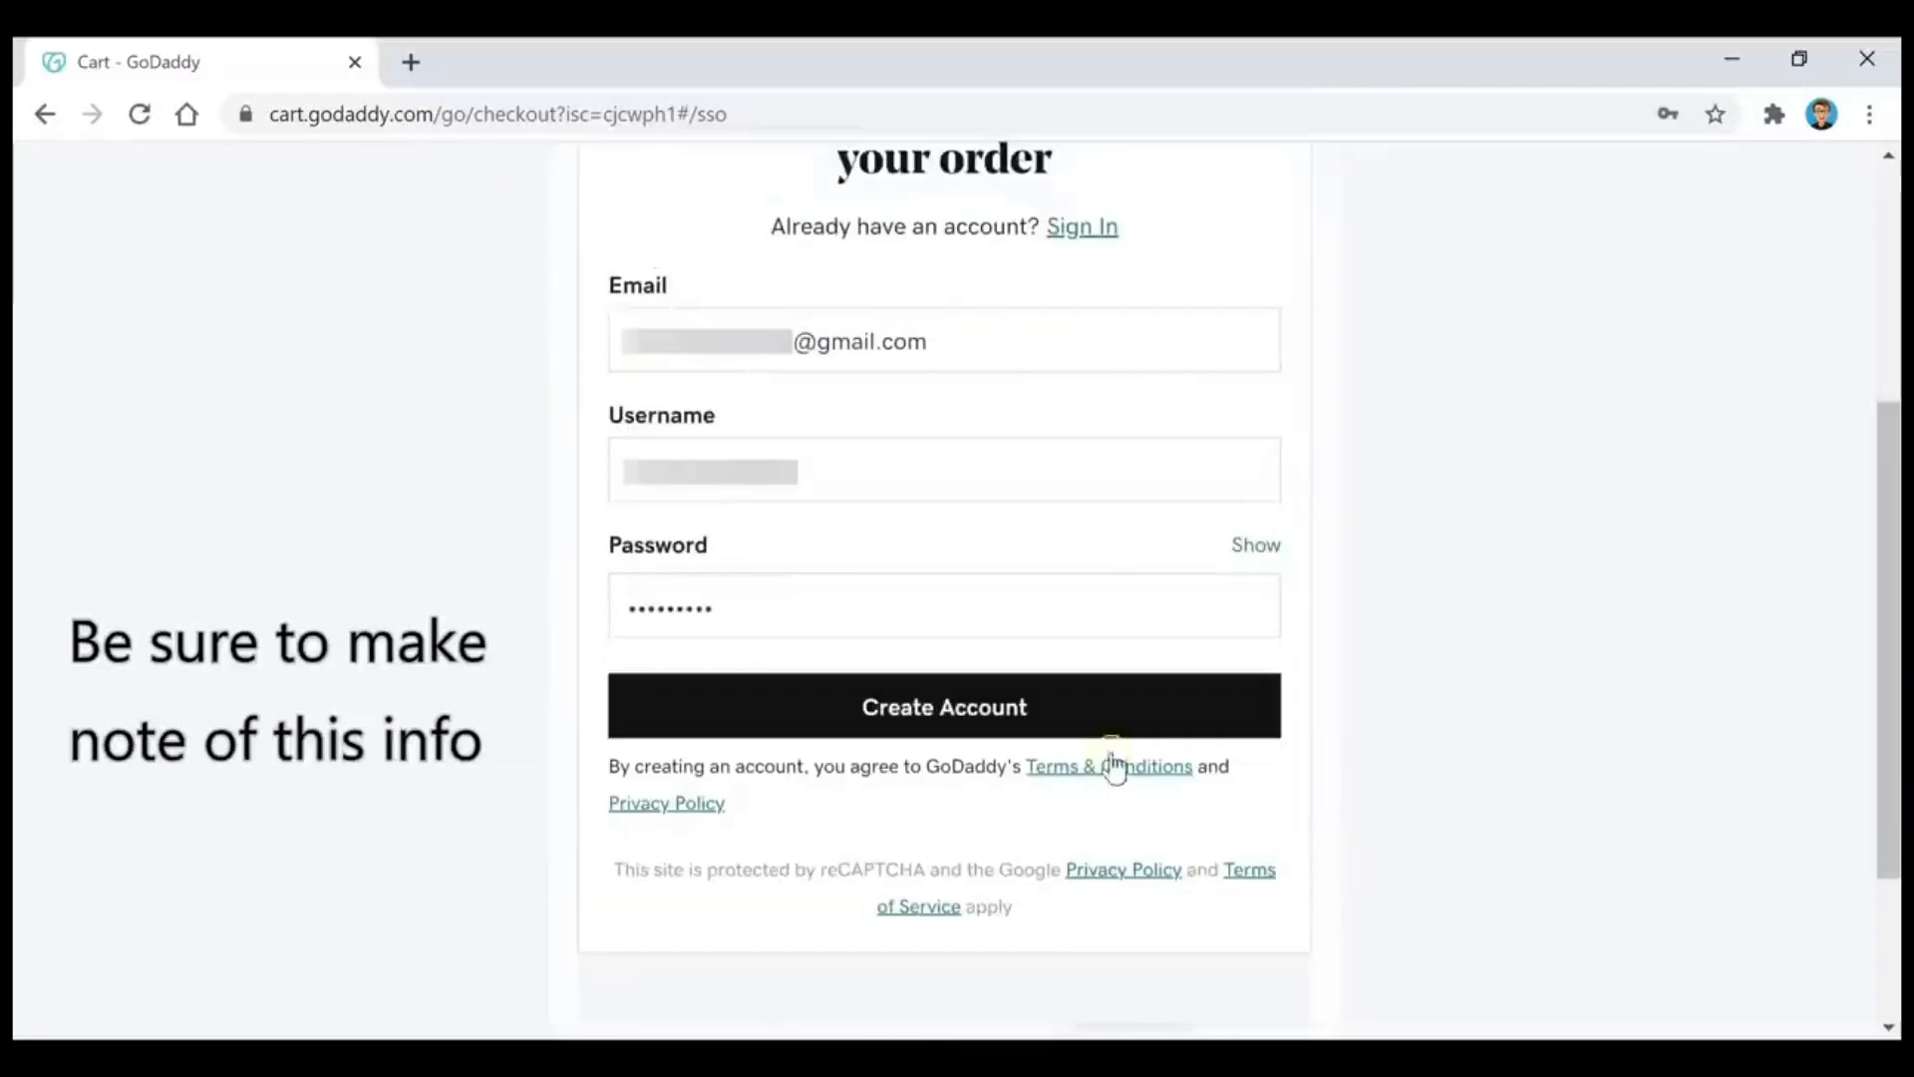
left_click(1064, 720)
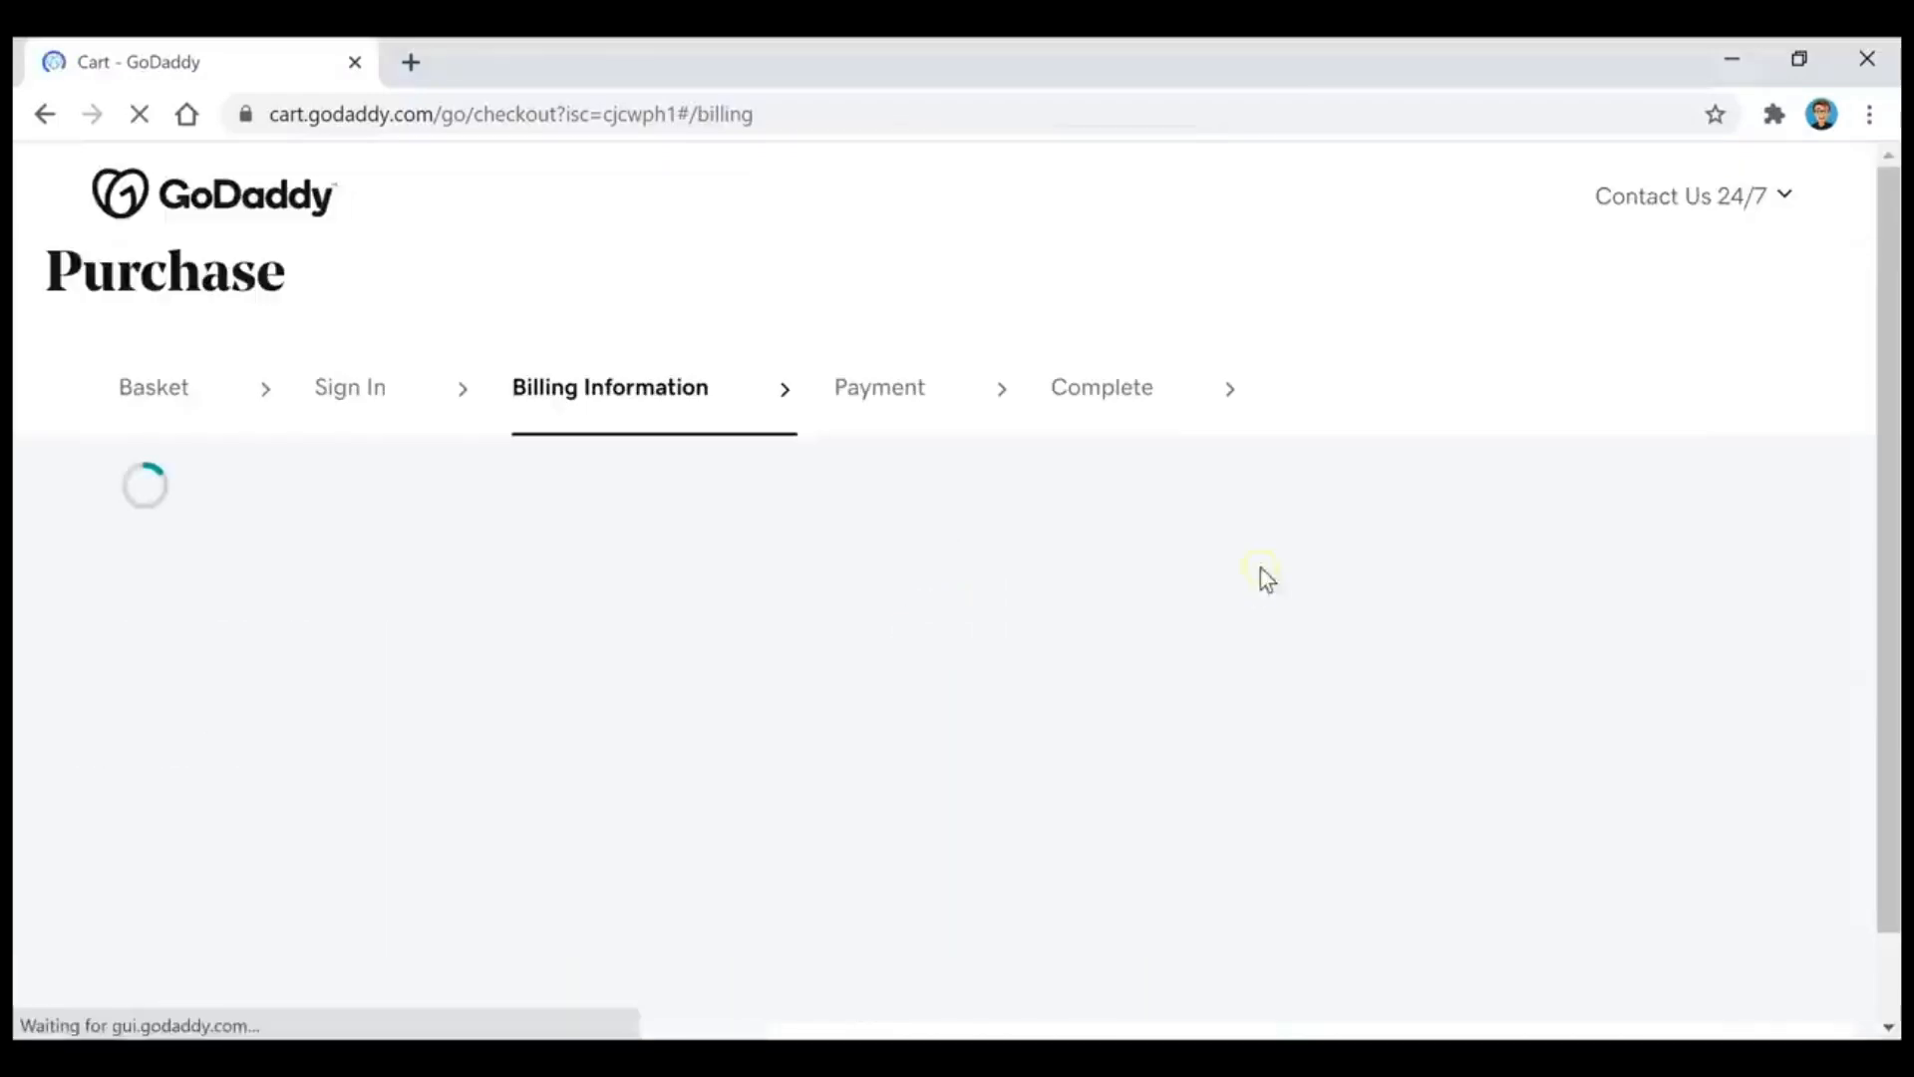
Step: Choose PayPal as the payment method, log in to the PayPal account and agree to continue
scroll(1426, 656, "down", 4)
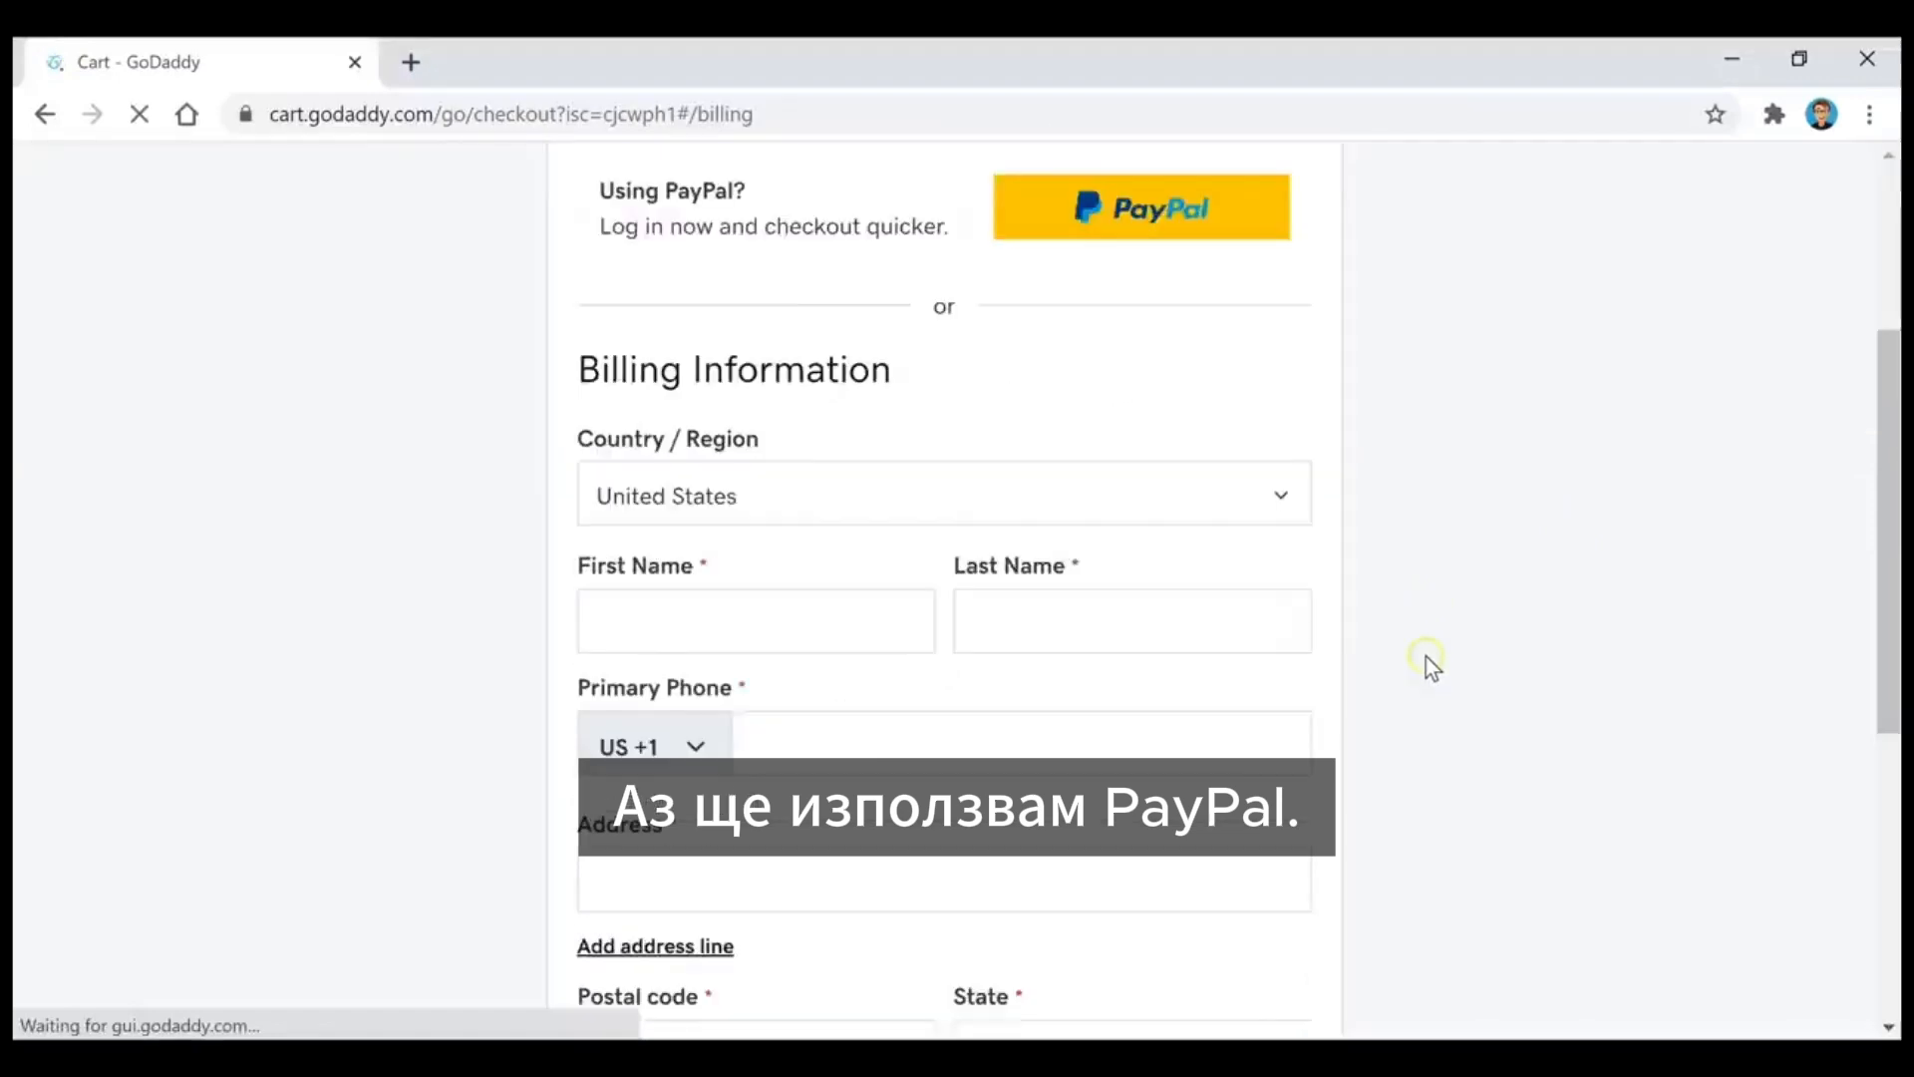
scroll(1426, 666, "up", 2)
scroll(1426, 666, "up", 3)
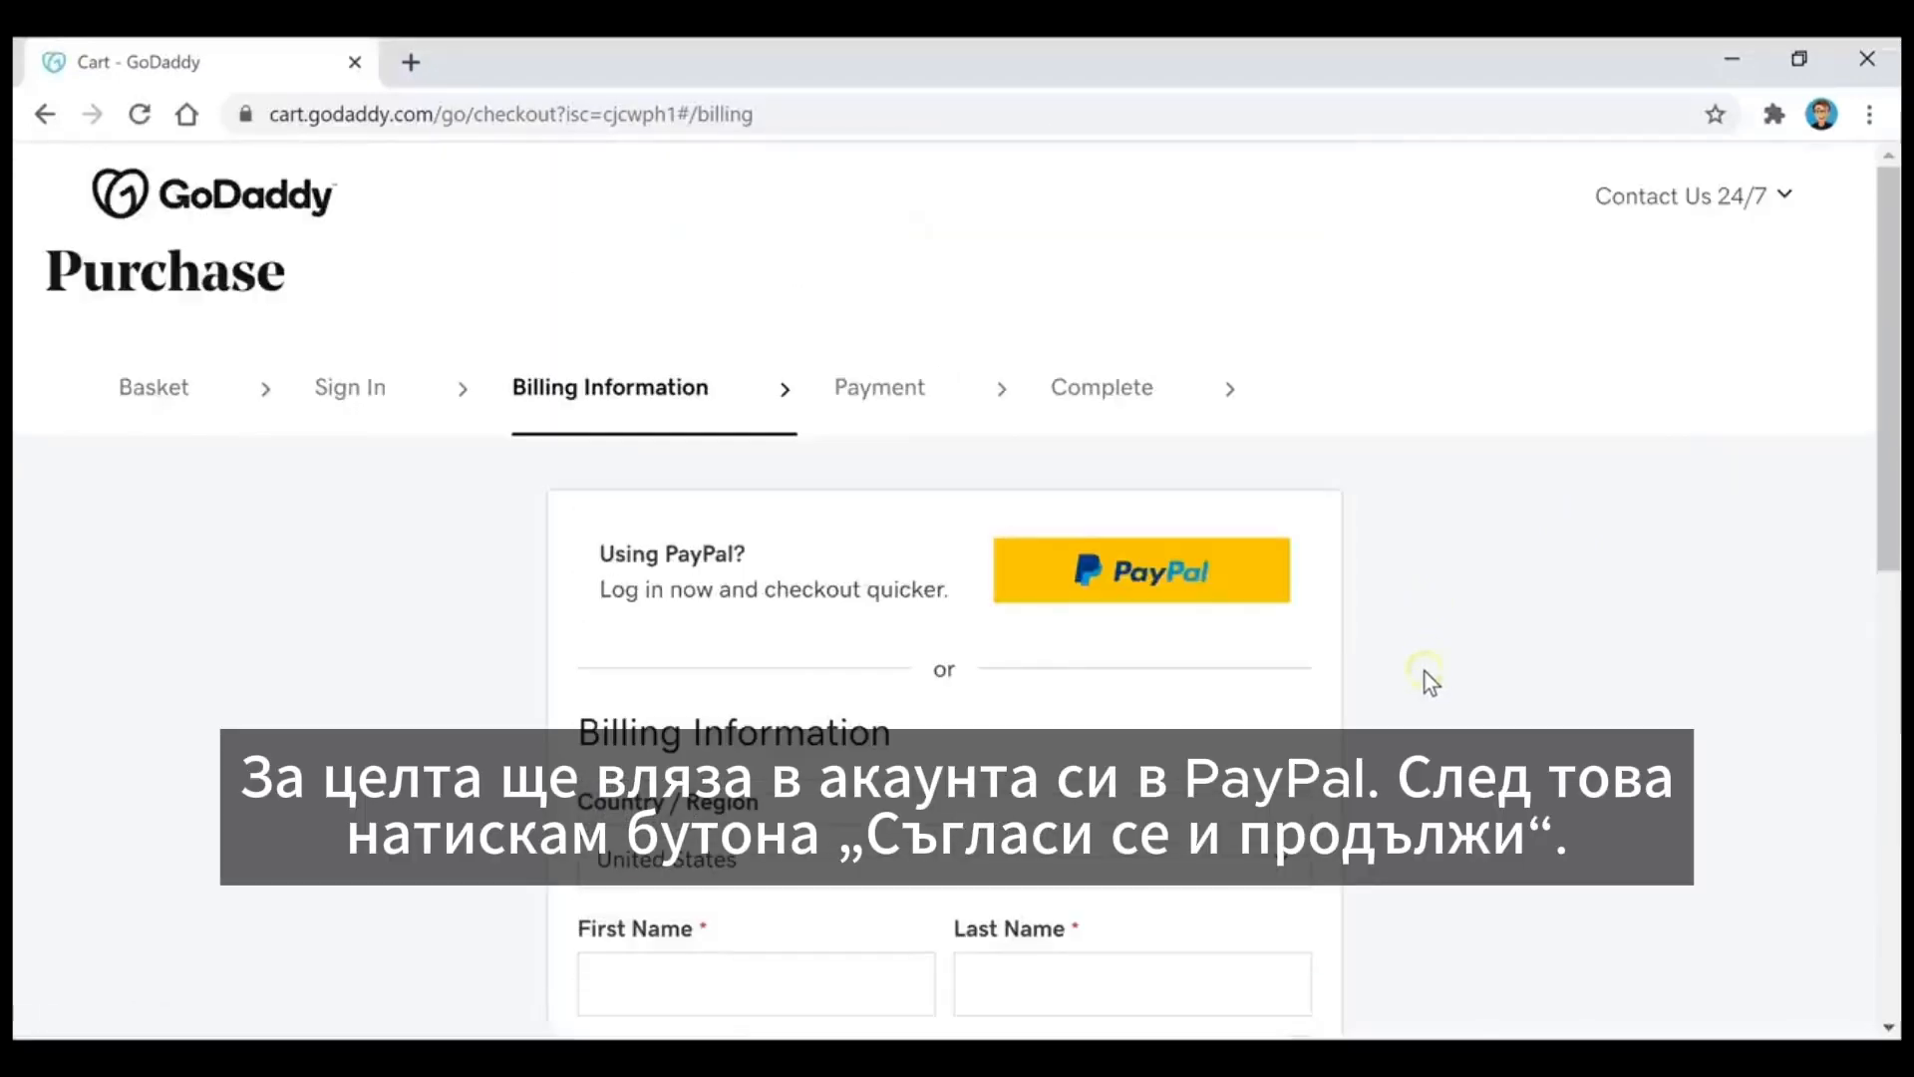
left_click(1124, 597)
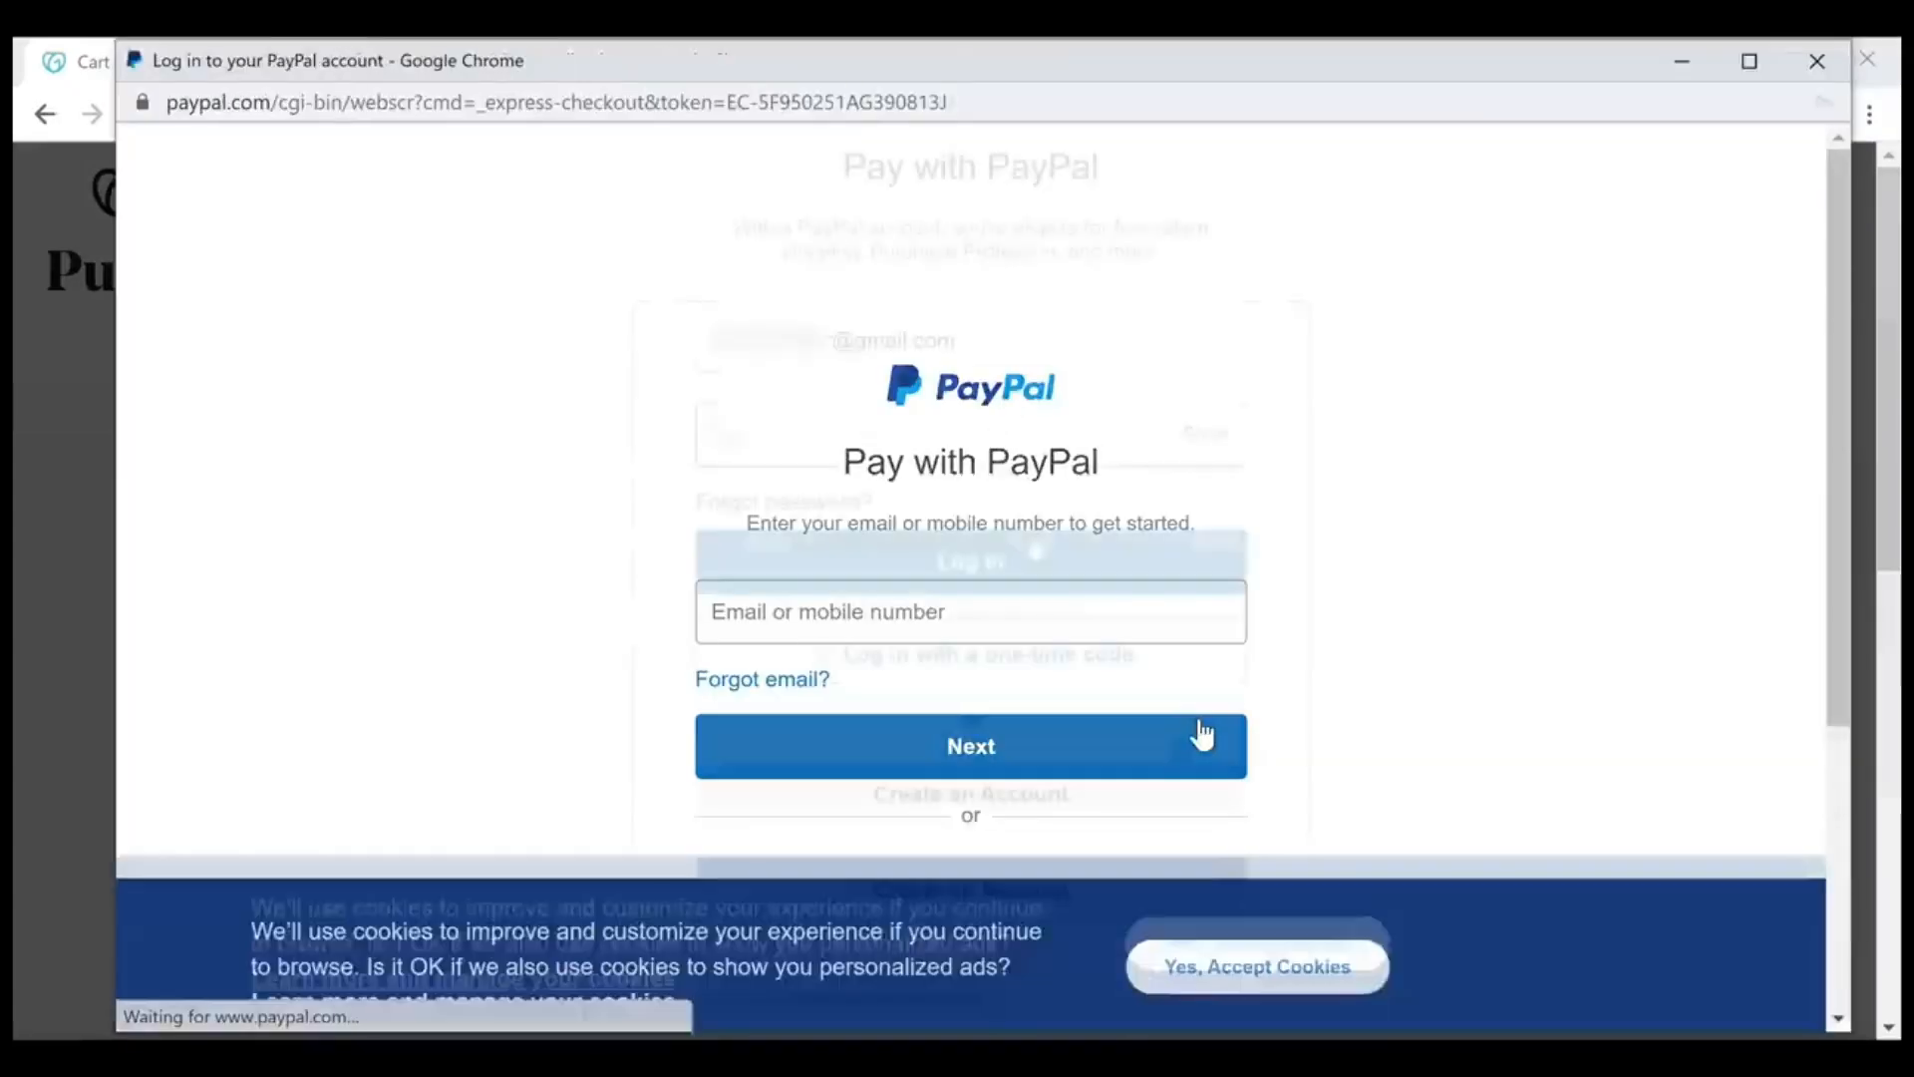
left_click(1039, 583)
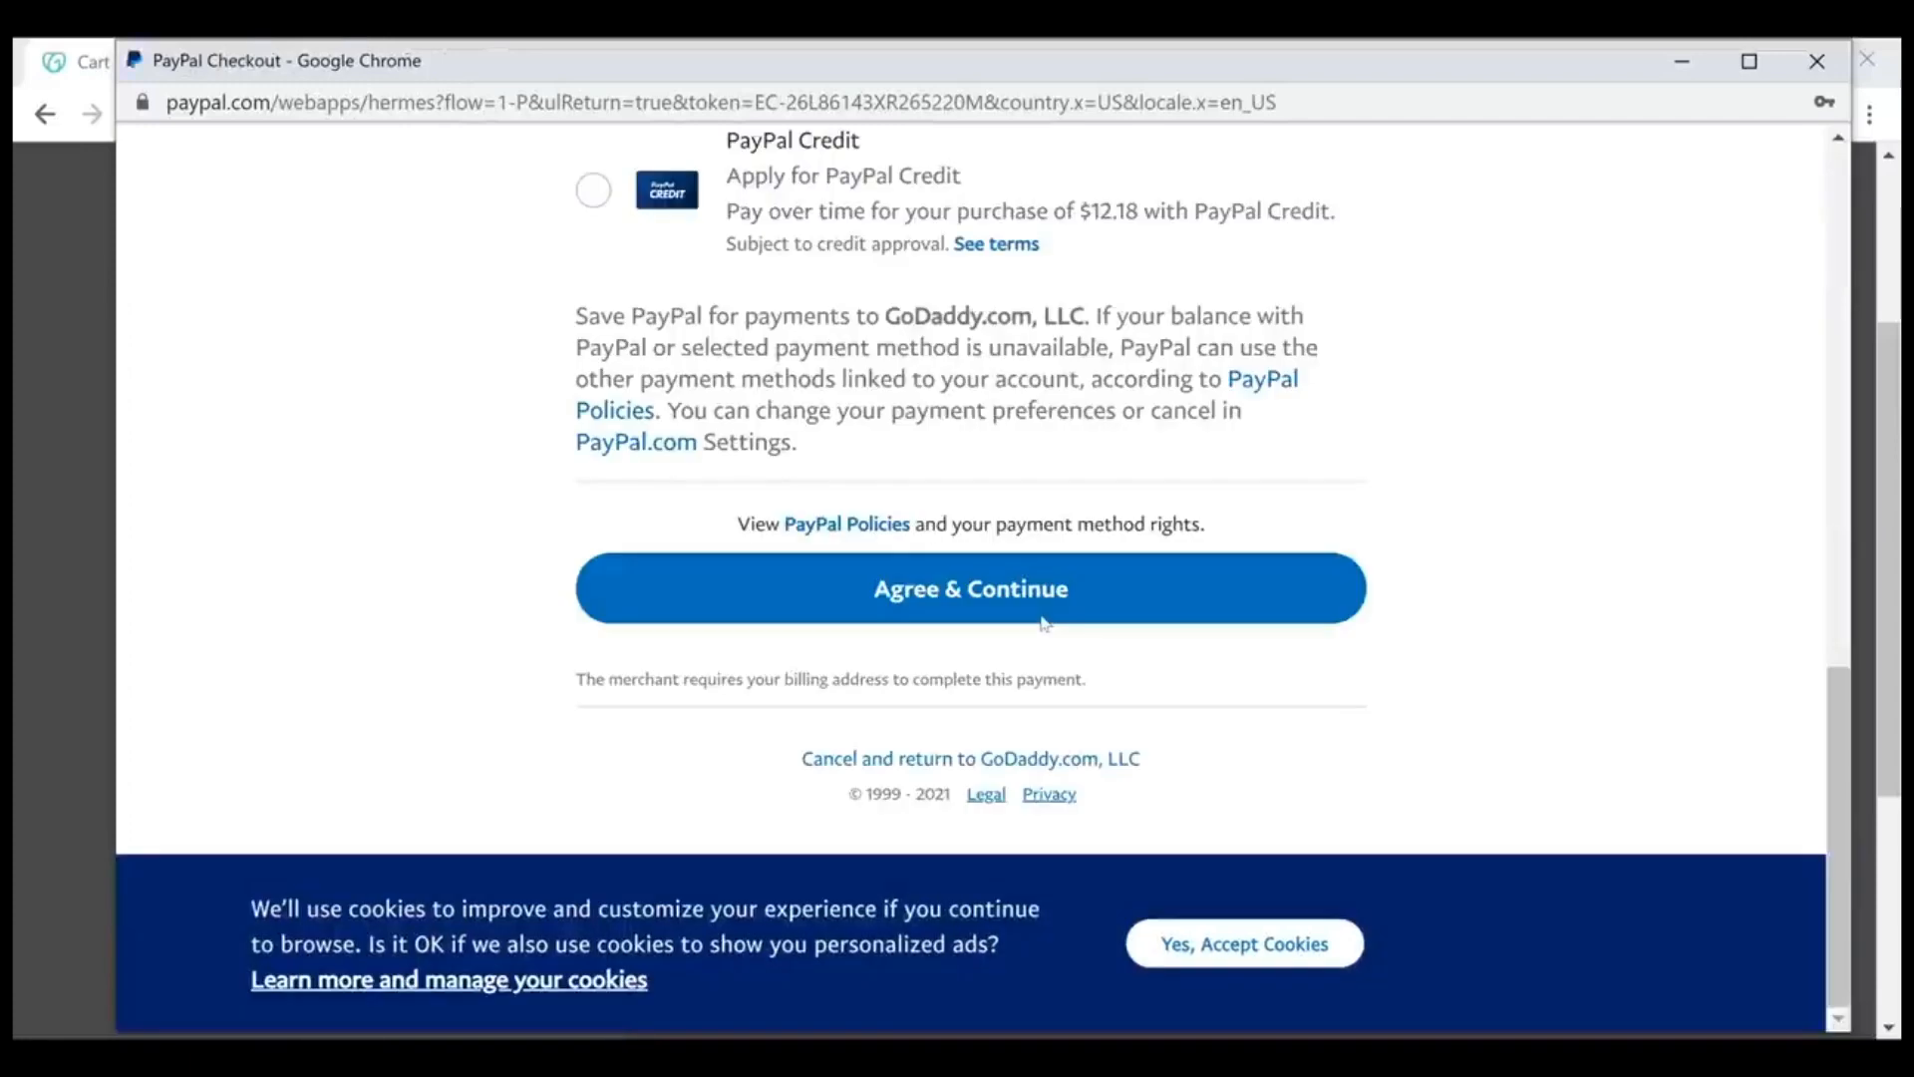
left_click(1056, 597)
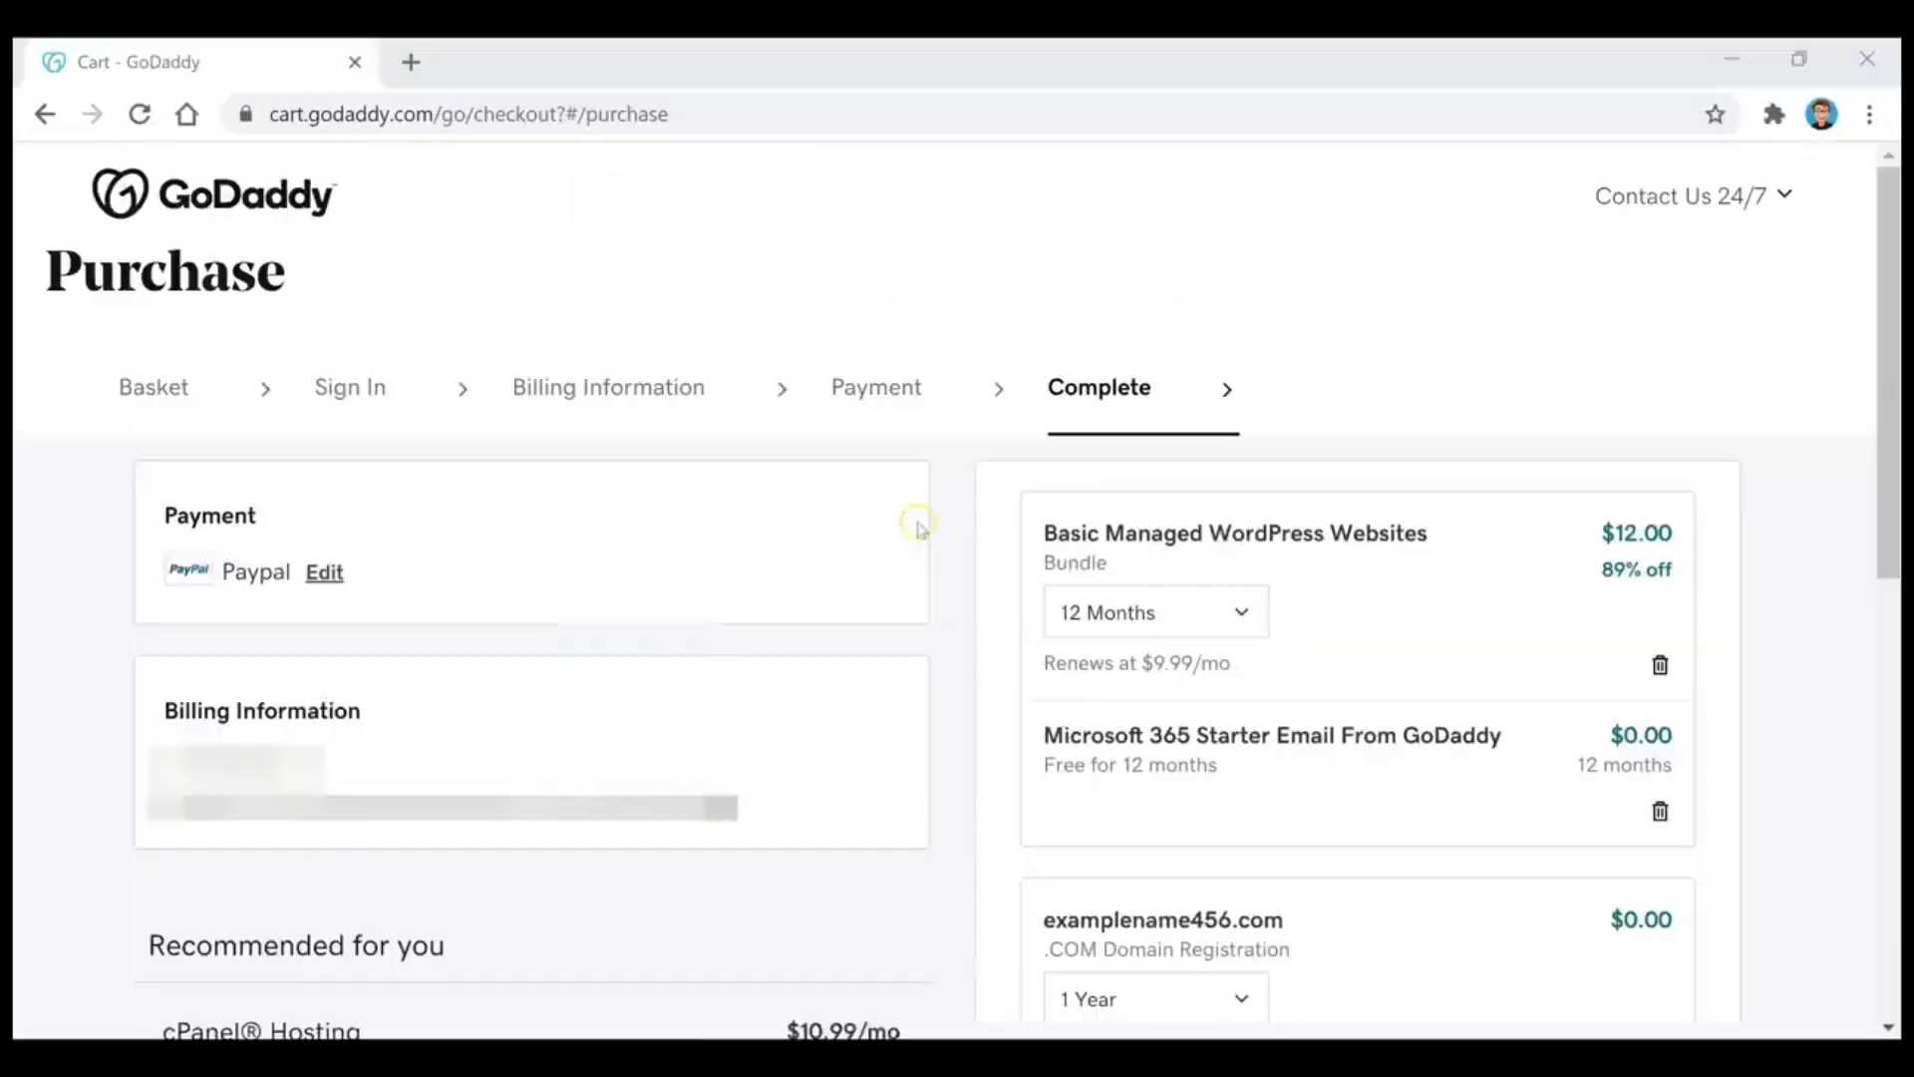
Step: Review the order summary, complete the hosting purchase and dismiss the order confirmation notice
scroll(1799, 548, "down", 8)
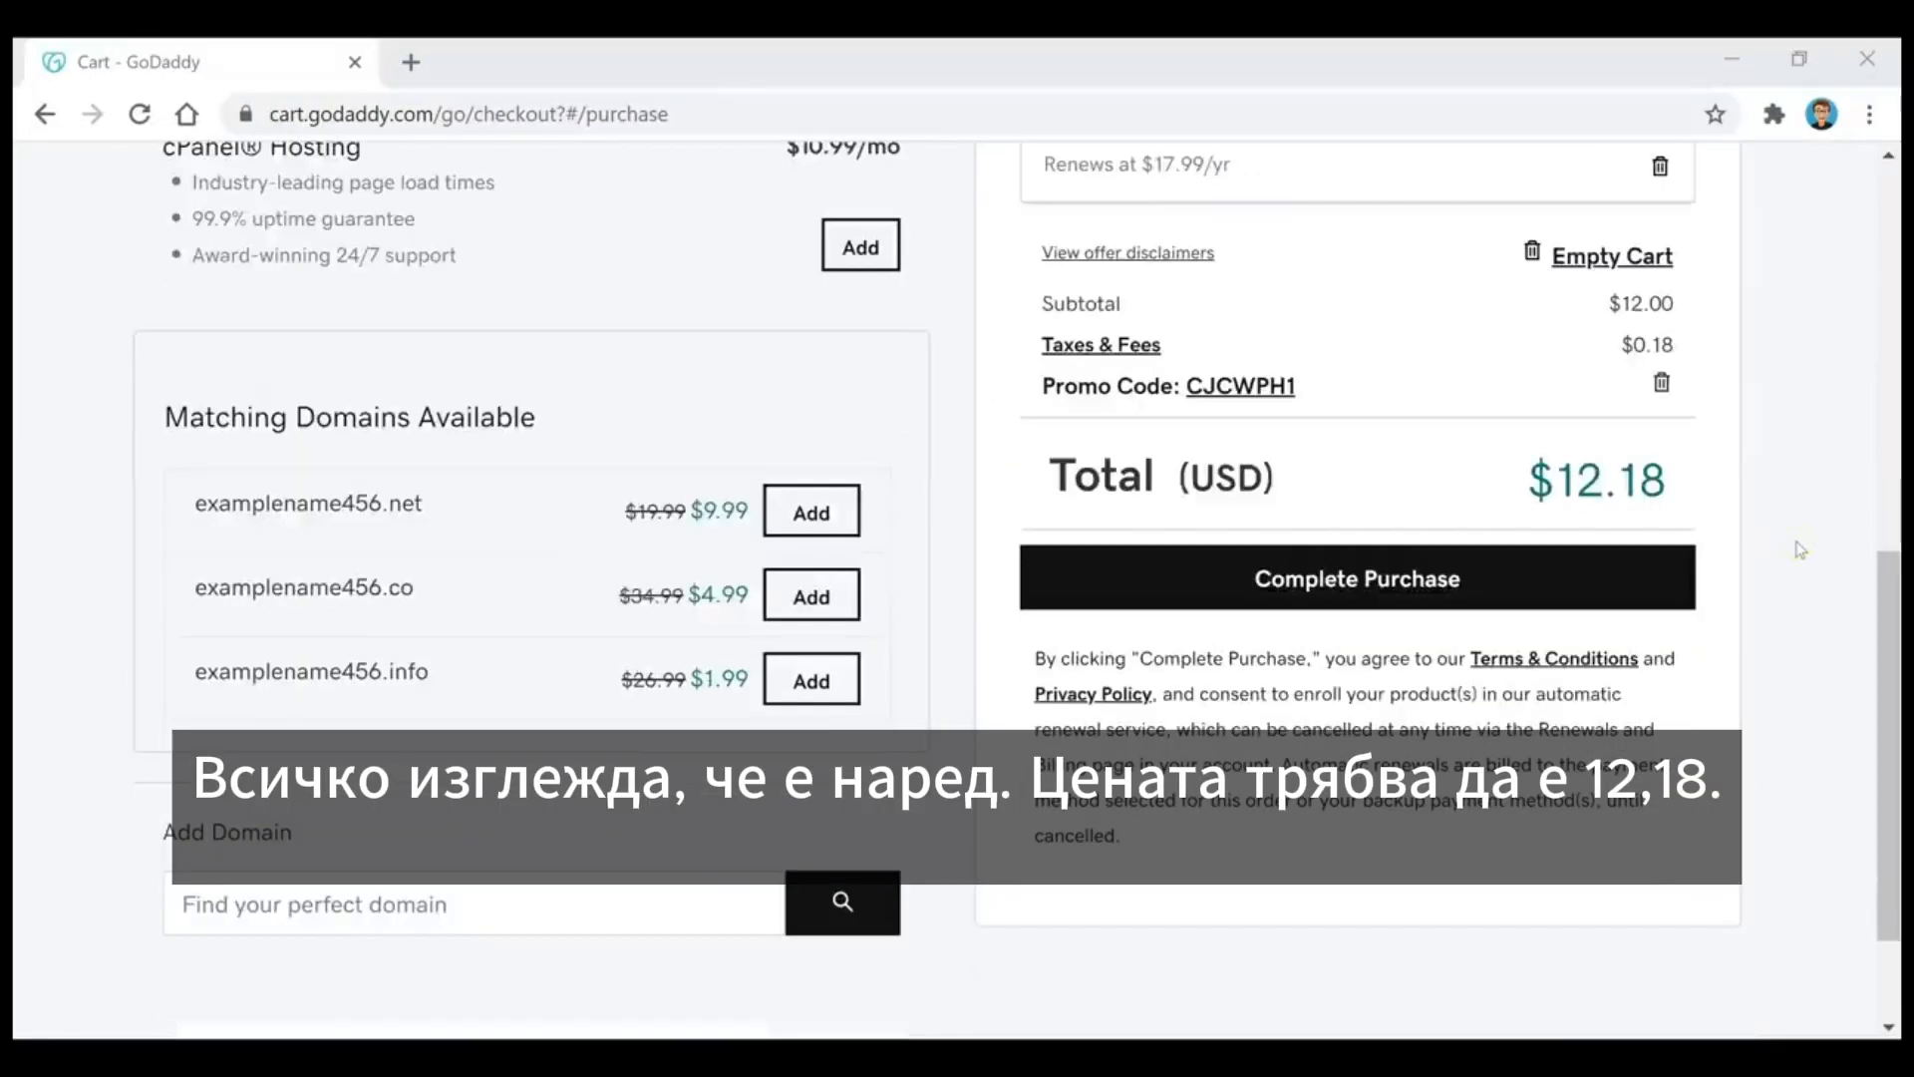
left_click(1496, 578)
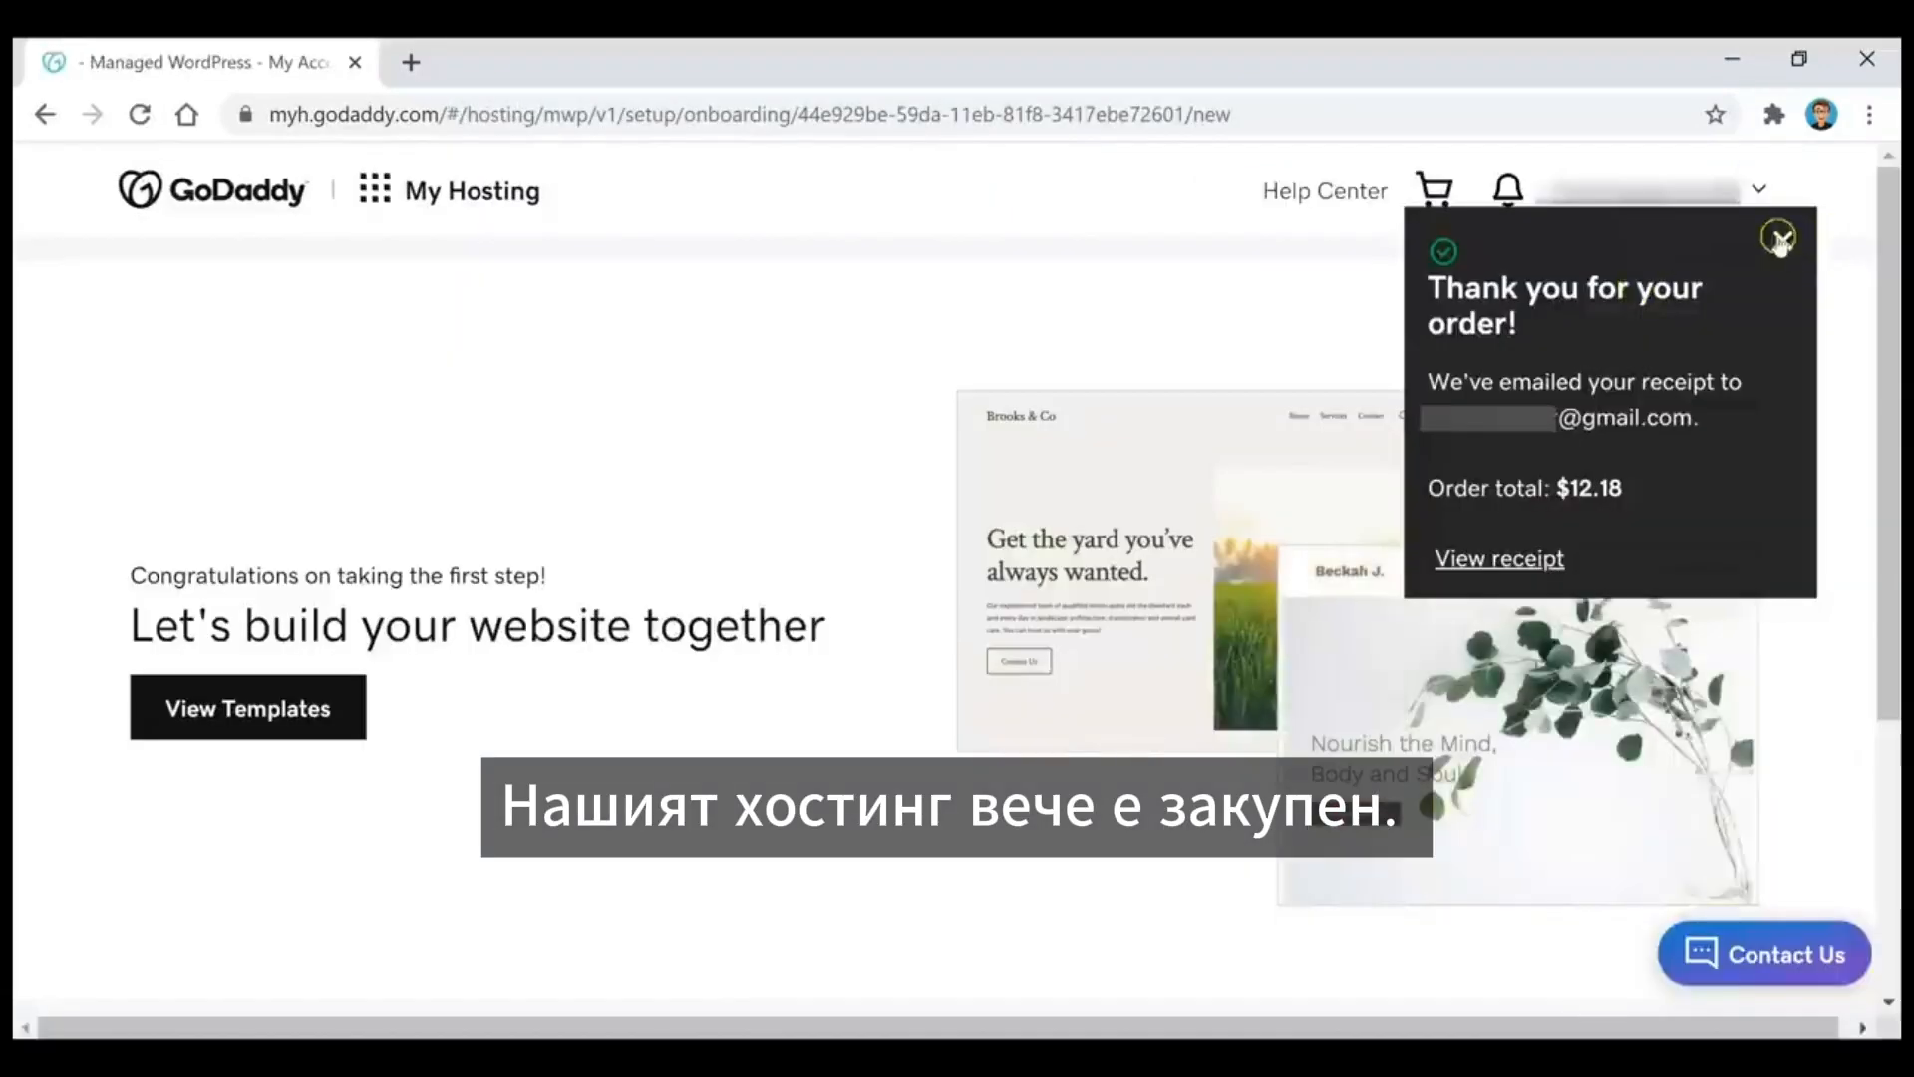
left_click(1778, 239)
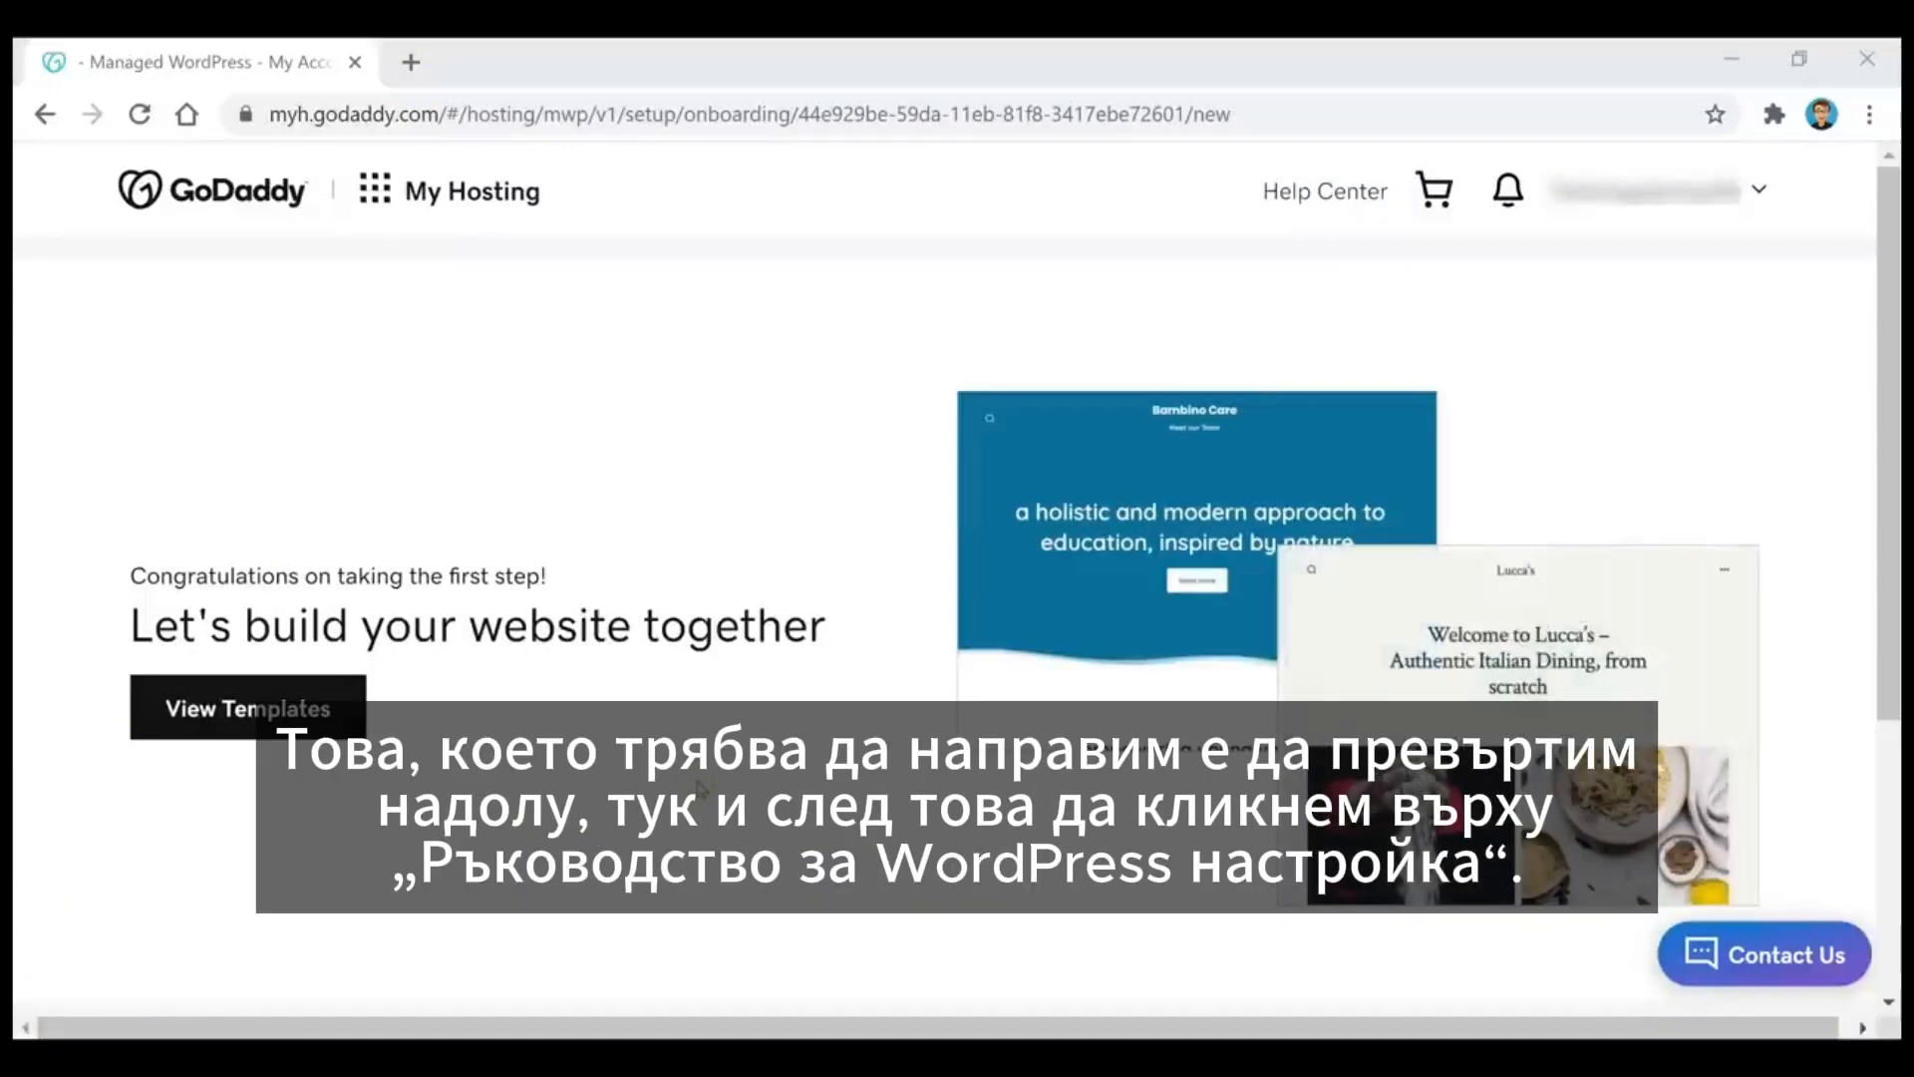
Step: Choose the manual WordPress setup and create the site's login with a WordPress username and password
scroll(957, 578, "down", 4)
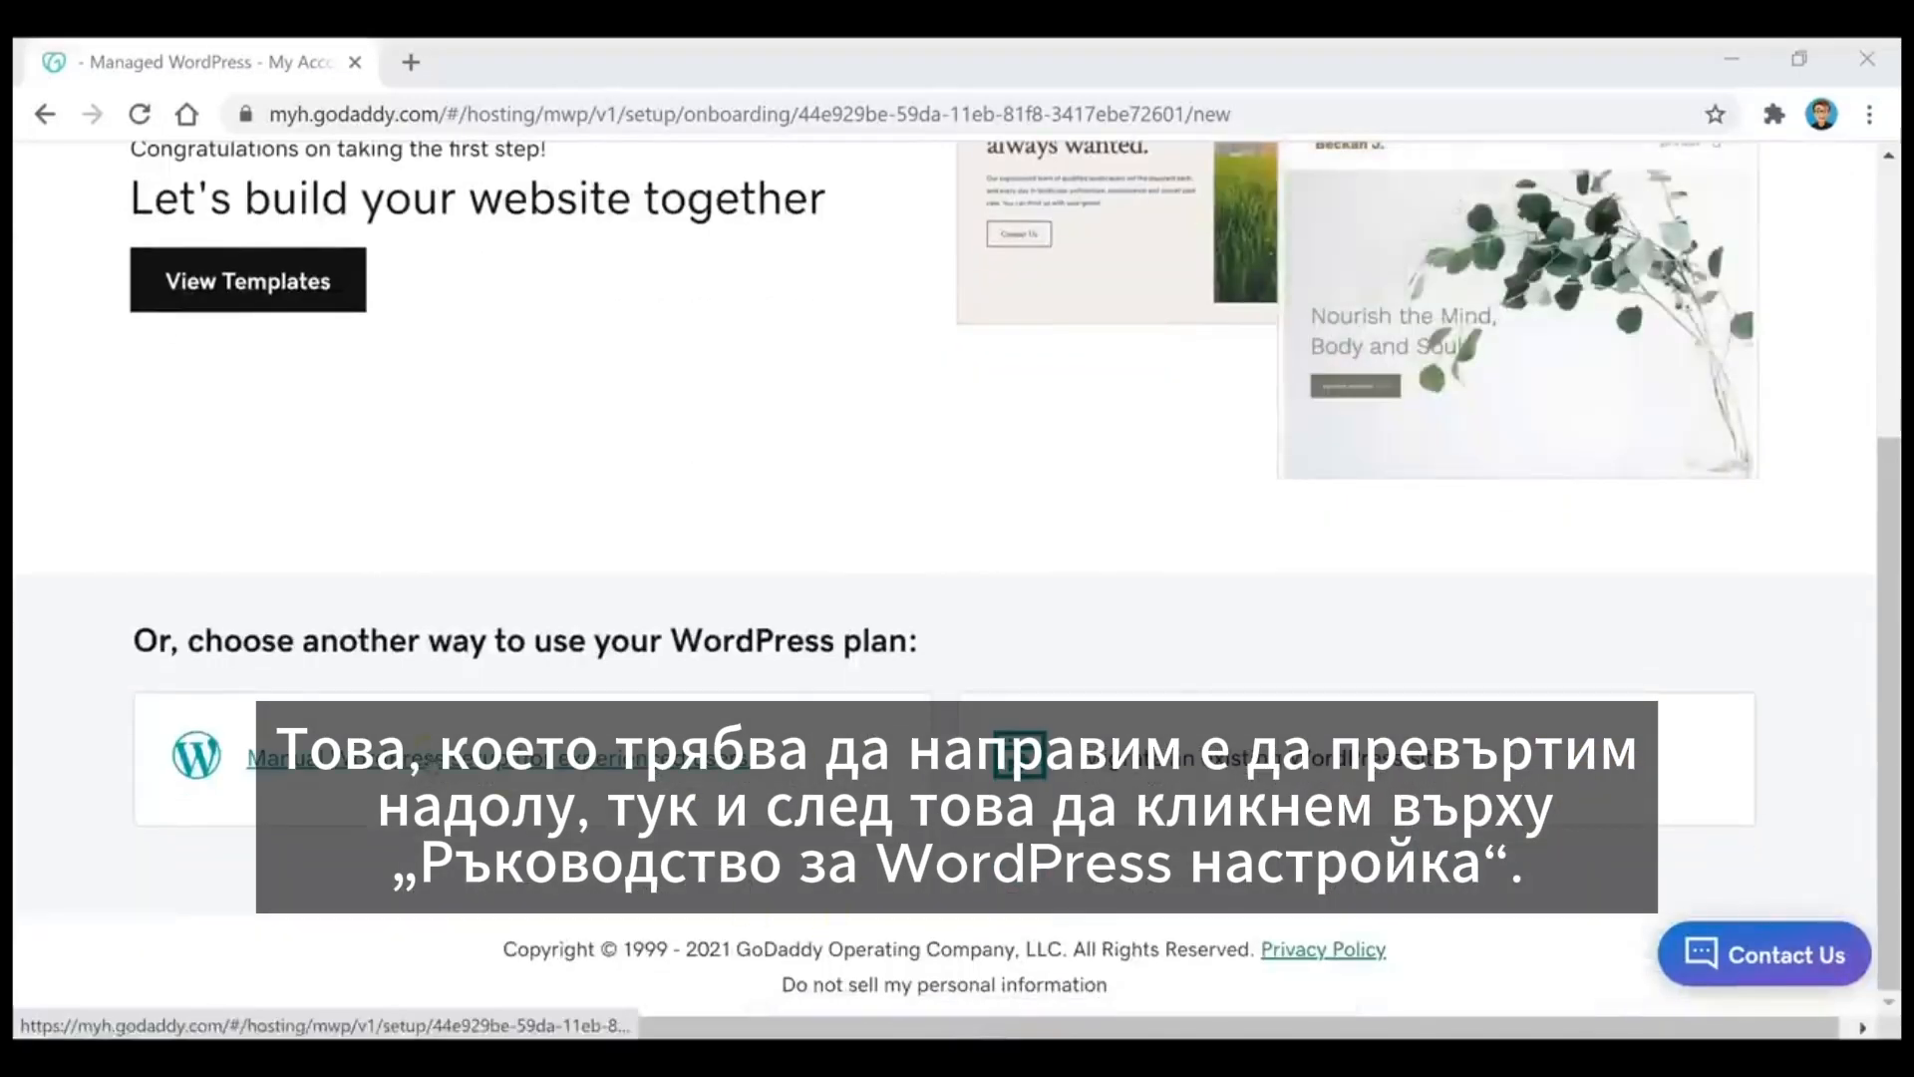
left_click(499, 759)
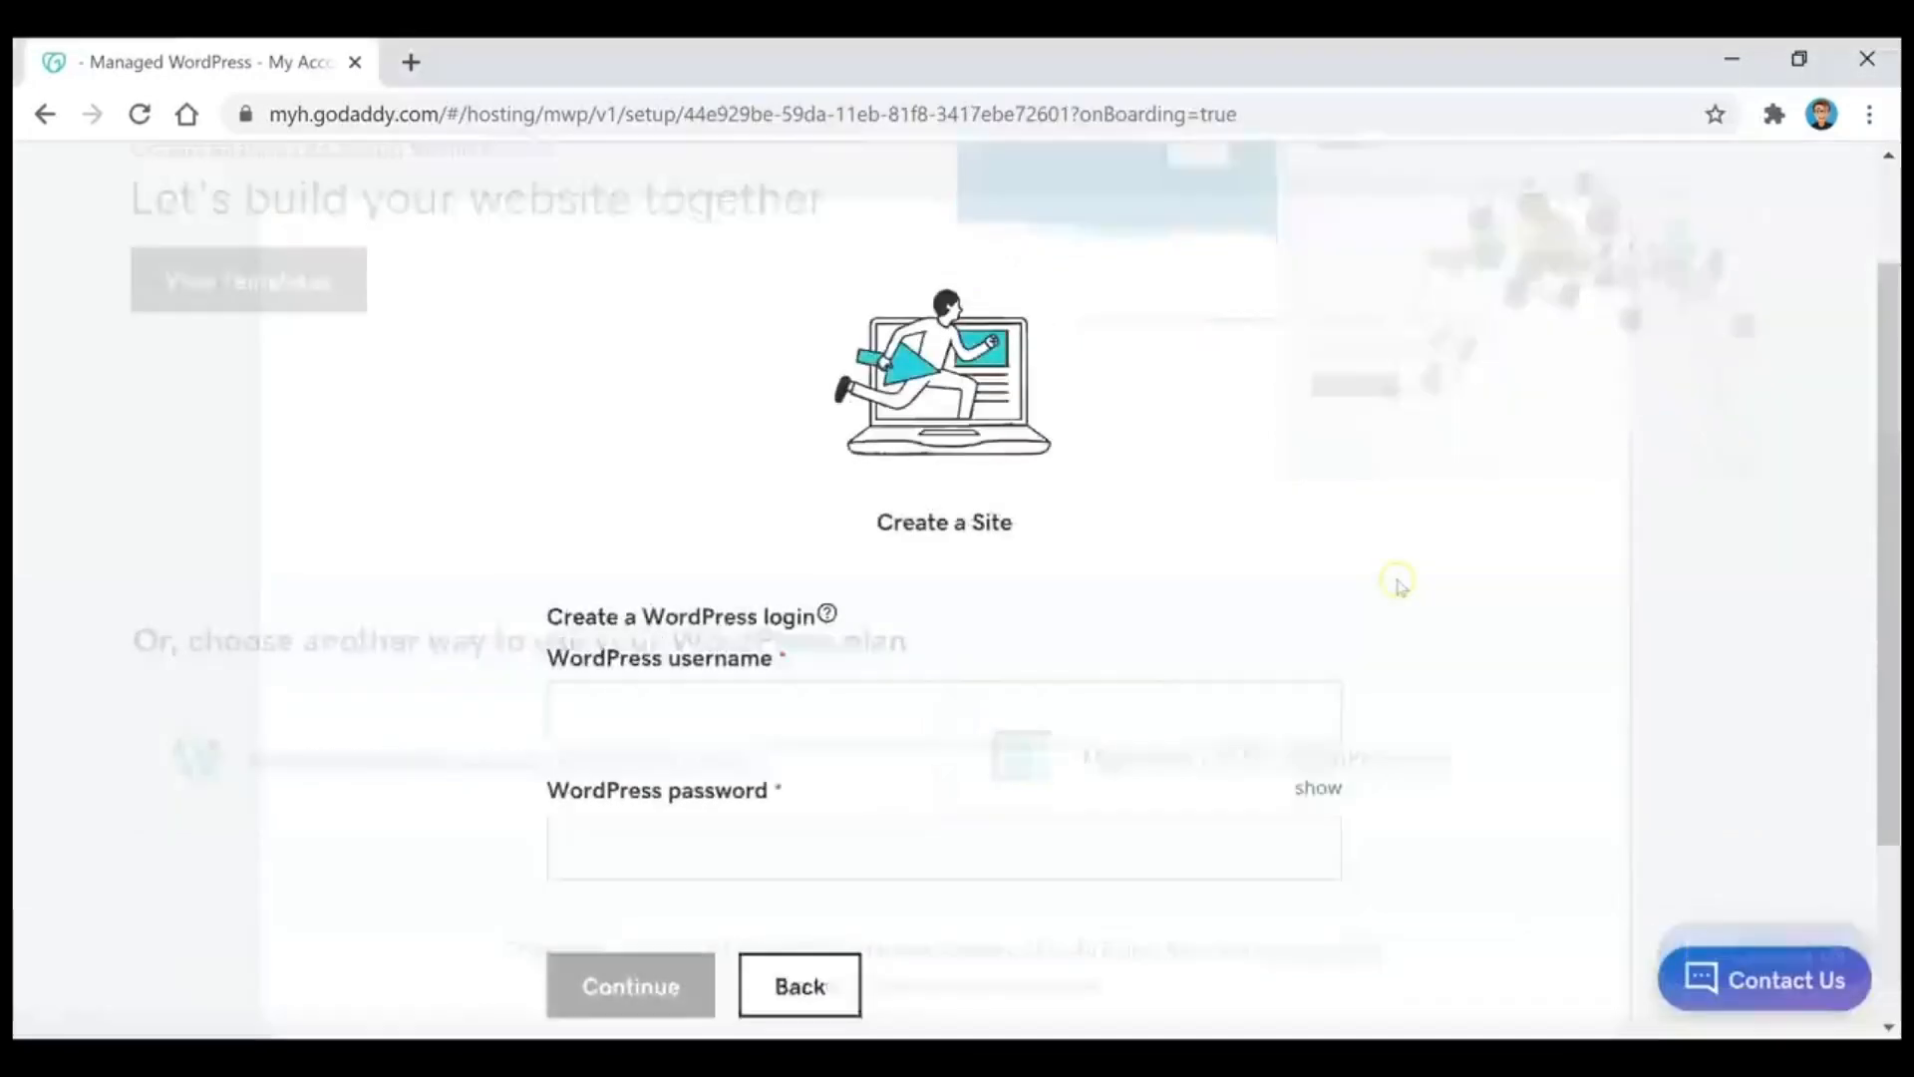
left_click(1114, 585)
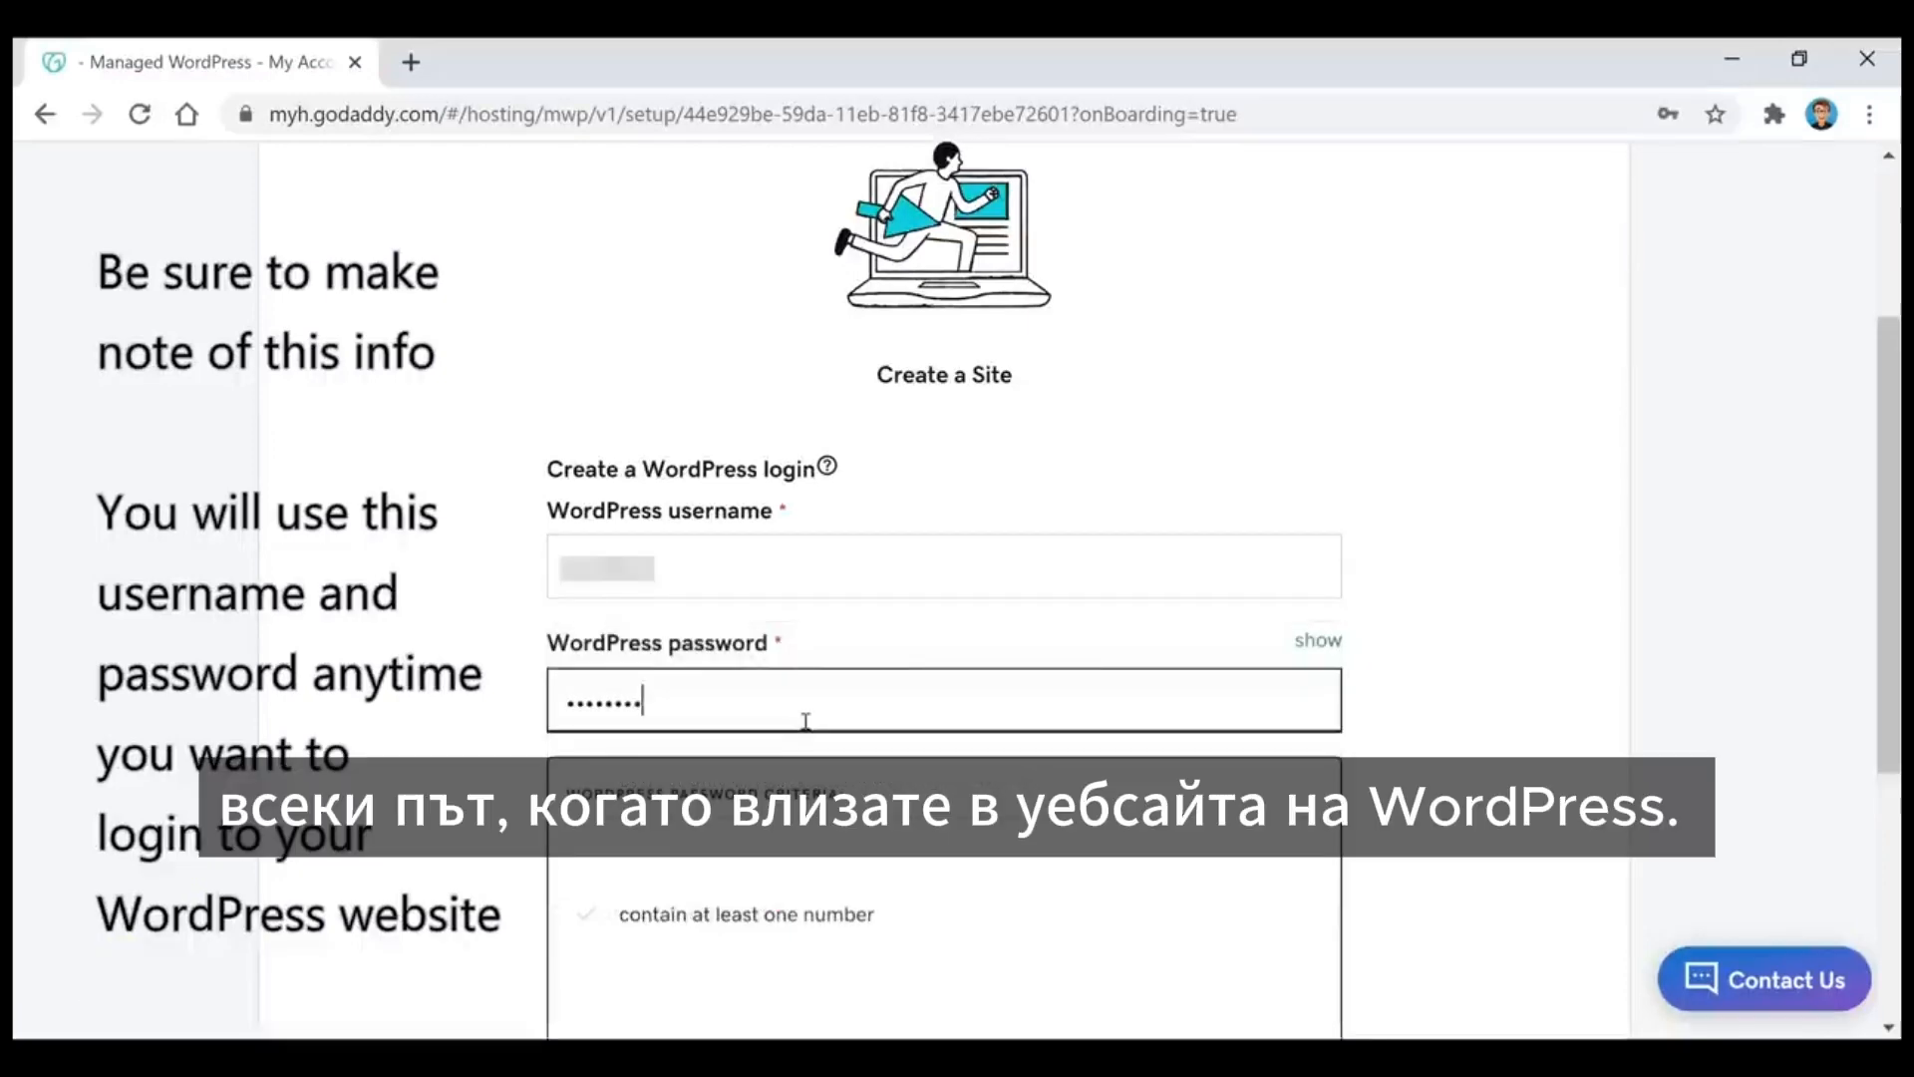
type("1")
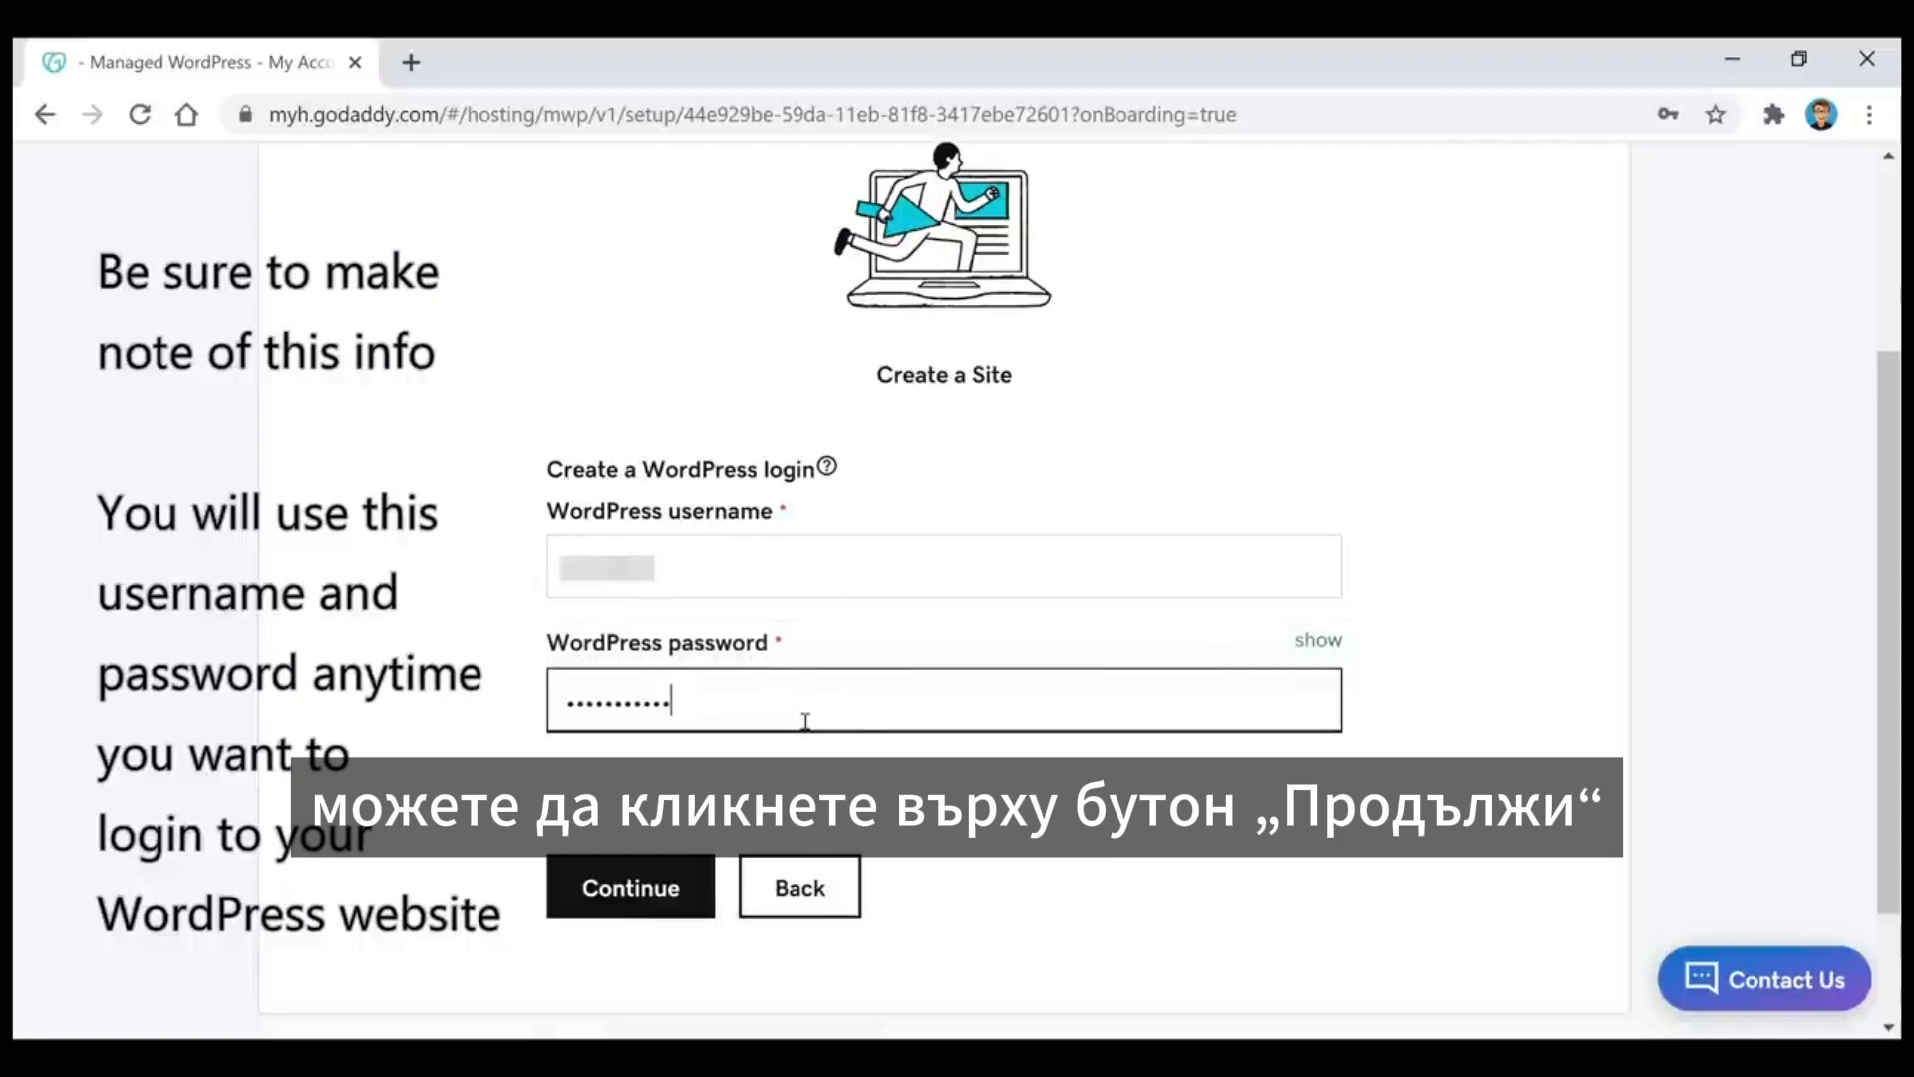
left_click(636, 916)
left_click(631, 850)
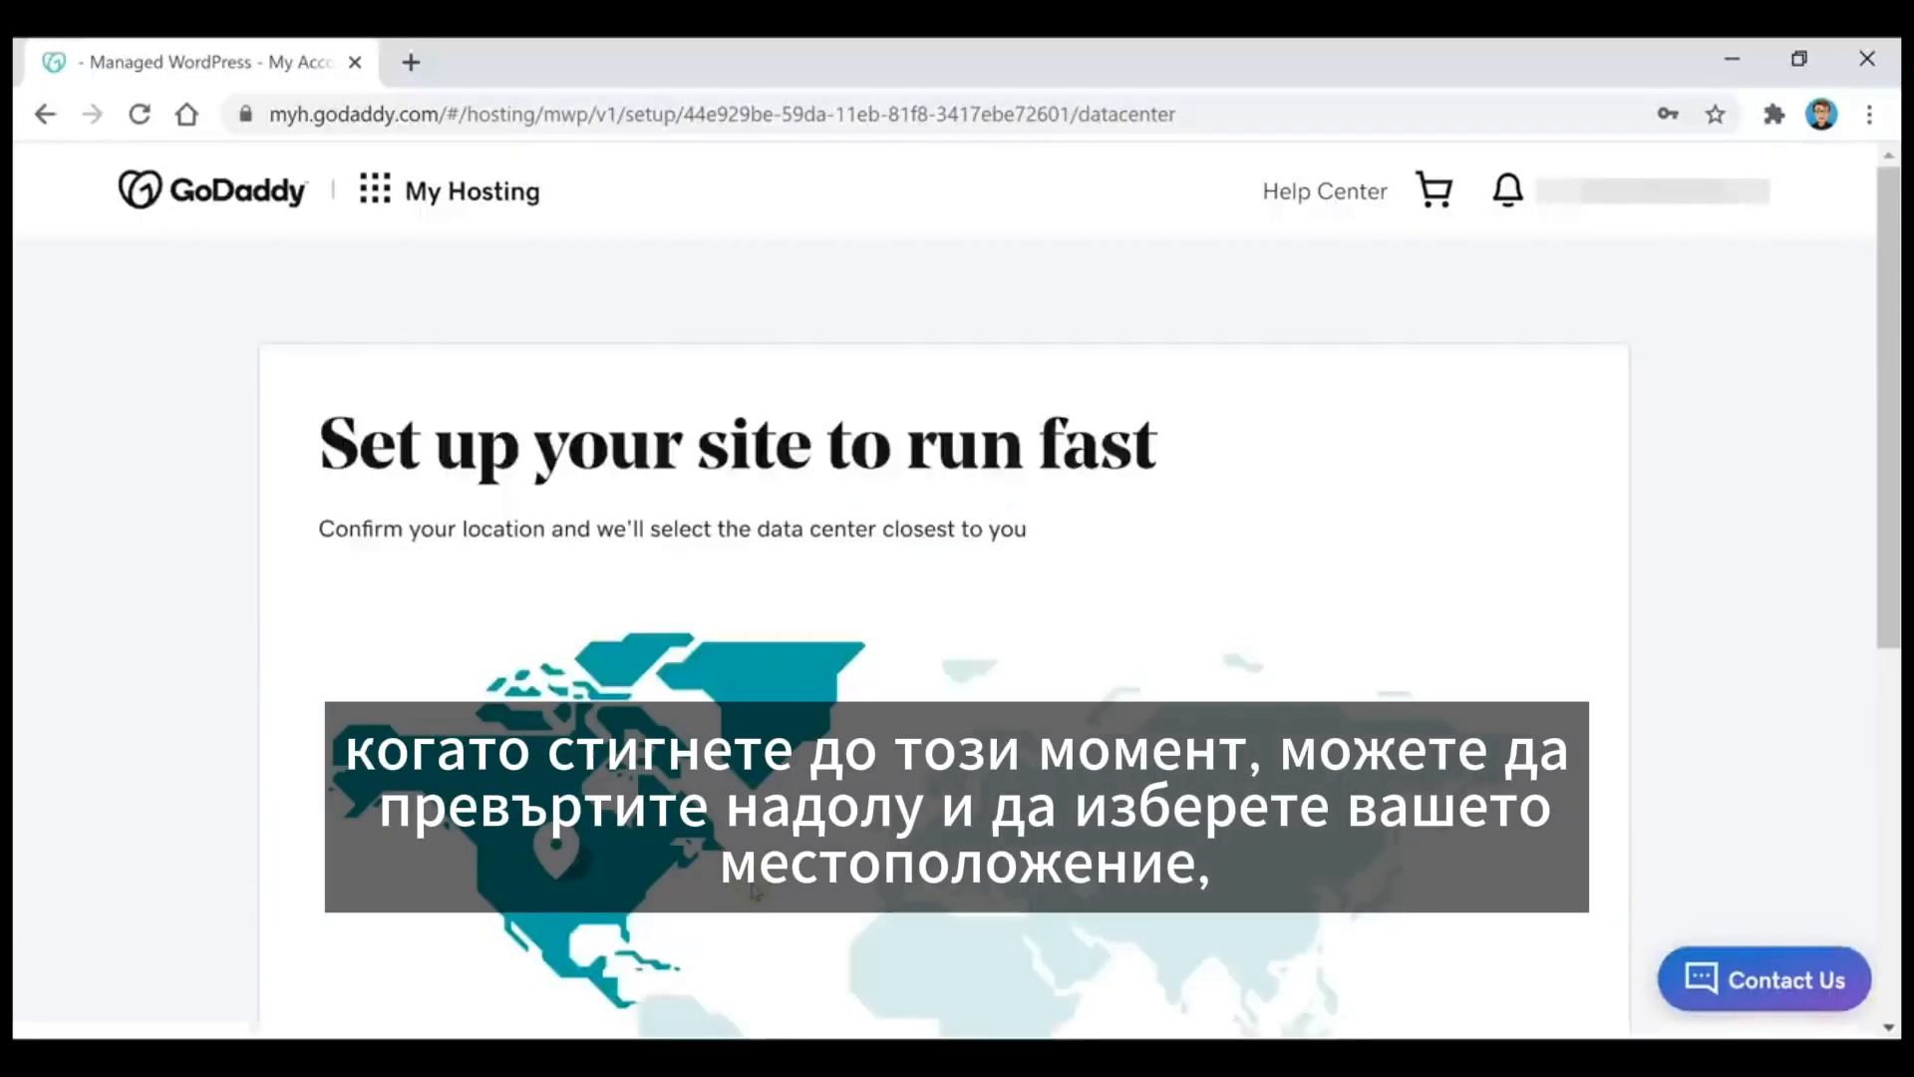
Step: Confirm the site location for the data center and continue with the WordPress installation
scroll(464, 461, "down", 5)
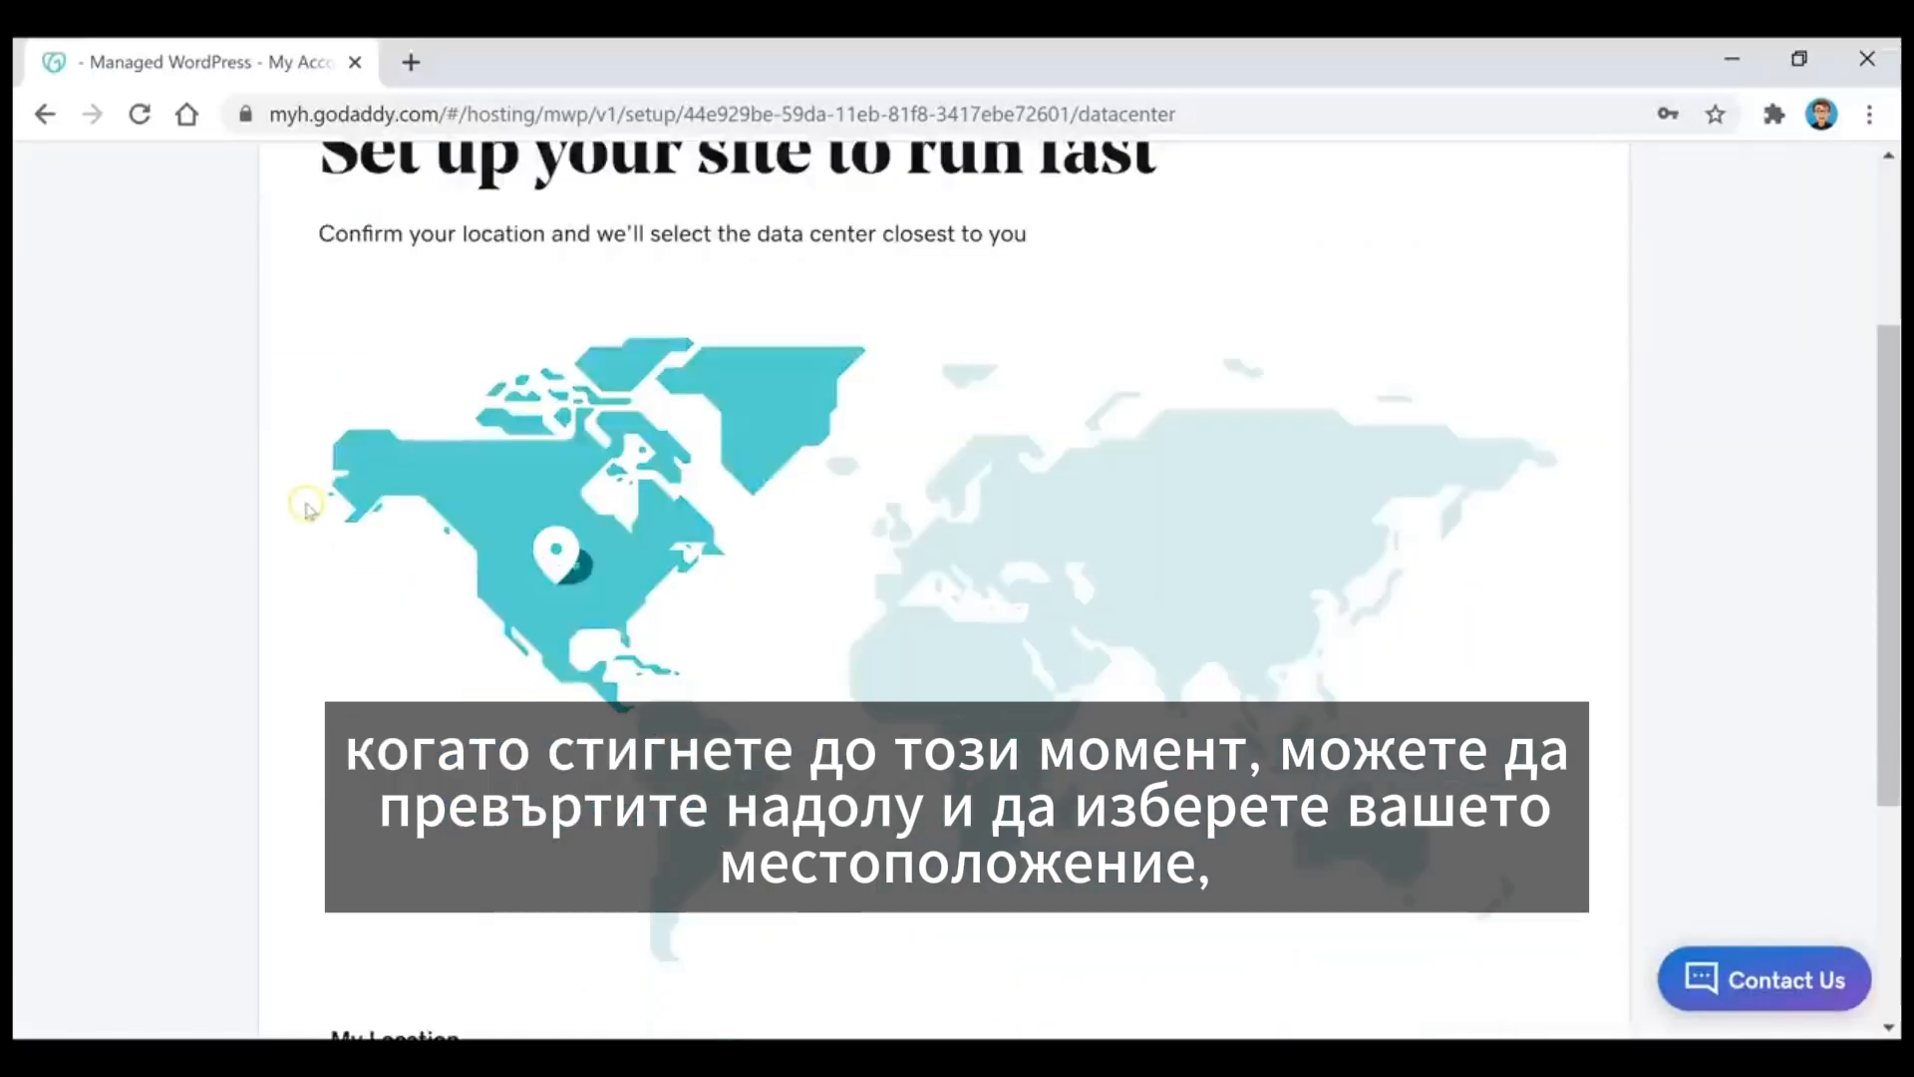
scroll(533, 424, "down", 1)
left_click(571, 877)
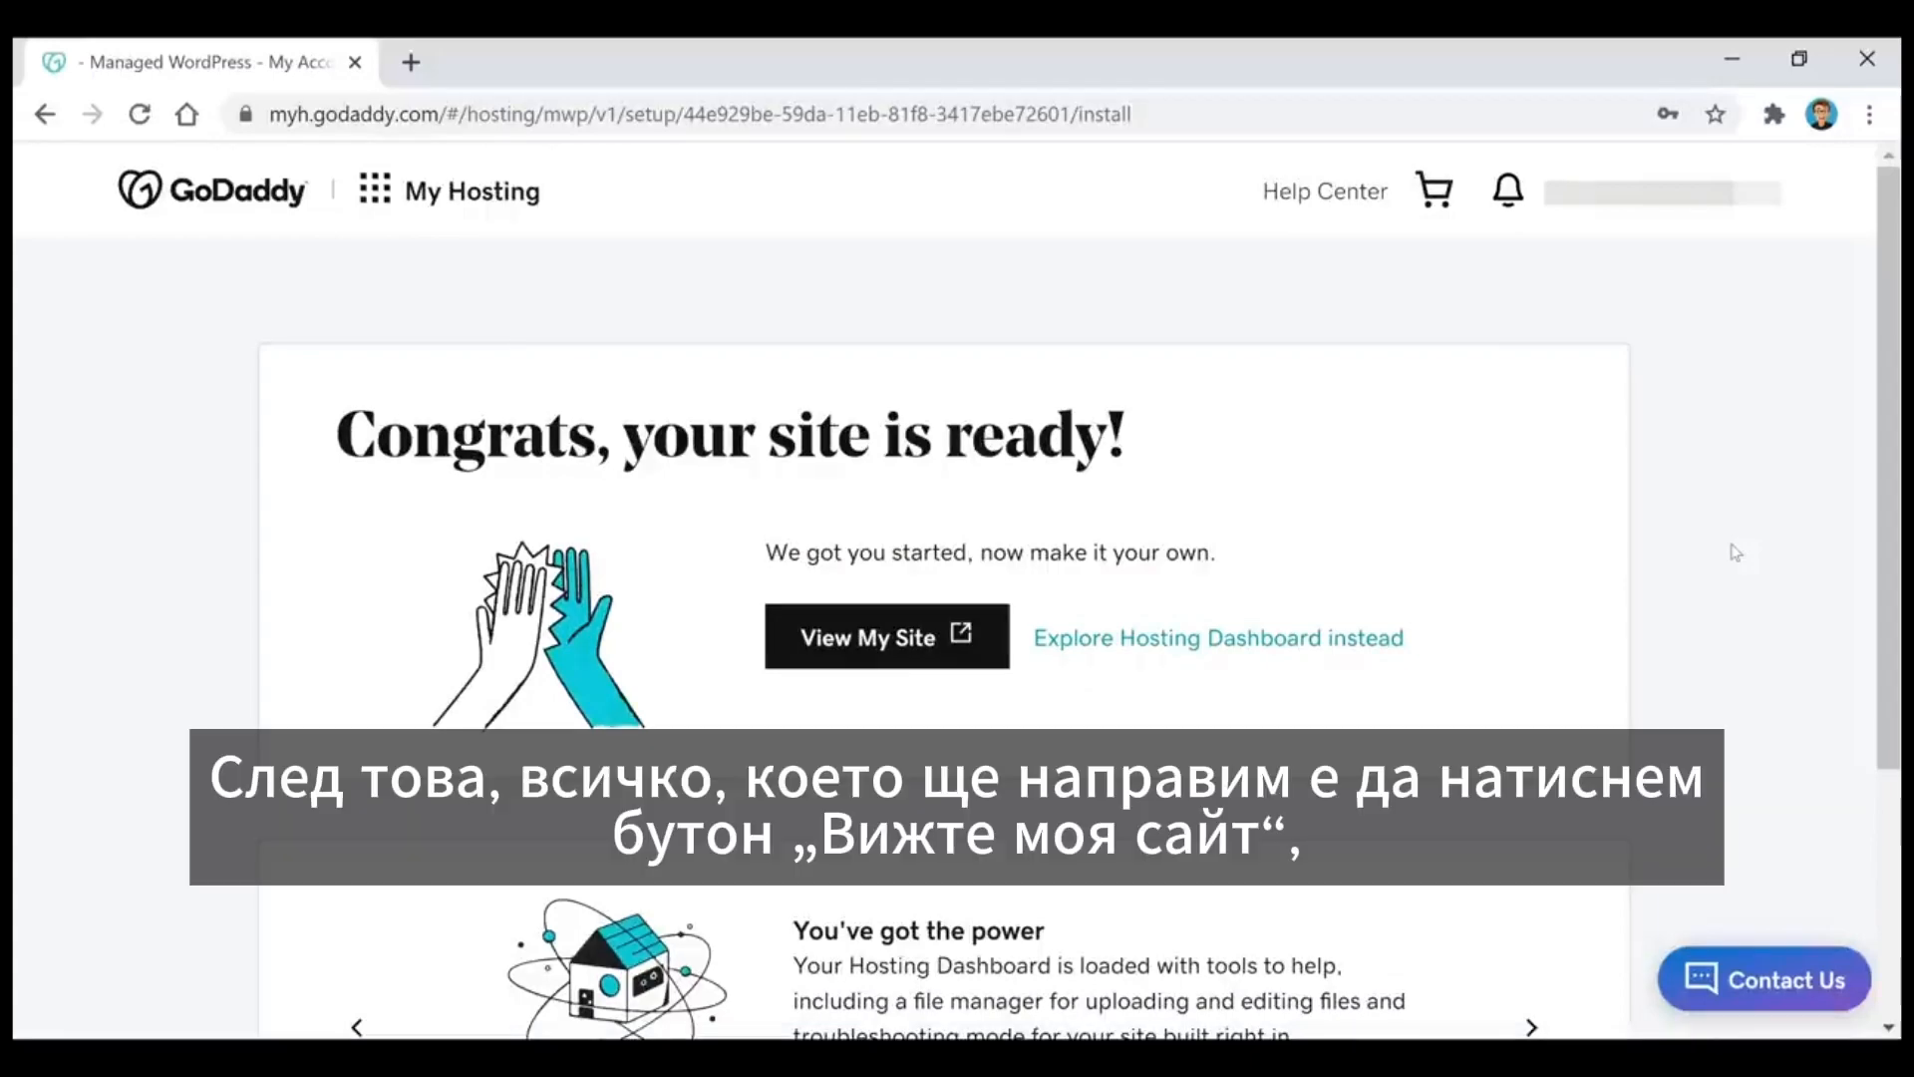
Step: View the newly created site and open its WordPress dashboard
left_click(877, 638)
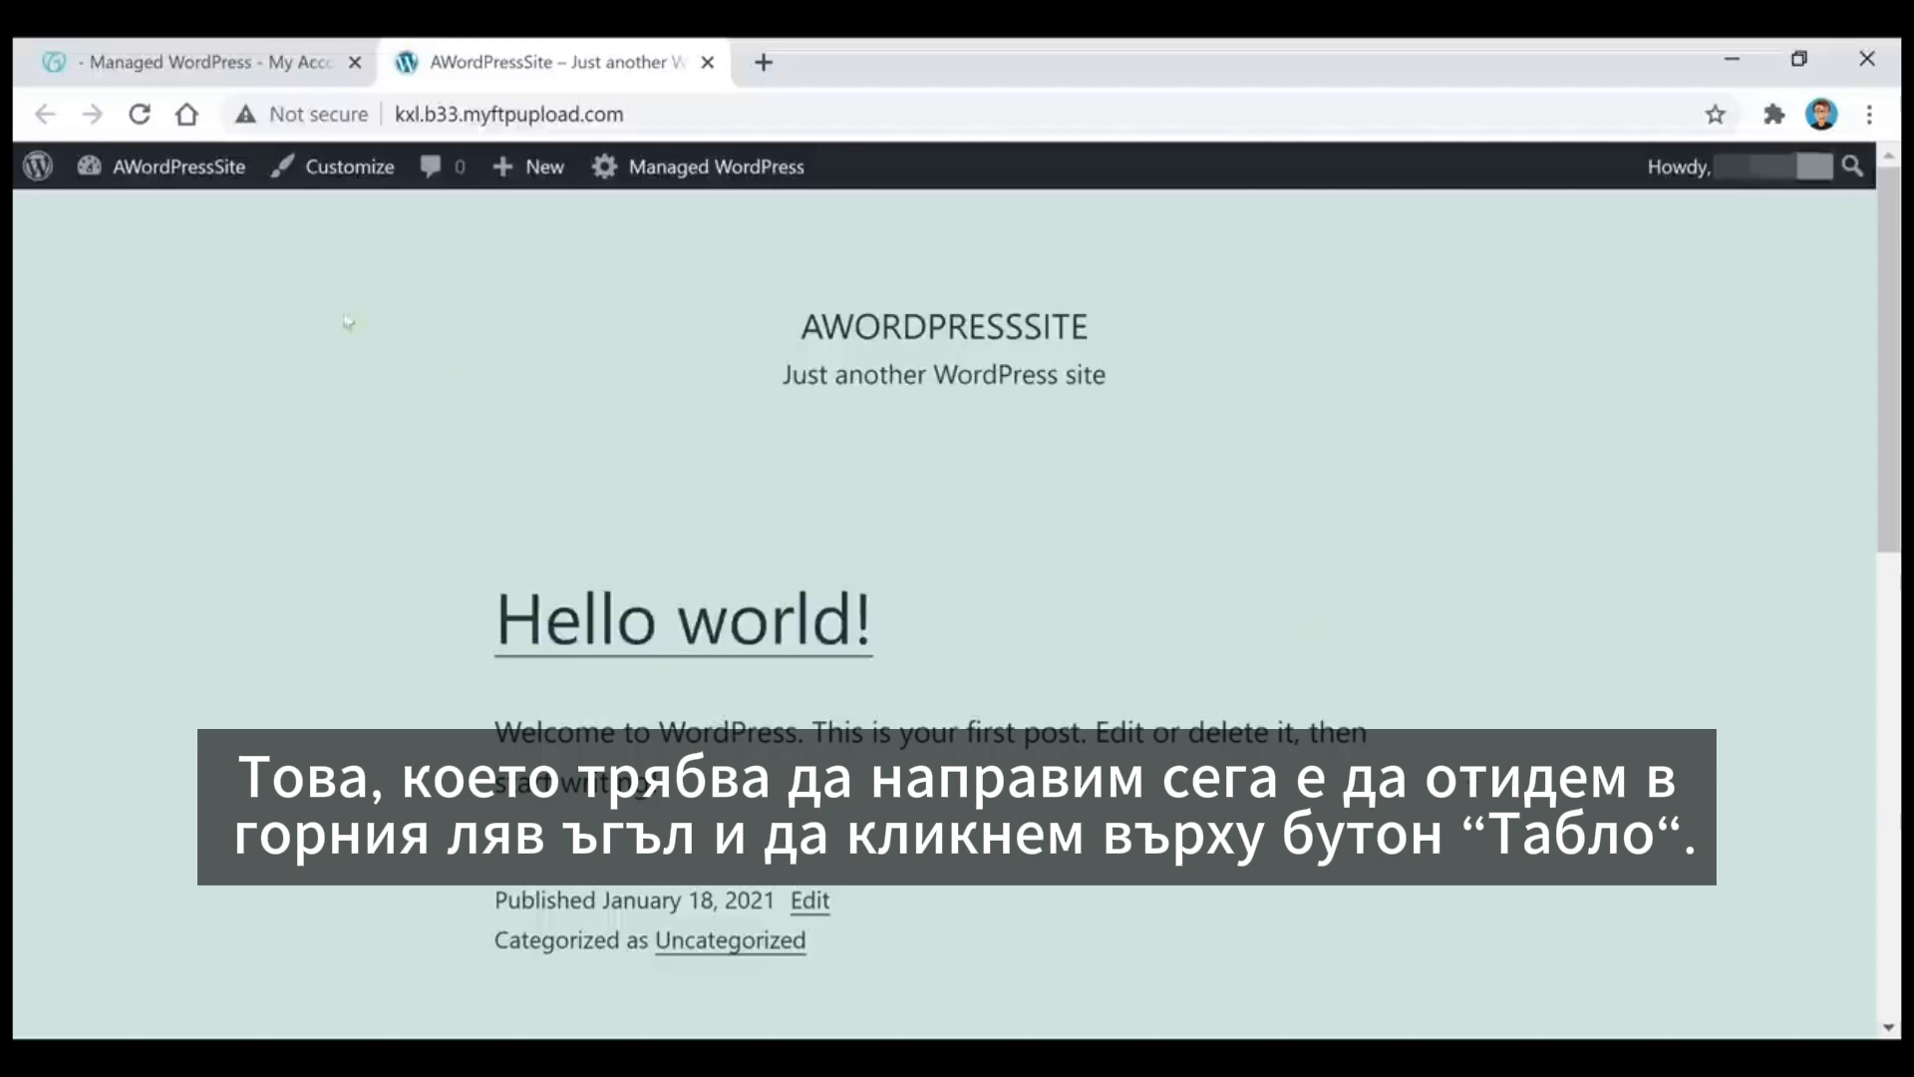
mouse_move(120, 166)
left_click(149, 219)
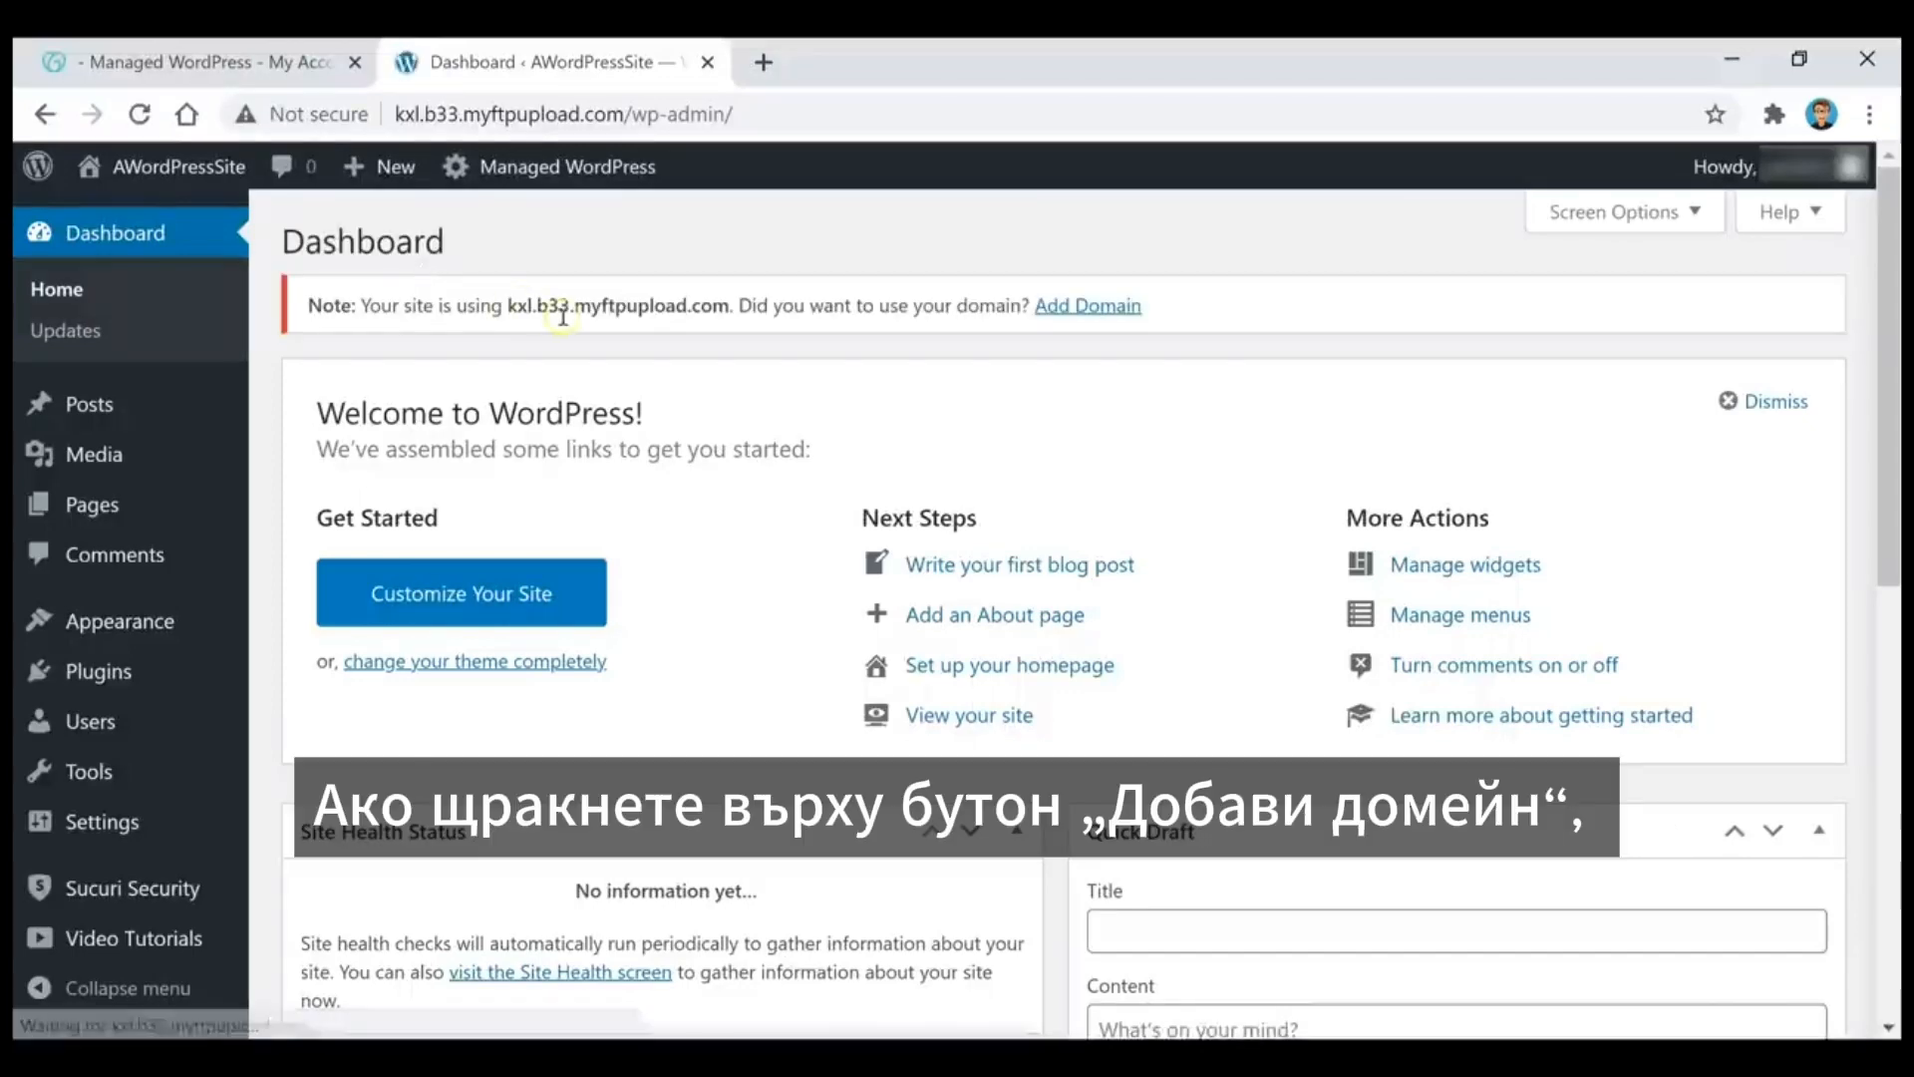
Step: Add a domain to the site, attaching examplename456.com as the account's primary domain
left_click(1115, 309)
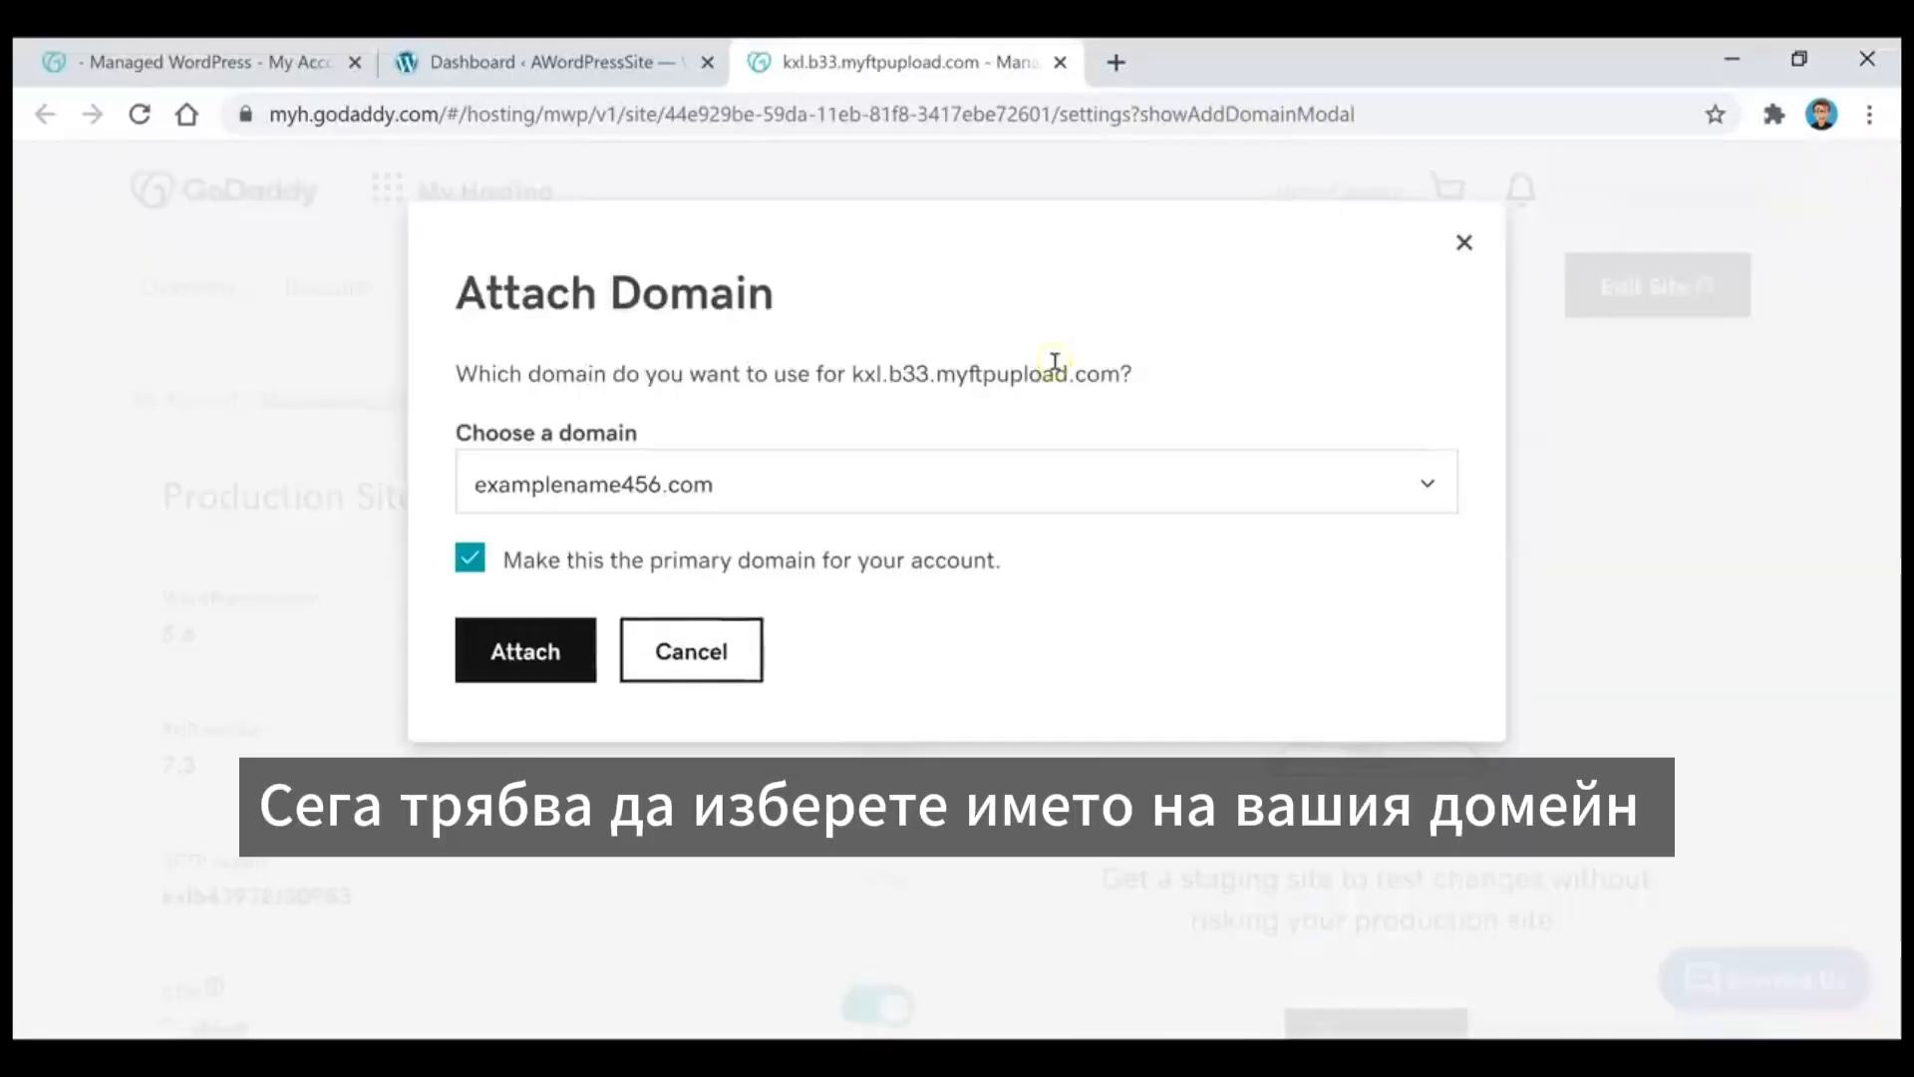
left_click(837, 483)
left_click(739, 612)
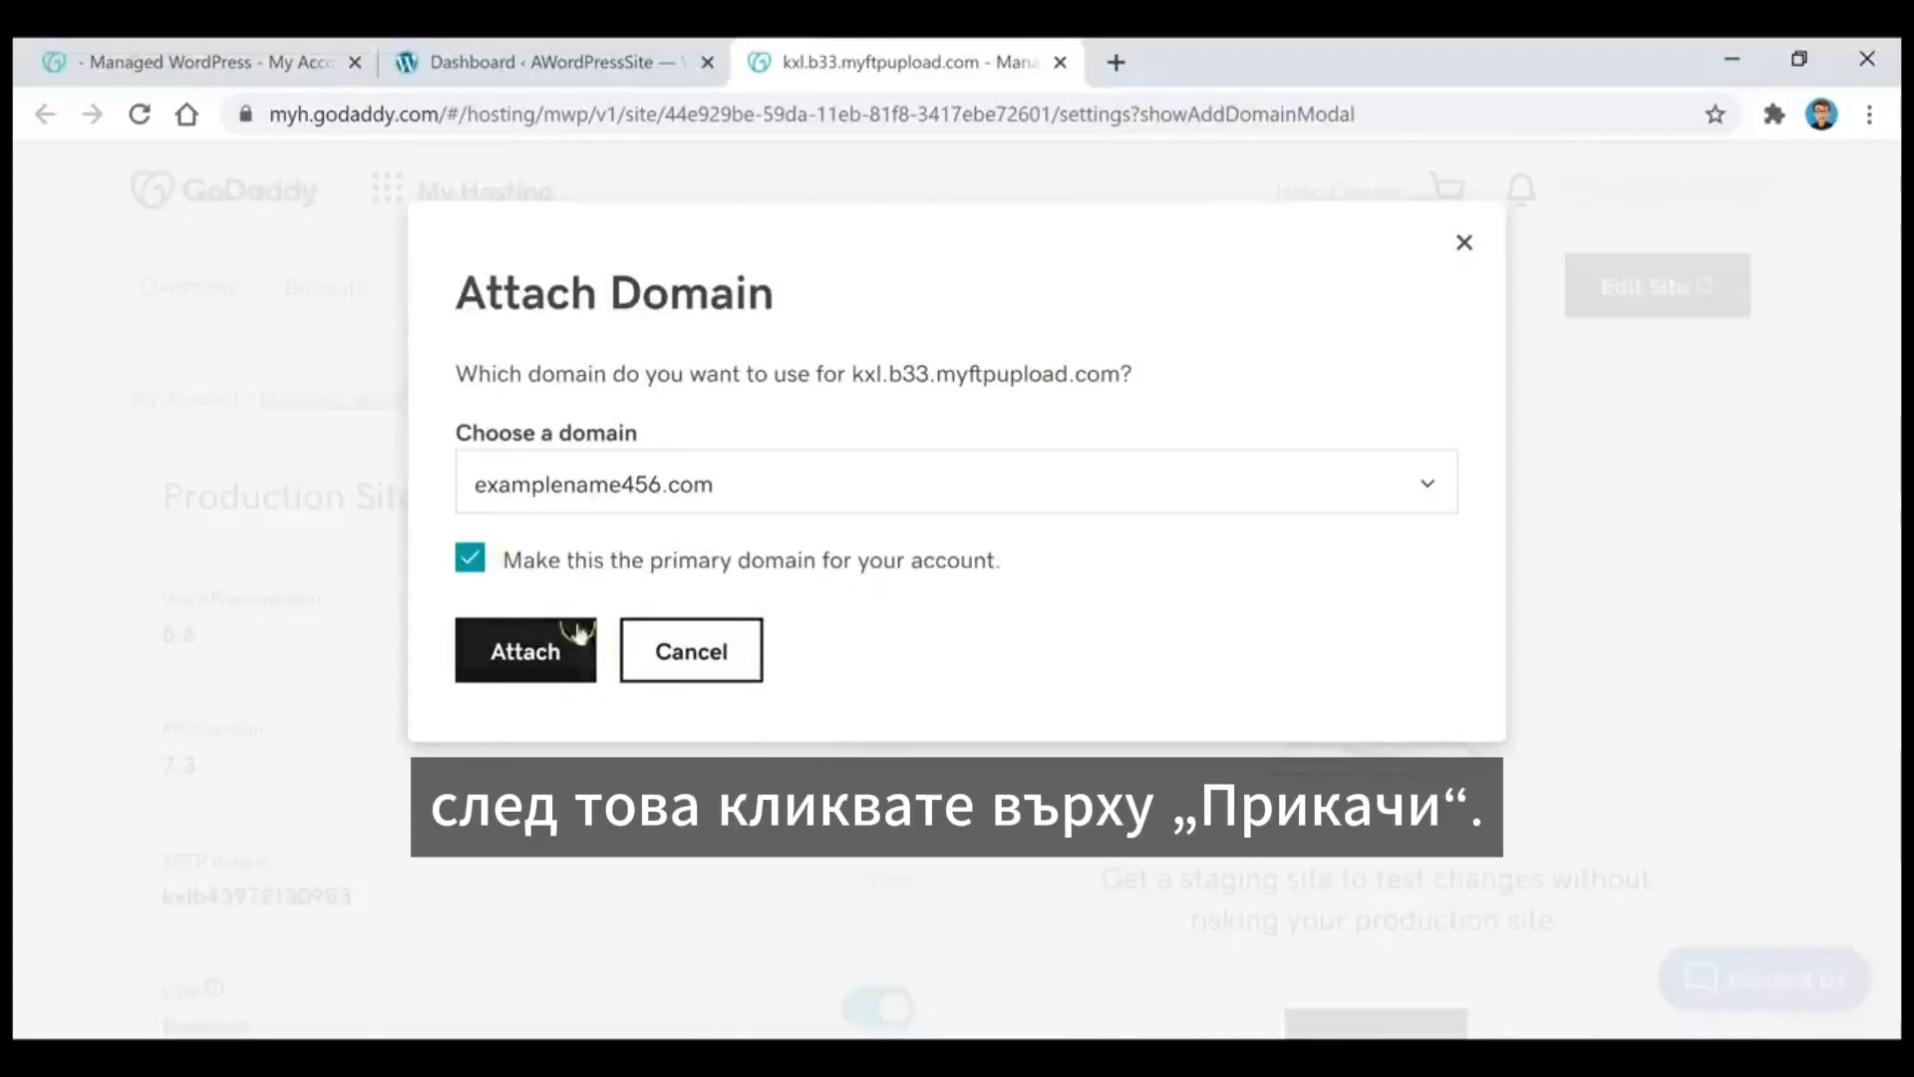
left_click(536, 664)
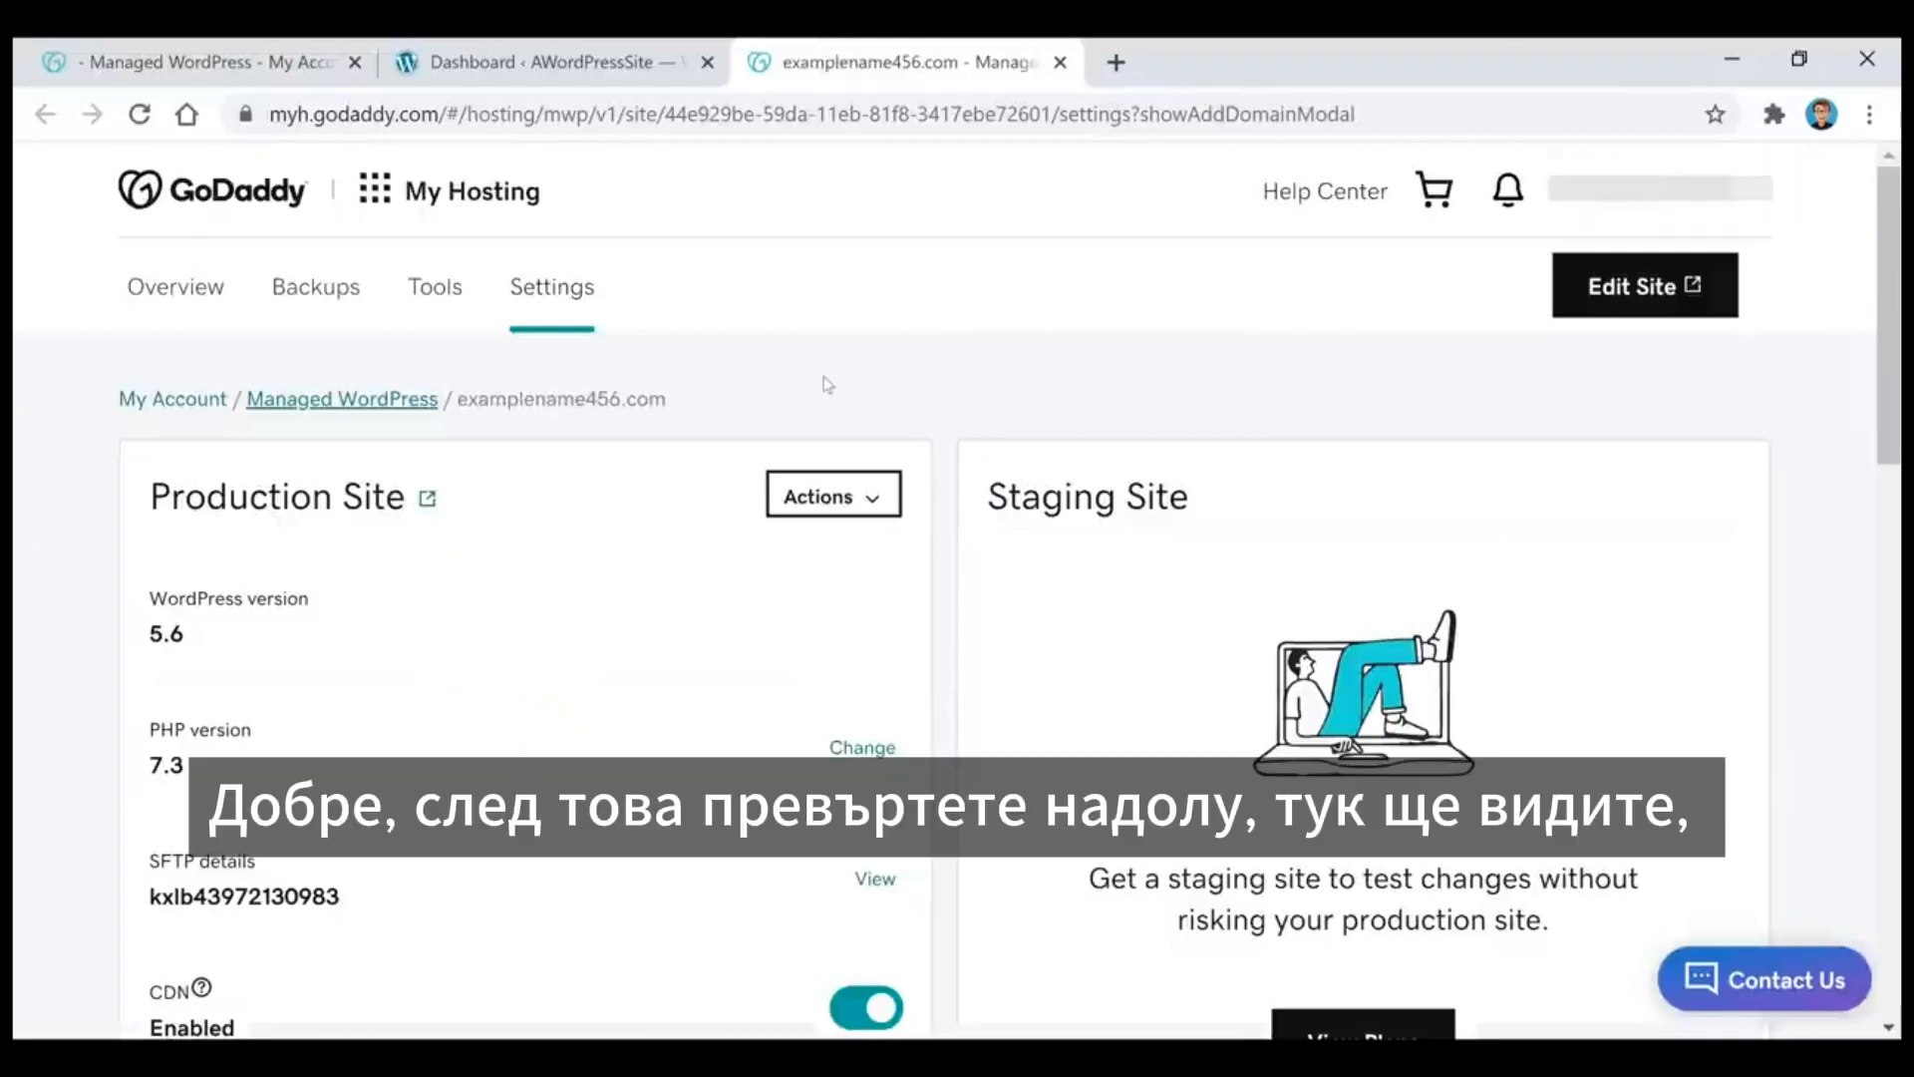
Step: Check the domain update's progress in the hosting settings and follow the completion notice to the site settings
scroll(827, 384, "down", 5)
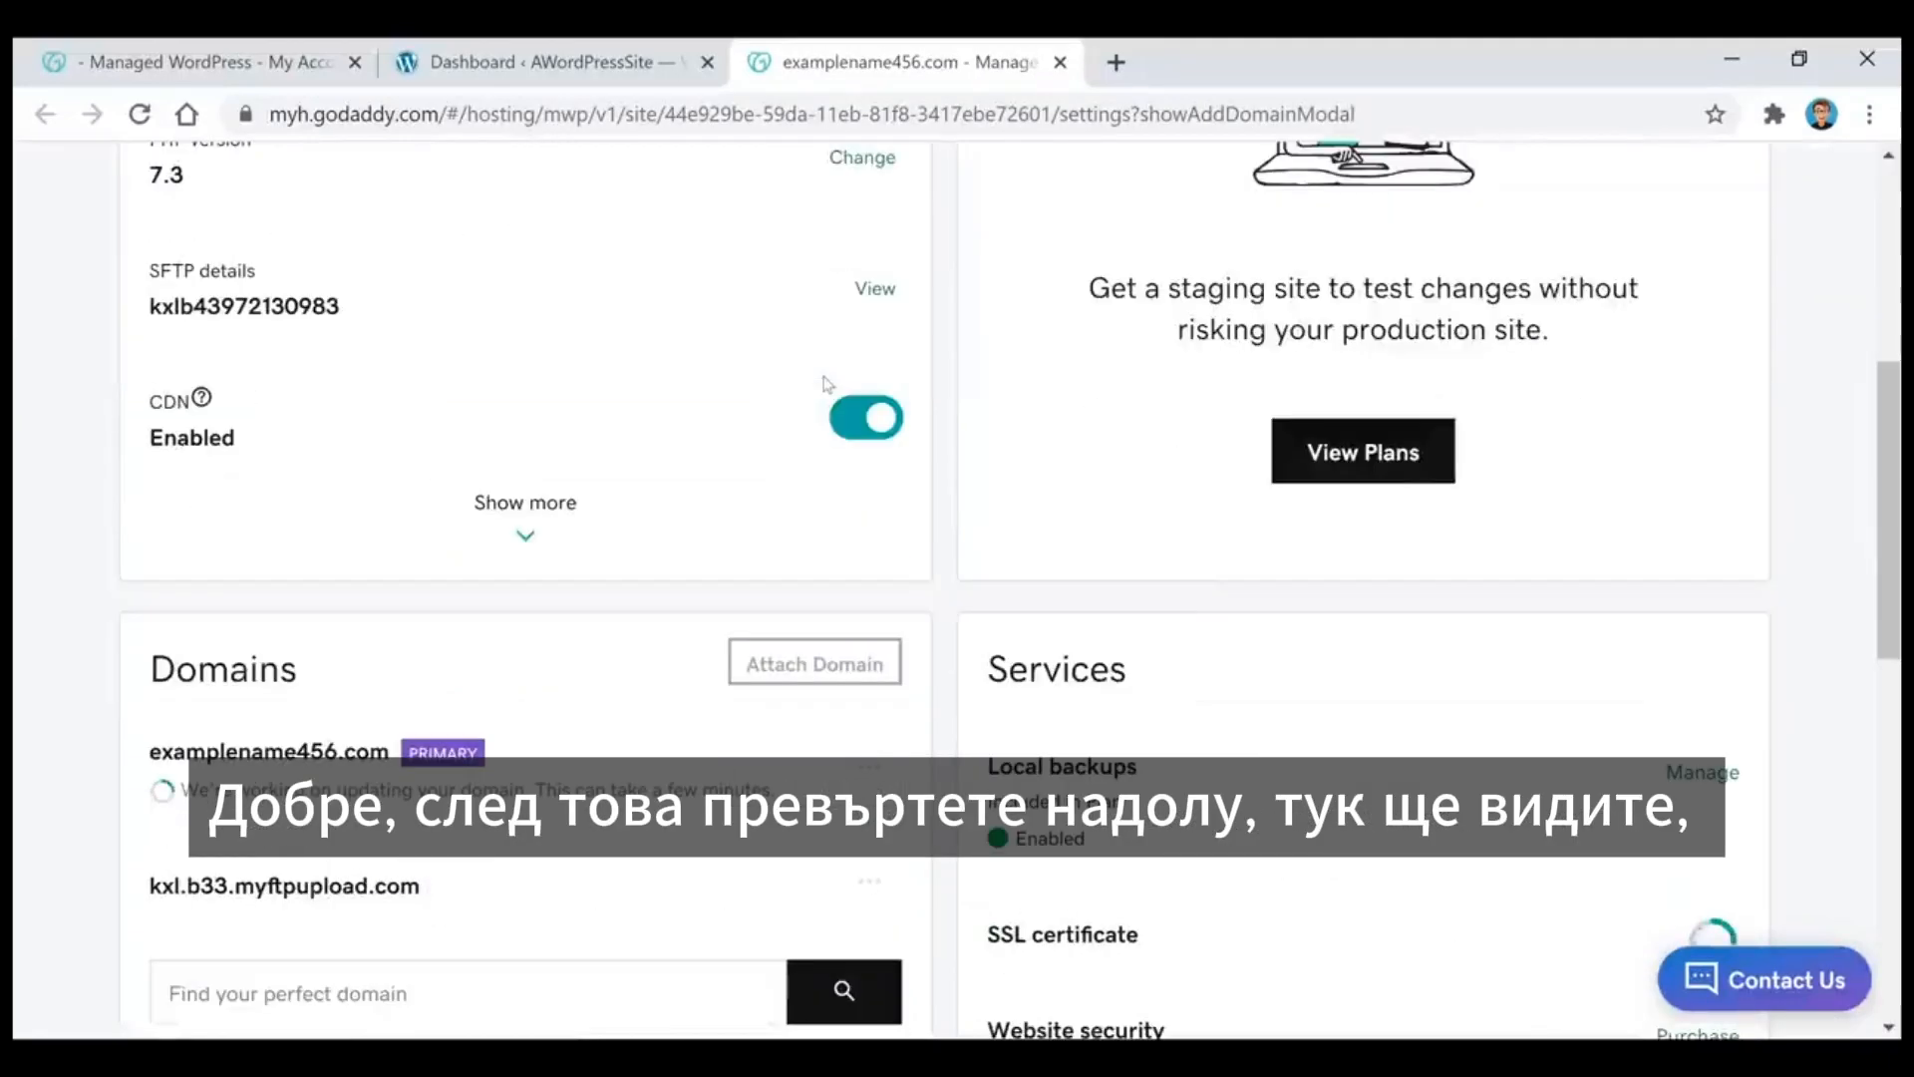
scroll(826, 384, "down", 3)
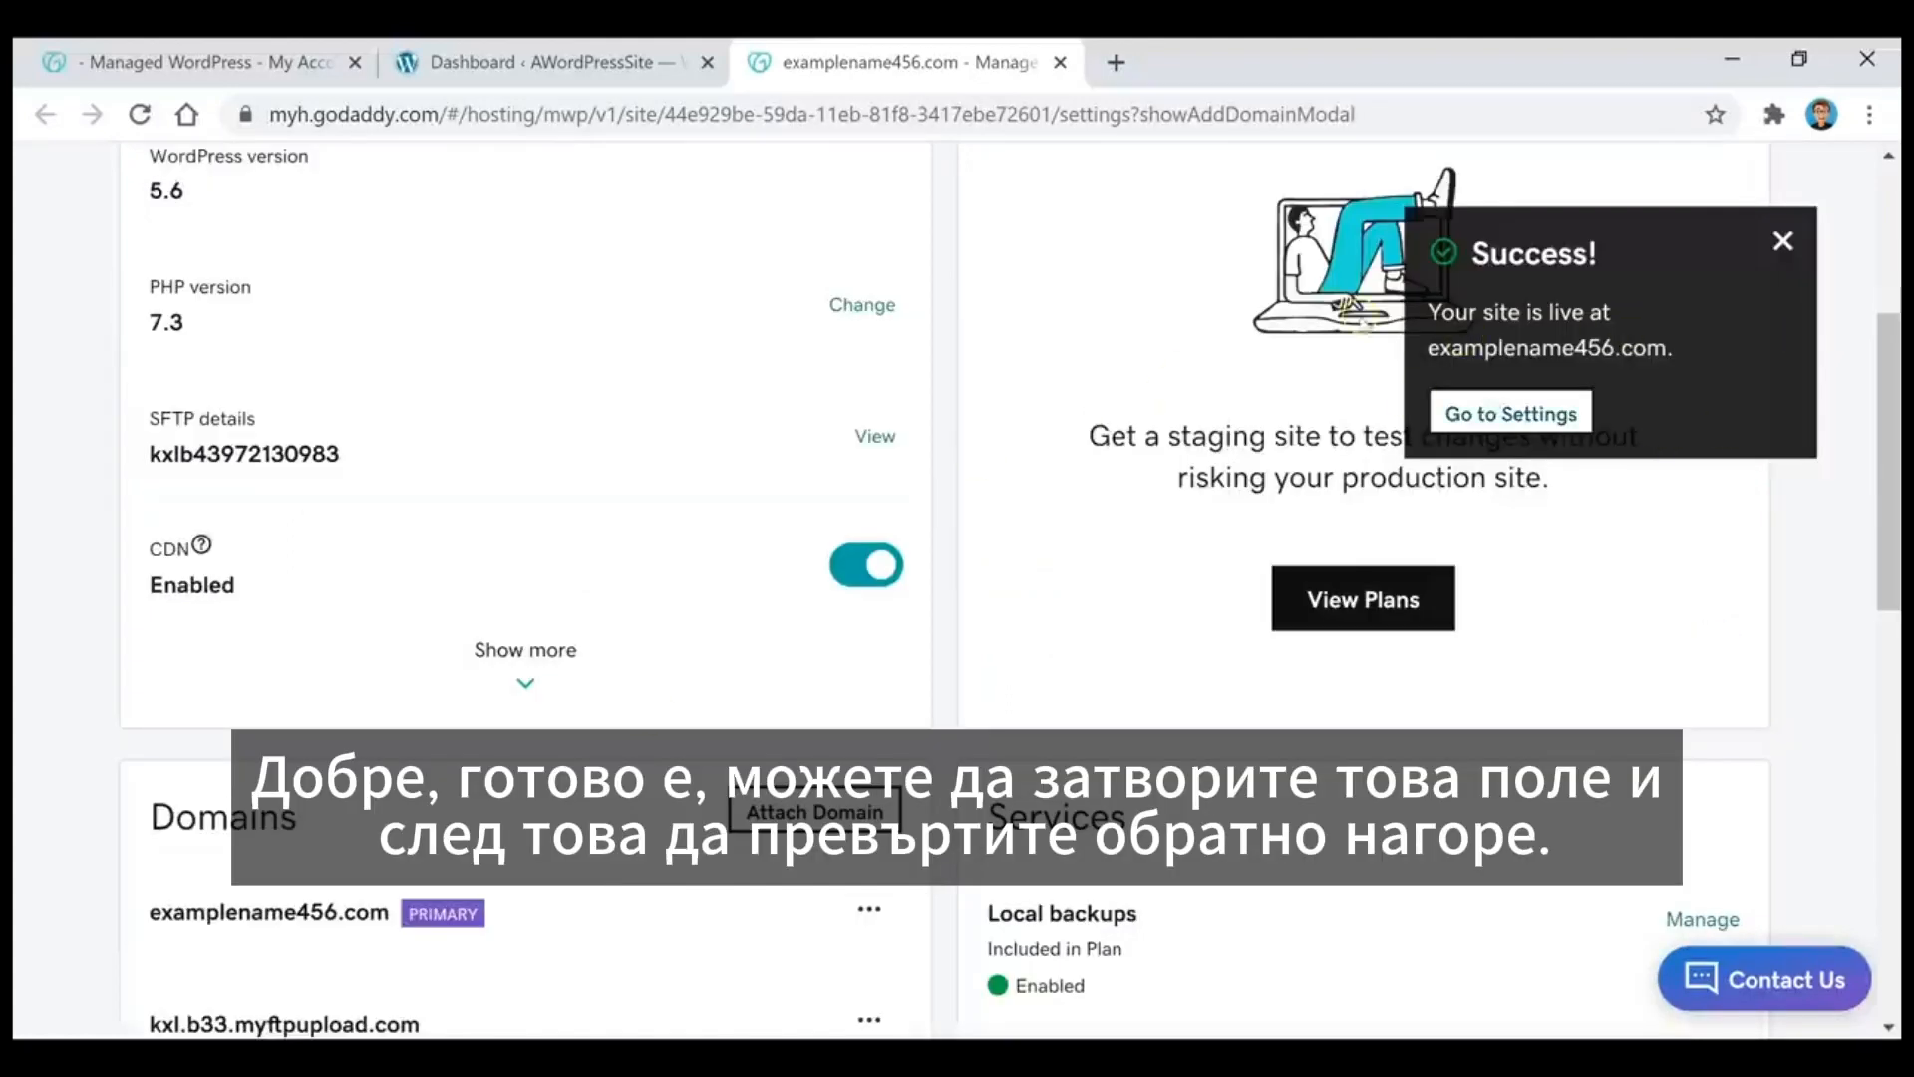
left_click(1547, 417)
scroll(1548, 418, "up", 10)
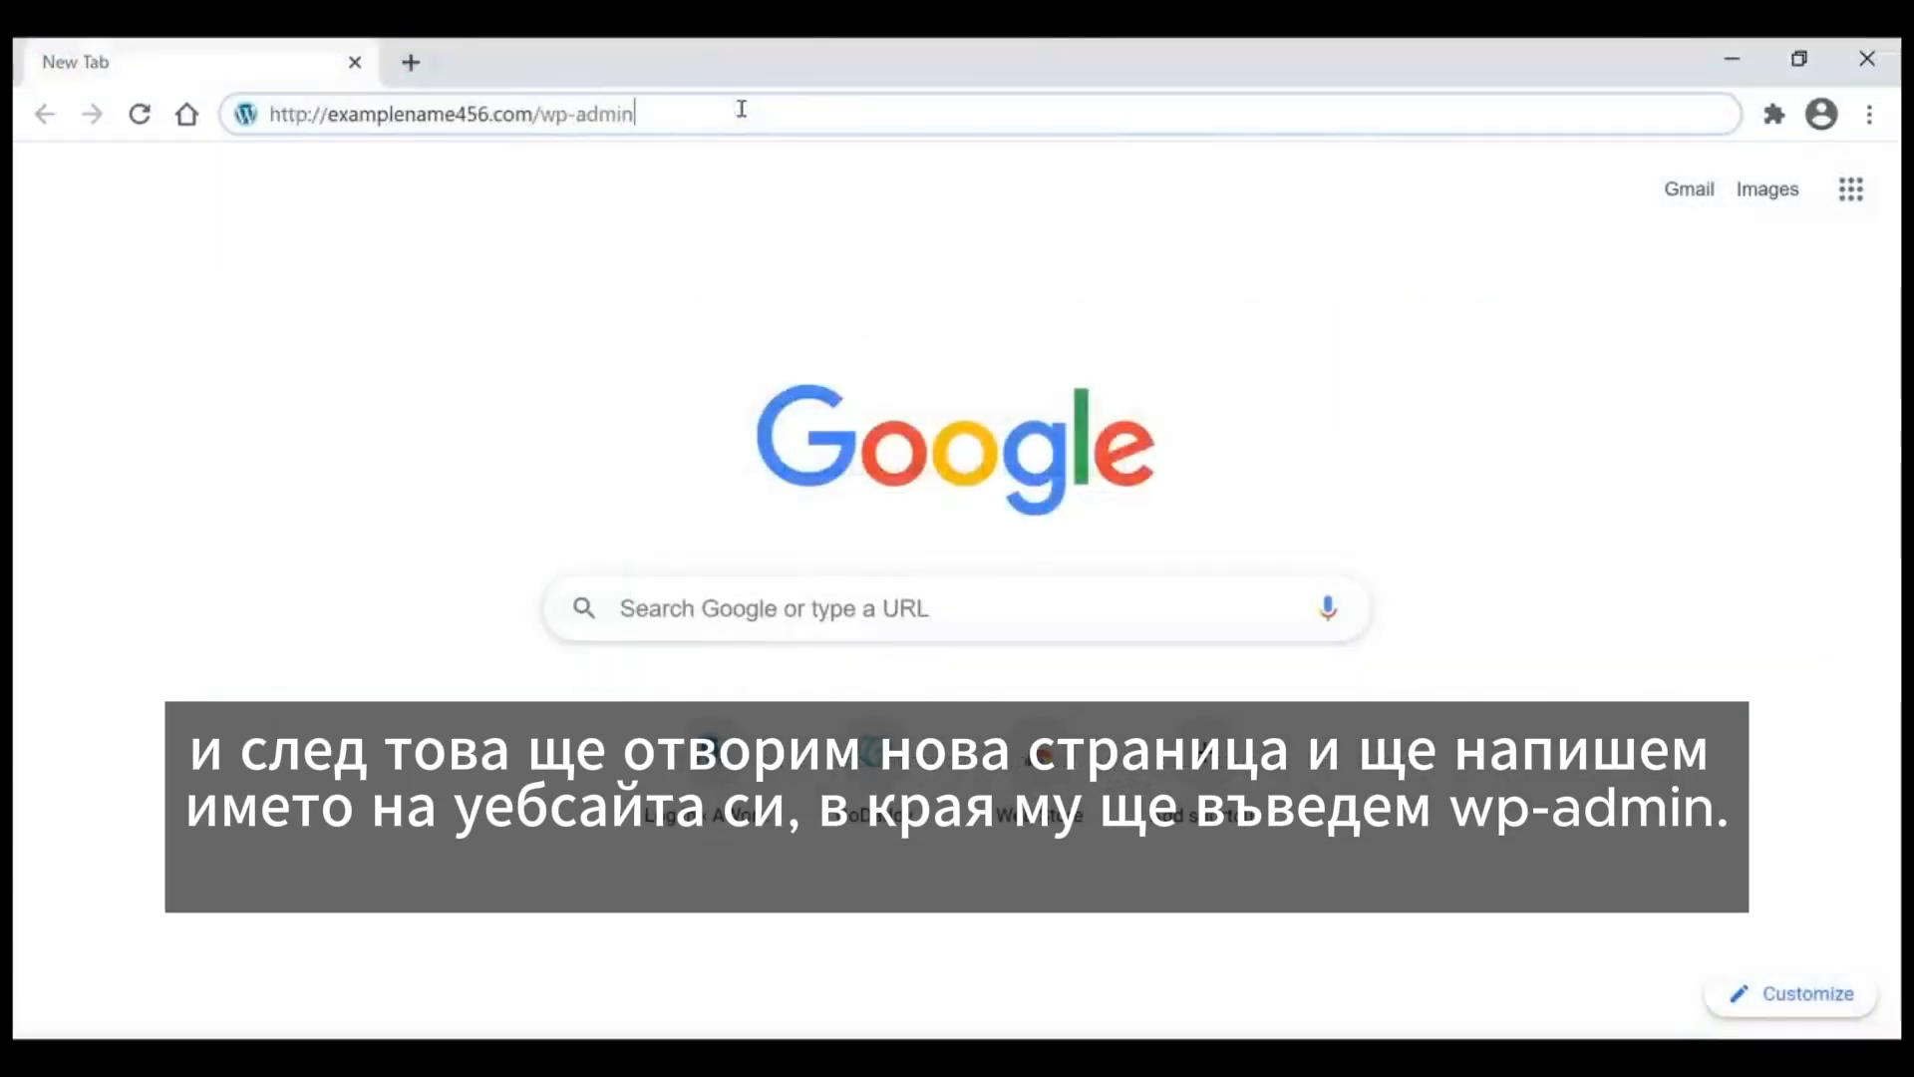
key("Down")
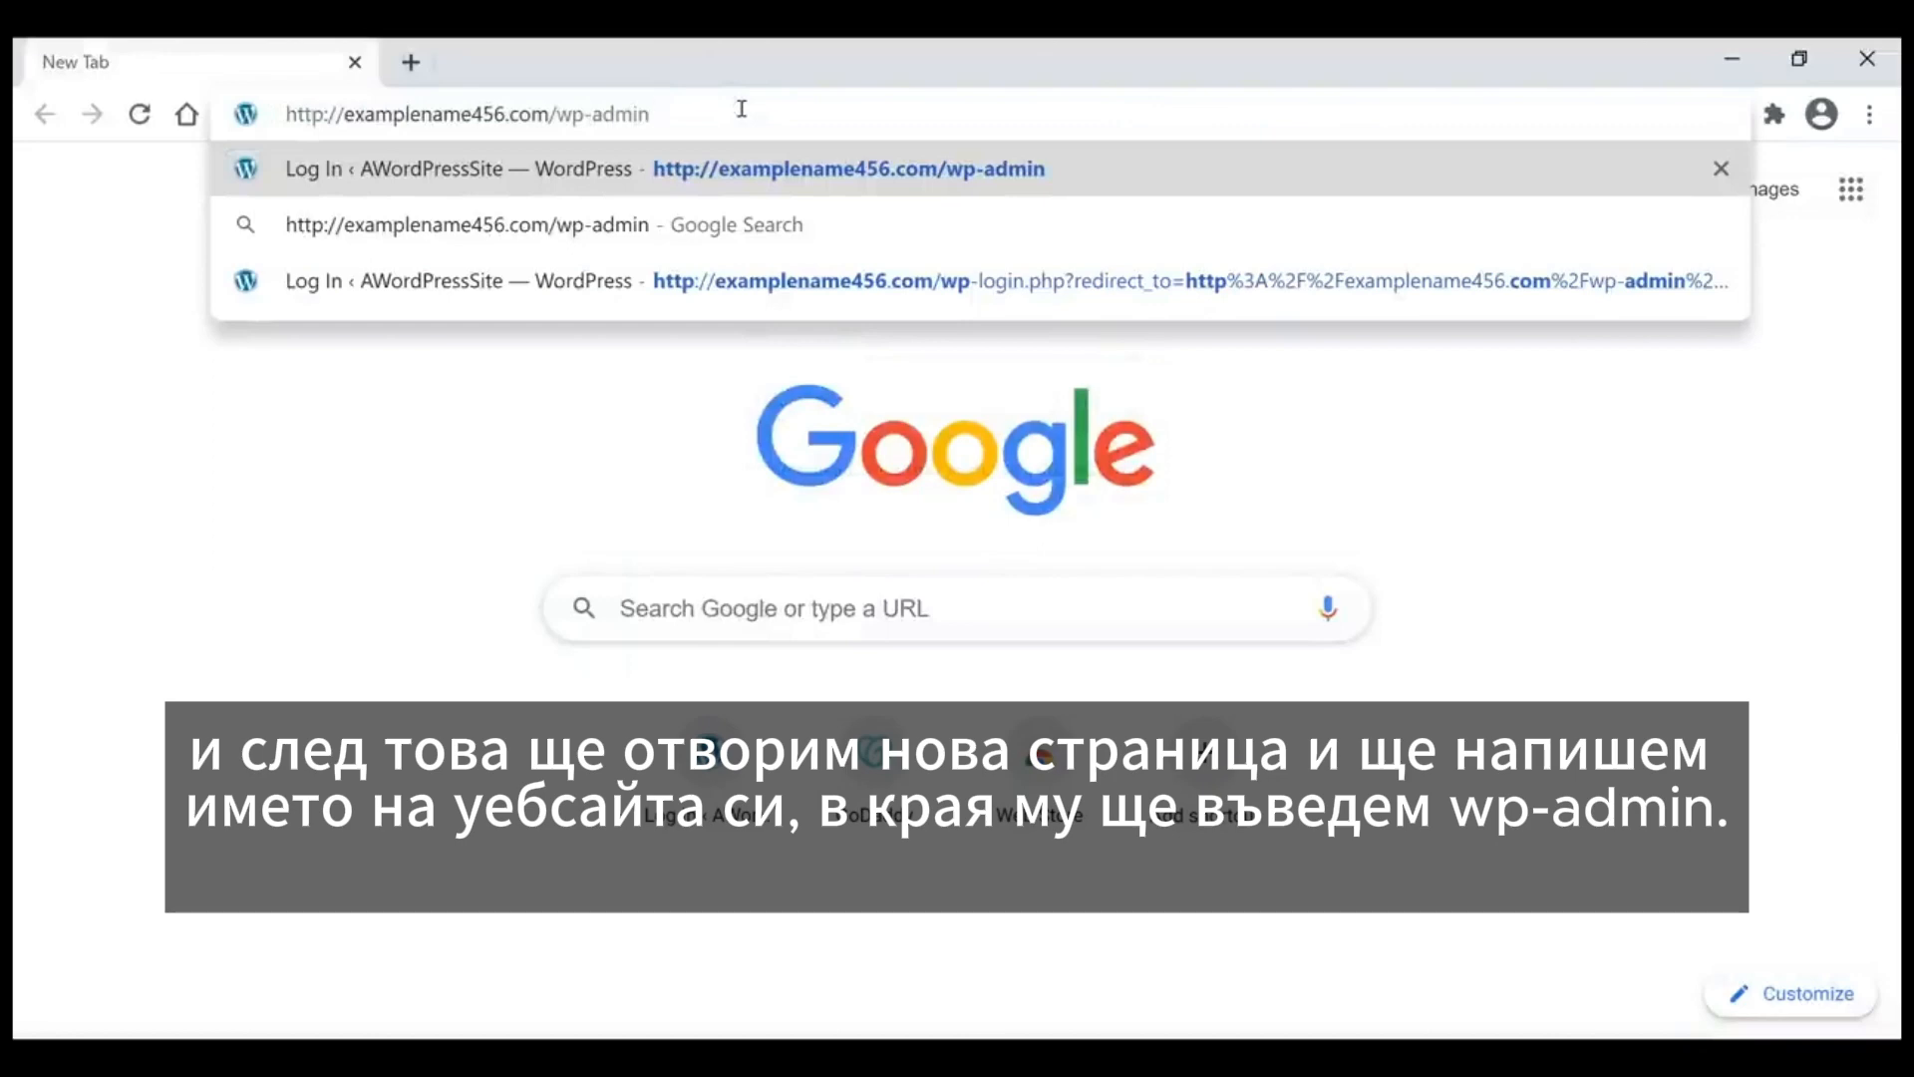
left_click_drag(650, 114, 549, 115)
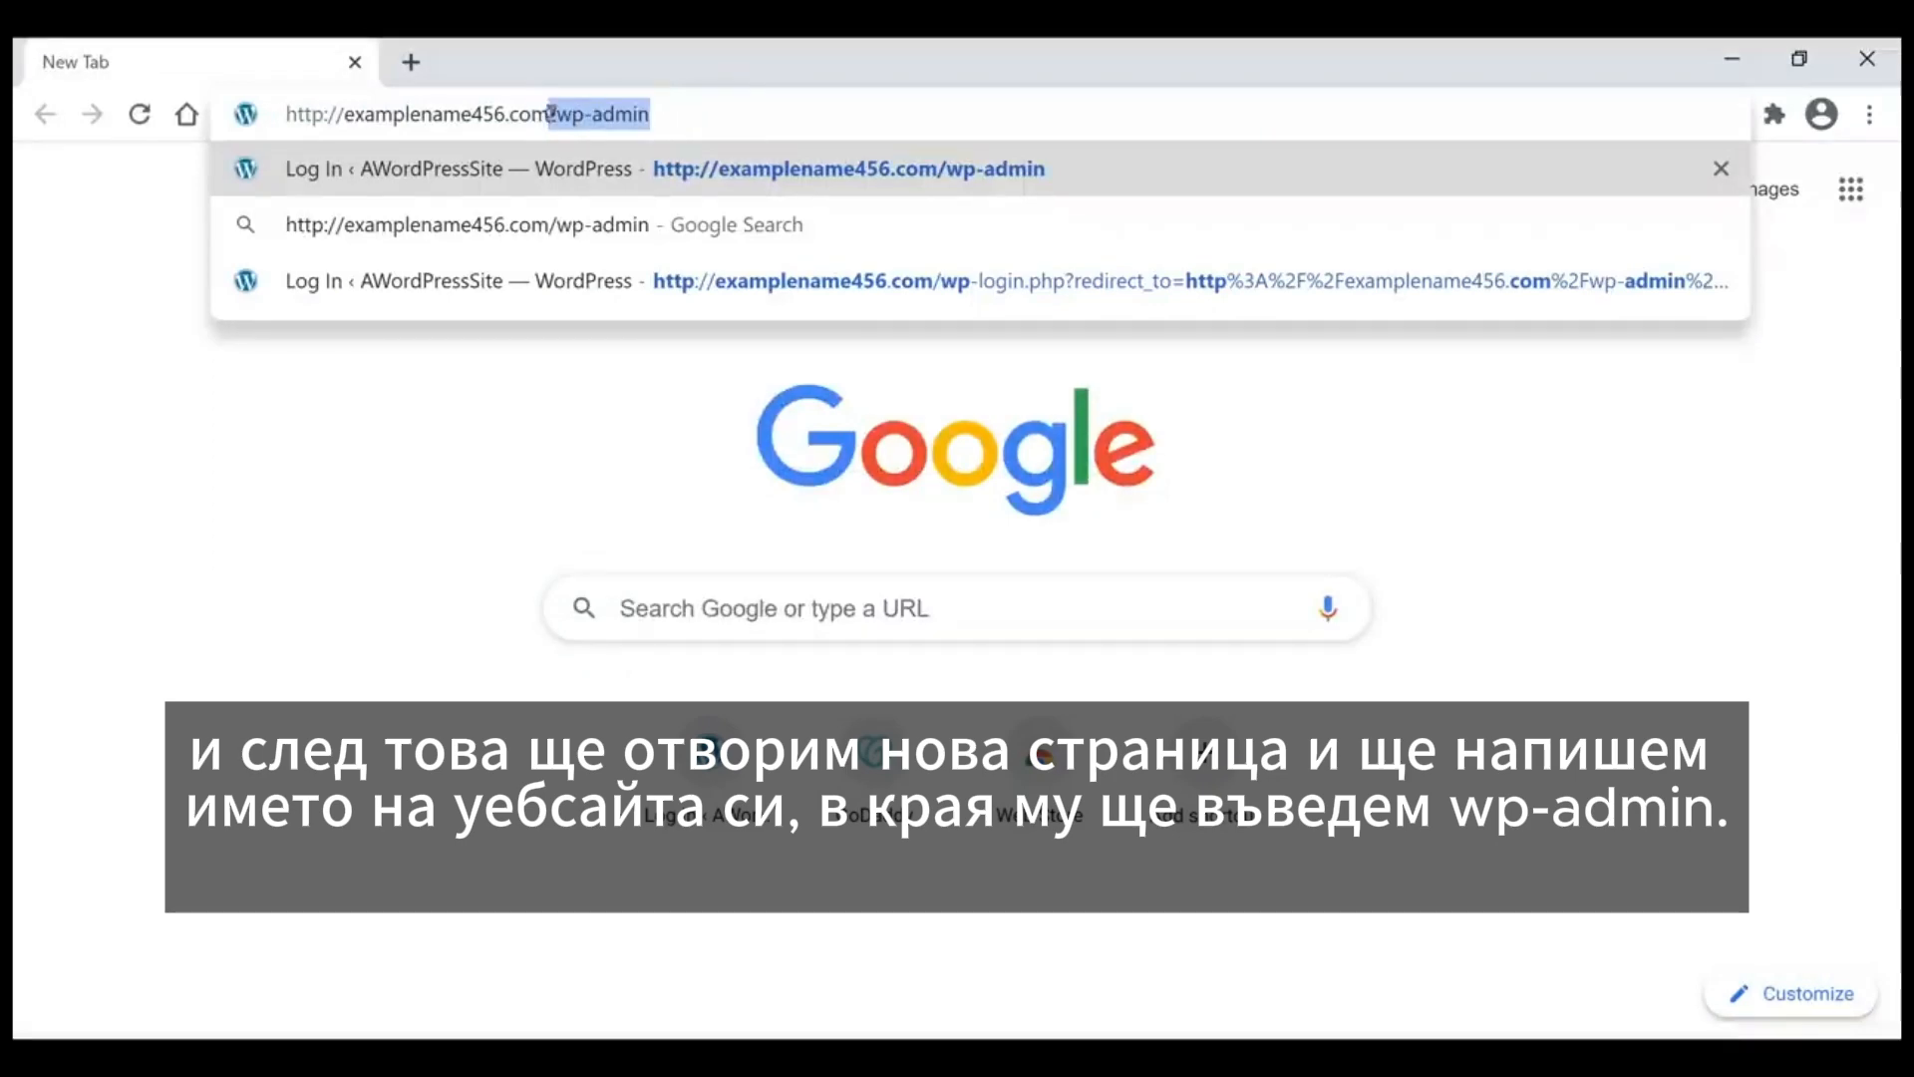
left_click(717, 117)
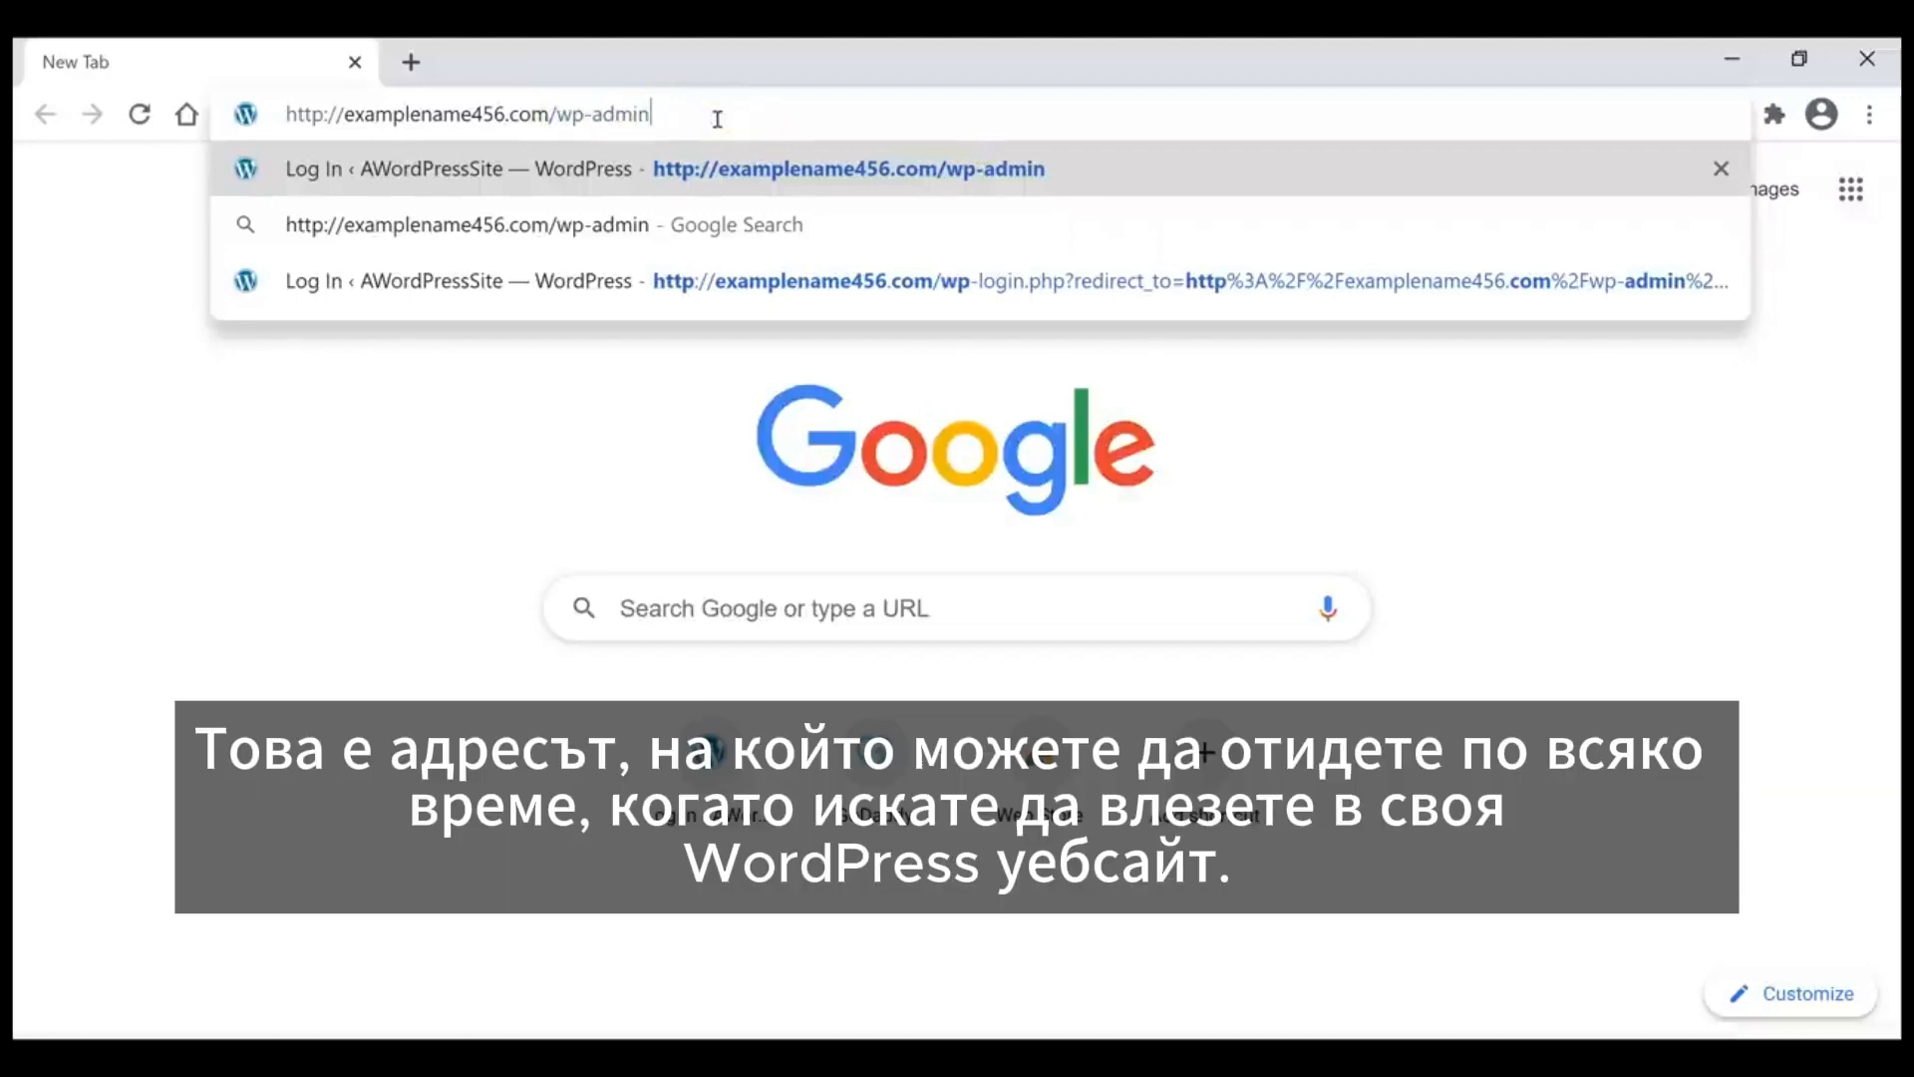
key("Return")
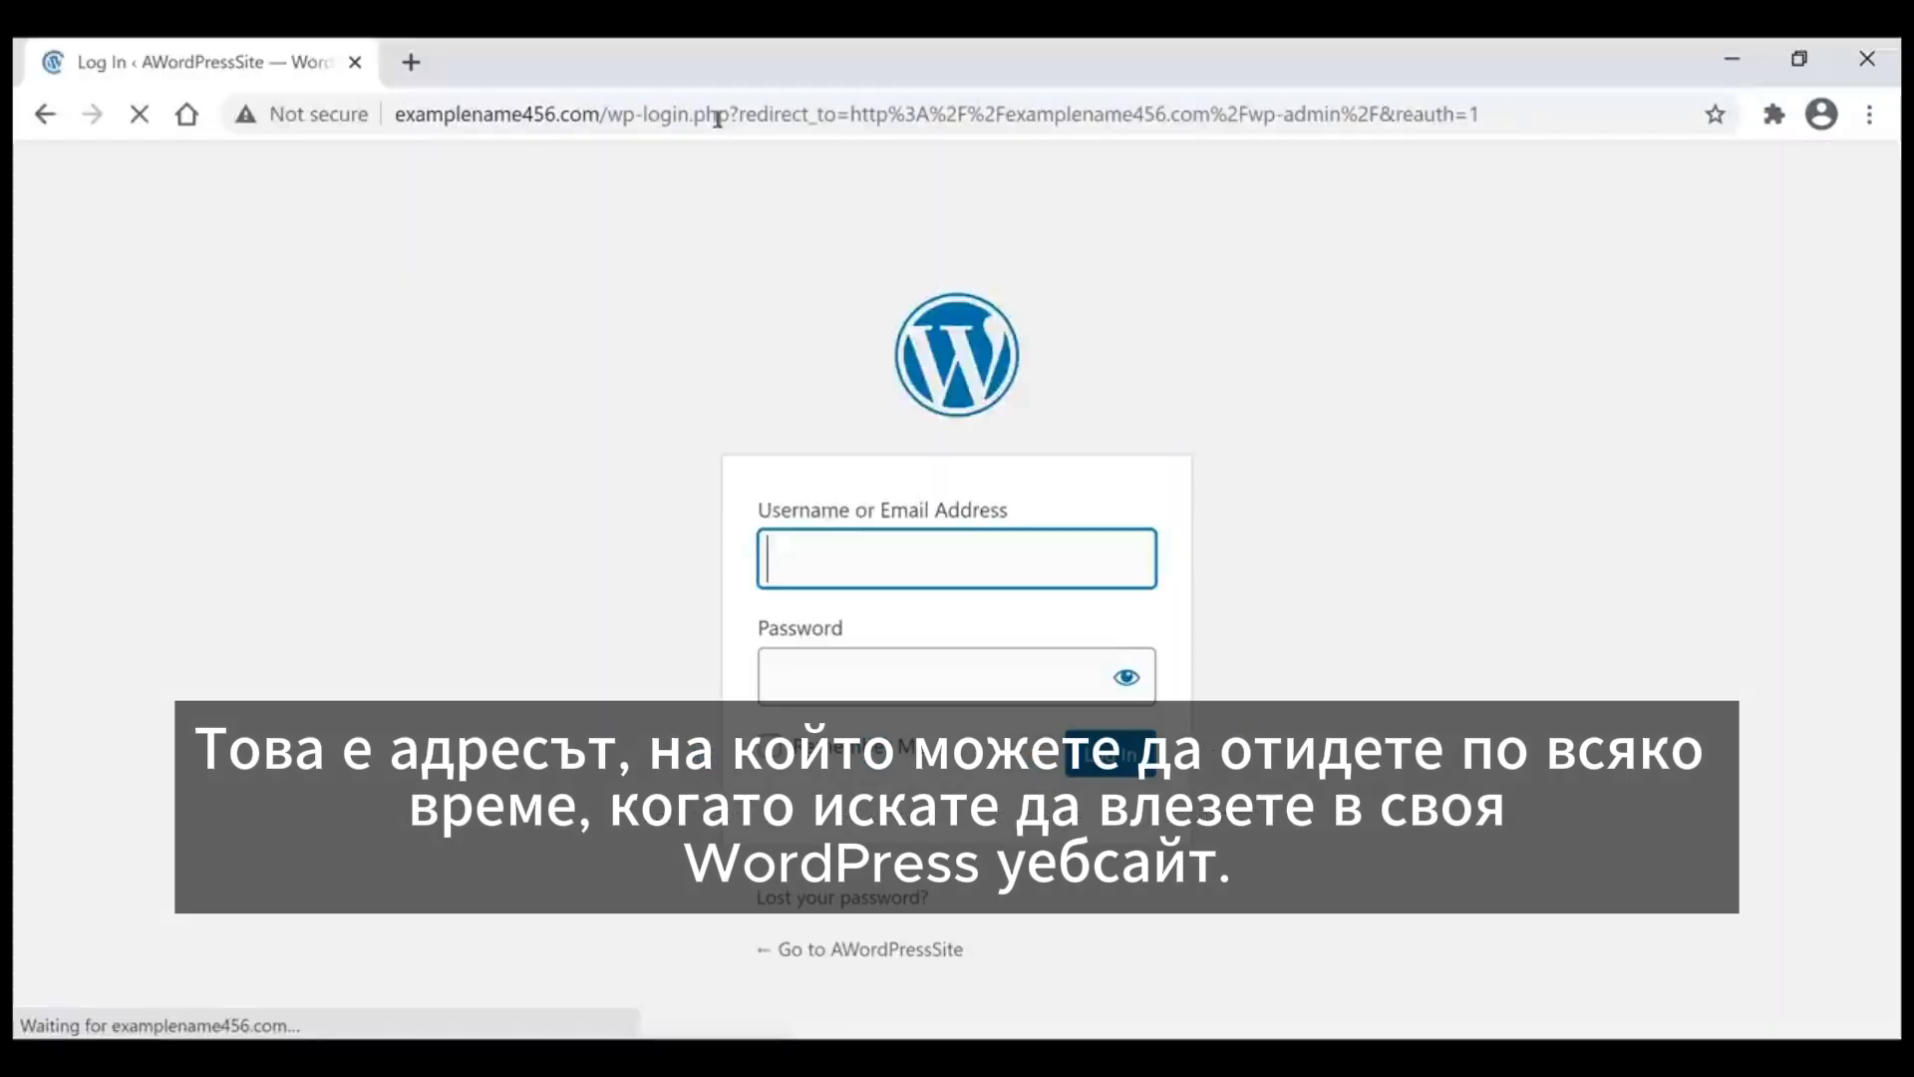
Step: Log in to WordPress with the site's username and password
left_click(983, 663)
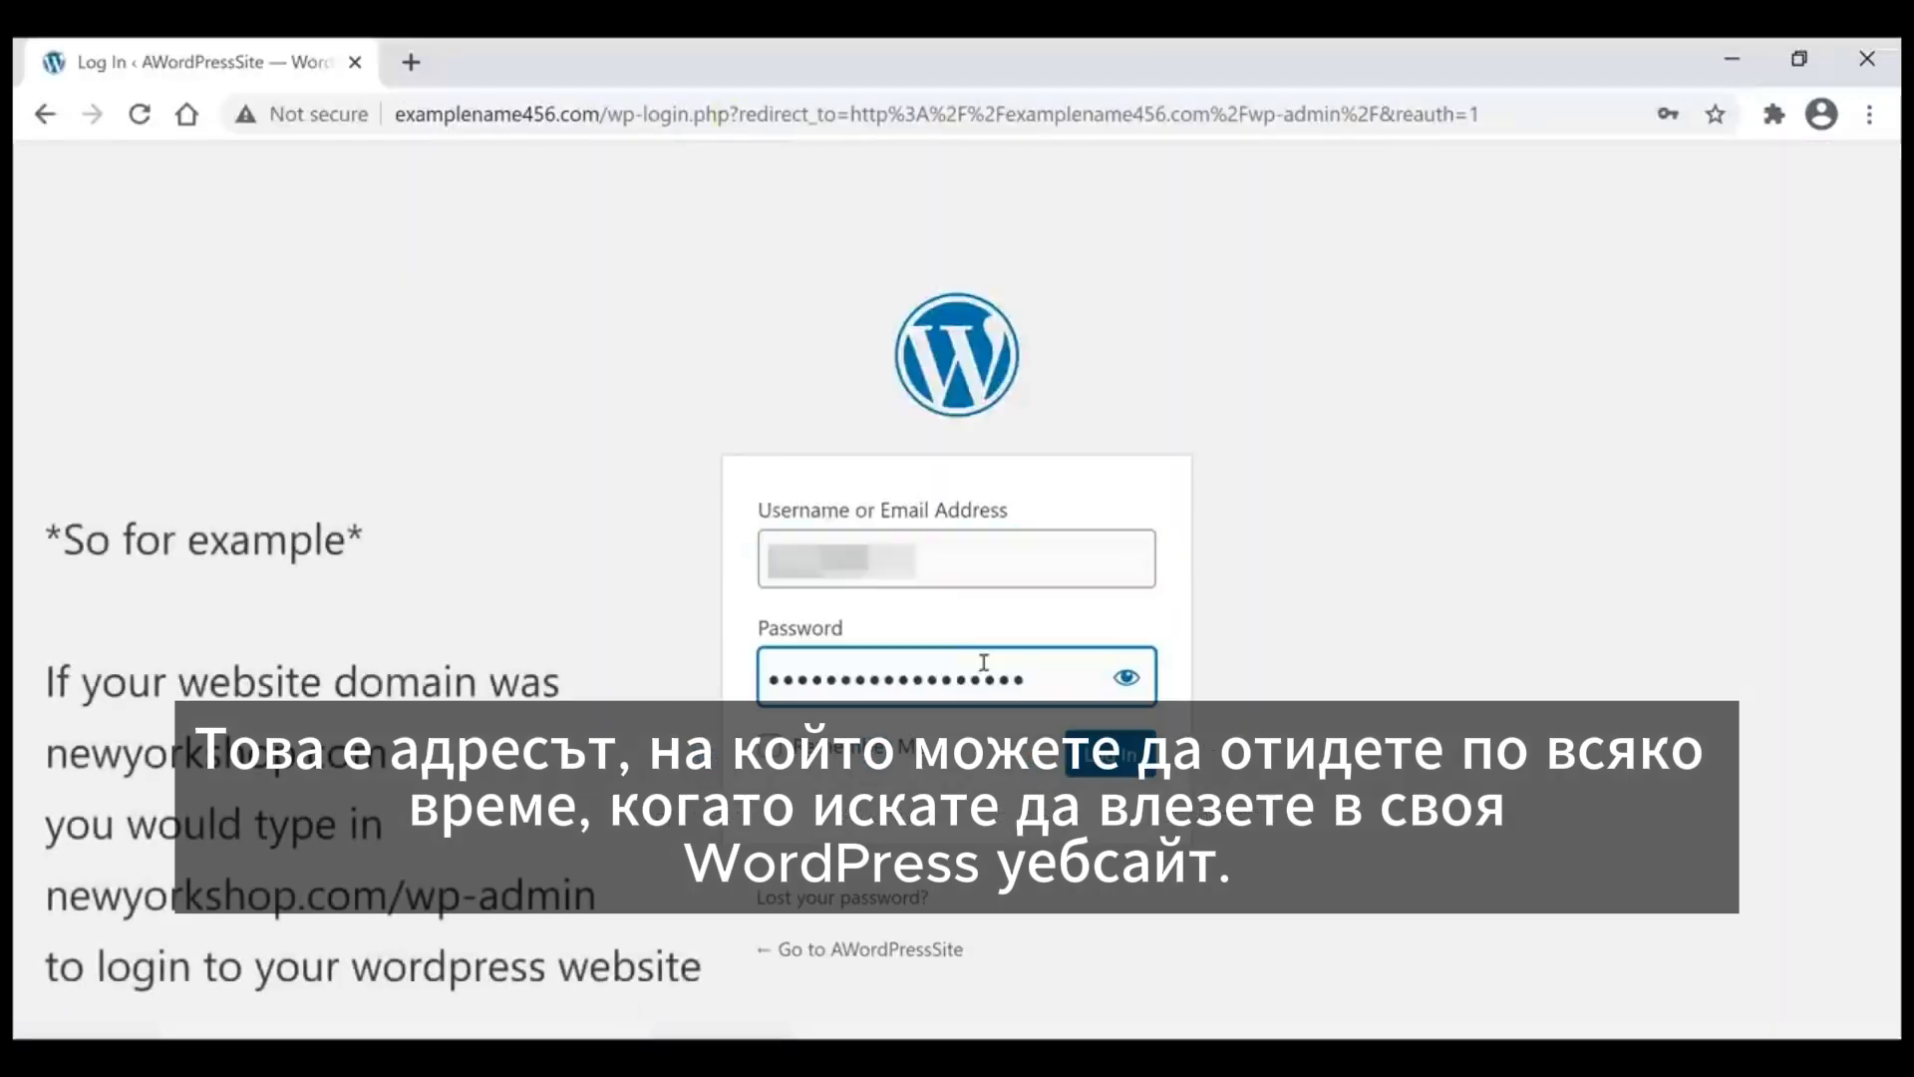
type("•")
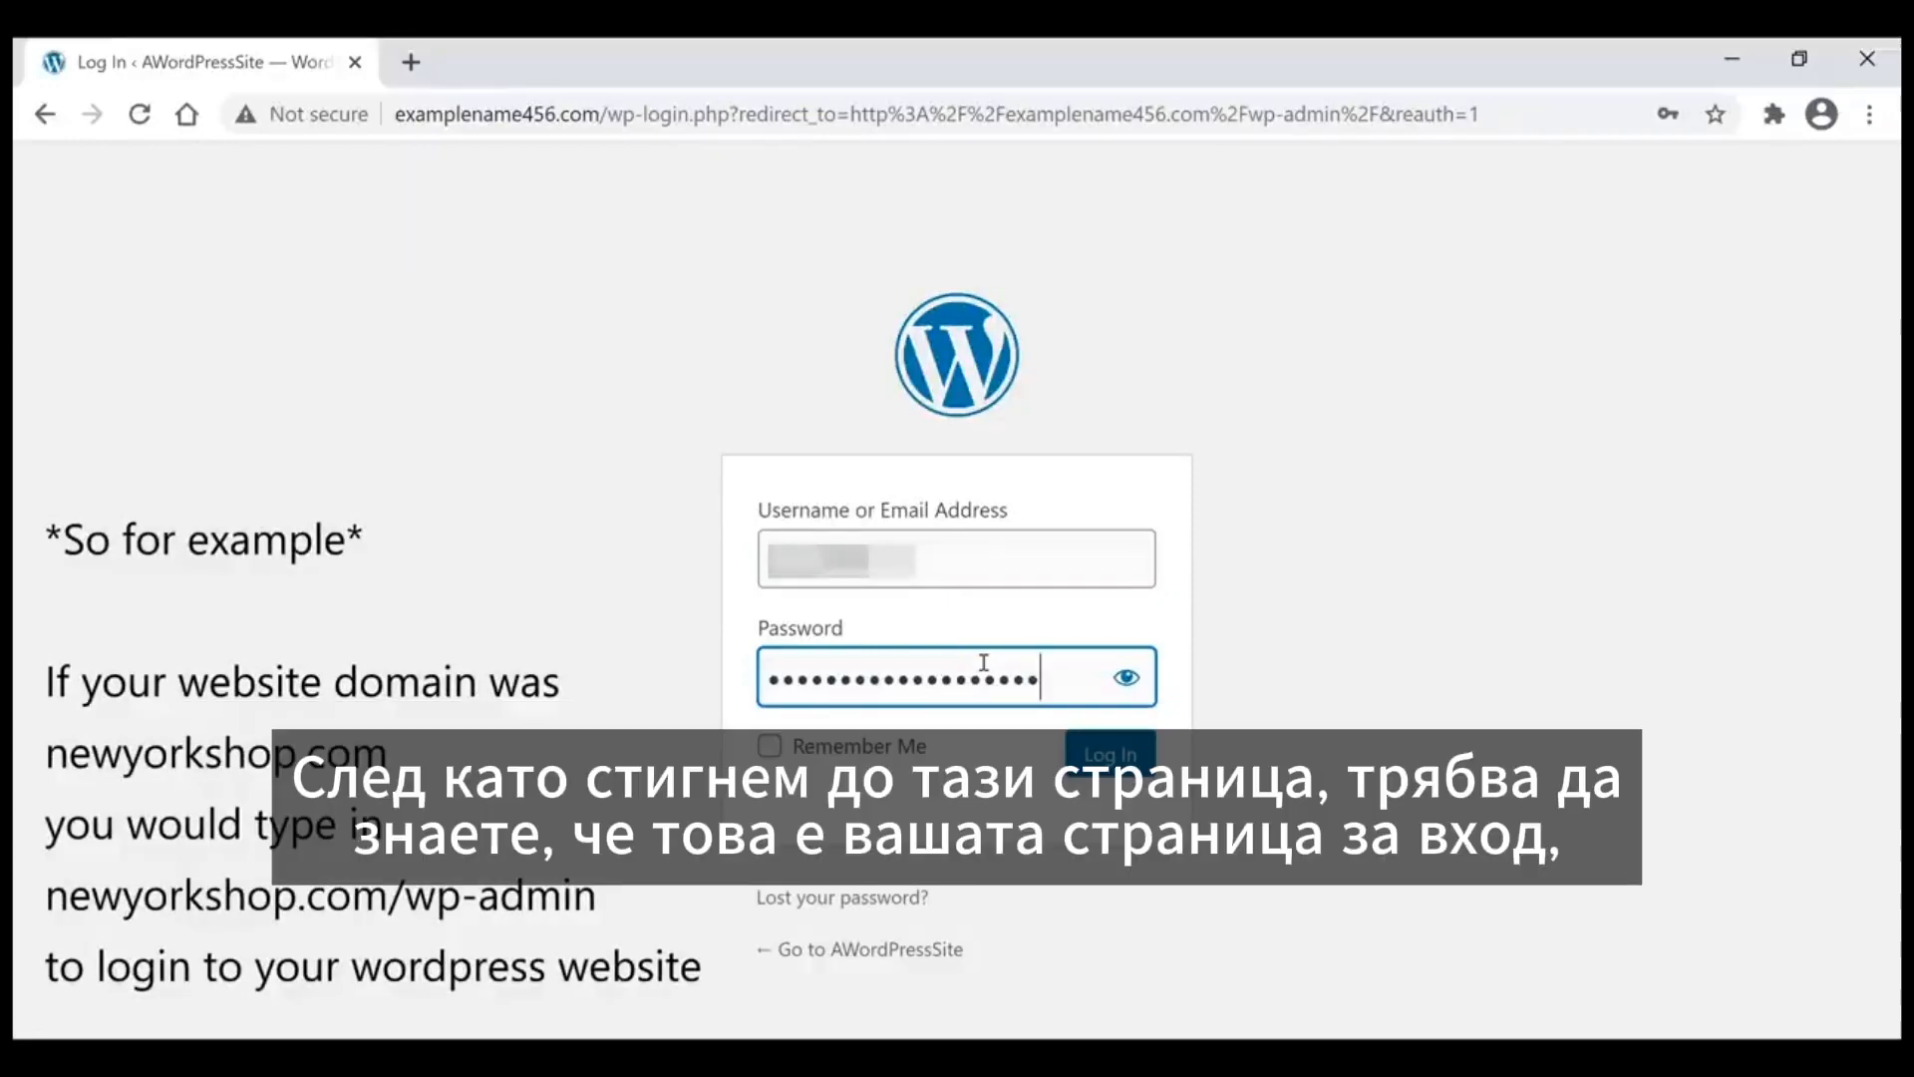
type("•")
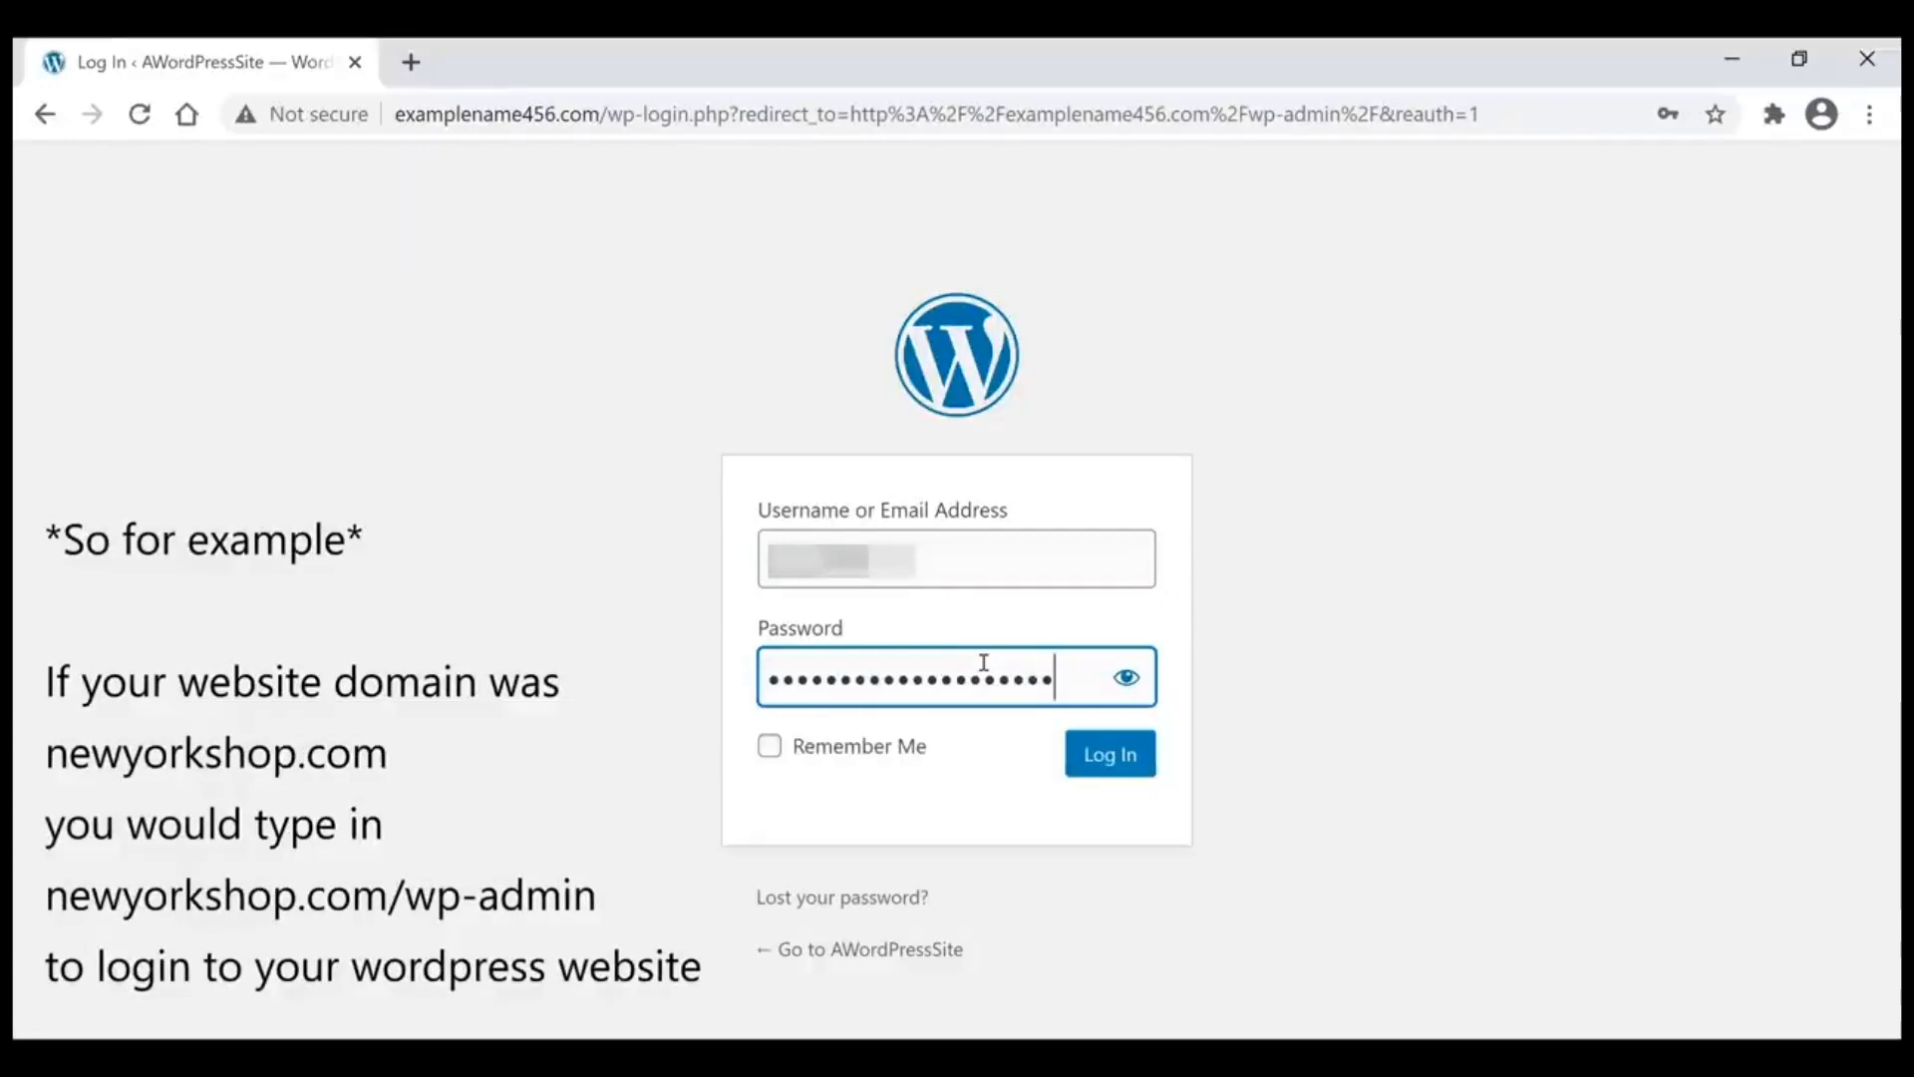
type("••")
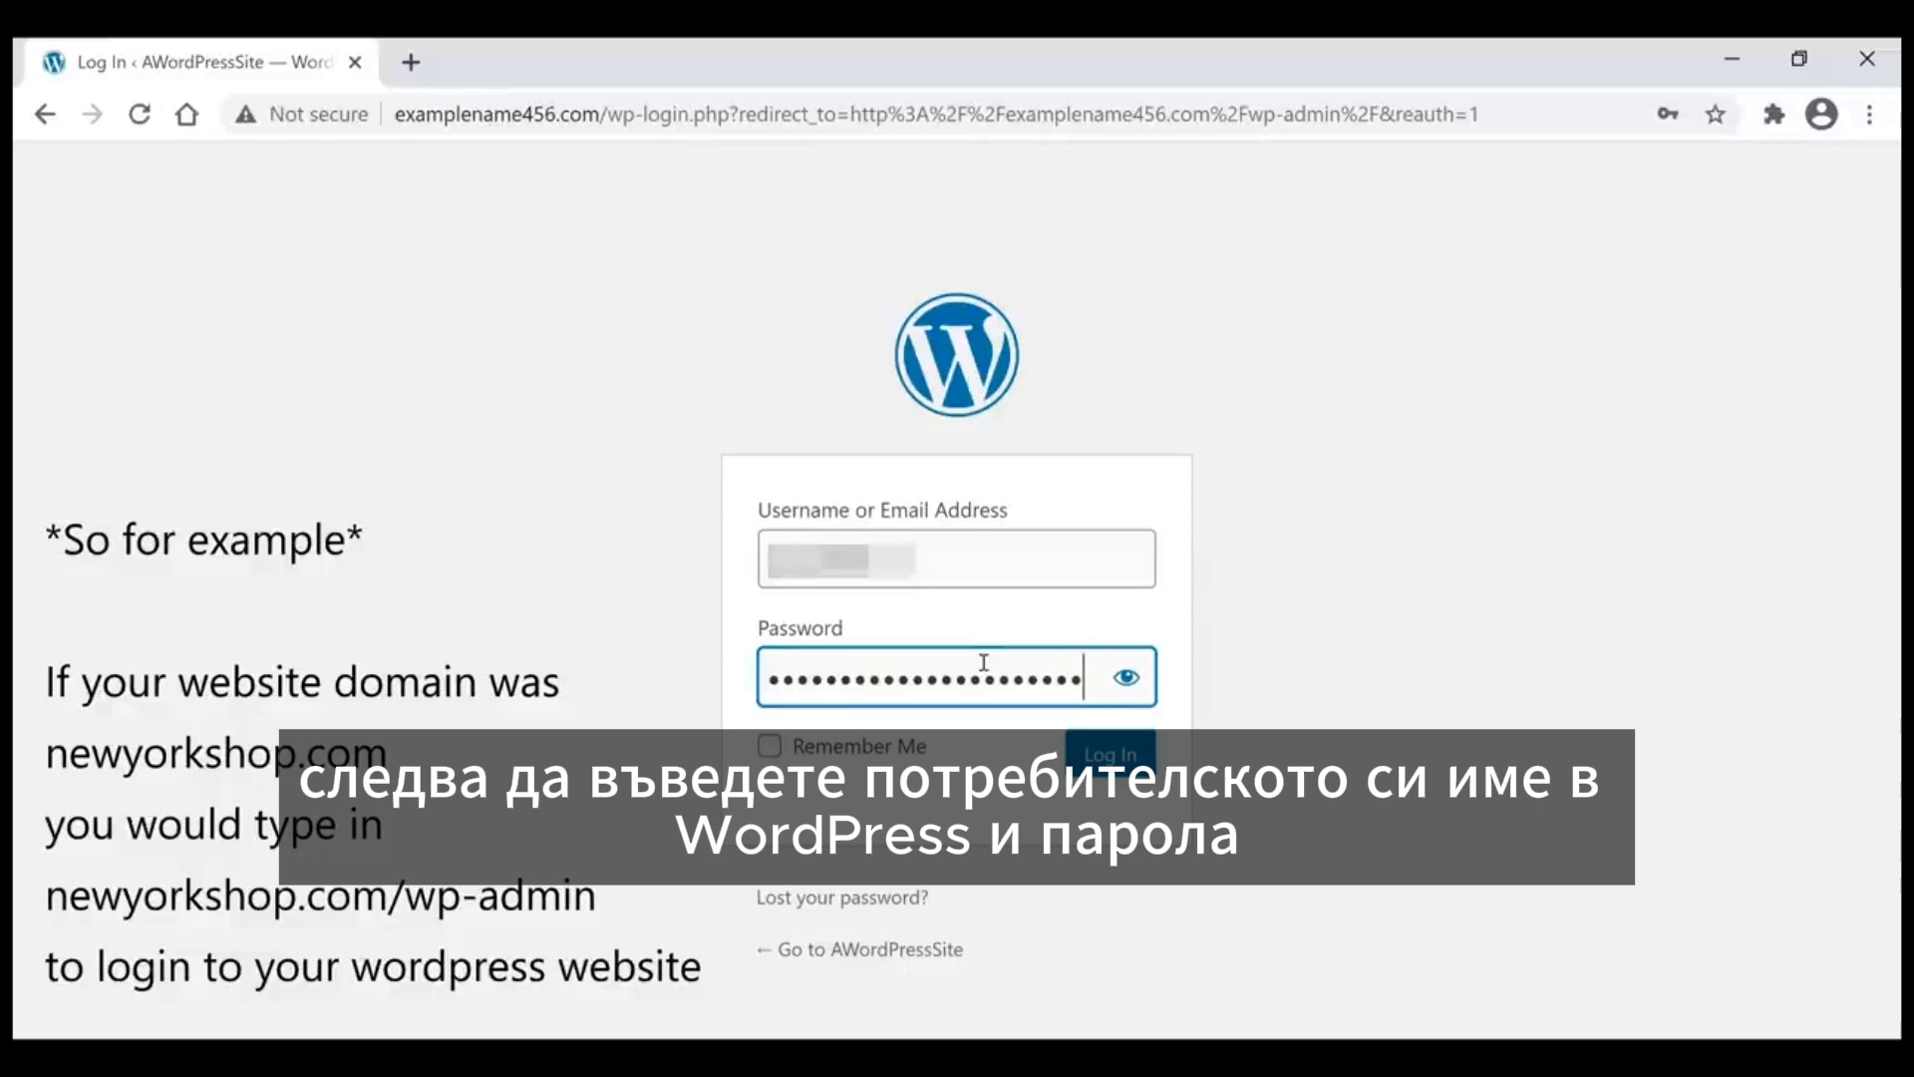
type("•")
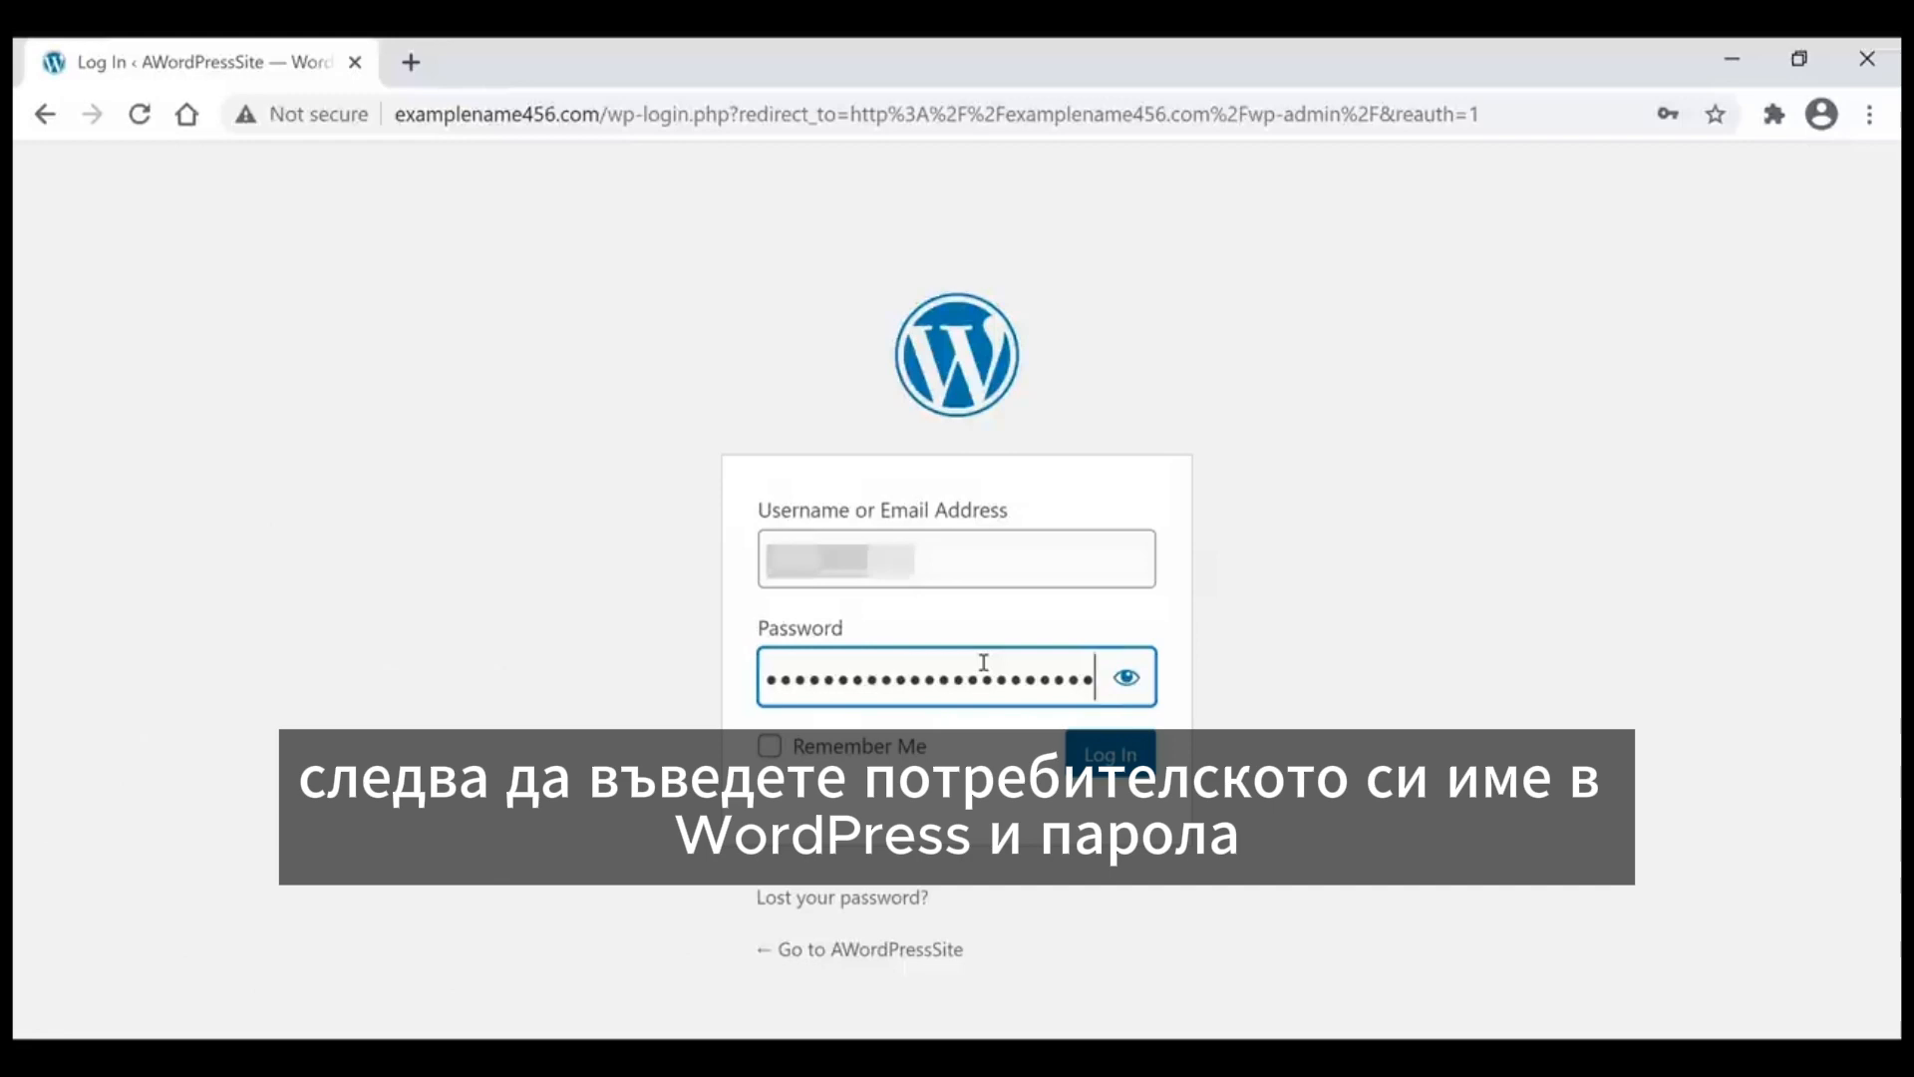
key("Return")
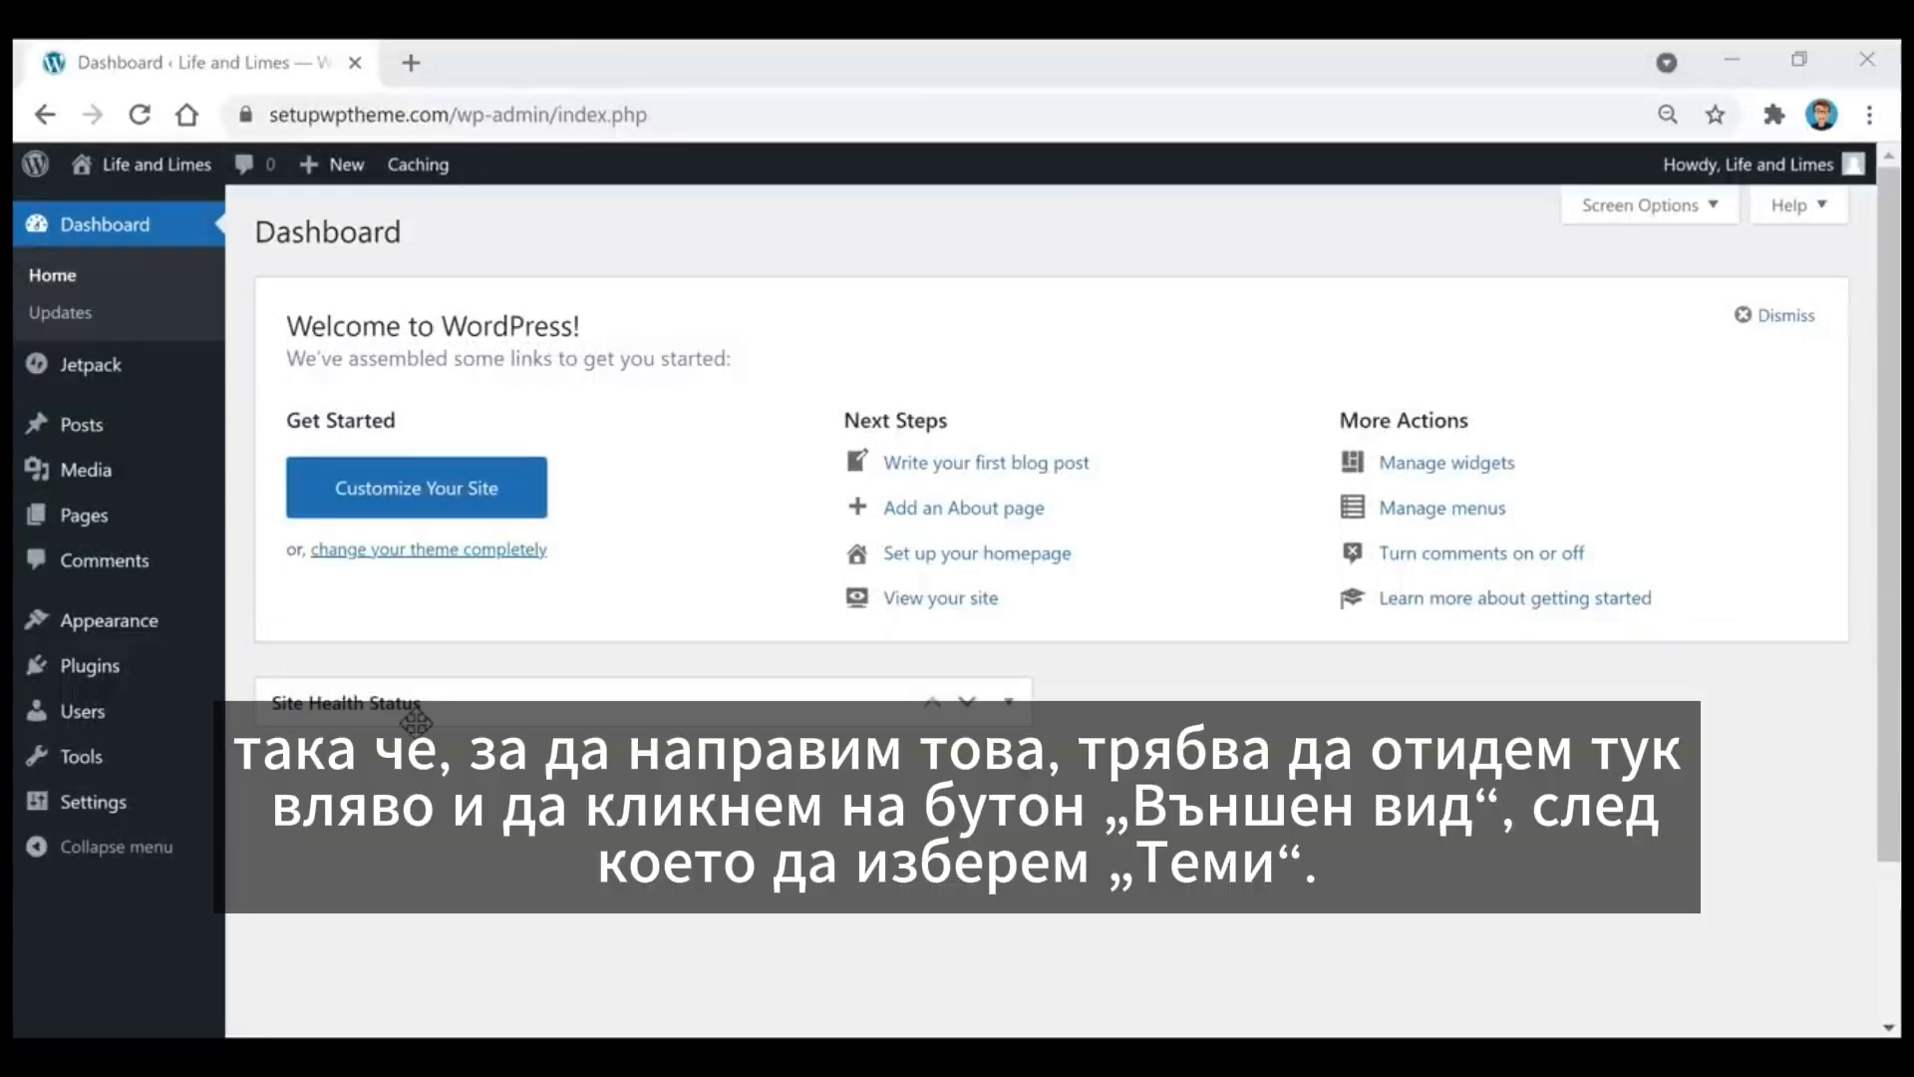
Step: Go to the site's themes and open the page for adding new ones
mouse_move(88, 626)
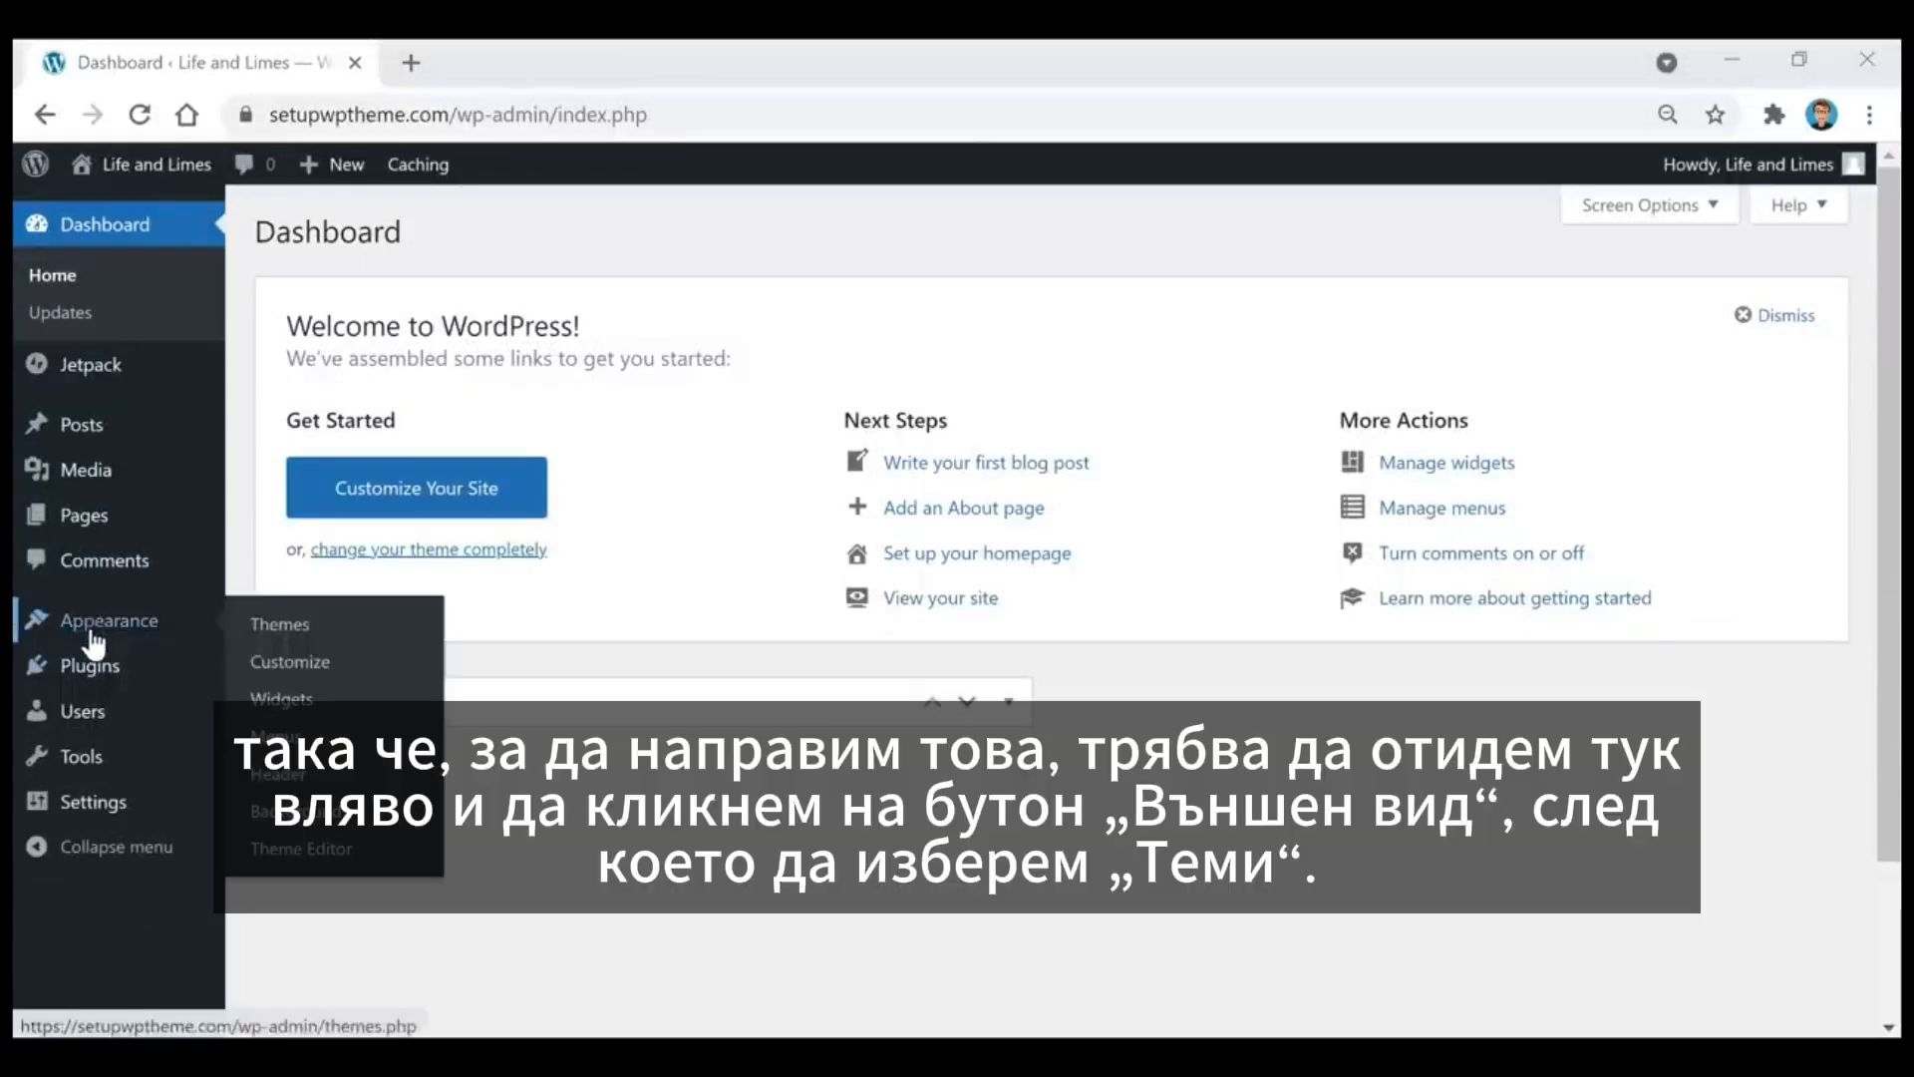
left_click(290, 634)
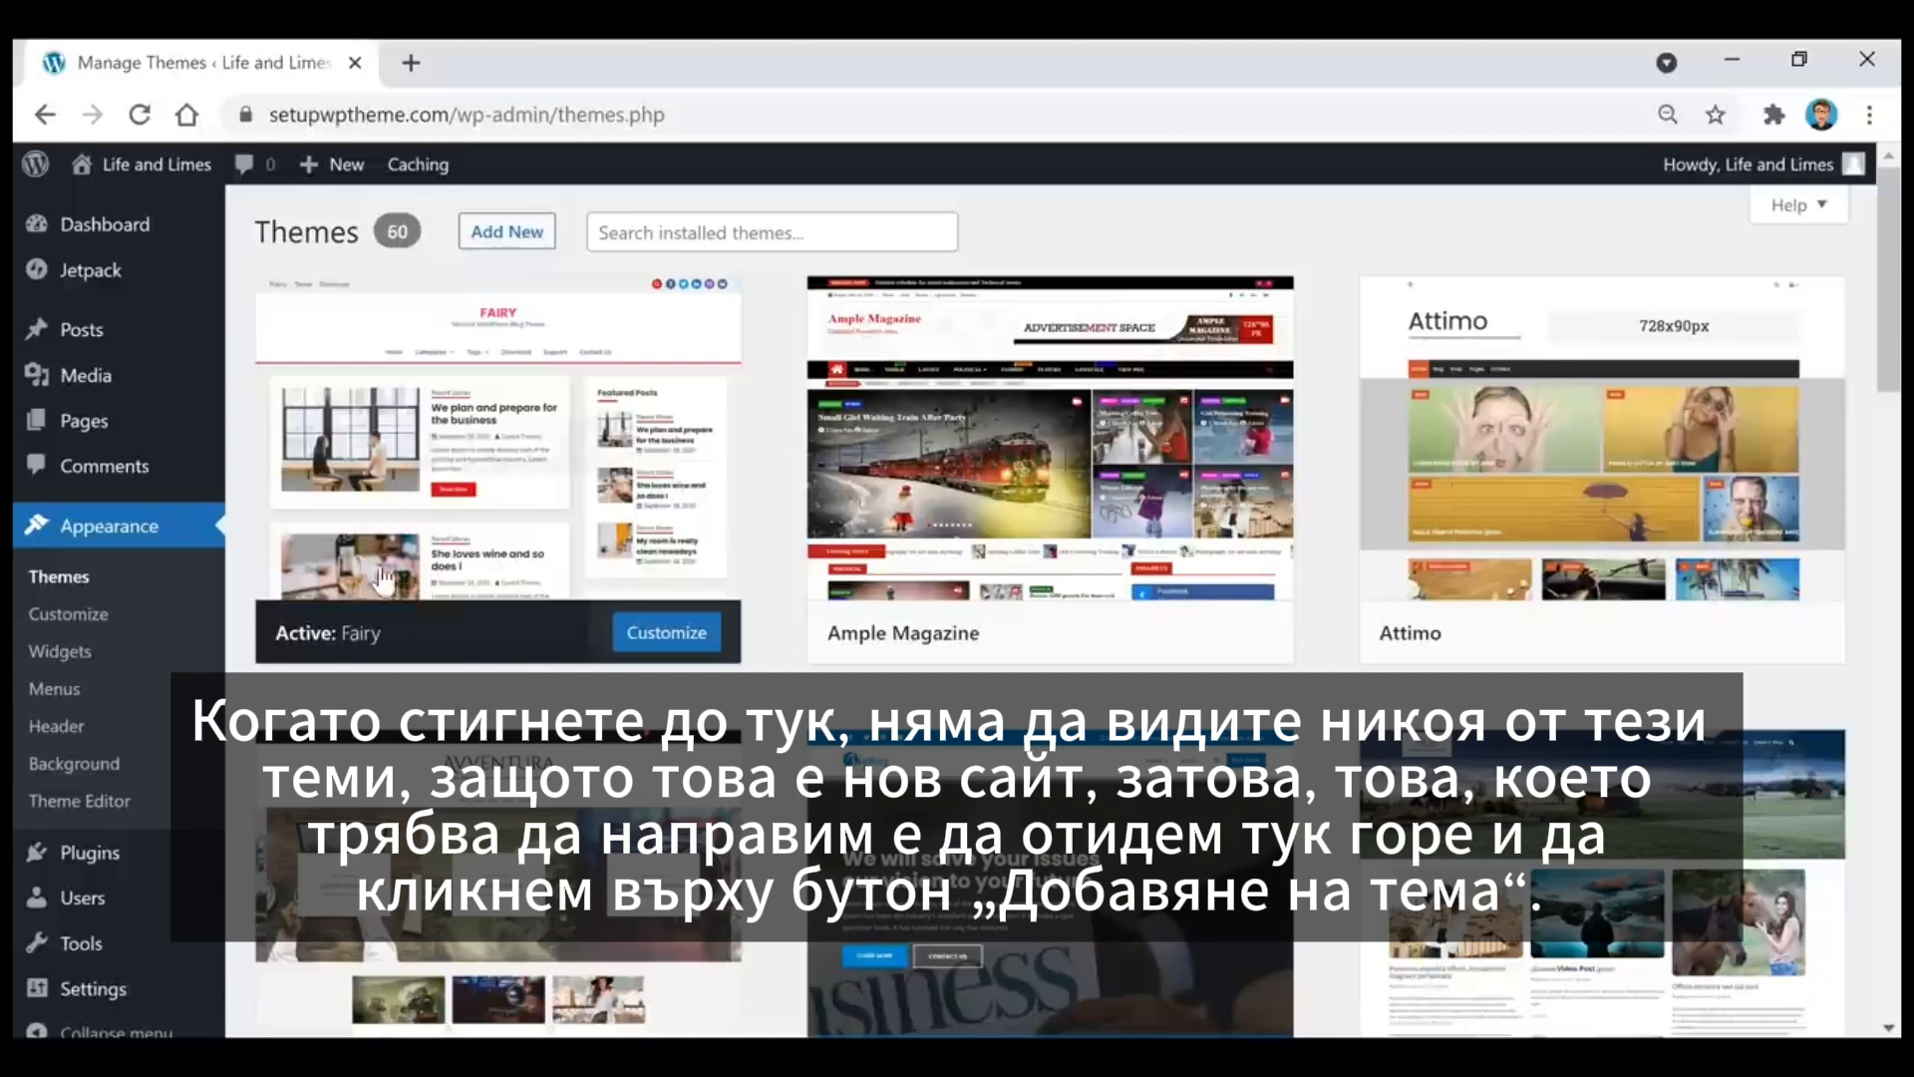
left_click(503, 239)
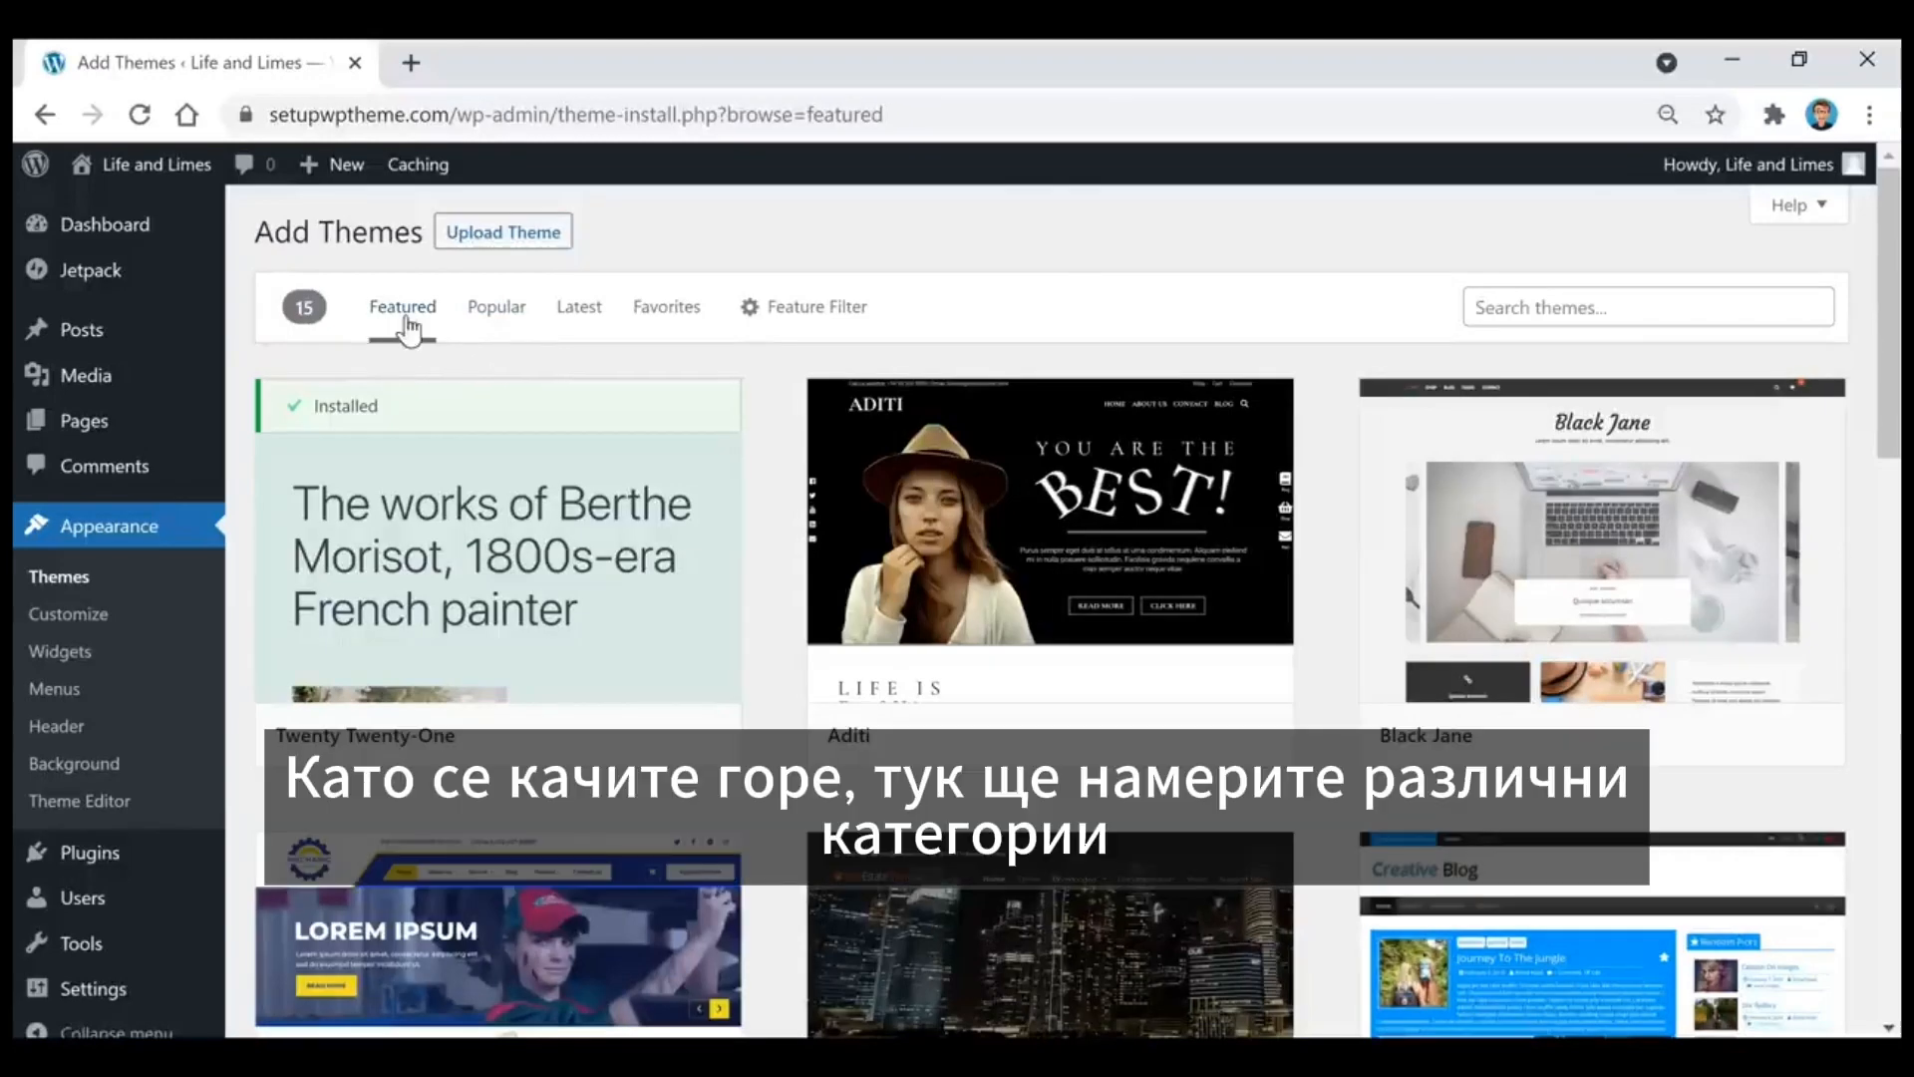
Step: Browse the popular and latest themes in the theme directory and view the feature filter options
left_click(496, 317)
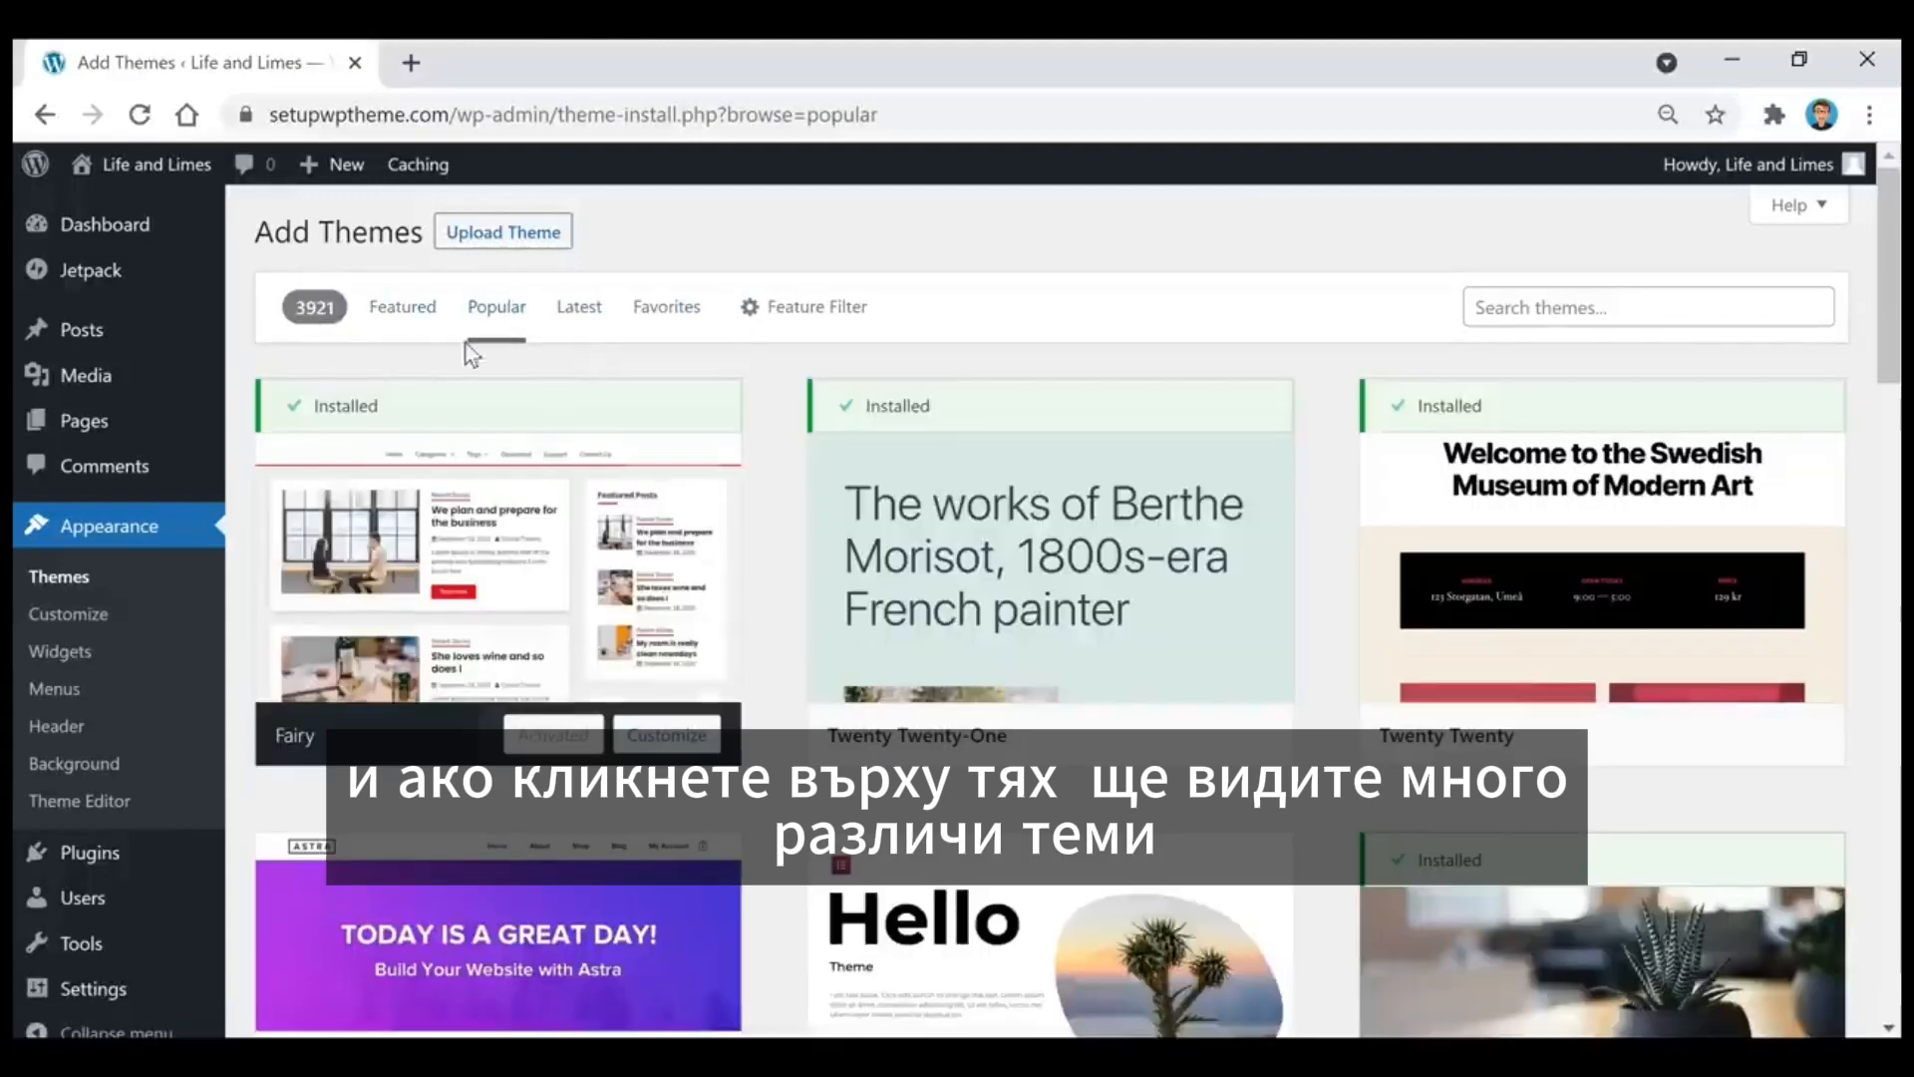
left_click(572, 318)
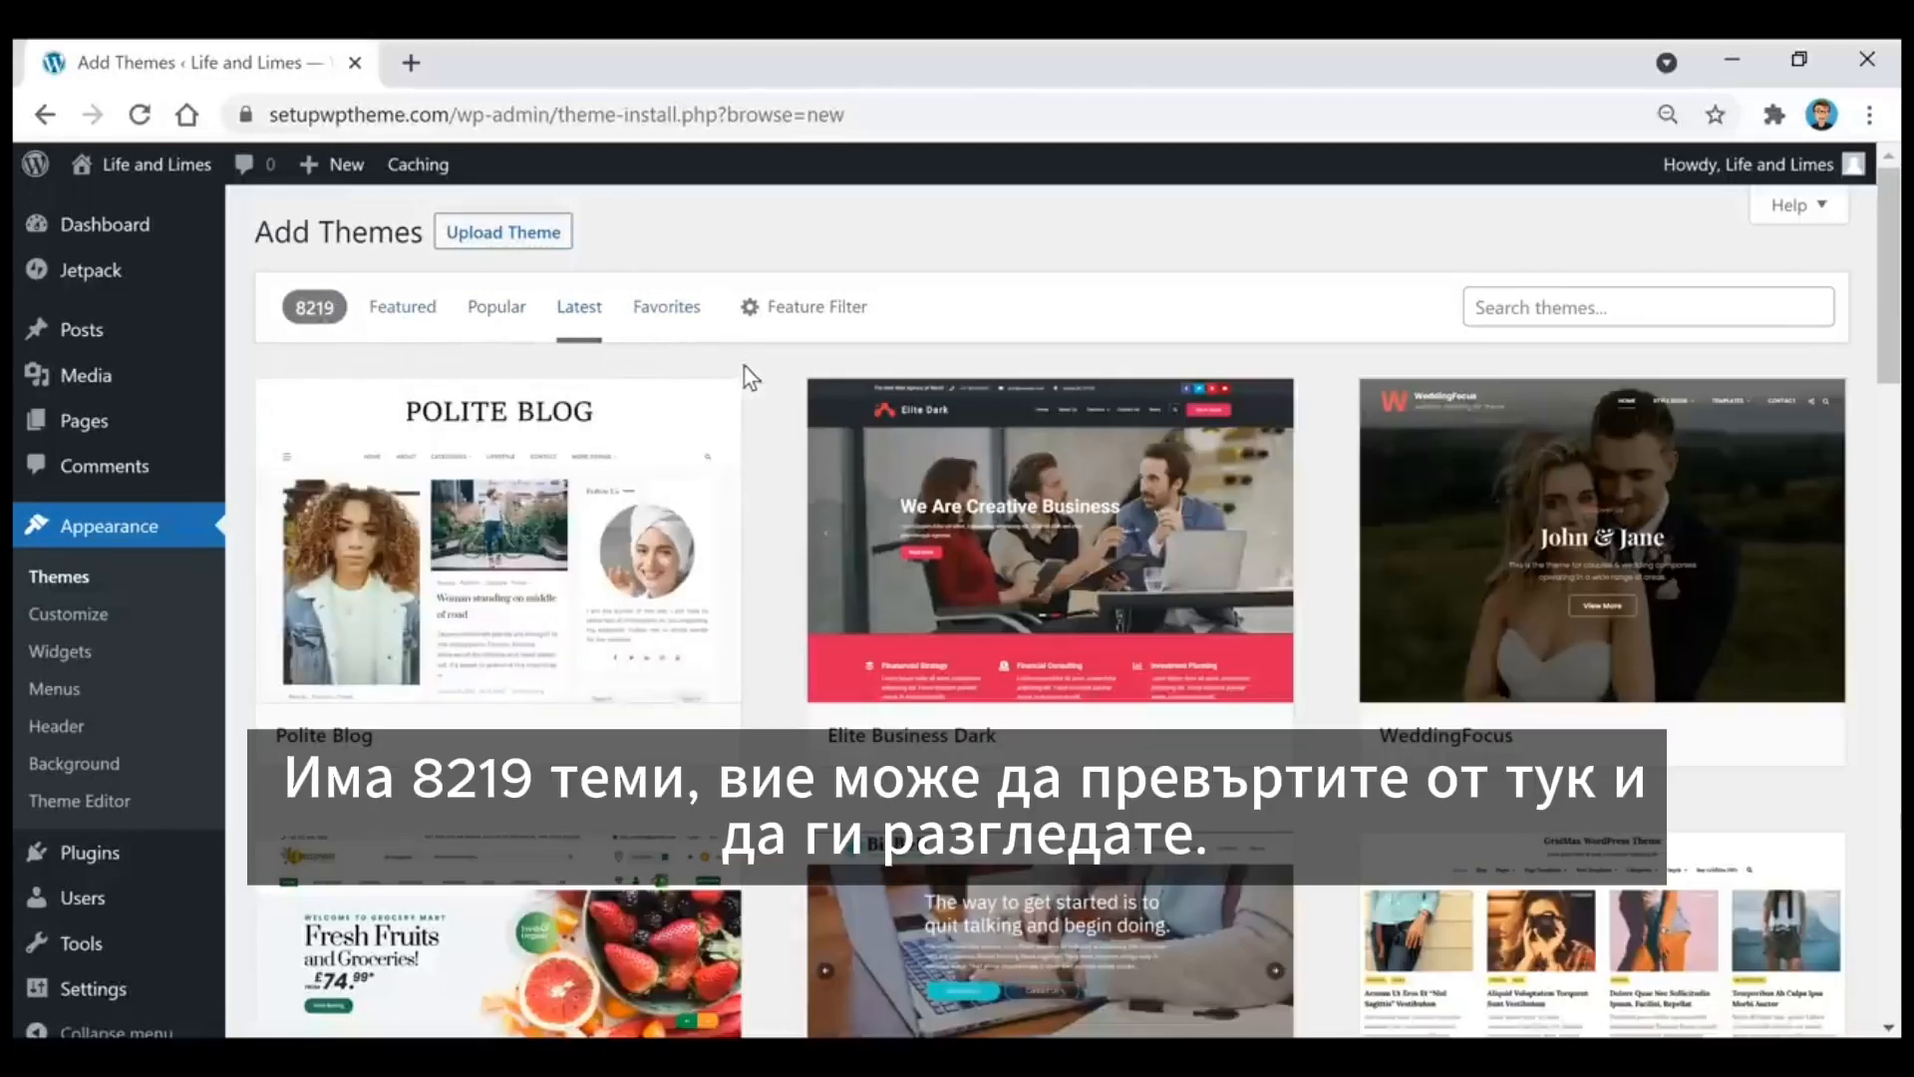
scroll(750, 384, "down", 6)
scroll(764, 414, "down", 8)
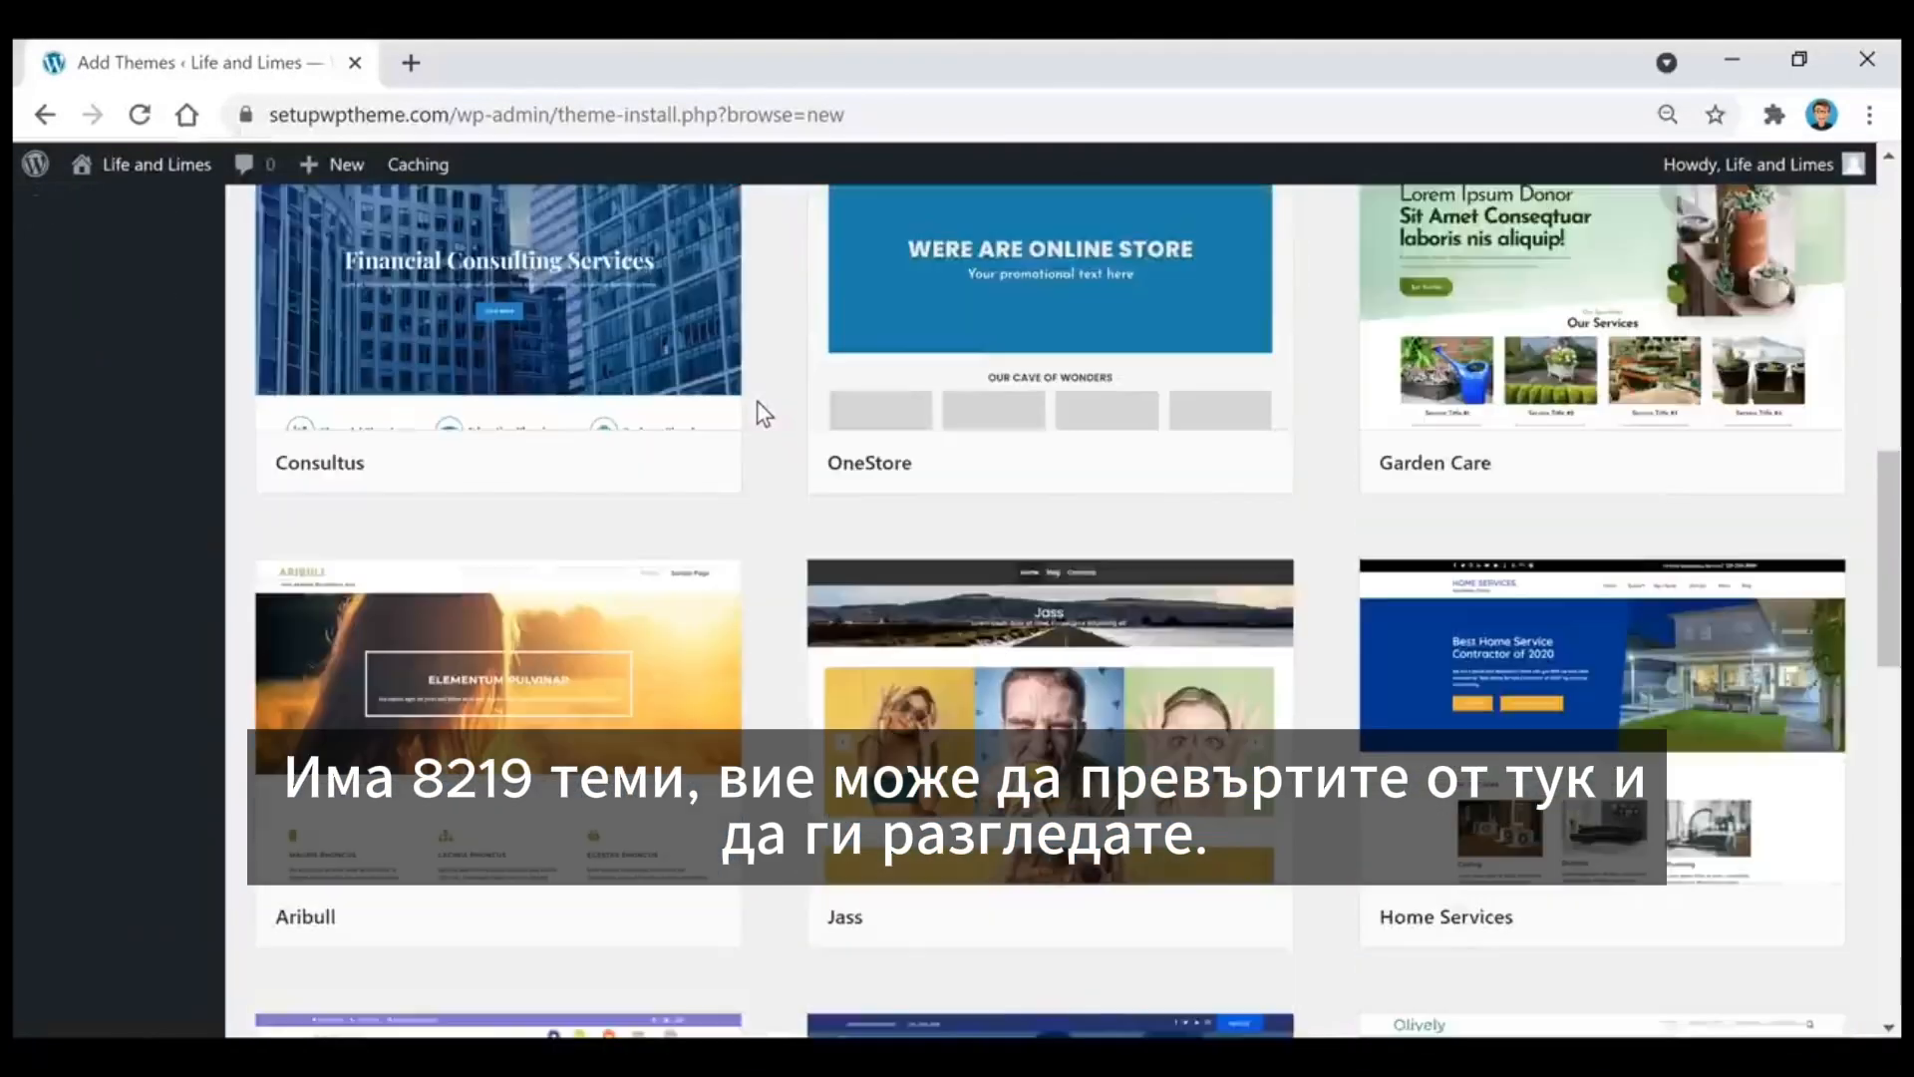
scroll(764, 414, "down", 10)
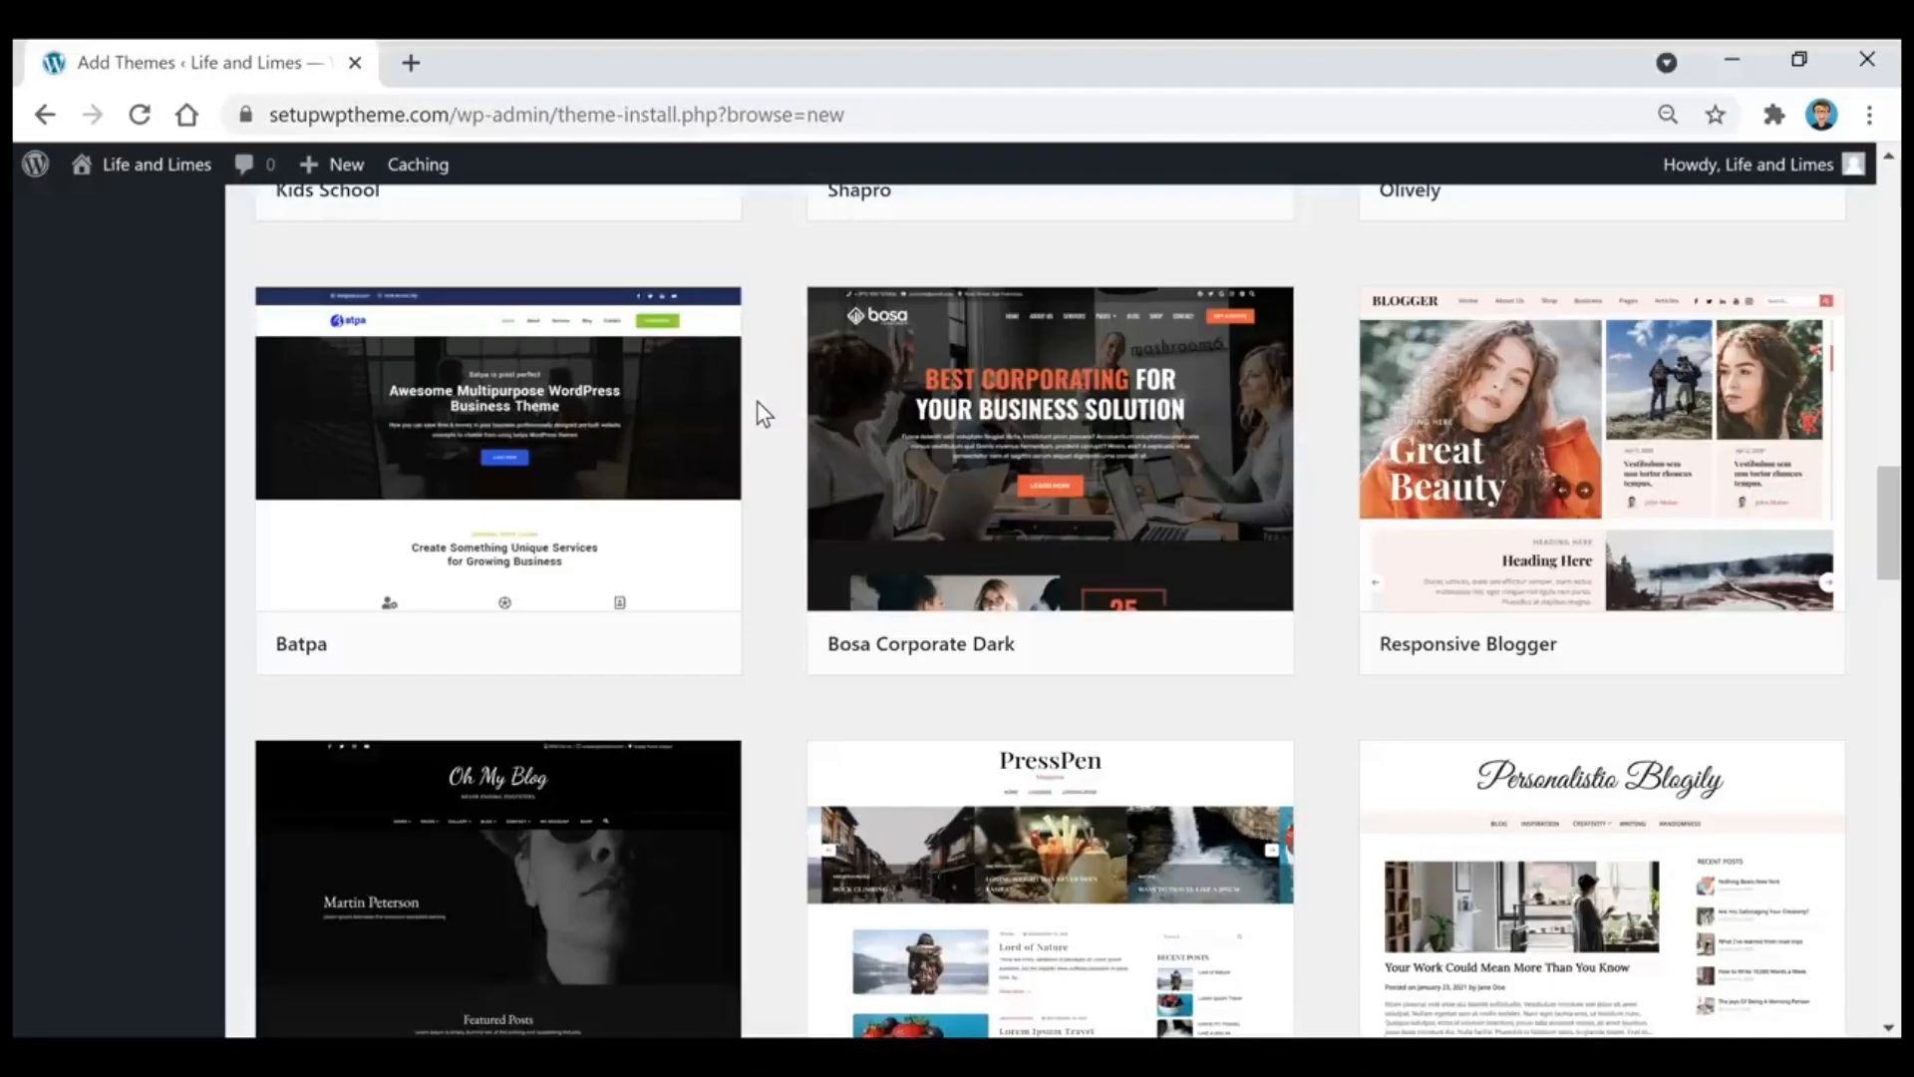
scroll(755, 404, "down", 6)
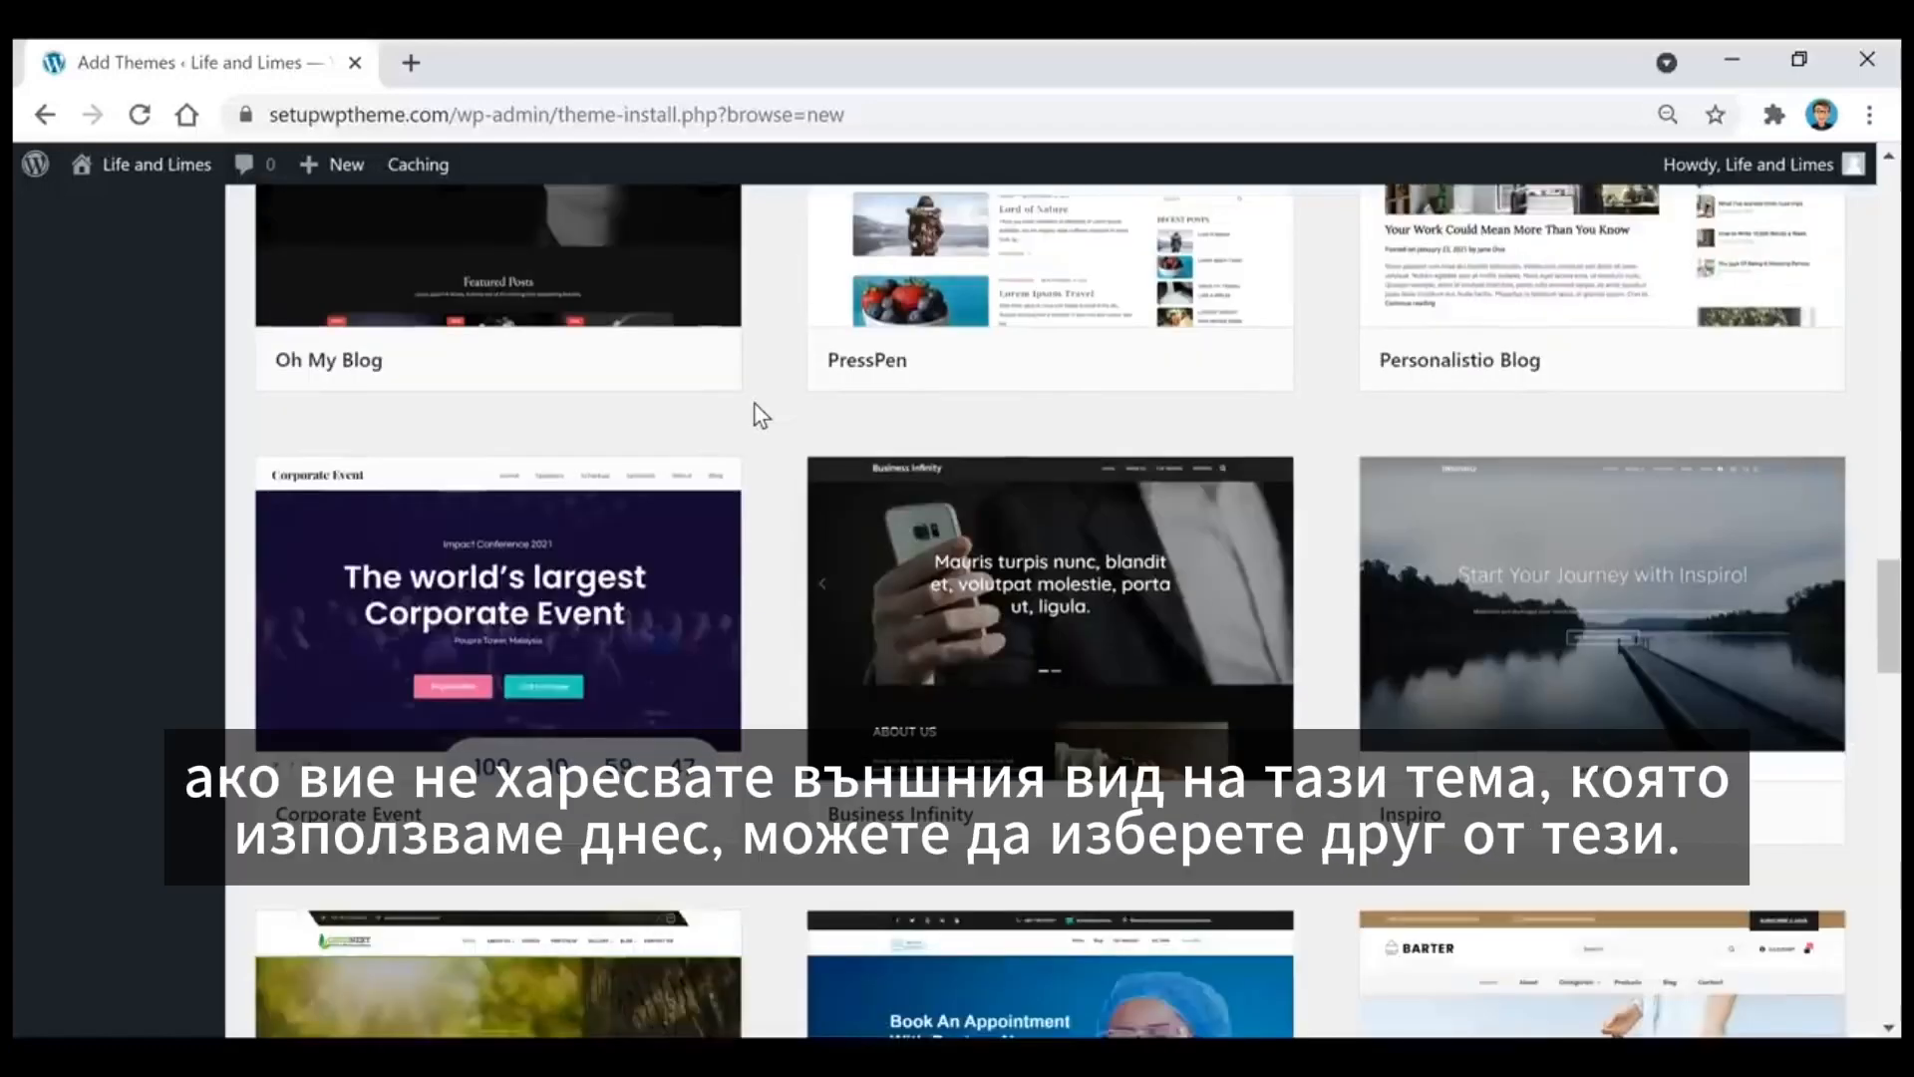
scroll(754, 404, "down", 3)
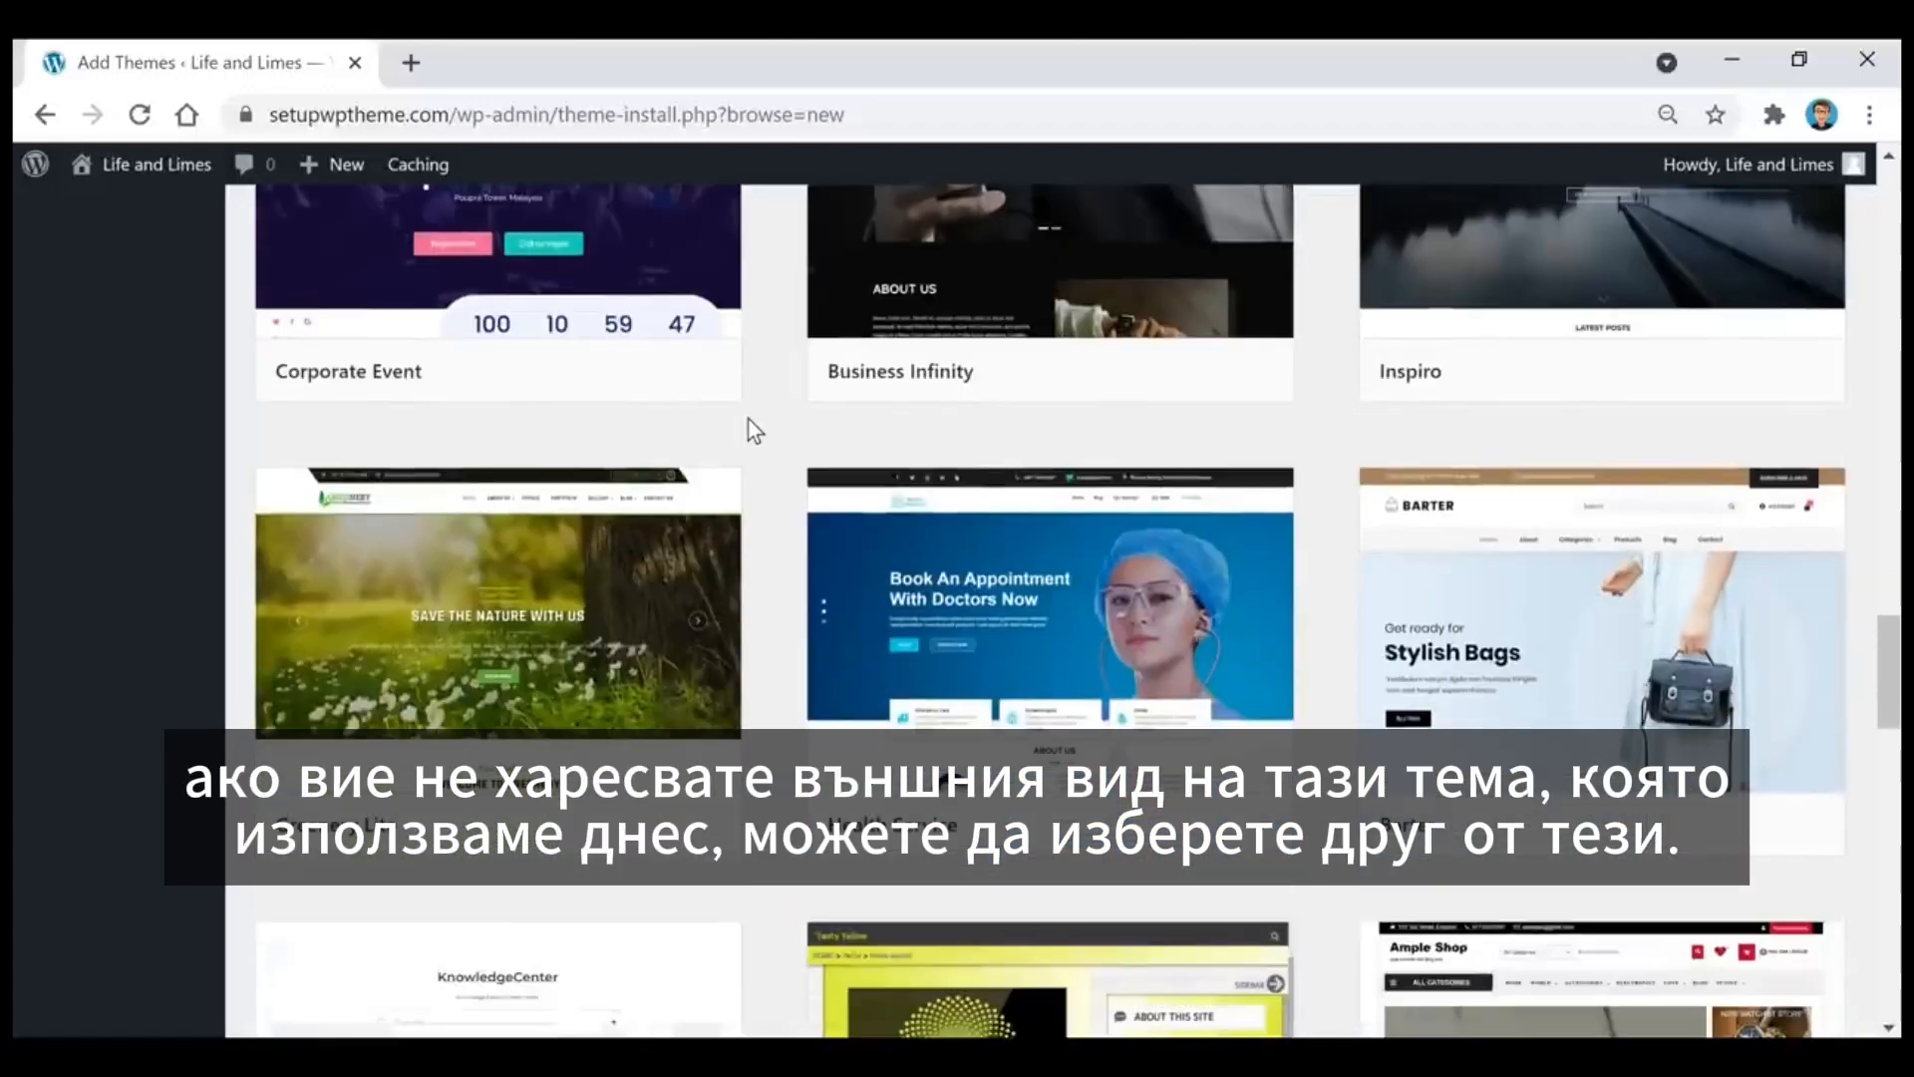
scroll(750, 421, "down", 2)
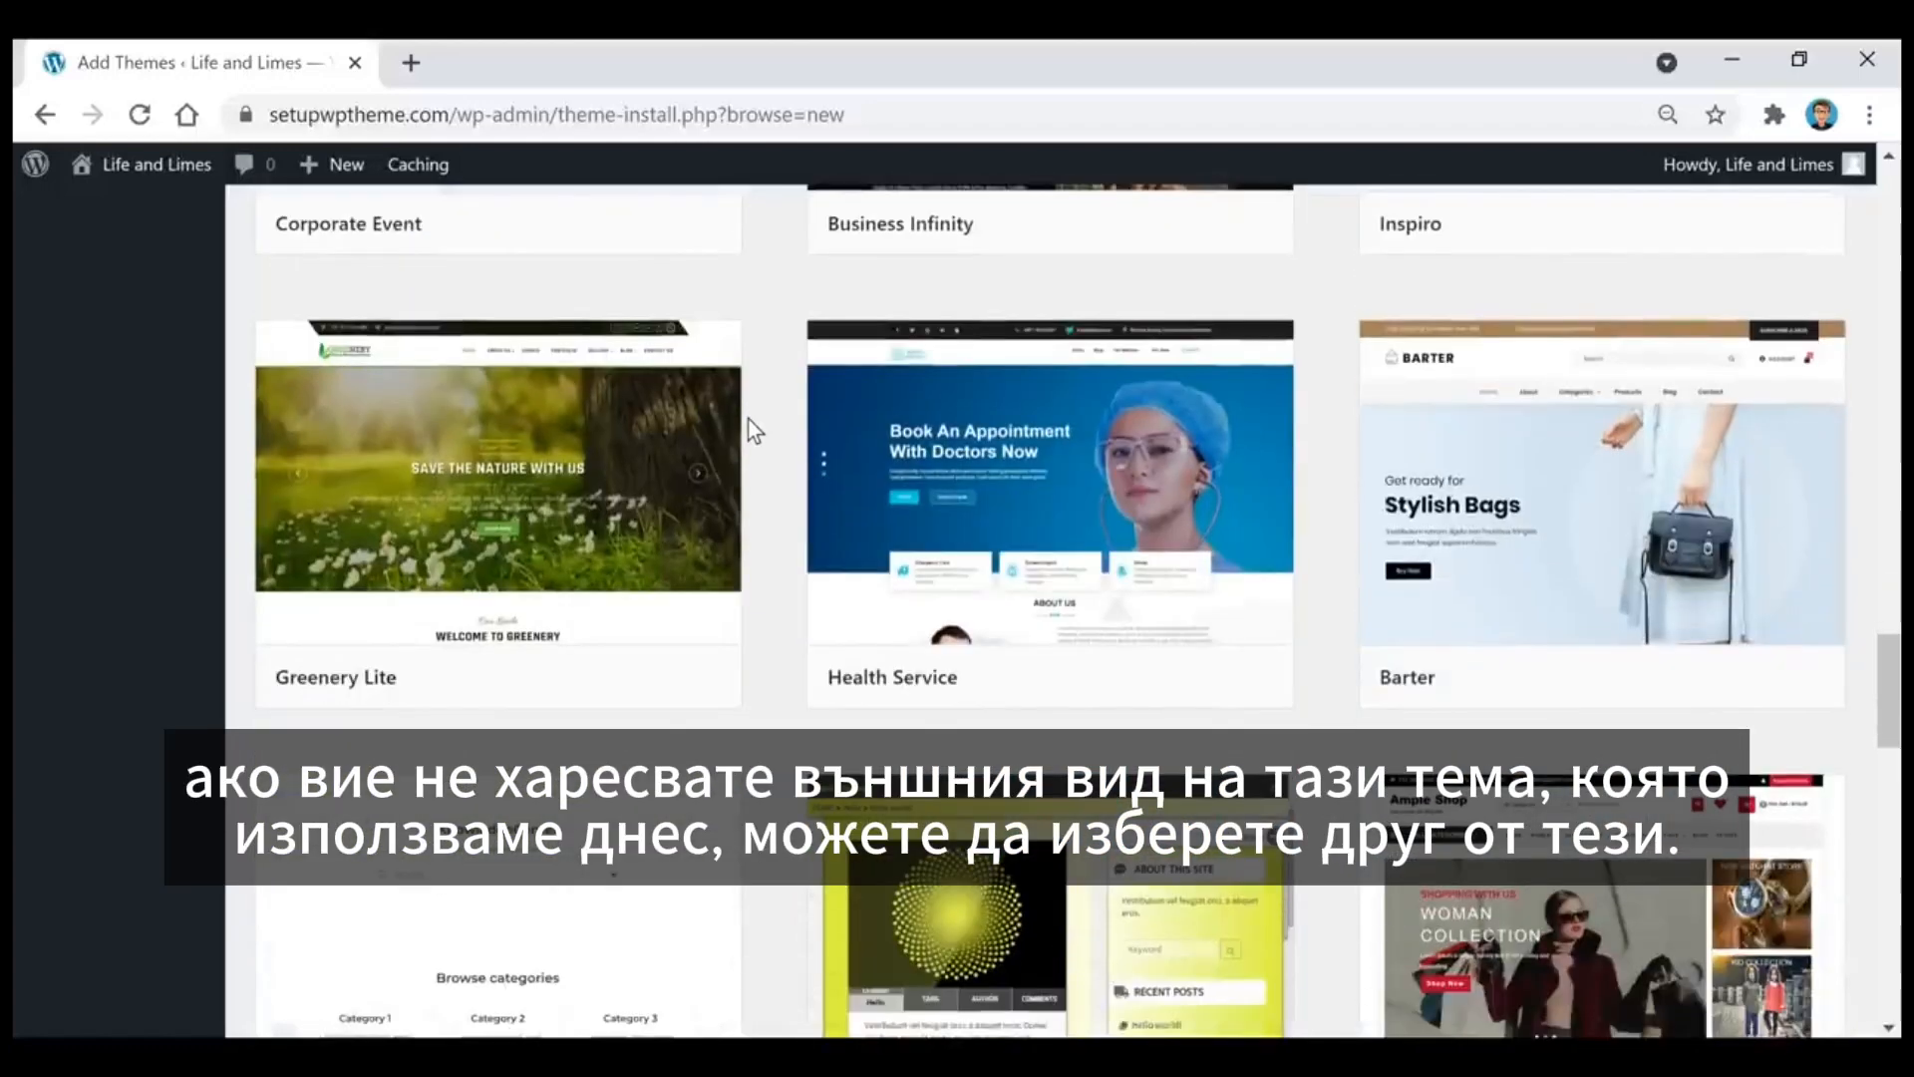
scroll(750, 421, "down", 2)
scroll(755, 430, "down", 6)
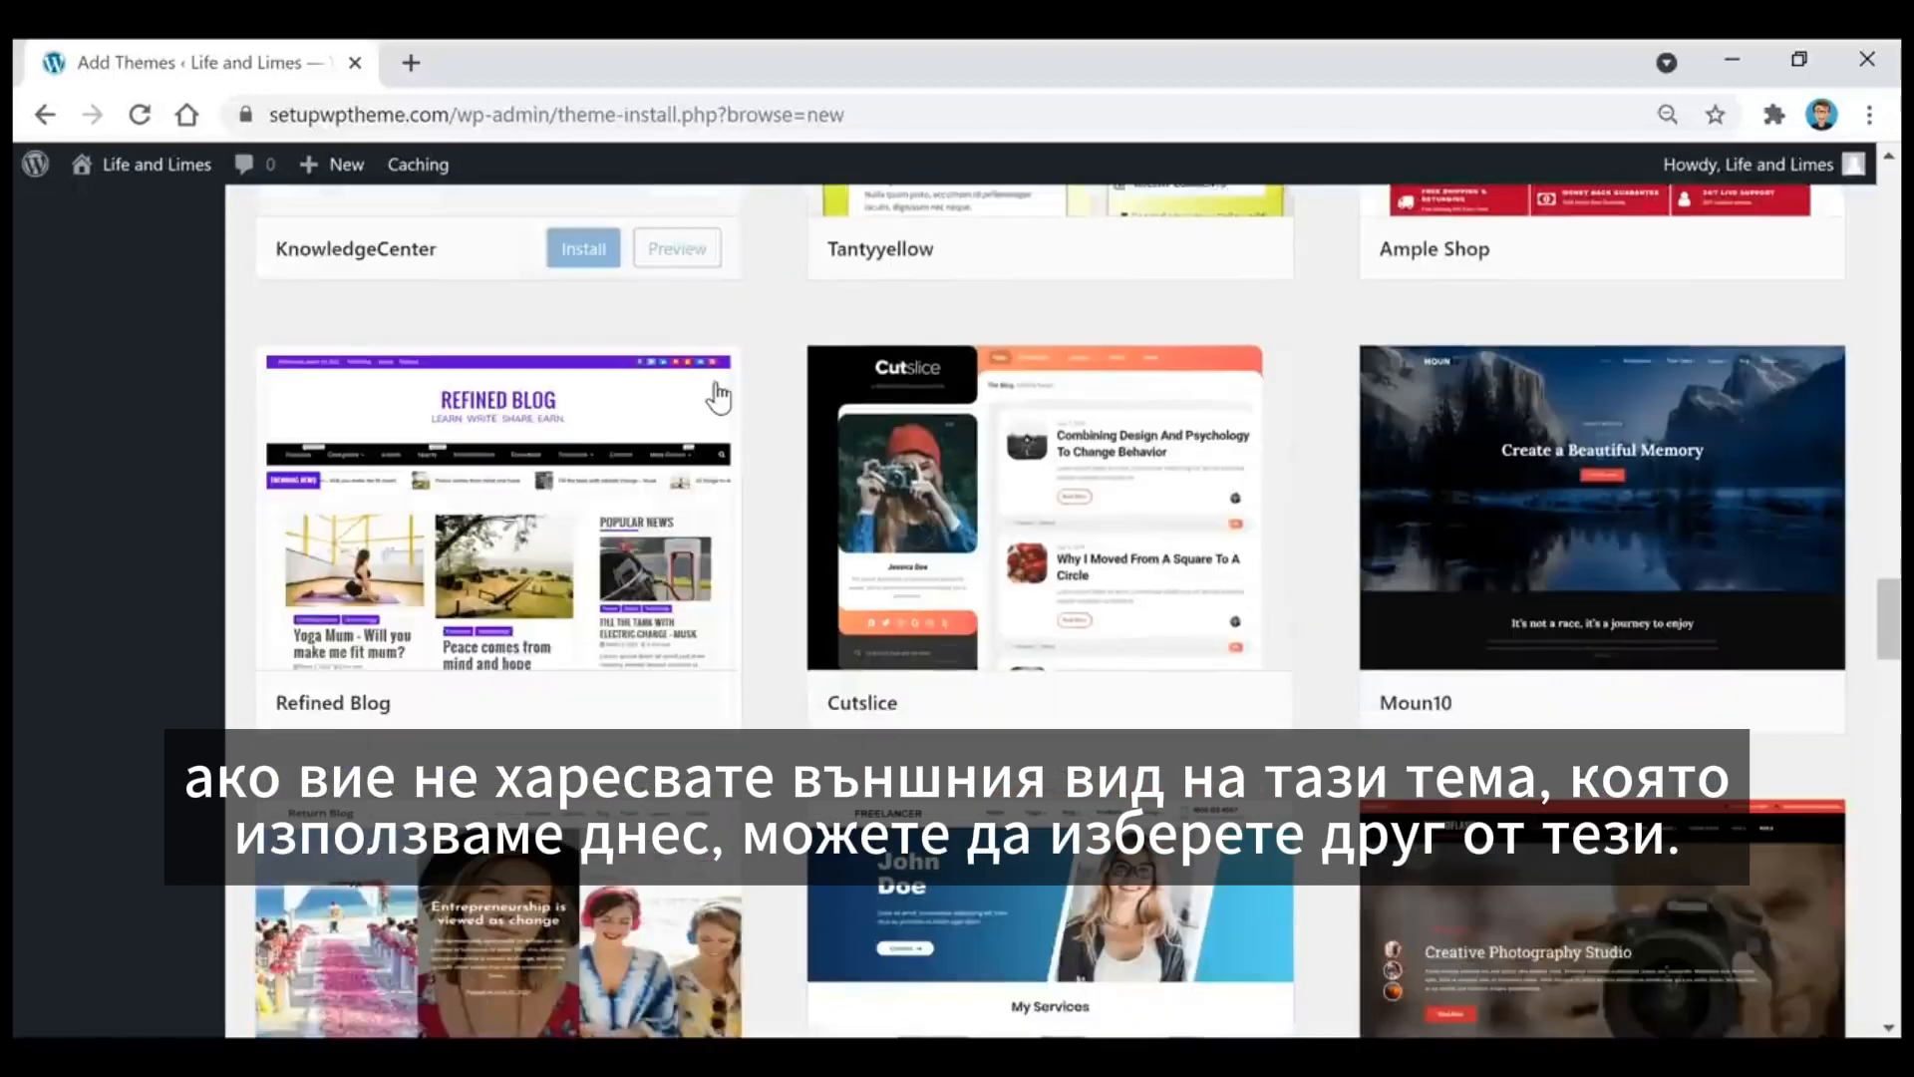
scroll(718, 397, "down", 1)
scroll(718, 397, "up", 20)
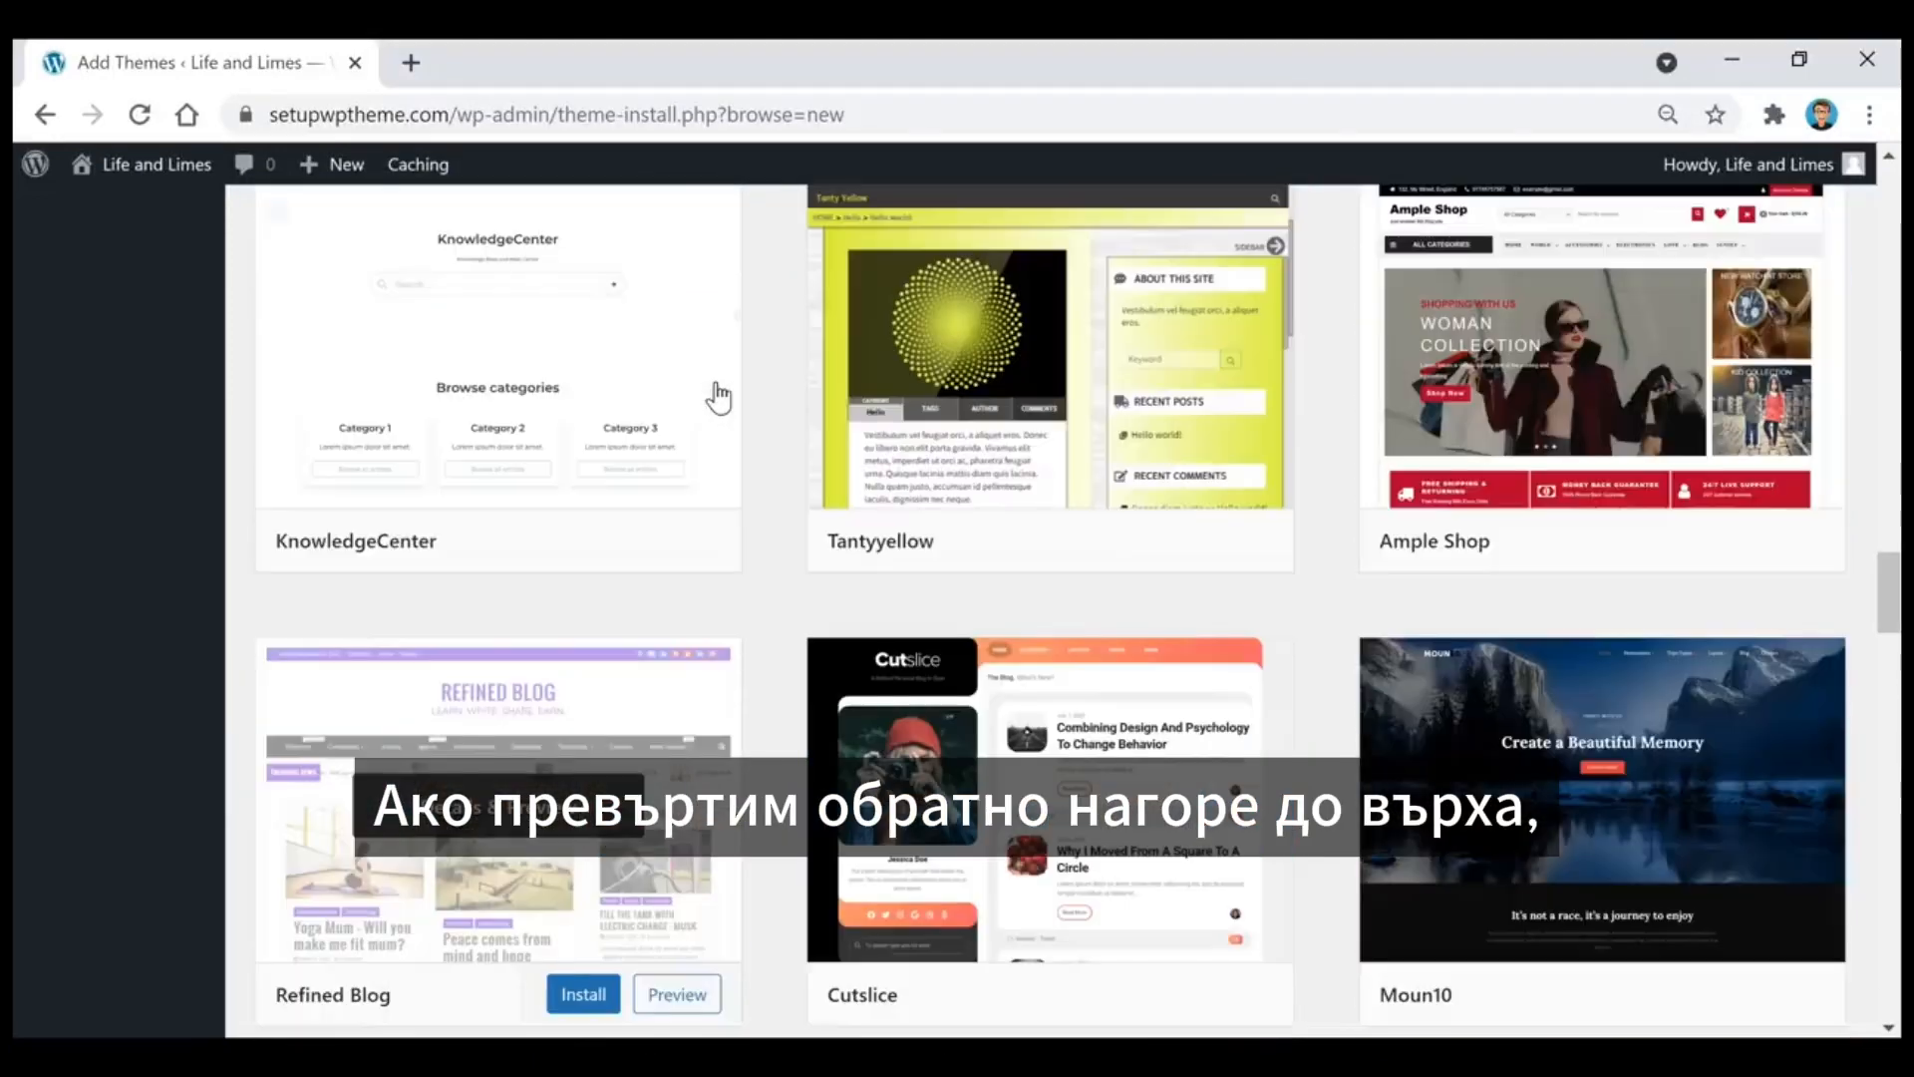
scroll(717, 393, "up", 20)
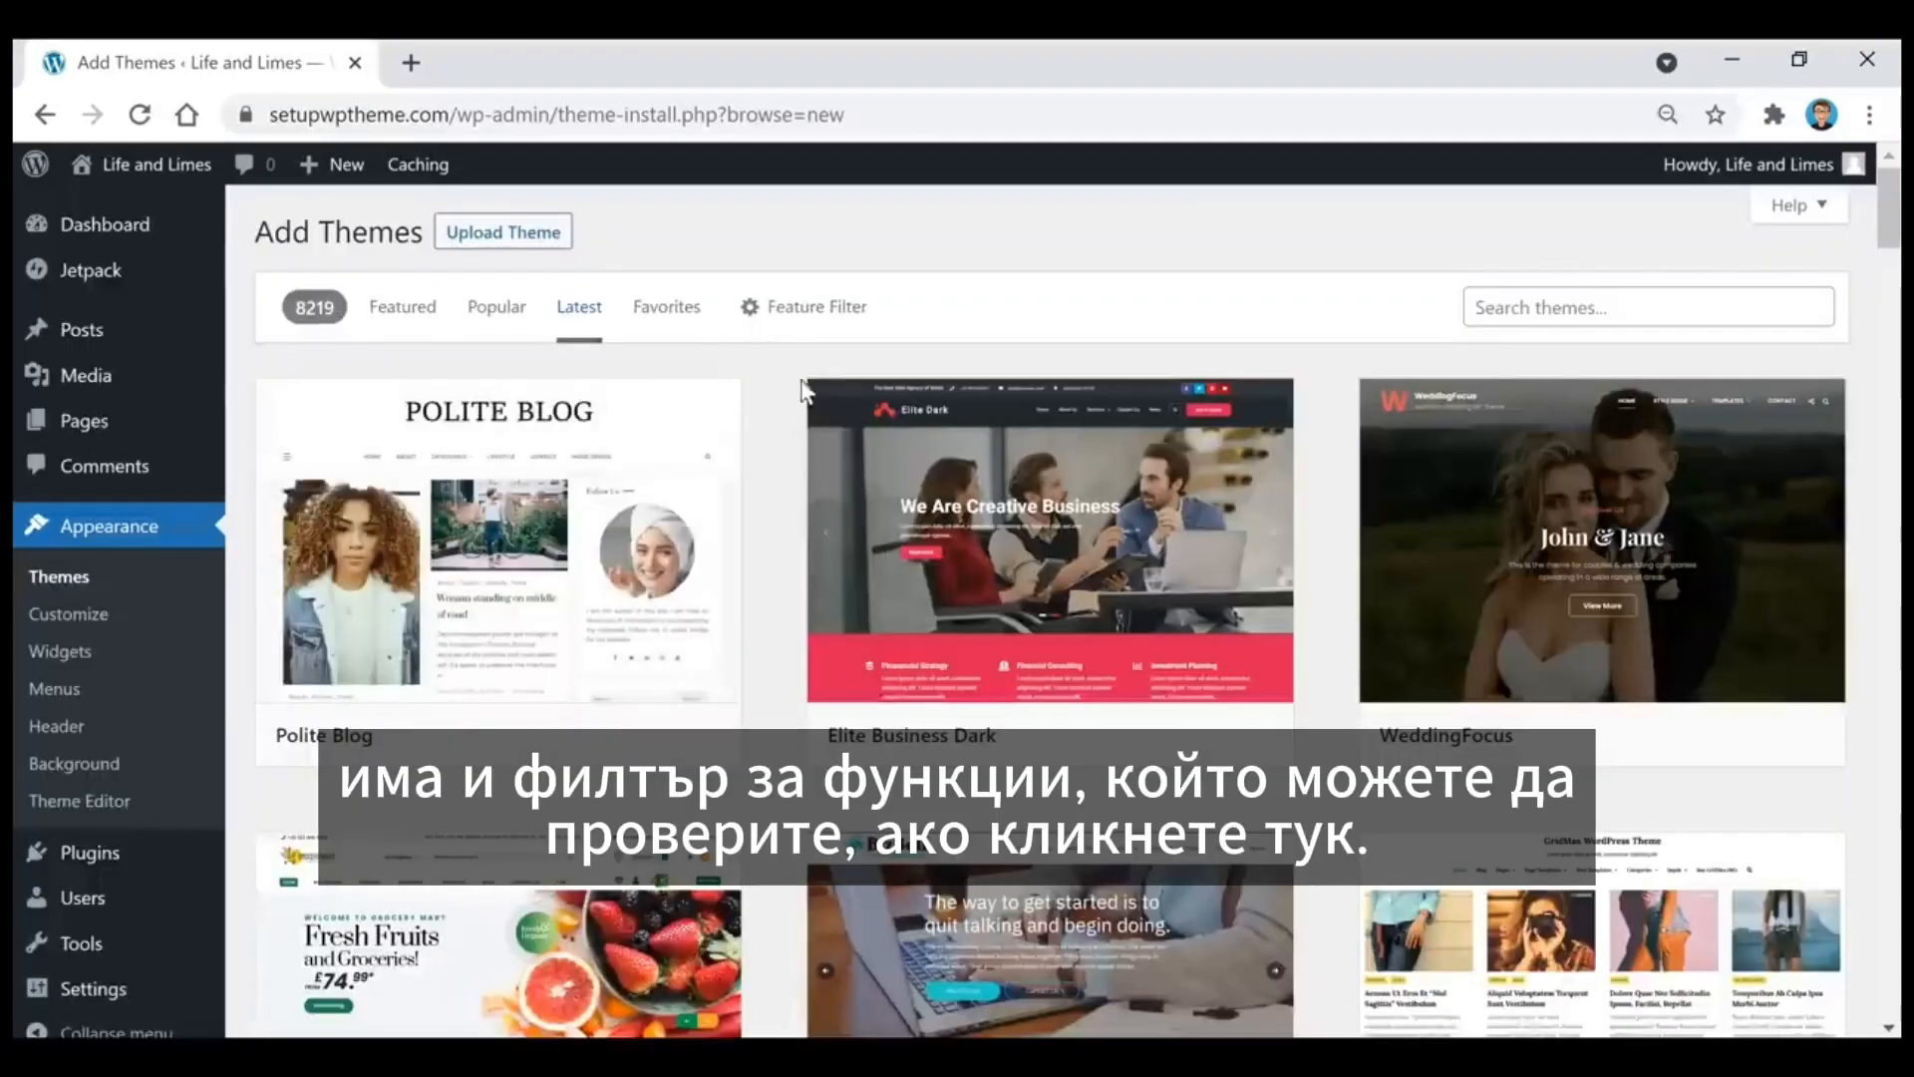
left_click(814, 317)
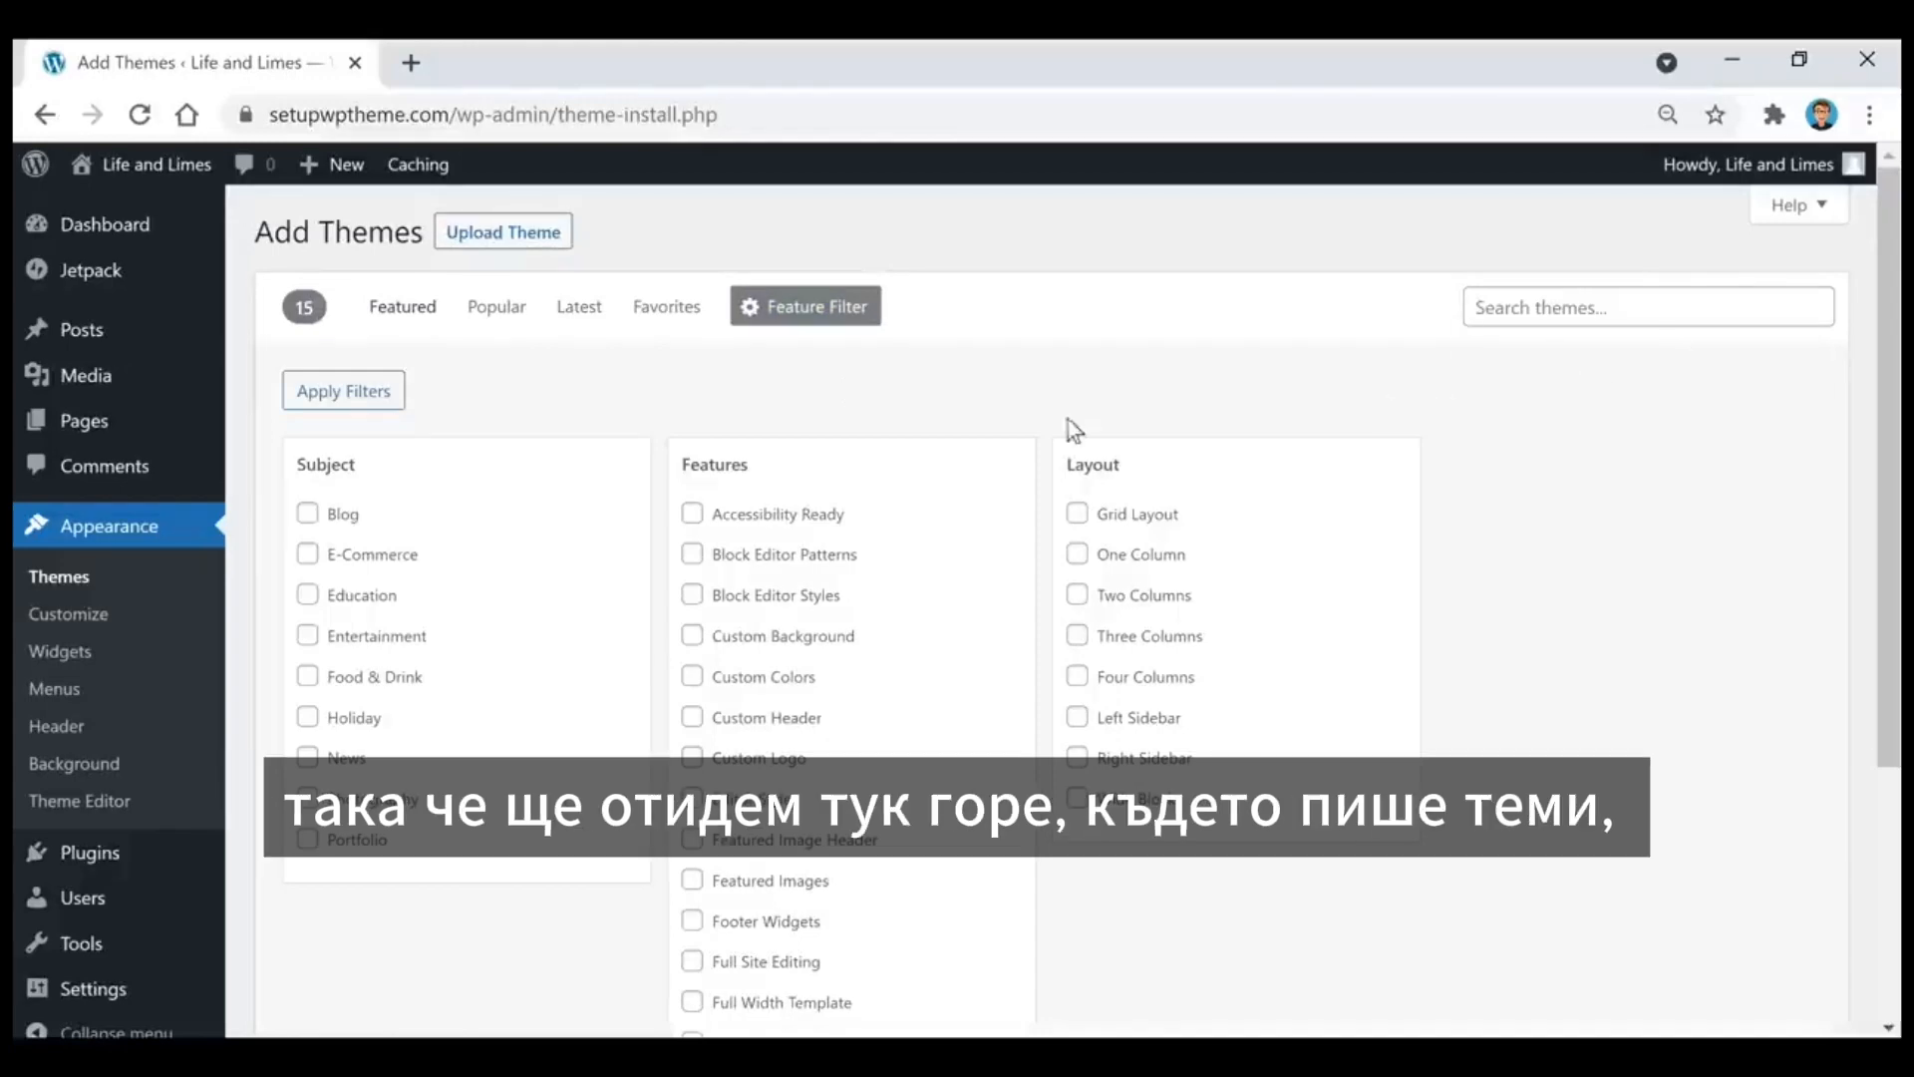
Step: Search the theme directory for "fairy" and return to the installed themes
left_click(1583, 307)
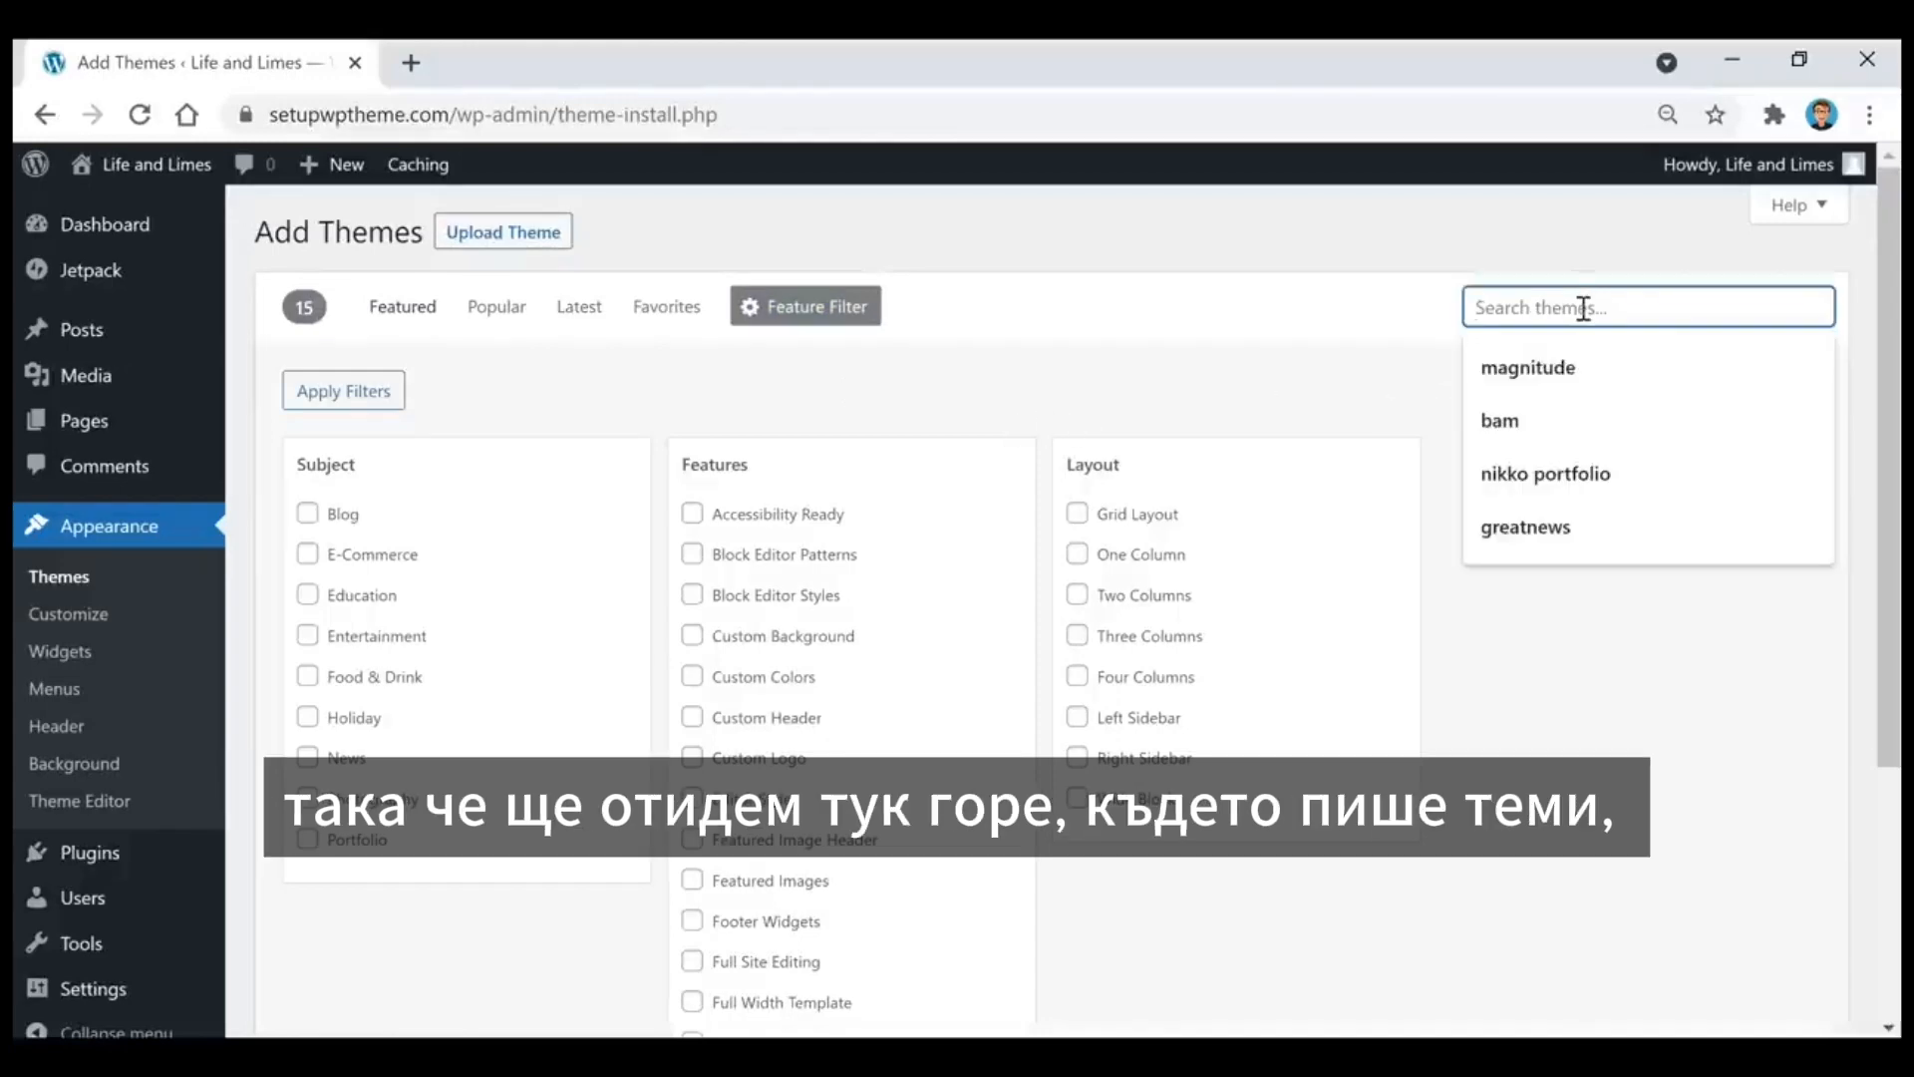
type("fairy")
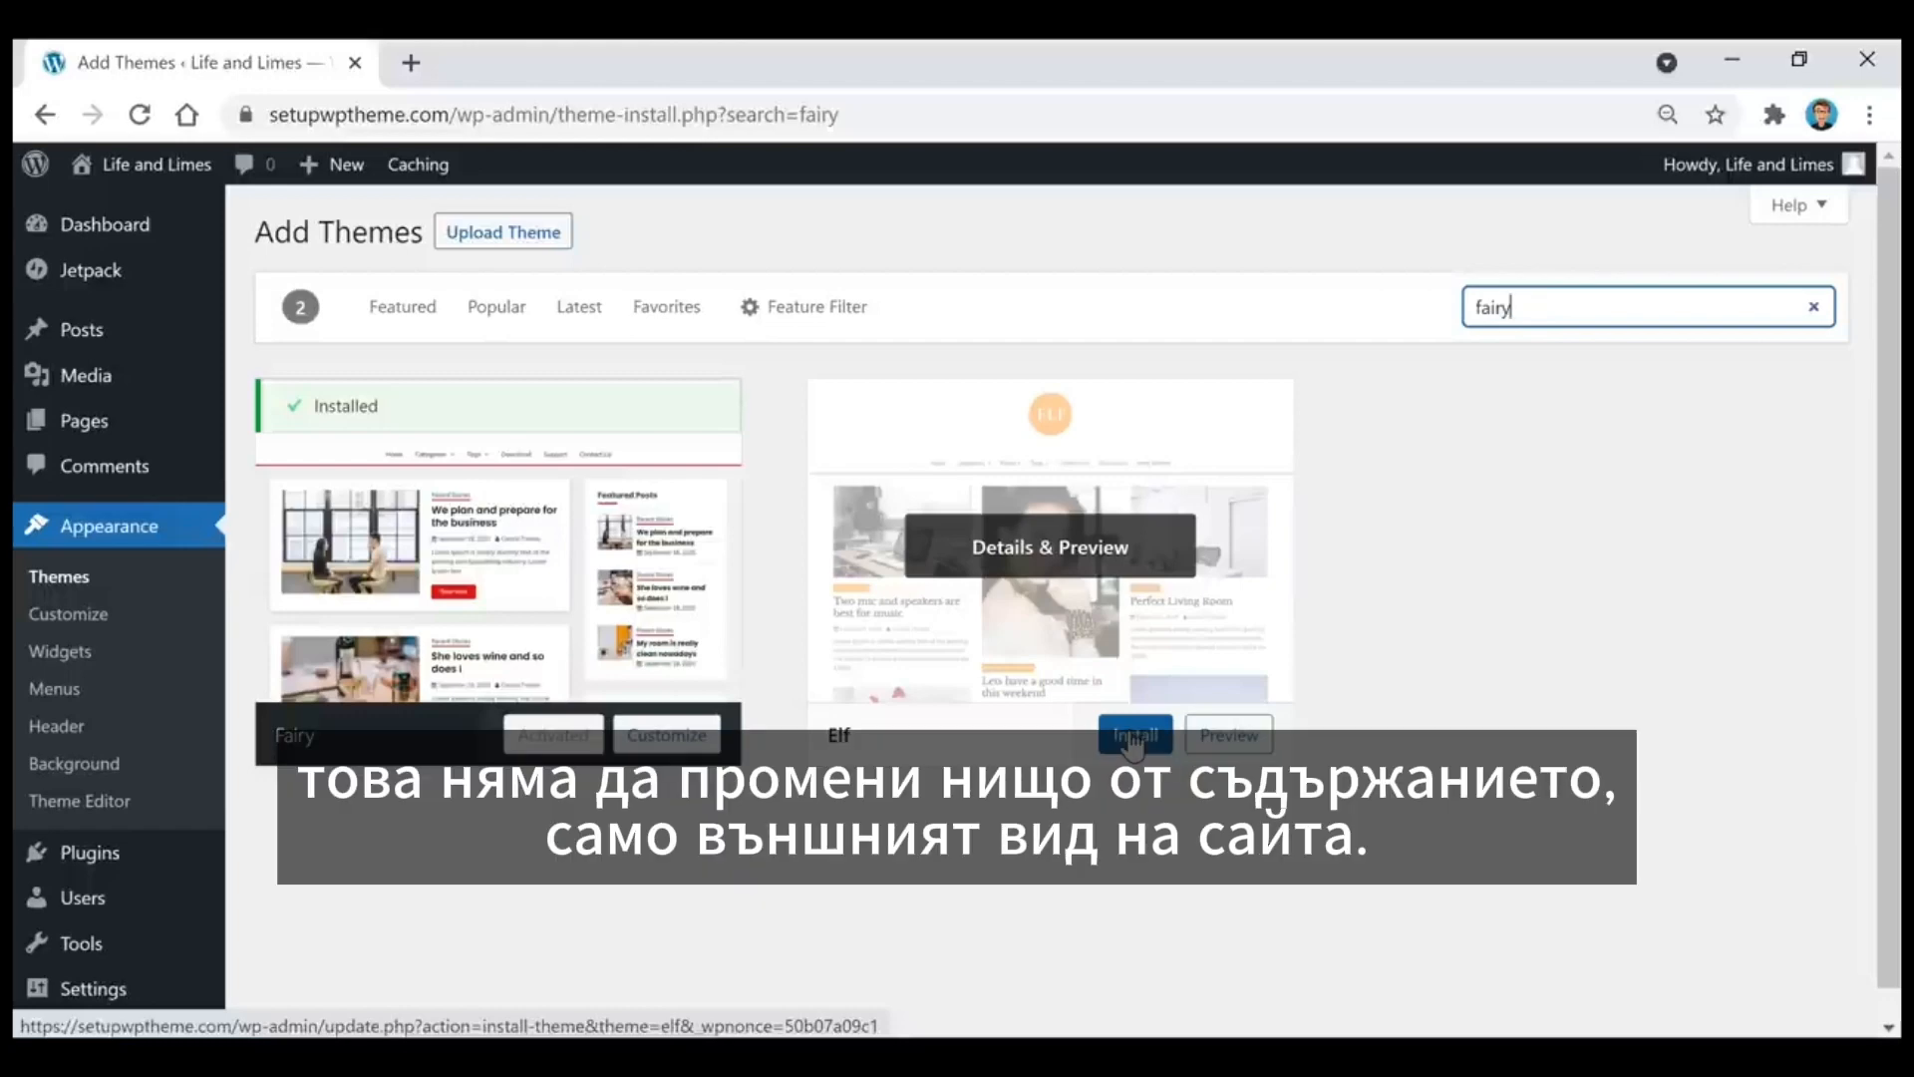
left_click(57, 588)
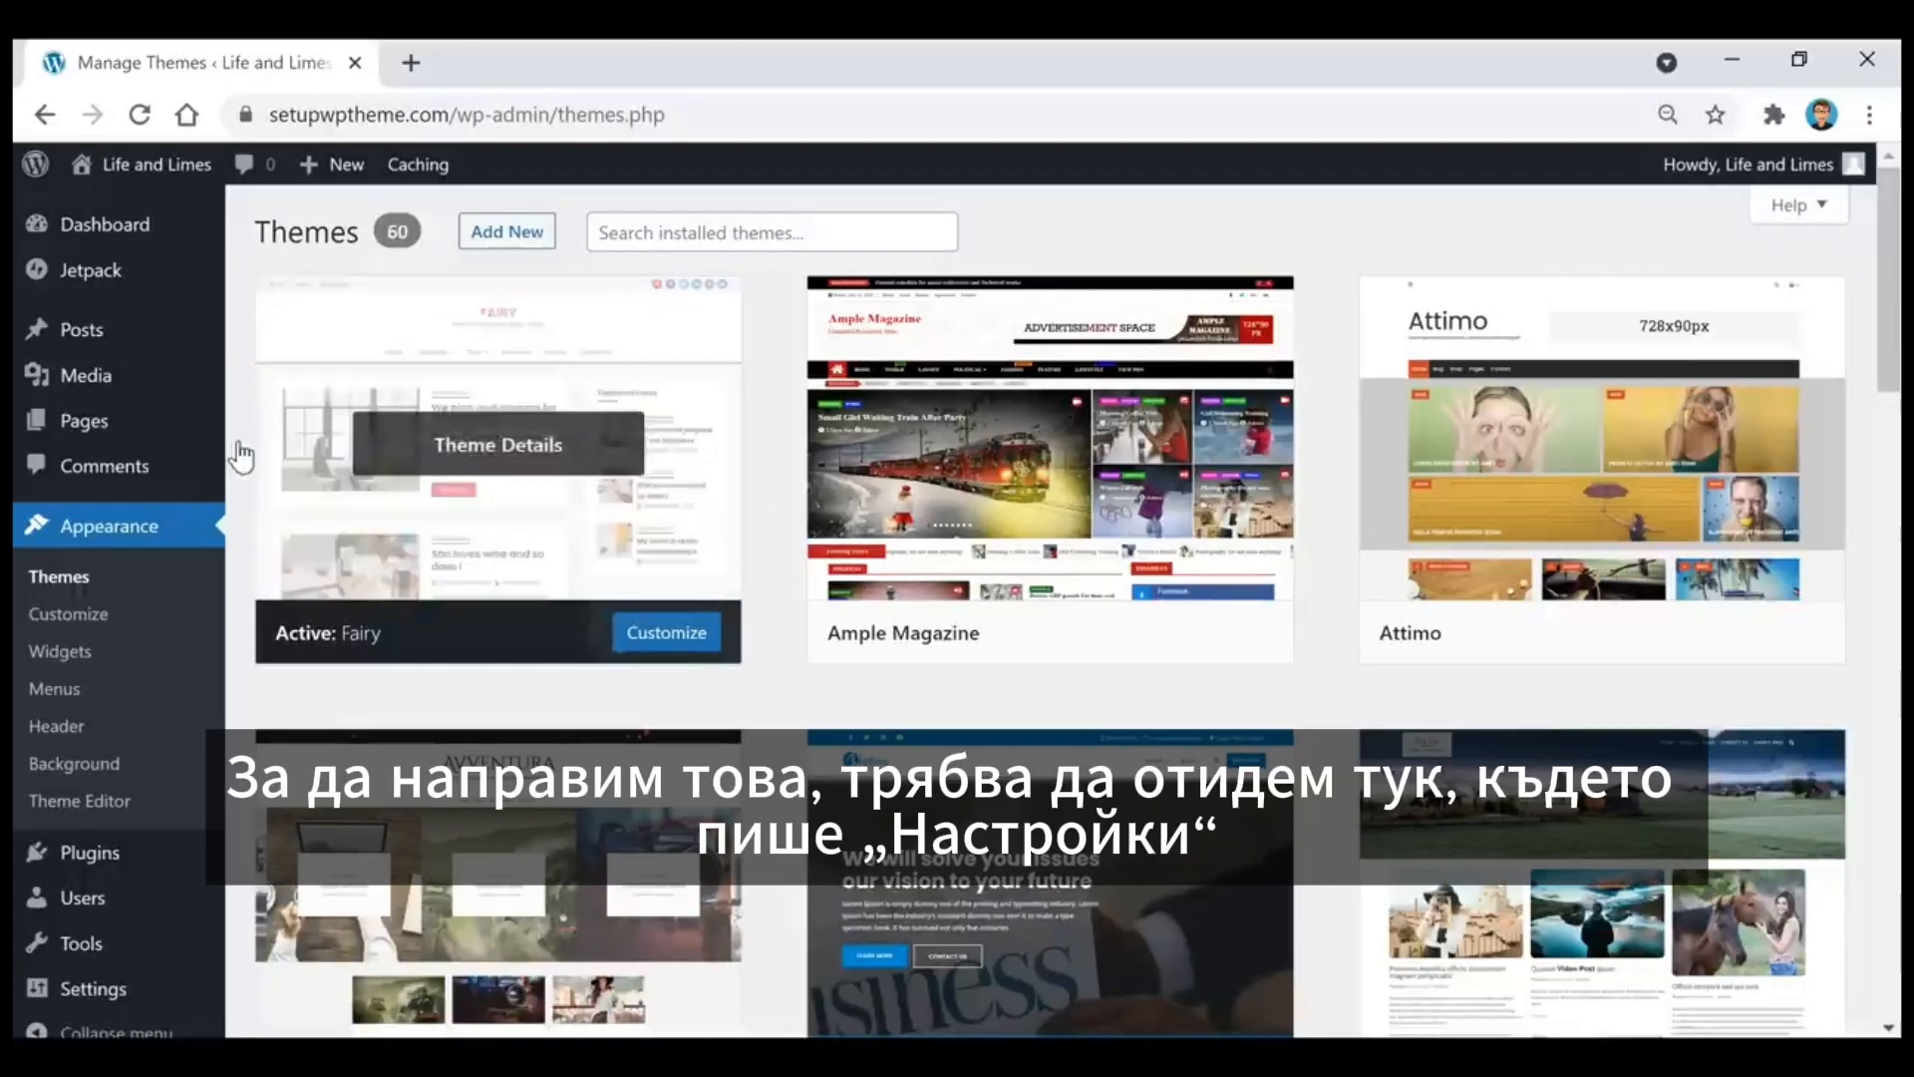
Step: Review the site title and tagline in the general settings and save the changes
mouse_move(102, 1007)
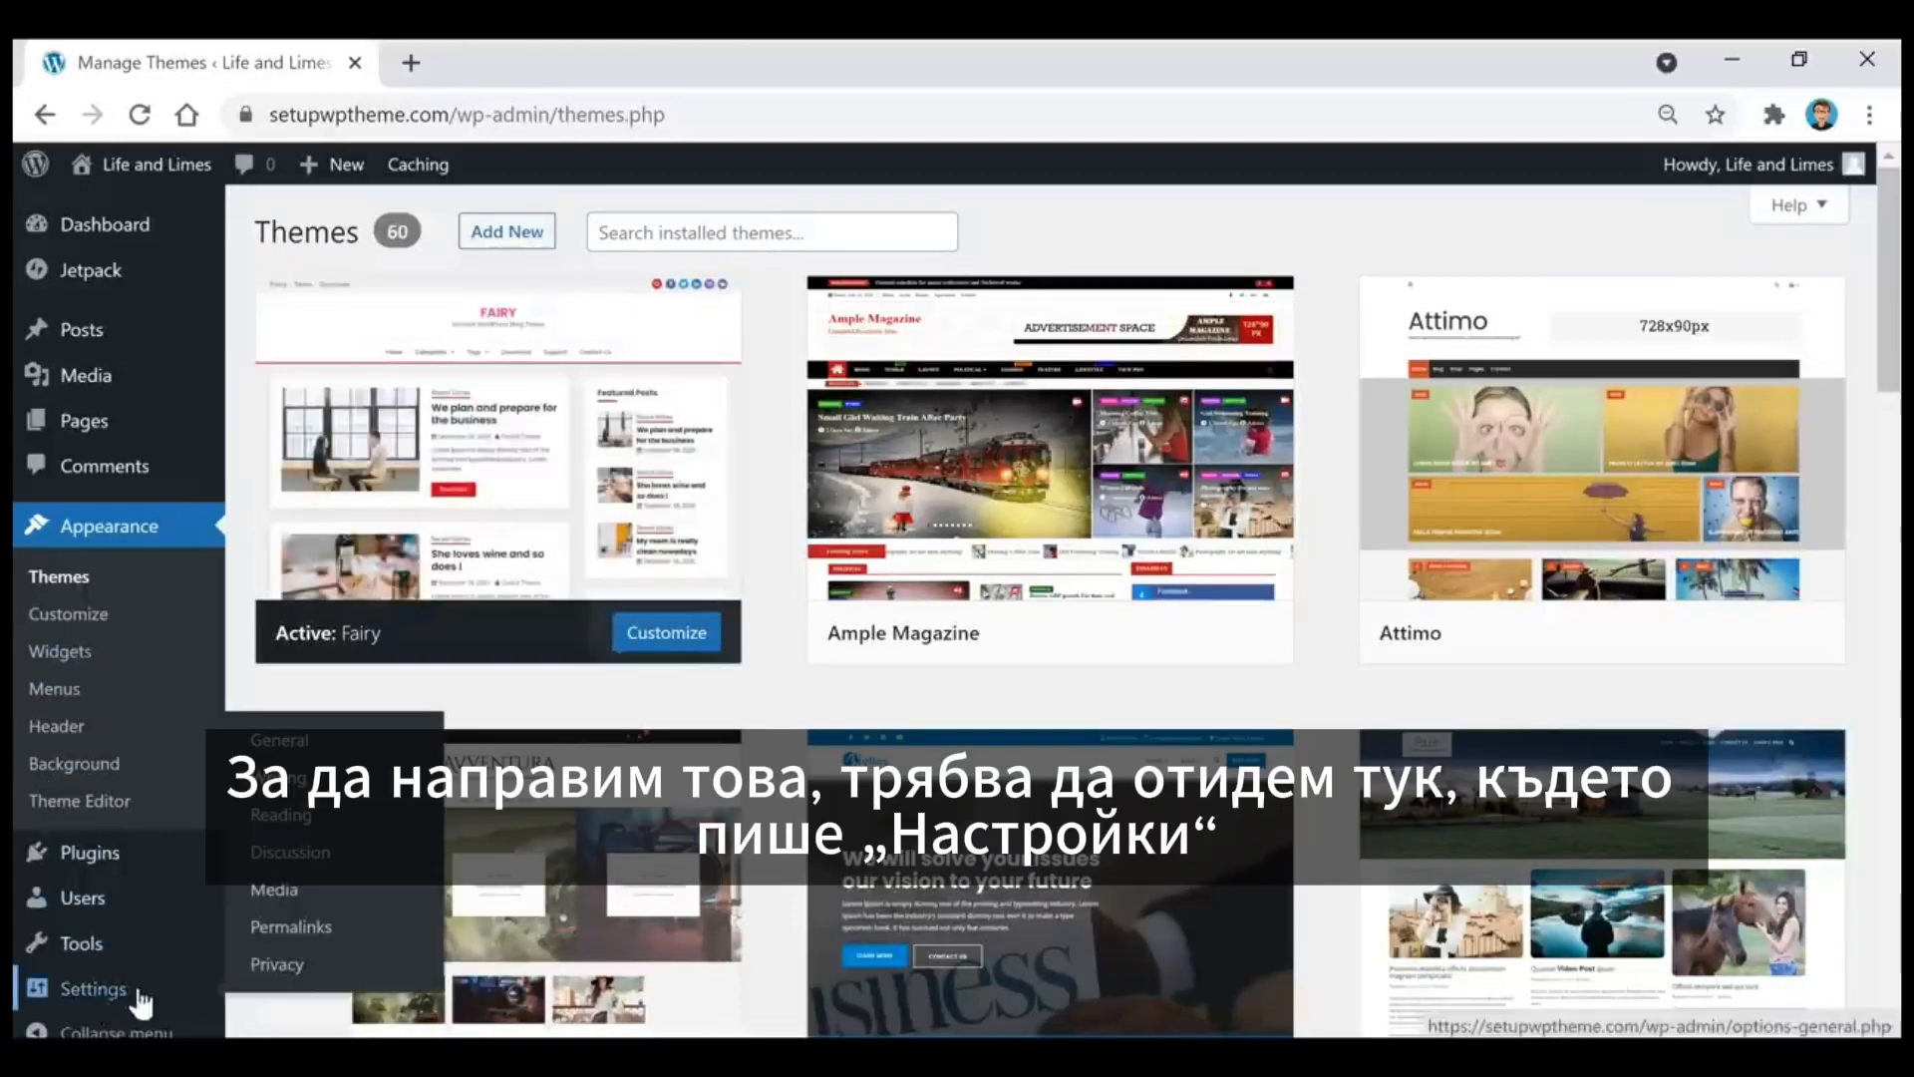
left_click(283, 746)
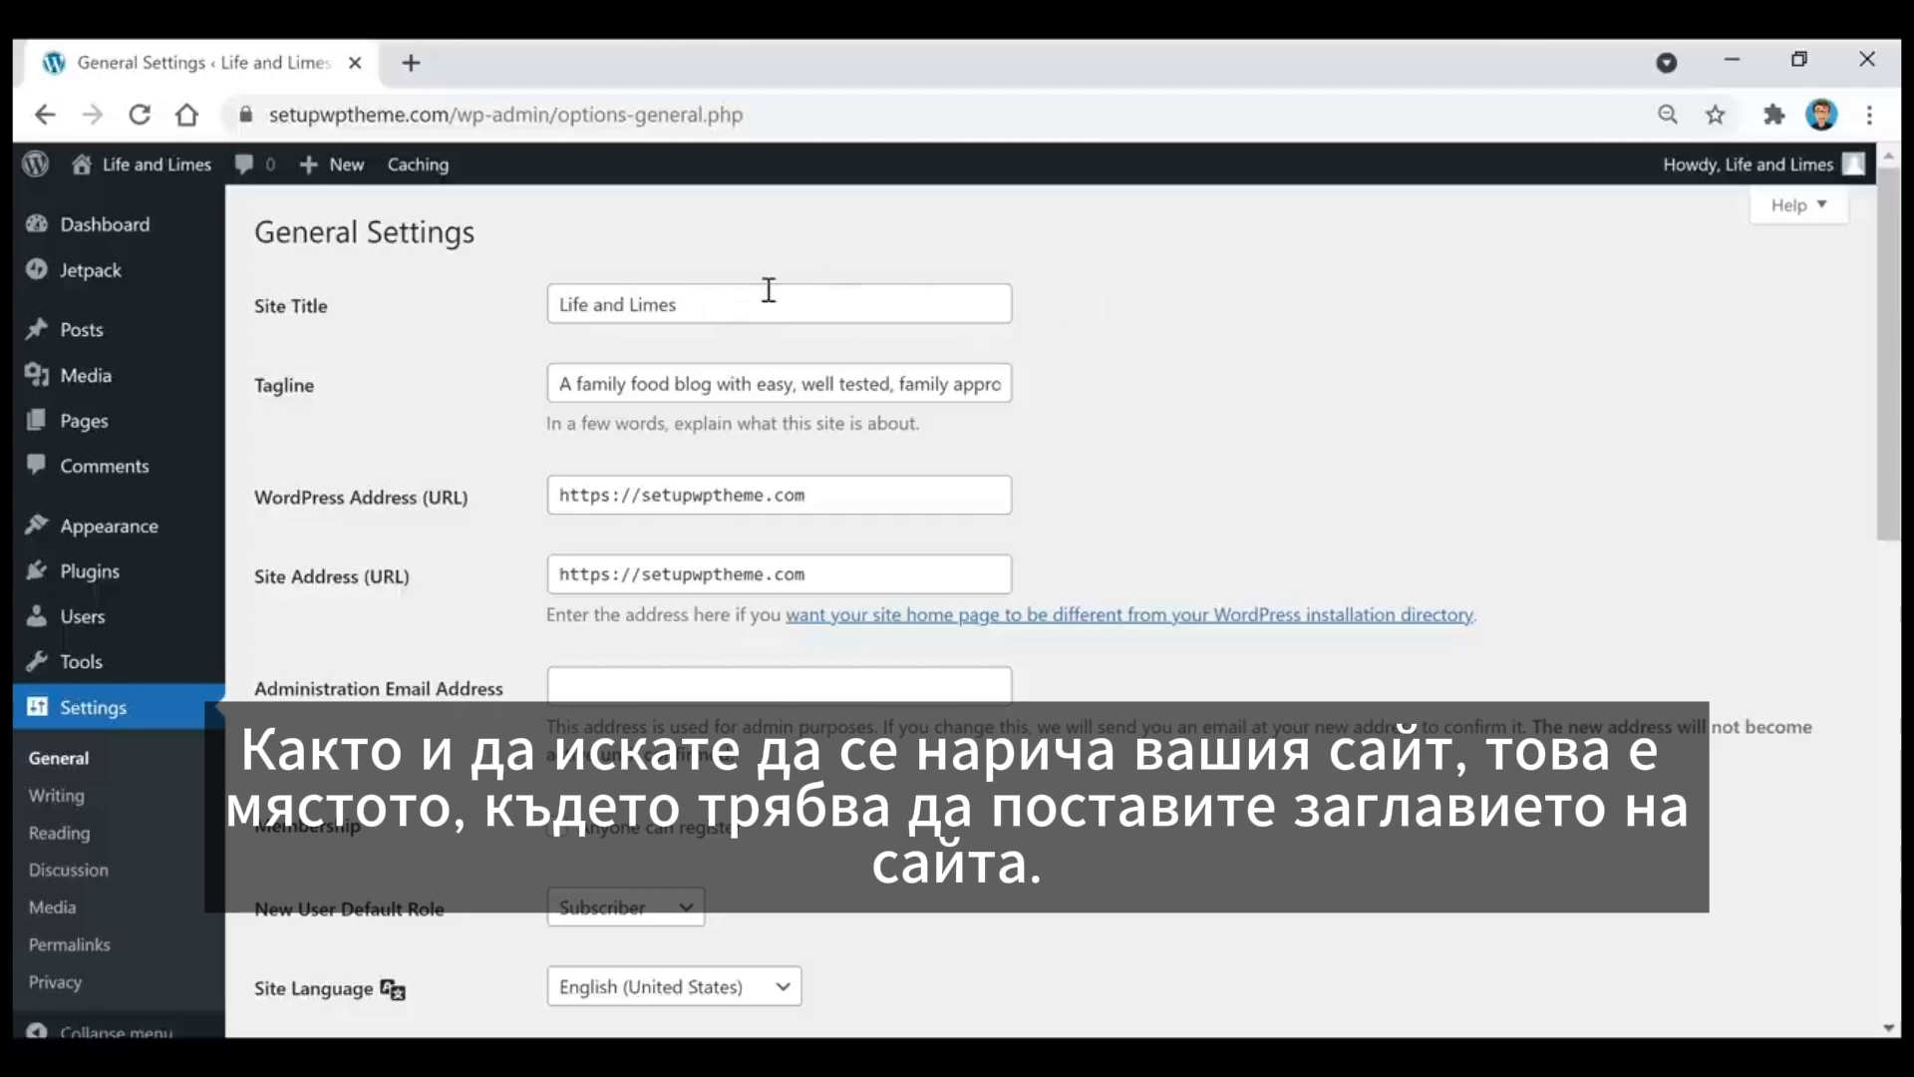
left_click(733, 301)
left_click(840, 247)
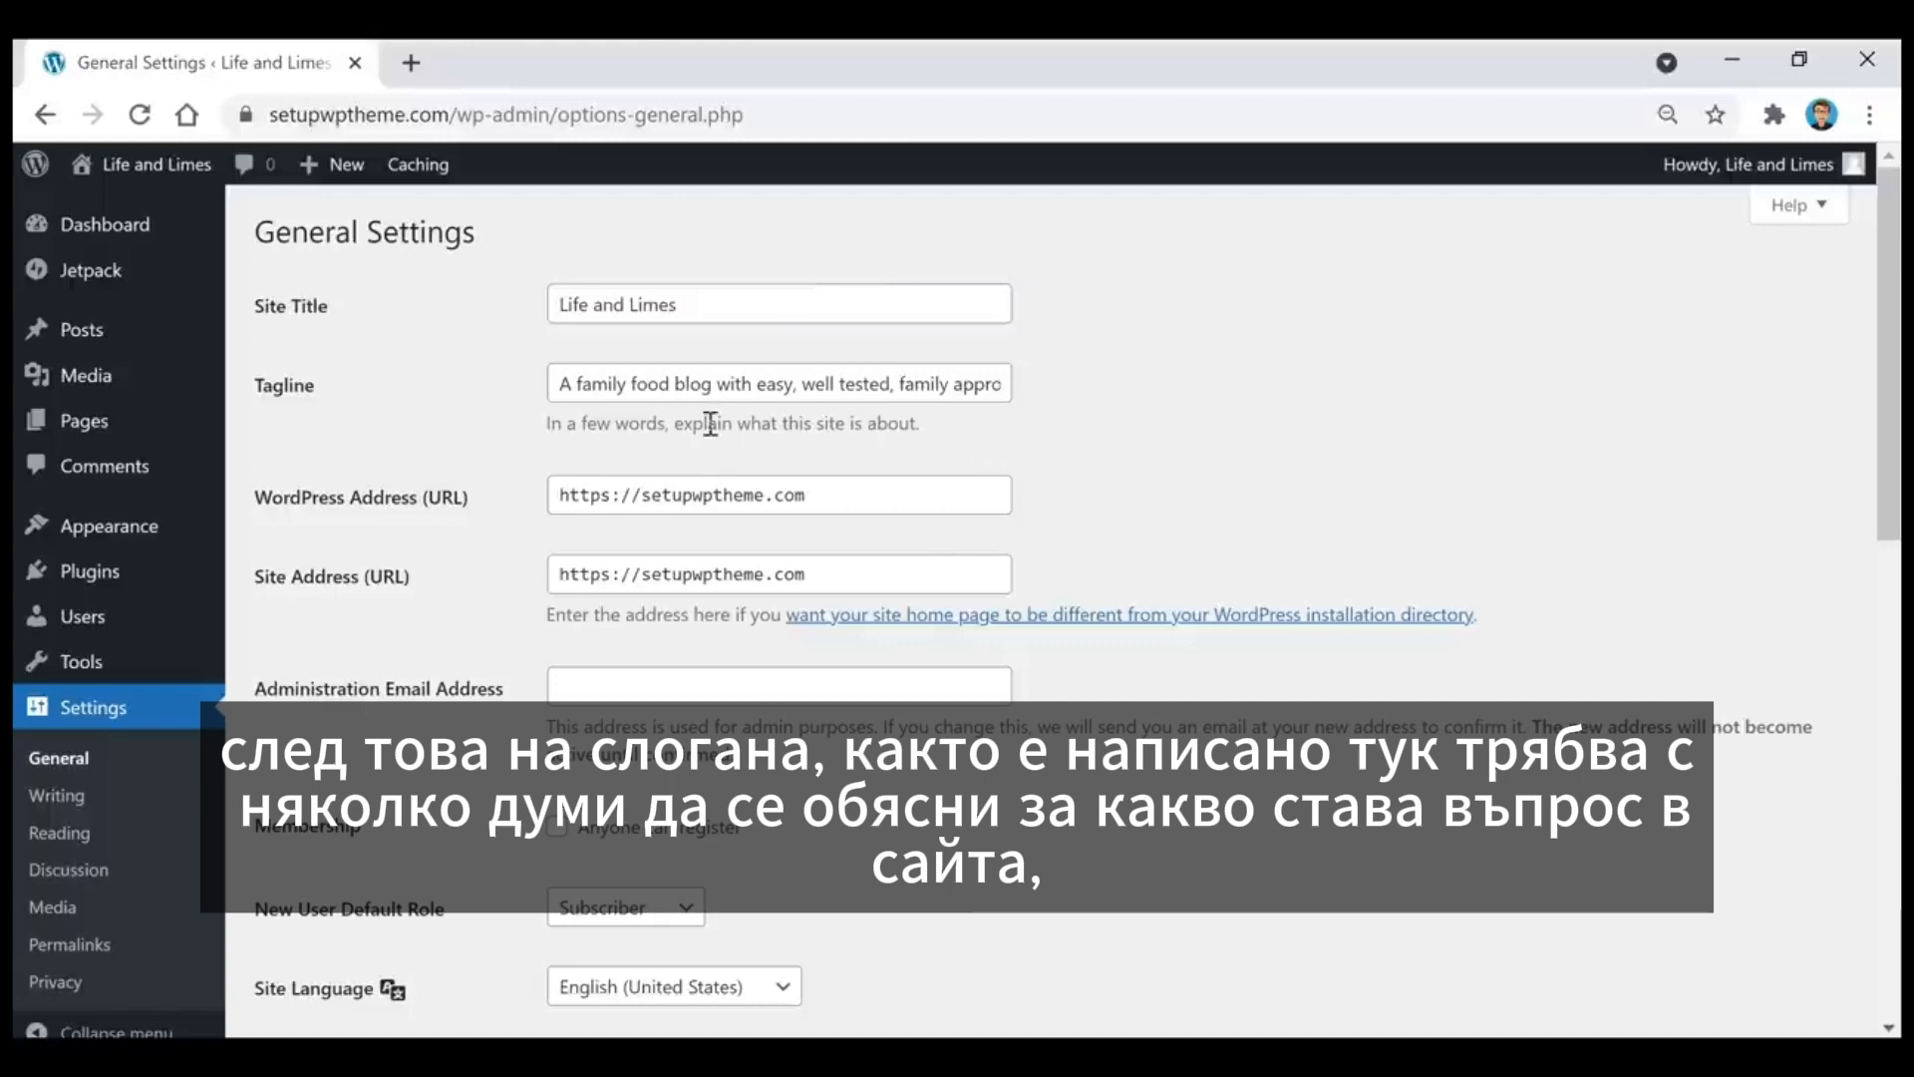
left_click_drag(851, 377, 1045, 372)
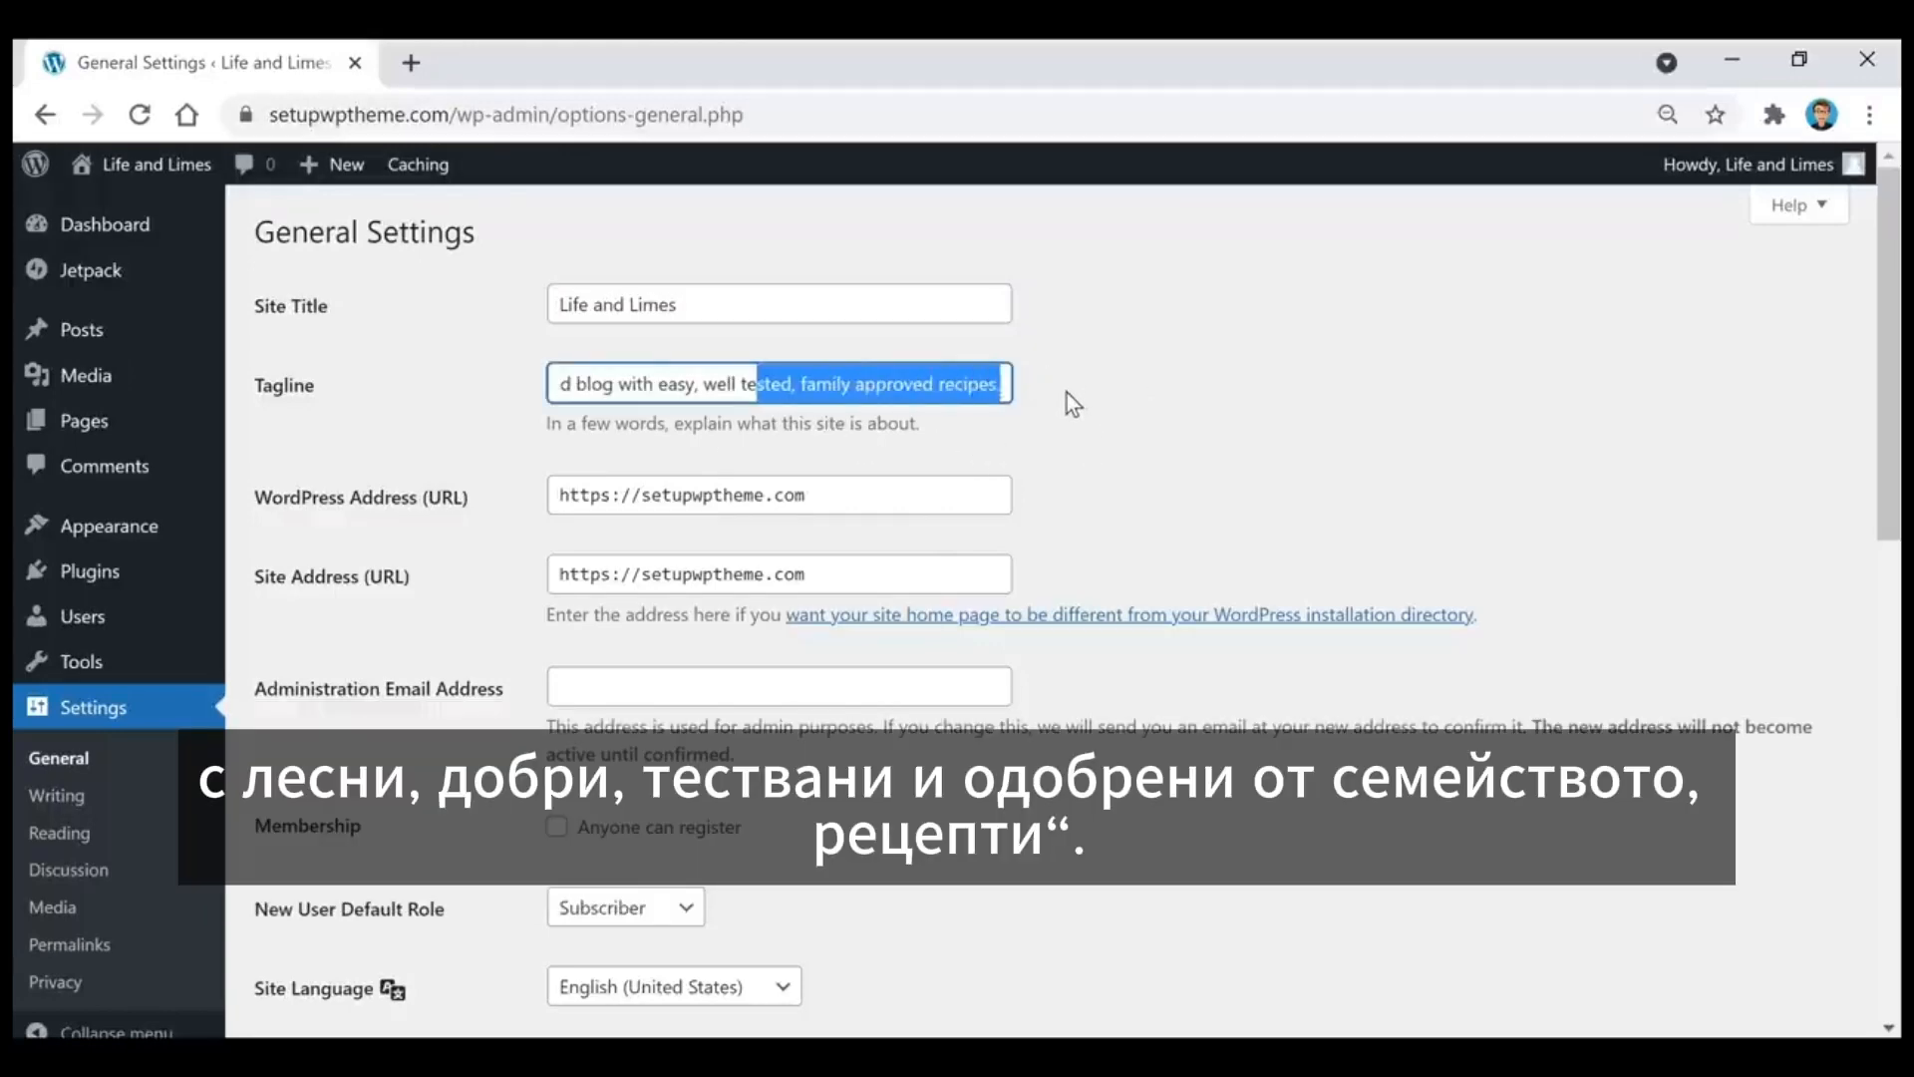
left_click(1072, 404)
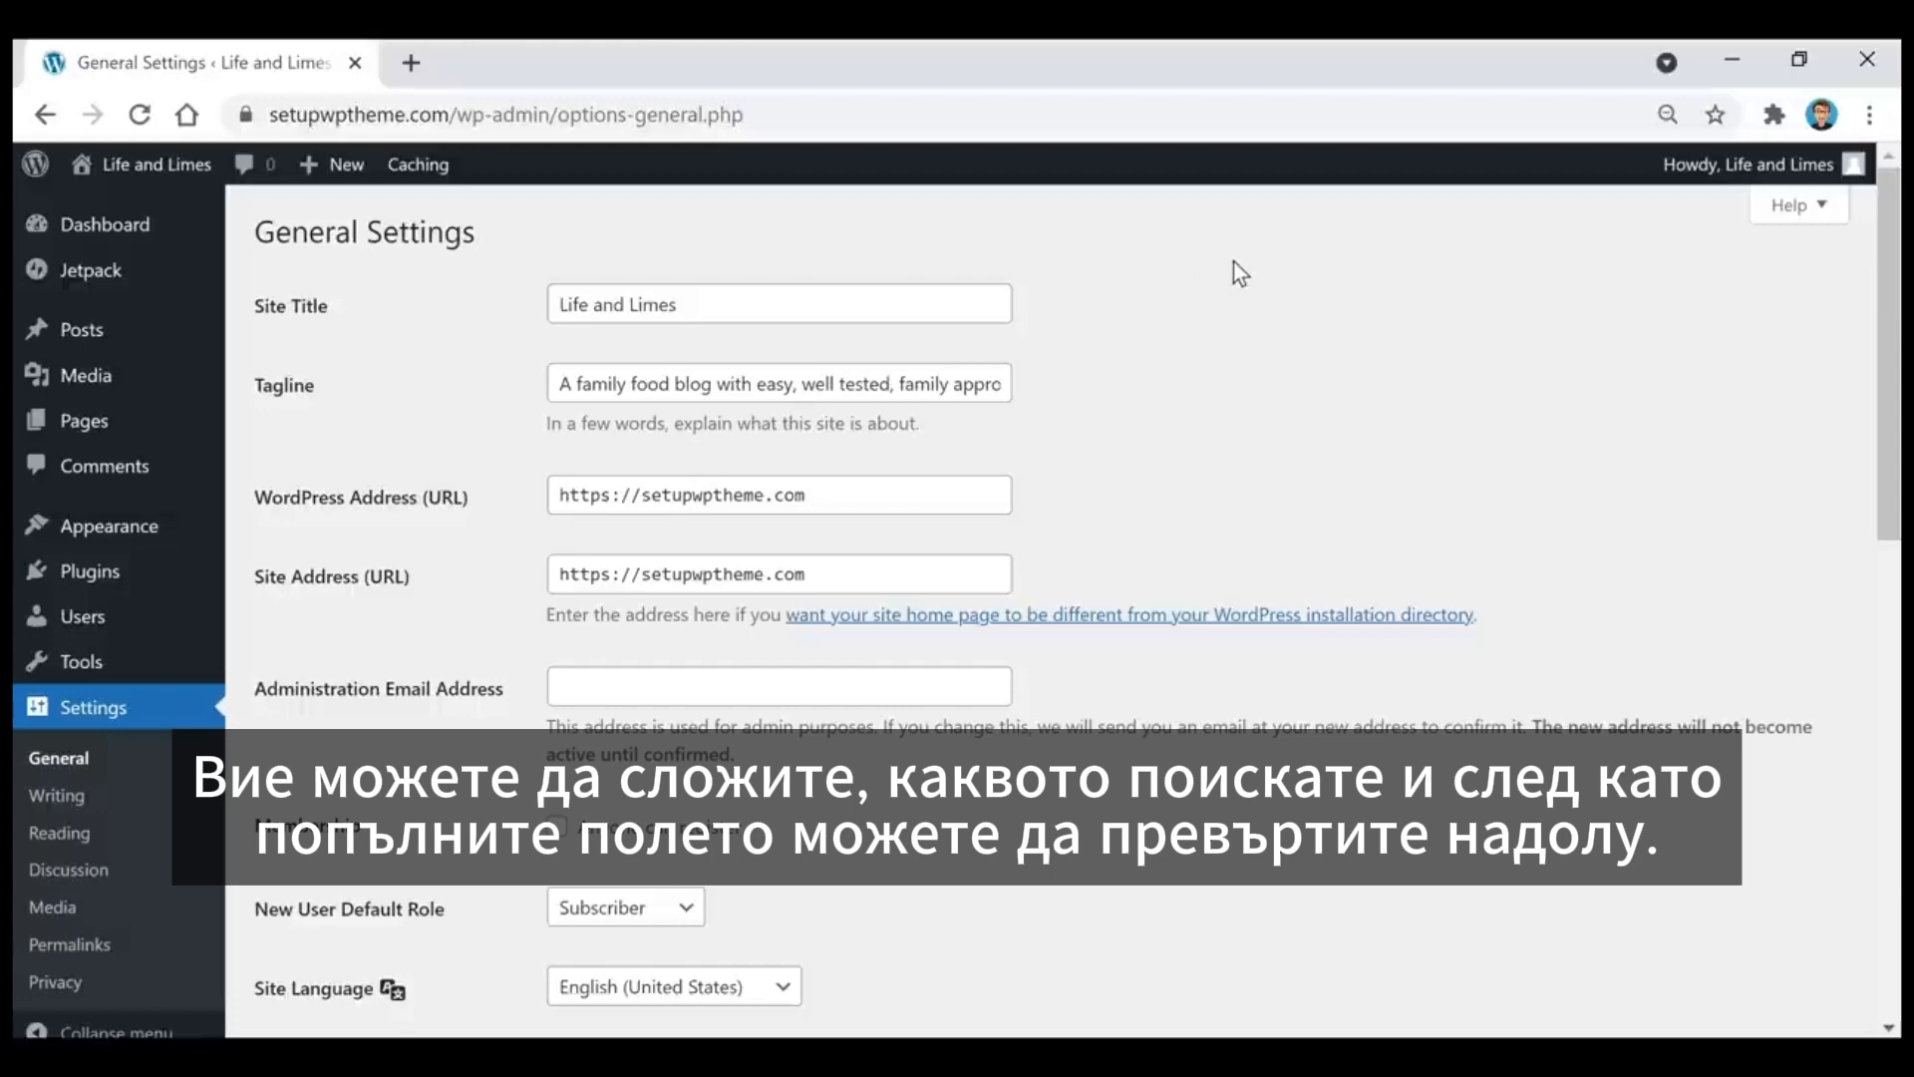
scroll(1235, 267, "down", 9)
scroll(1234, 267, "down", 3)
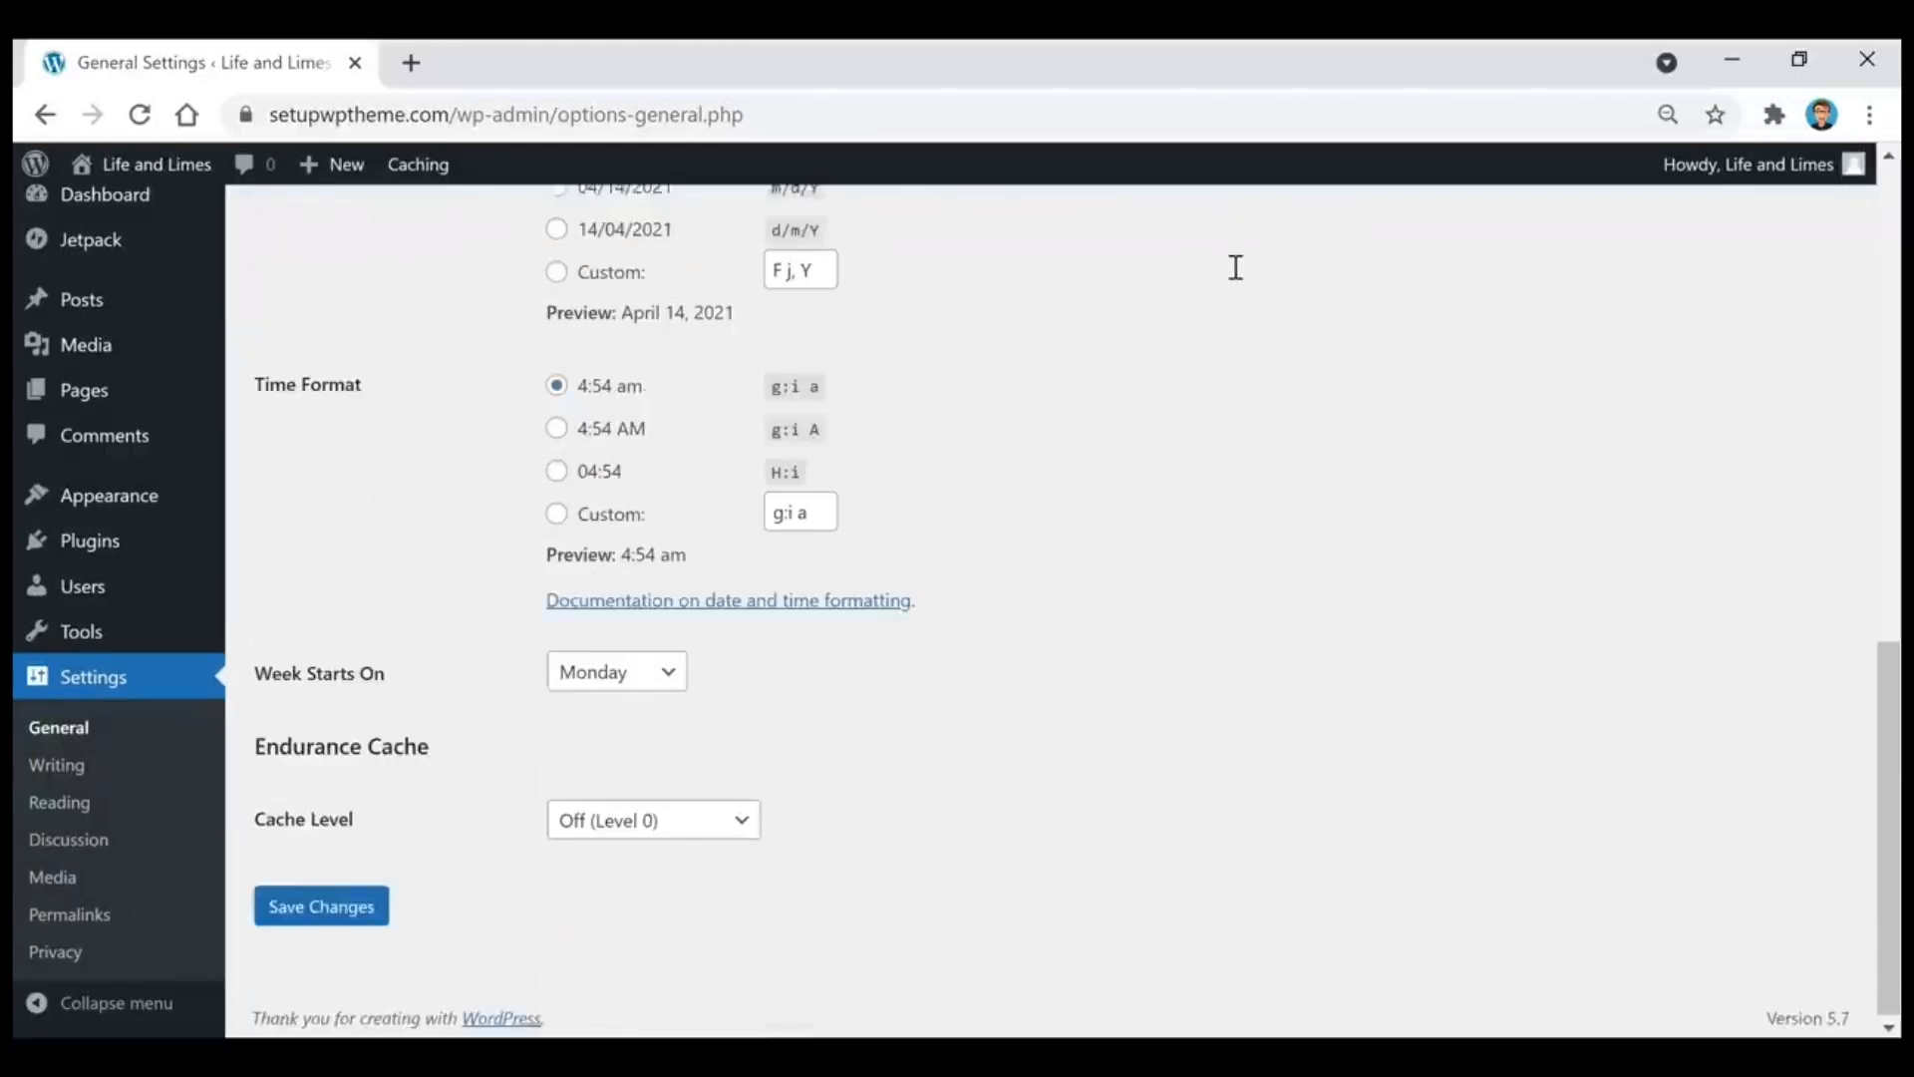
left_click(317, 908)
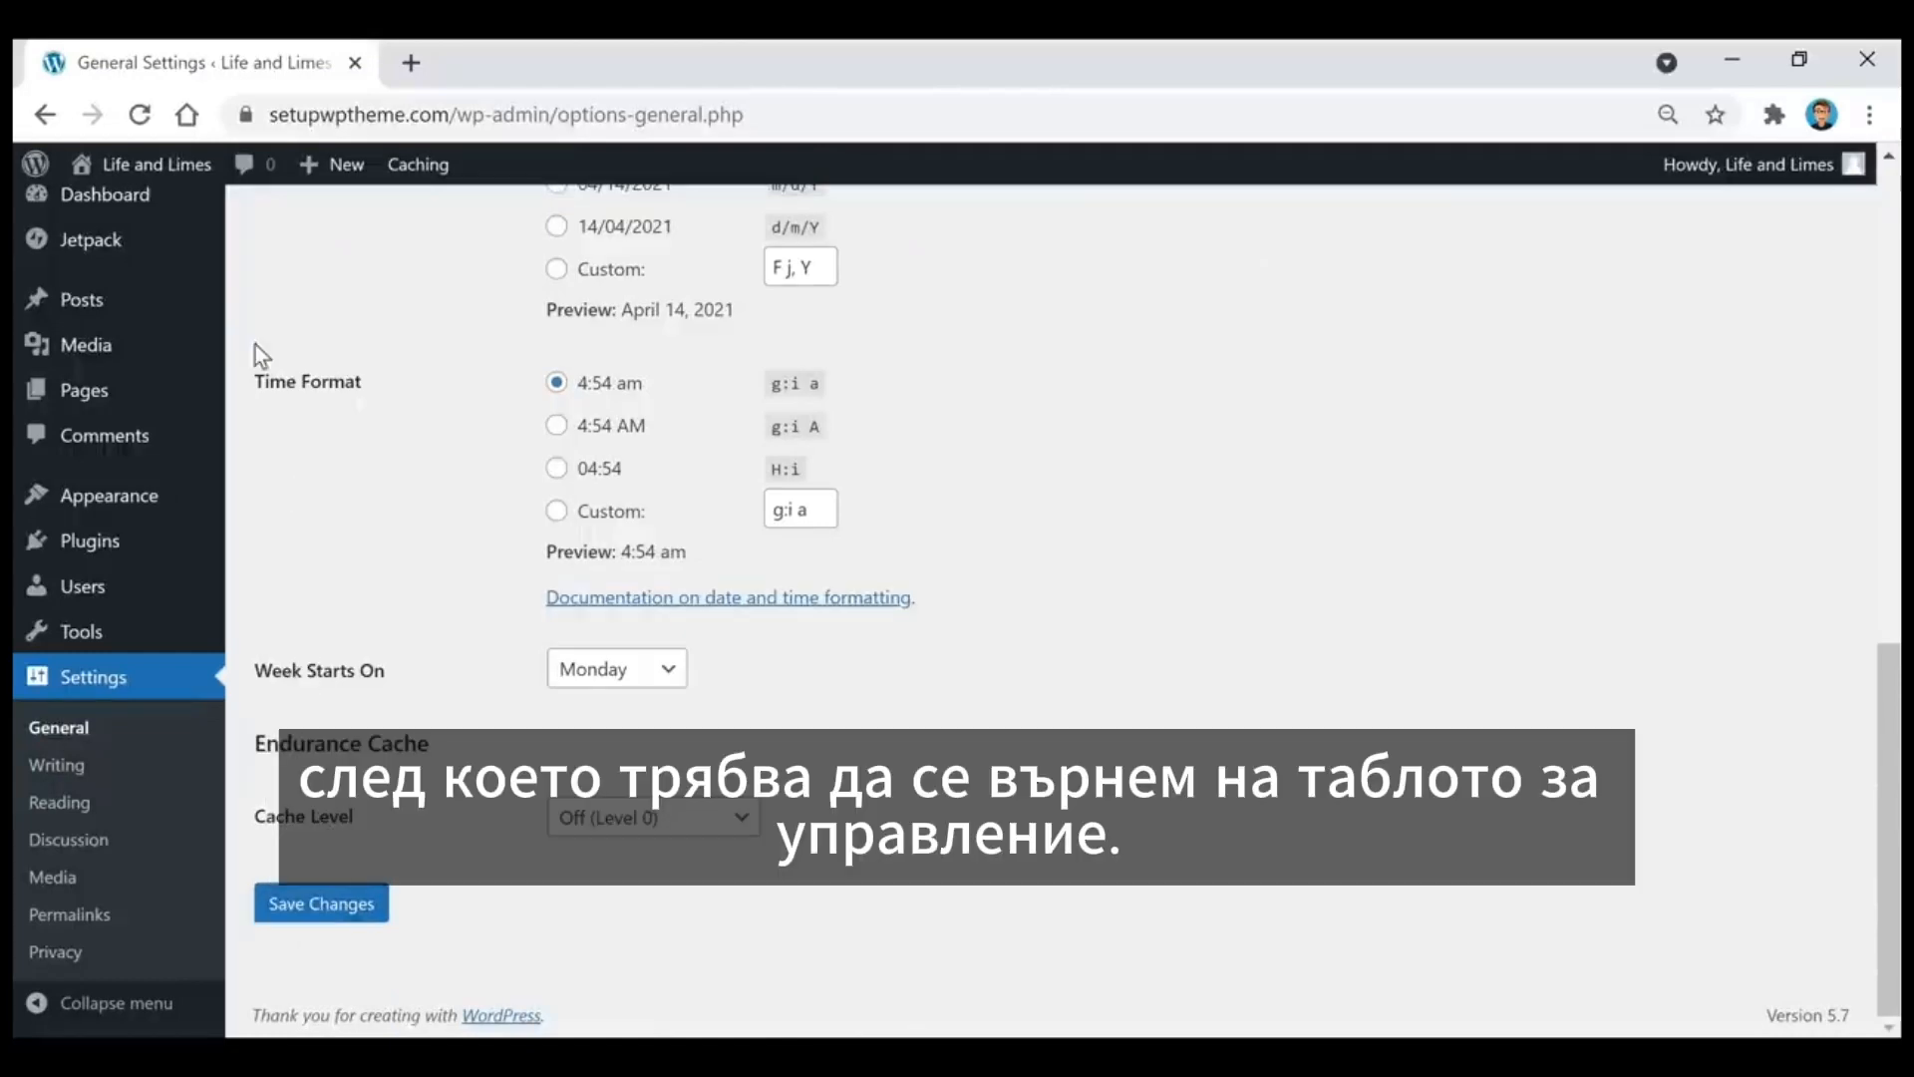
Step: Return to the dashboard and check the navigation menu on the live site
left_click(103, 200)
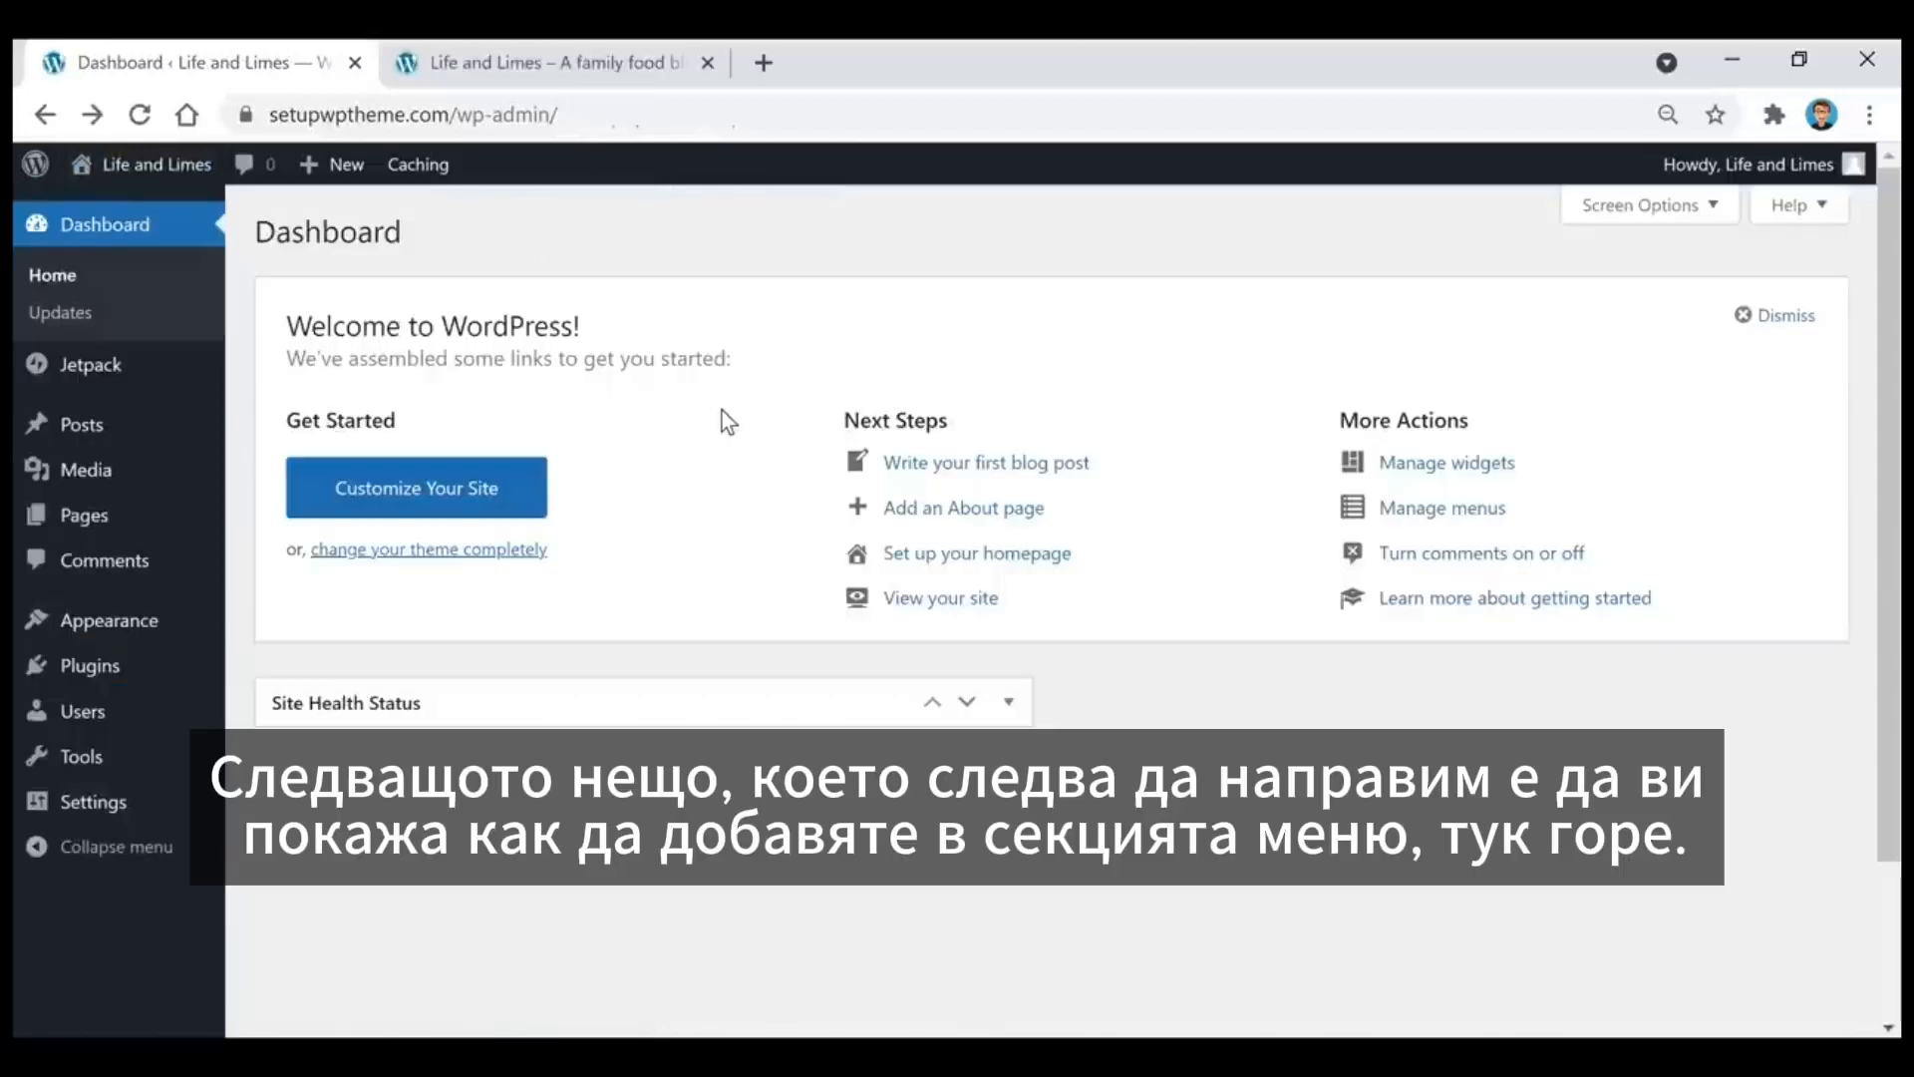
left_click(503, 62)
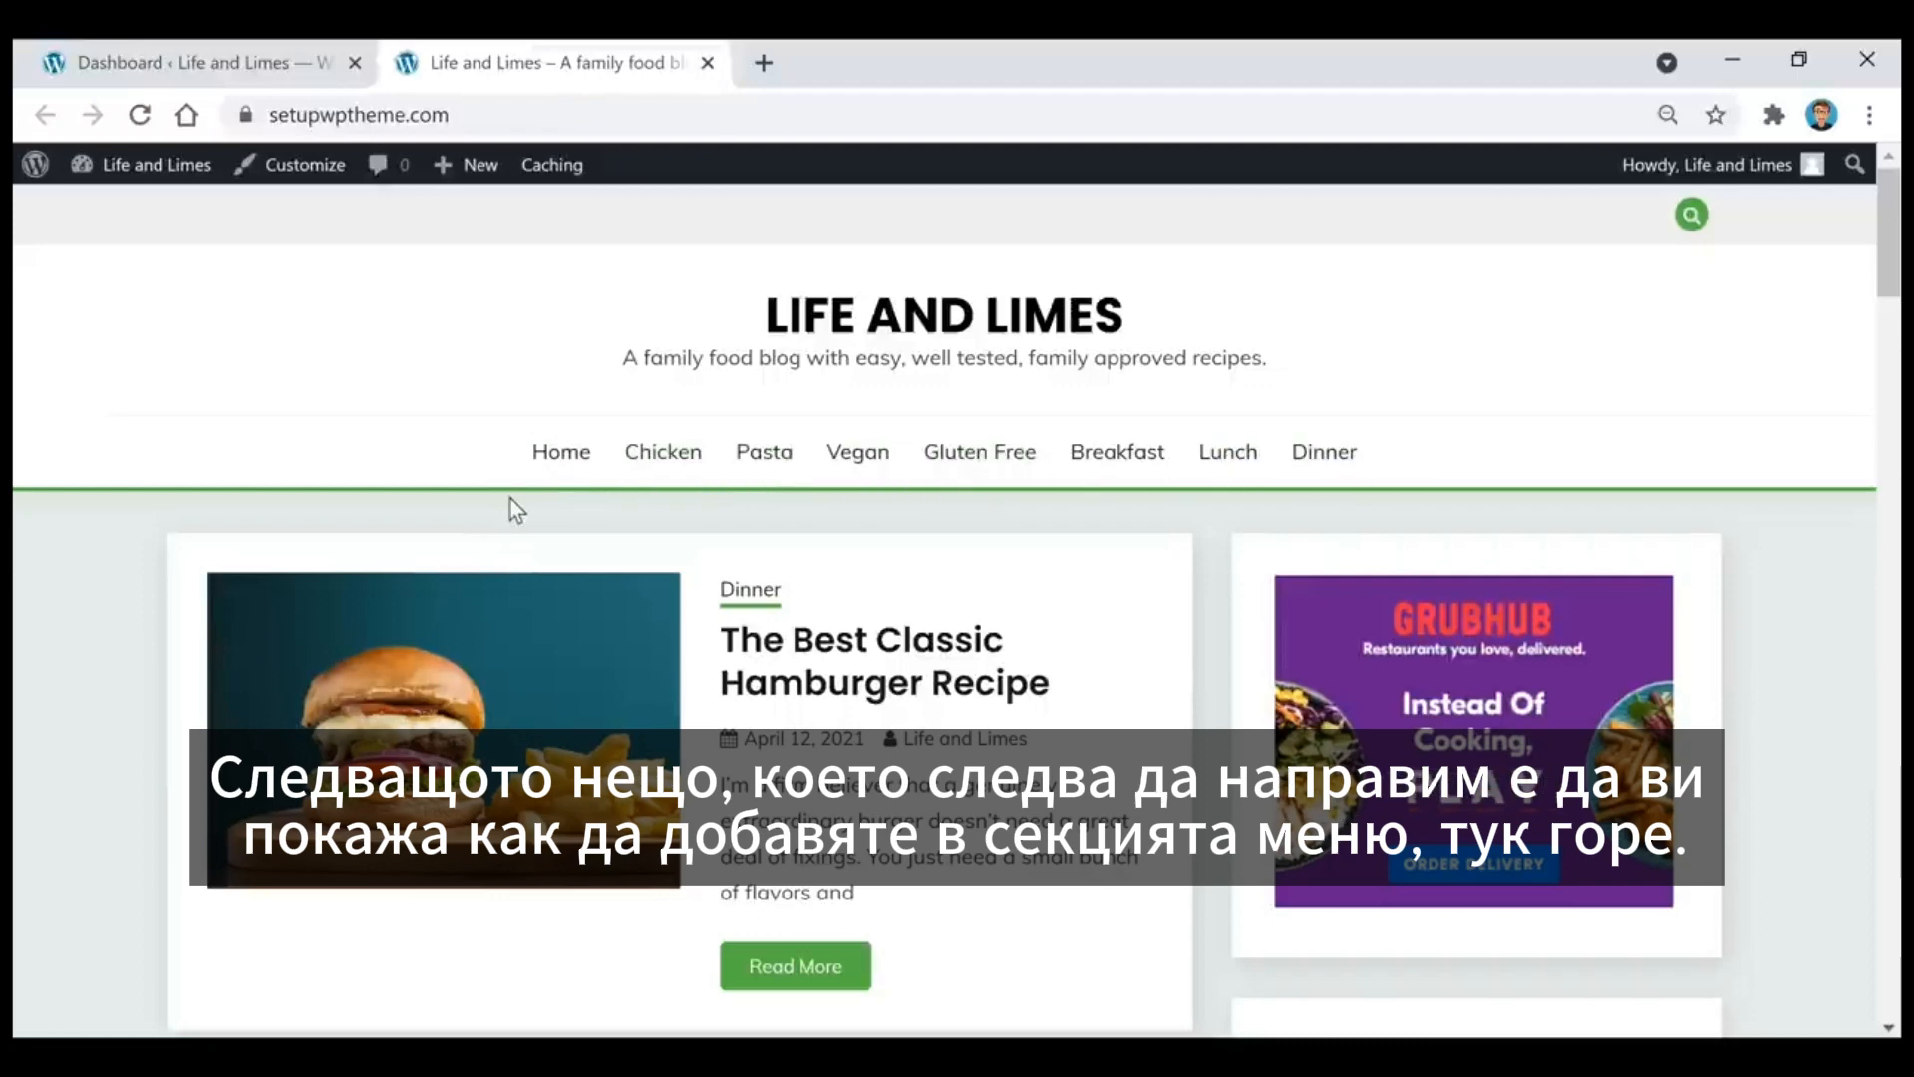
left_click(203, 64)
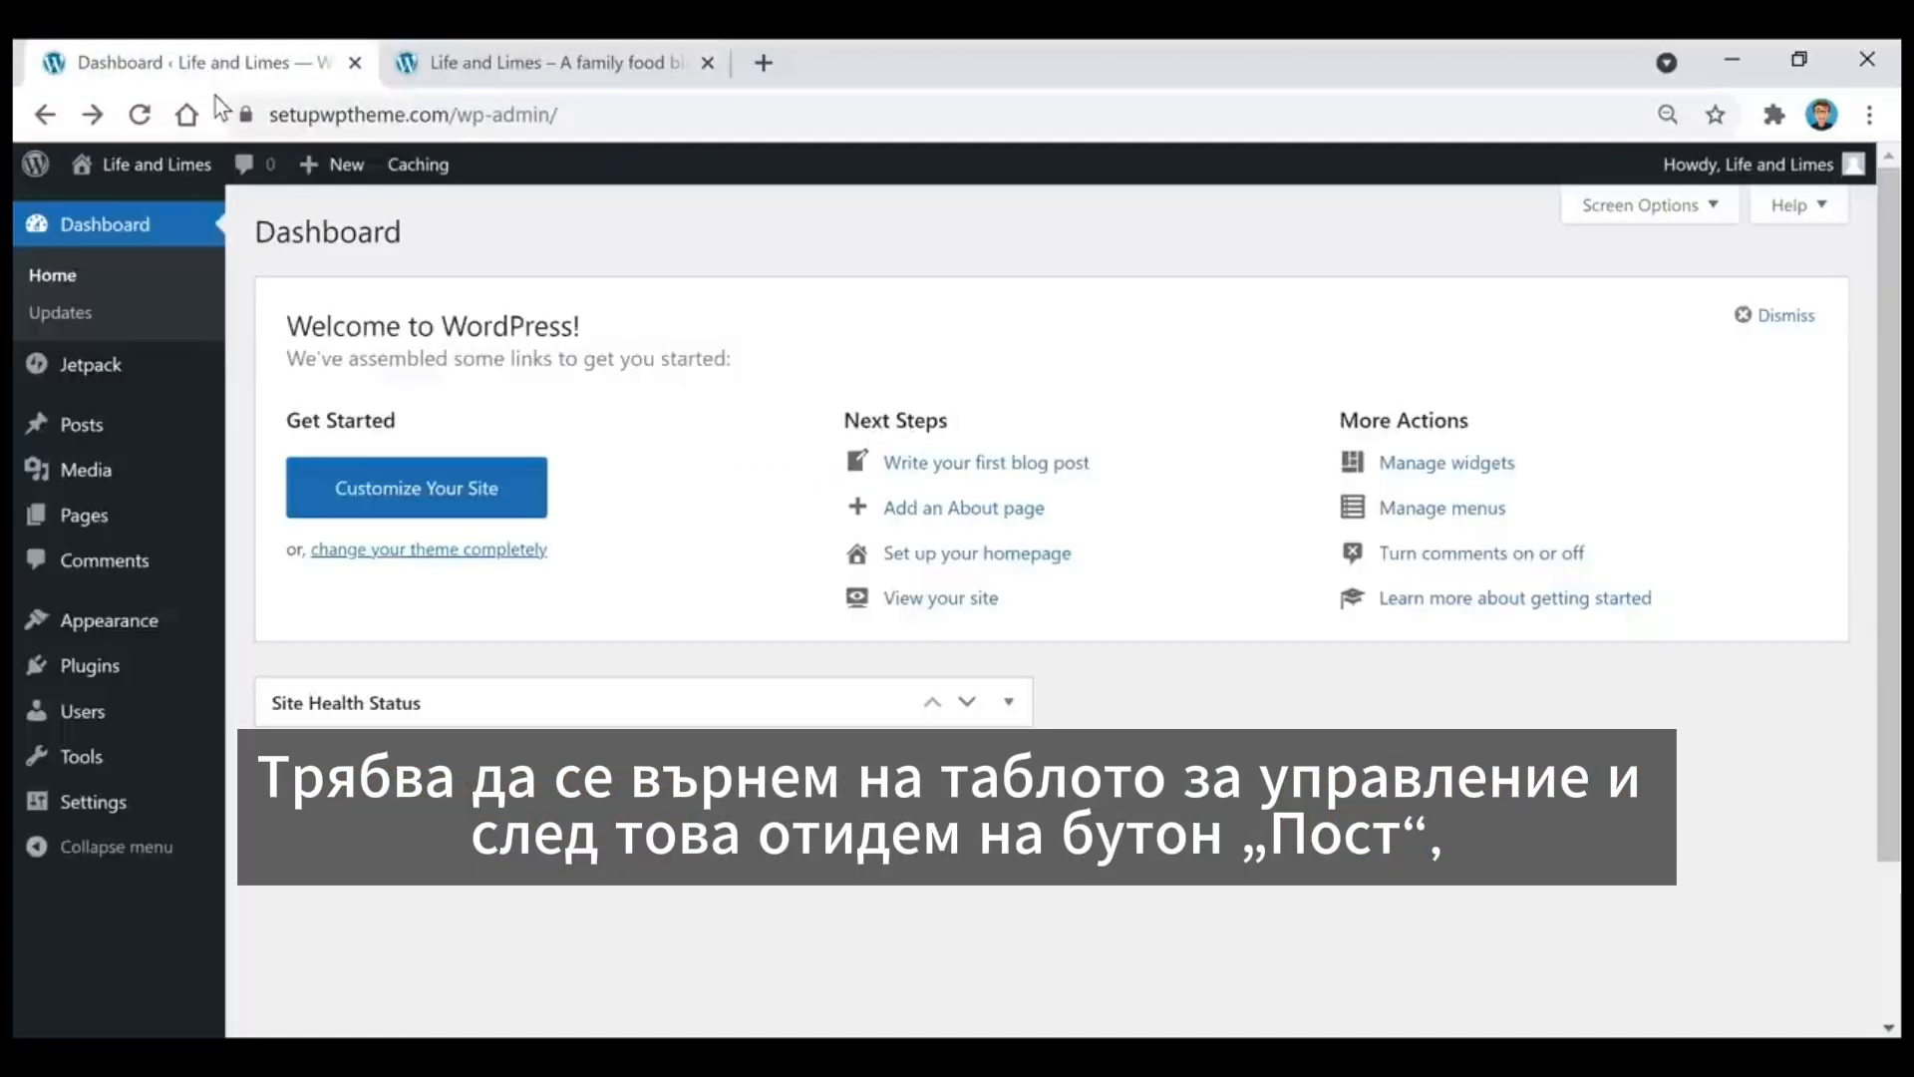
Step: Add a new post category named Dessert, with no parent category
mouse_move(95, 431)
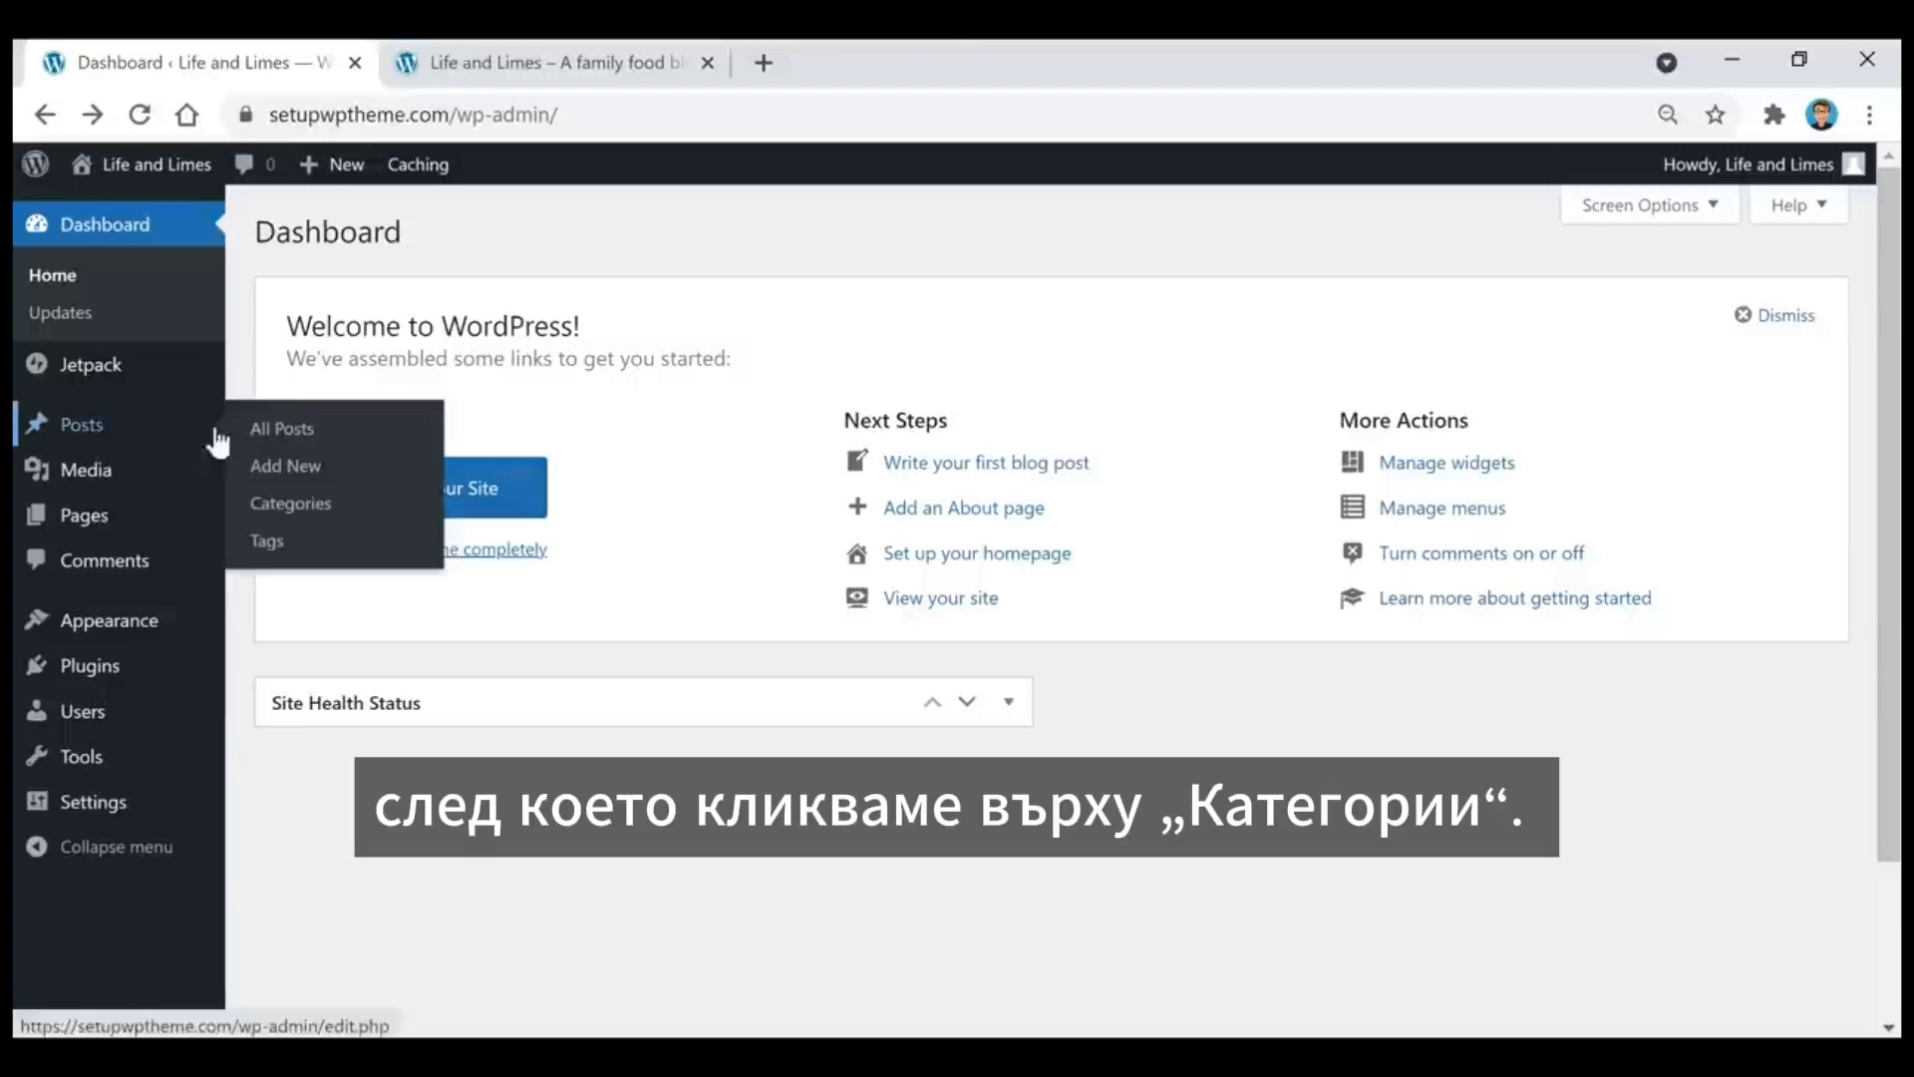
left_click(292, 505)
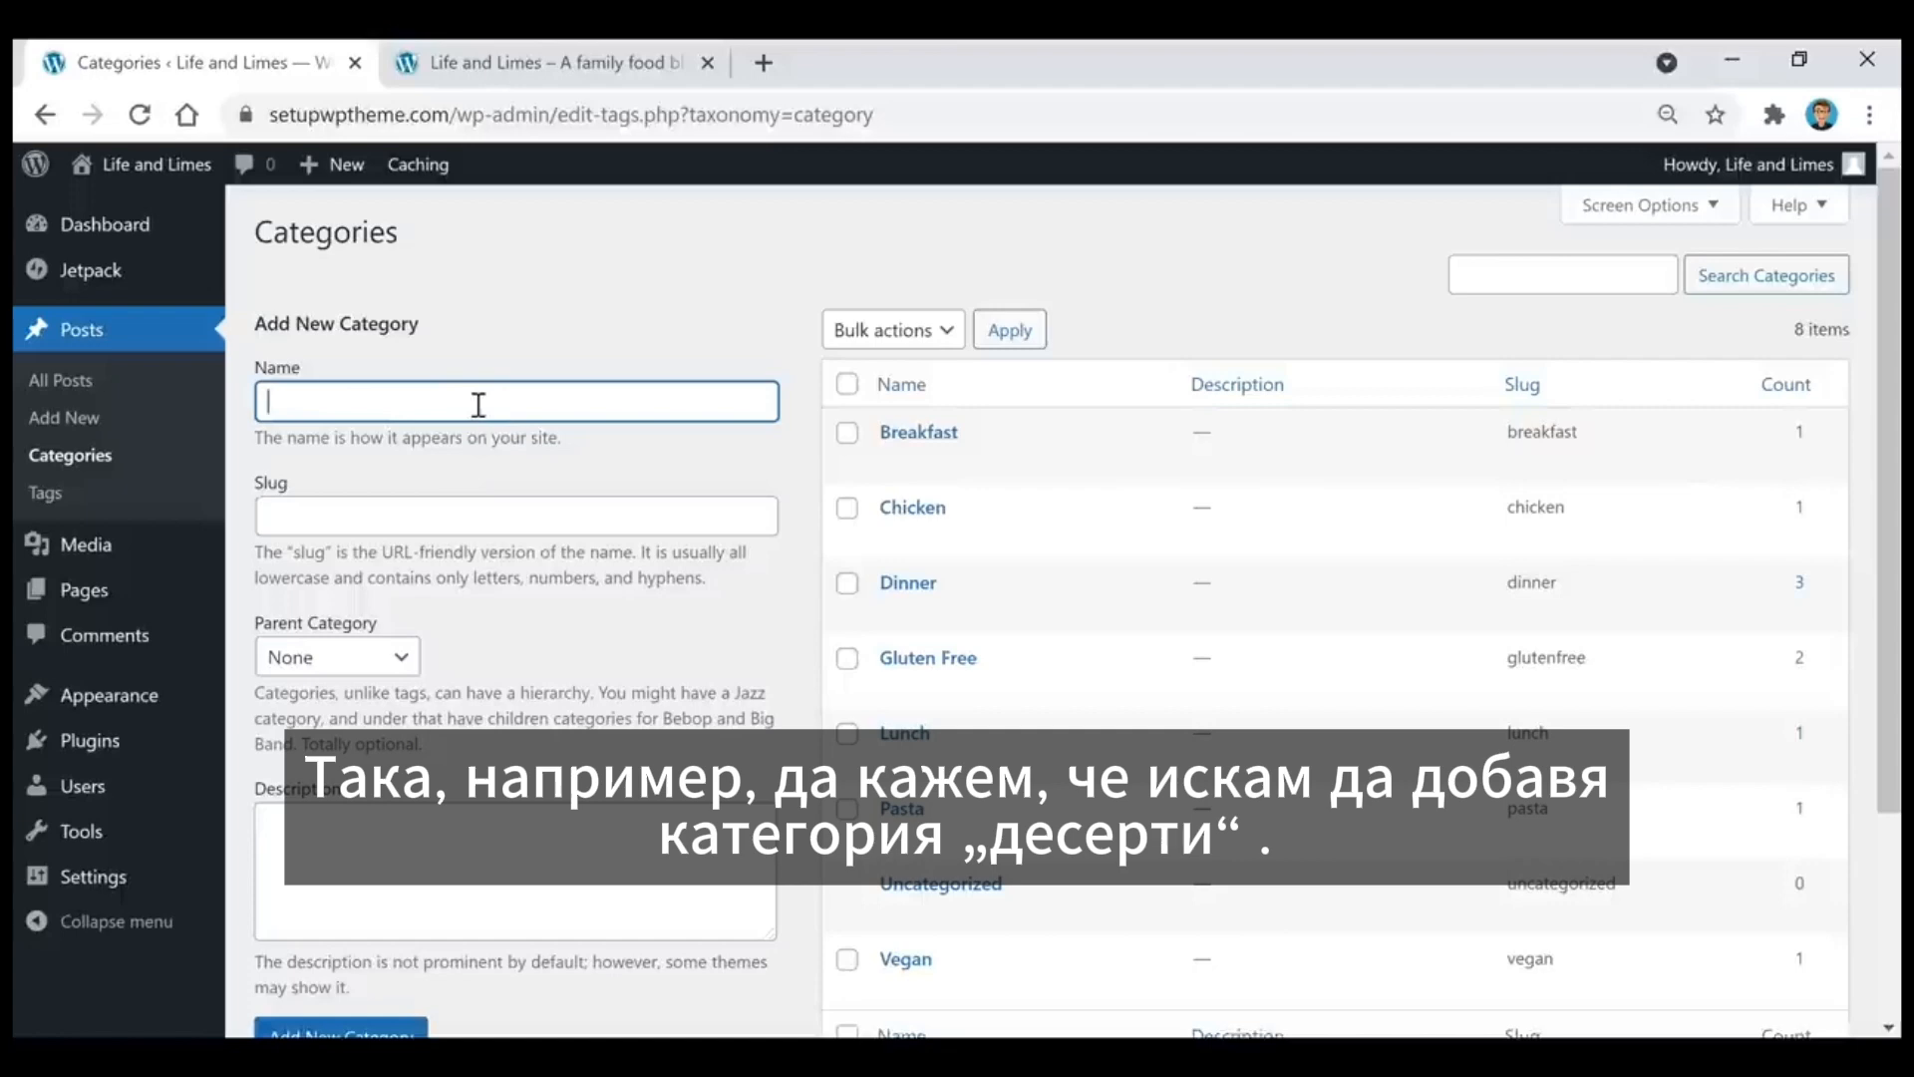
type("Dessert")
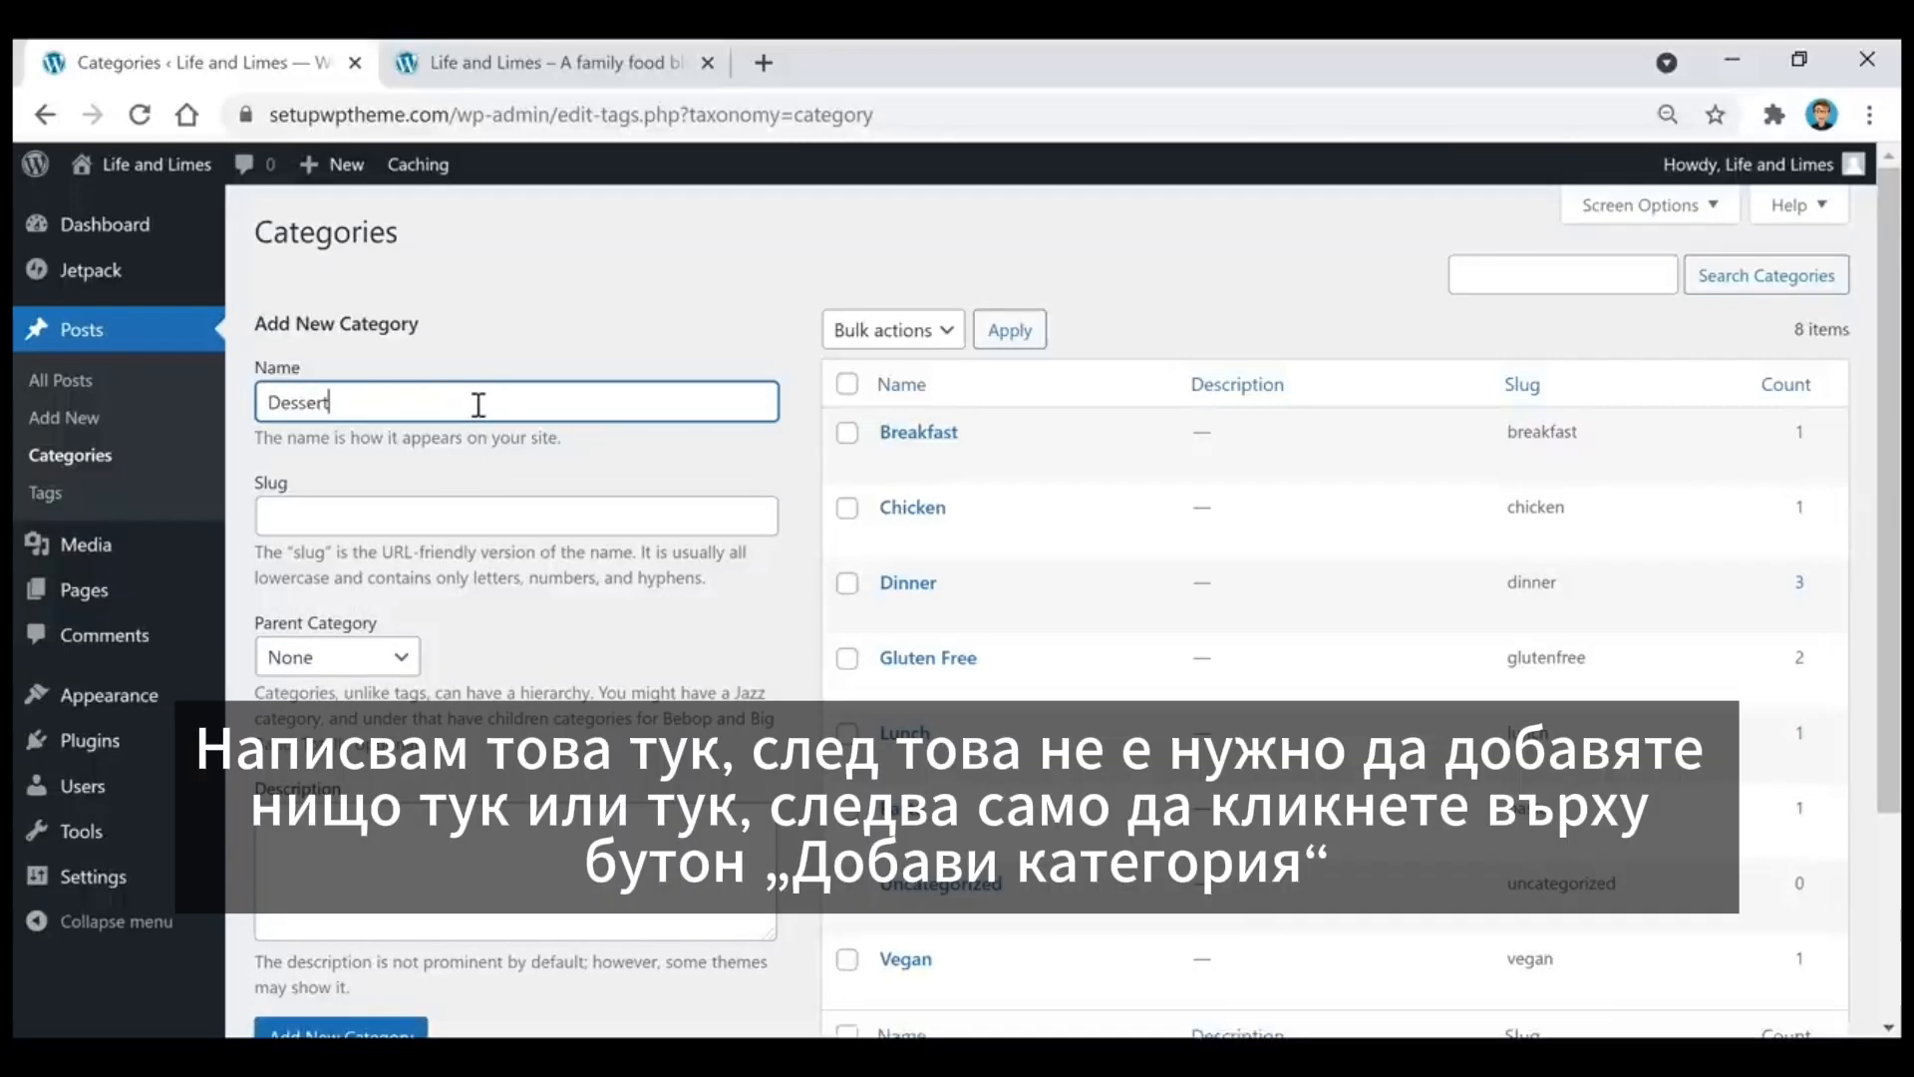
scroll(639, 555, "down", 2)
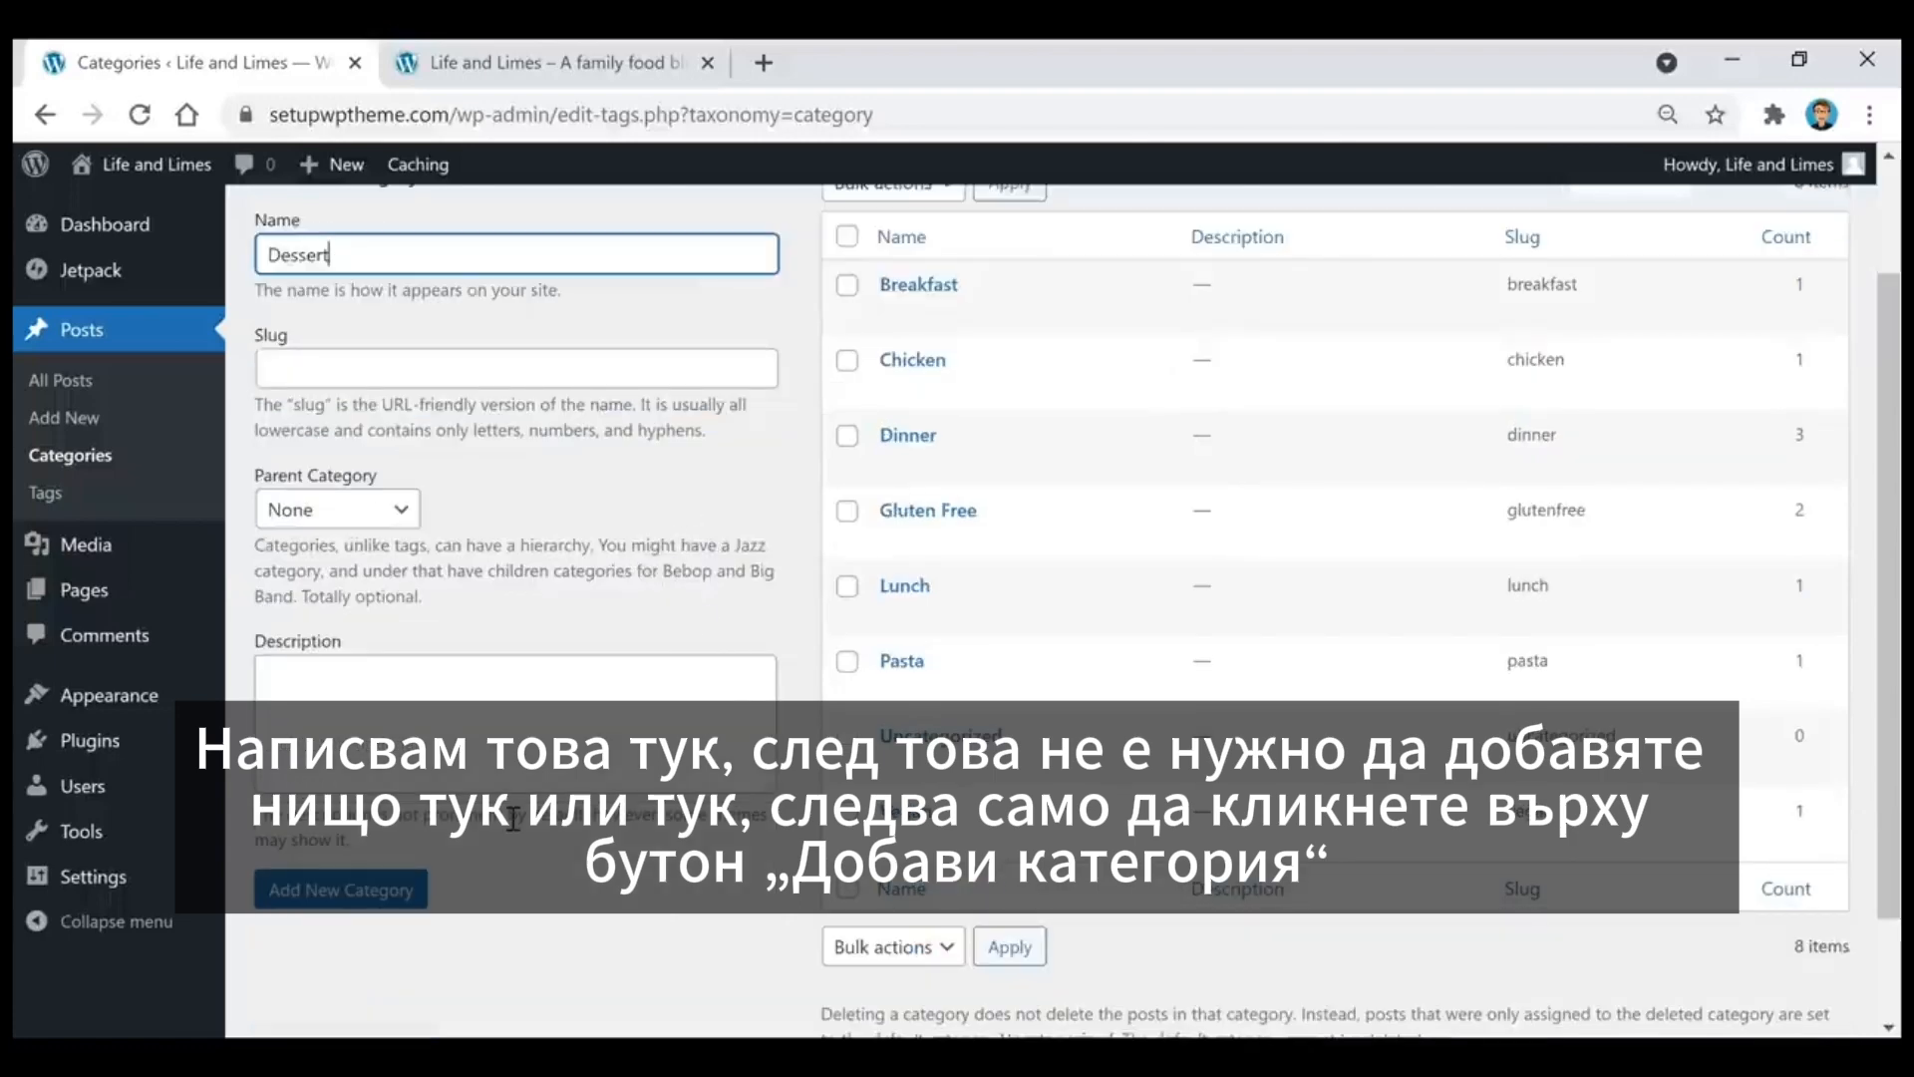
left_click(371, 897)
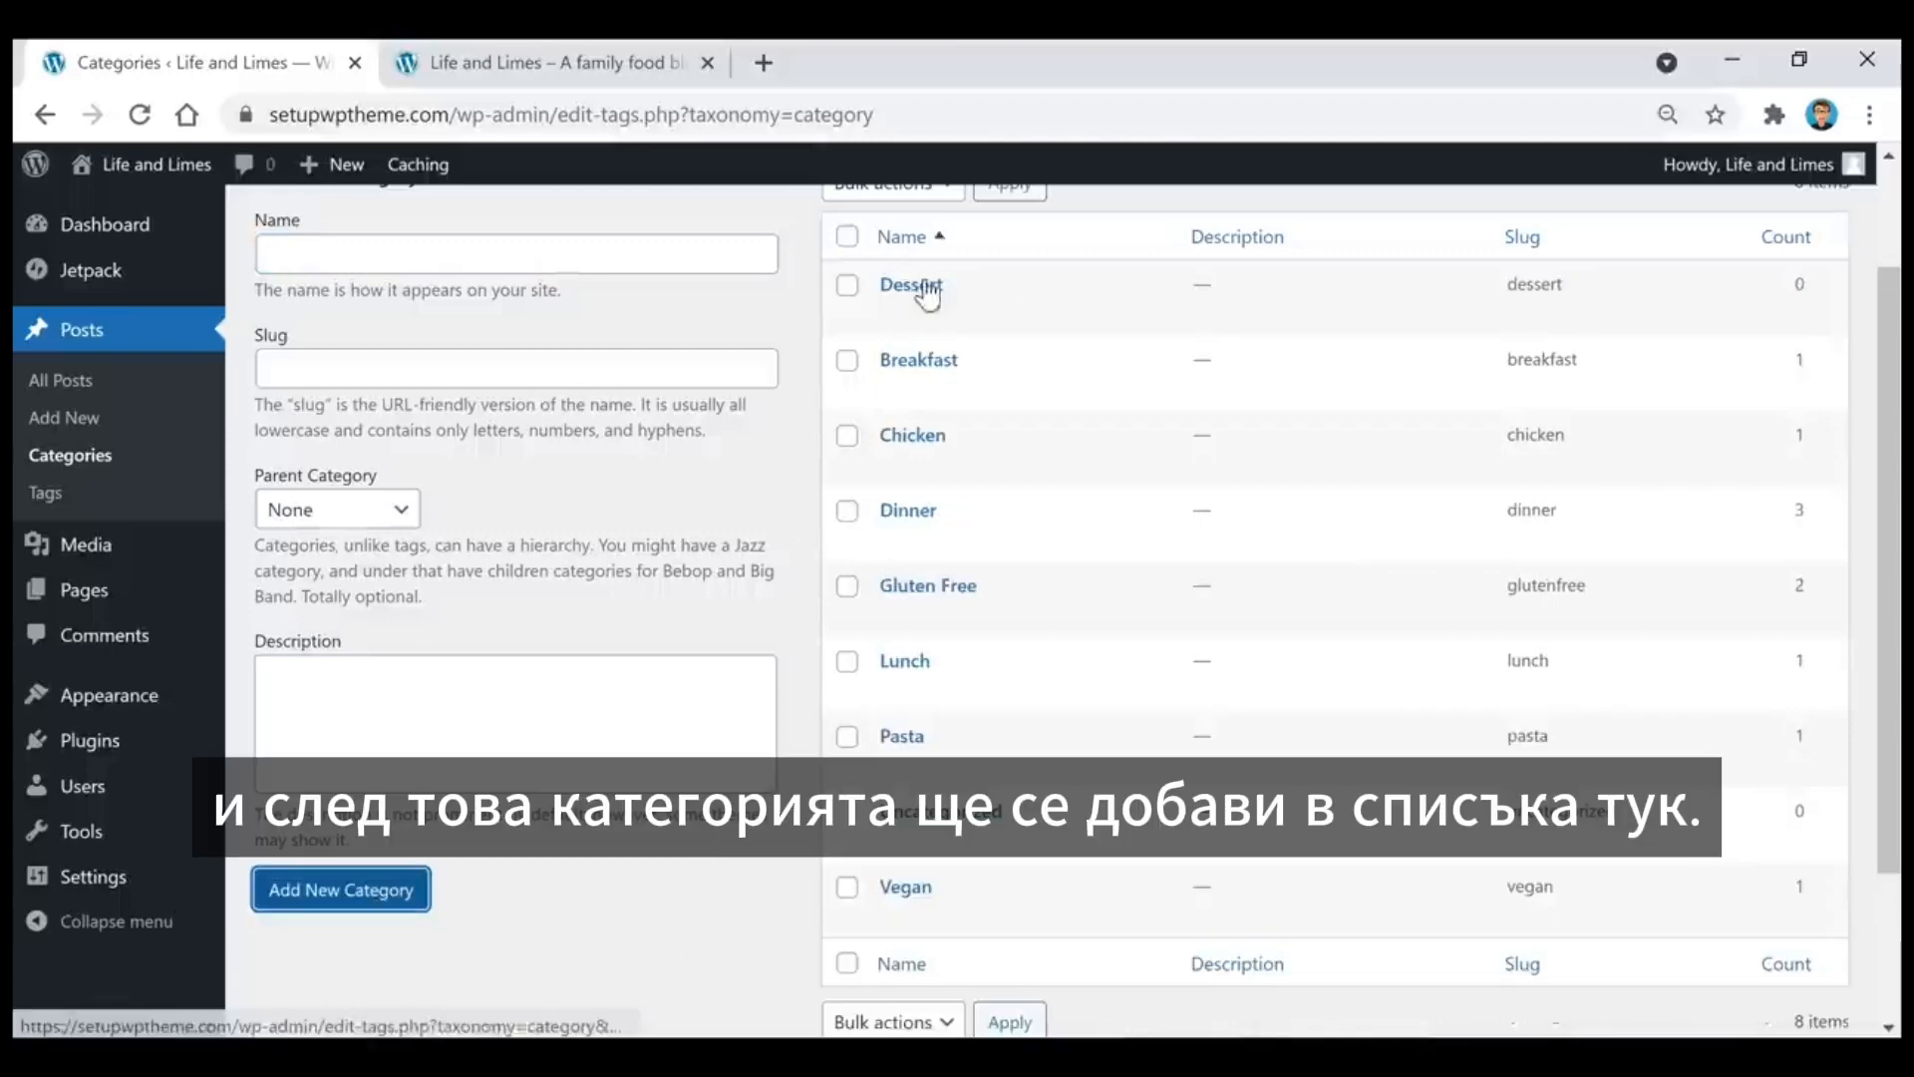
Step: Delete the Dessert category from the post categories with a bulk action
scroll(935, 311, "up", 2)
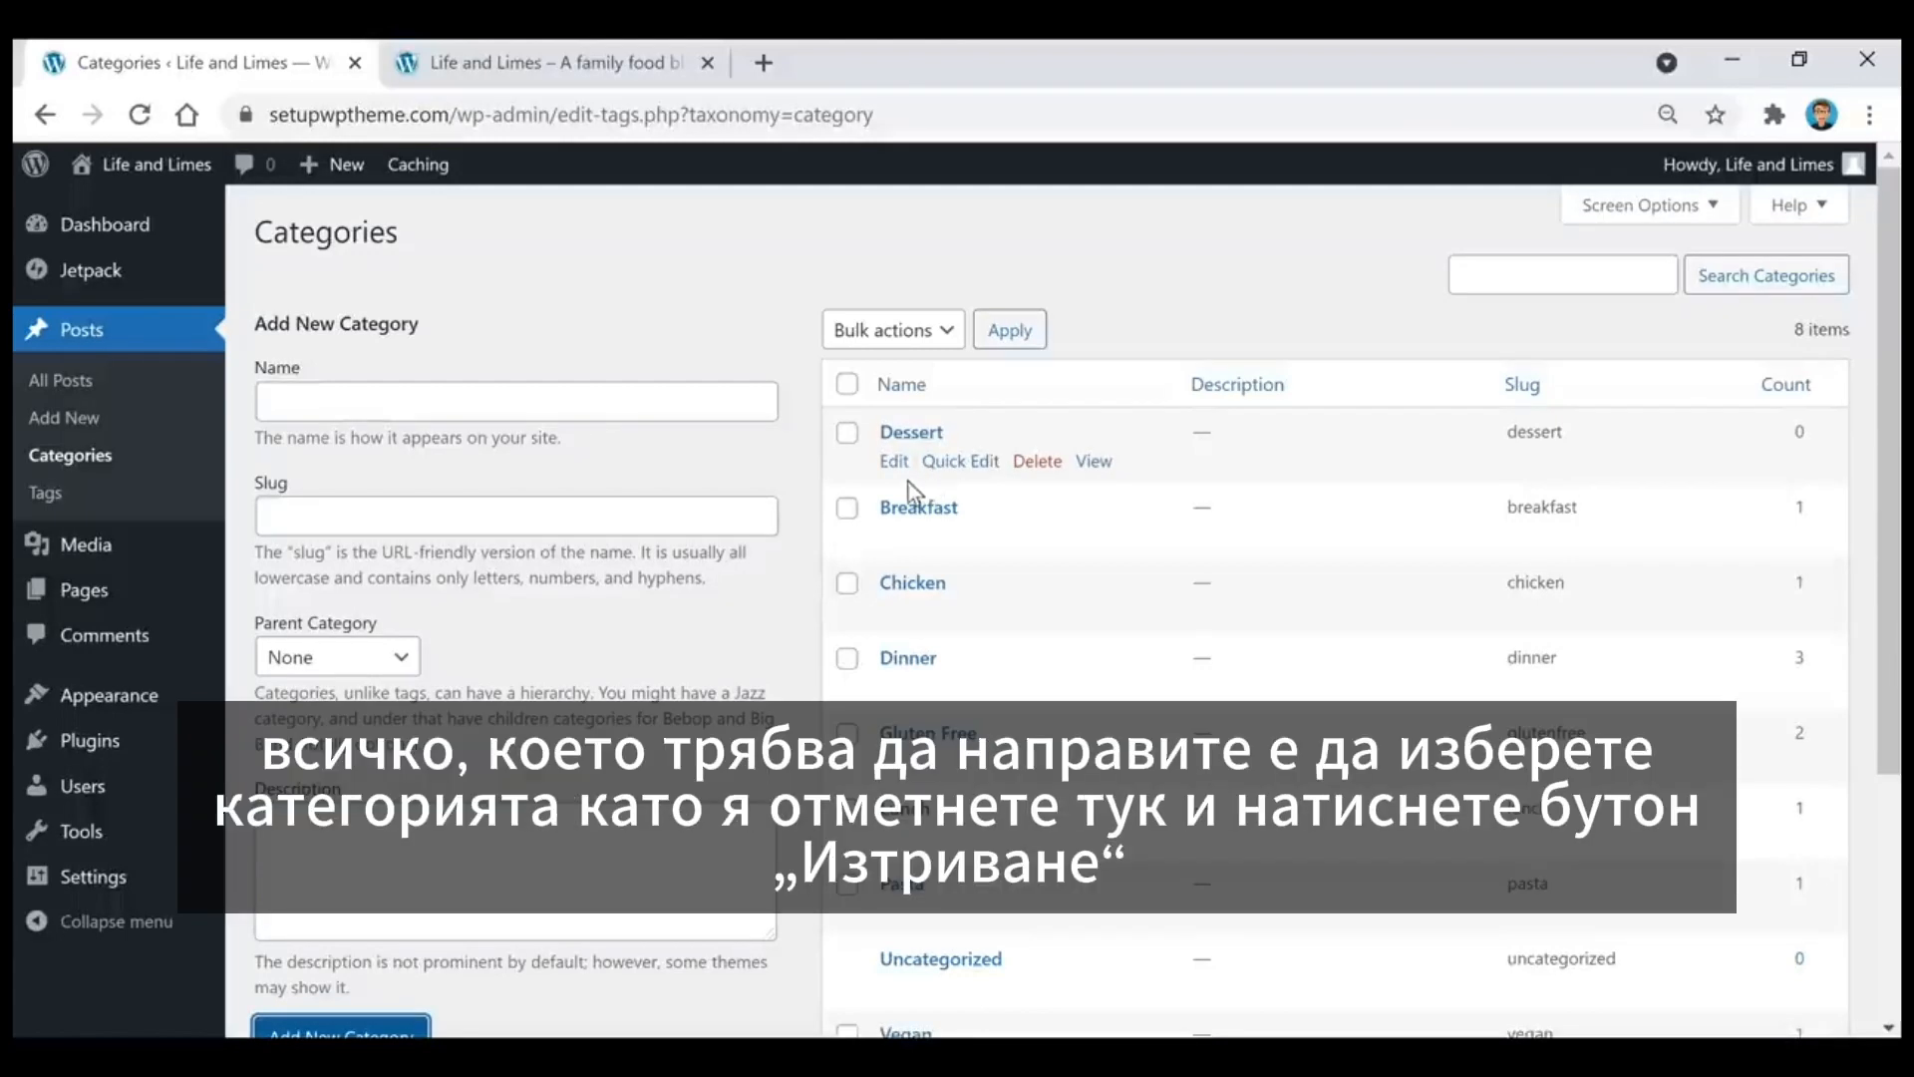
left_click(846, 435)
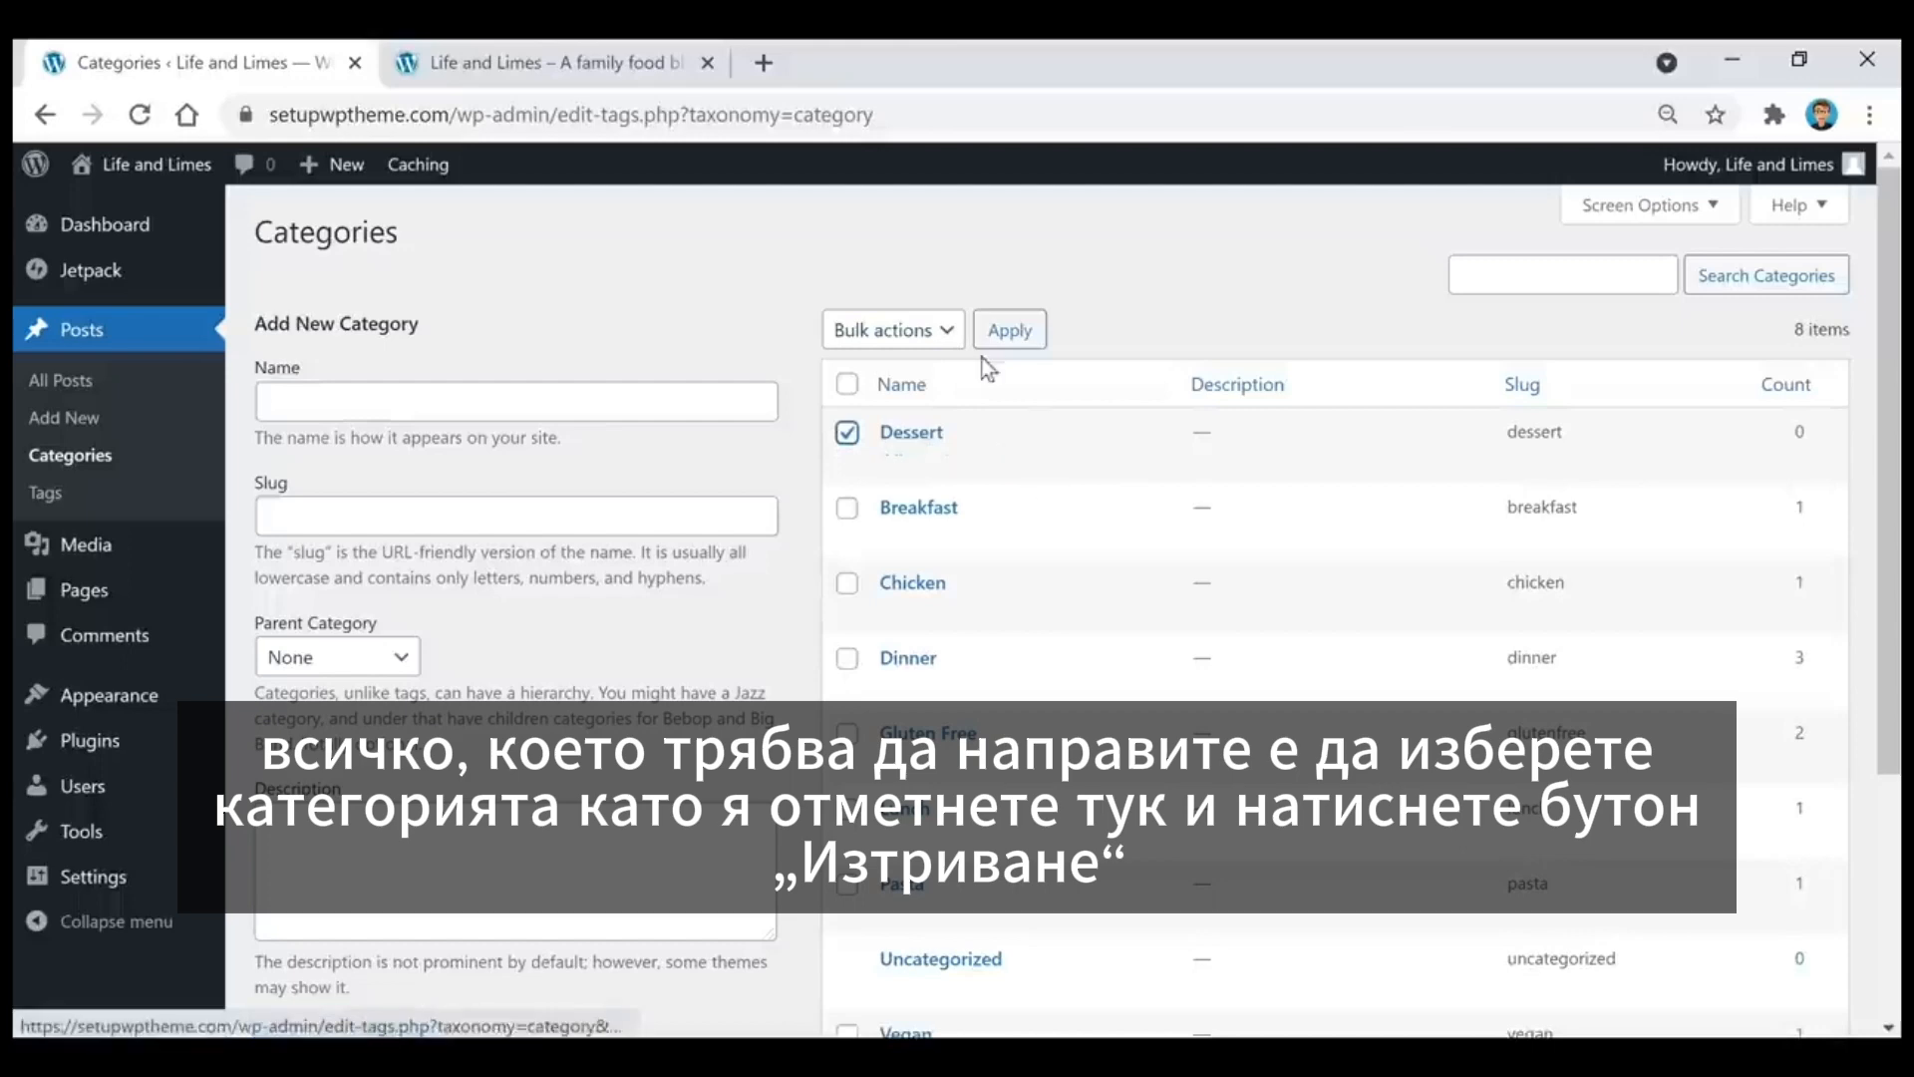
left_click(949, 334)
left_click(905, 391)
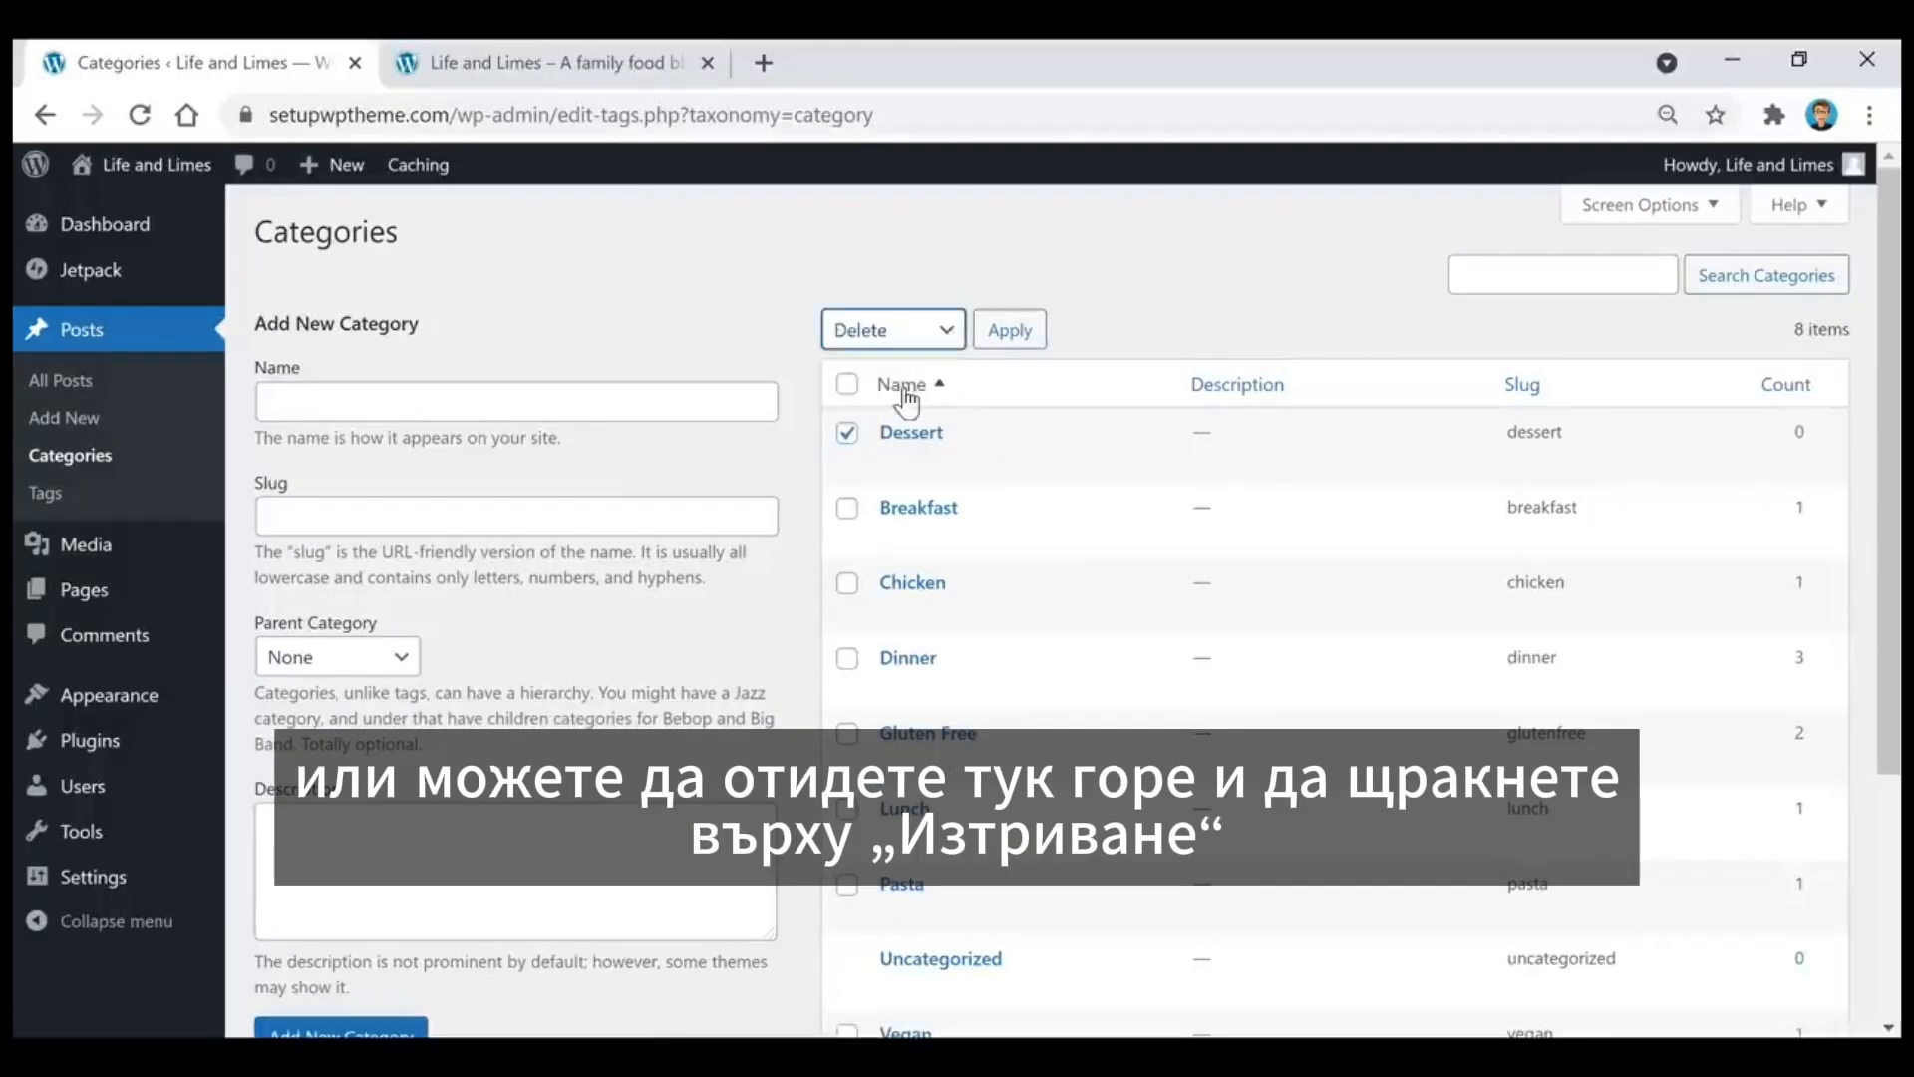
left_click(1010, 331)
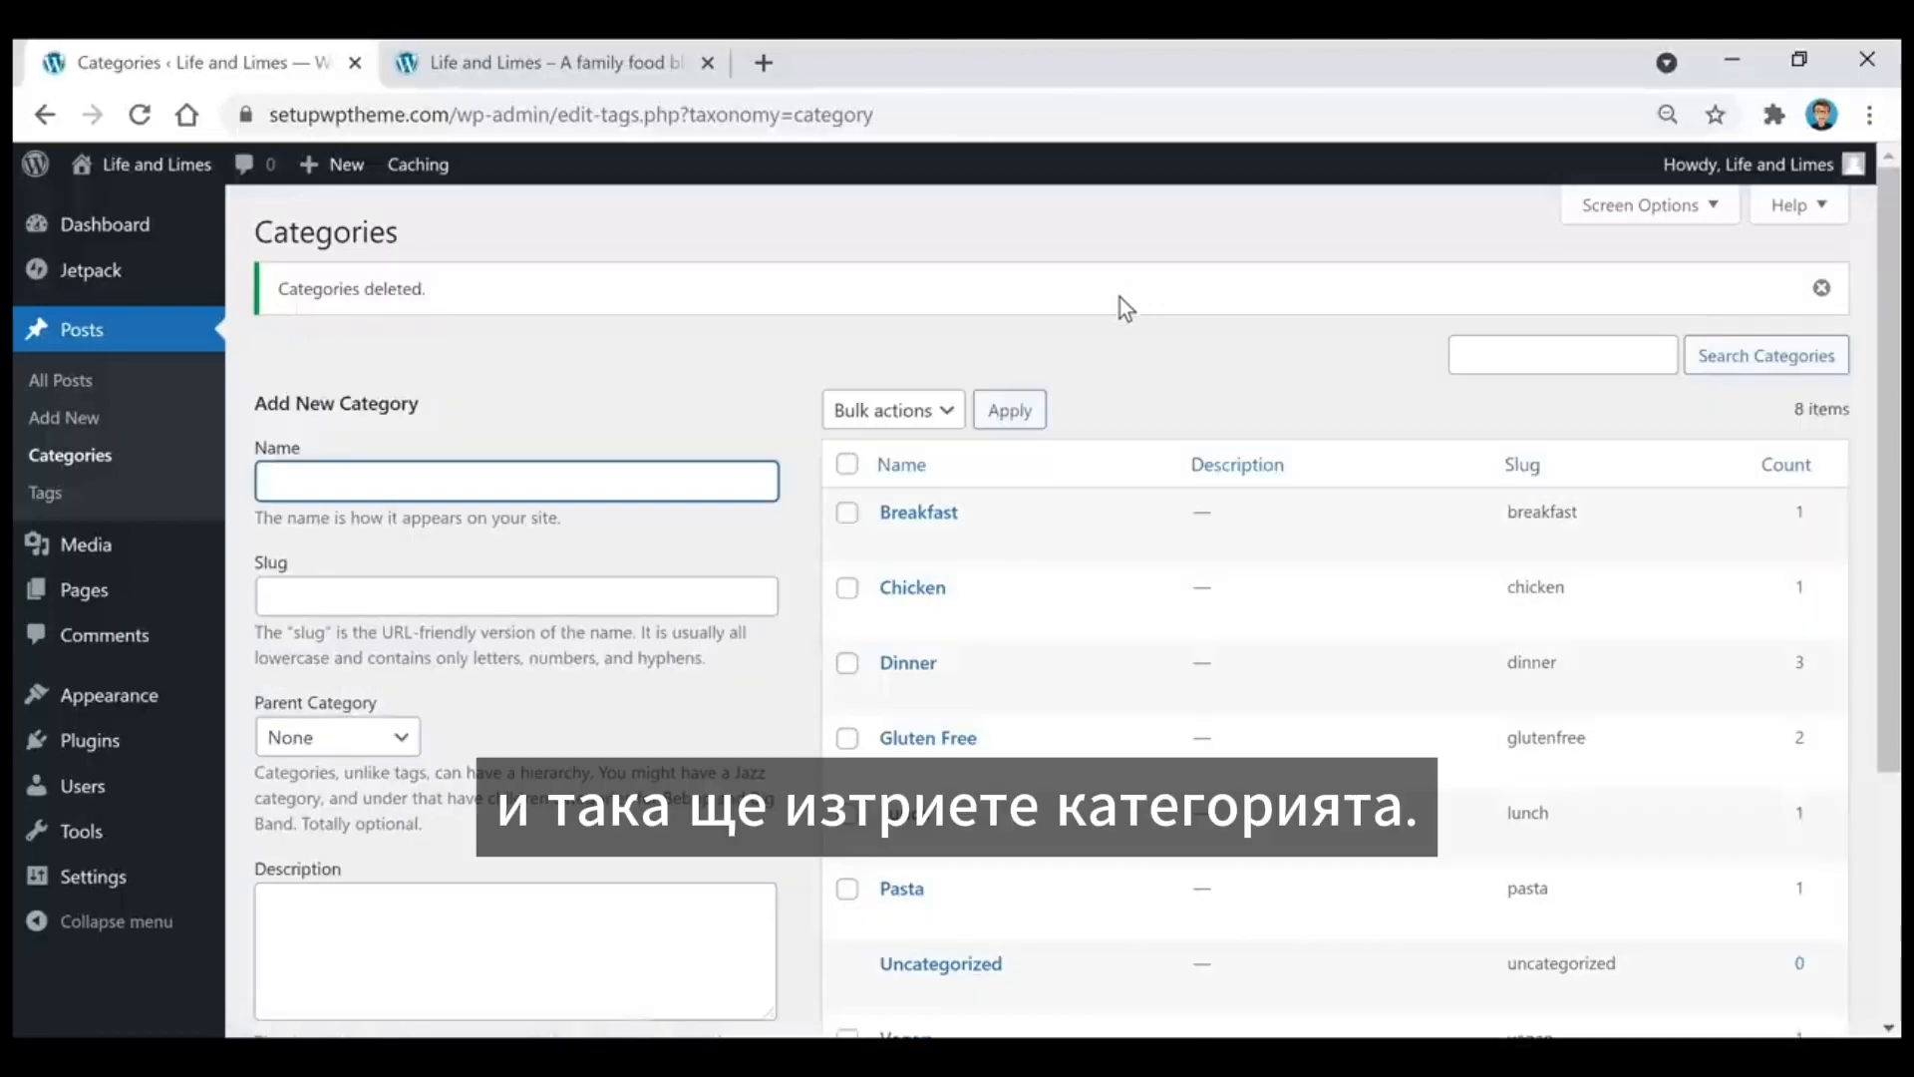
left_click(633, 366)
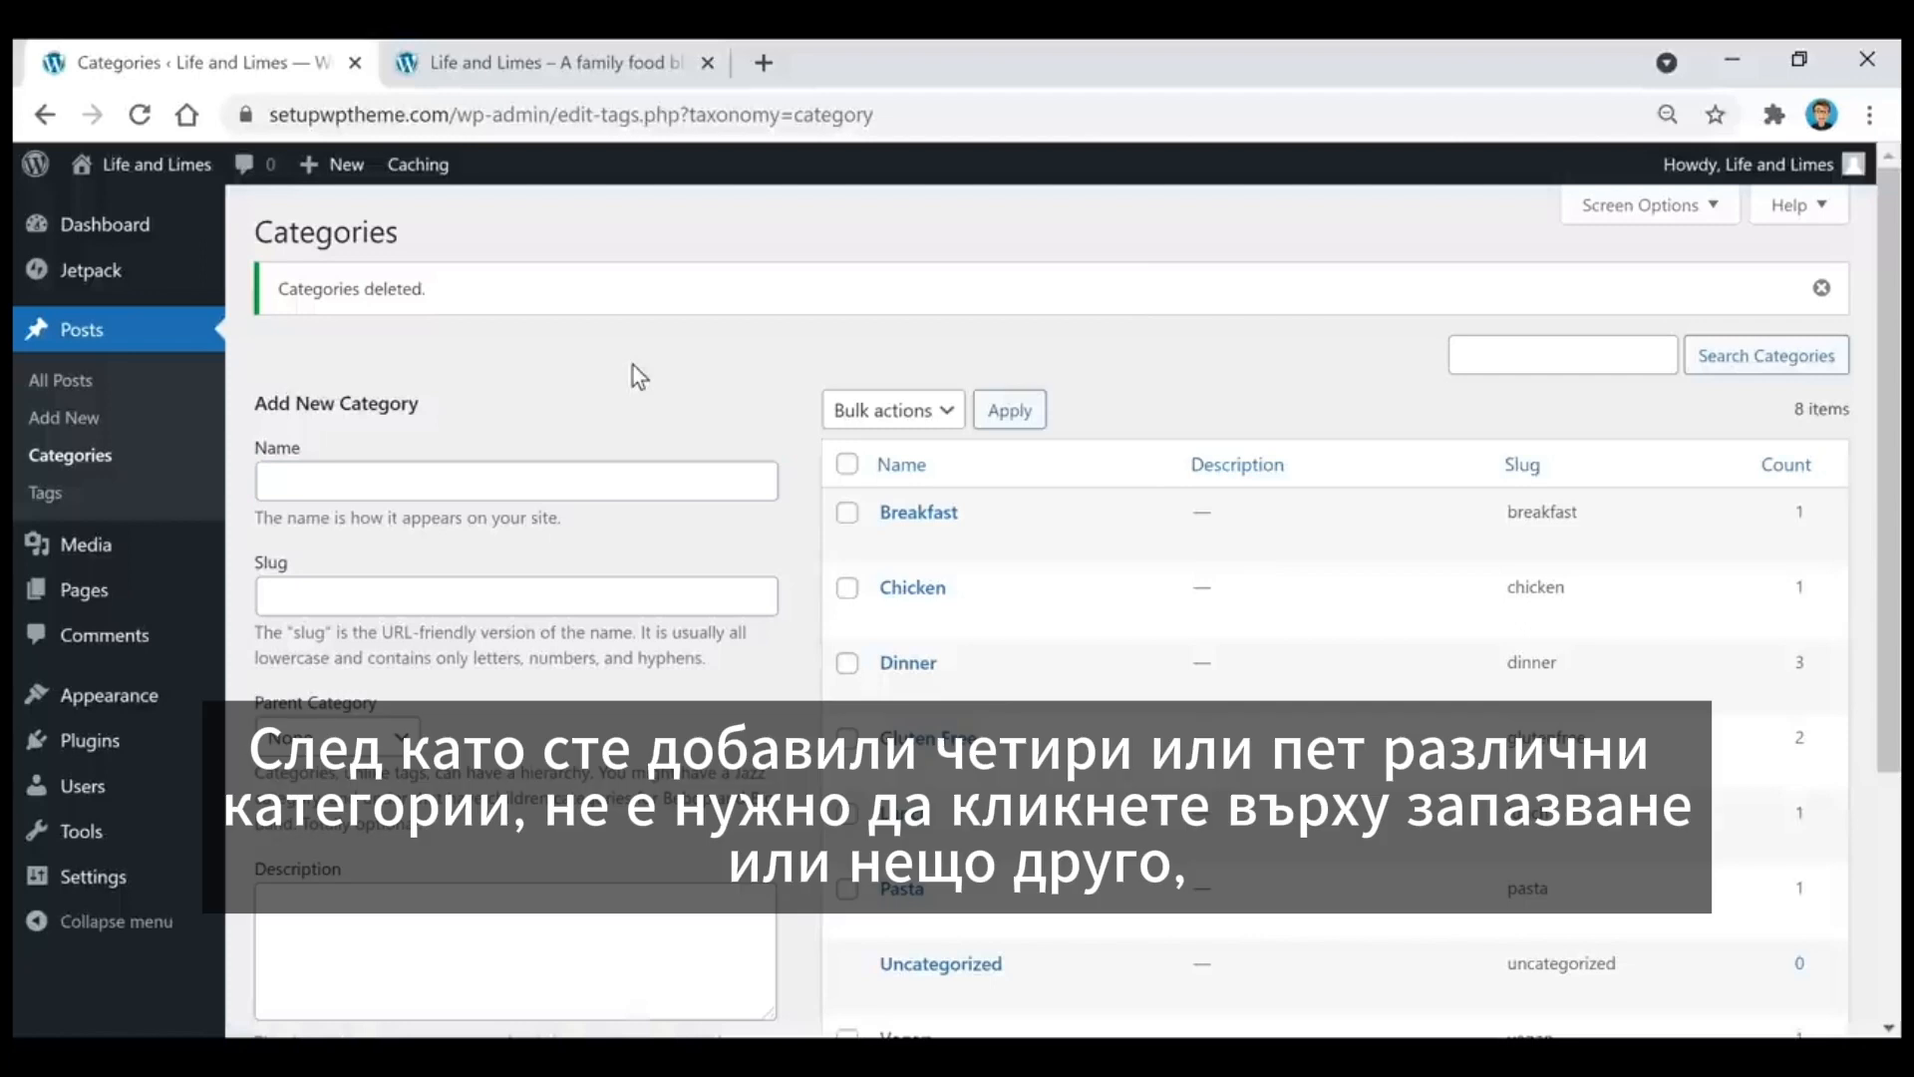
scroll(632, 366, "down", 3)
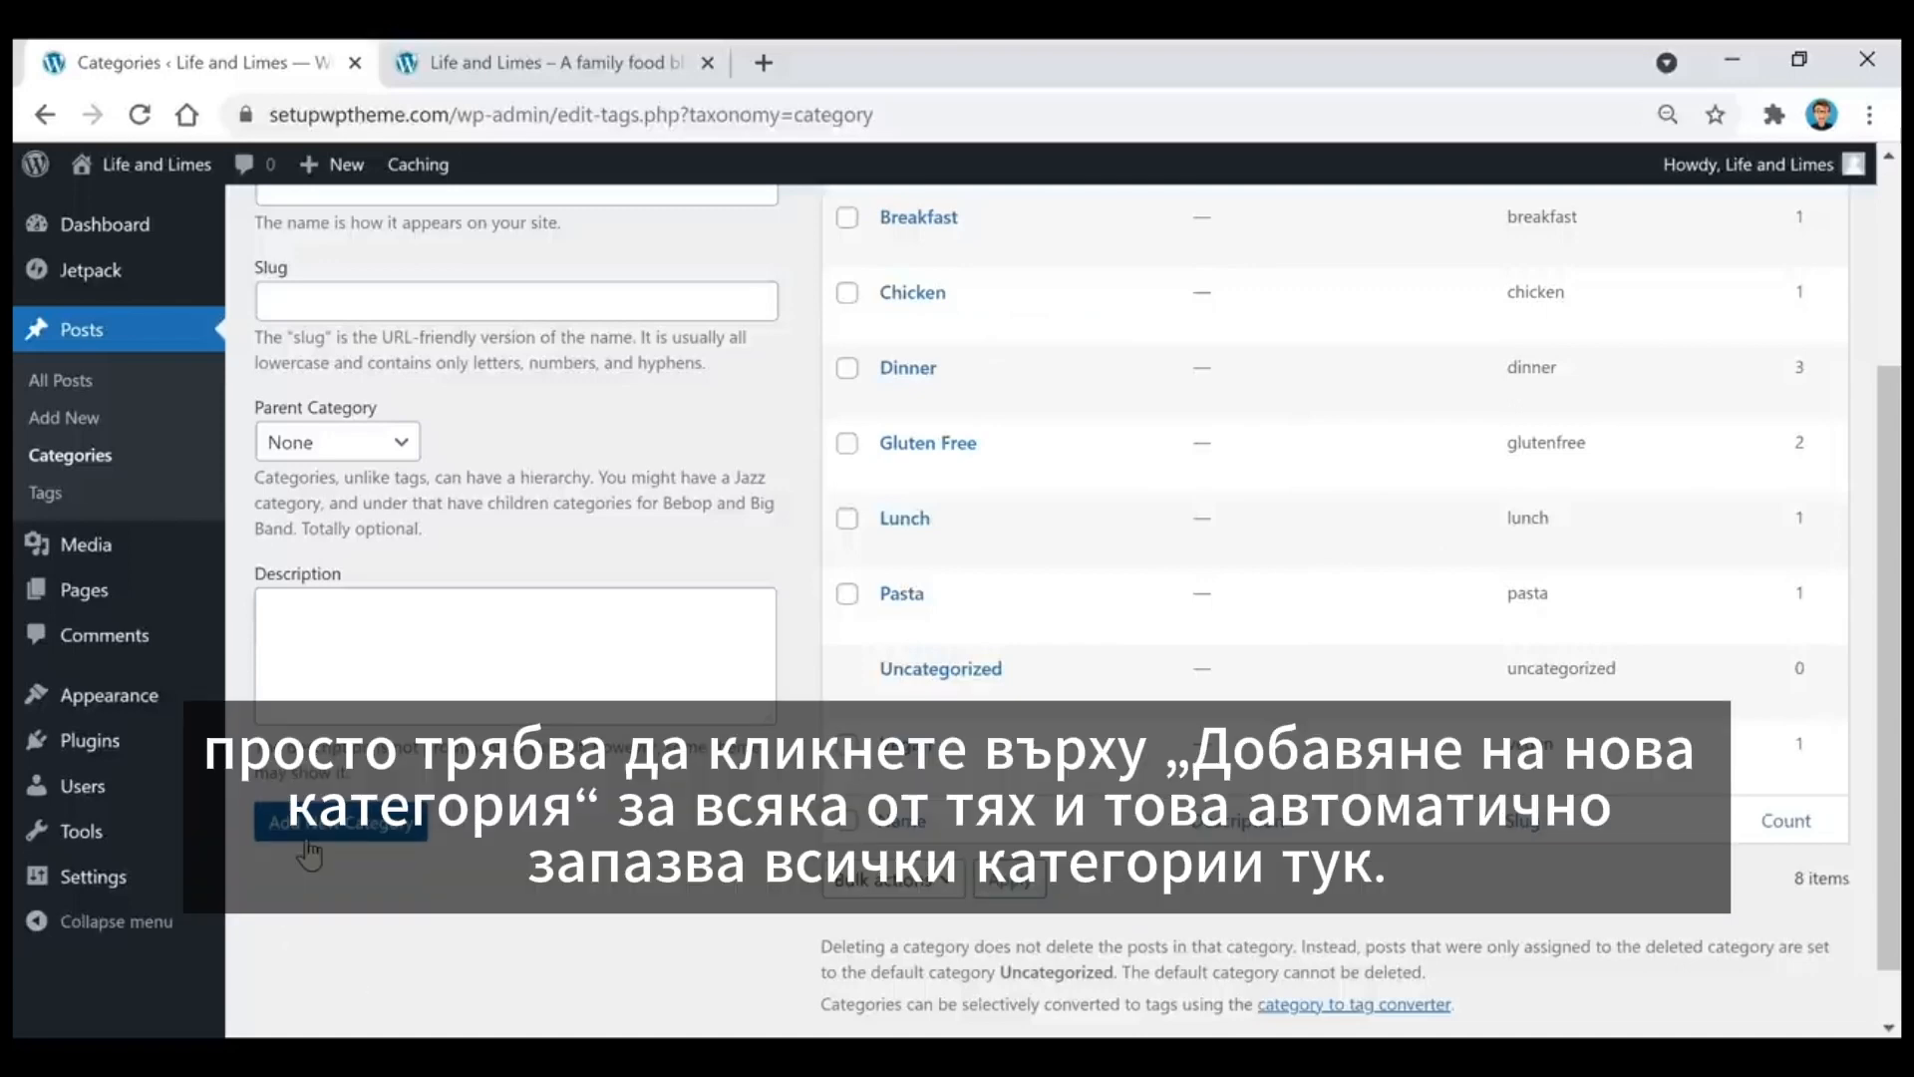
scroll(618, 872, "up", 3)
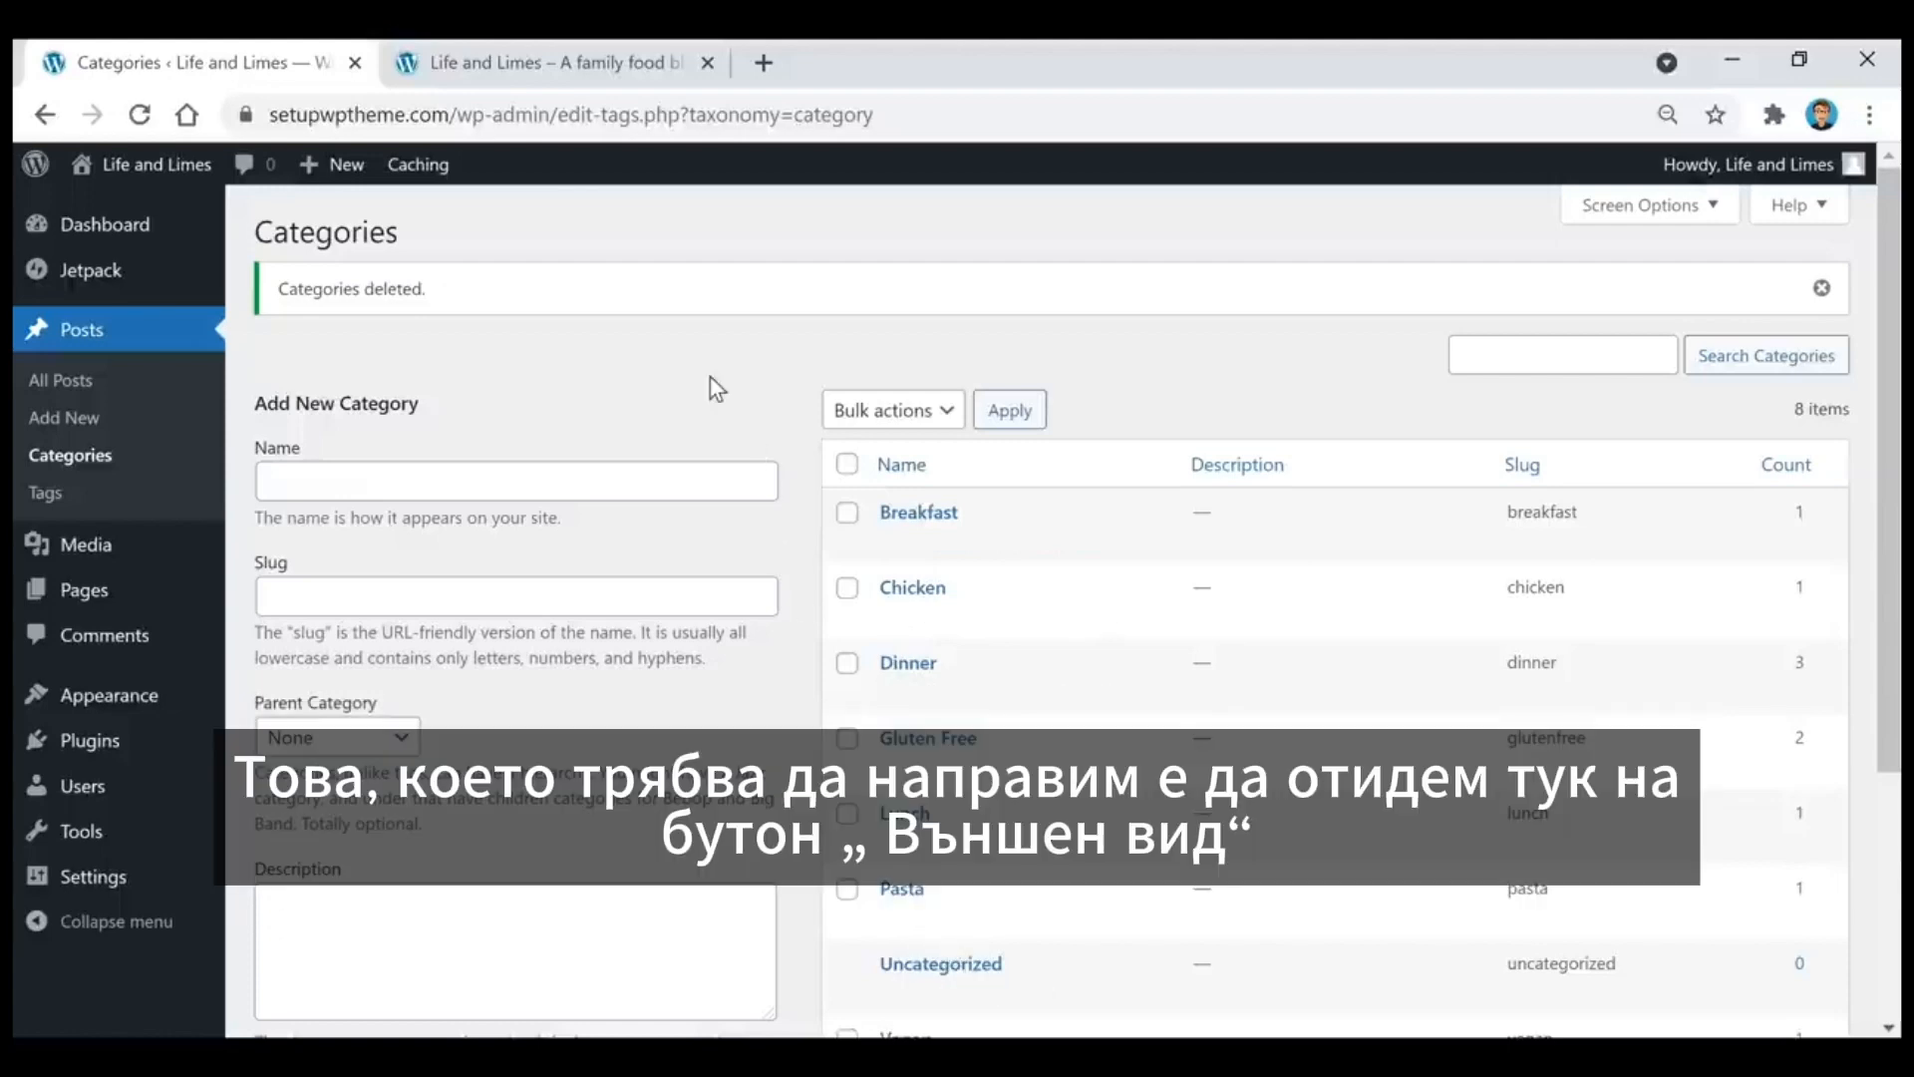
Step: Open the editor for Menu 1 and select the Dinner, Gluten Free and Lunch categories as candidate menu items
mouse_move(123, 720)
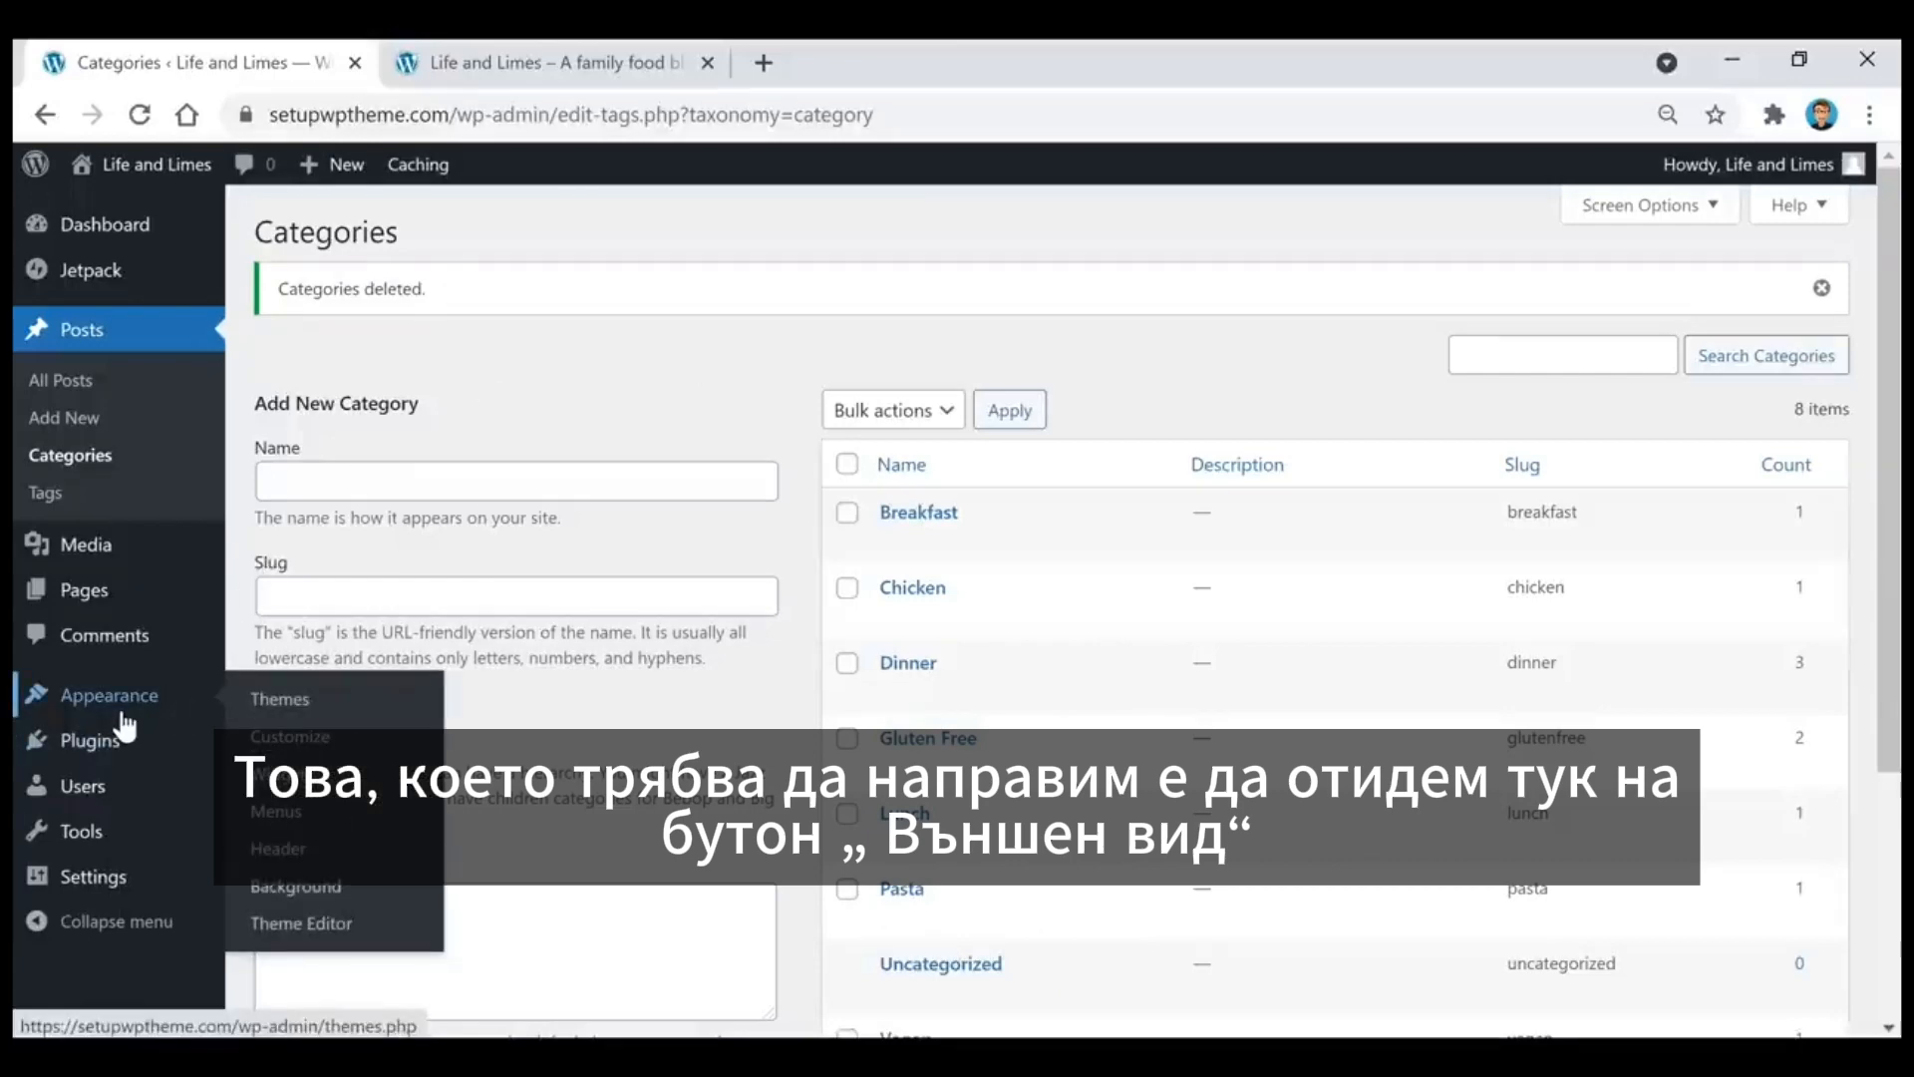
left_click(289, 826)
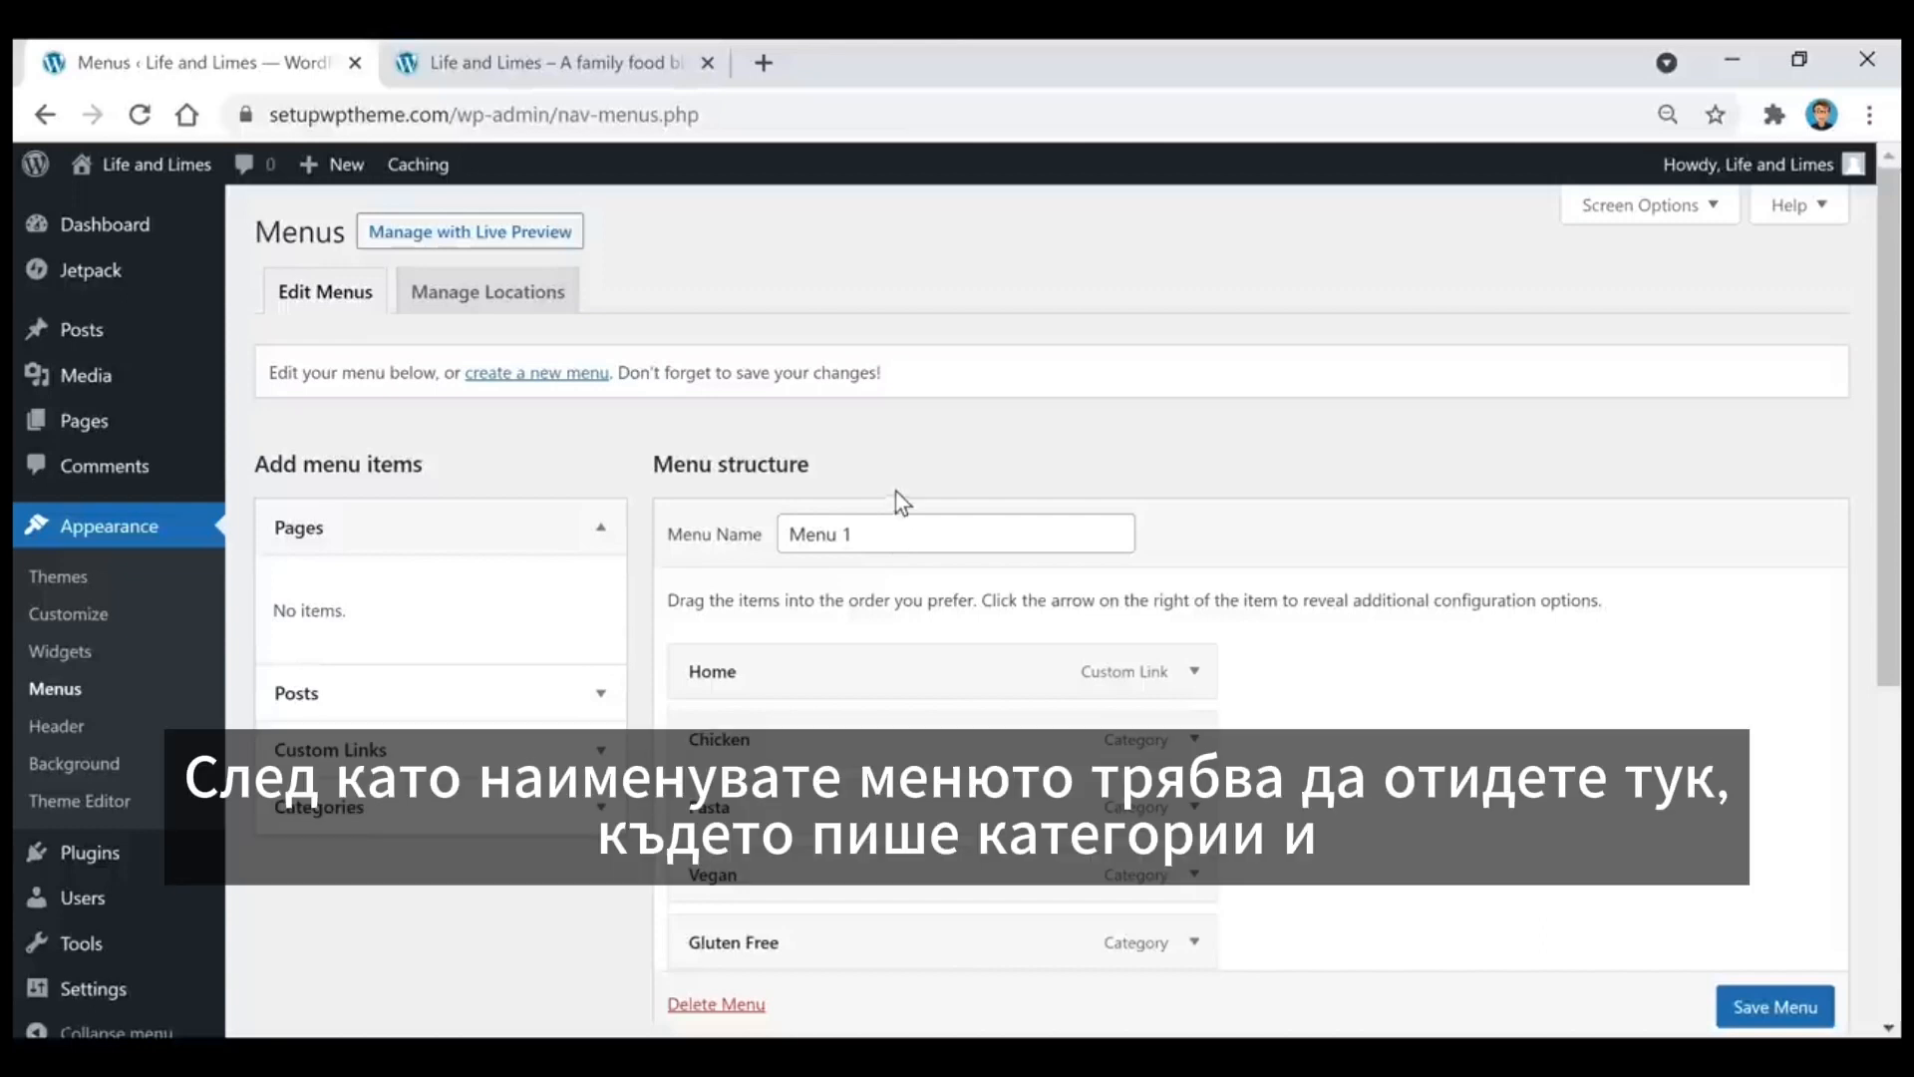
left_click(550, 828)
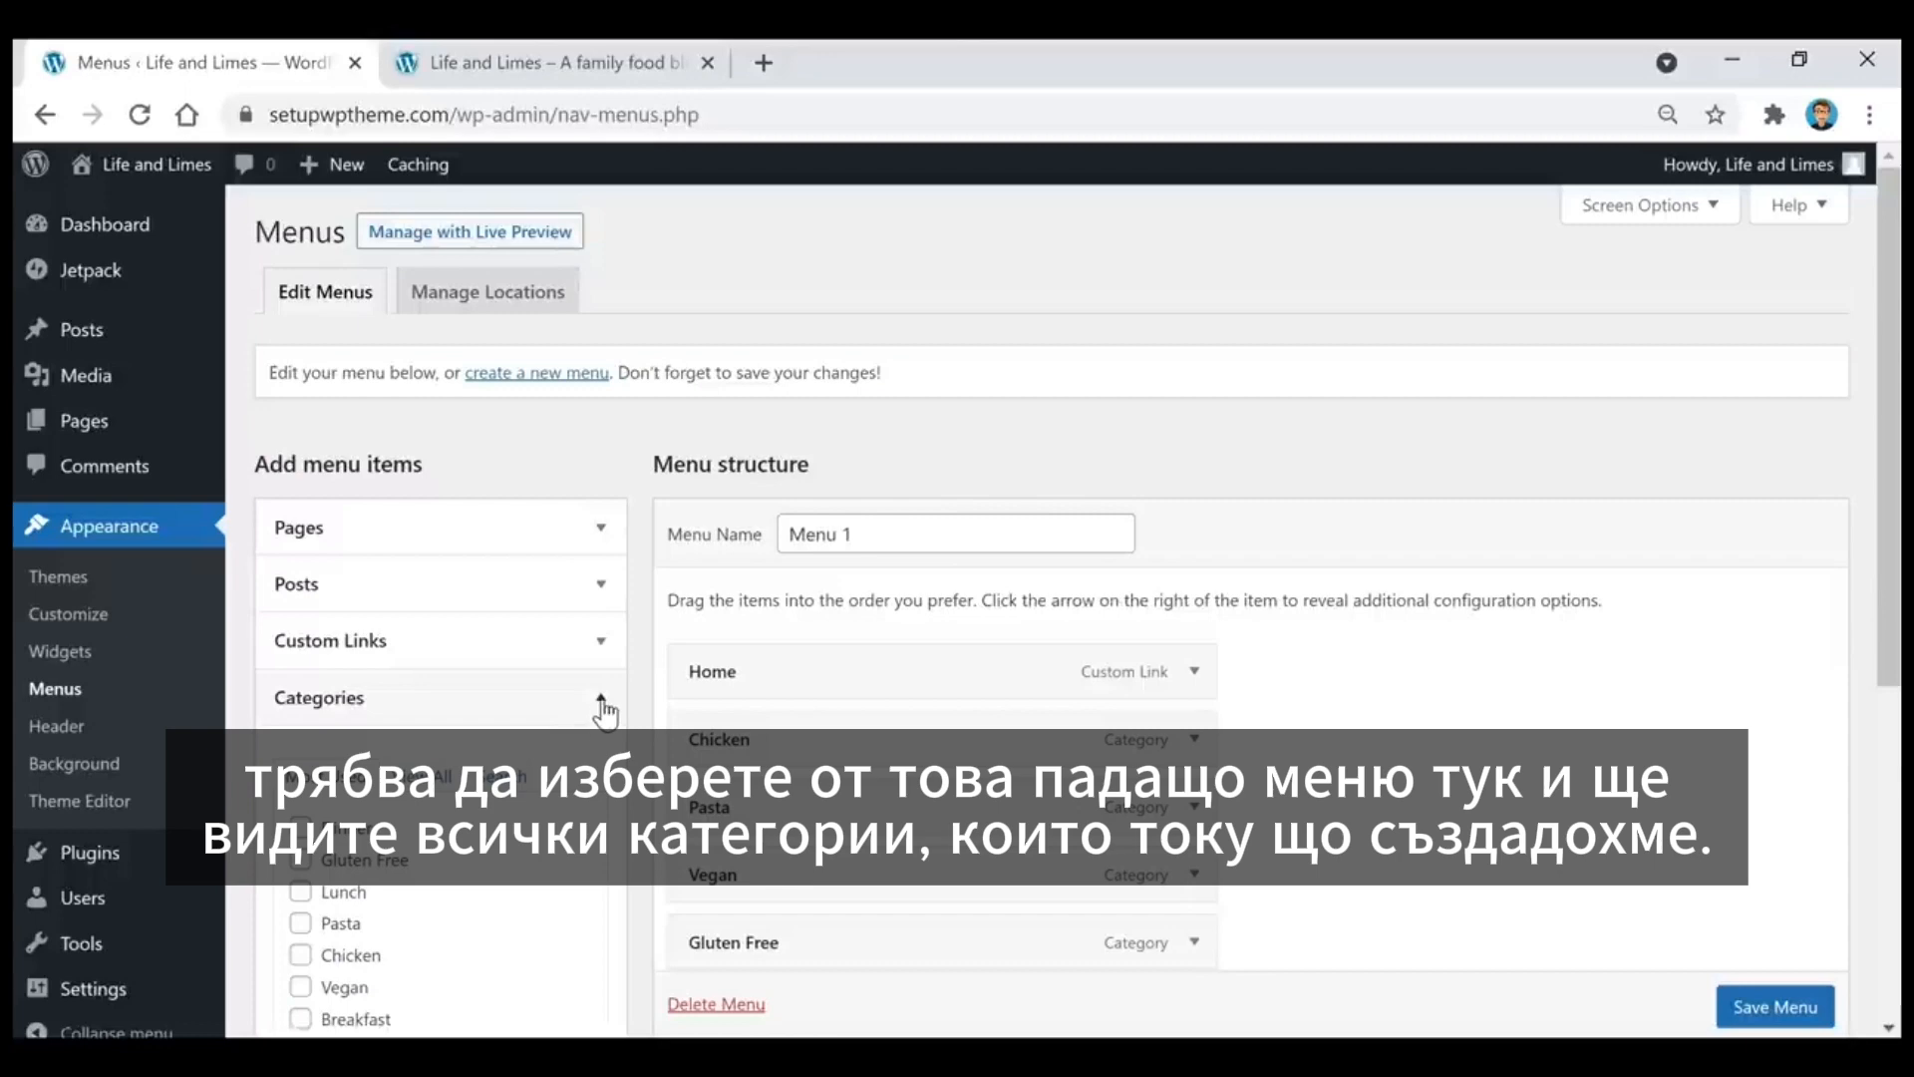
scroll(658, 728, "down", 2)
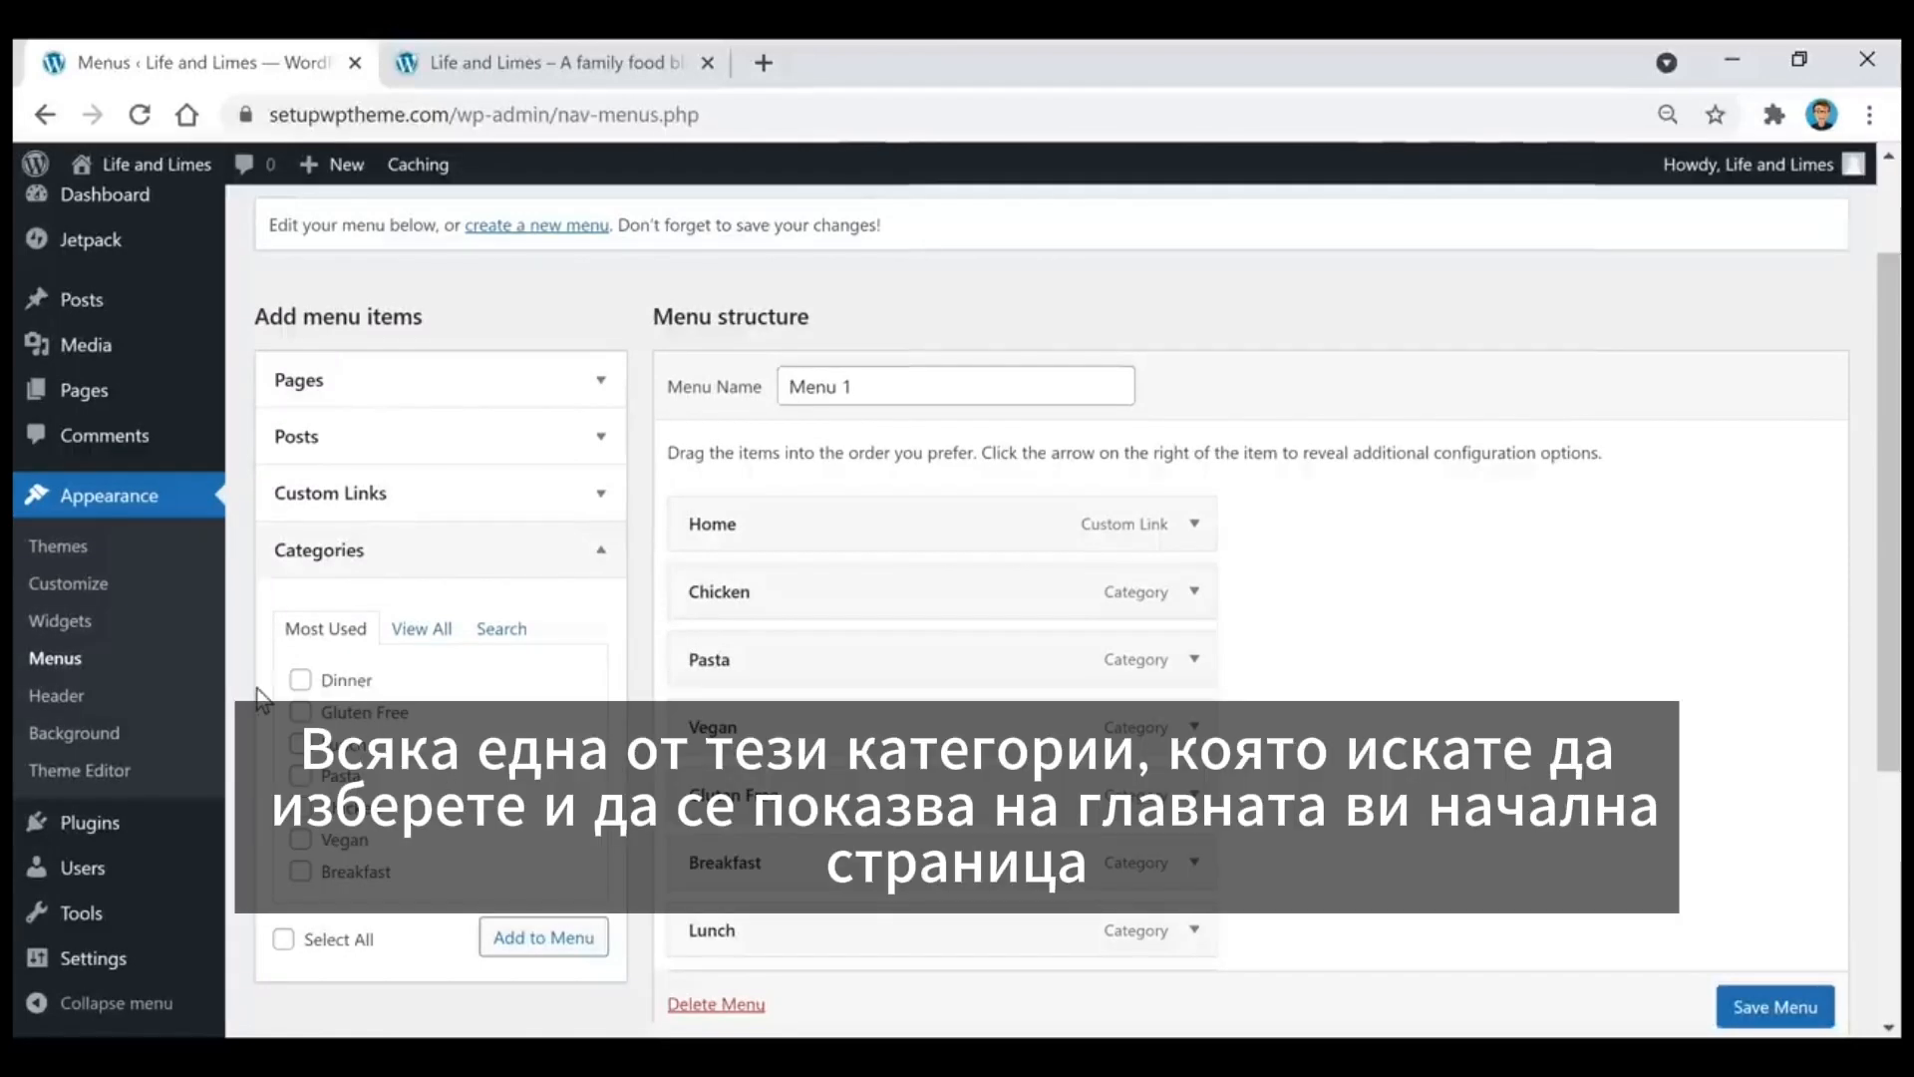
left_click(300, 679)
left_click(299, 711)
left_click(299, 743)
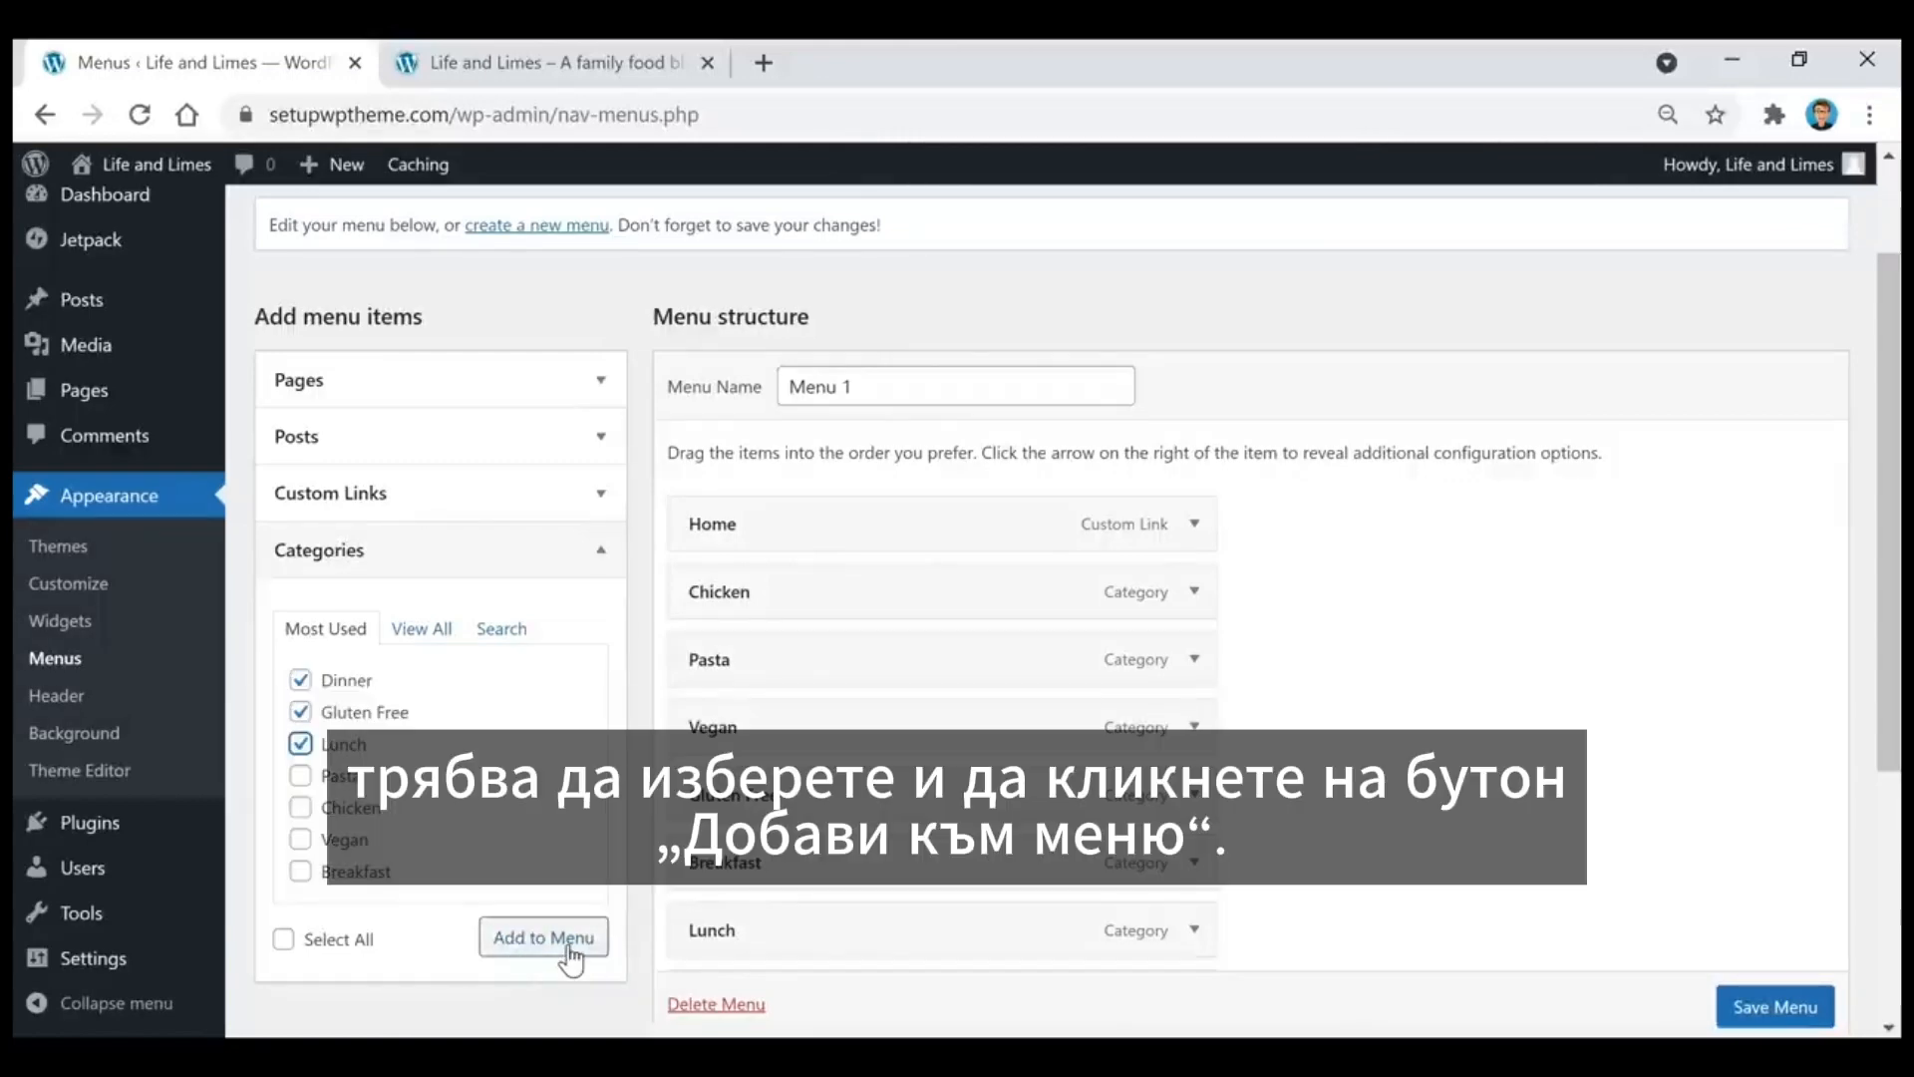
Step: Move the Gluten Free item directly below Pasta in the menu structure, keeping it a top-level item
left_click_drag(758, 795, 875, 734)
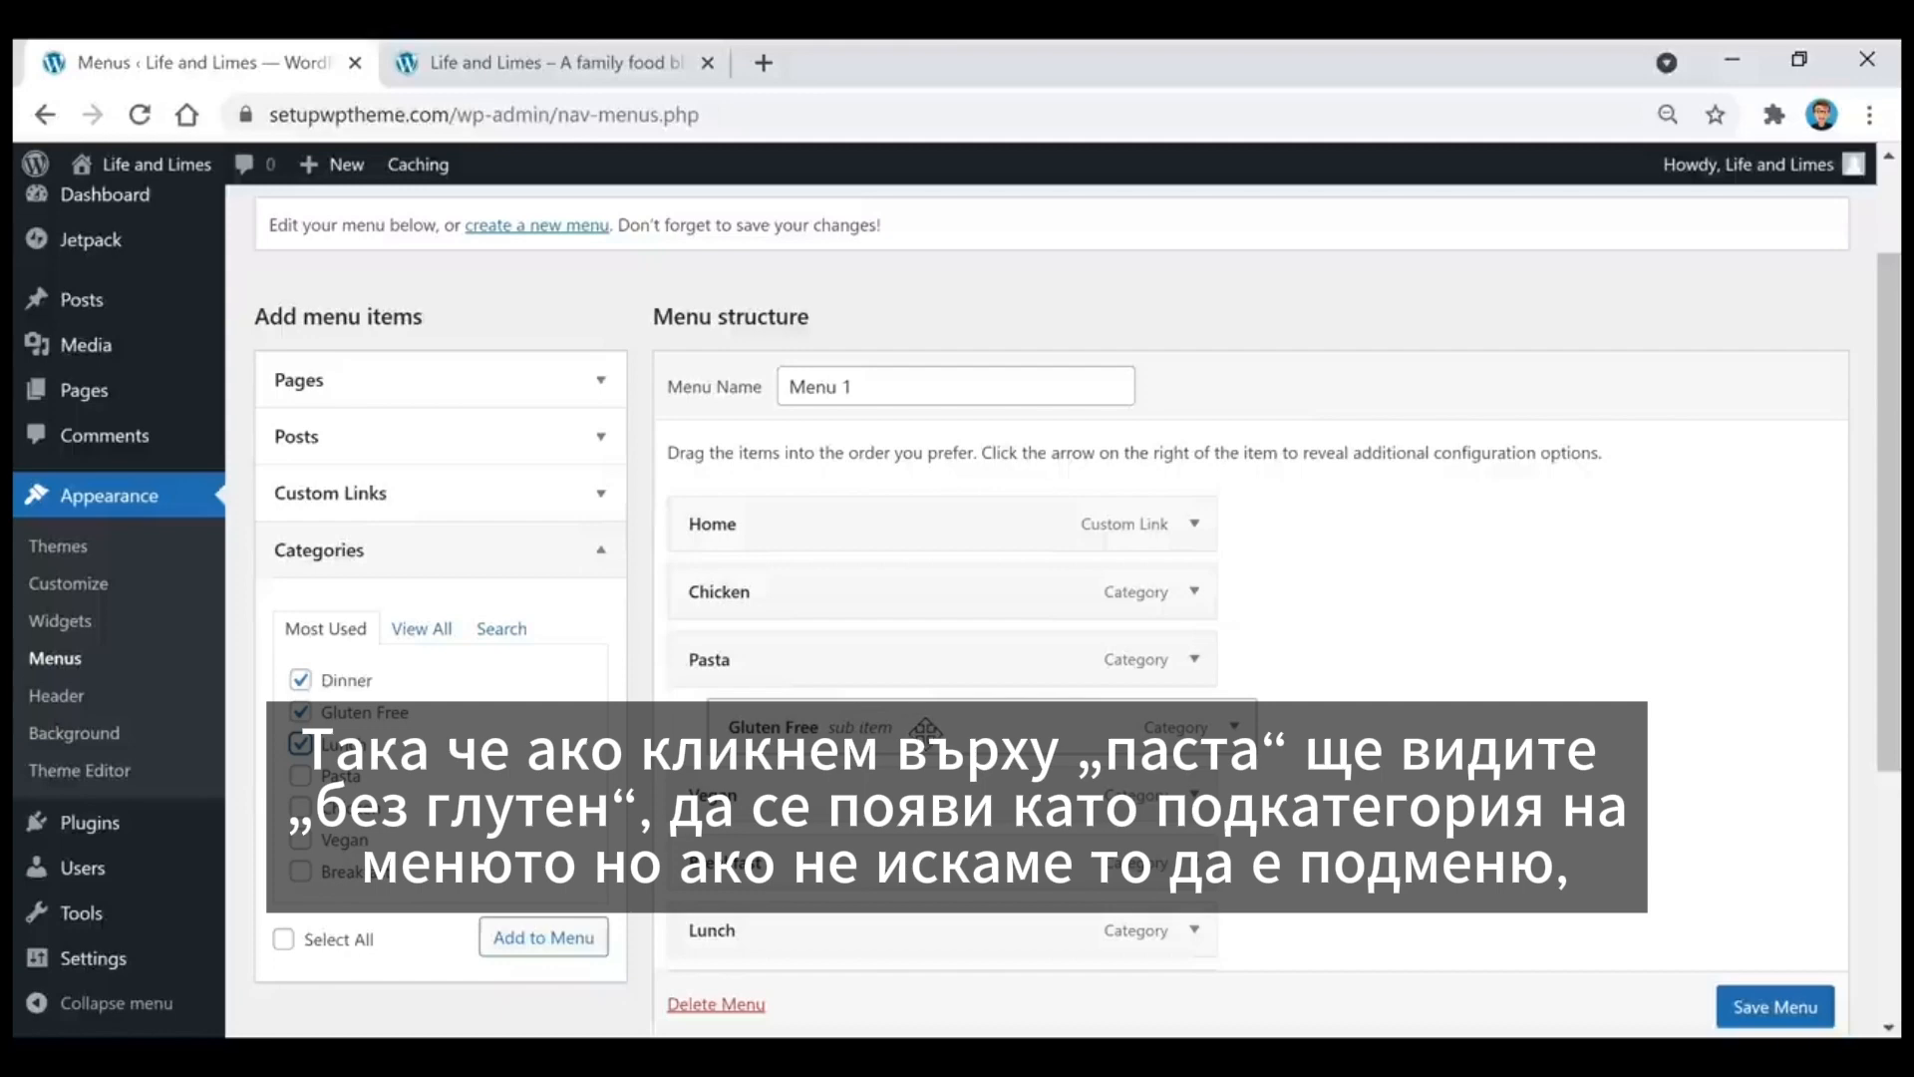
left_click_drag(926, 726, 886, 728)
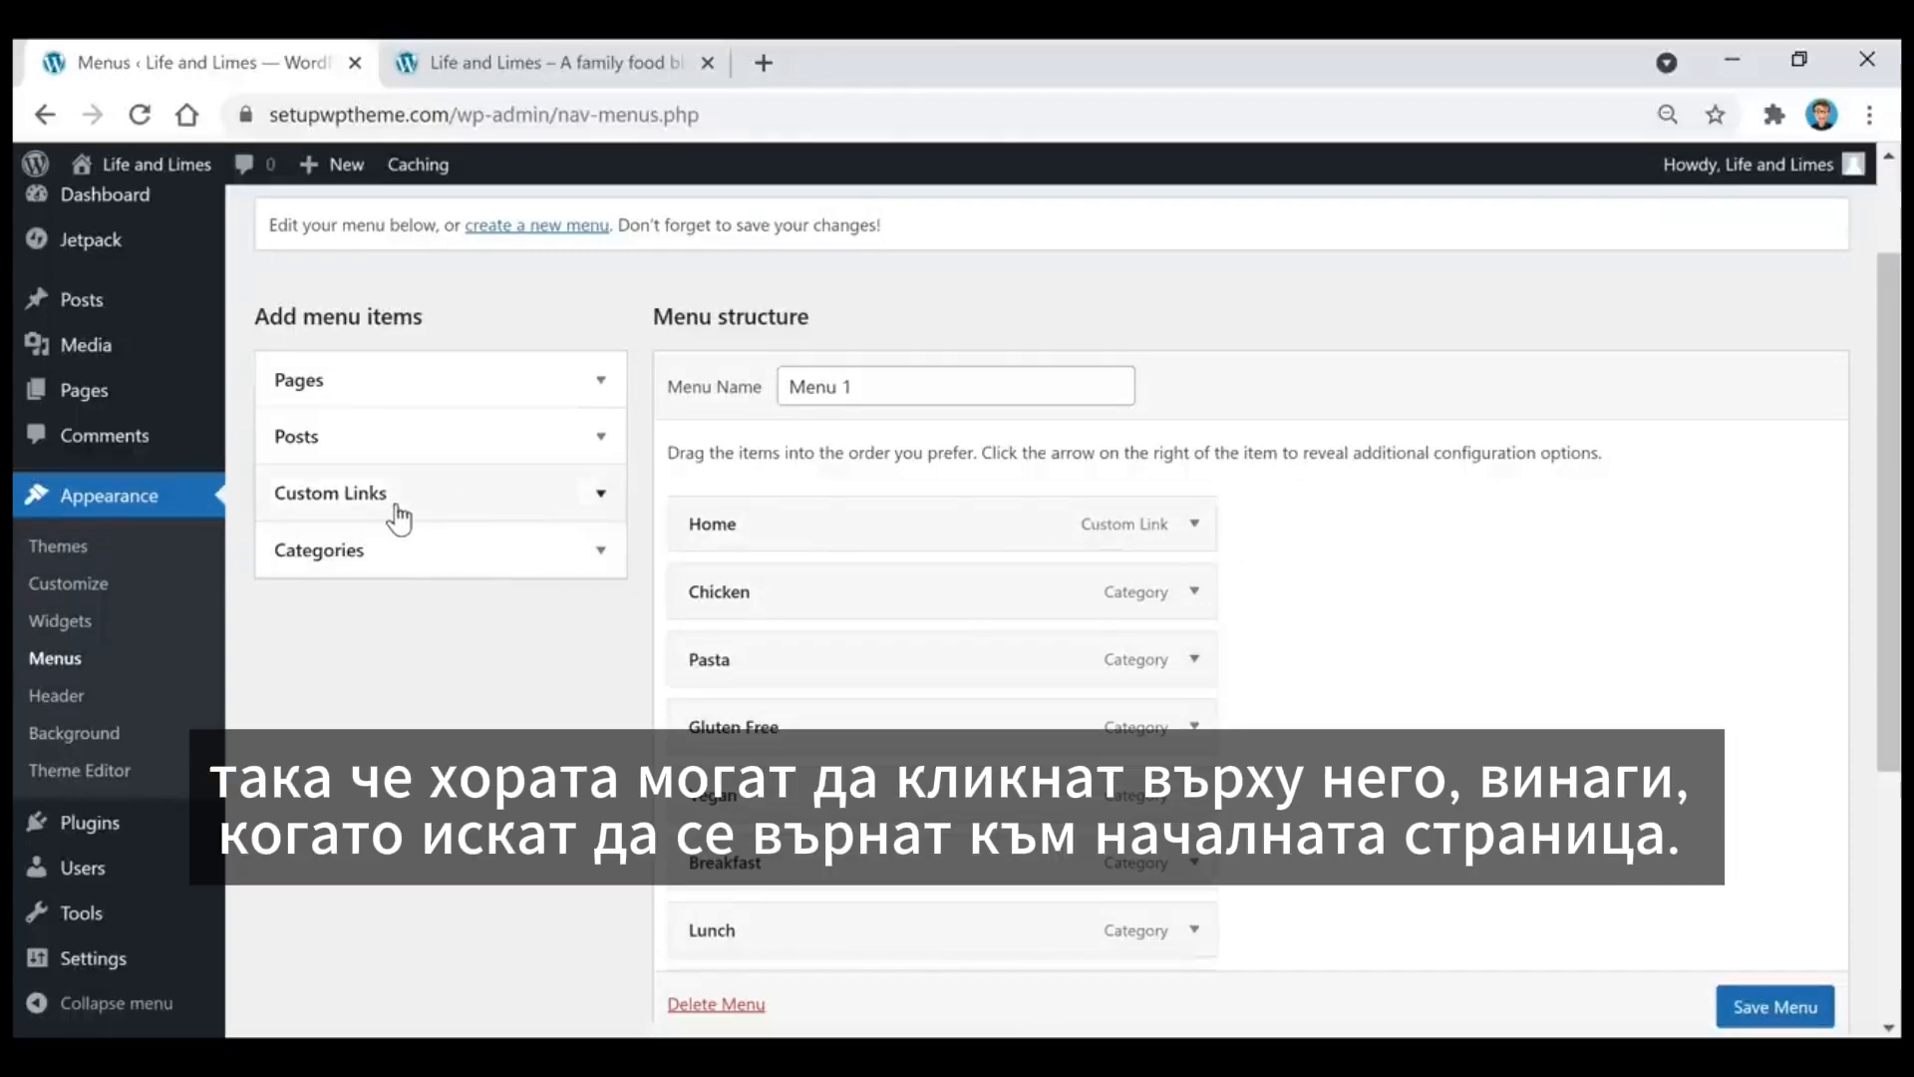
Step: Examine the custom link fields, the menu item order and the display location settings of Menu 1
left_click(459, 508)
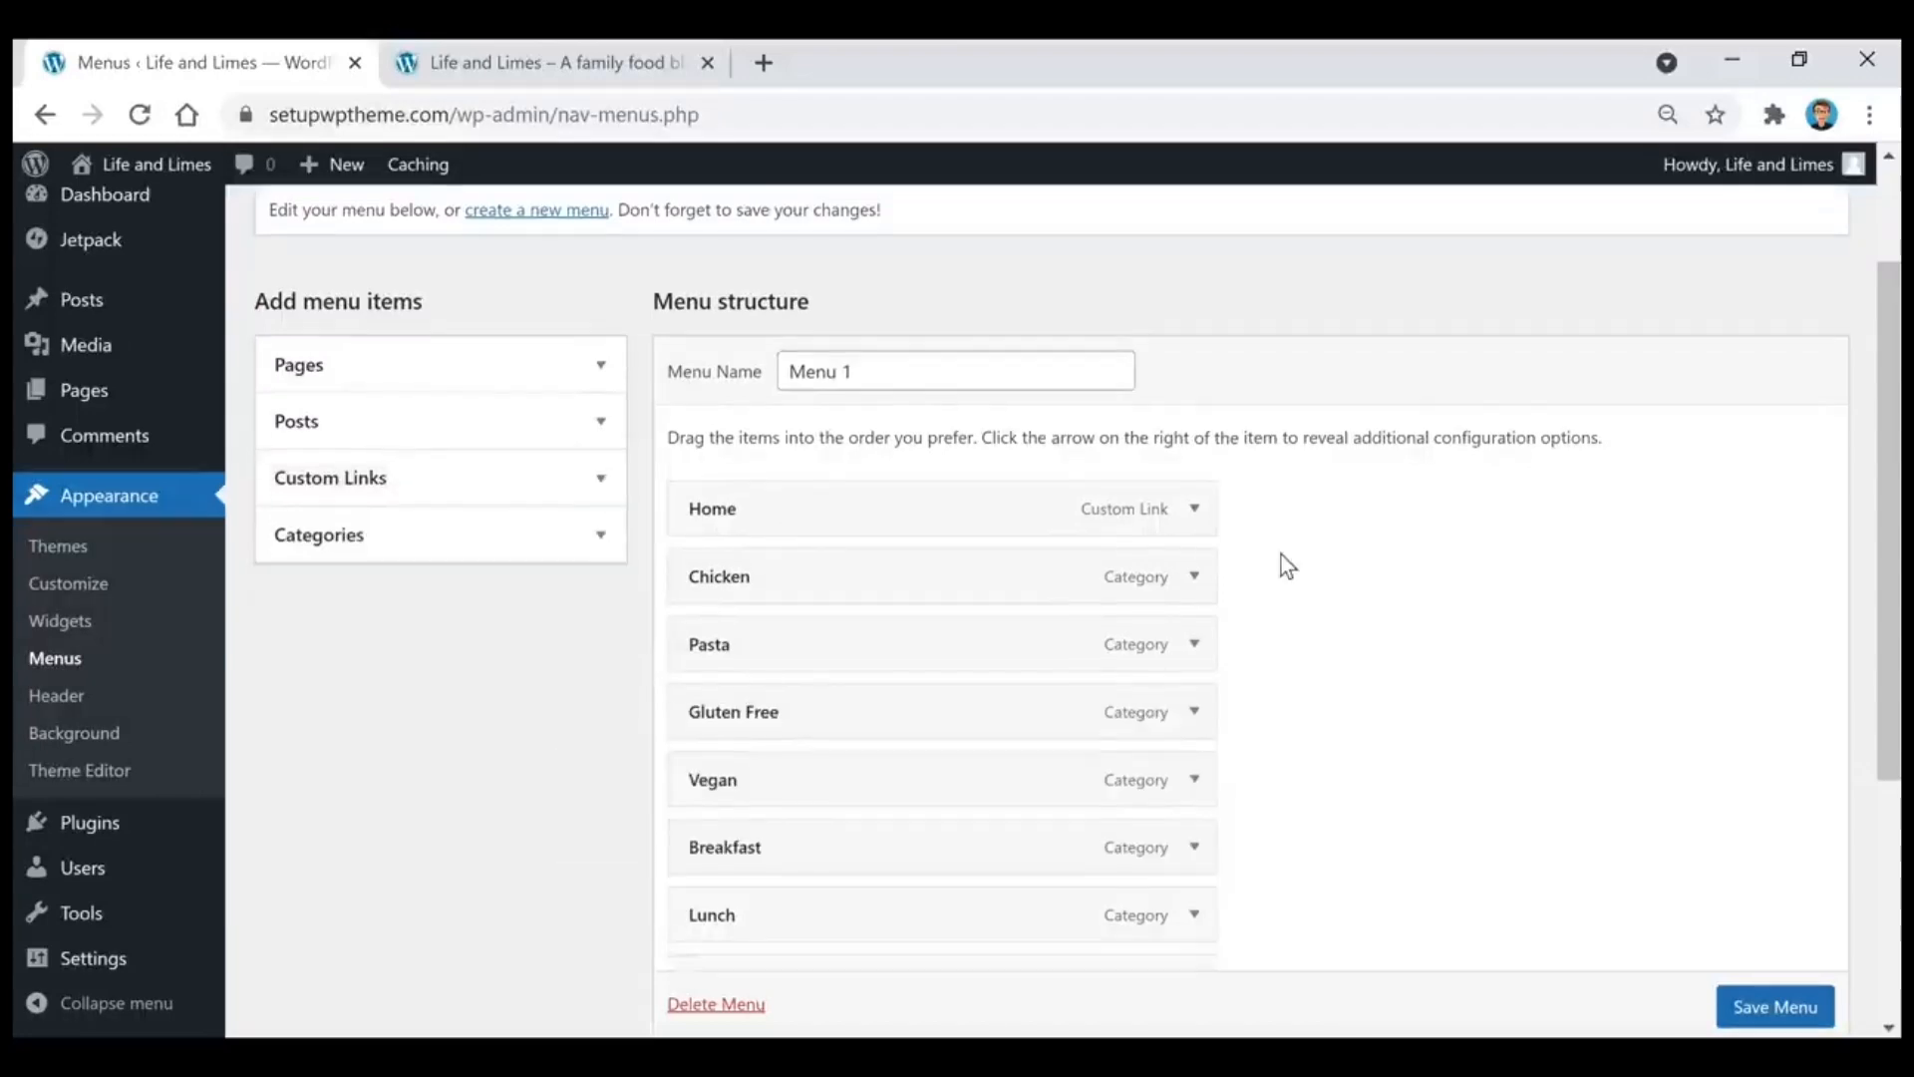
scroll(1282, 554, "down", 1)
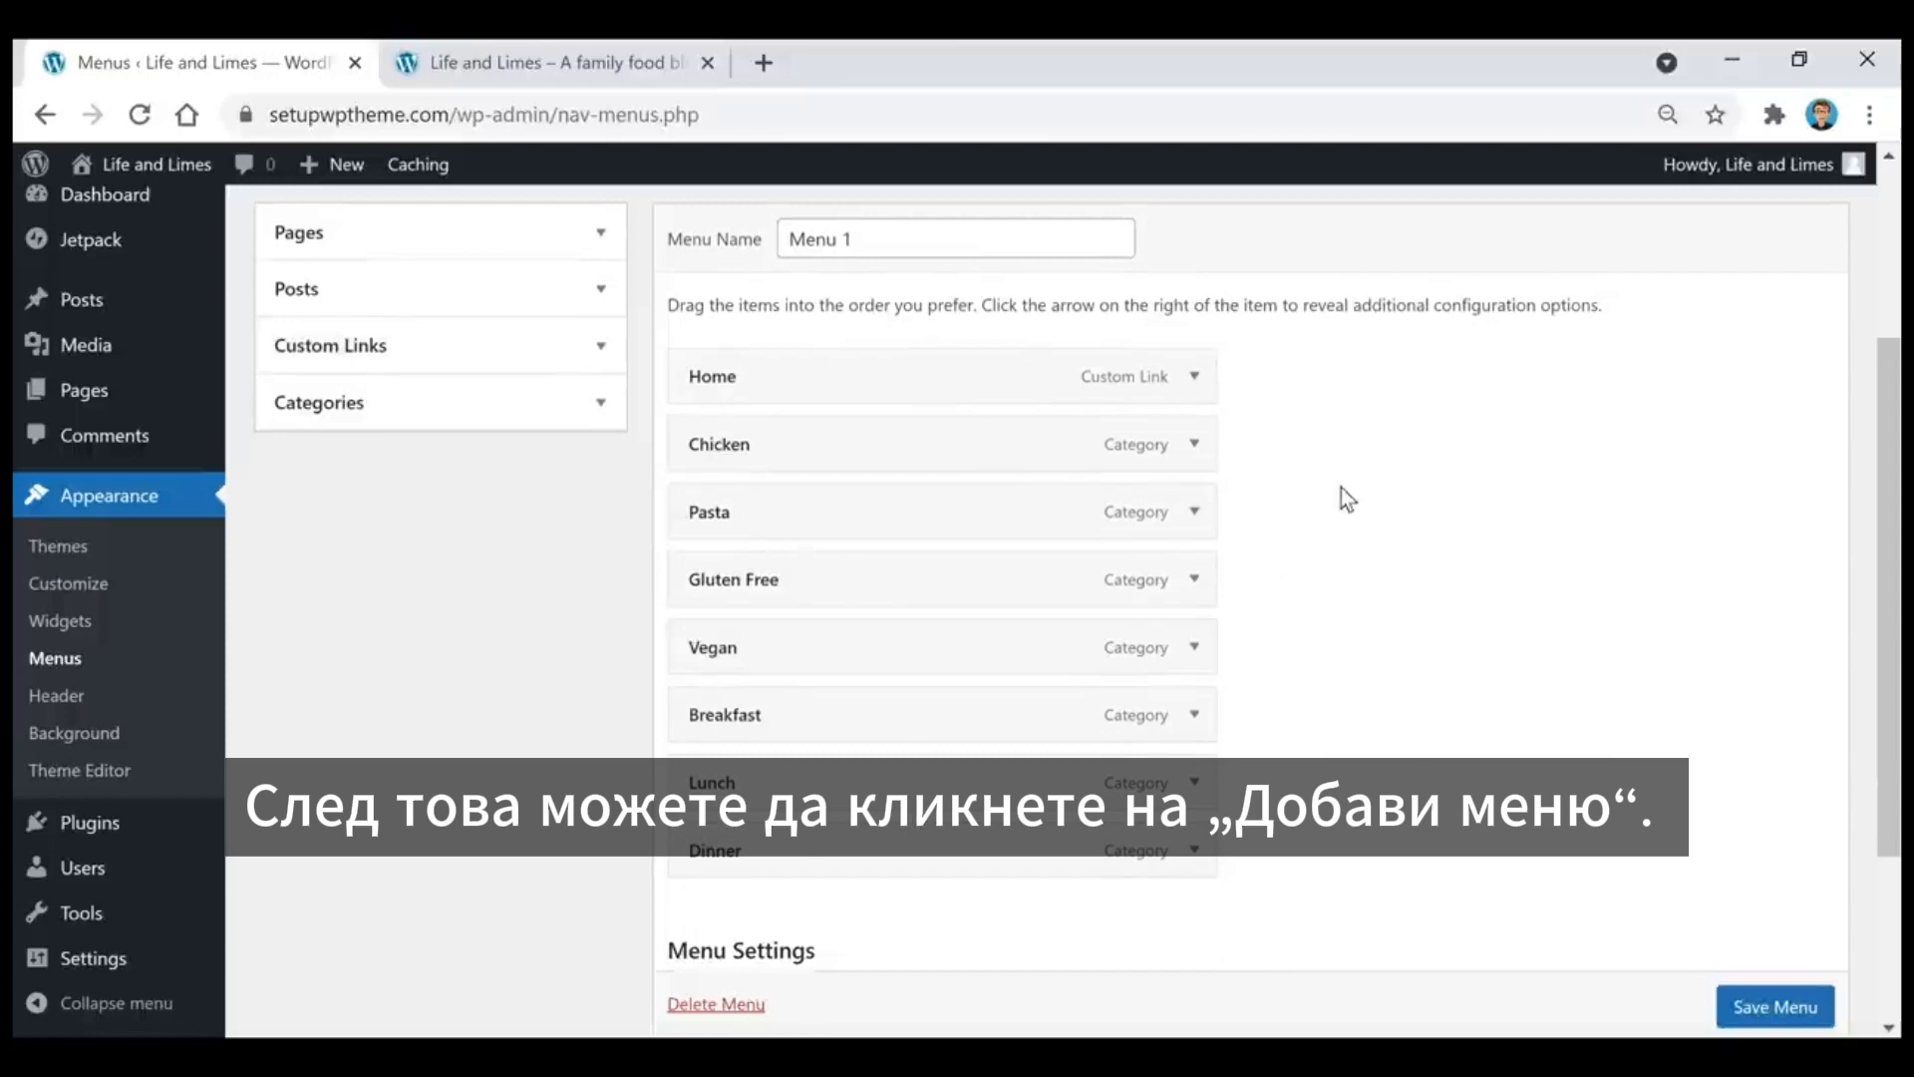
scroll(1342, 493, "down", 2)
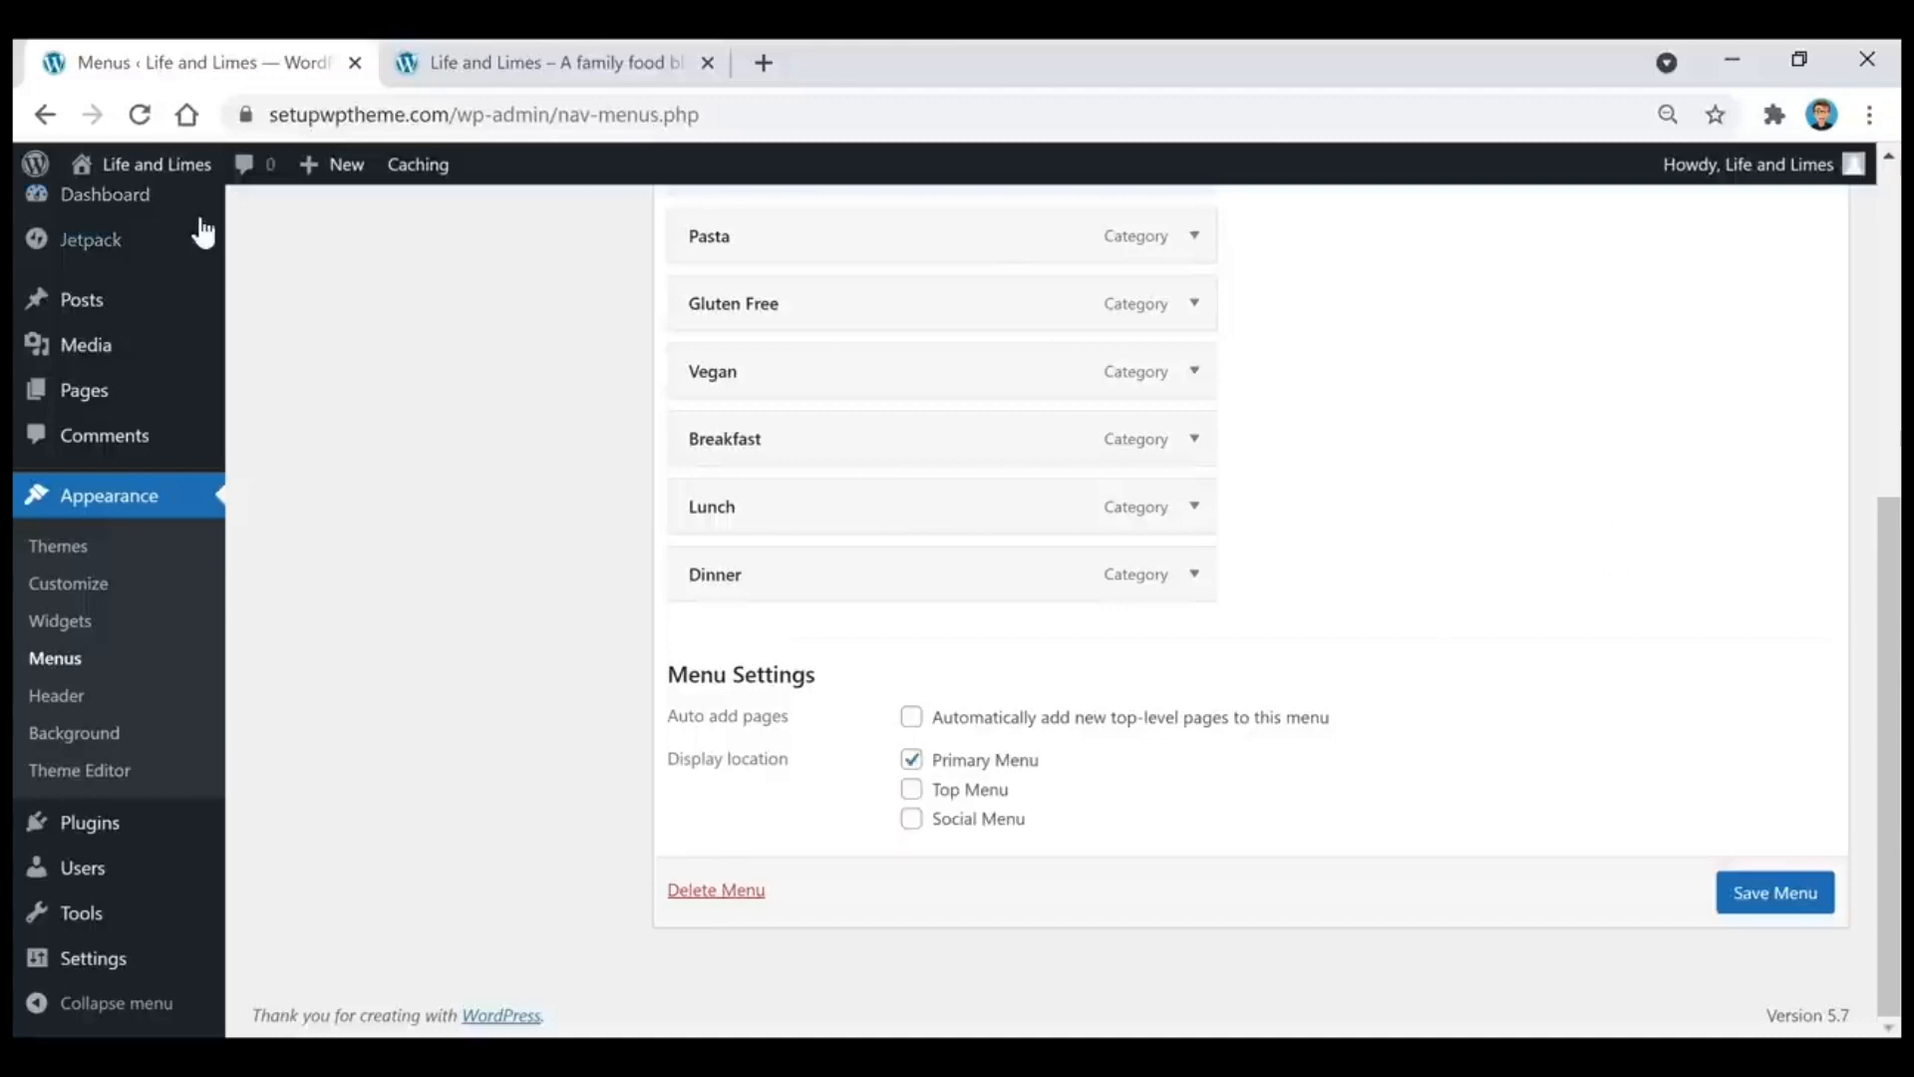
Step: Return to the dashboard and check the navigation menu on the live site
left_click(100, 195)
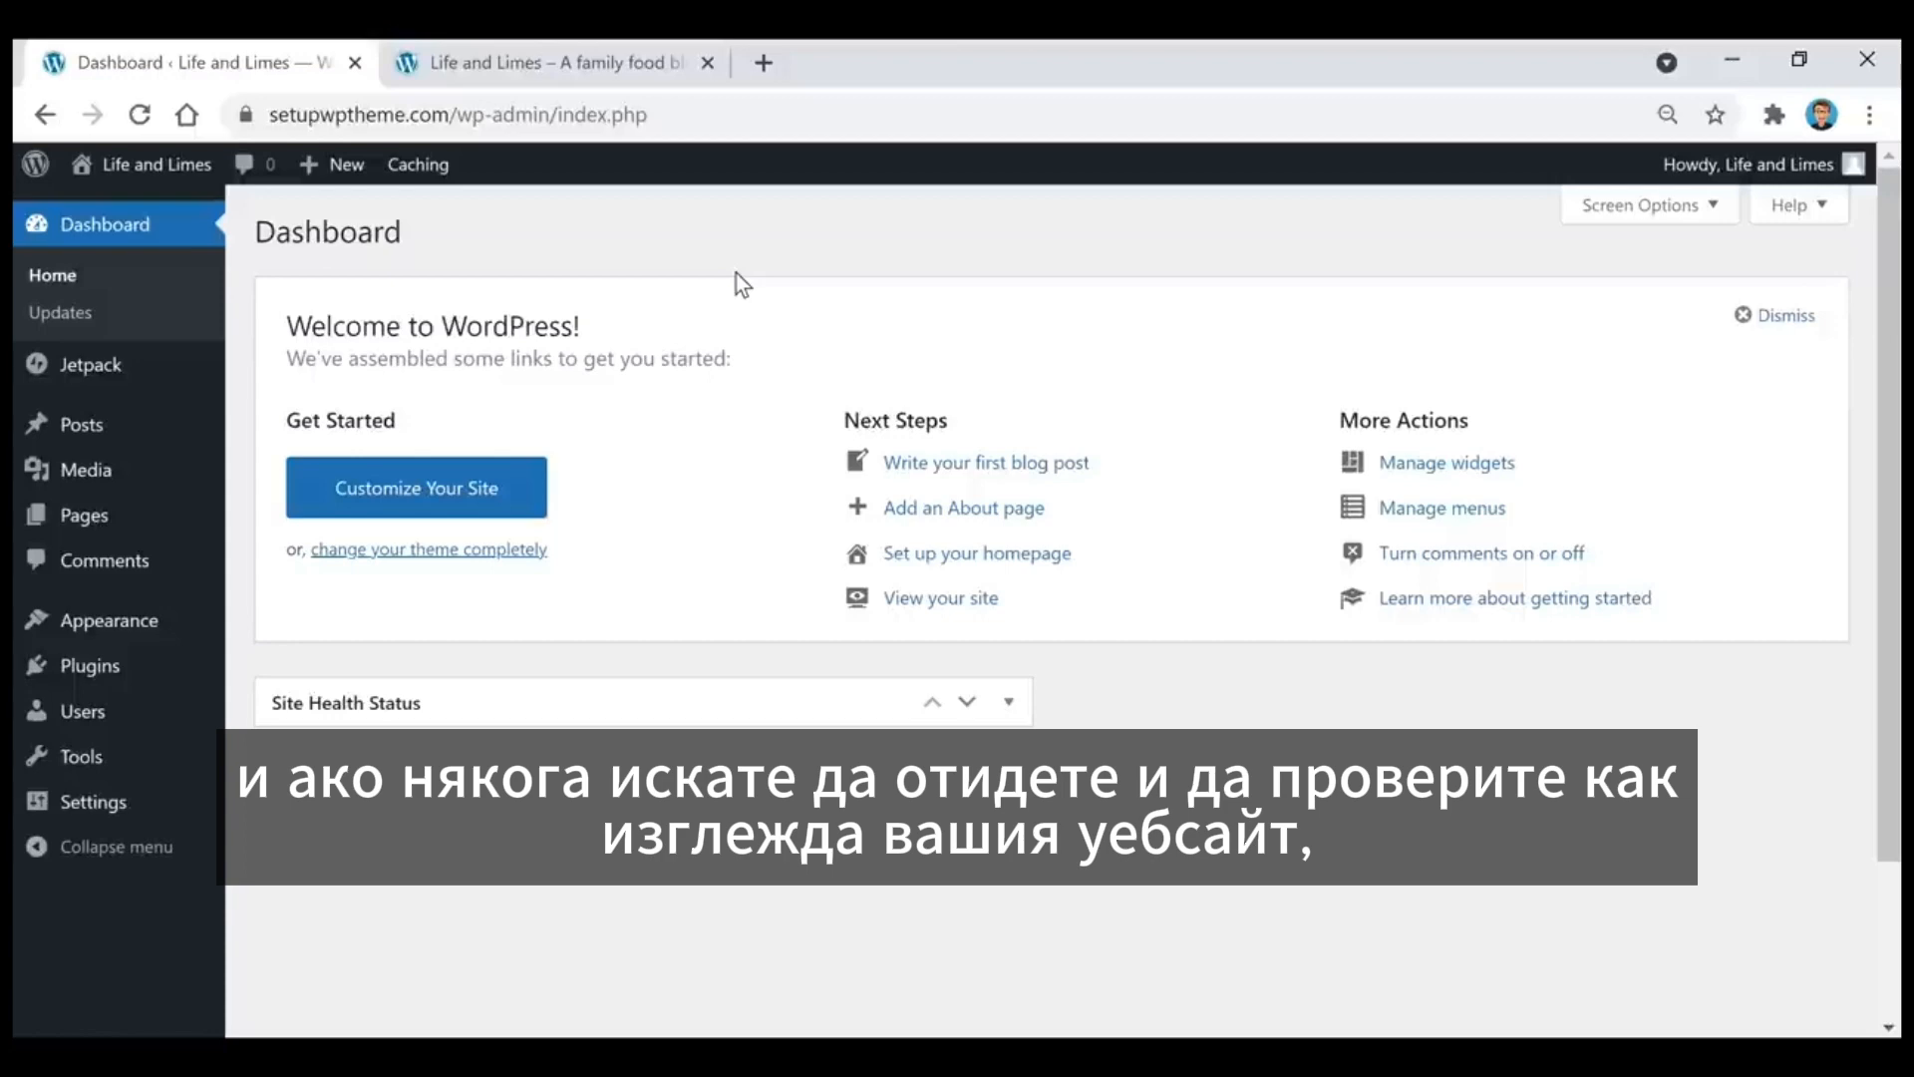
mouse_move(119, 176)
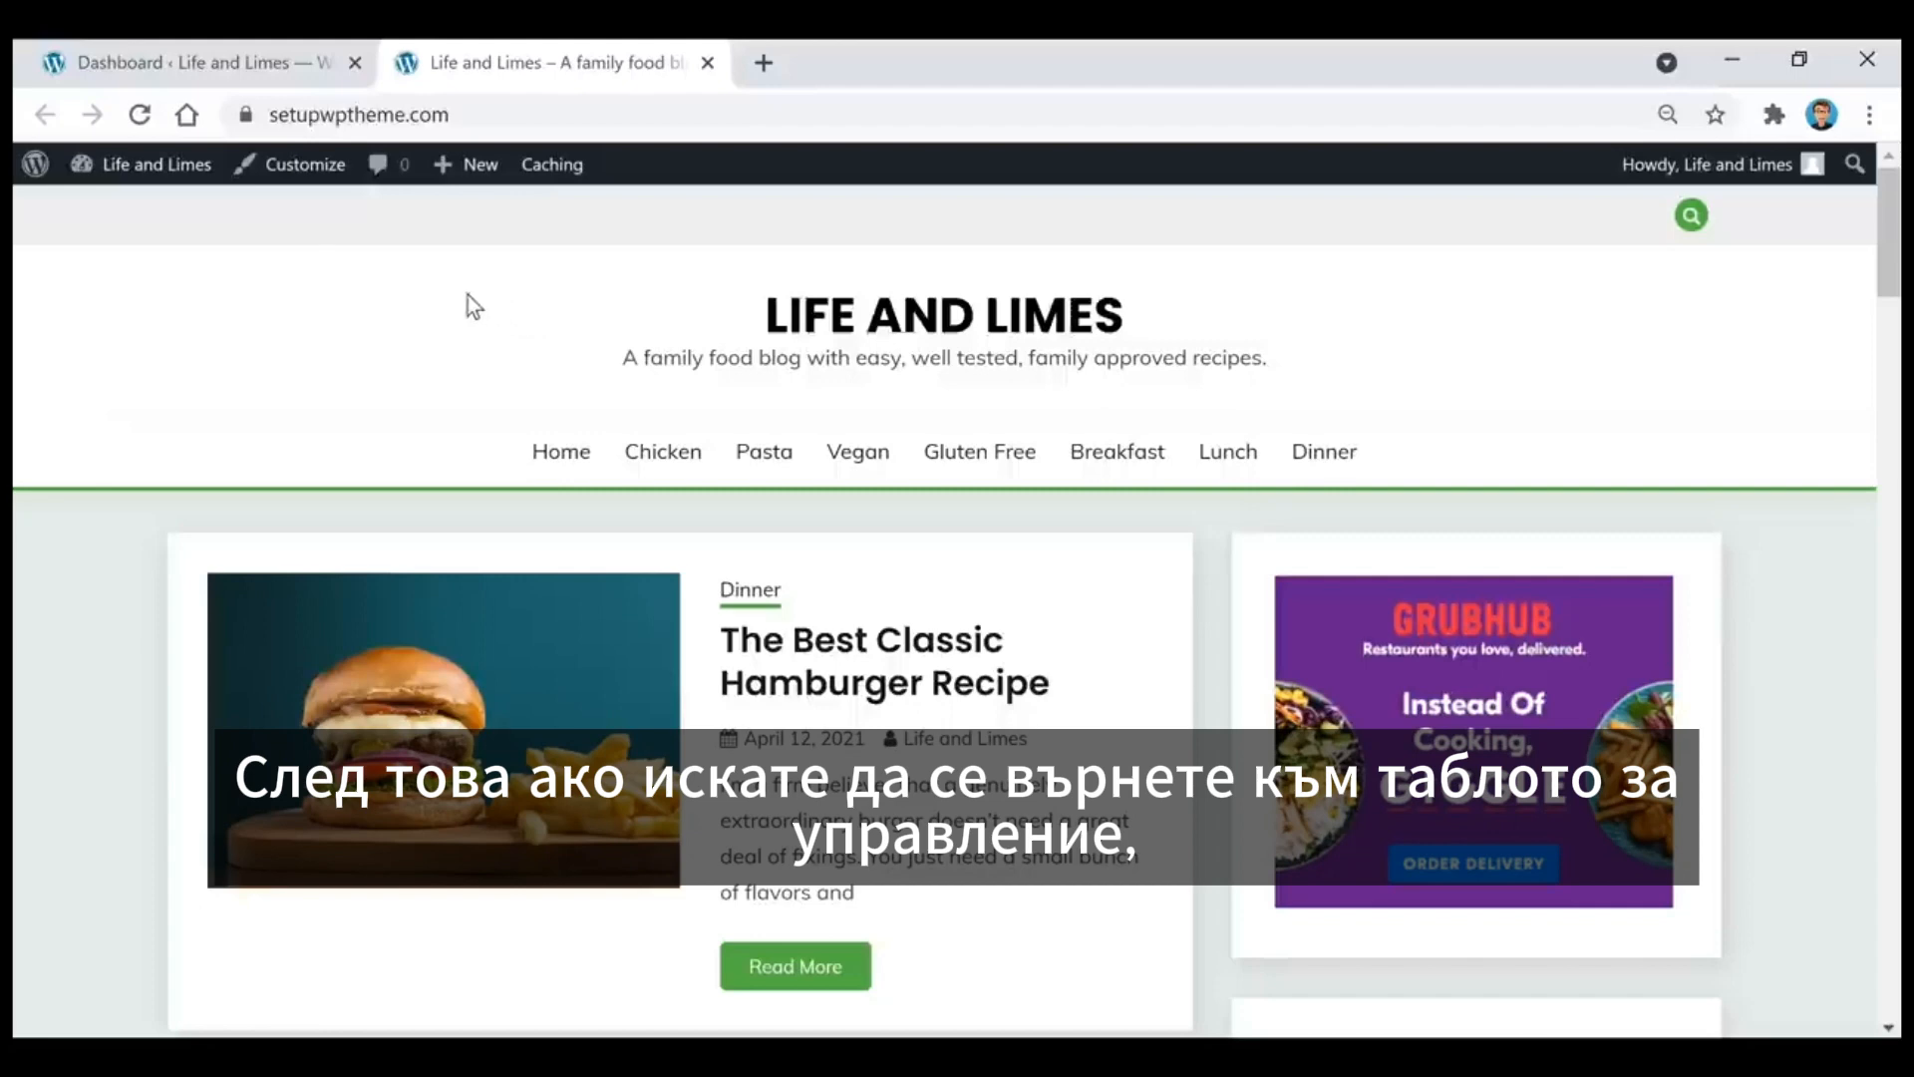
mouse_move(128, 172)
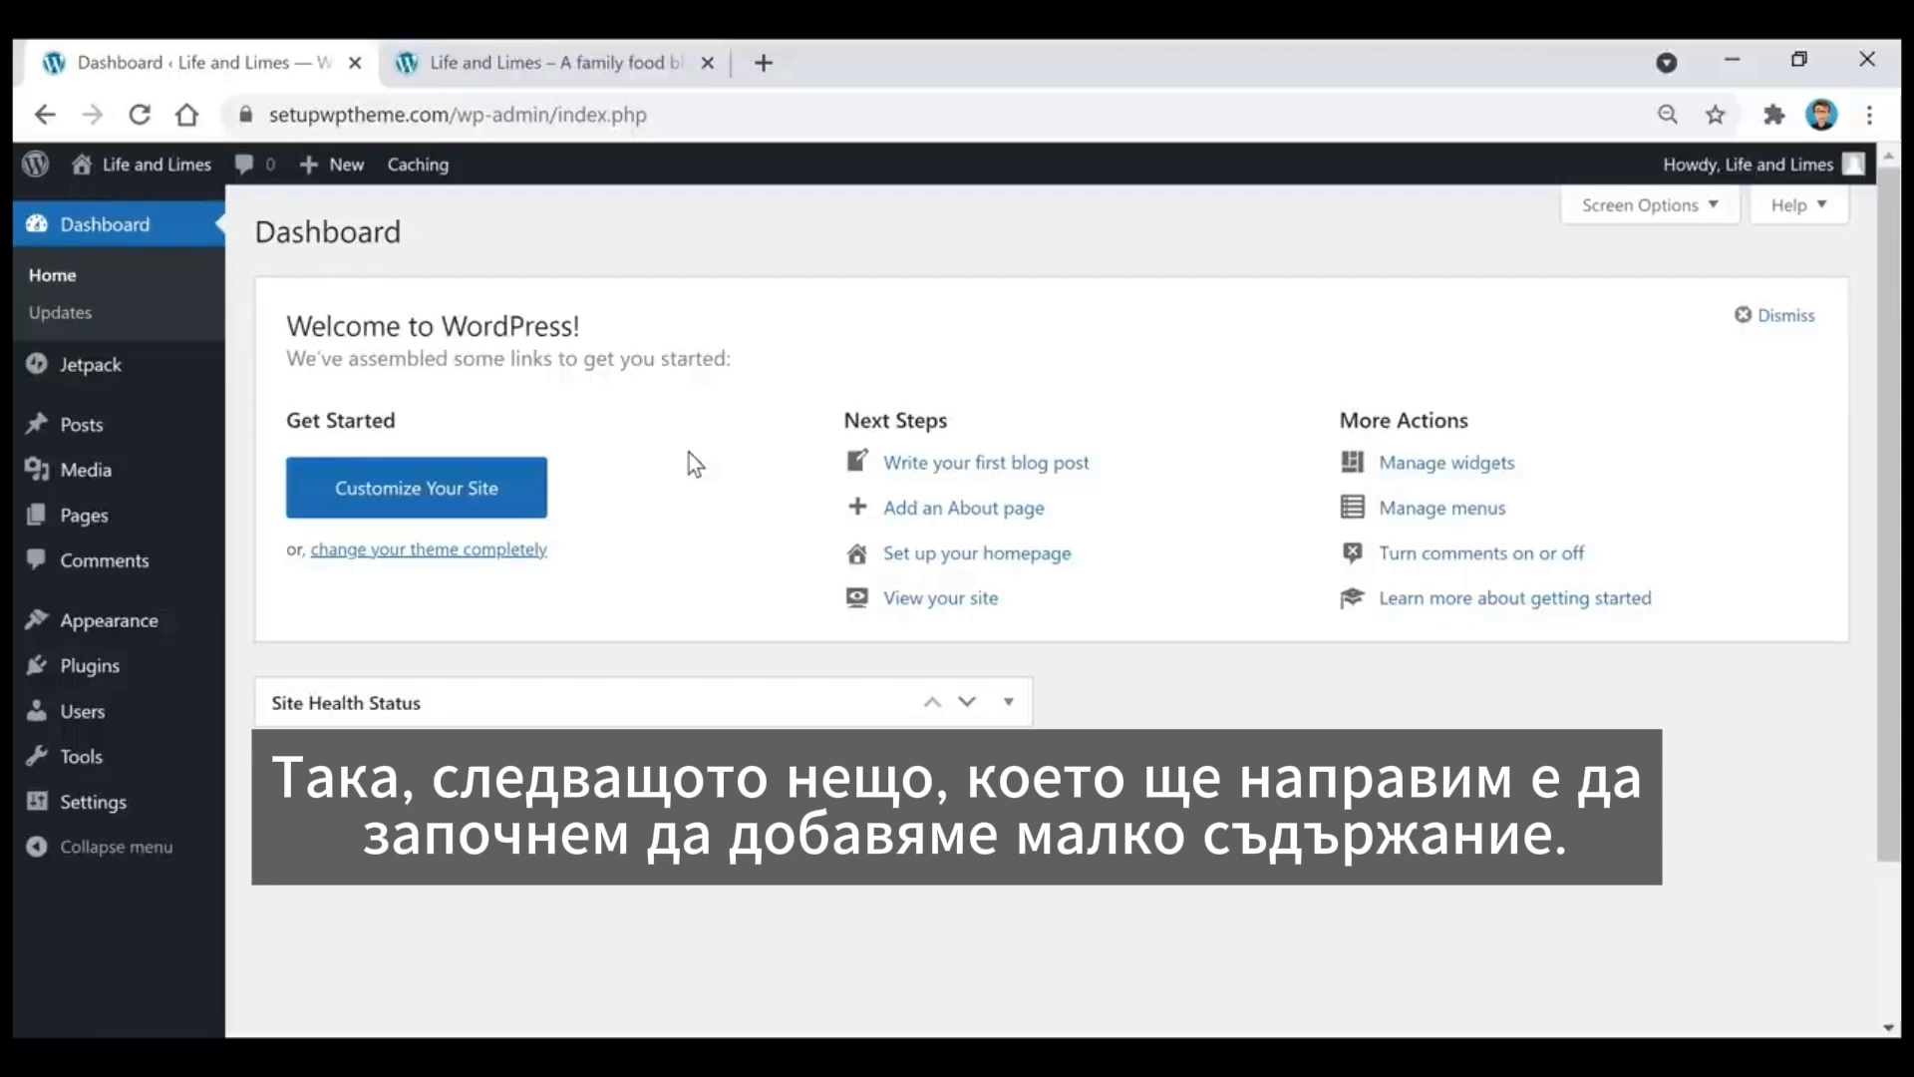
Step: Open the list of all posts and look through the existing recipes
mouse_move(72, 427)
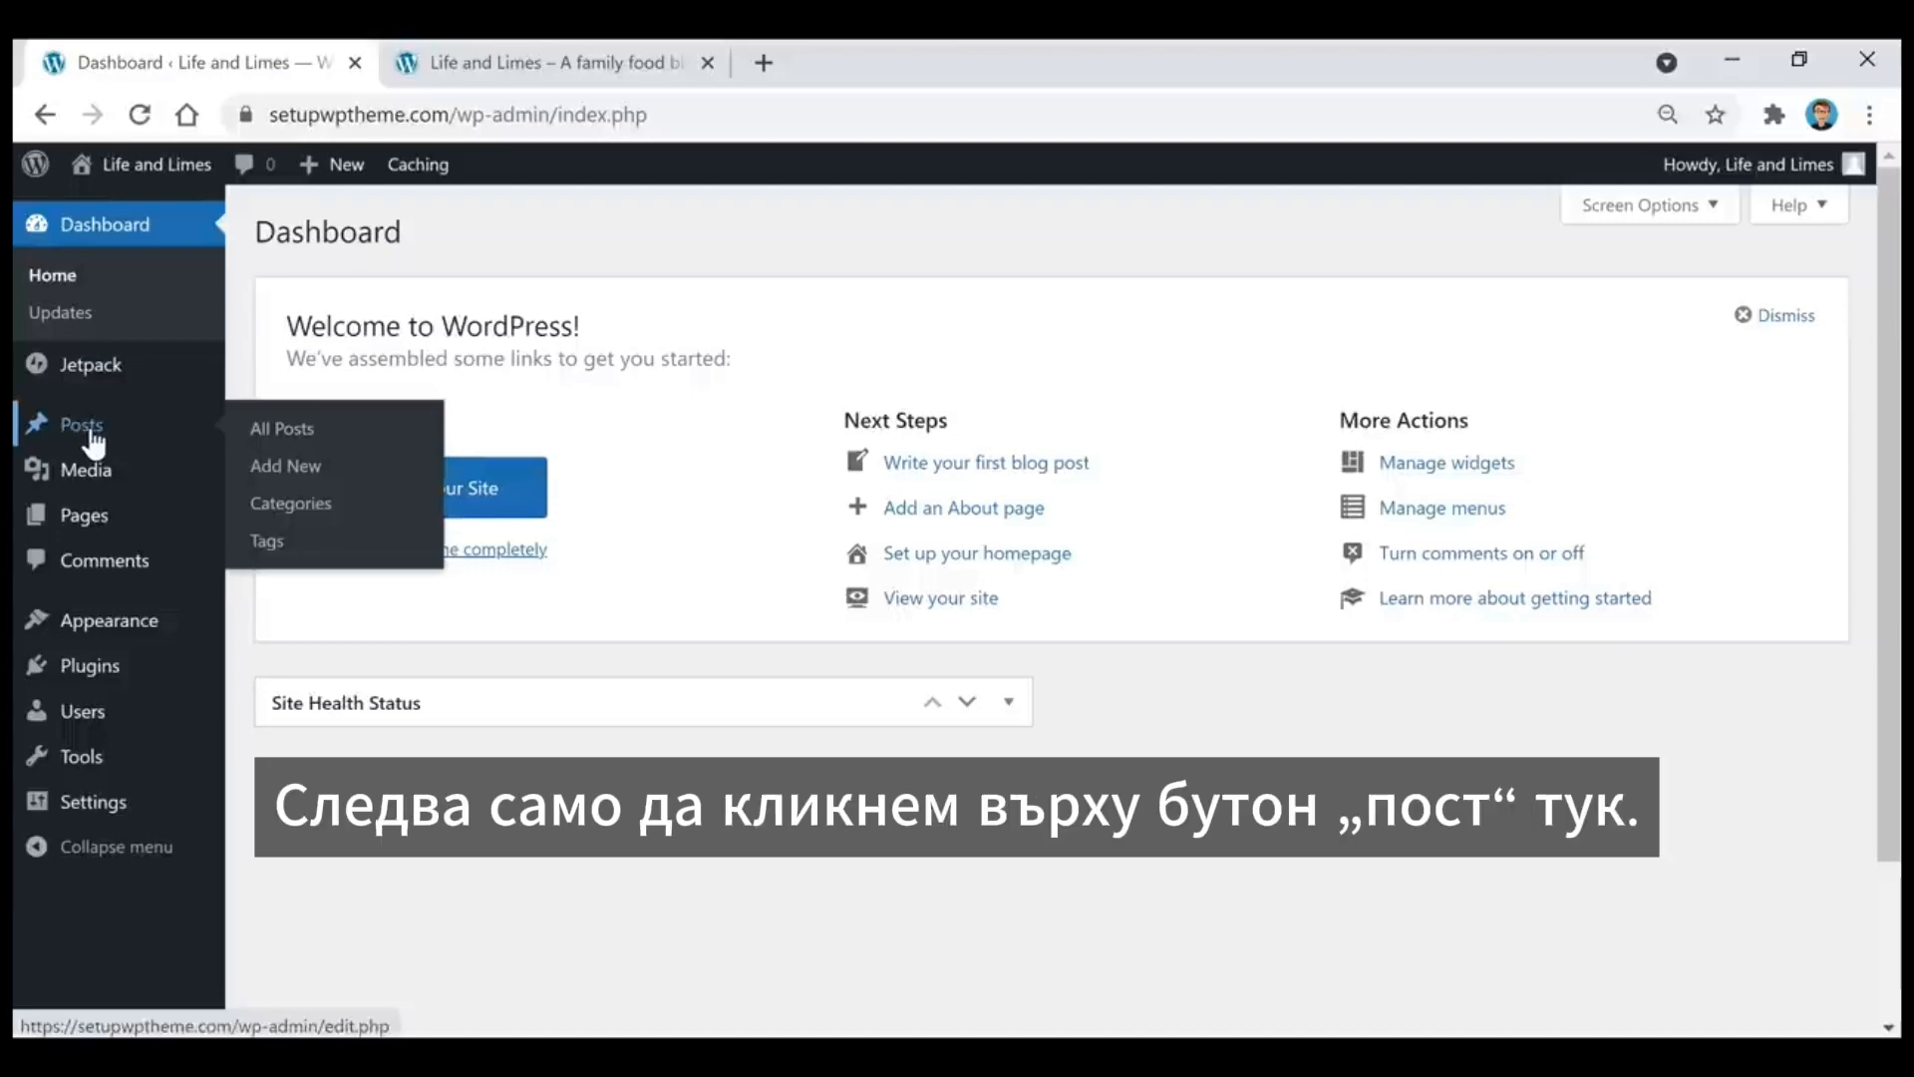
left_click(94, 443)
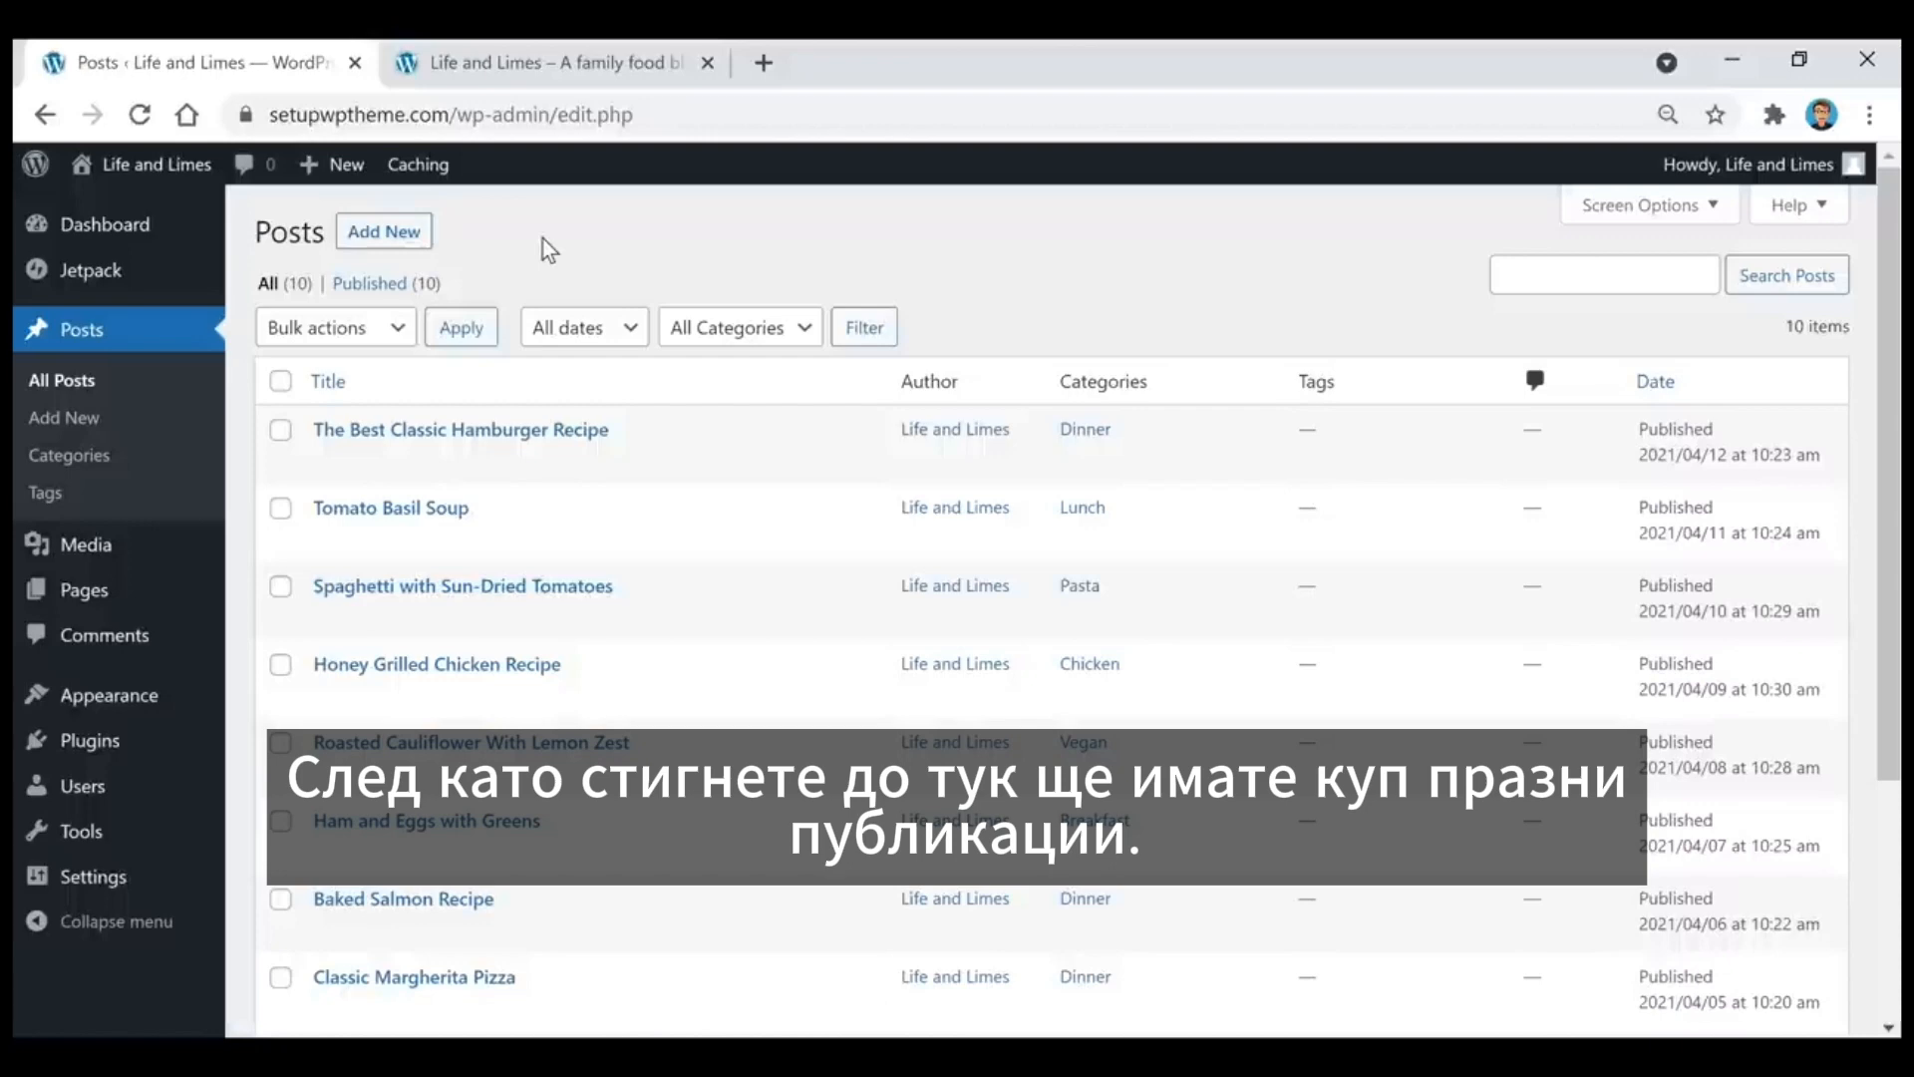
scroll(710, 290, "down", 3)
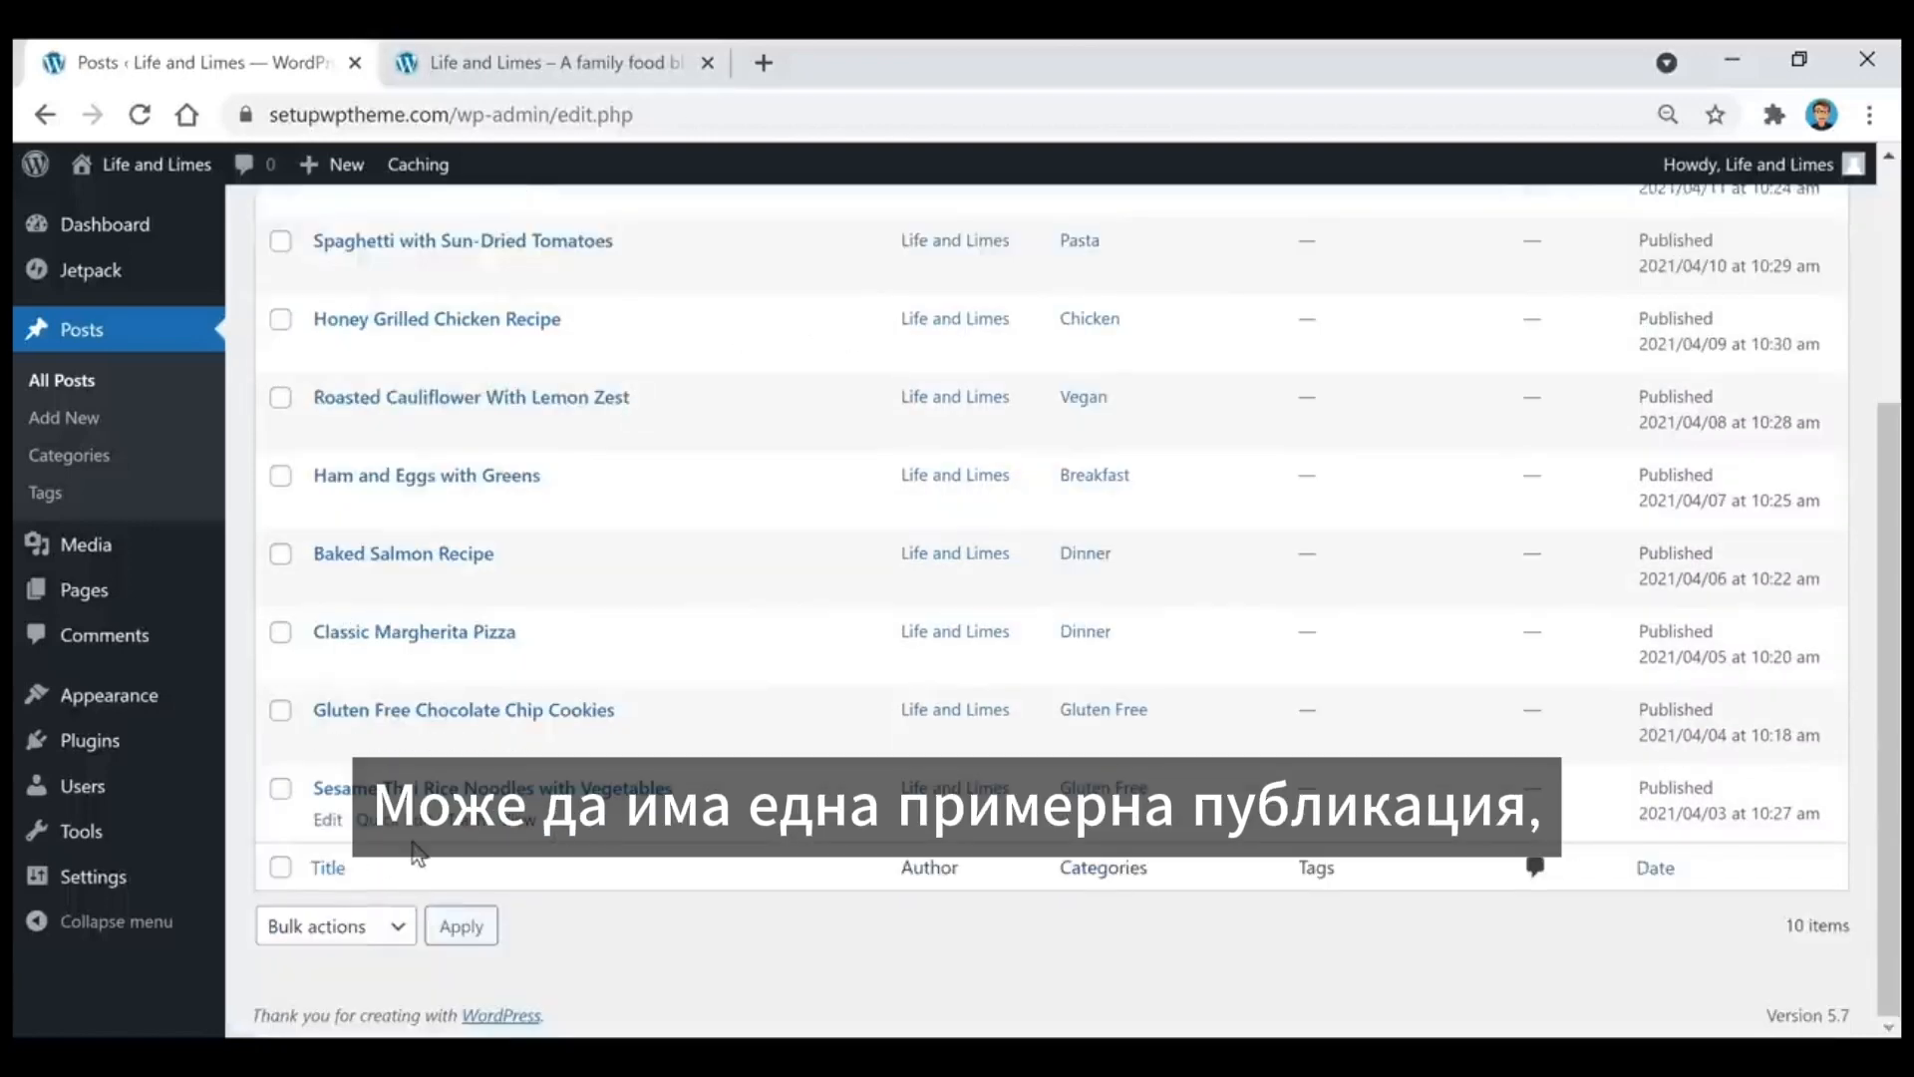
scroll(661, 866, "up", 3)
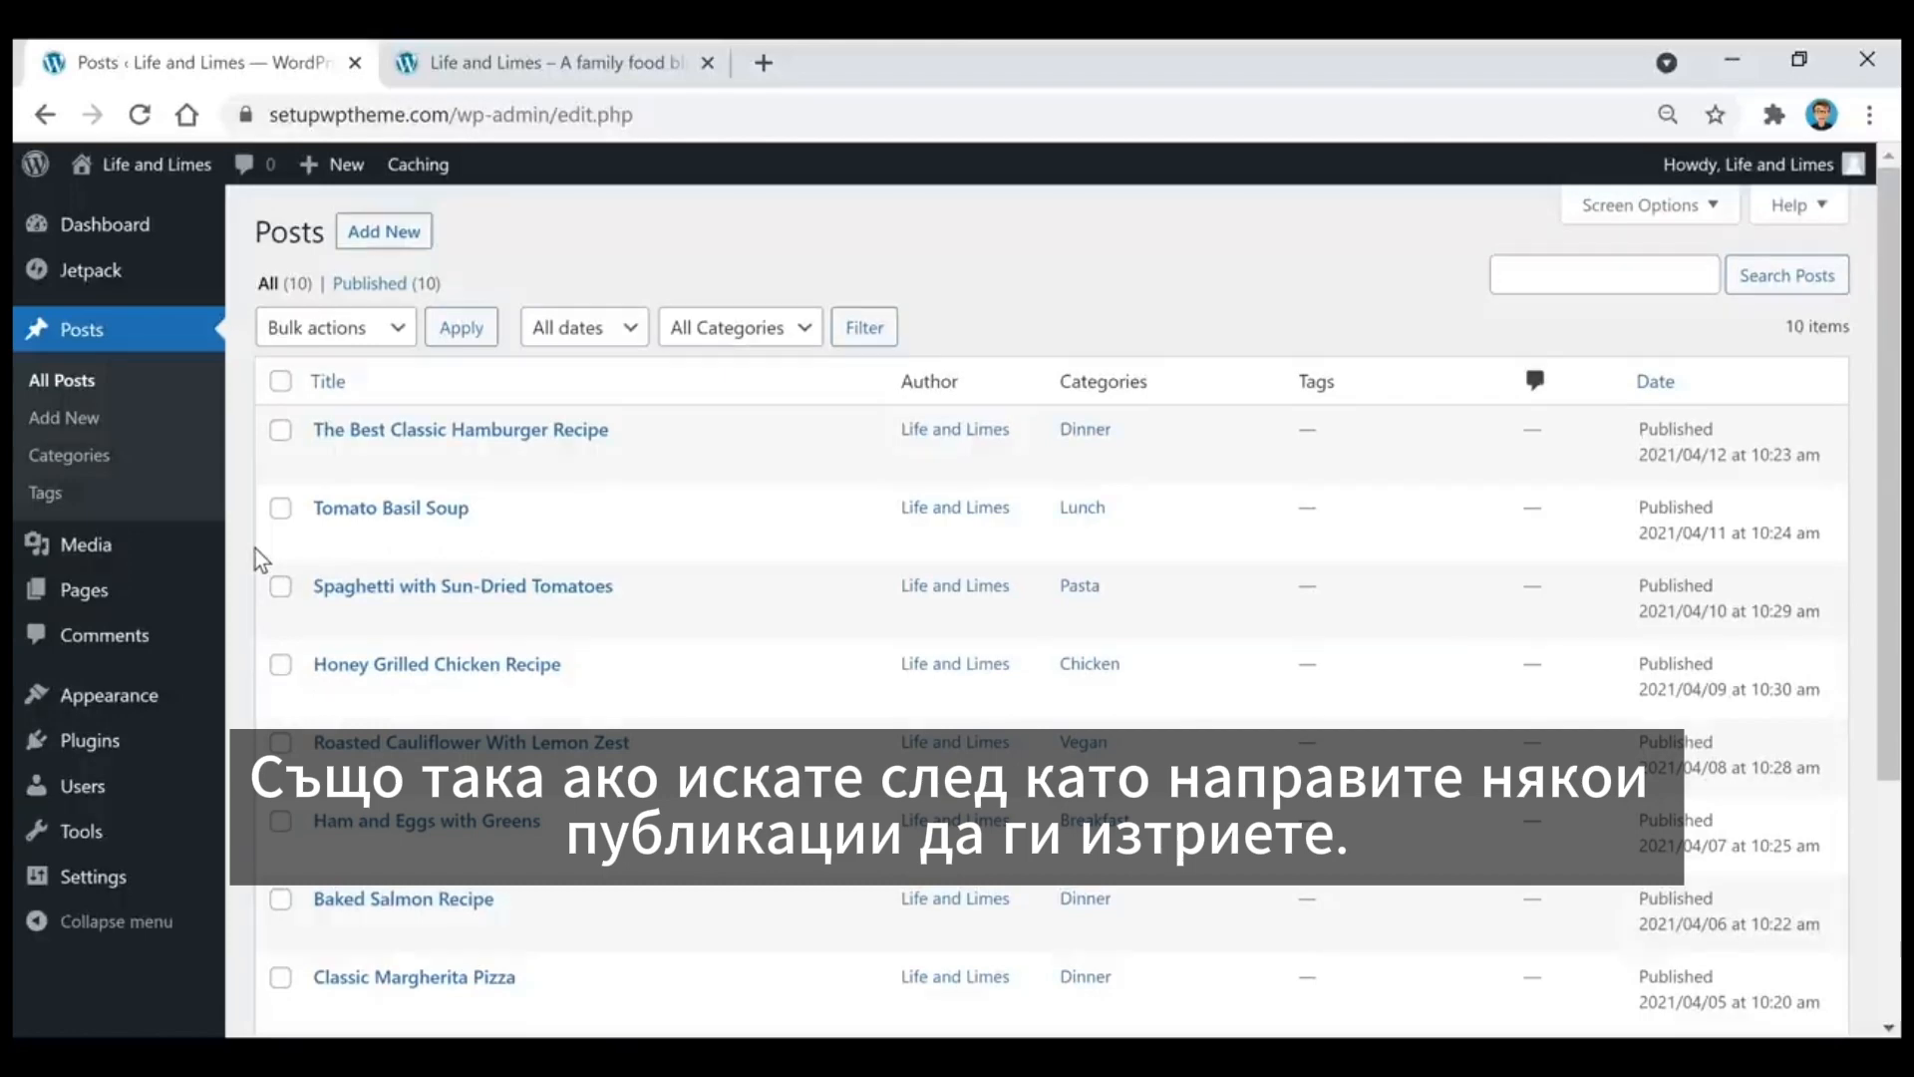
left_click(282, 435)
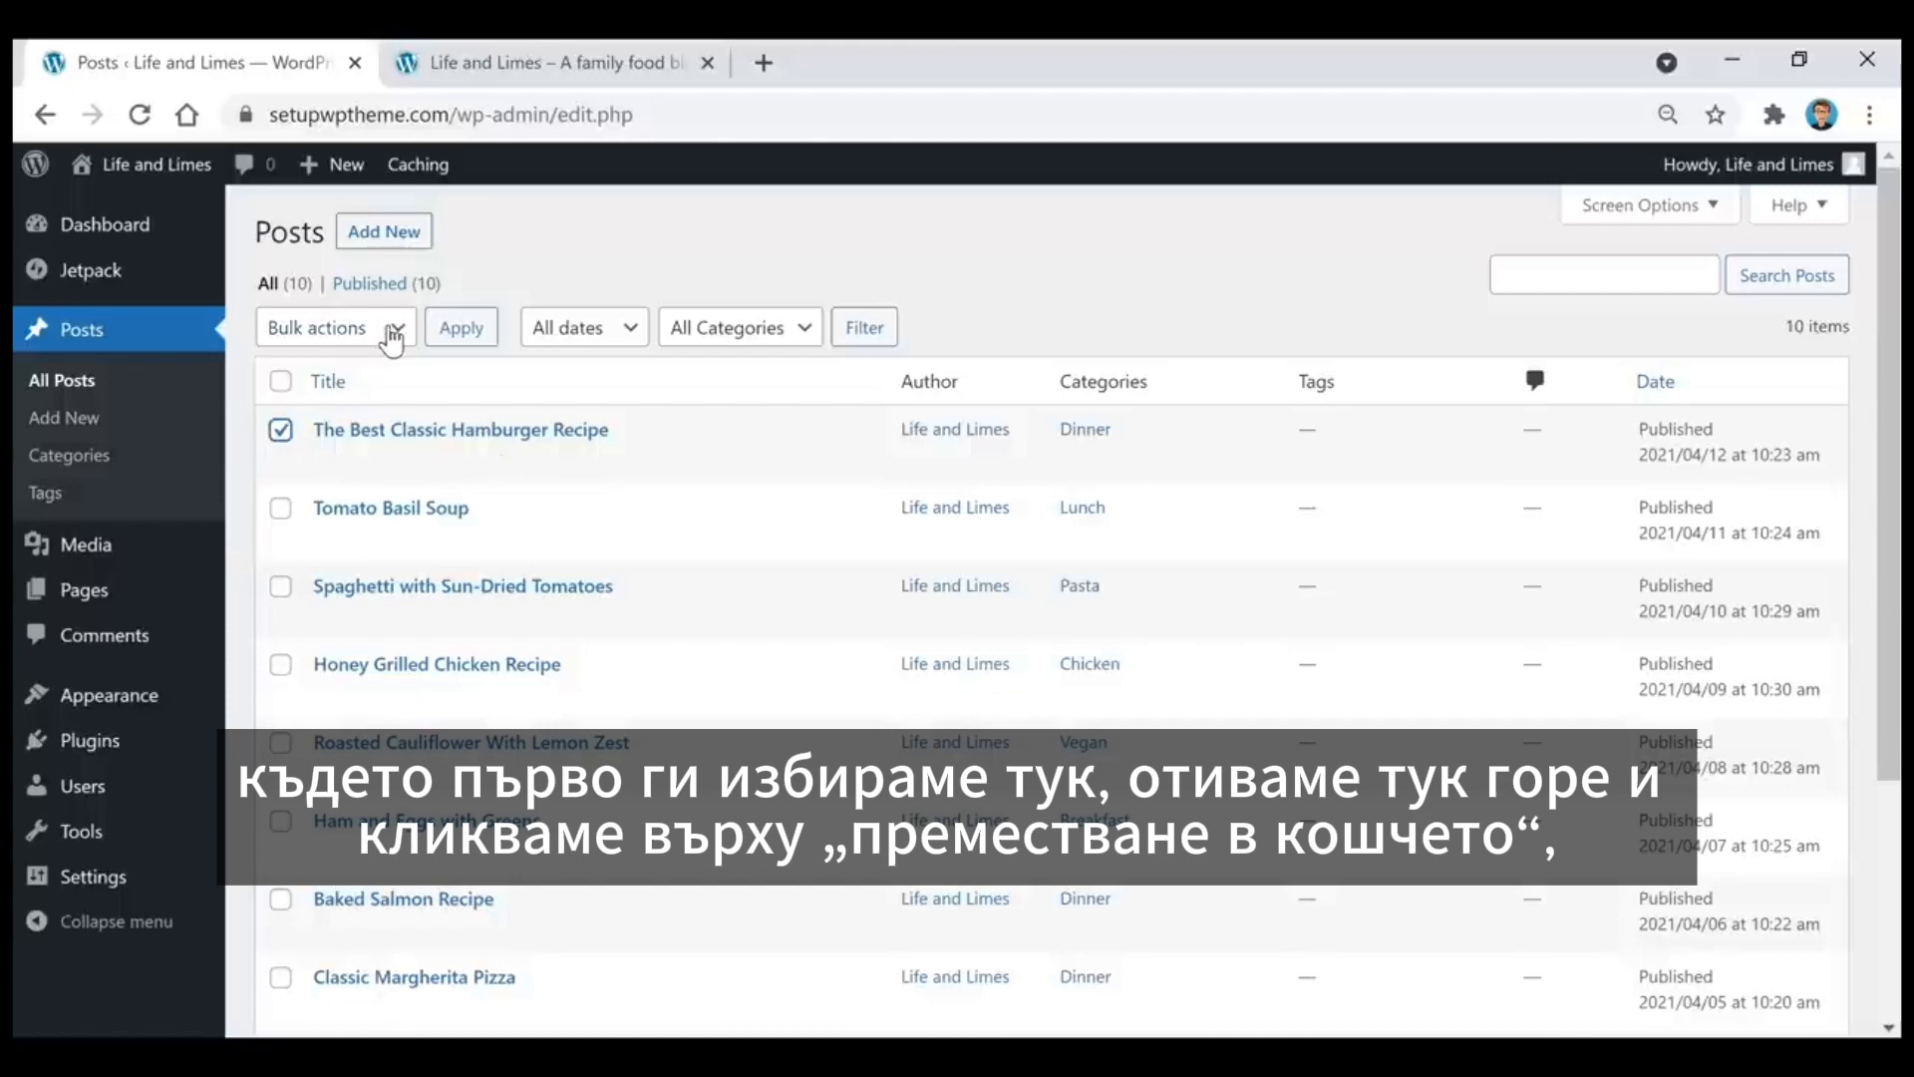
left_click(393, 329)
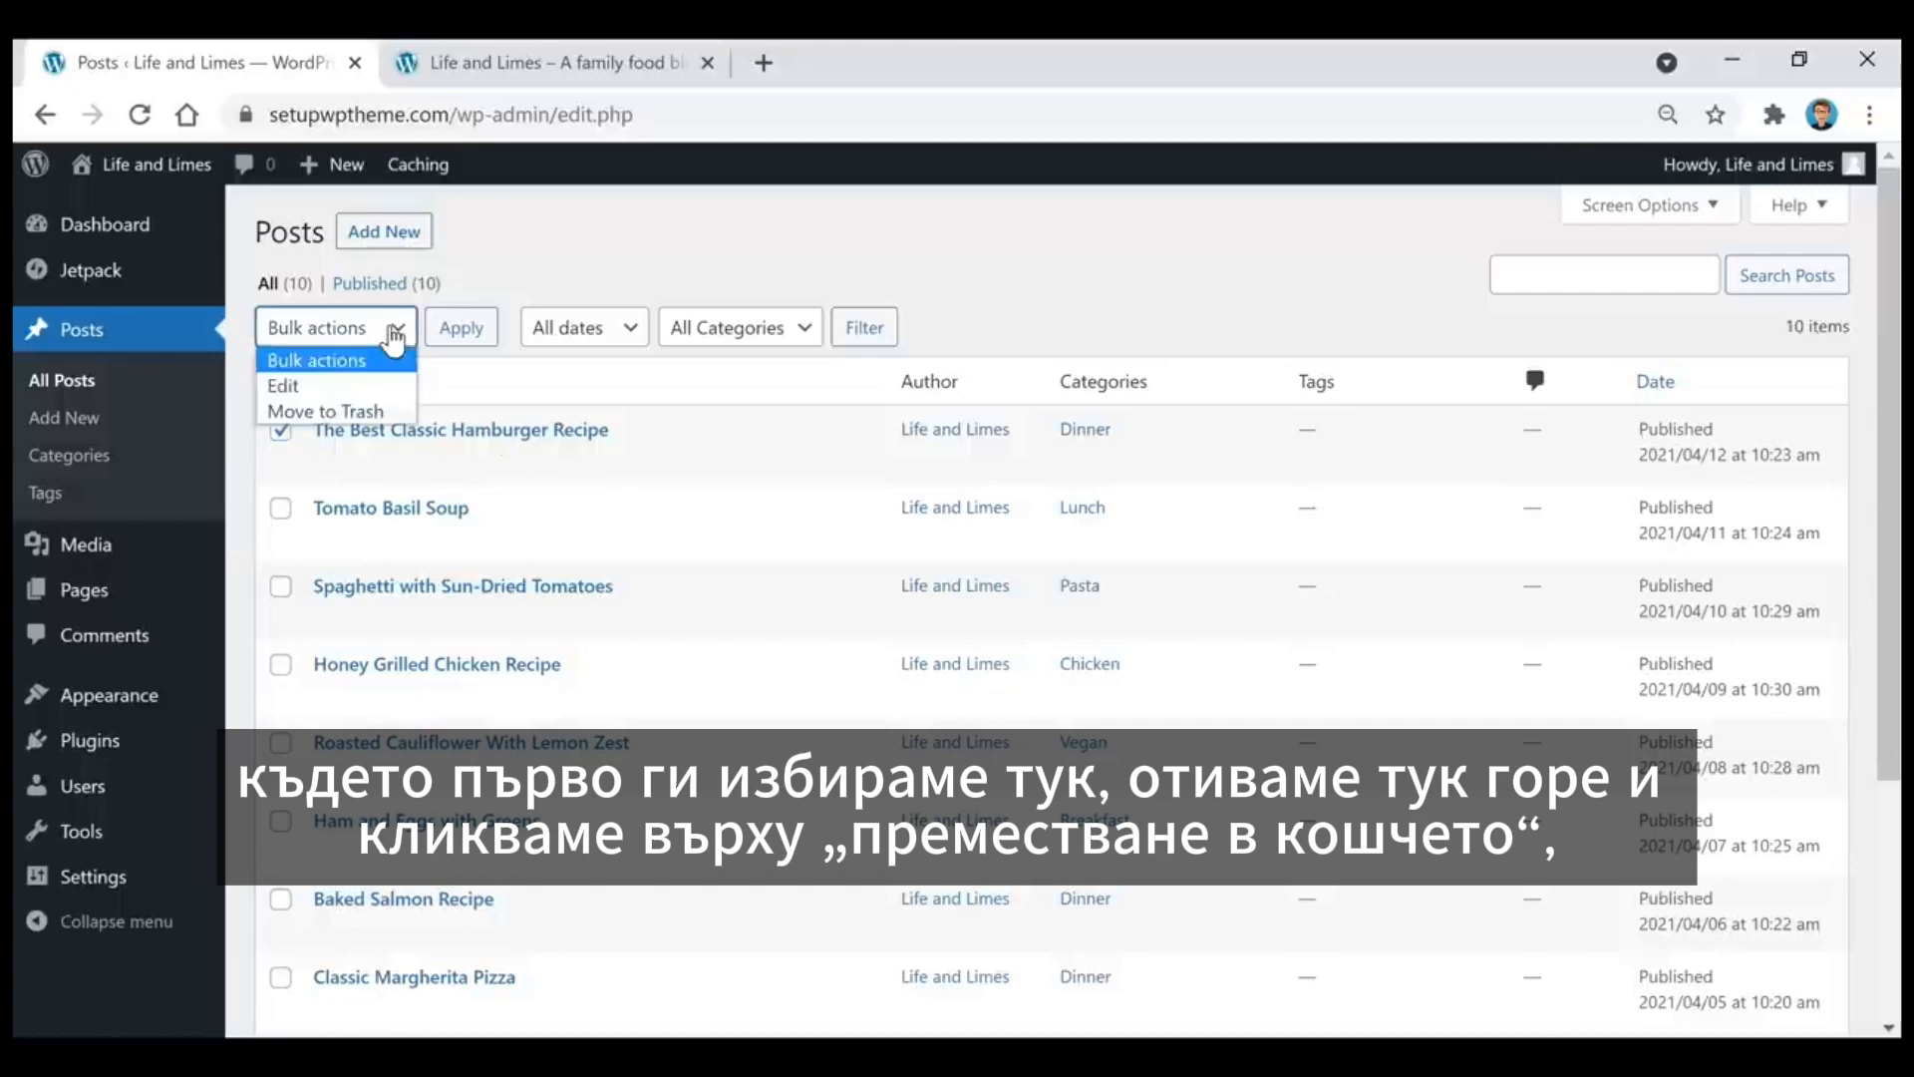
left_click(380, 413)
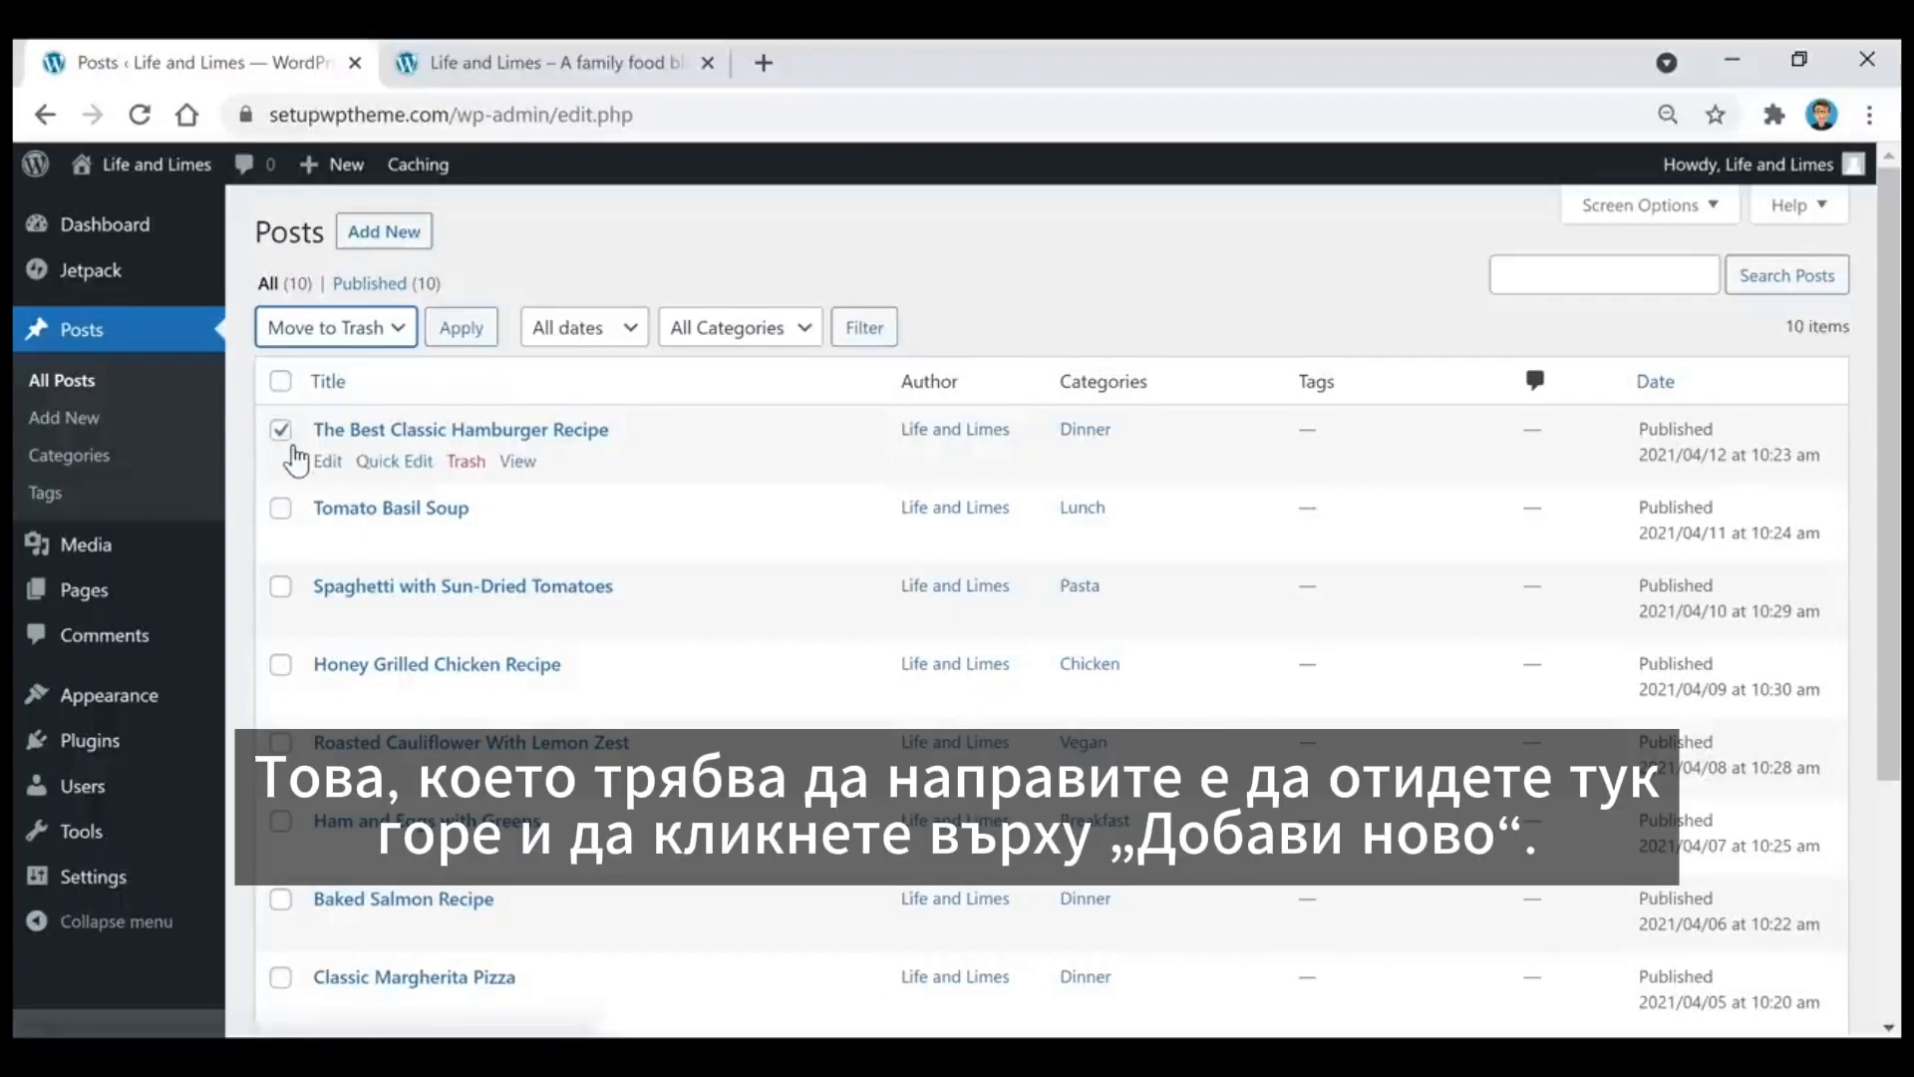
left_click(281, 437)
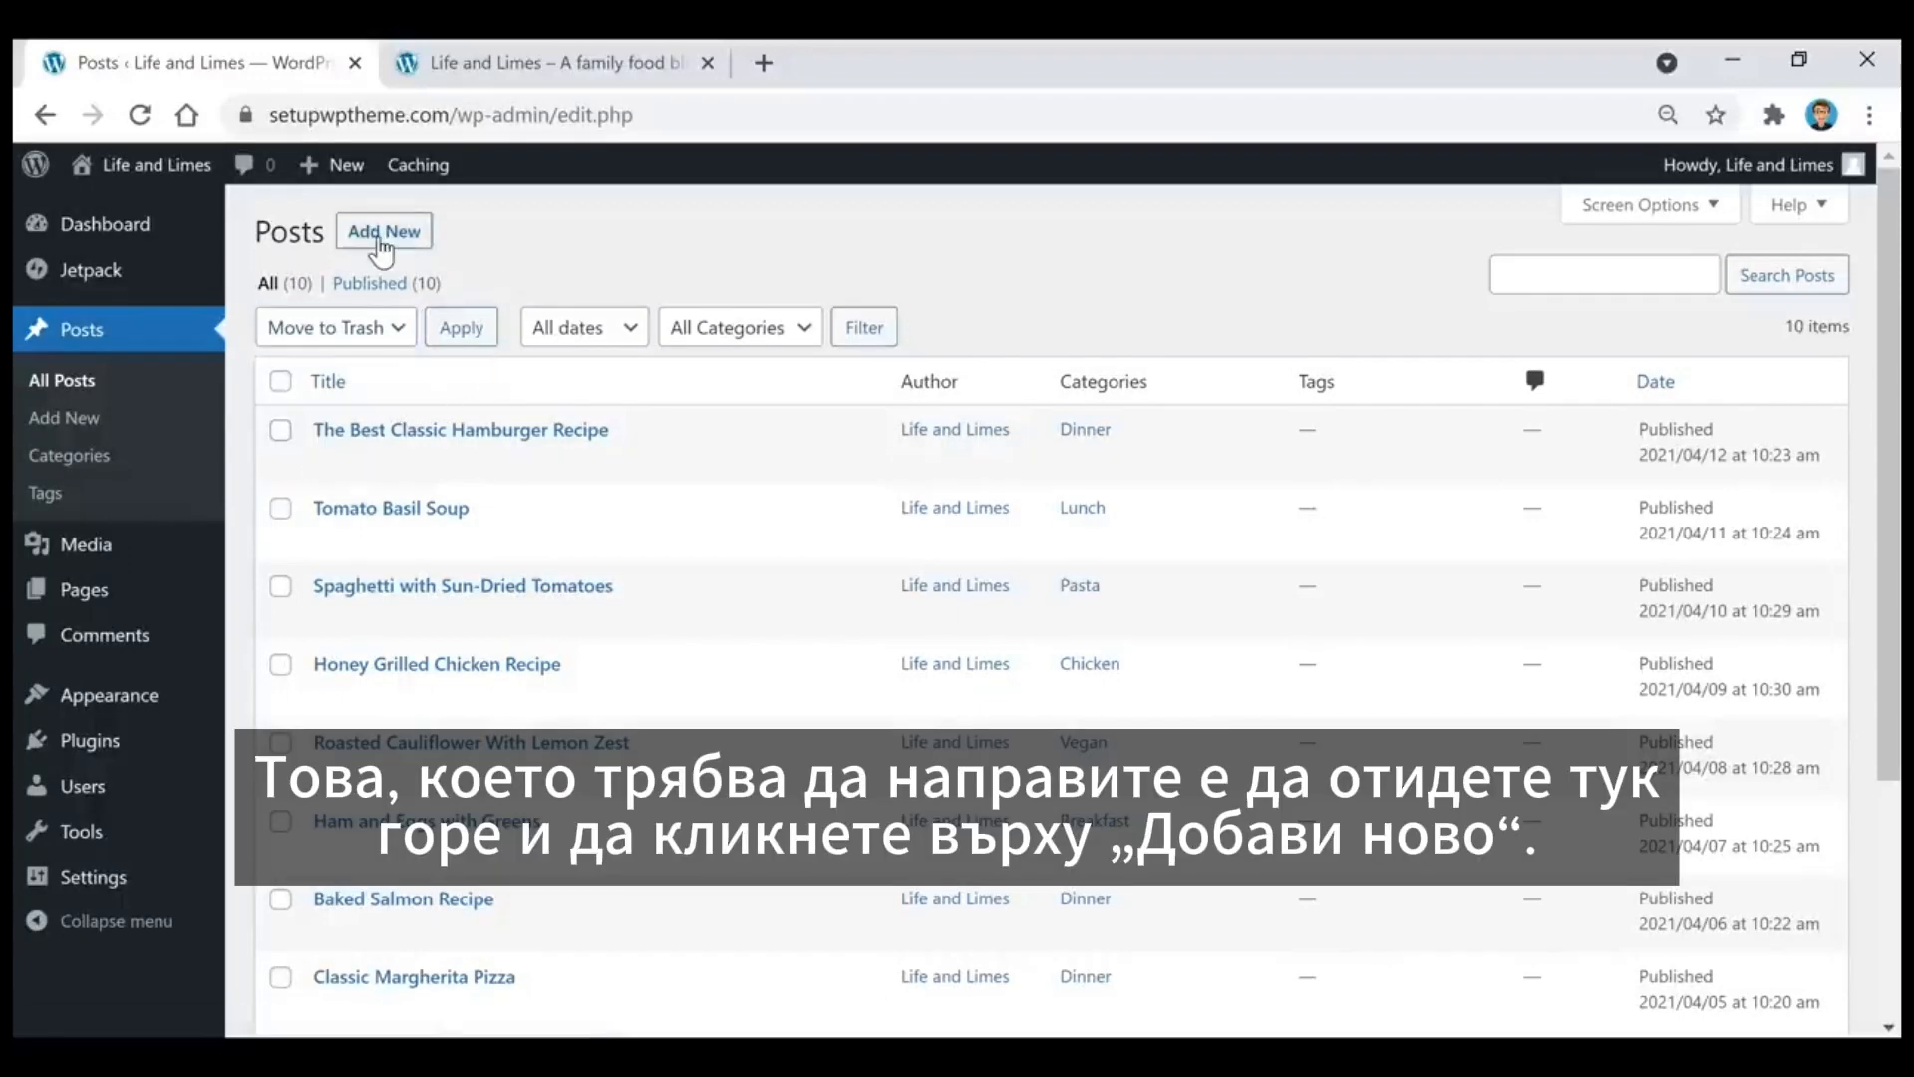
Step: Create a new post, collapse its Sidebar Layout section and start an empty paragraph in the body
left_click(382, 240)
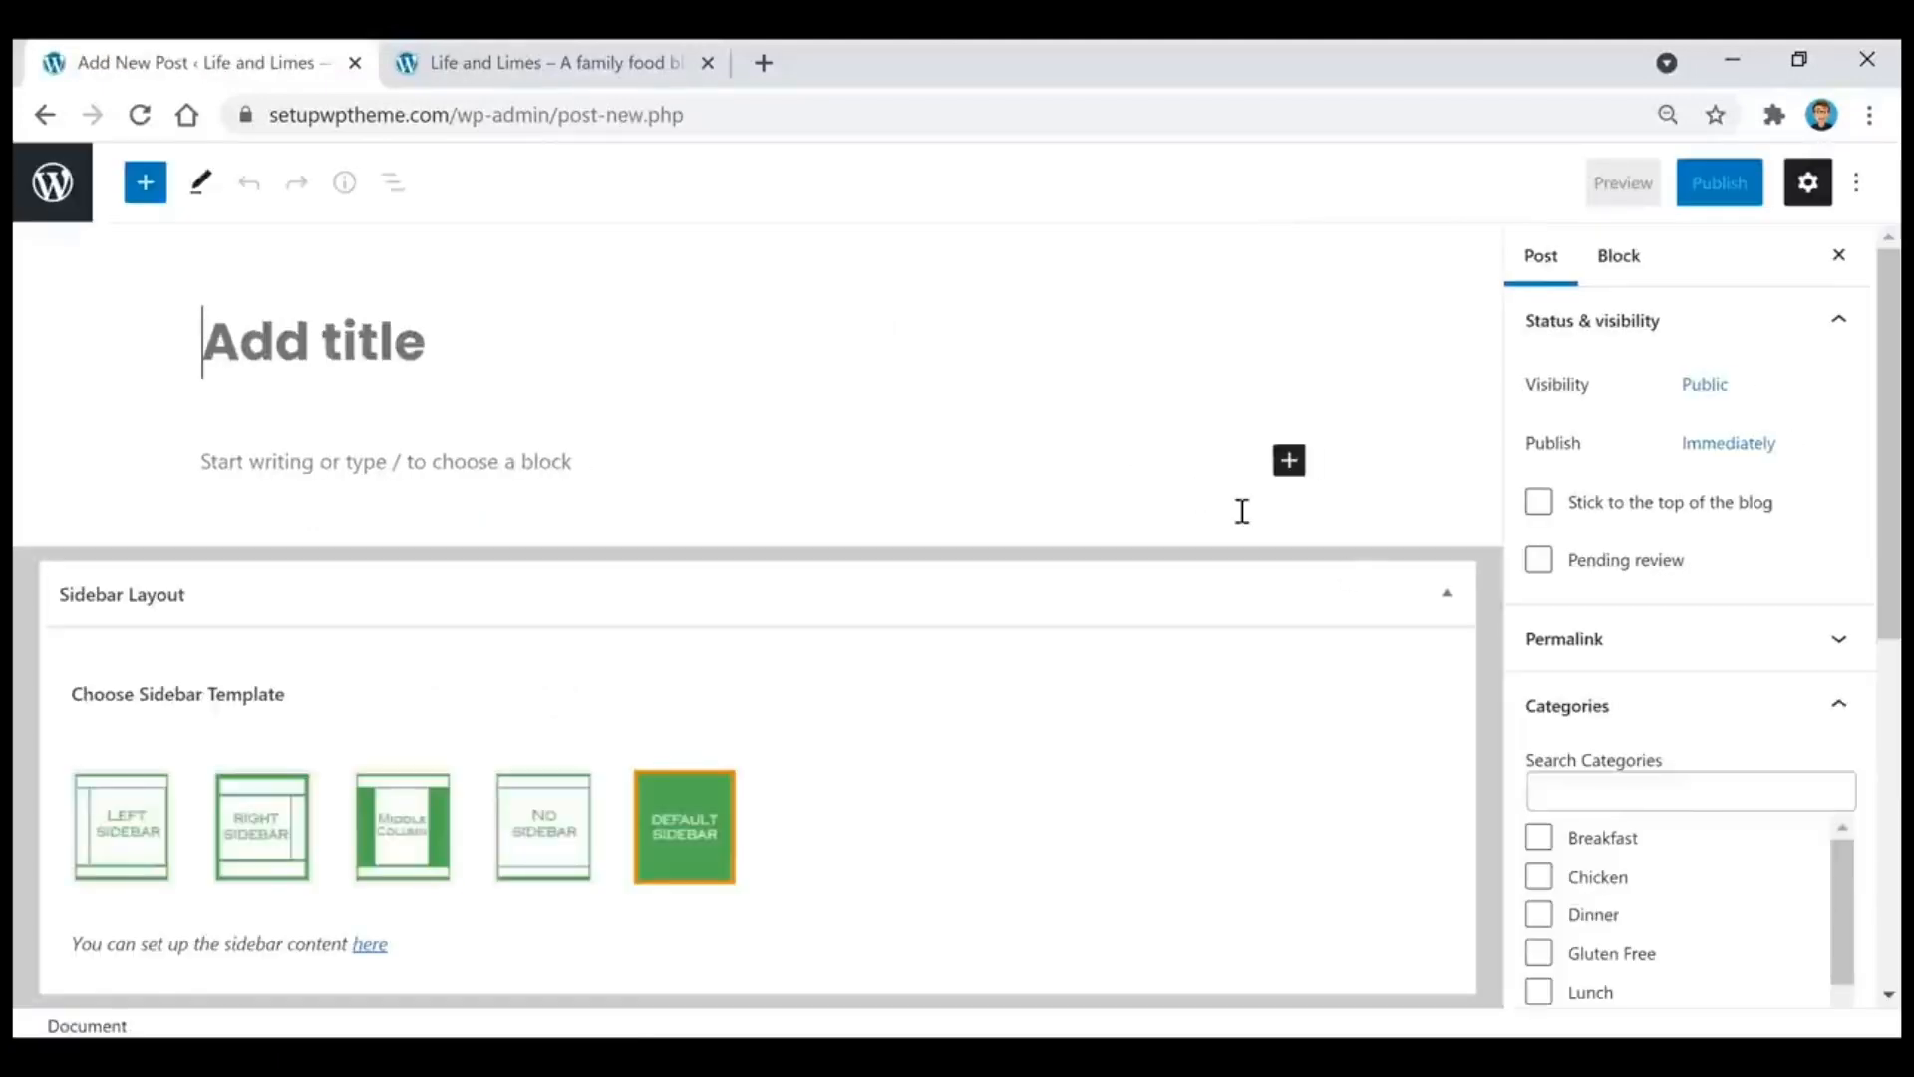
left_click(1452, 602)
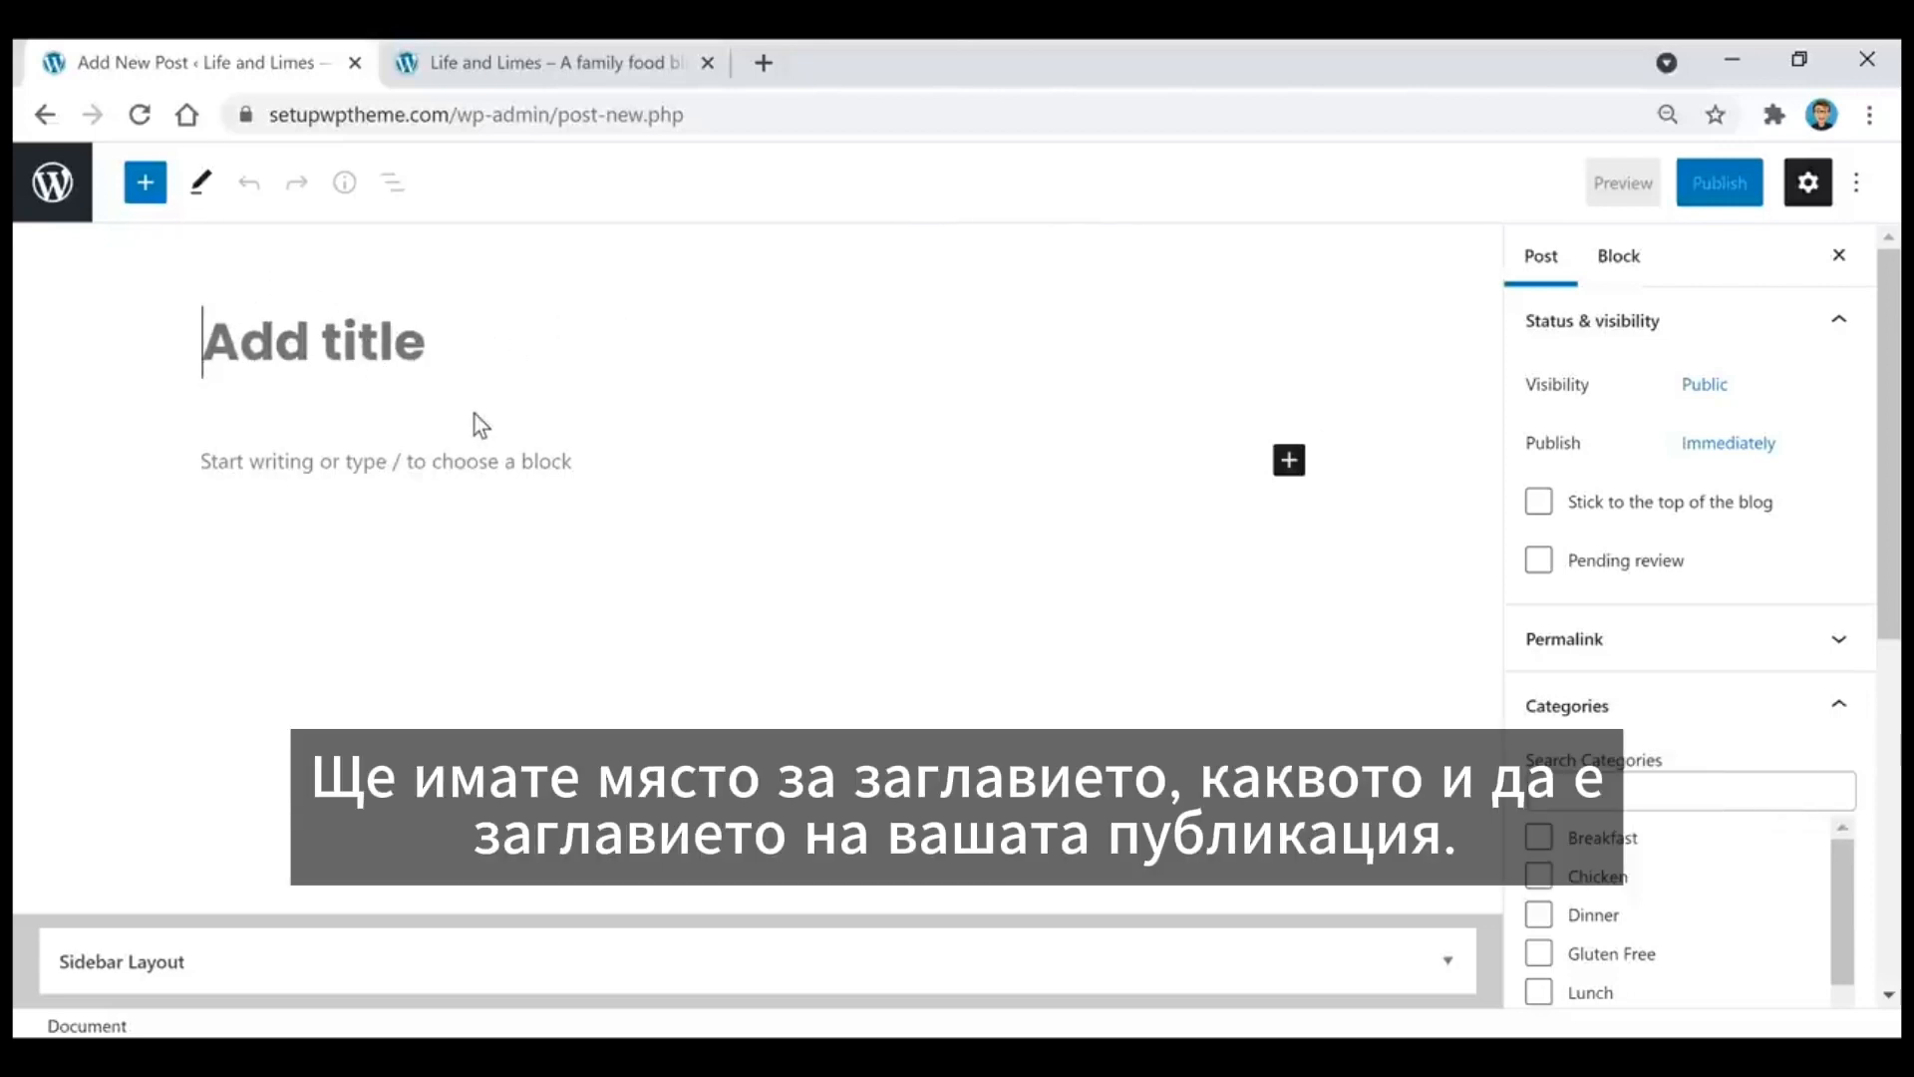
left_click(473, 472)
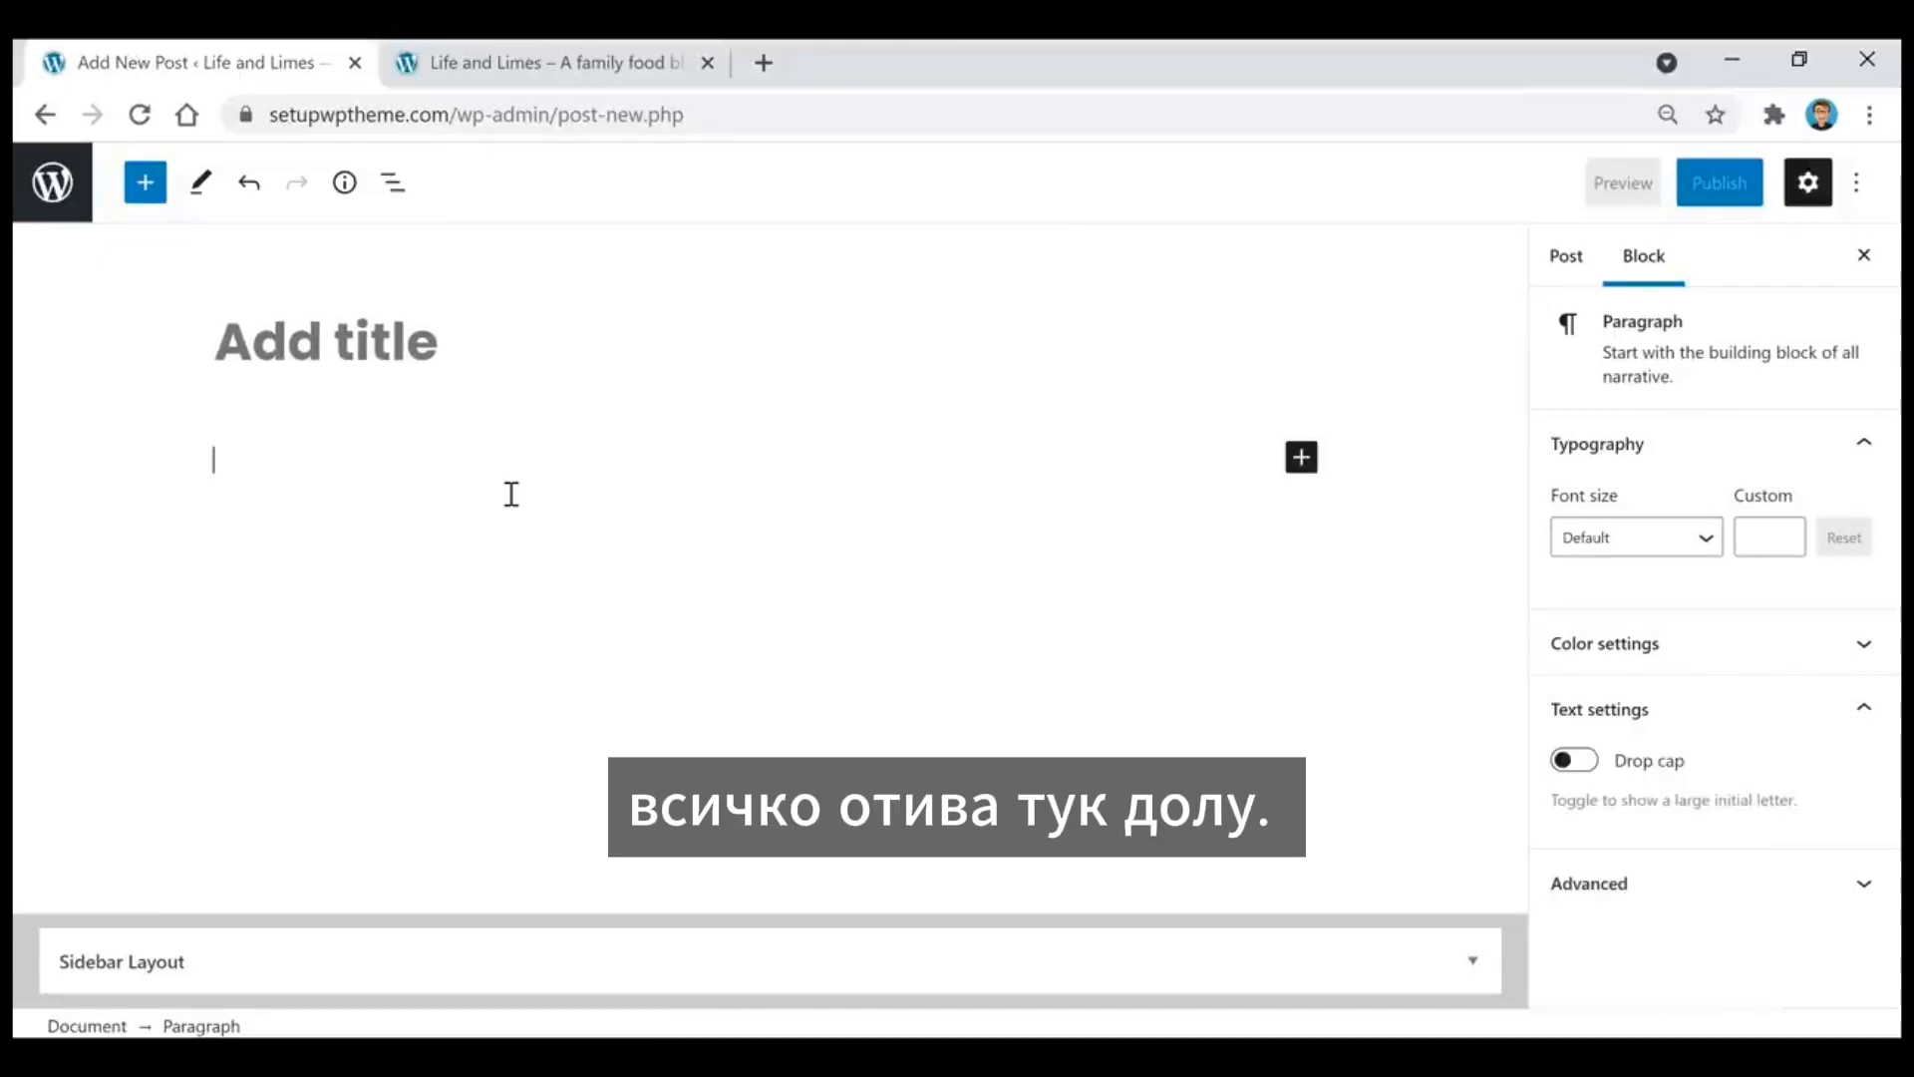
Step: Open the full block library and look through the available text, widget and embed blocks
left_click(1305, 465)
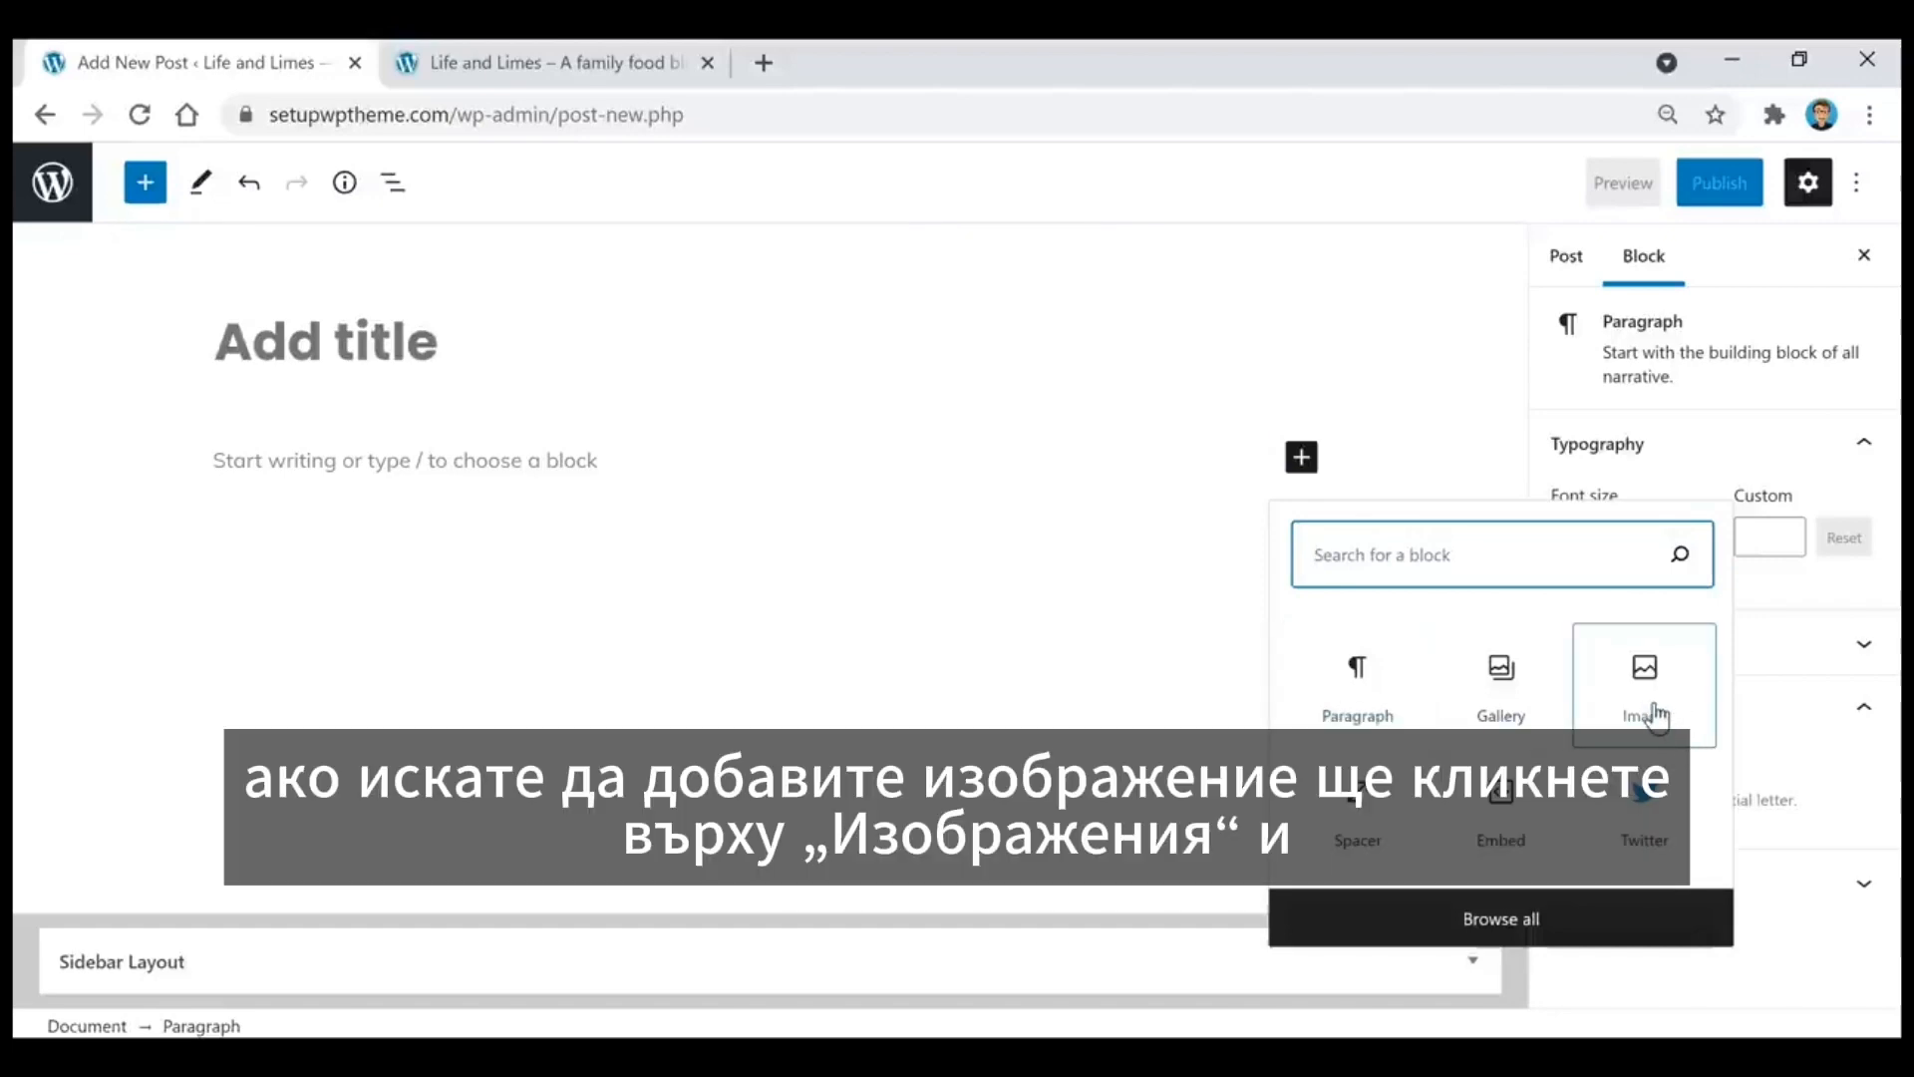
left_click(1503, 920)
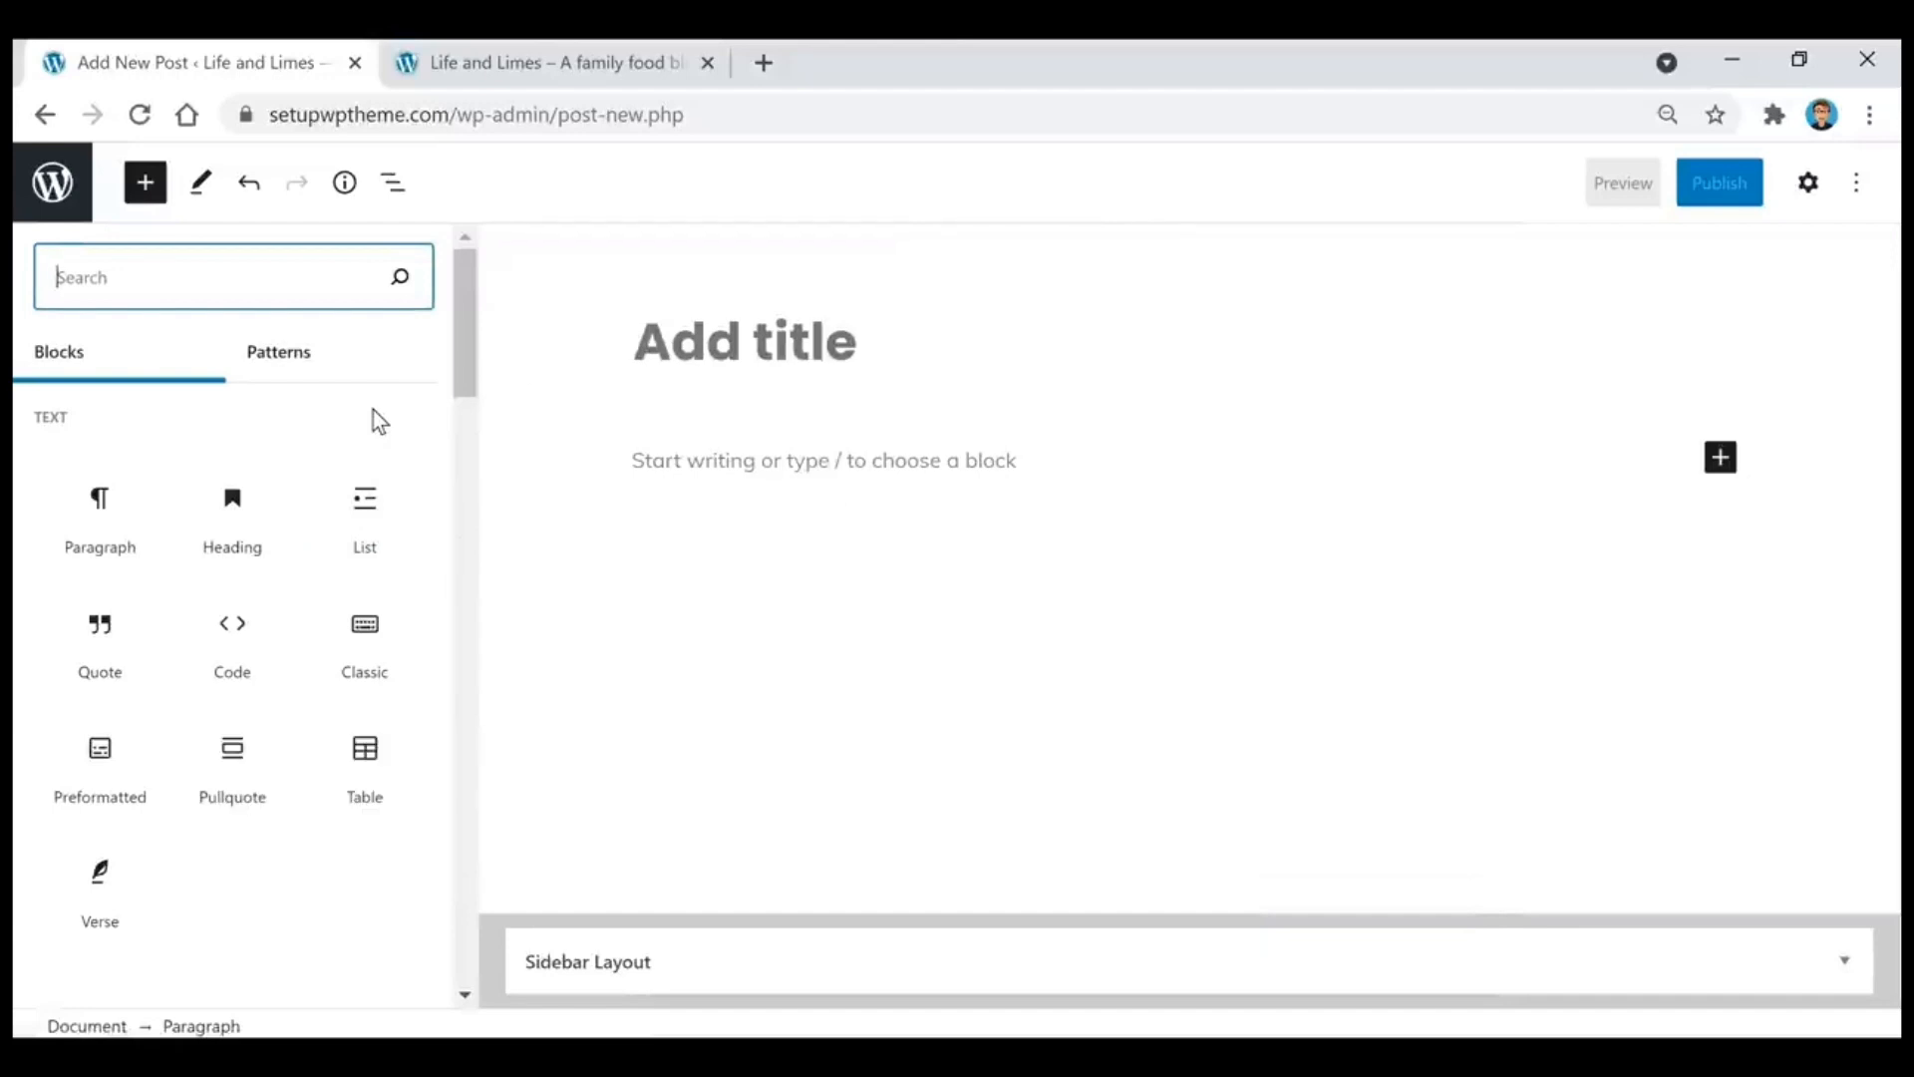
scroll(373, 410, "down", 10)
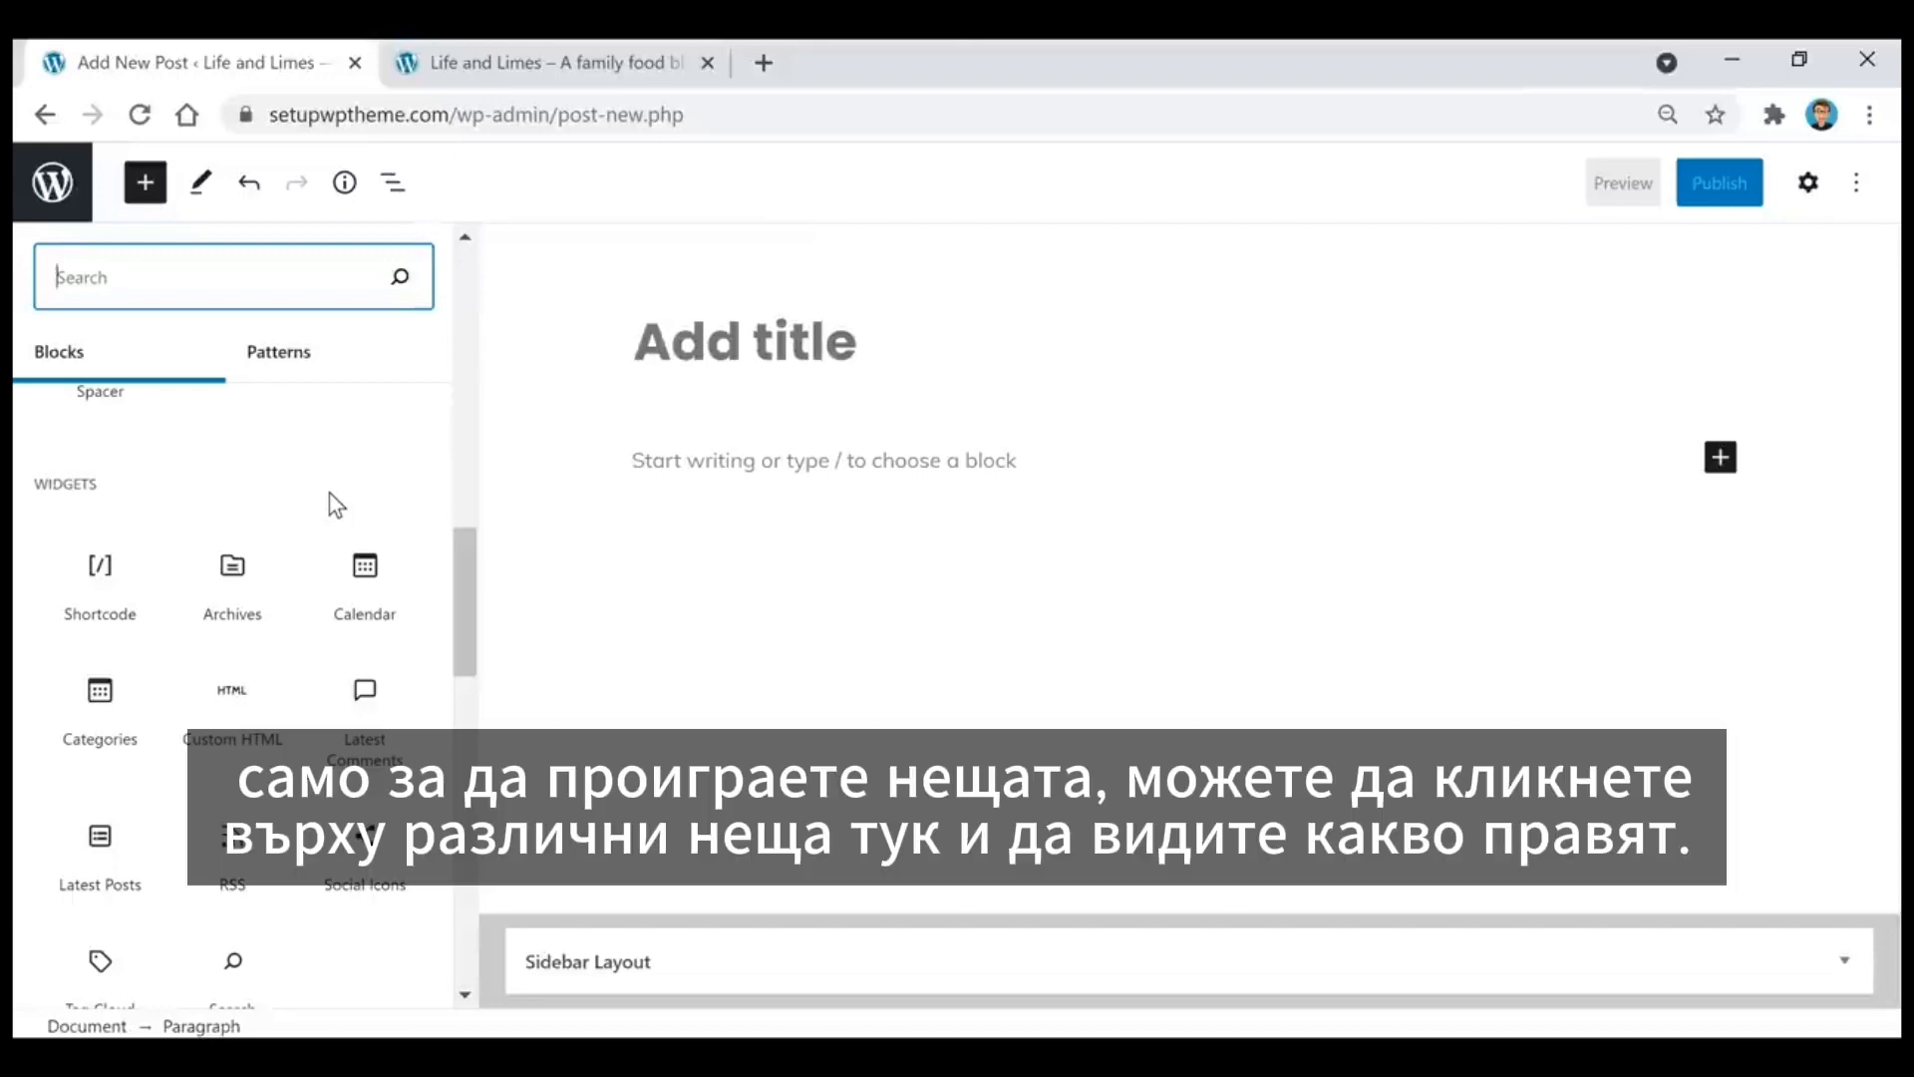
scroll(329, 518, "down", 6)
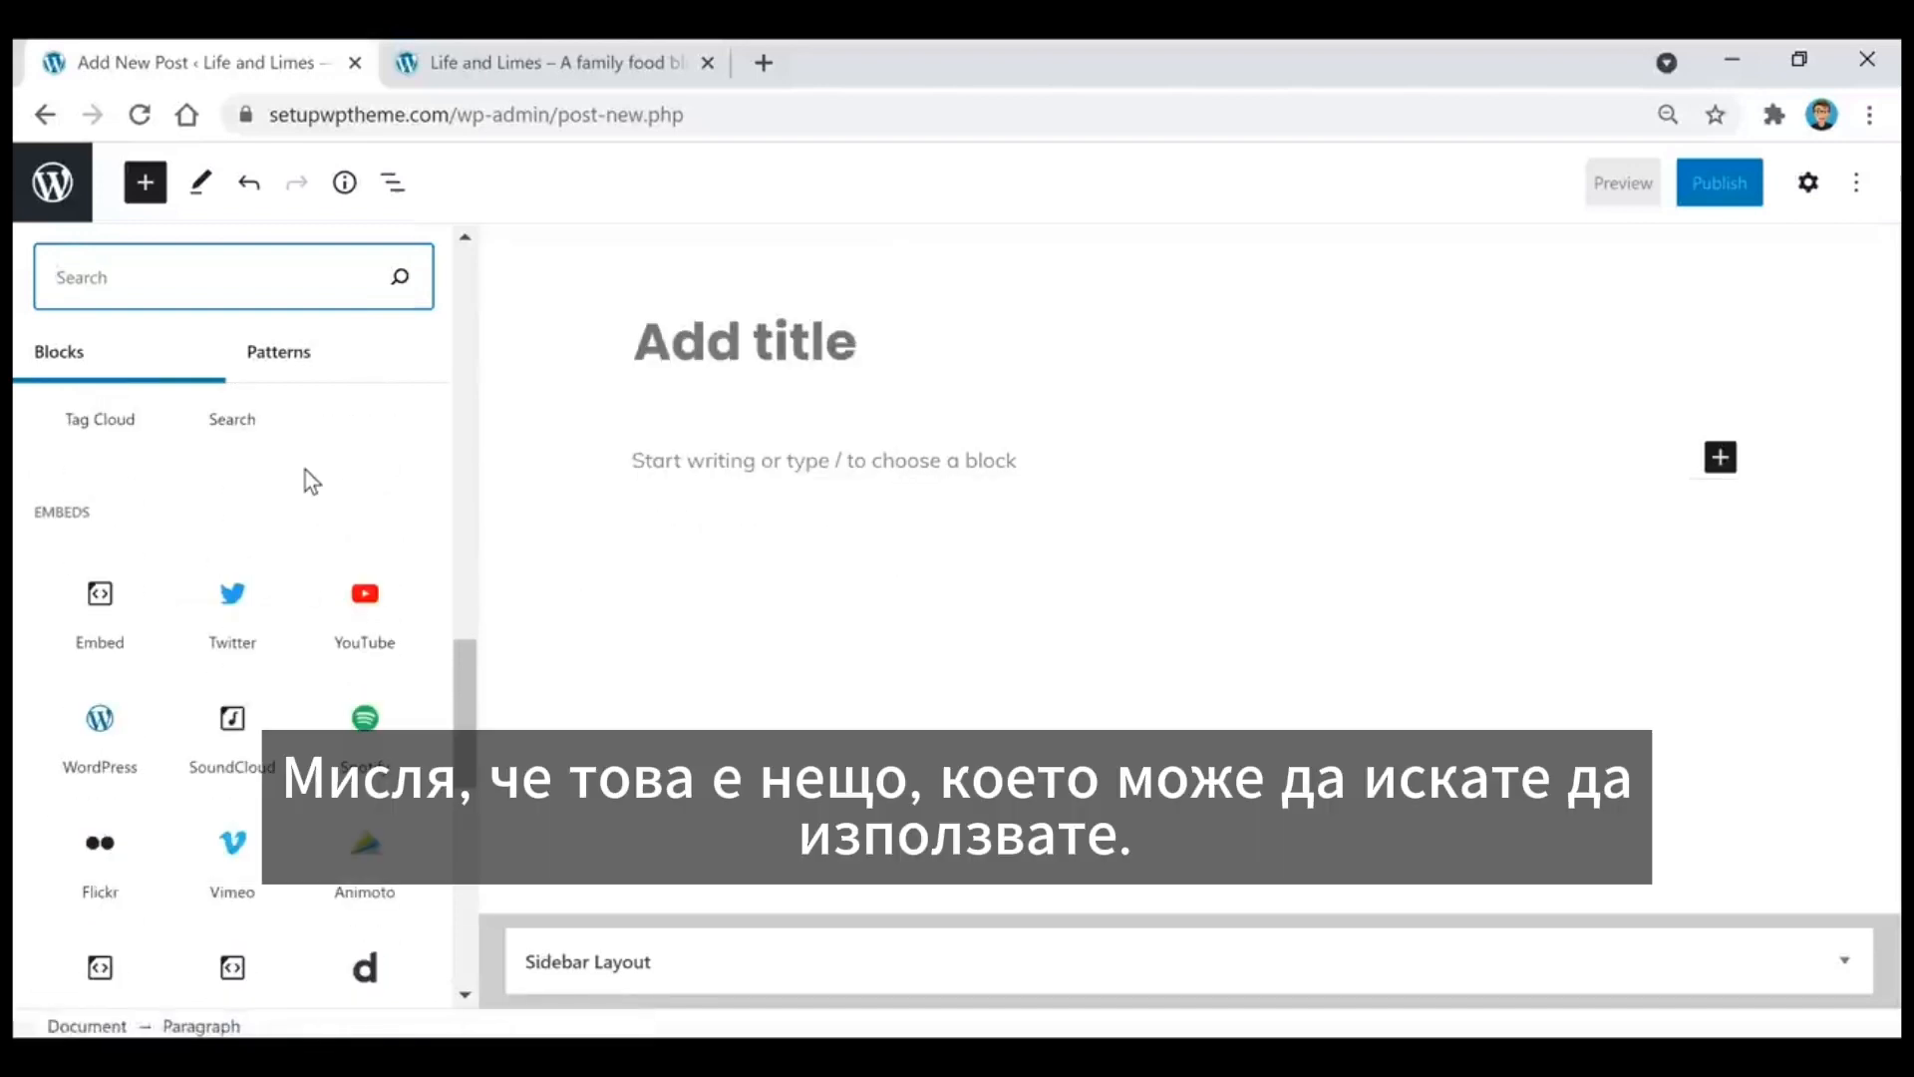
Step: Preview the YouTube embed block in the block library
mouse_move(376, 620)
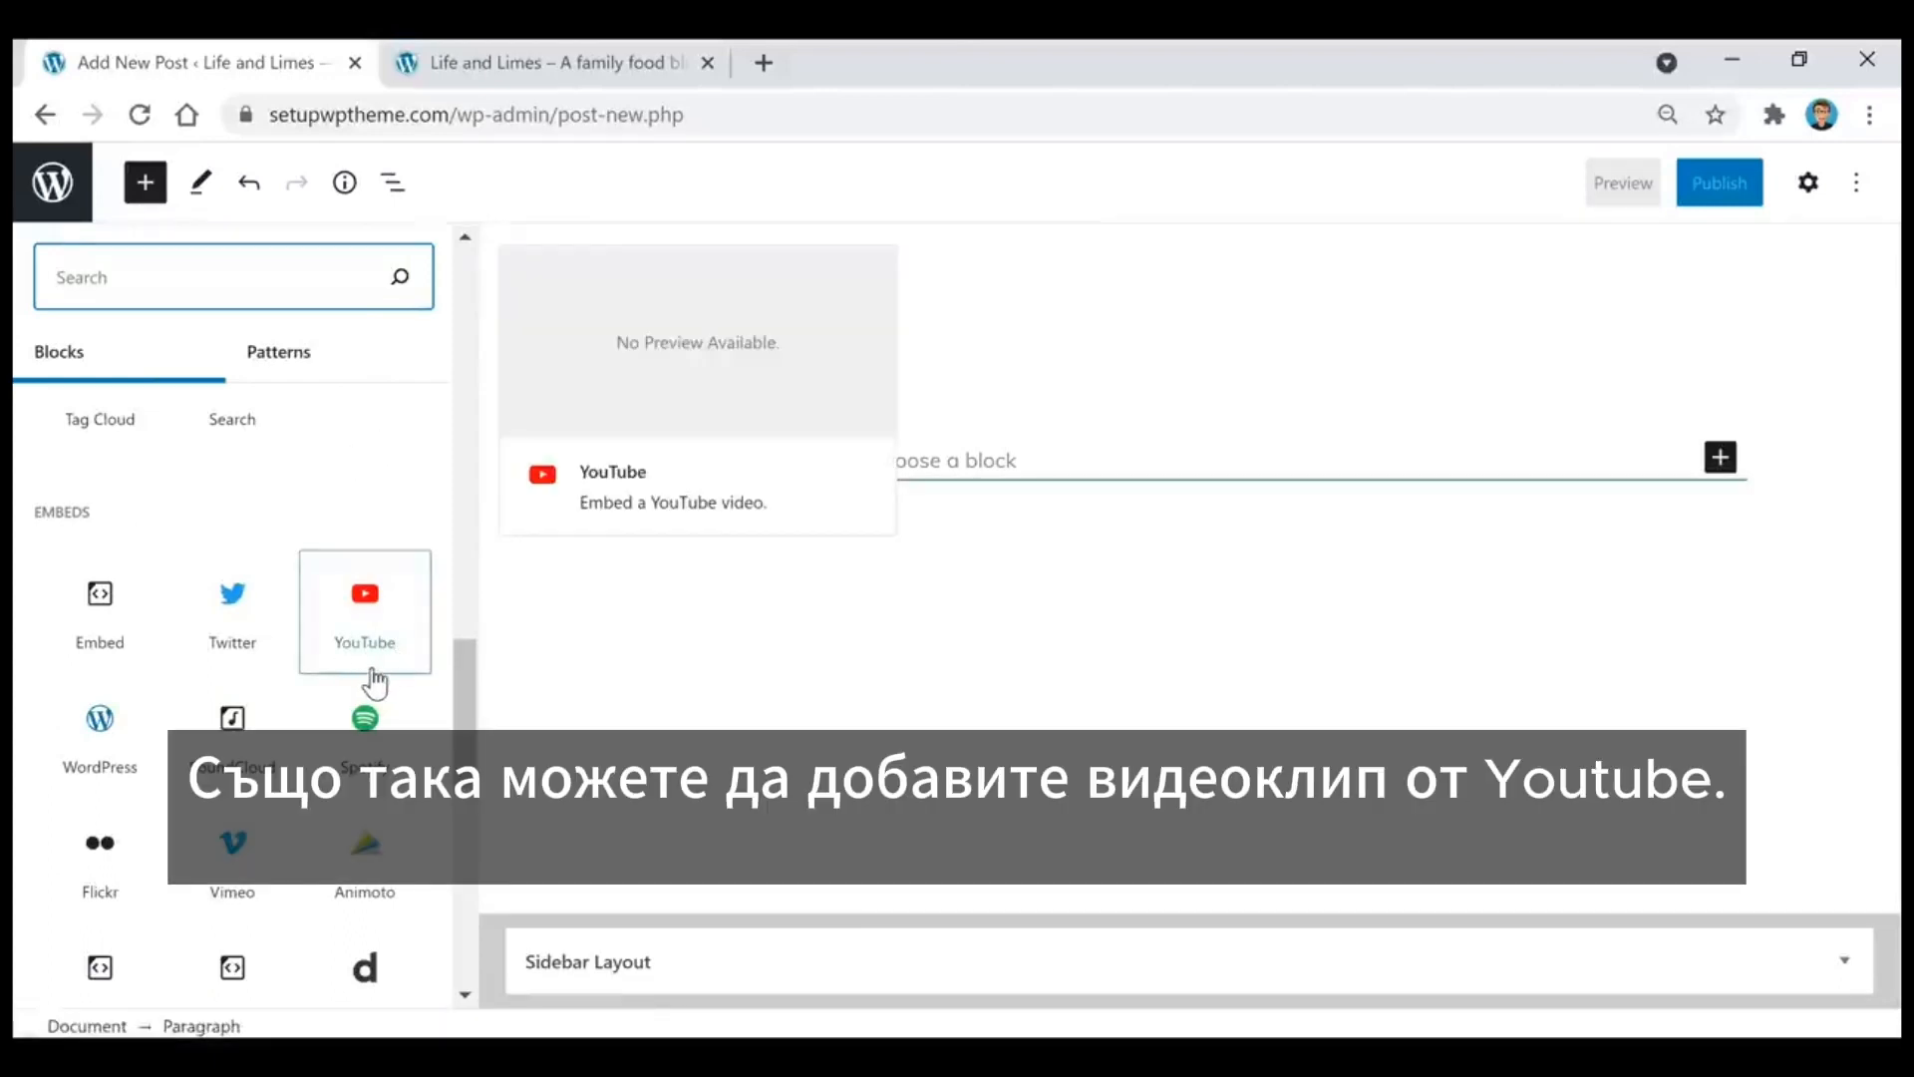
left_click(376, 658)
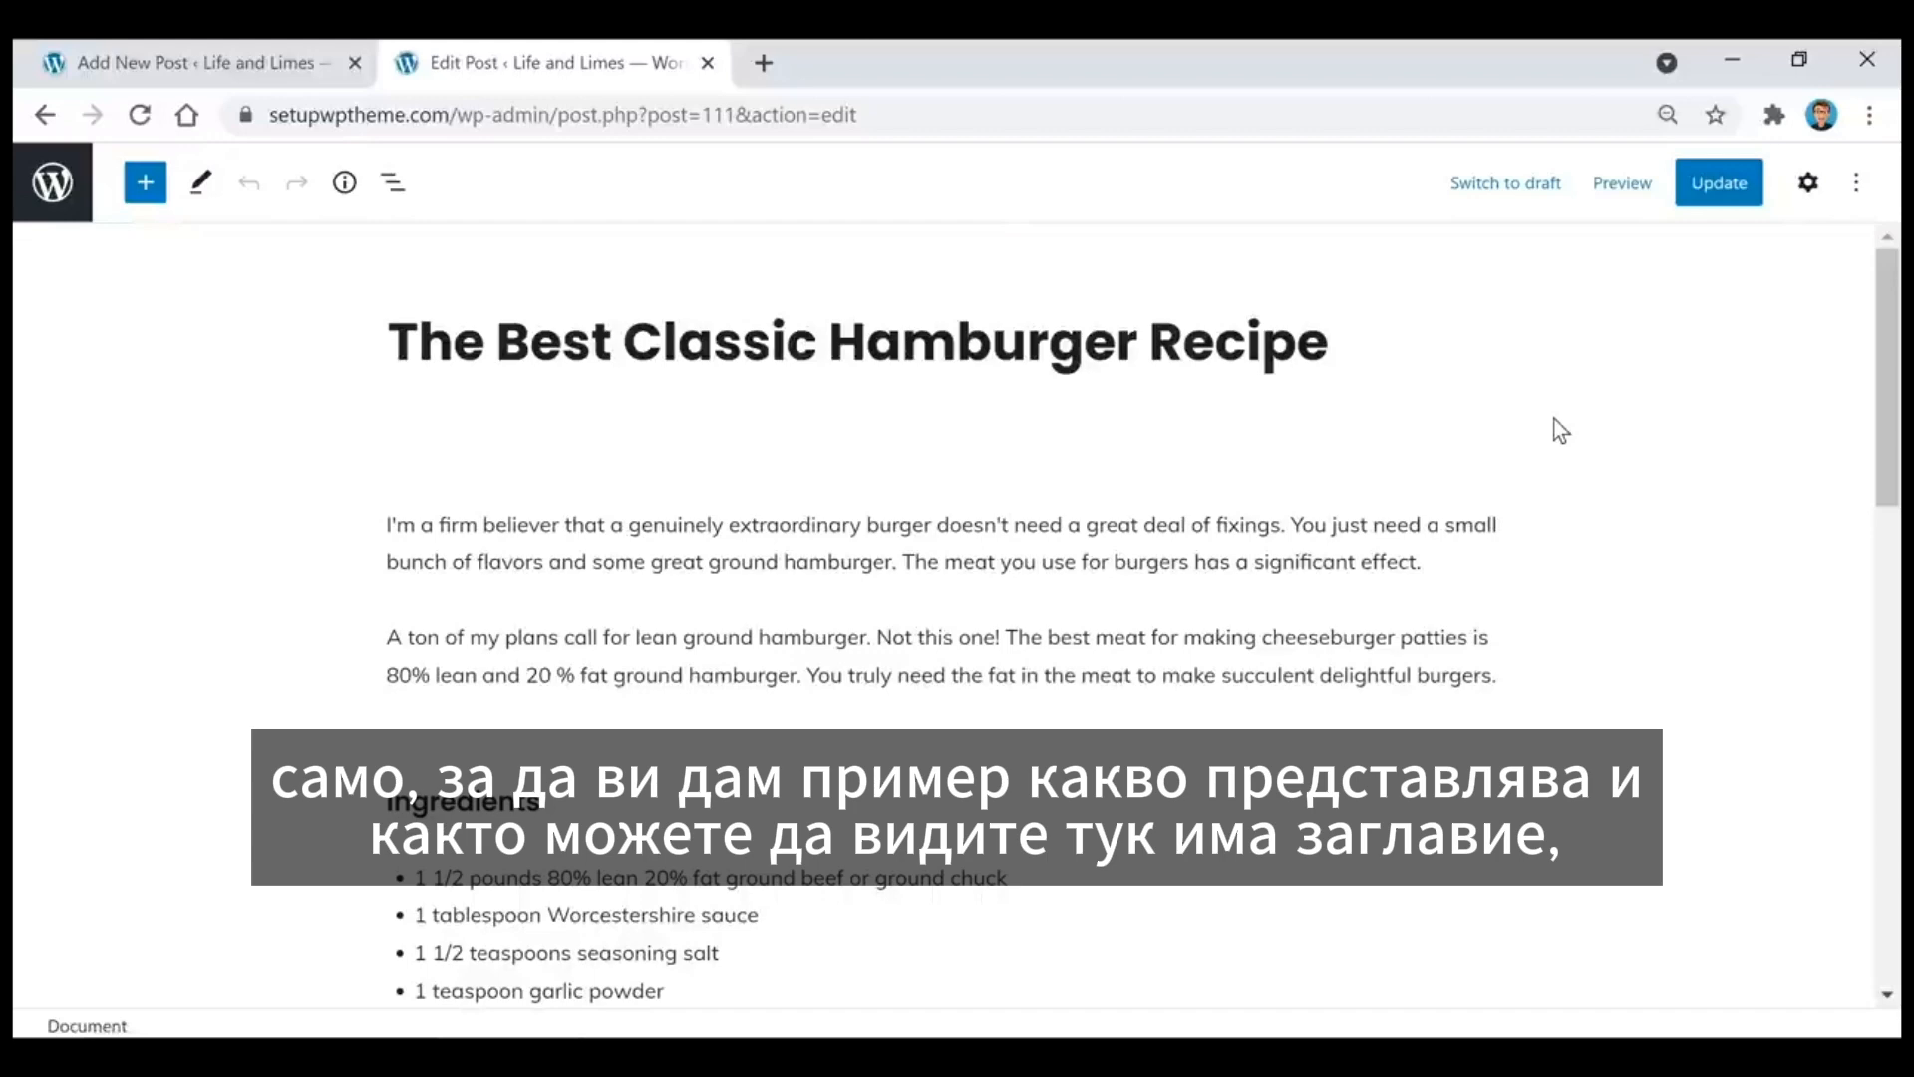
Step: Look through the existing hamburger recipe post, from its title and ingredients to the HelloFresh promotional image
left_click(650, 341)
scroll(846, 650, "down", 3)
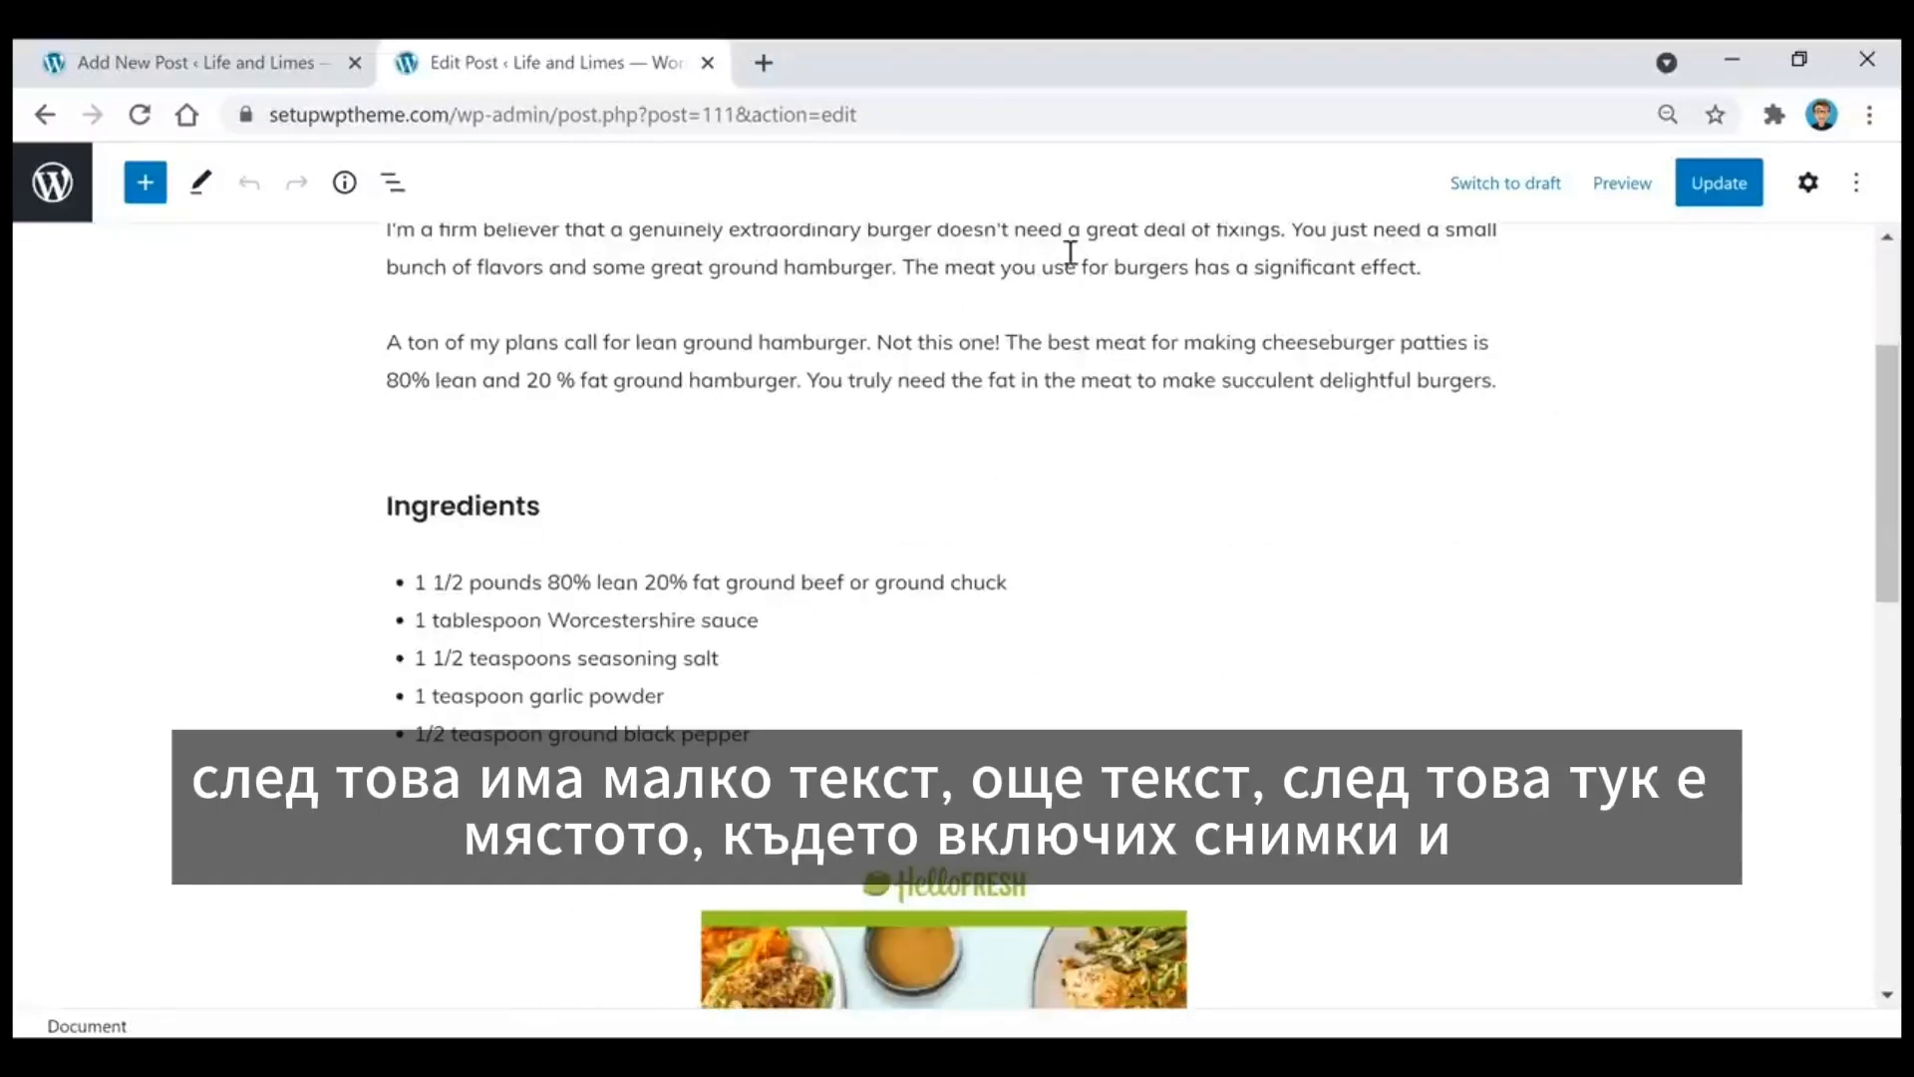
scroll(1342, 548, "down", 4)
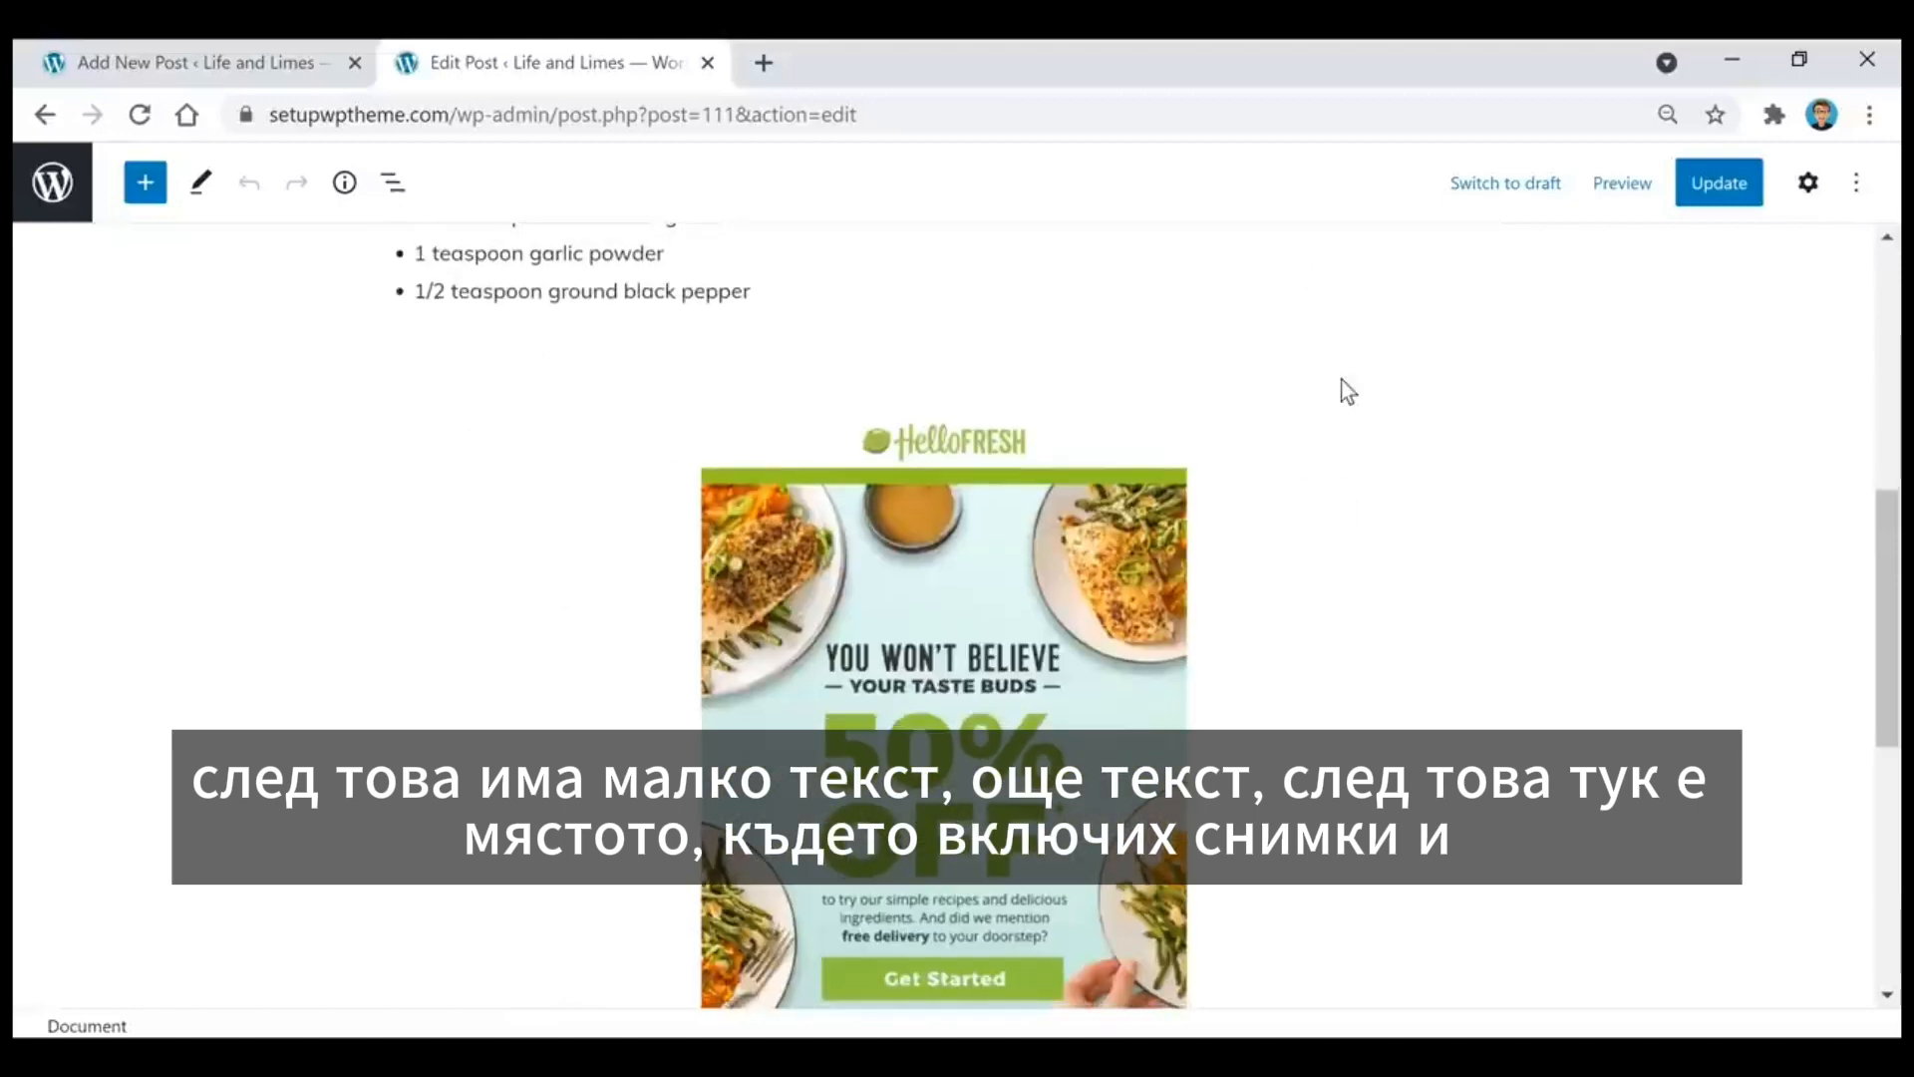
scroll(1338, 399, "down", 4)
scroll(1398, 526, "up", 2)
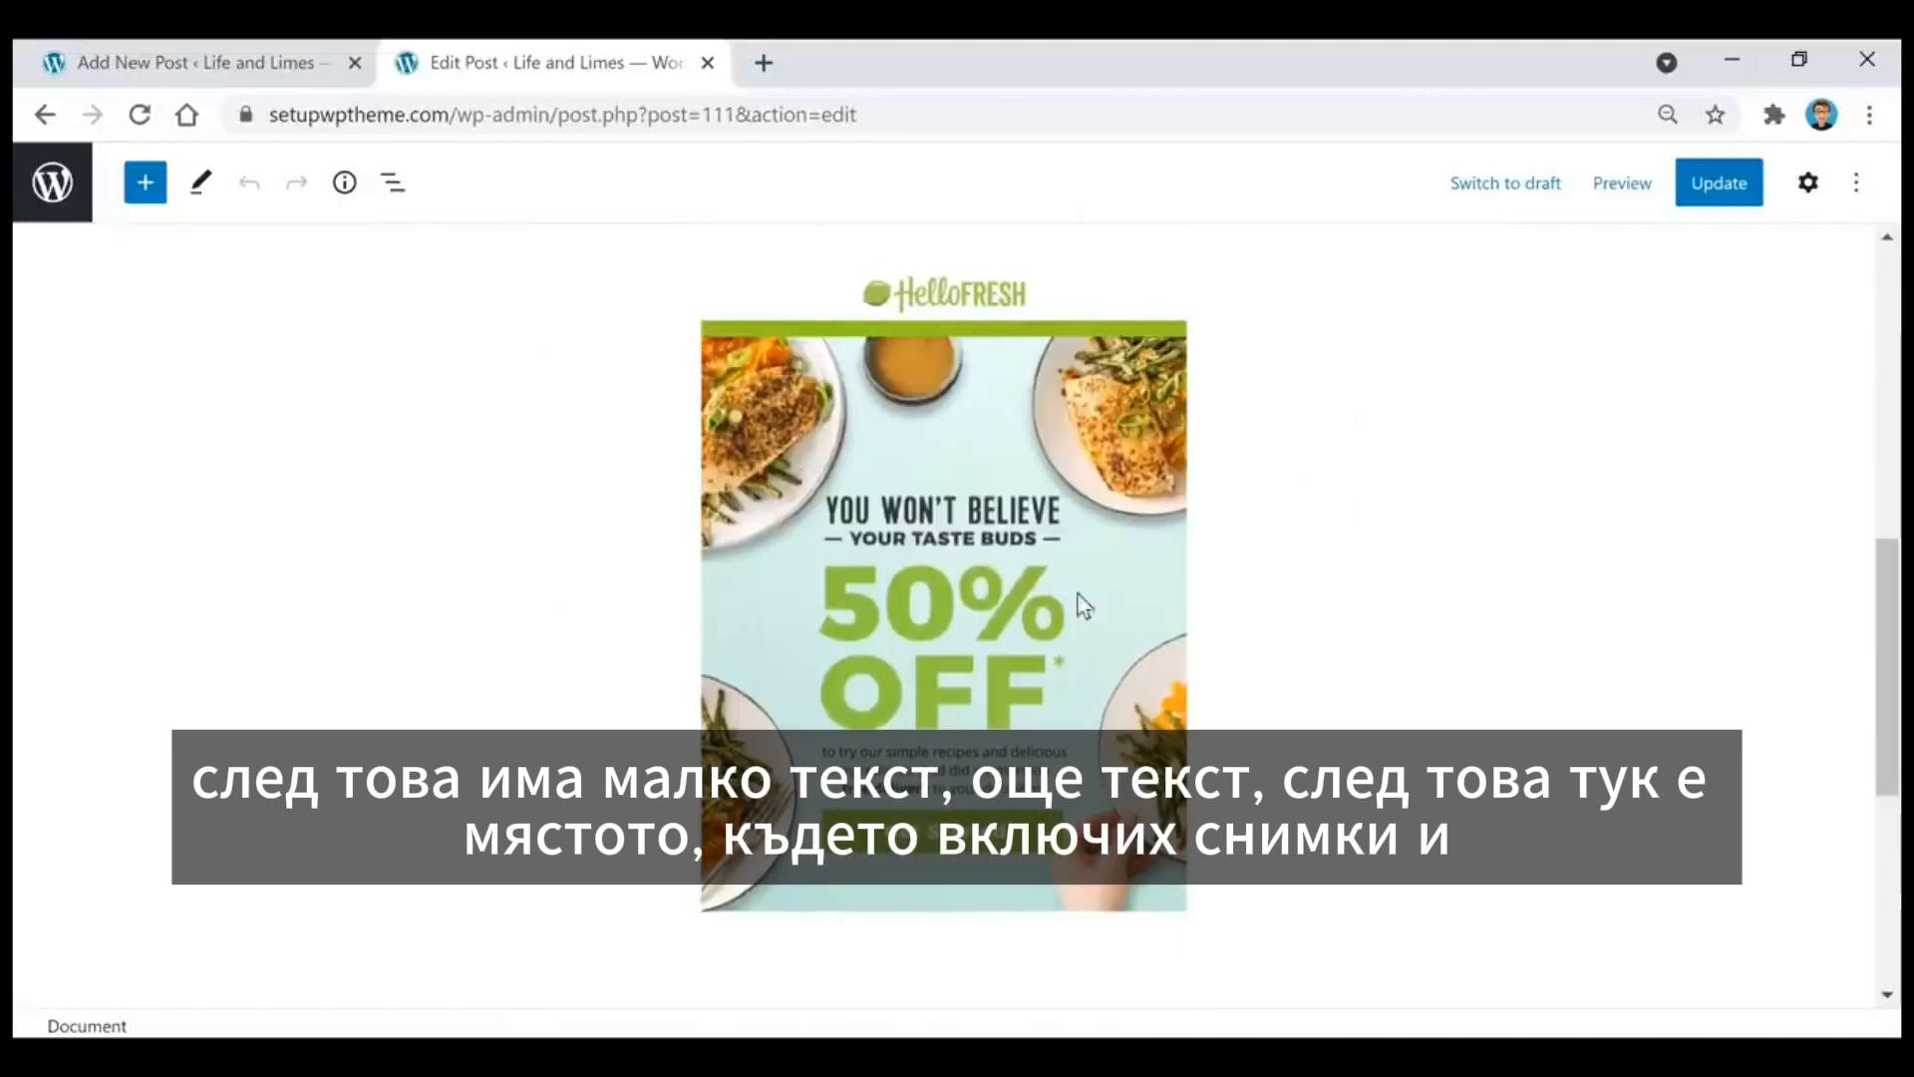
Step: Search the blocks for "image" and insert an Image block directly below the HelloFresh promotional image
left_click(943, 548)
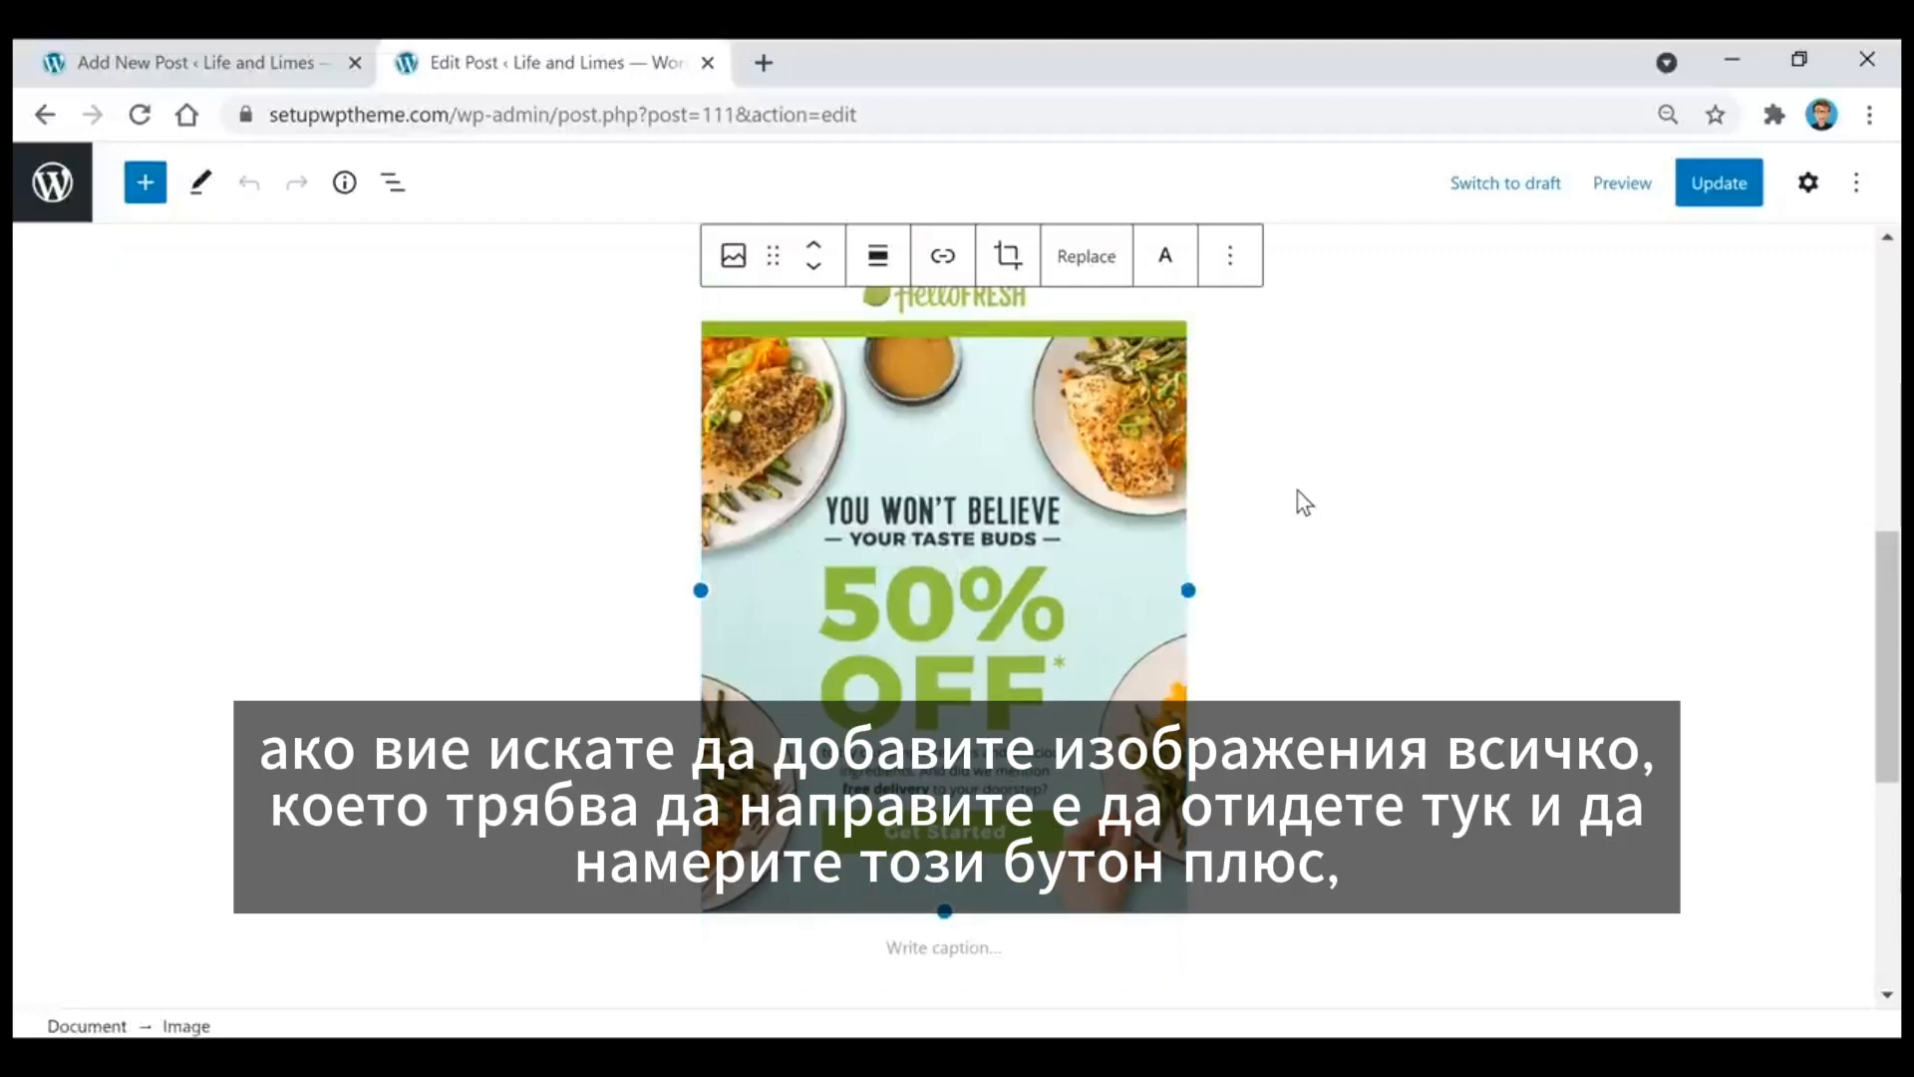
scroll(1296, 509, "down", 2)
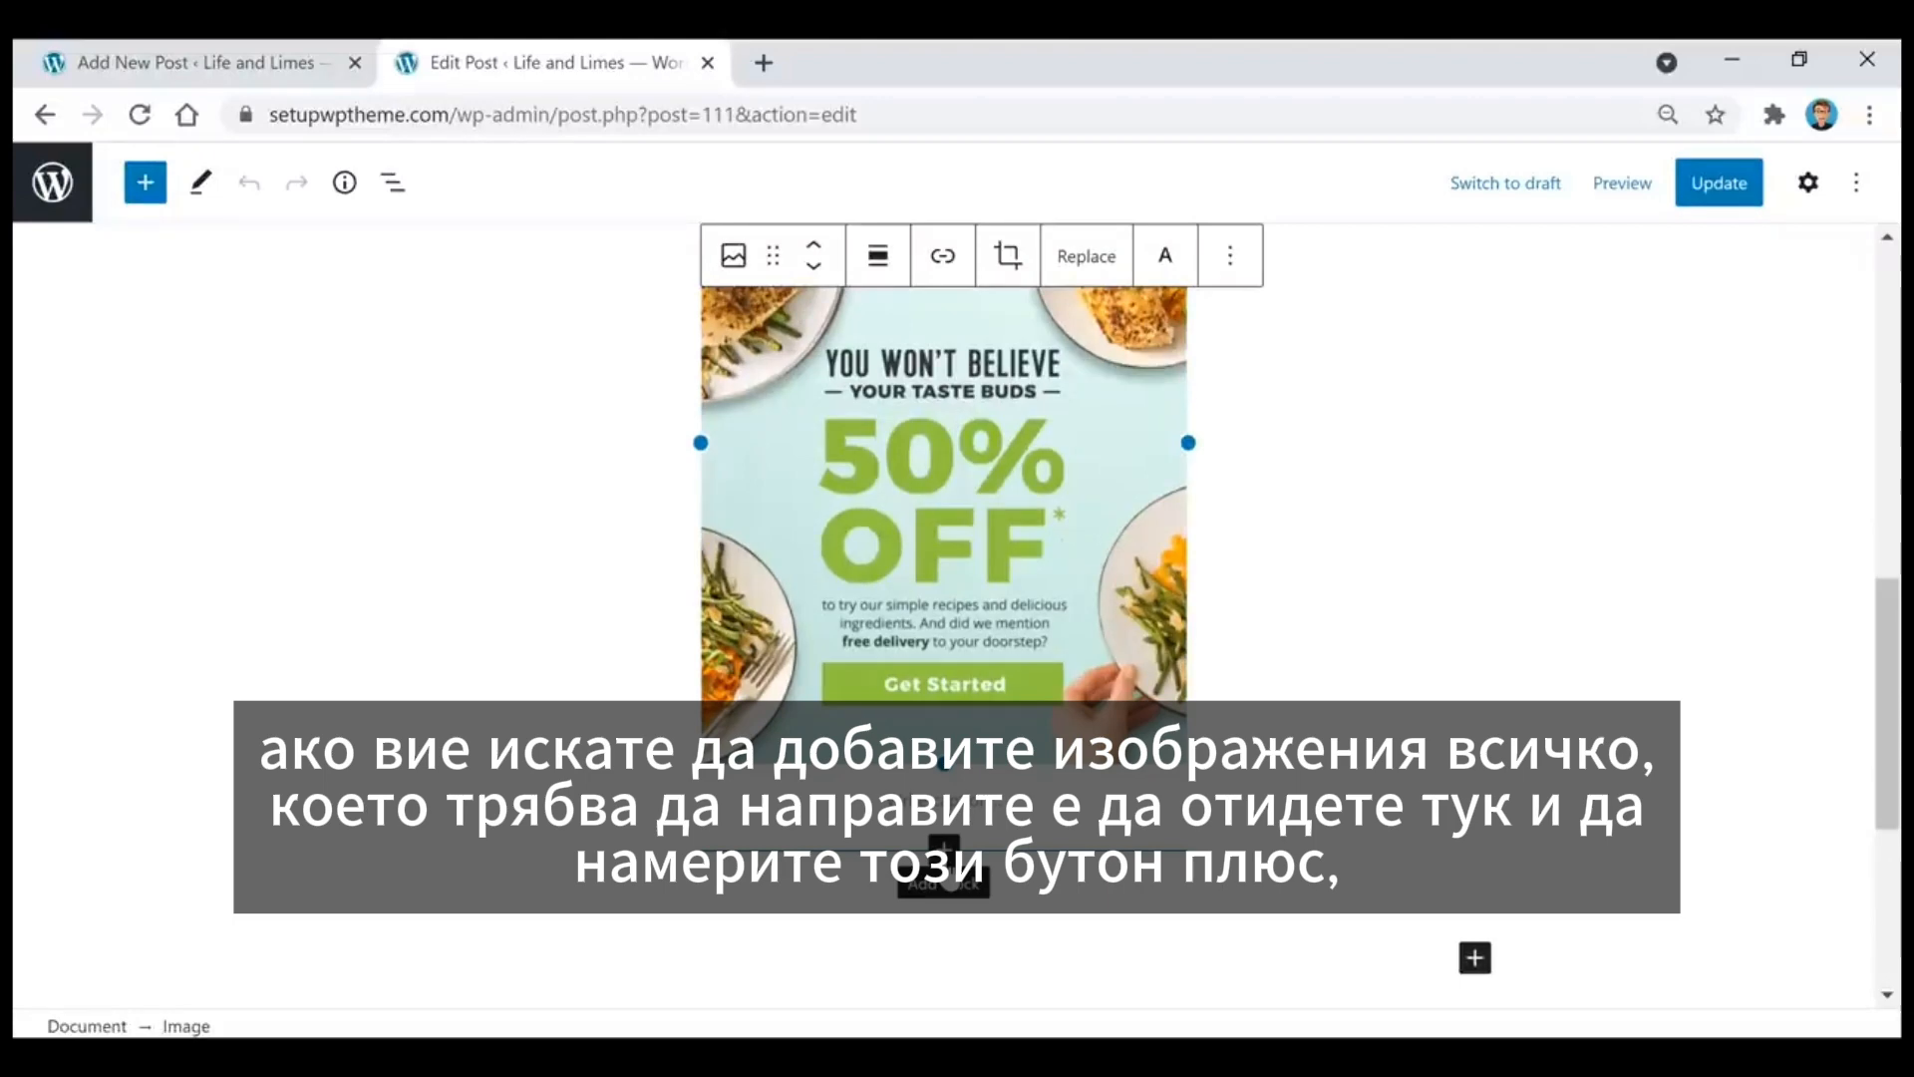
left_click(945, 853)
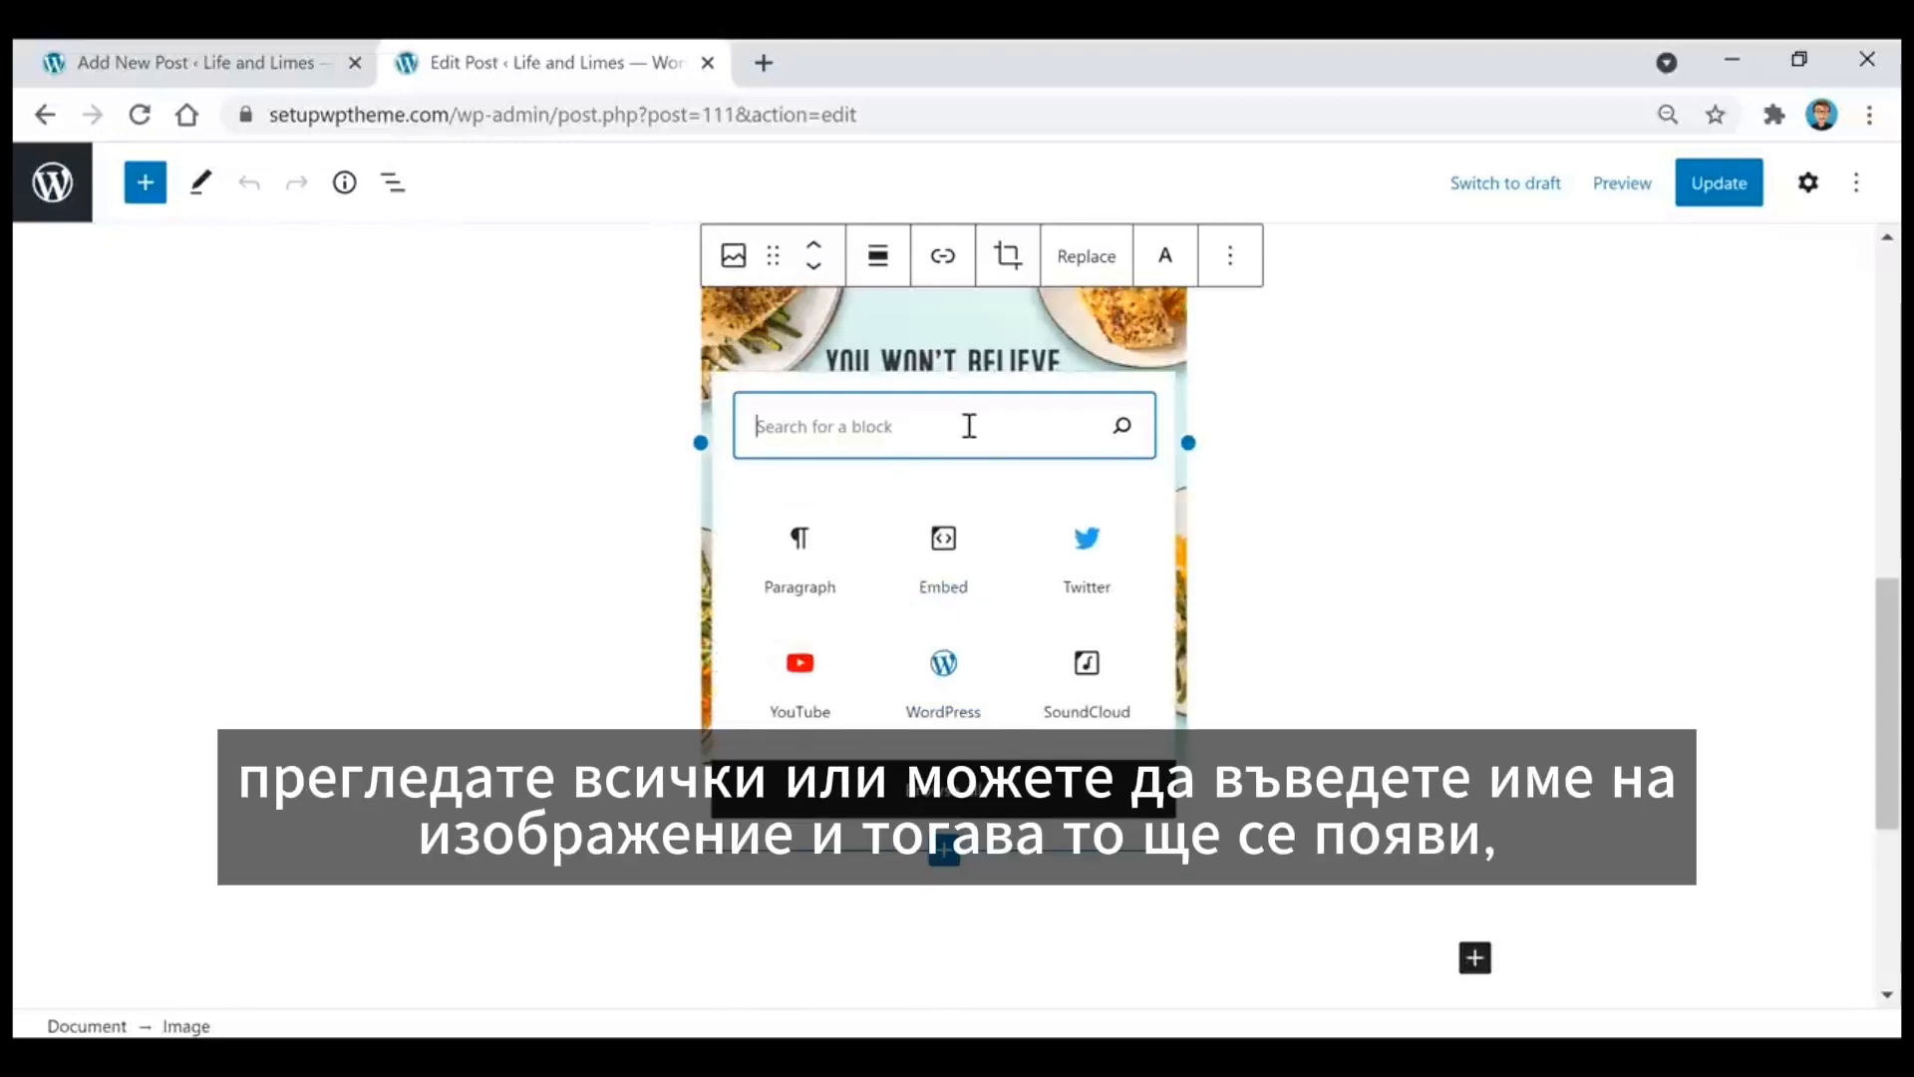
type("image")
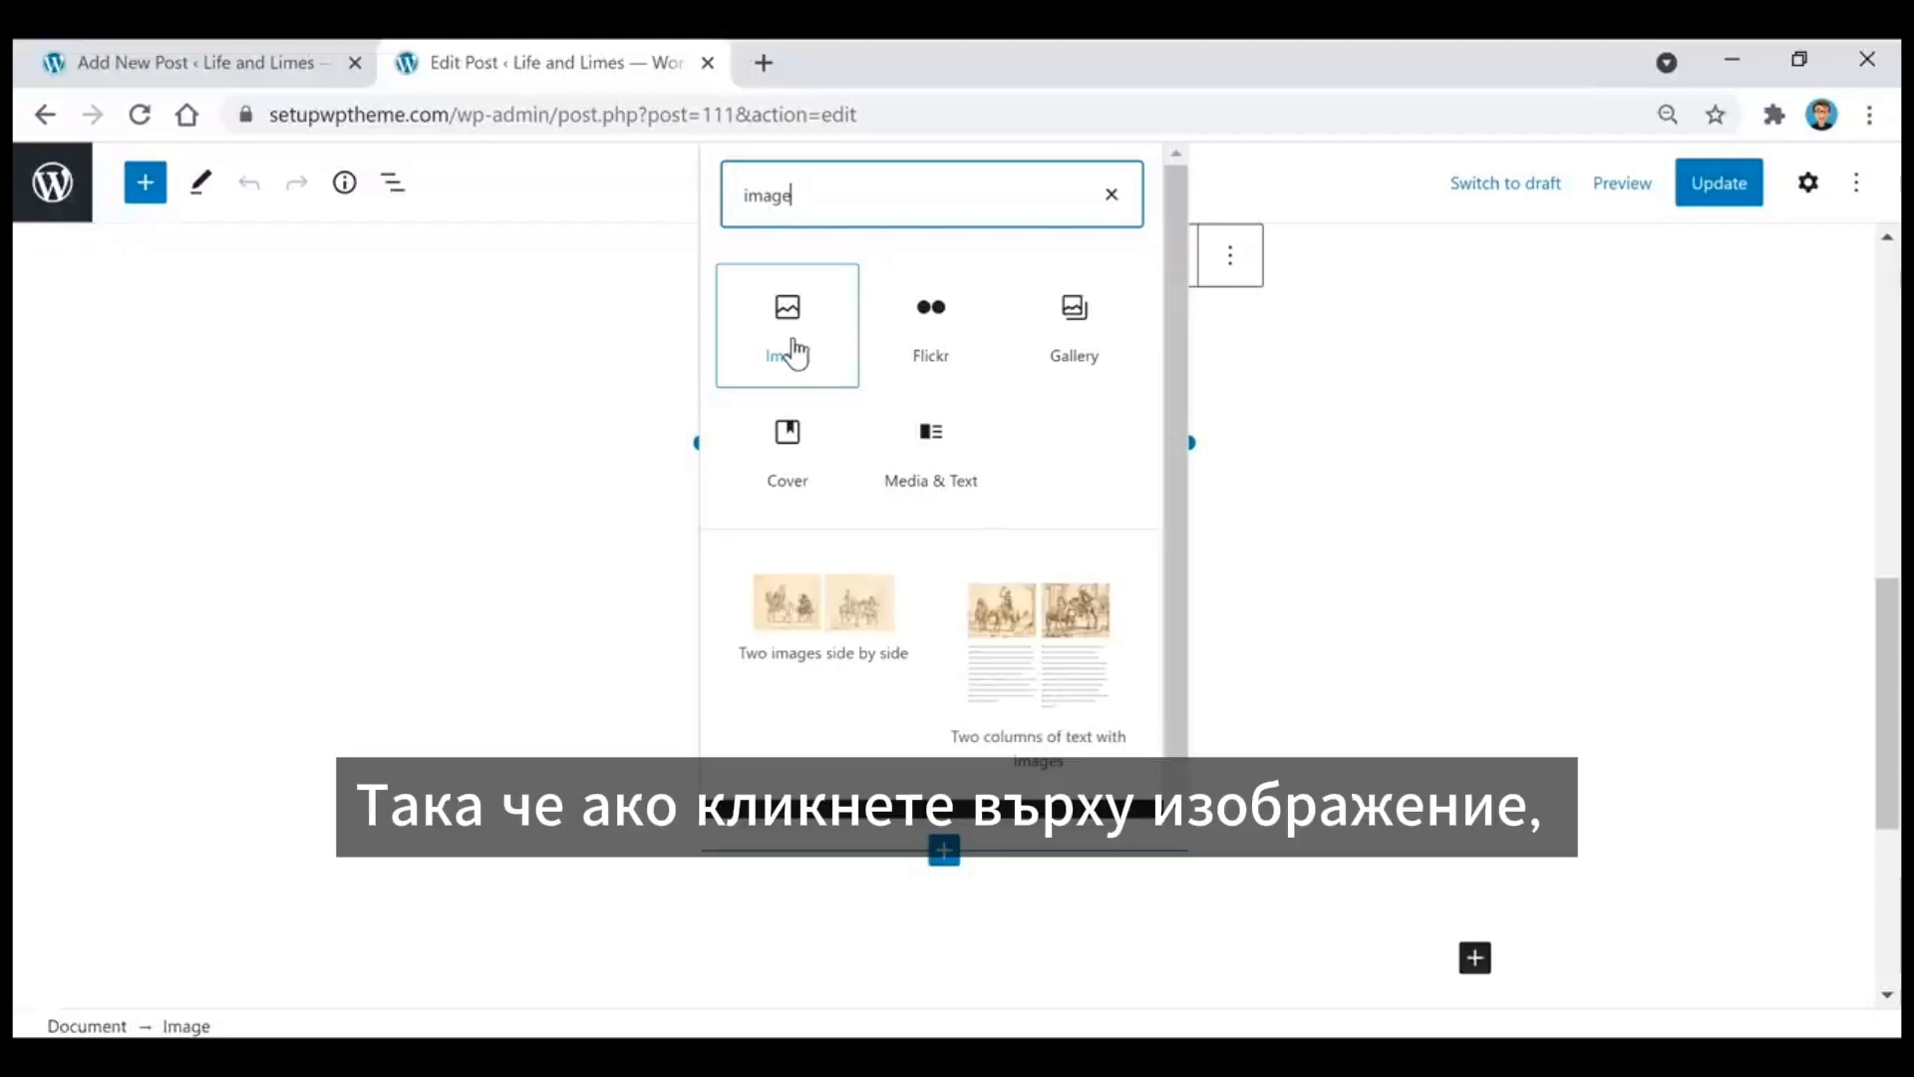
left_click(795, 351)
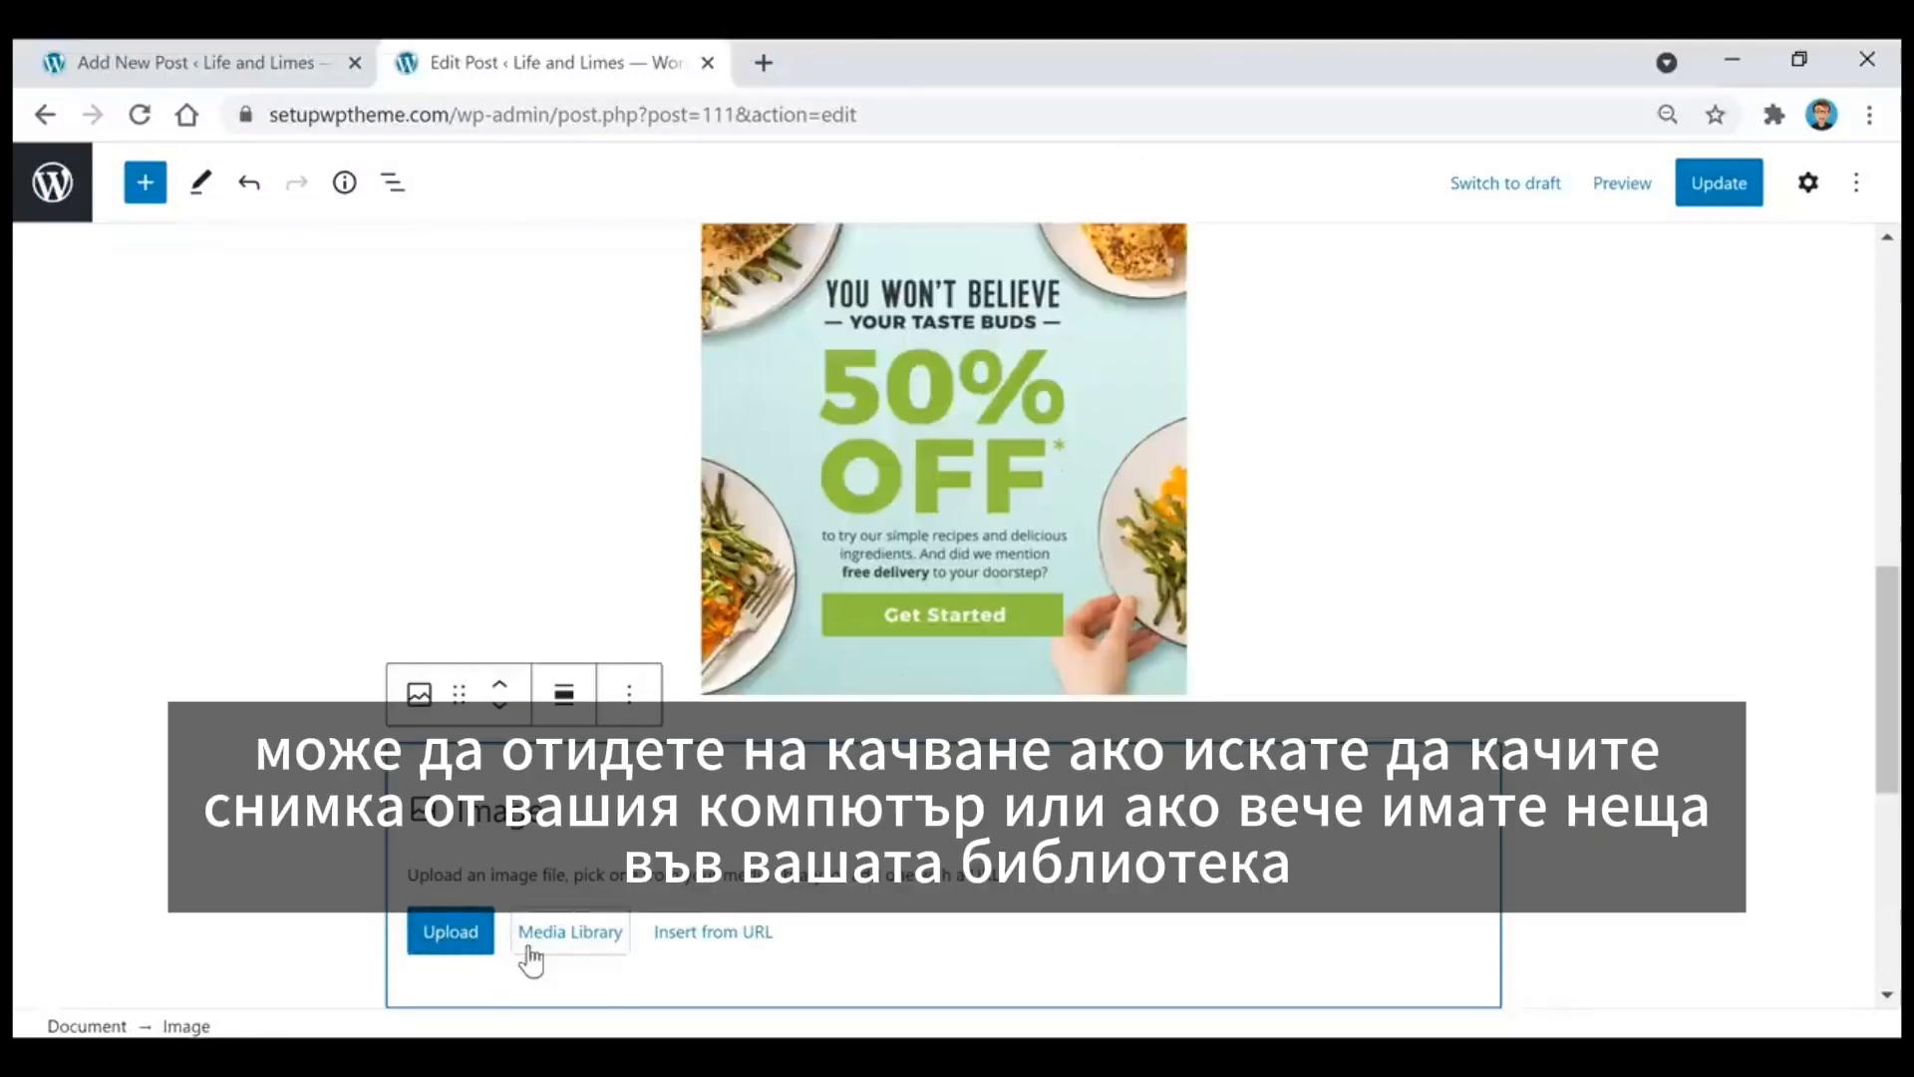
Step: Fill the new image block with the hamburger and fries photo from the media library
left_click(599, 942)
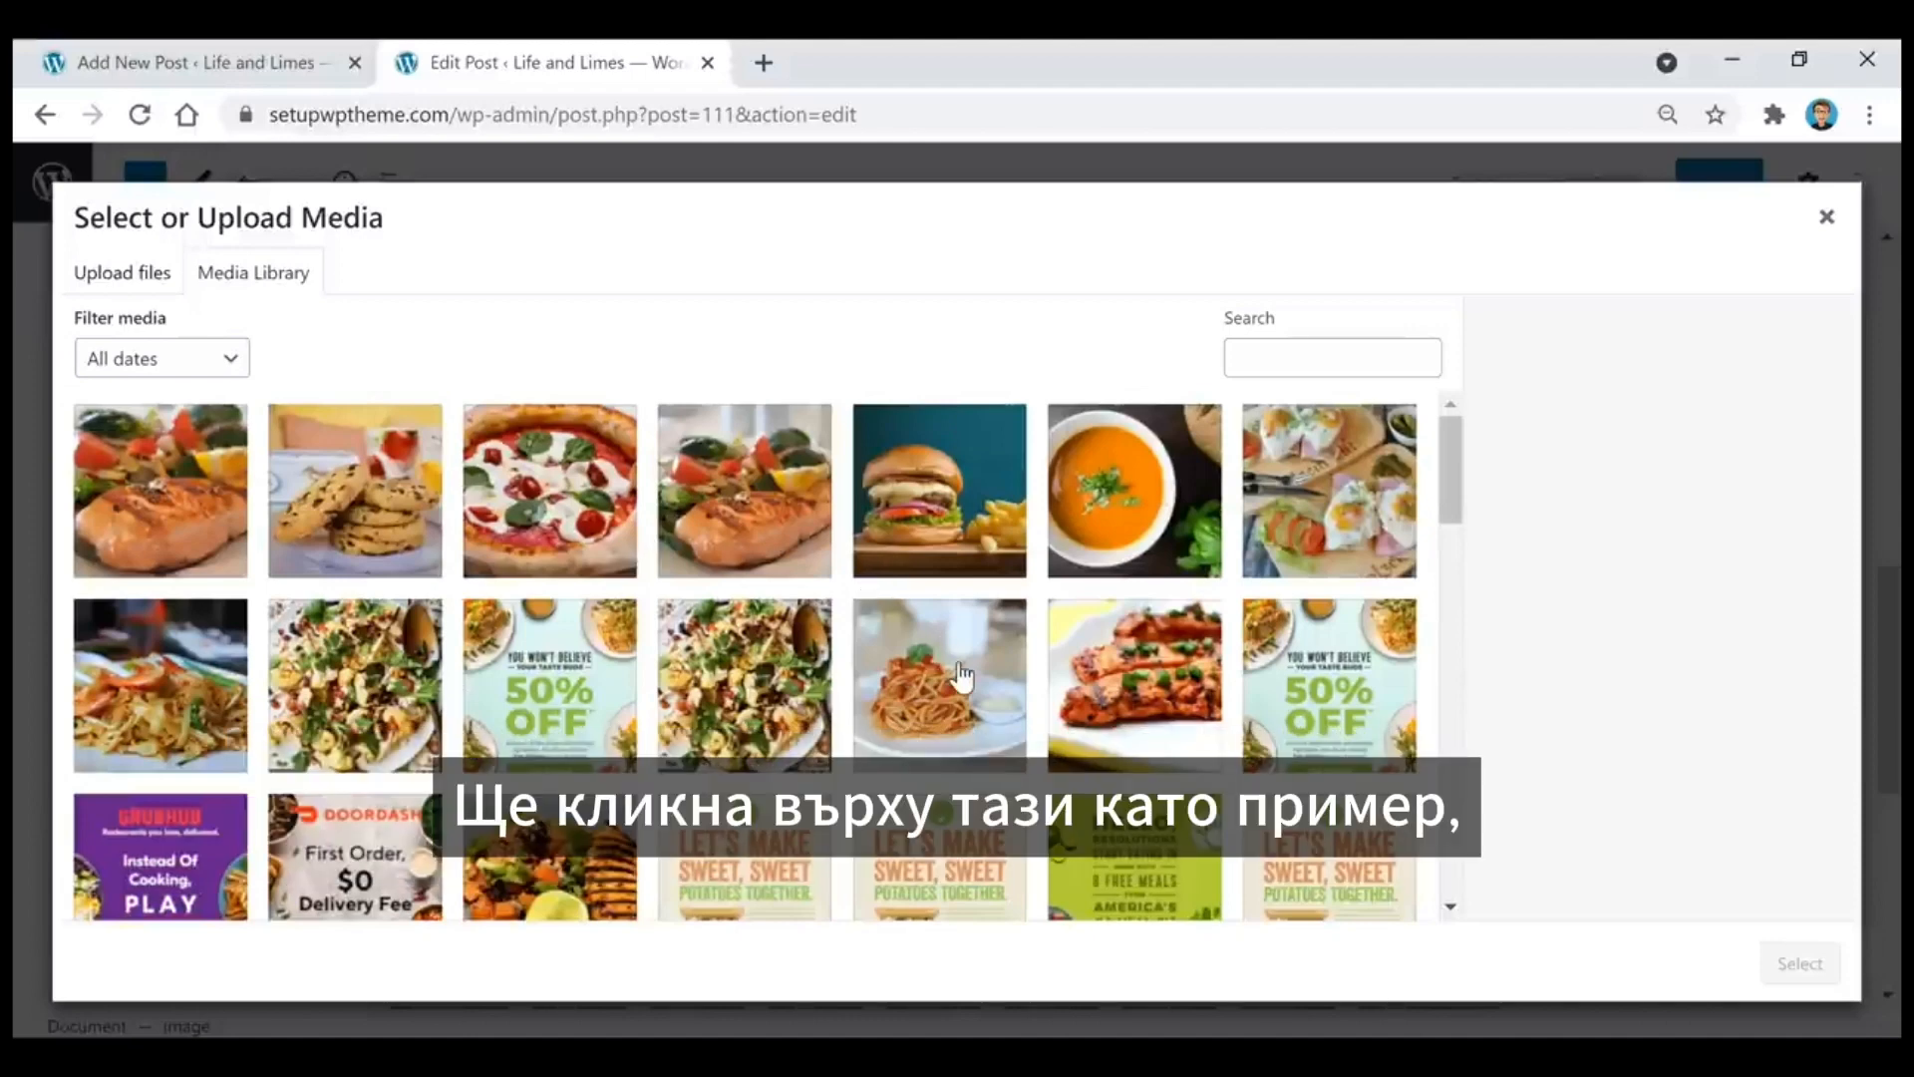
left_click(954, 555)
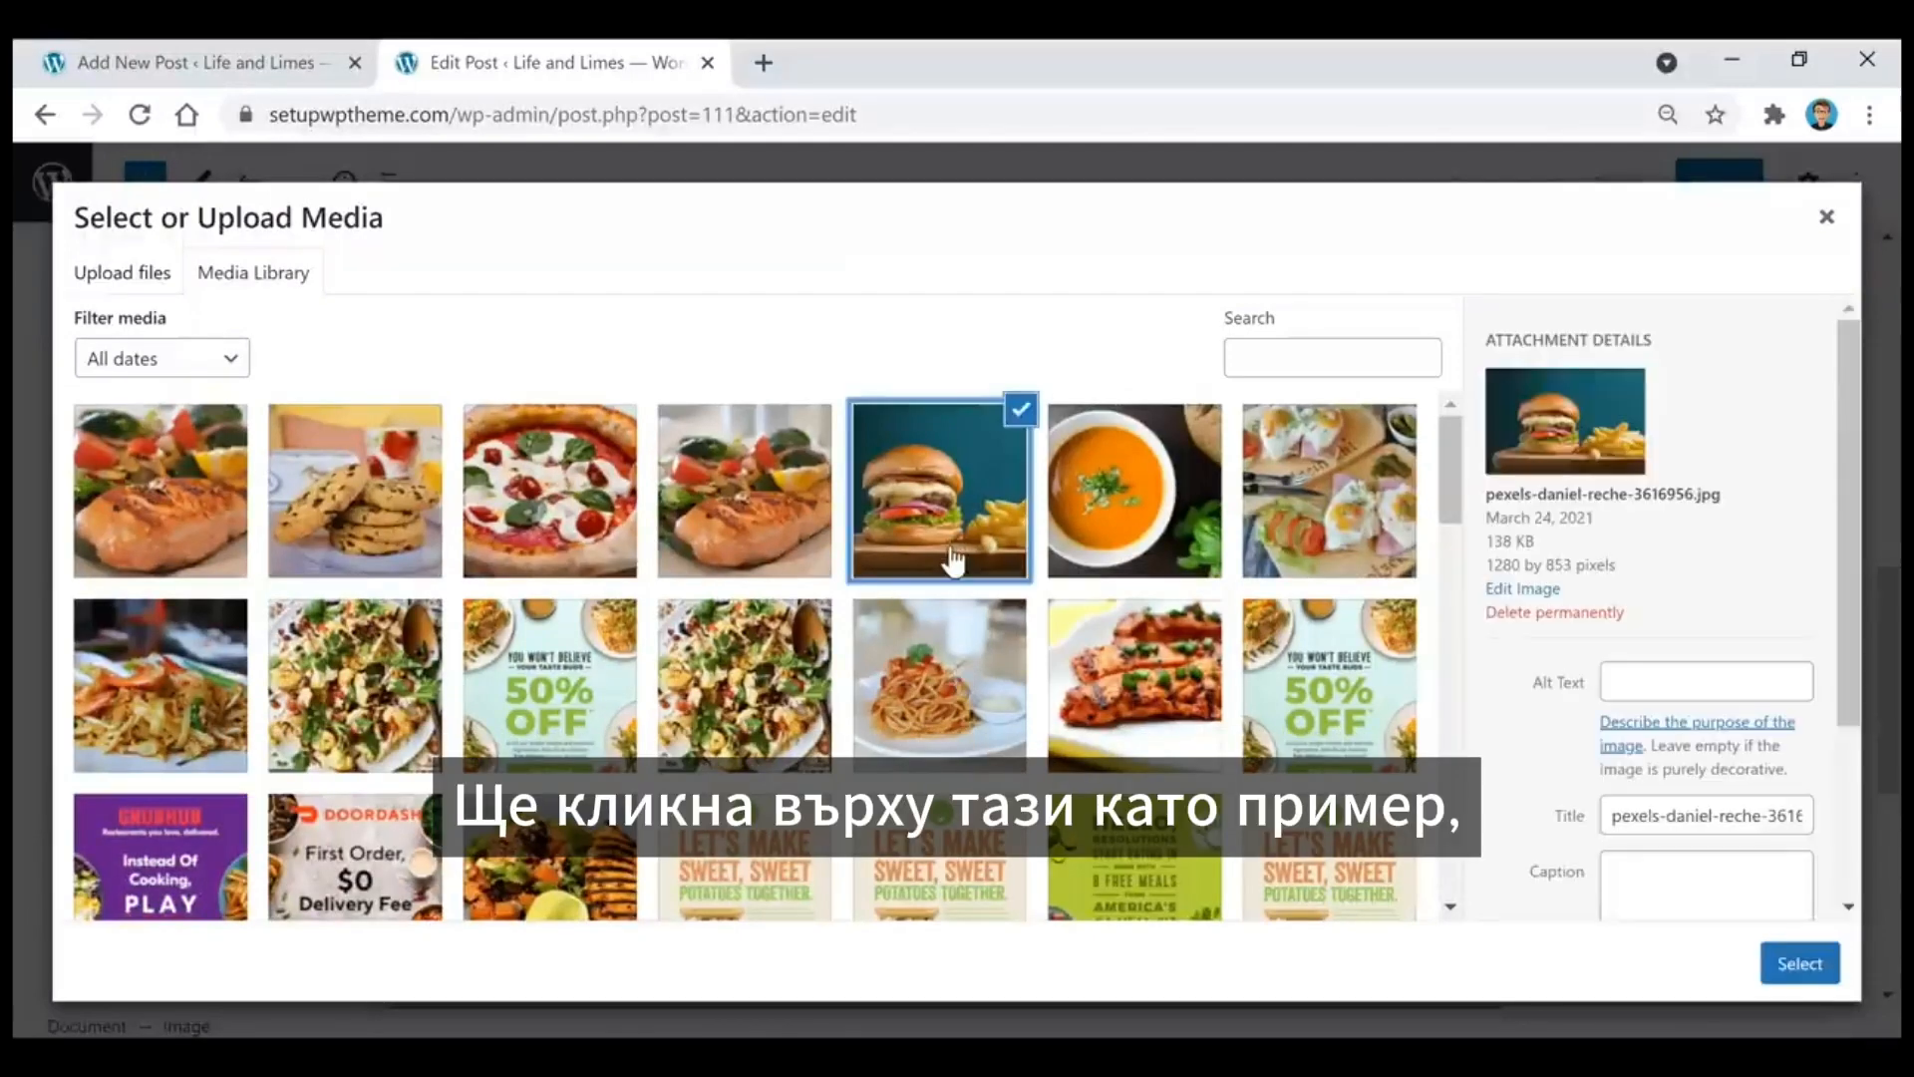
left_click(1810, 974)
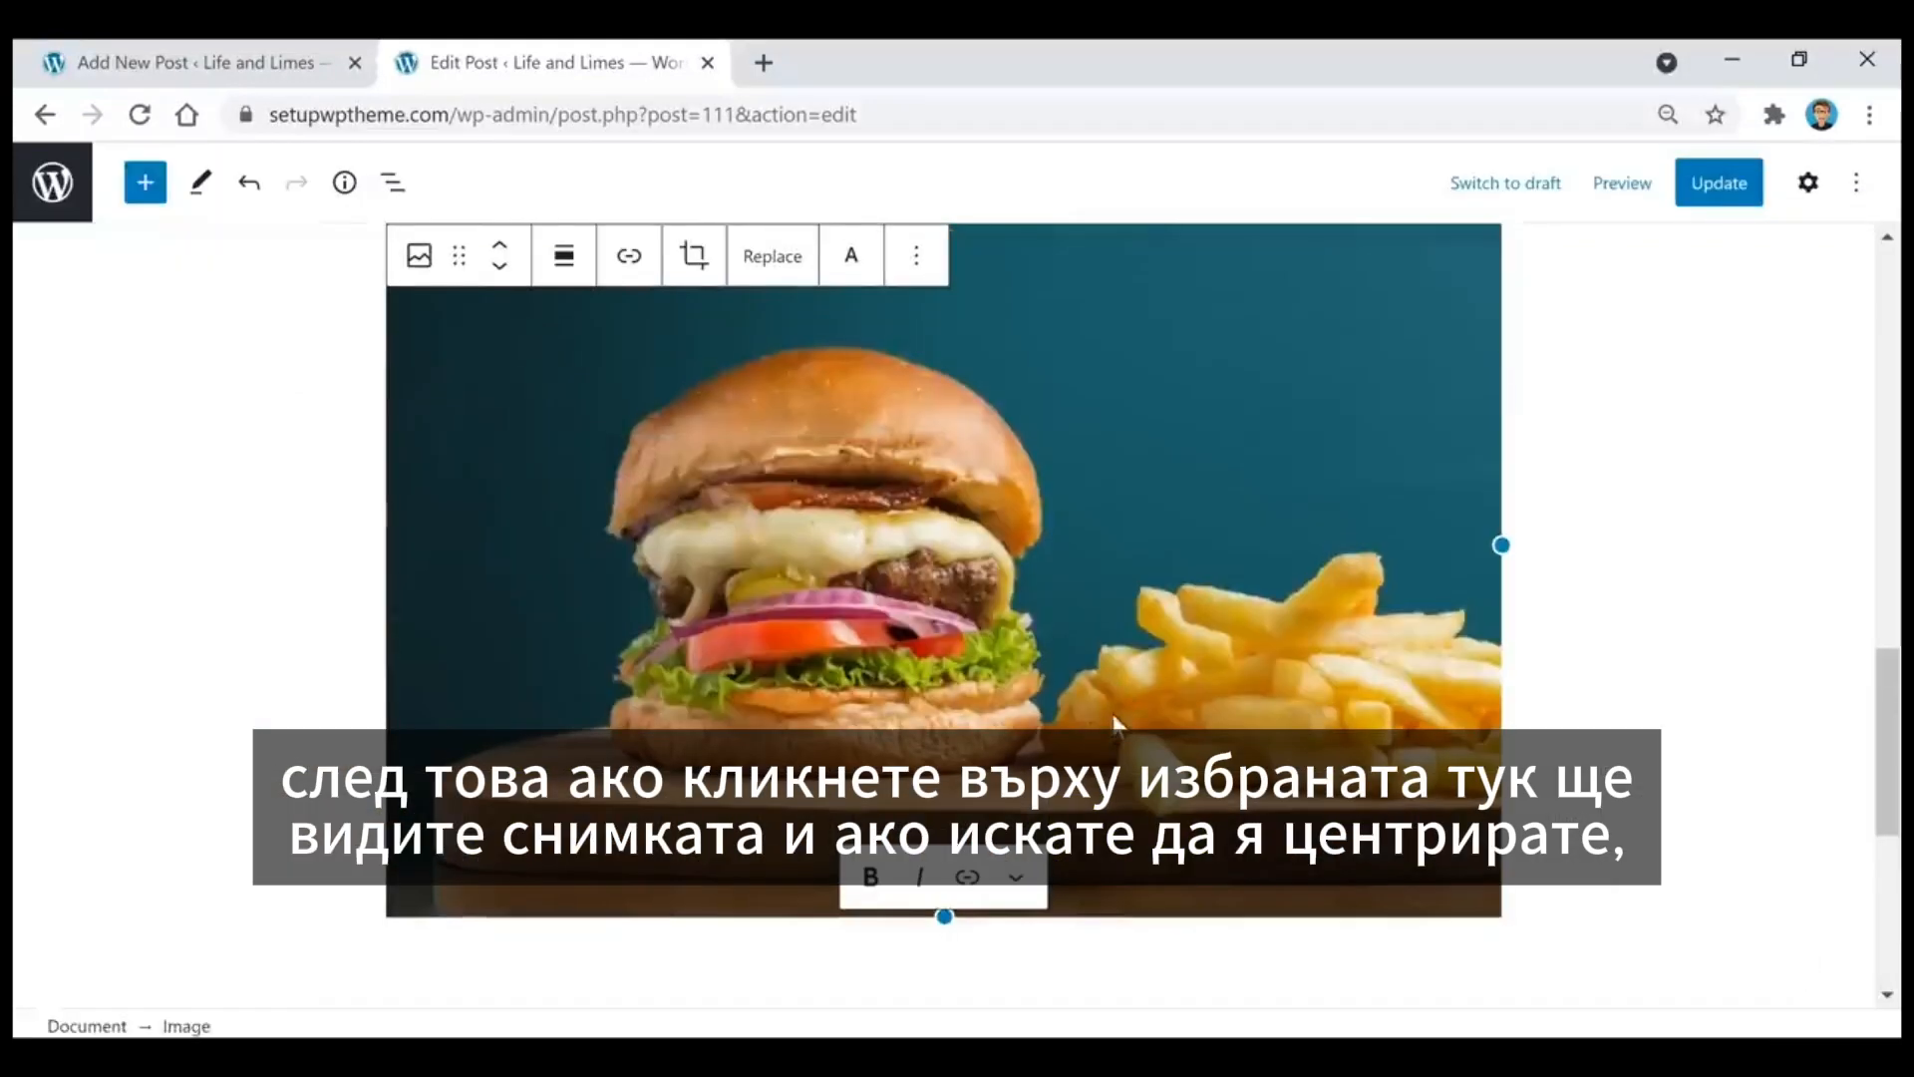
Step: Center-align the inserted hamburger photo and go back to the beginning of the post
scroll(1117, 698, "up", 2)
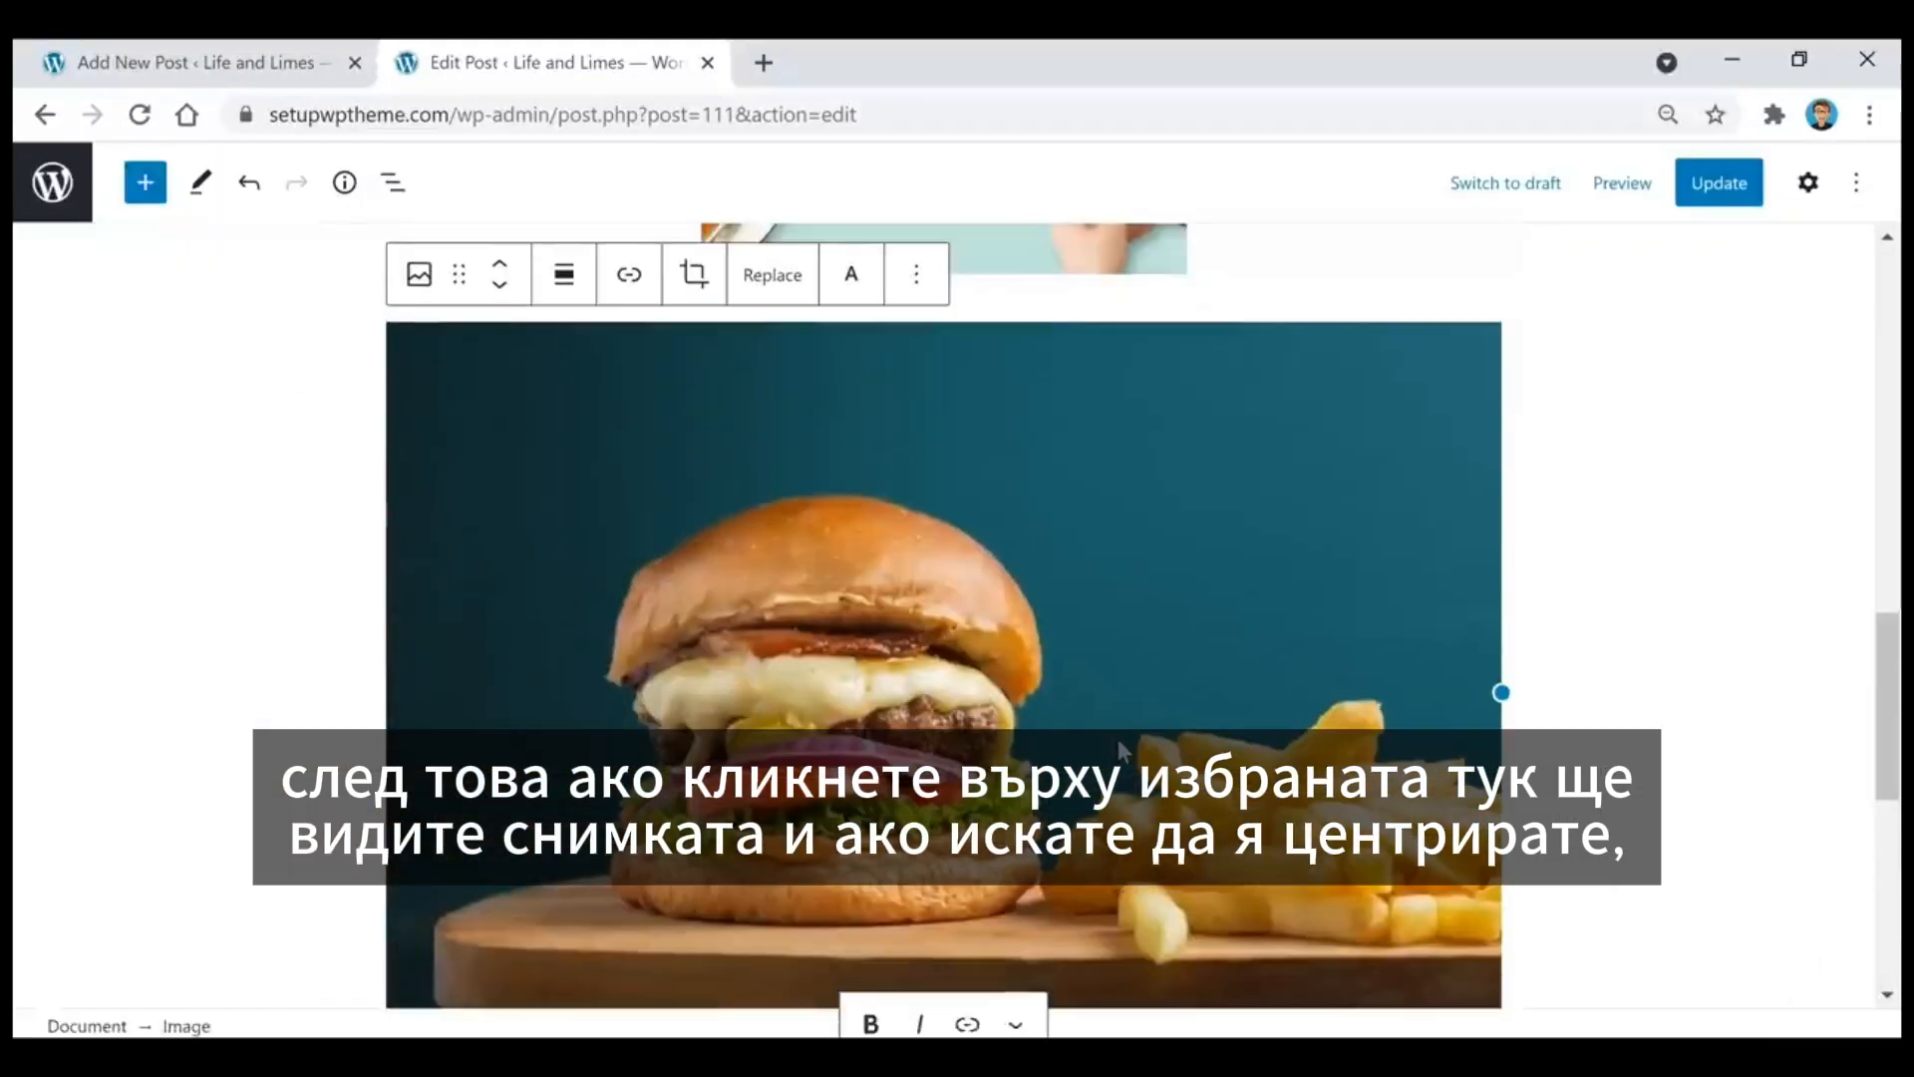
left_click(561, 286)
left_click(650, 424)
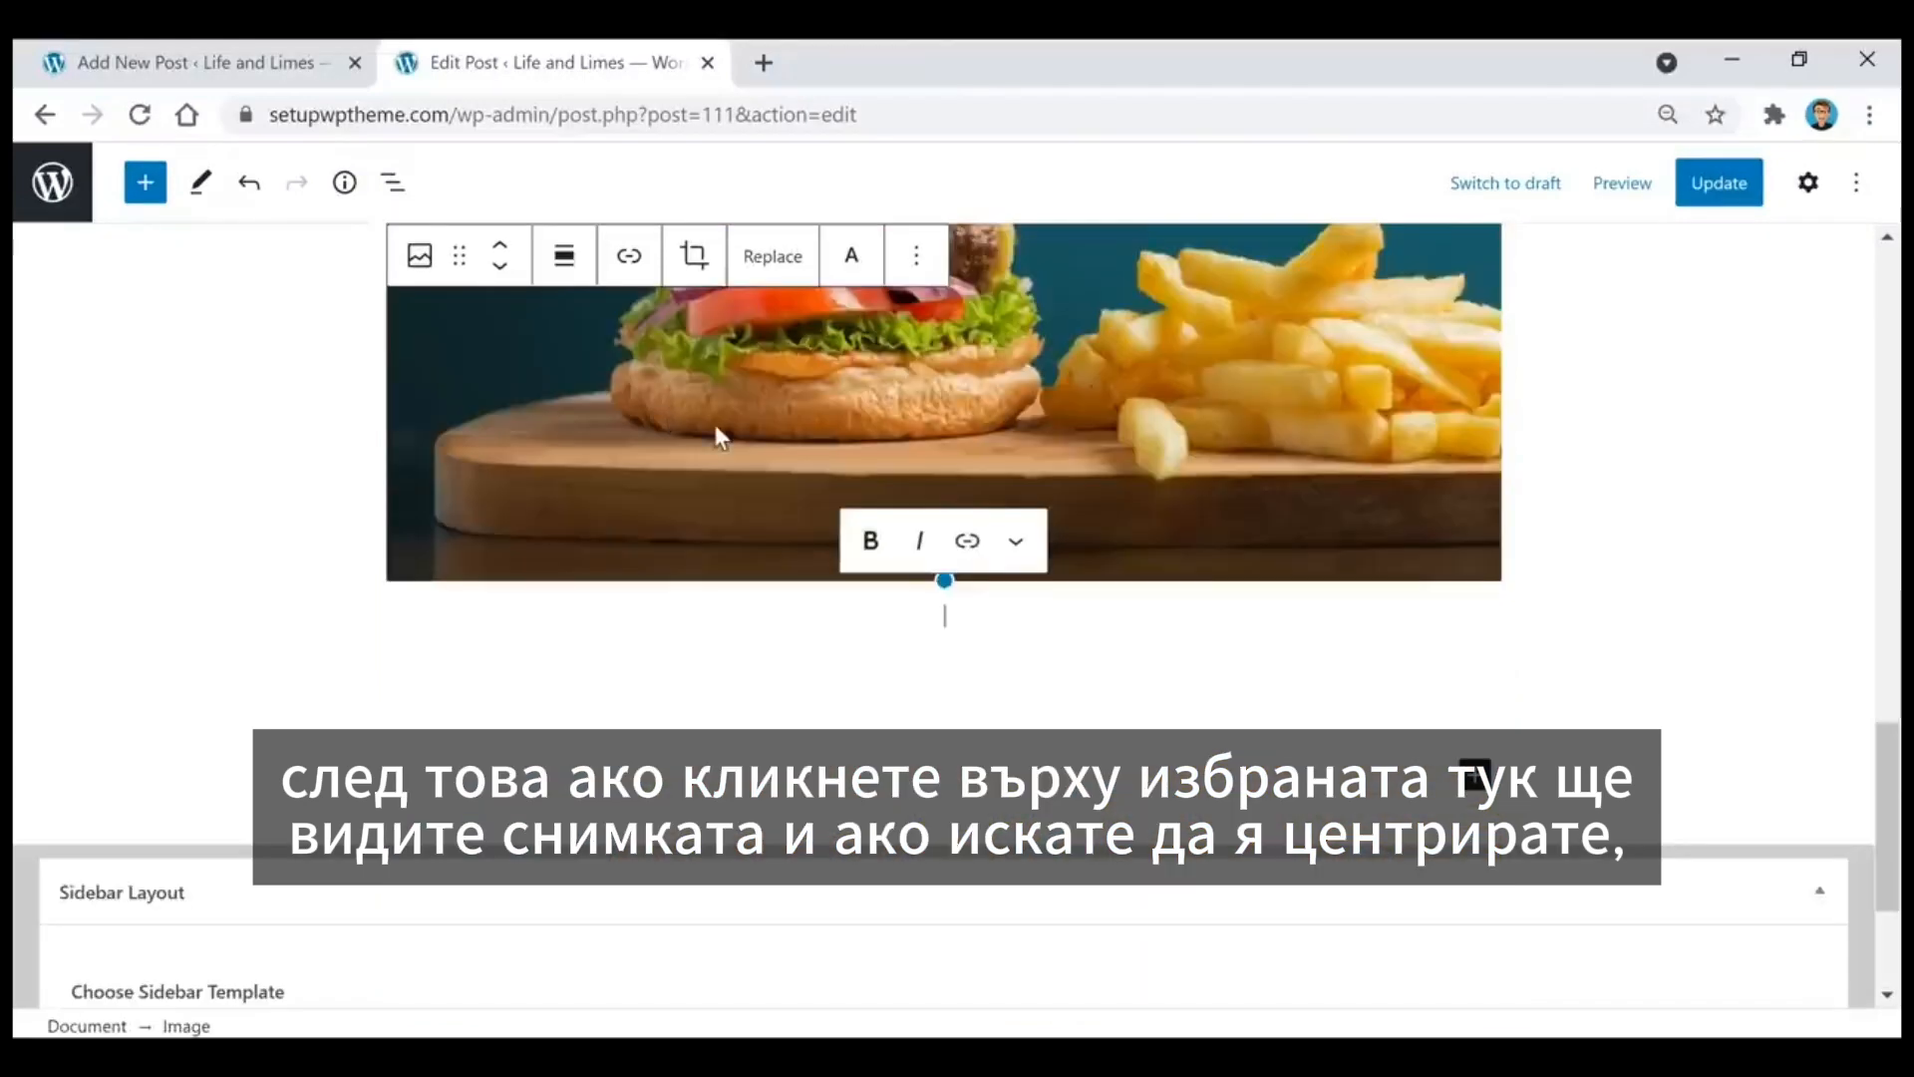
scroll(1660, 608, "up", 5)
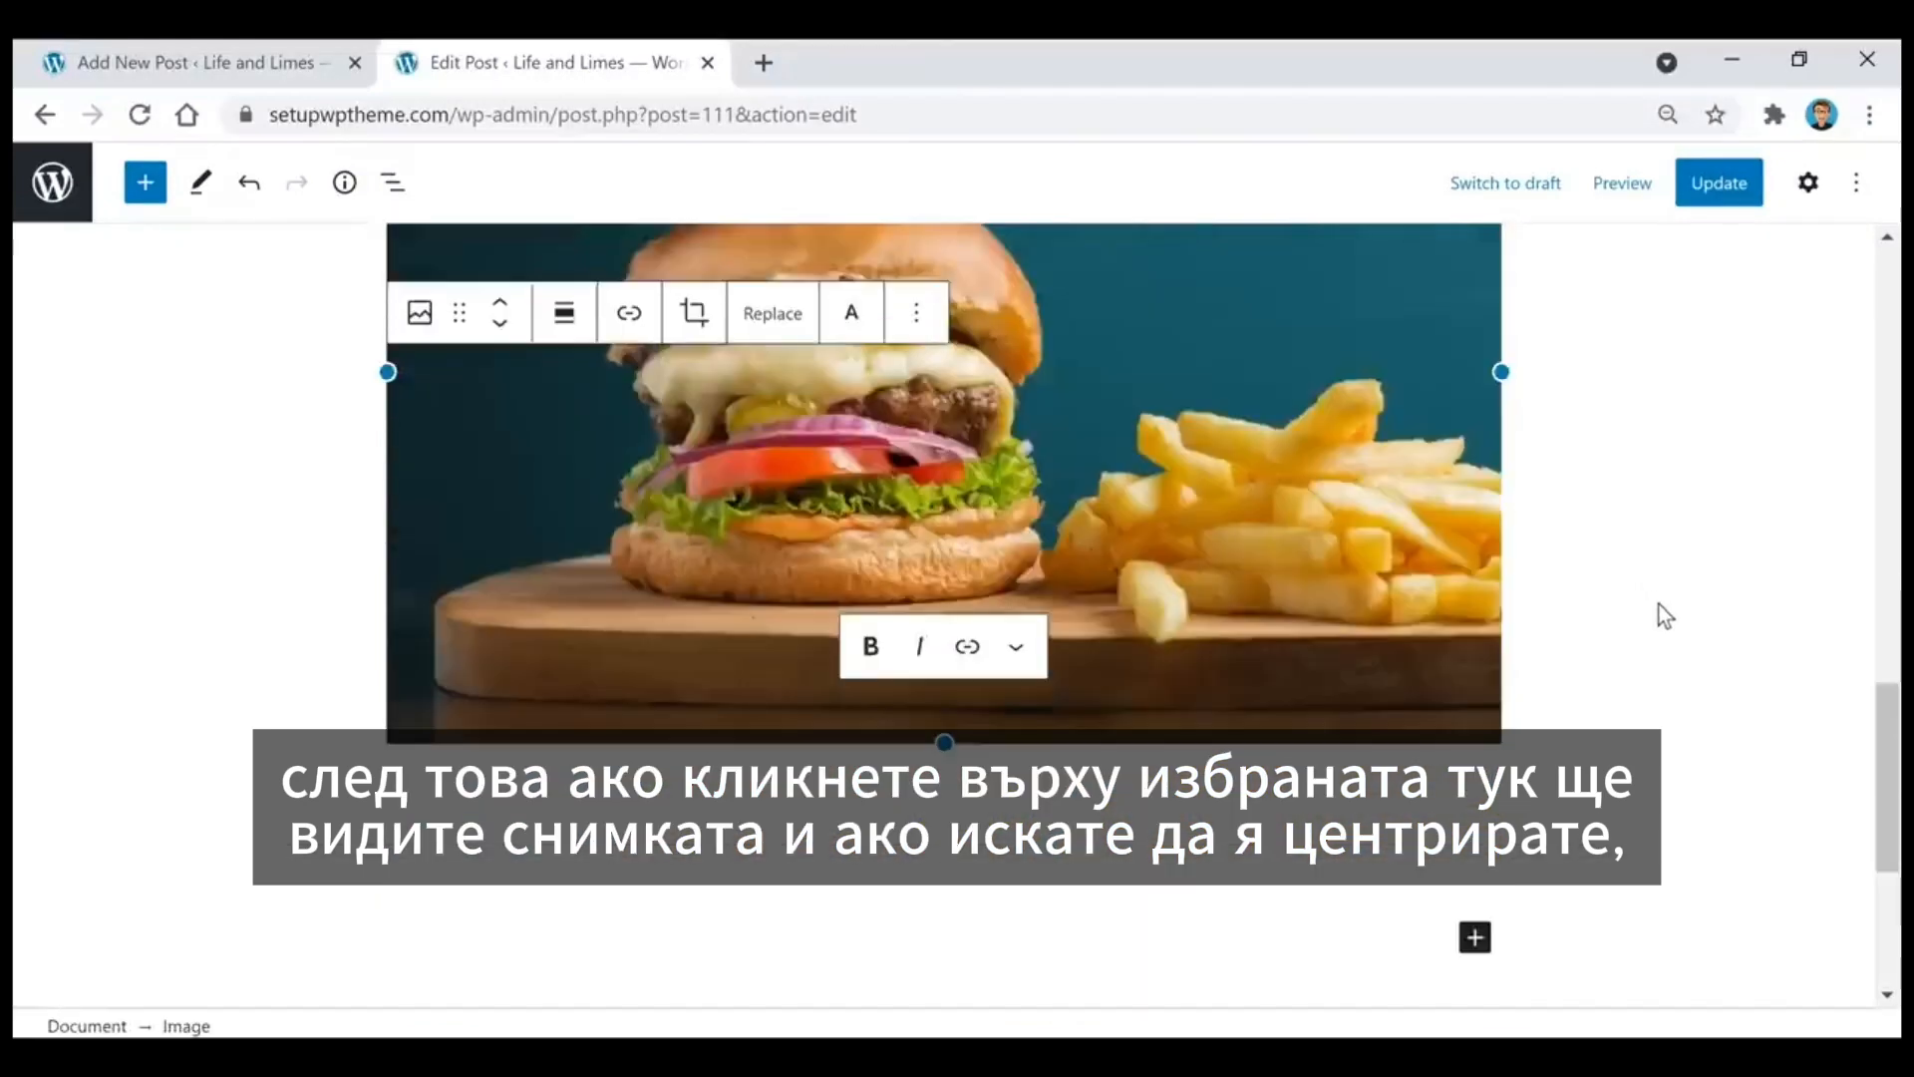
scroll(1774, 738, "up", 10)
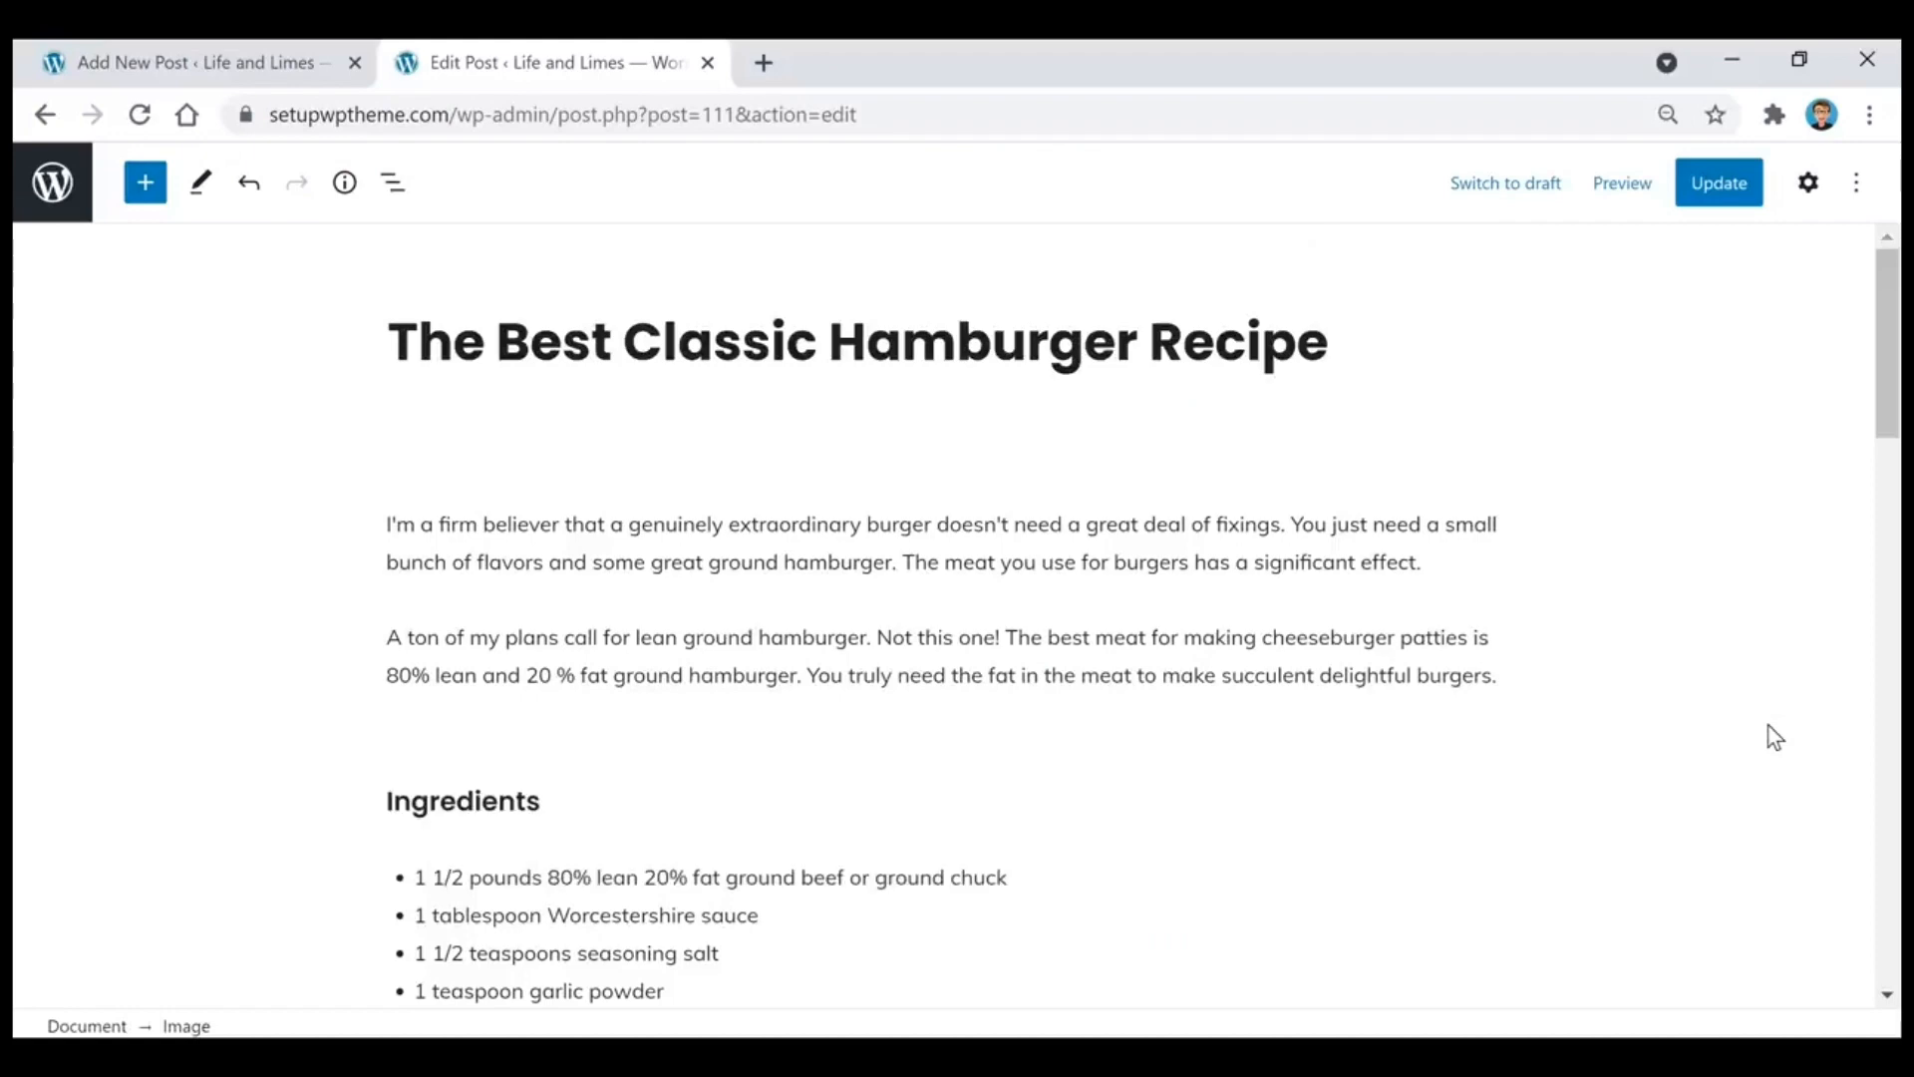
Step: Open the post settings and examine which categories are available for the hamburger recipe
left_click(1808, 190)
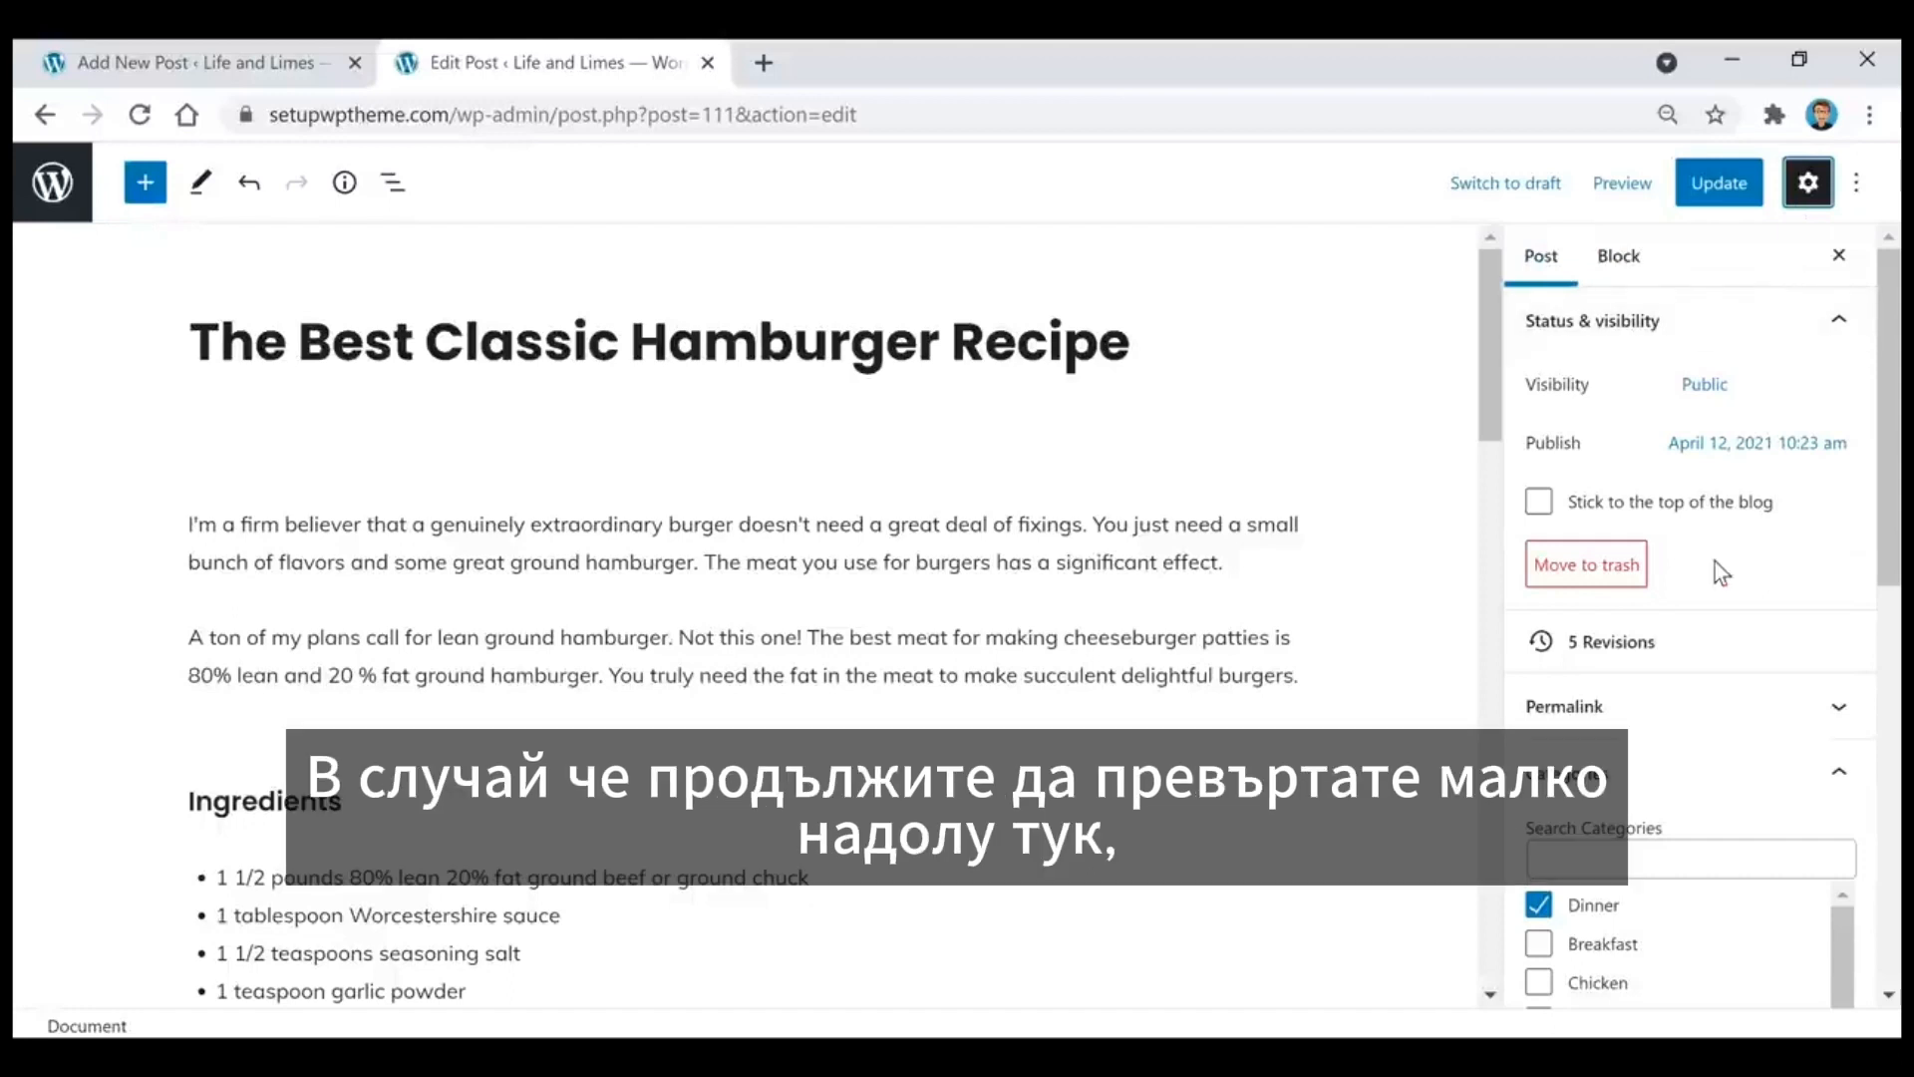
scroll(1715, 560, "down", 3)
scroll(1717, 583, "down", 2)
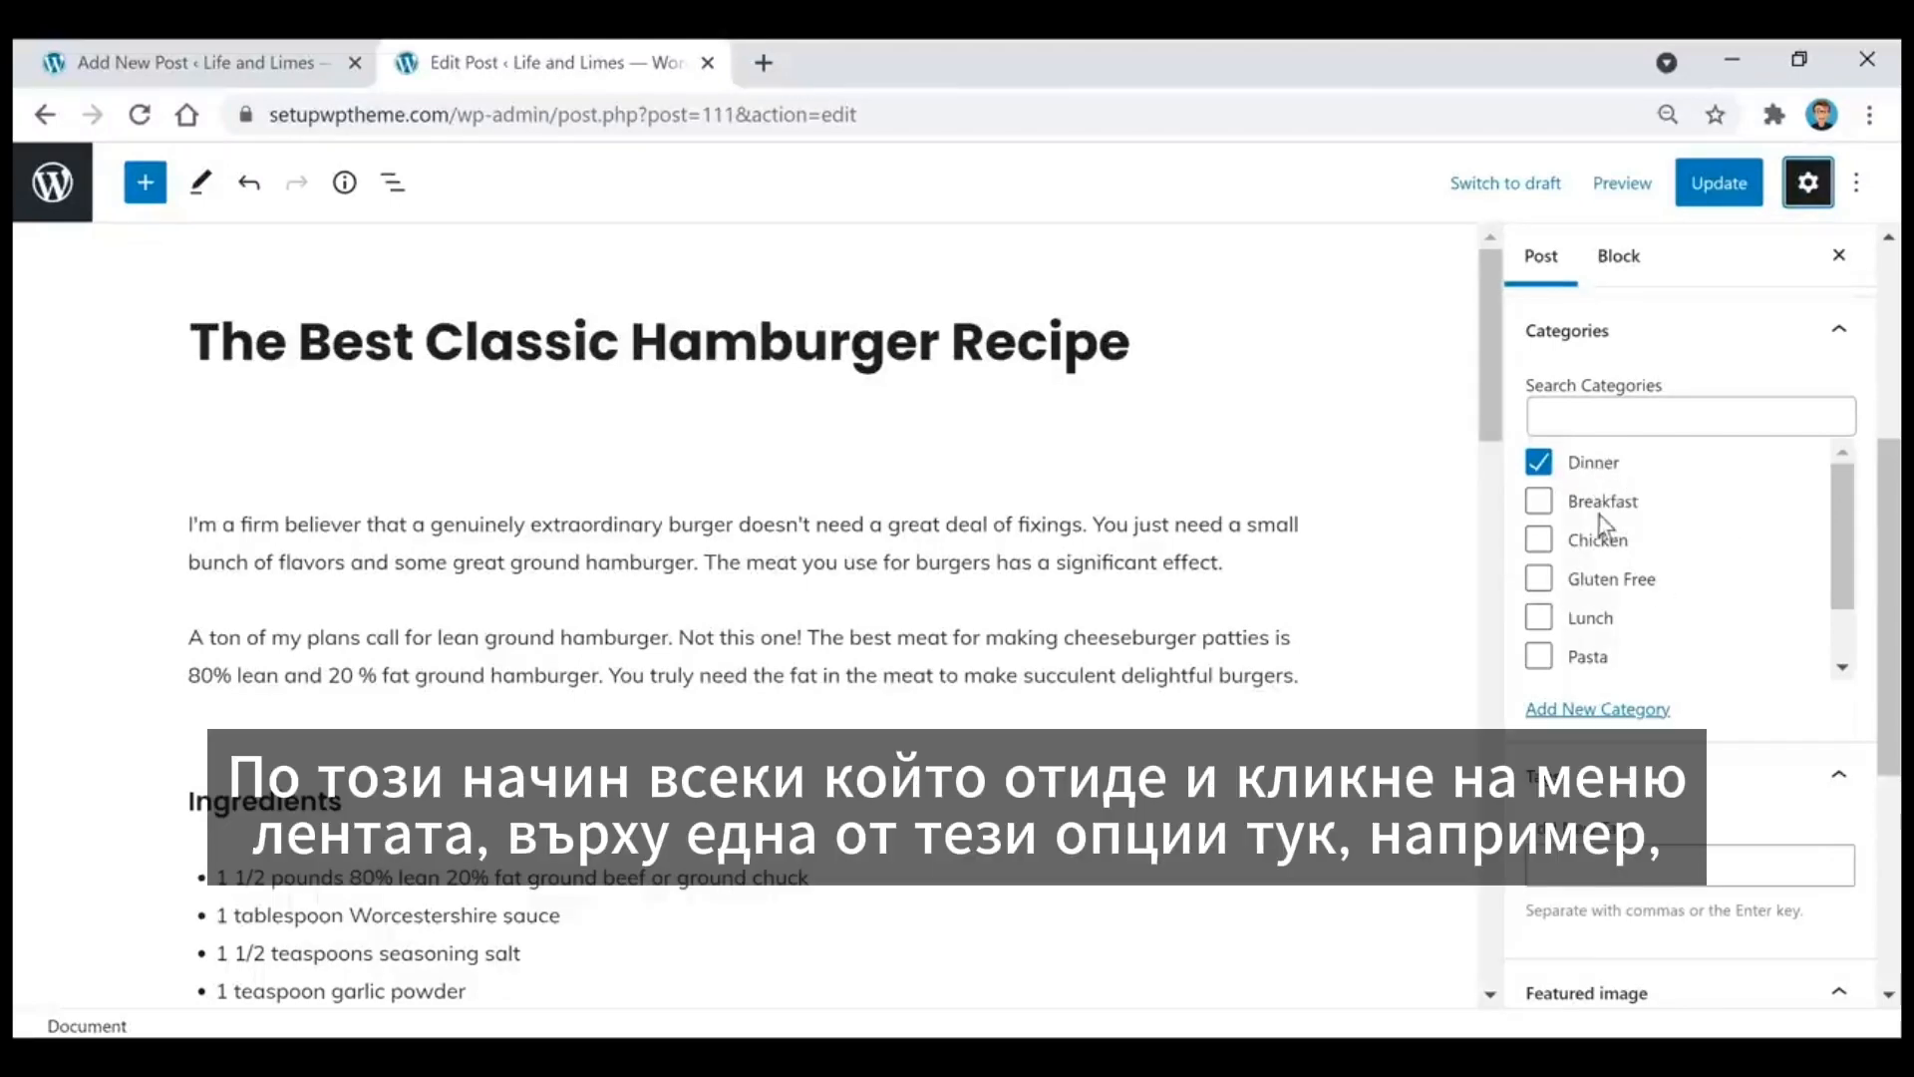
scroll(1599, 516, "down", 1)
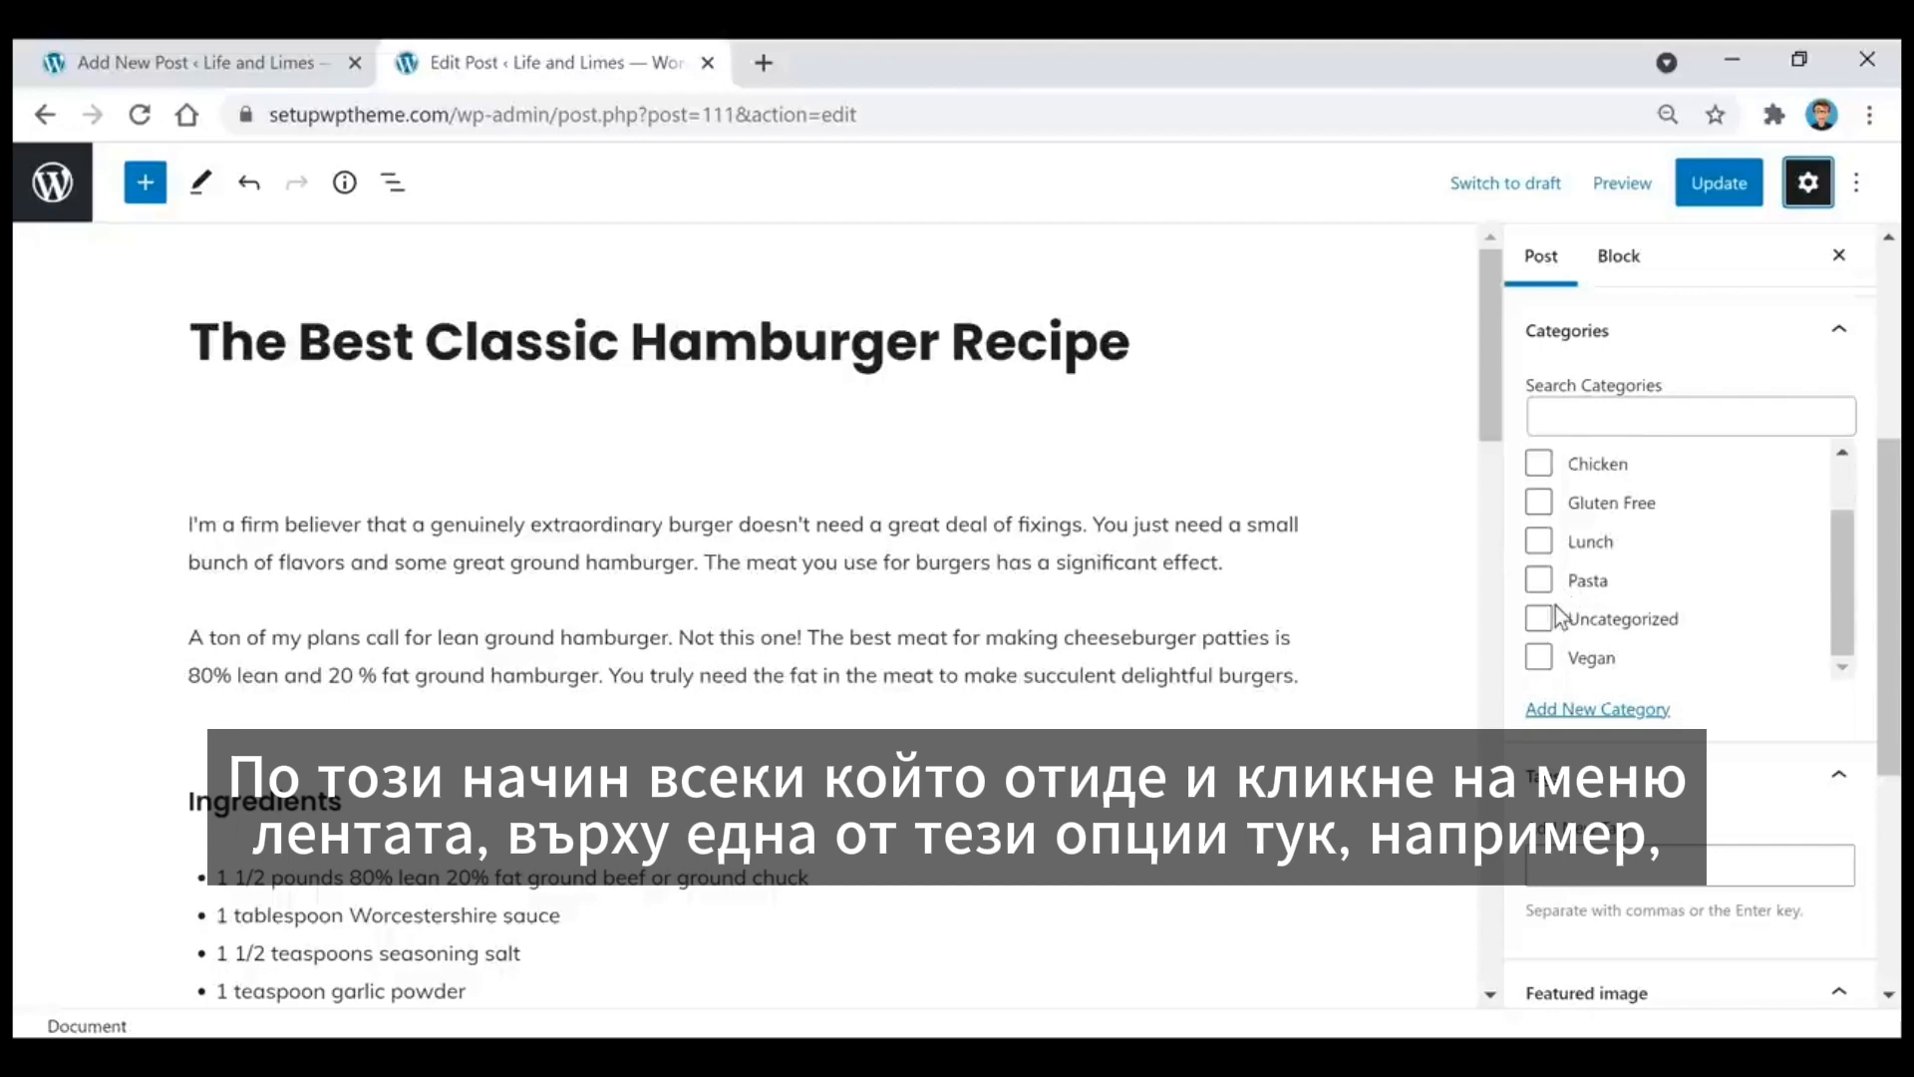
scroll(1721, 586, "up", 1)
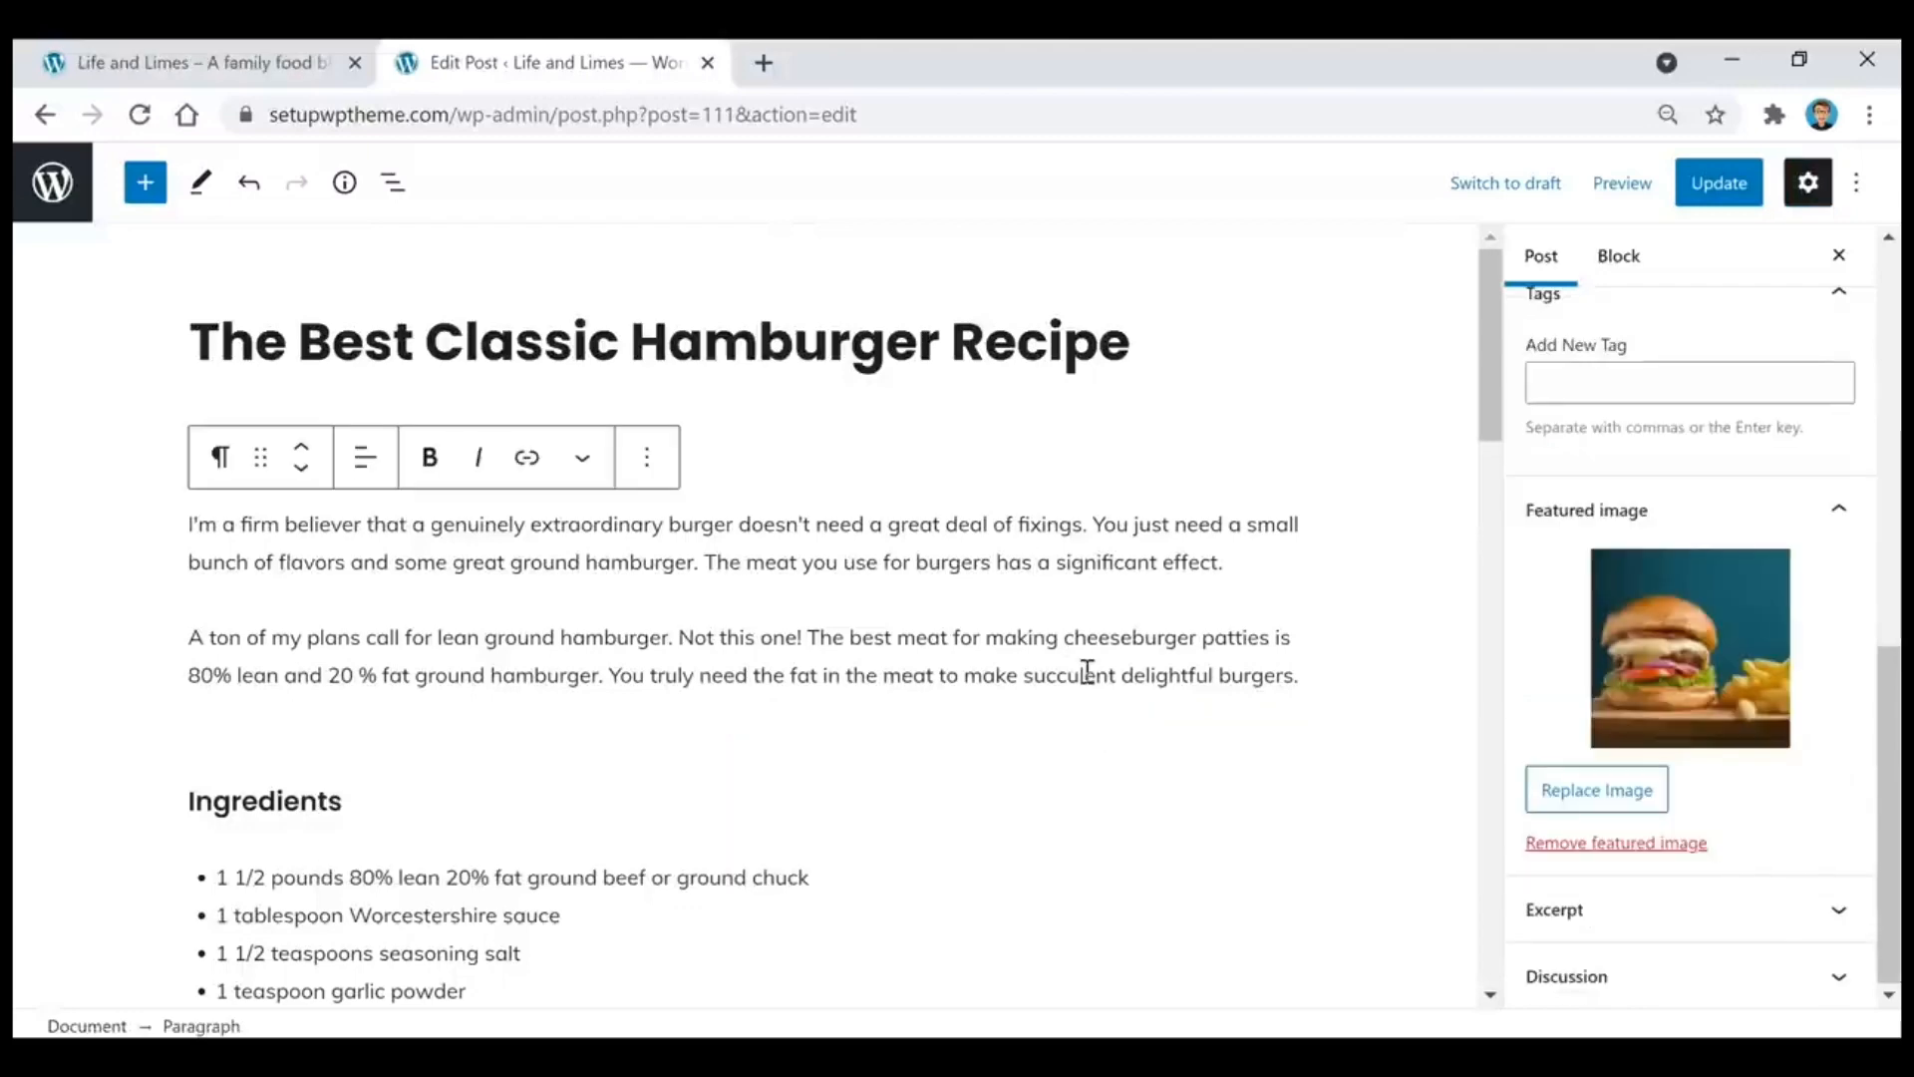
Step: Check how the hamburger post's image appears on the live homepage, and return to the post editor
left_click(244, 76)
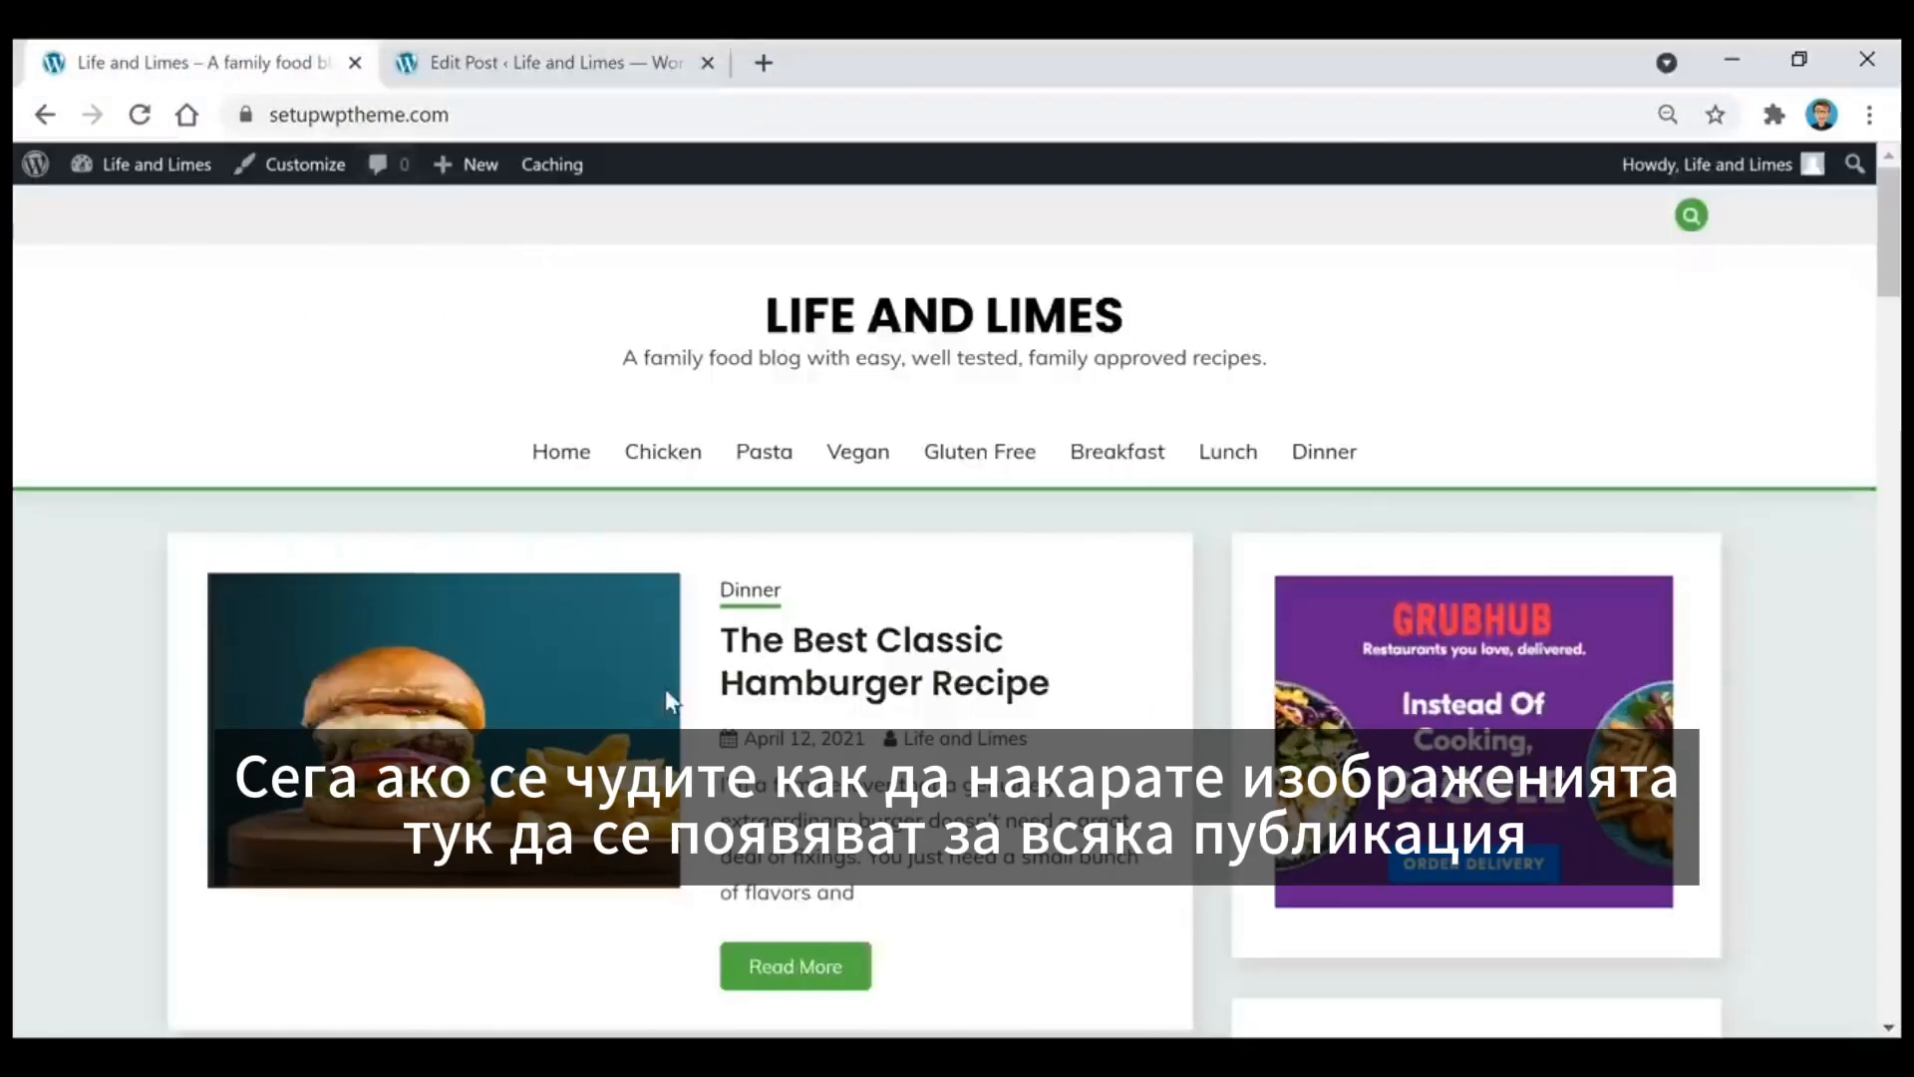
scroll(881, 708, "down", 4)
scroll(589, 827, "up", 4)
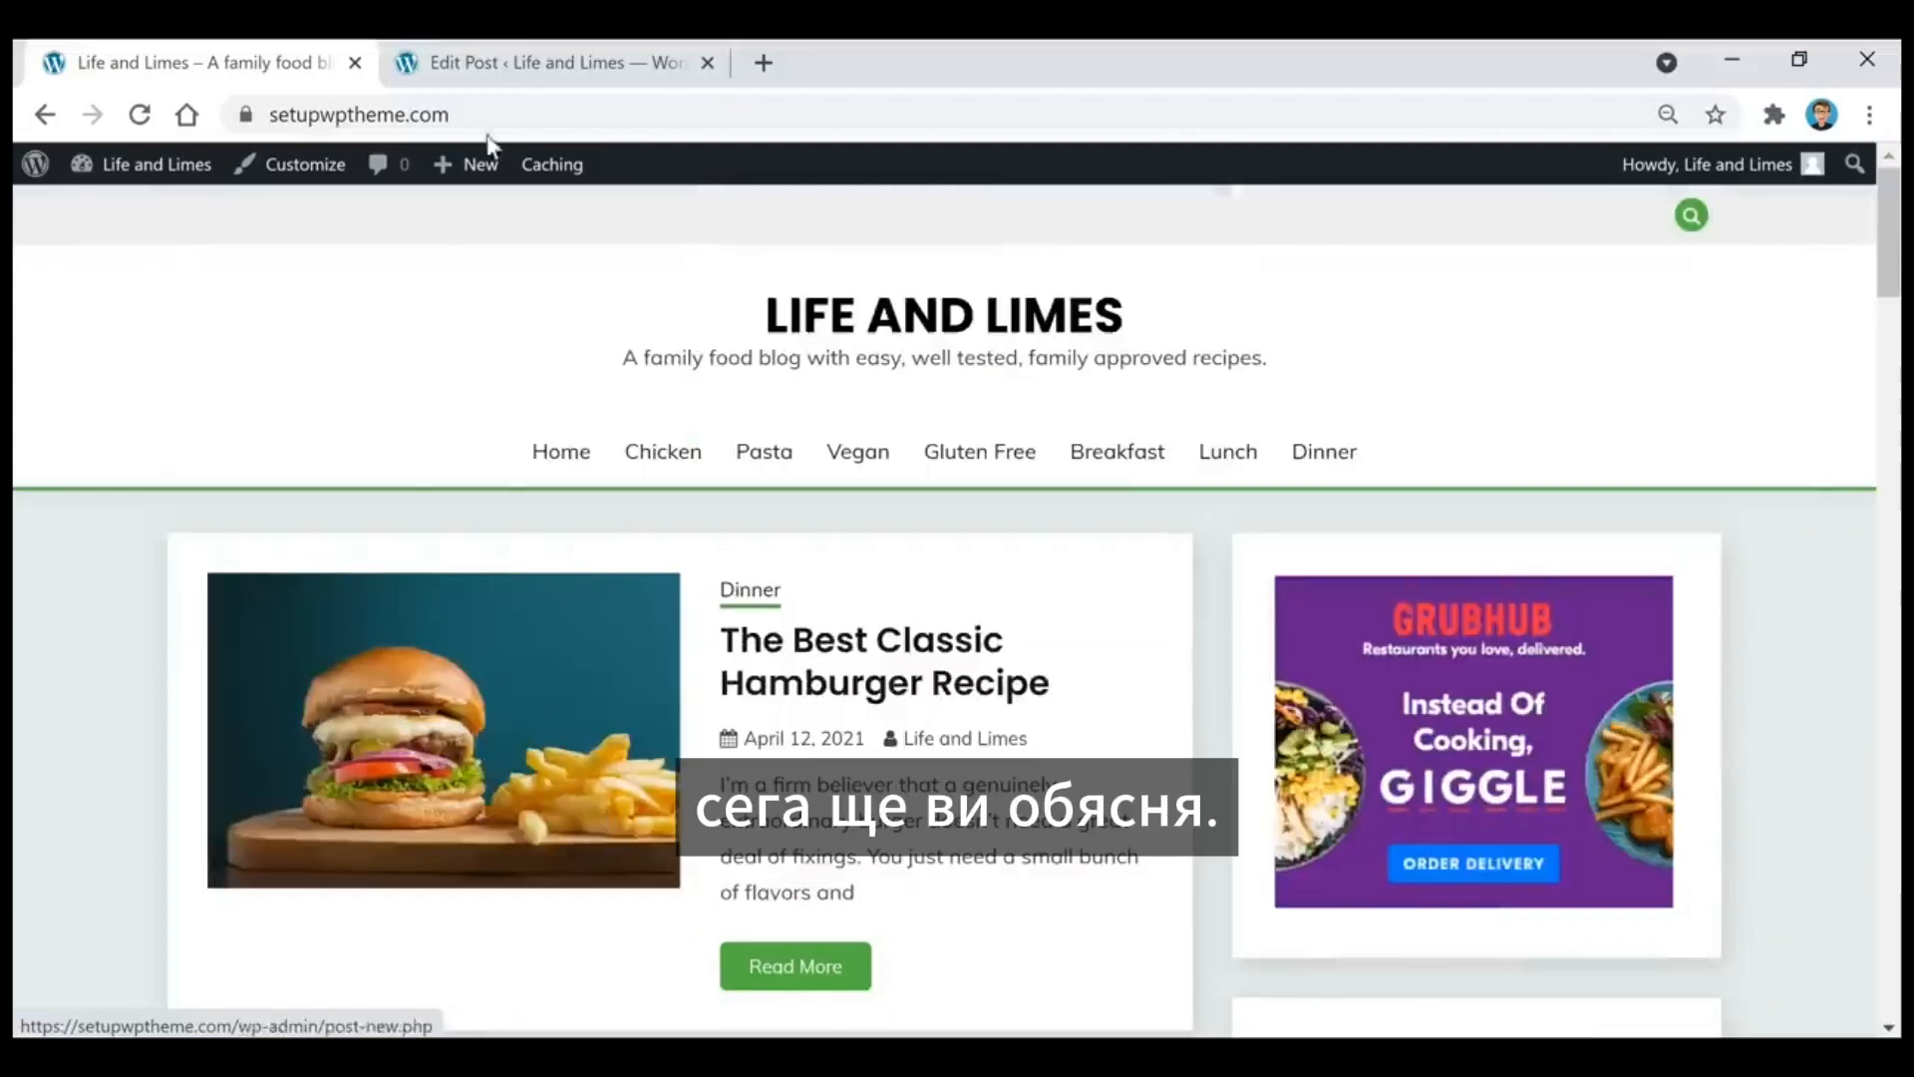
left_click(558, 64)
Step: Set the hamburger and fries photo from the media library as the post's featured image and check the live homepage
scroll(1709, 441, "up", 4)
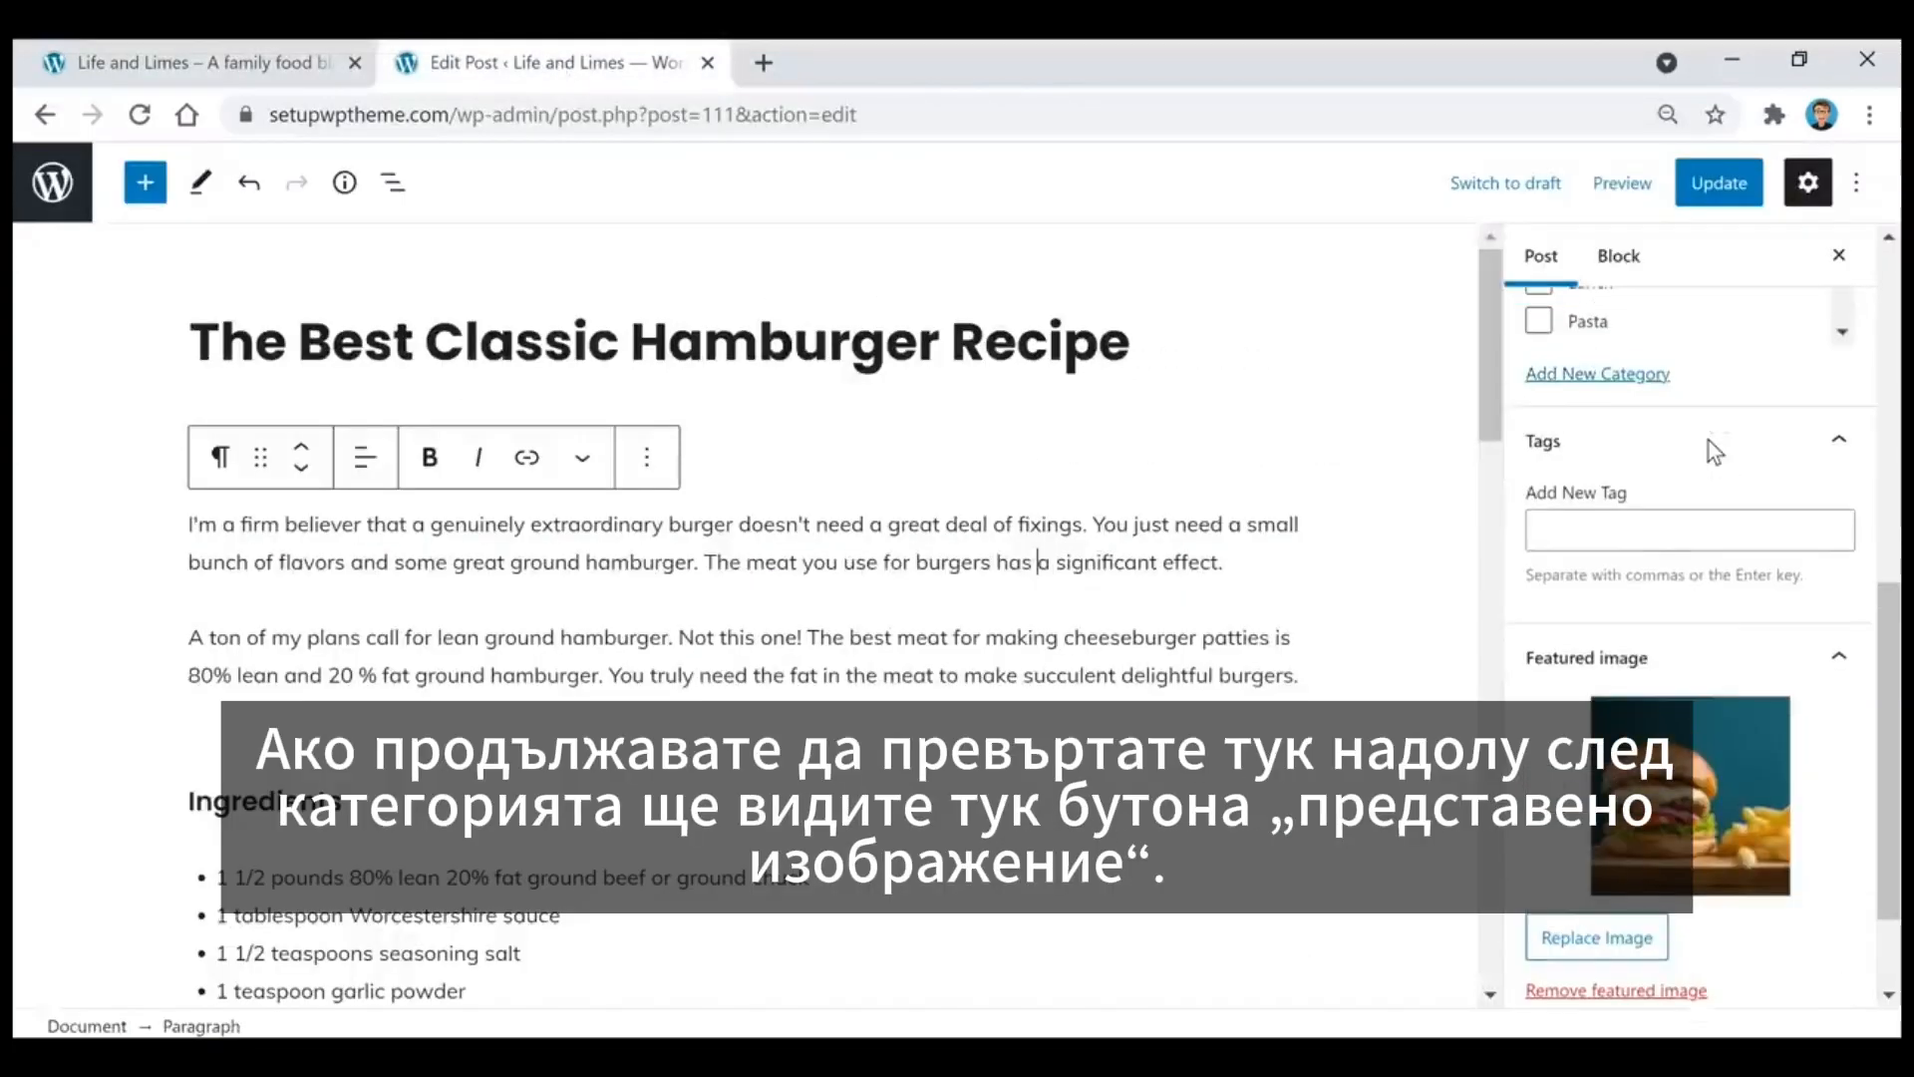
scroll(1709, 440, "down", 2)
scroll(1615, 525, "down", 3)
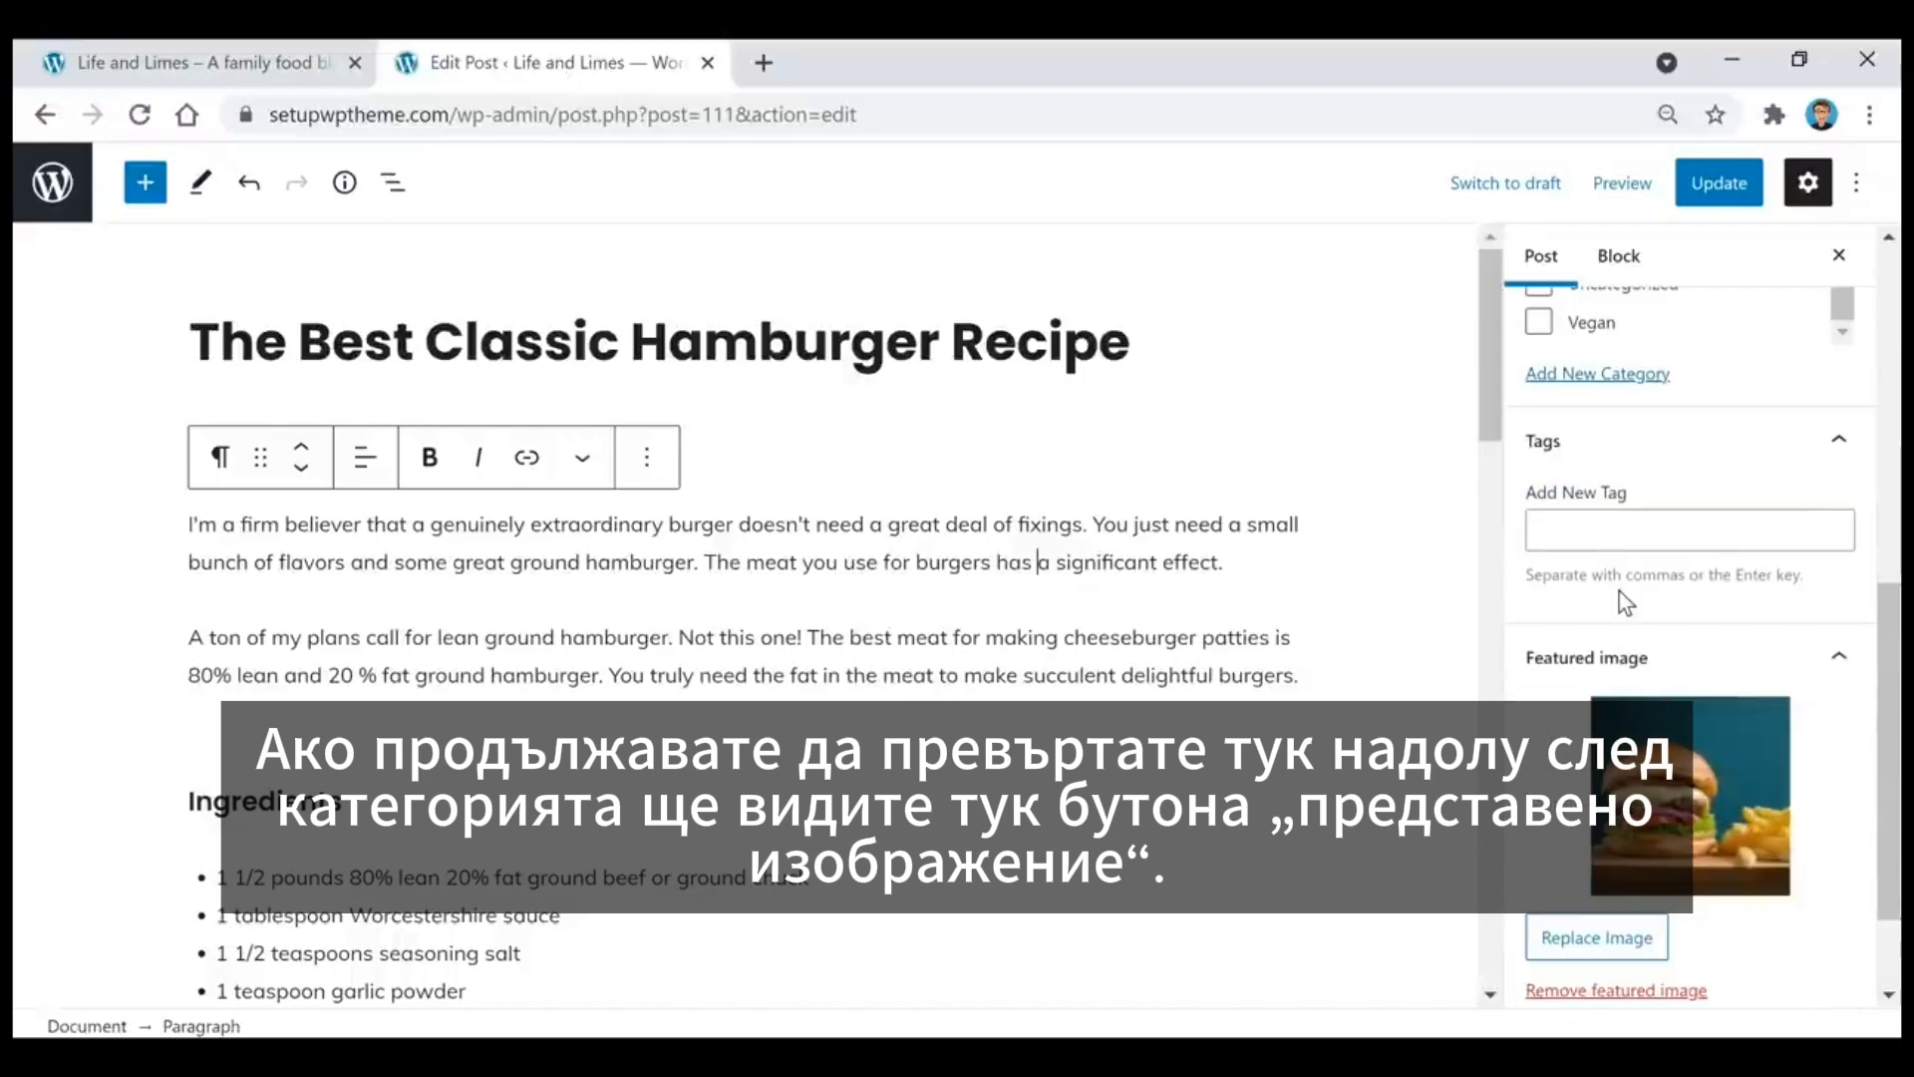
scroll(1645, 503, "down", 2)
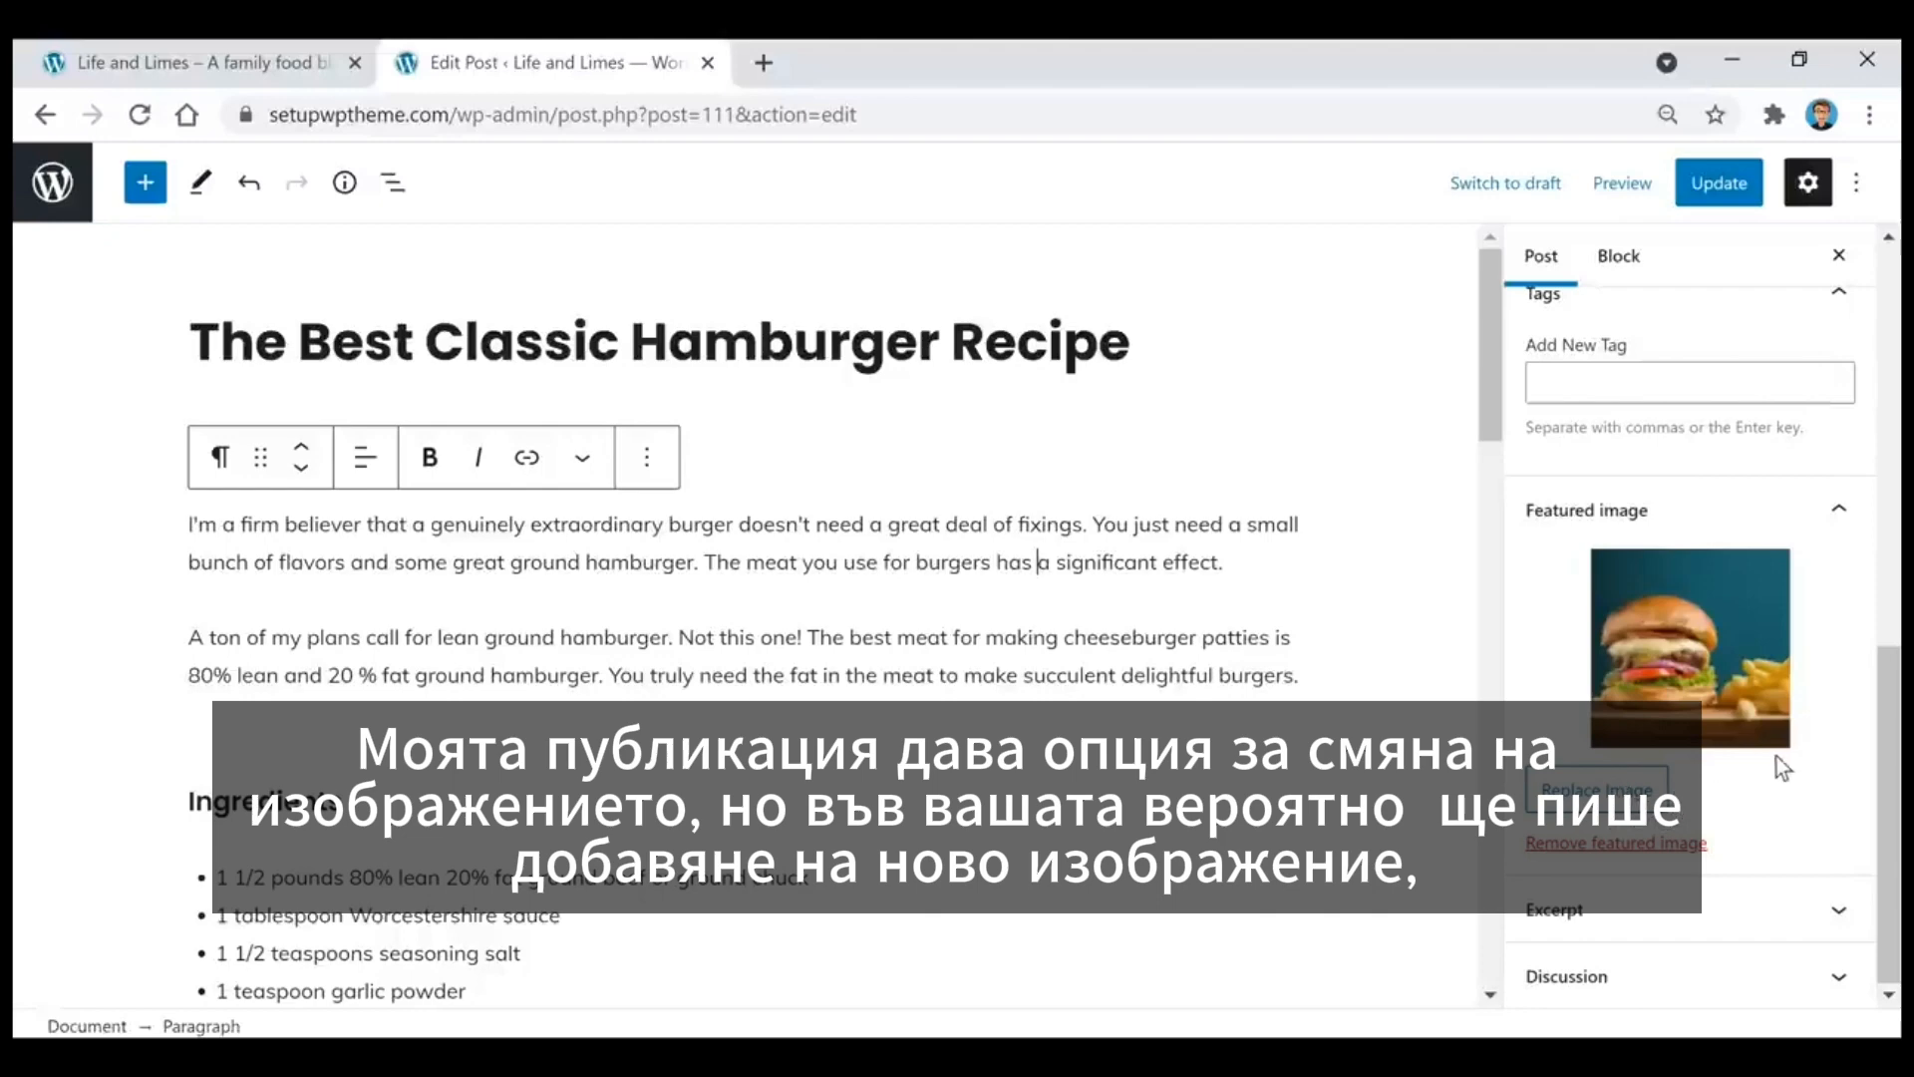
left_click(1626, 812)
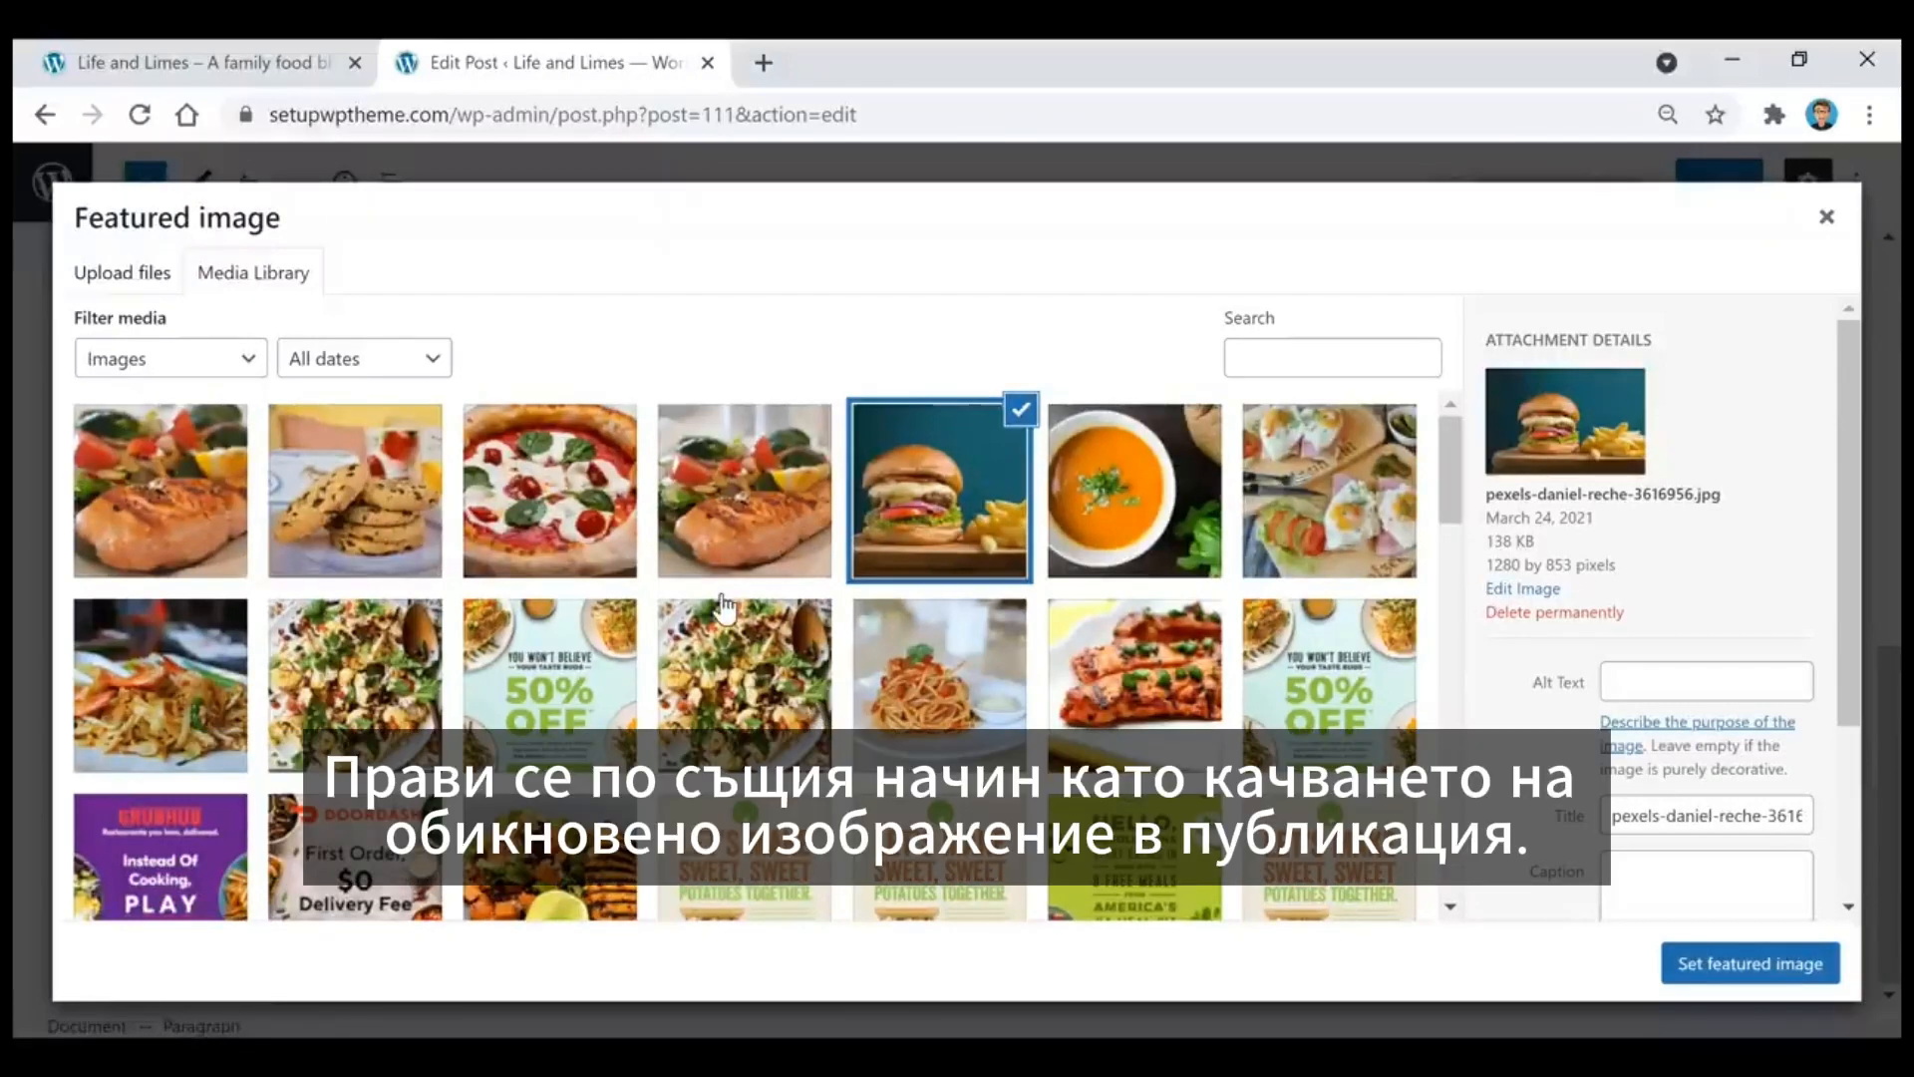
left_click(134, 272)
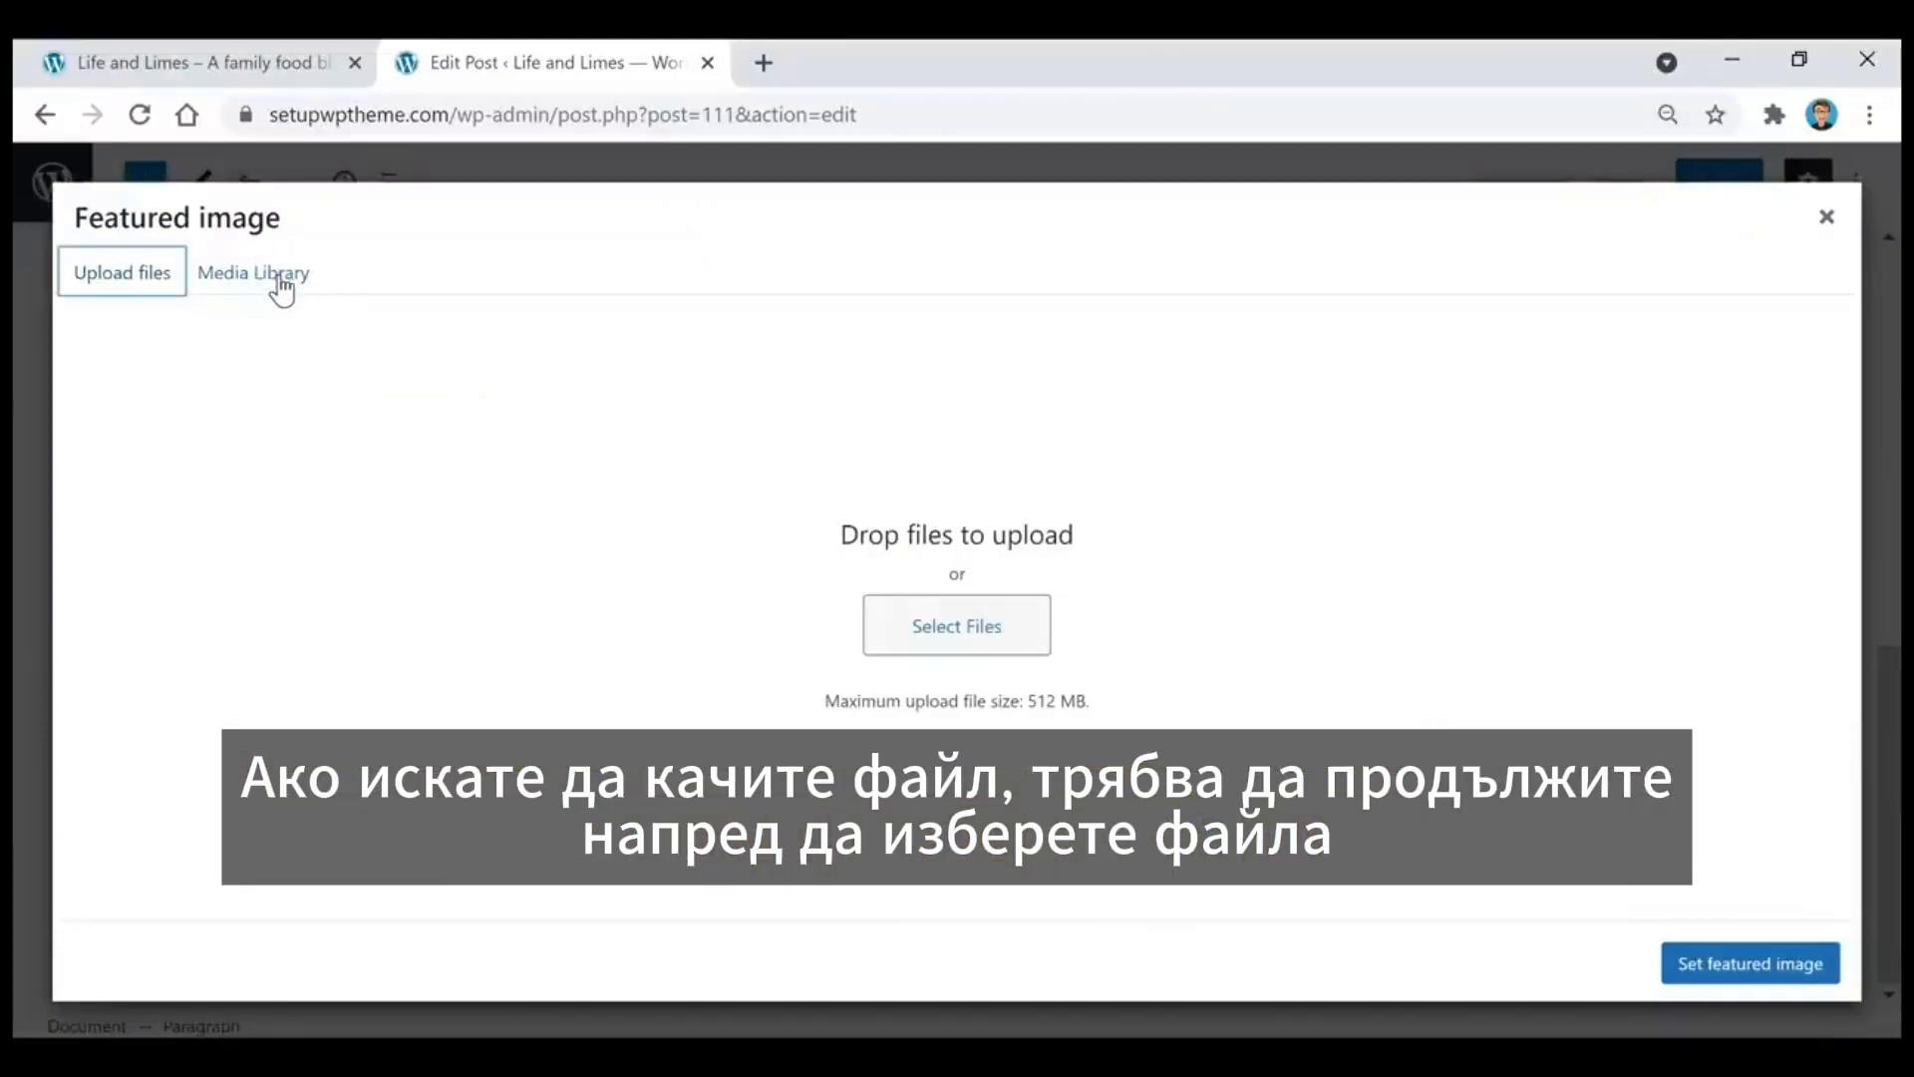
left_click(280, 284)
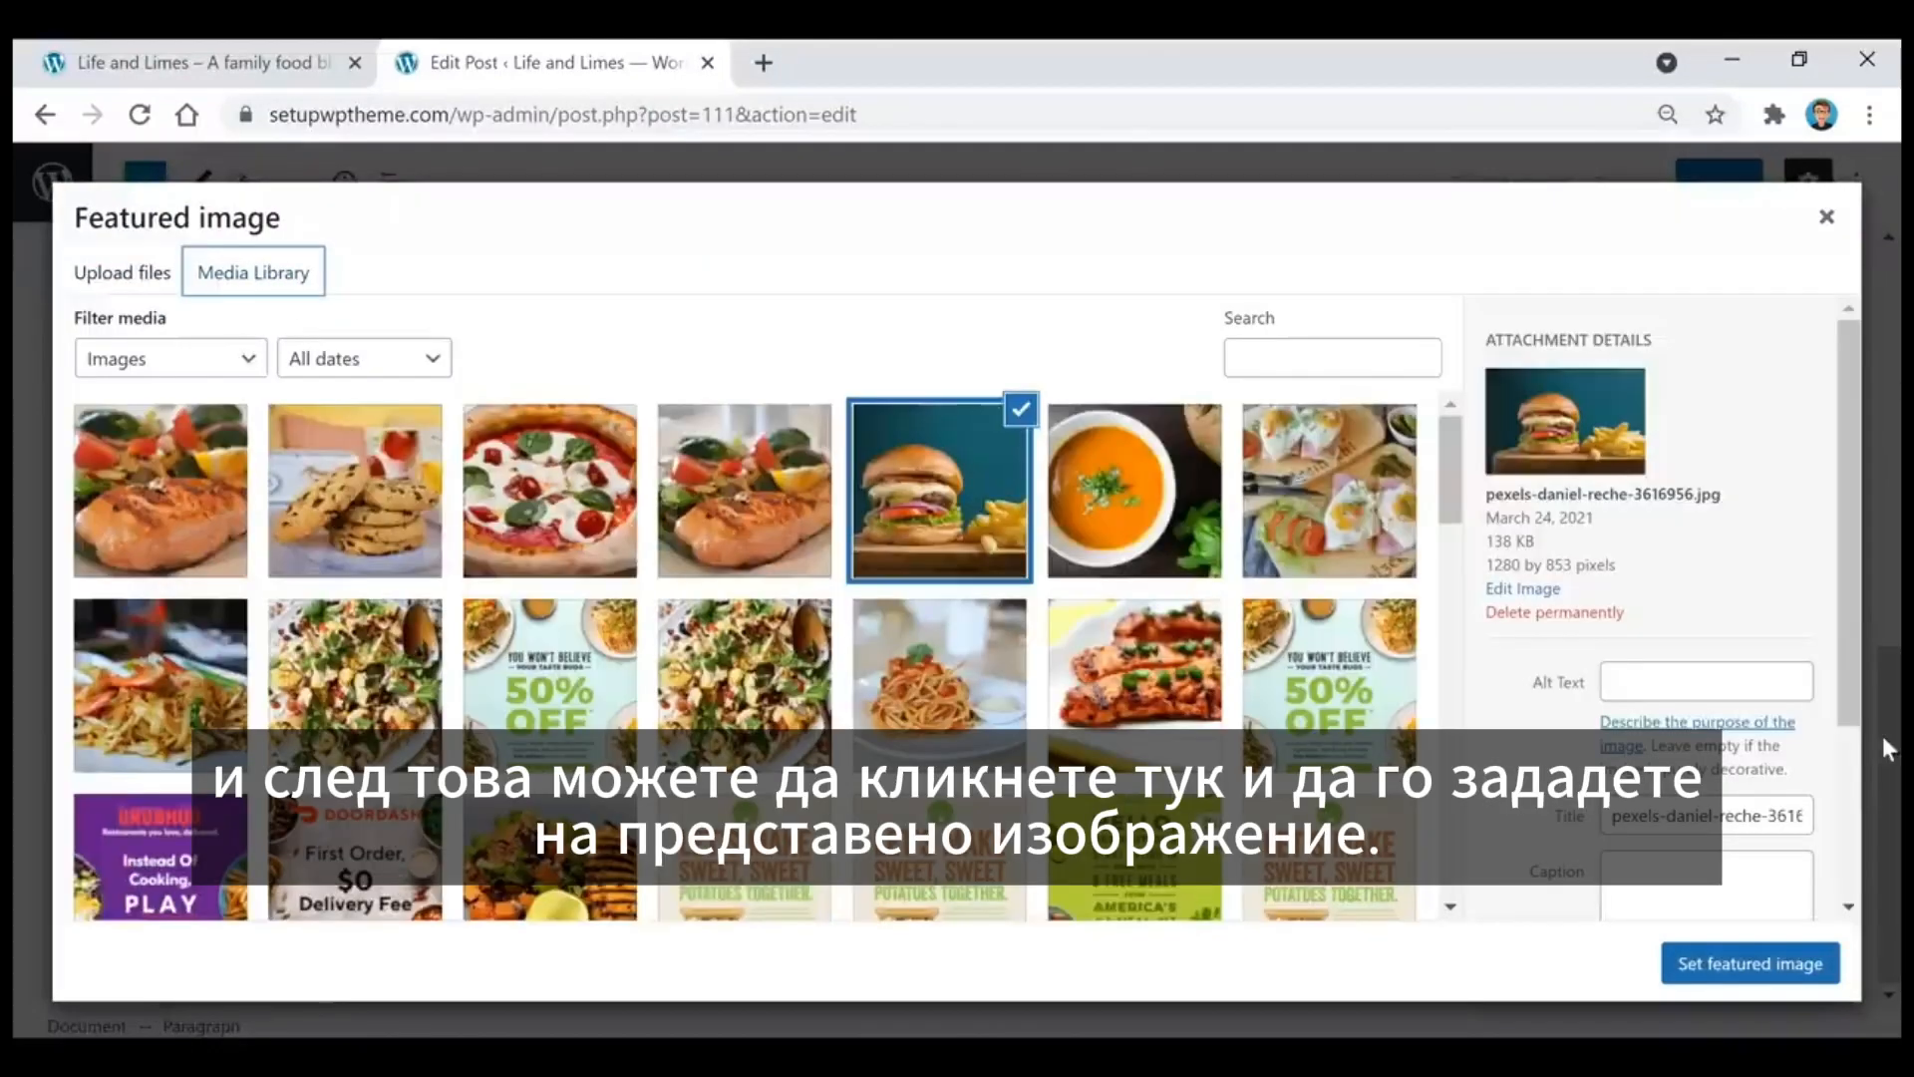
left_click(1755, 966)
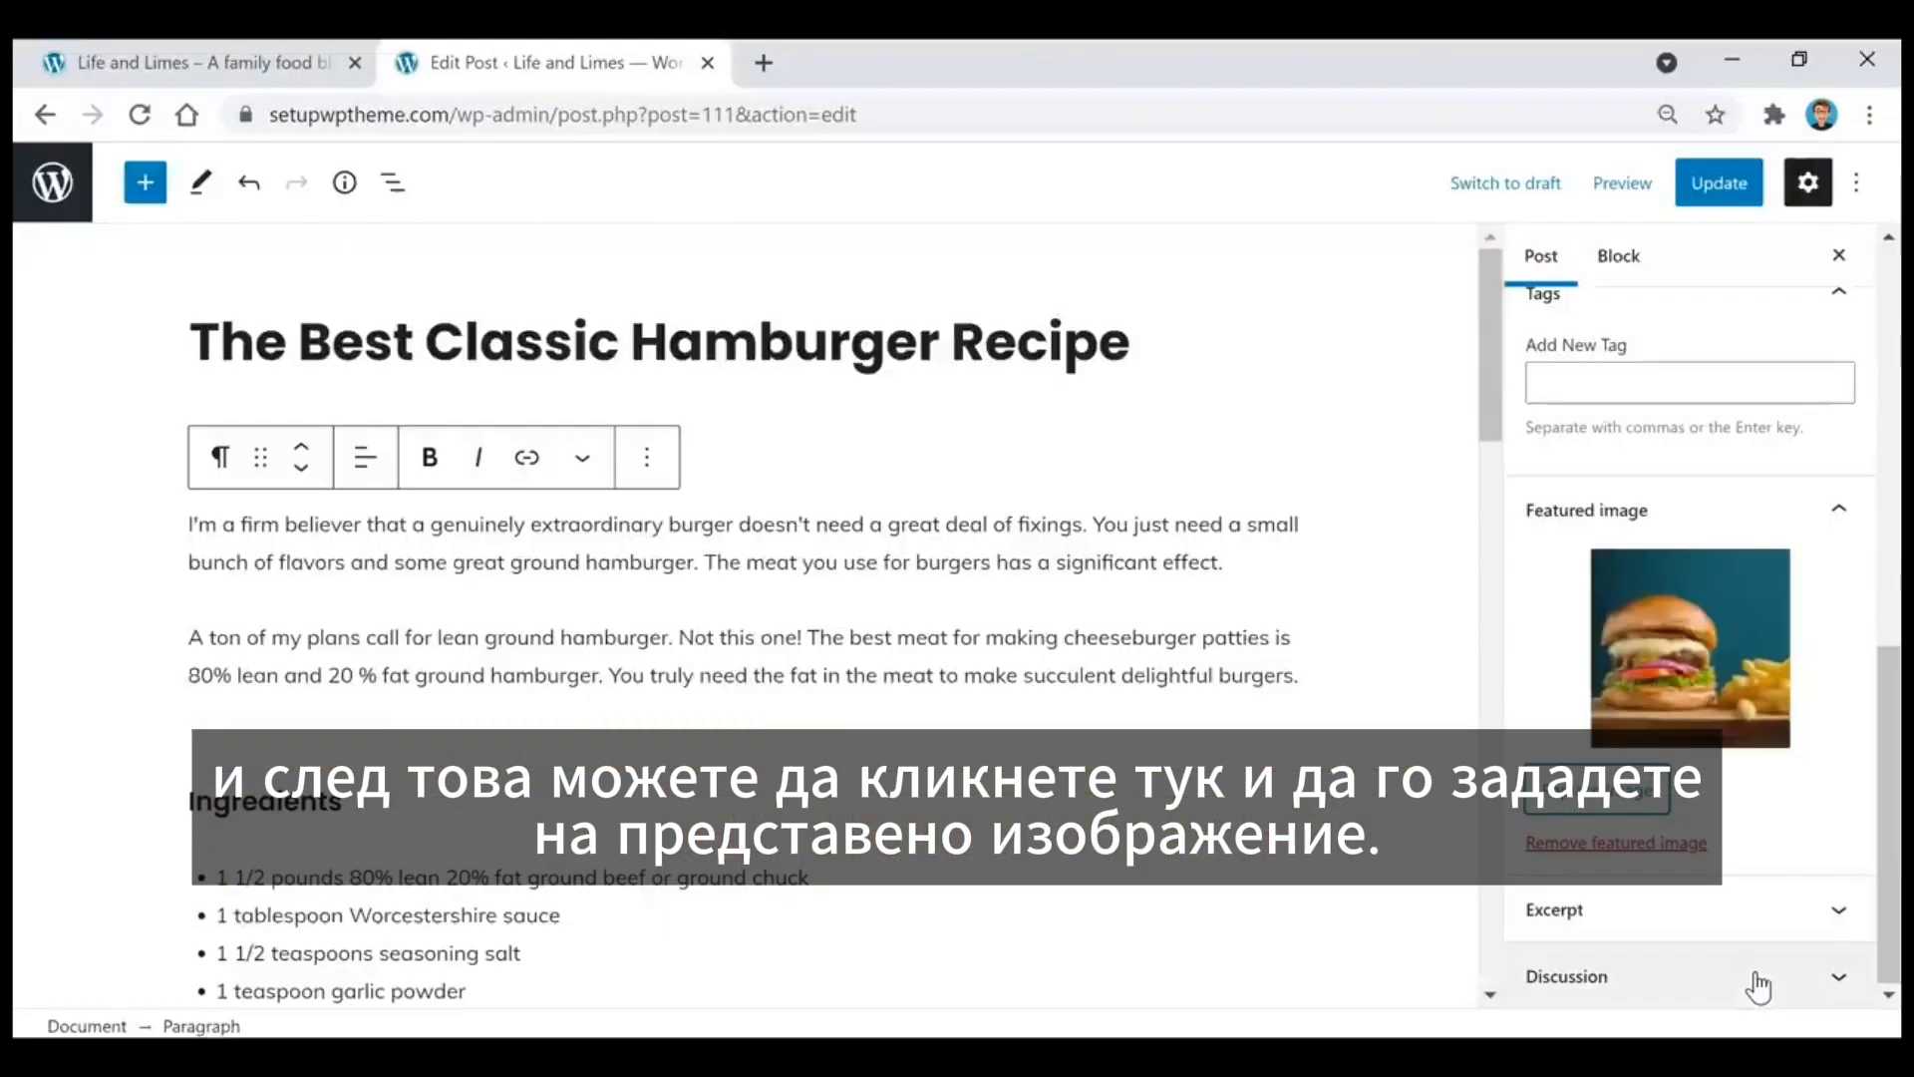
left_click(299, 63)
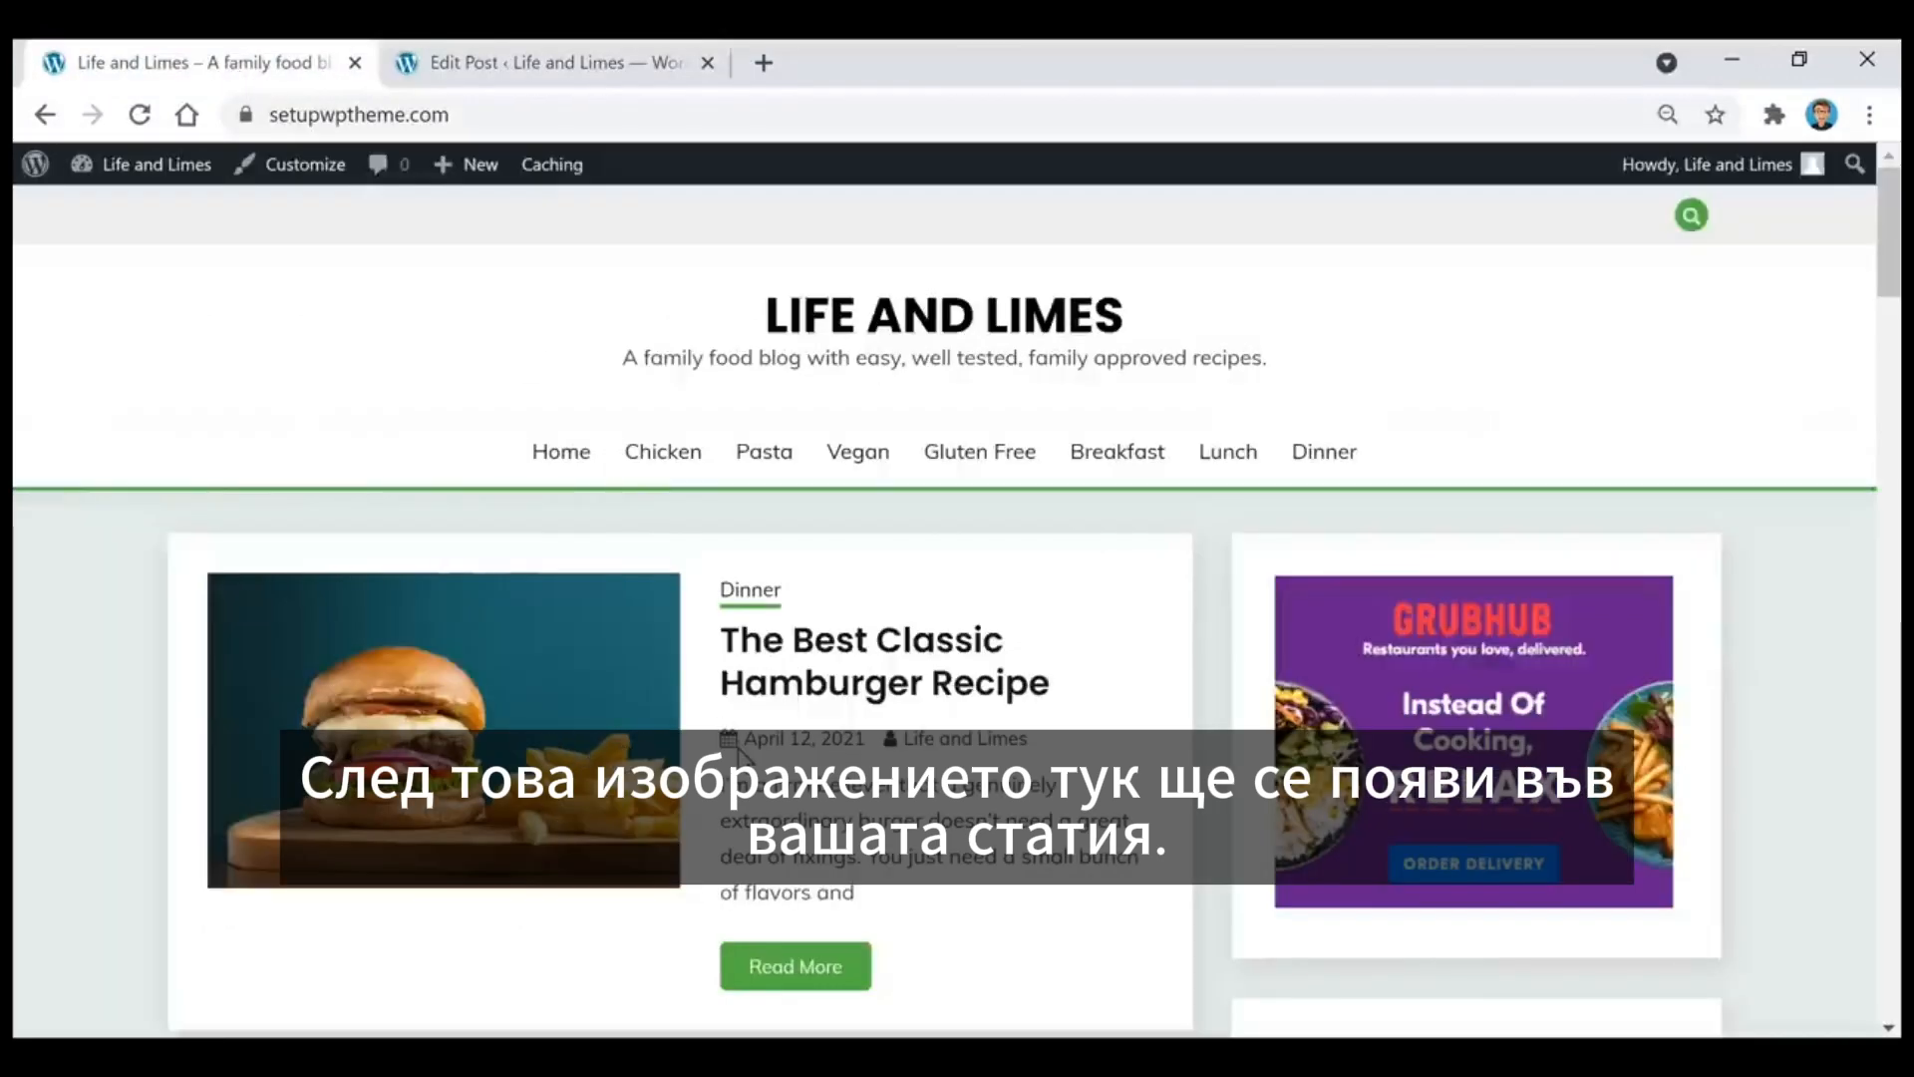
left_click(493, 64)
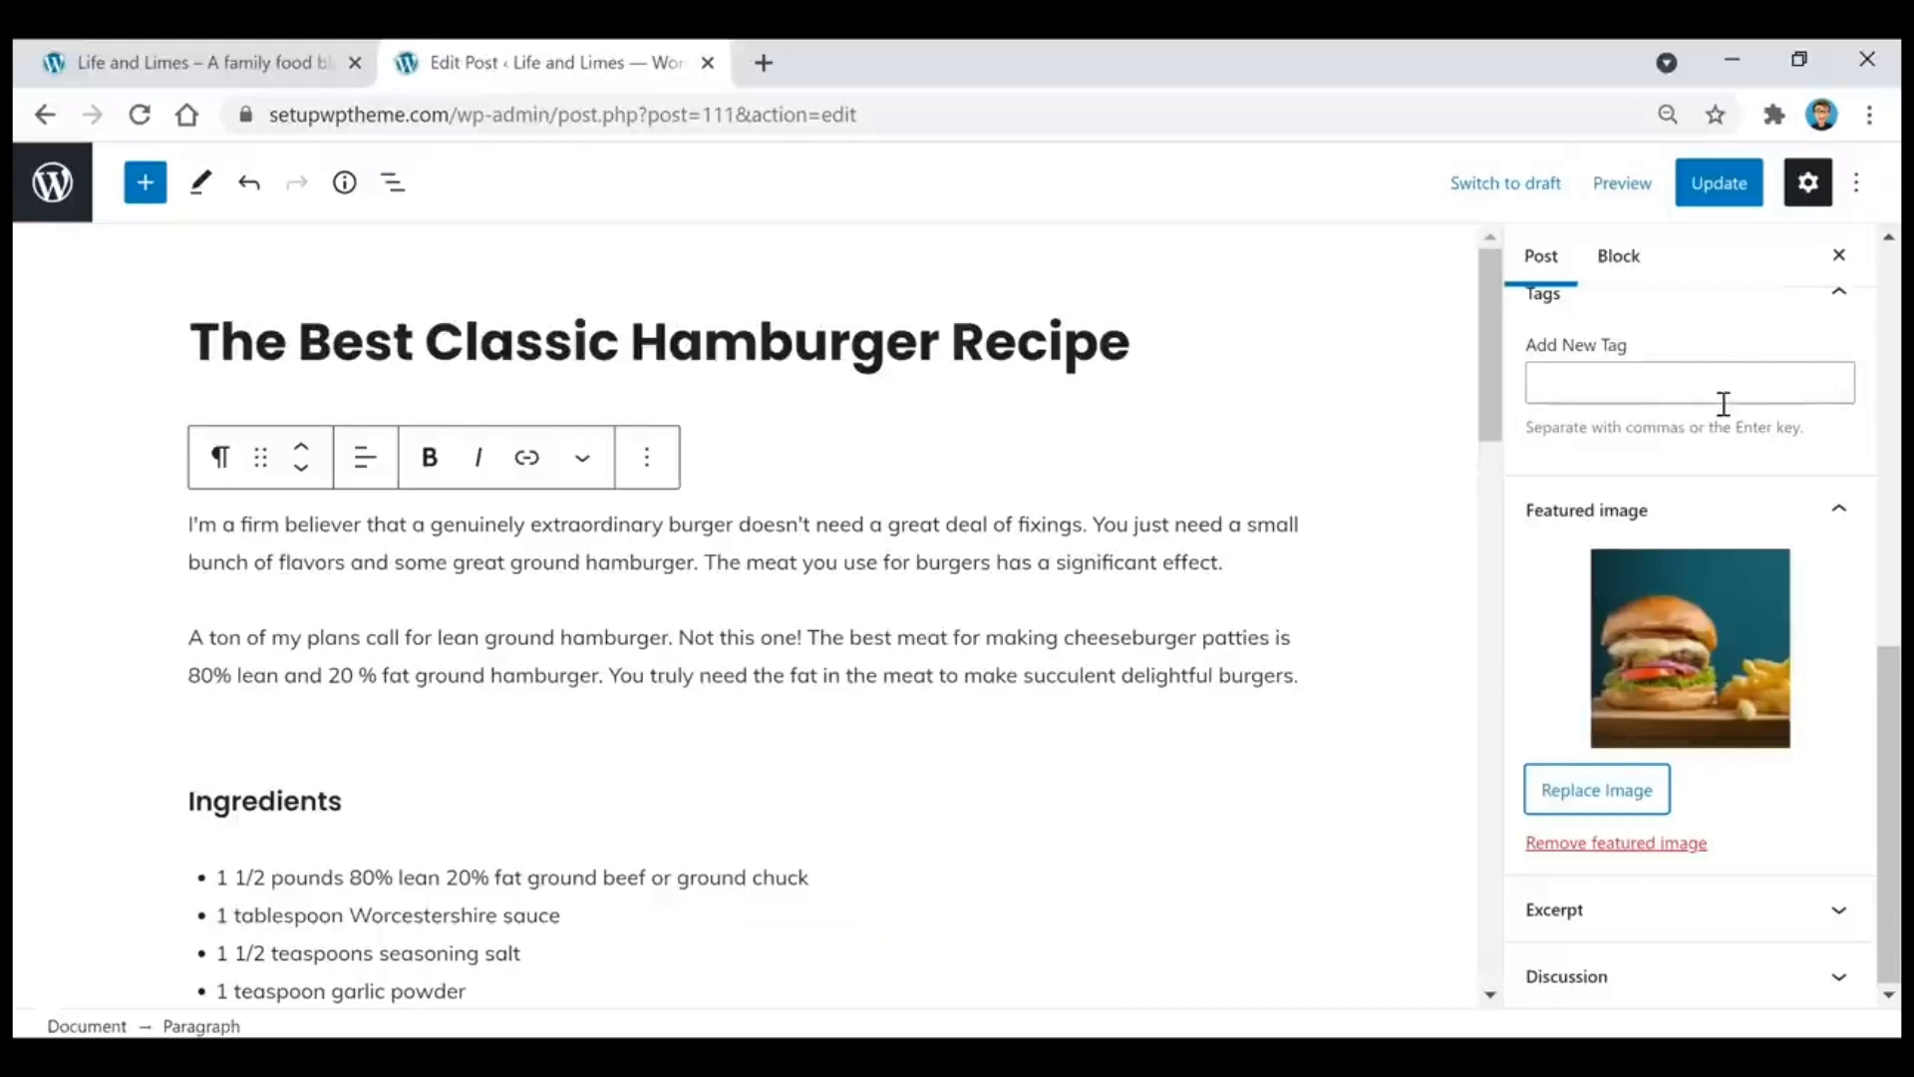
Step: Add the post's title, "The Best Classic Hamburger Recipe", as a tag on the hamburger post
scroll(1623, 479, "up", 2)
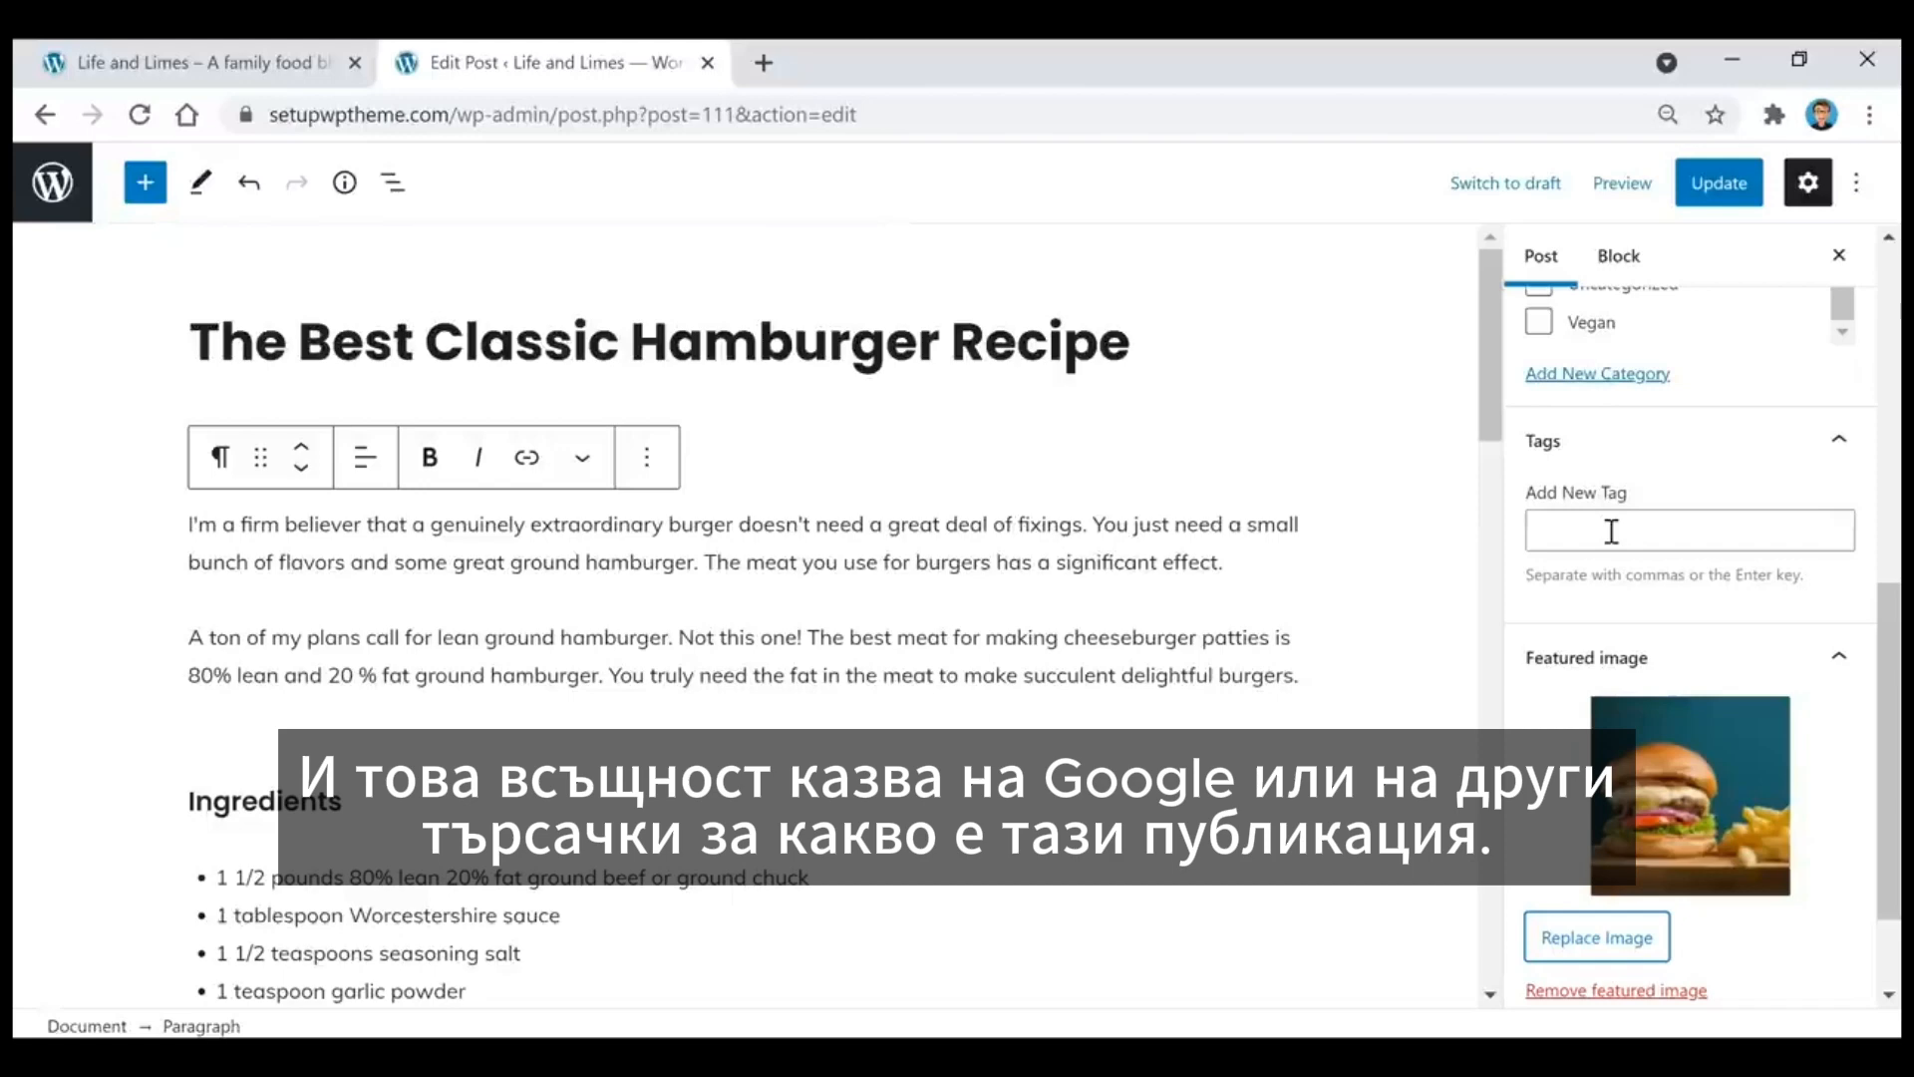
triple_click(983, 344)
key("ctrl+c")
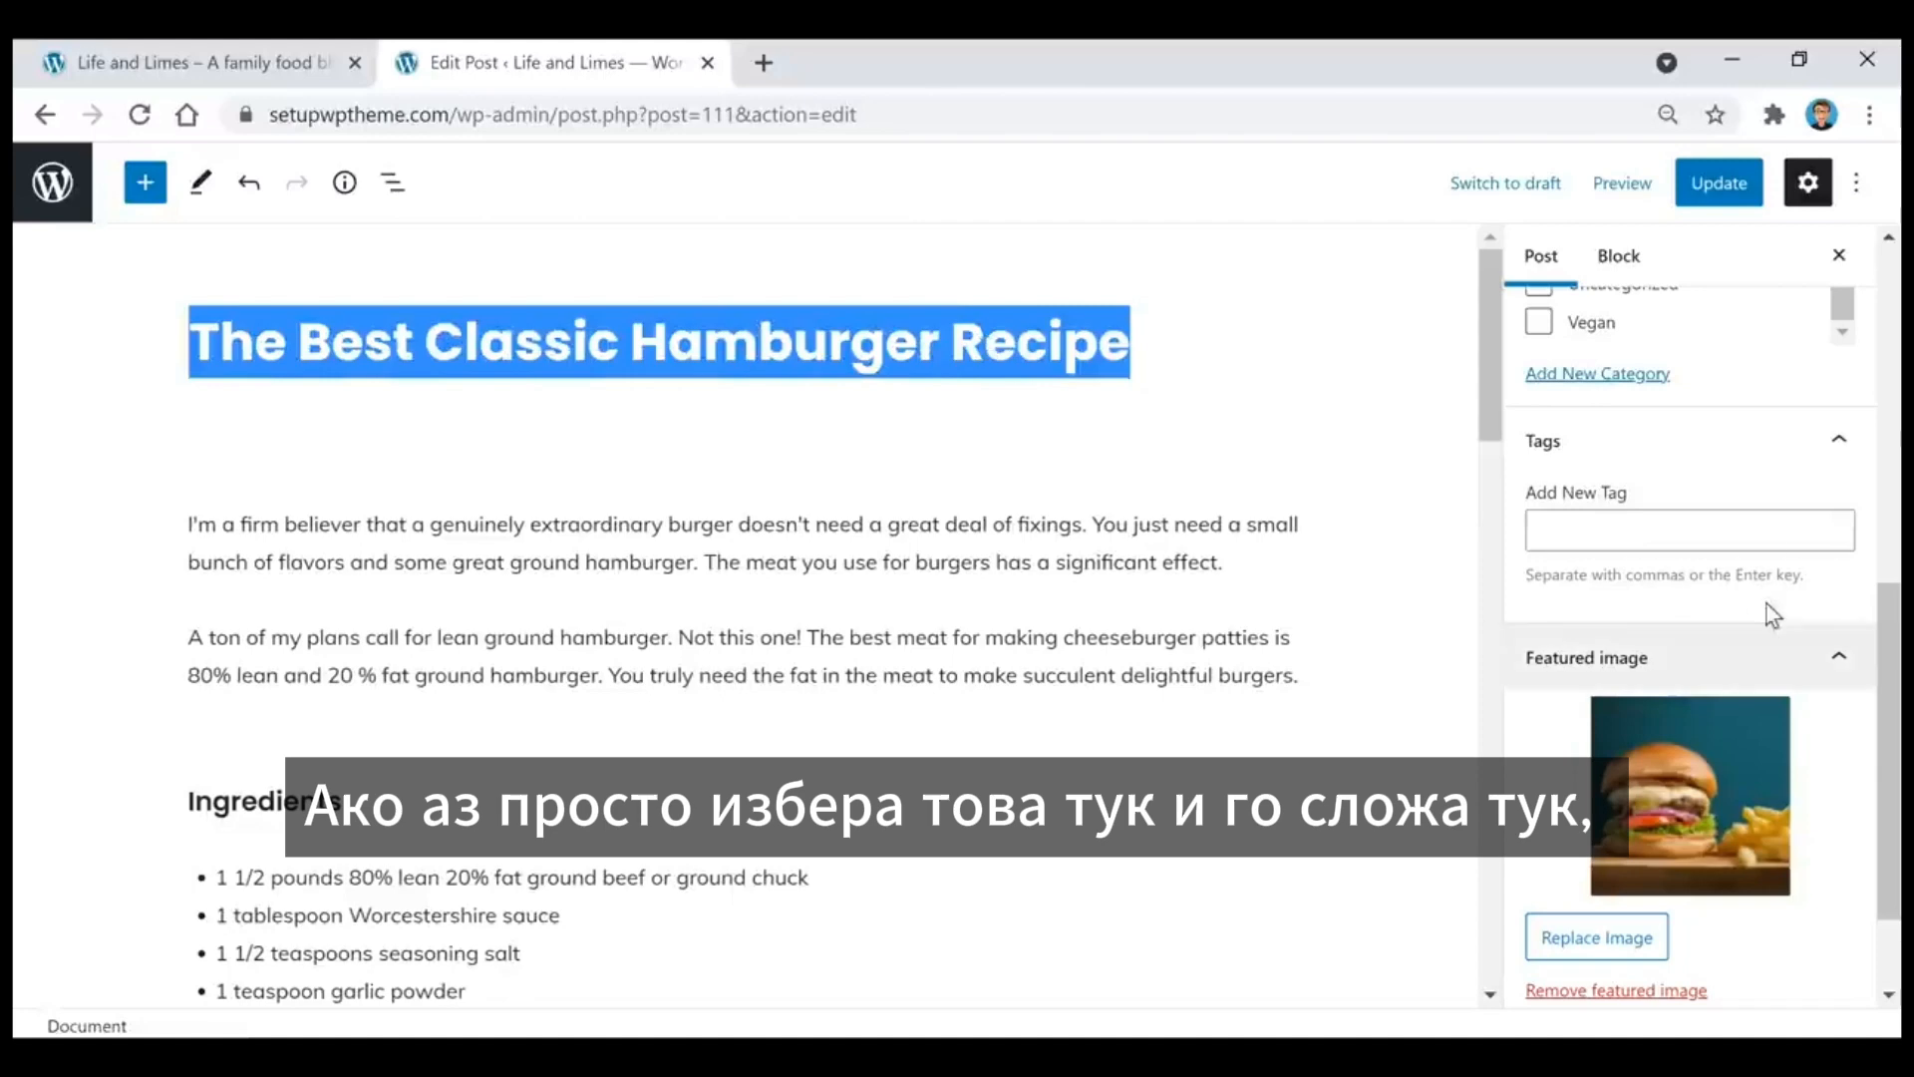
left_click(1712, 531)
key("ctrl+v")
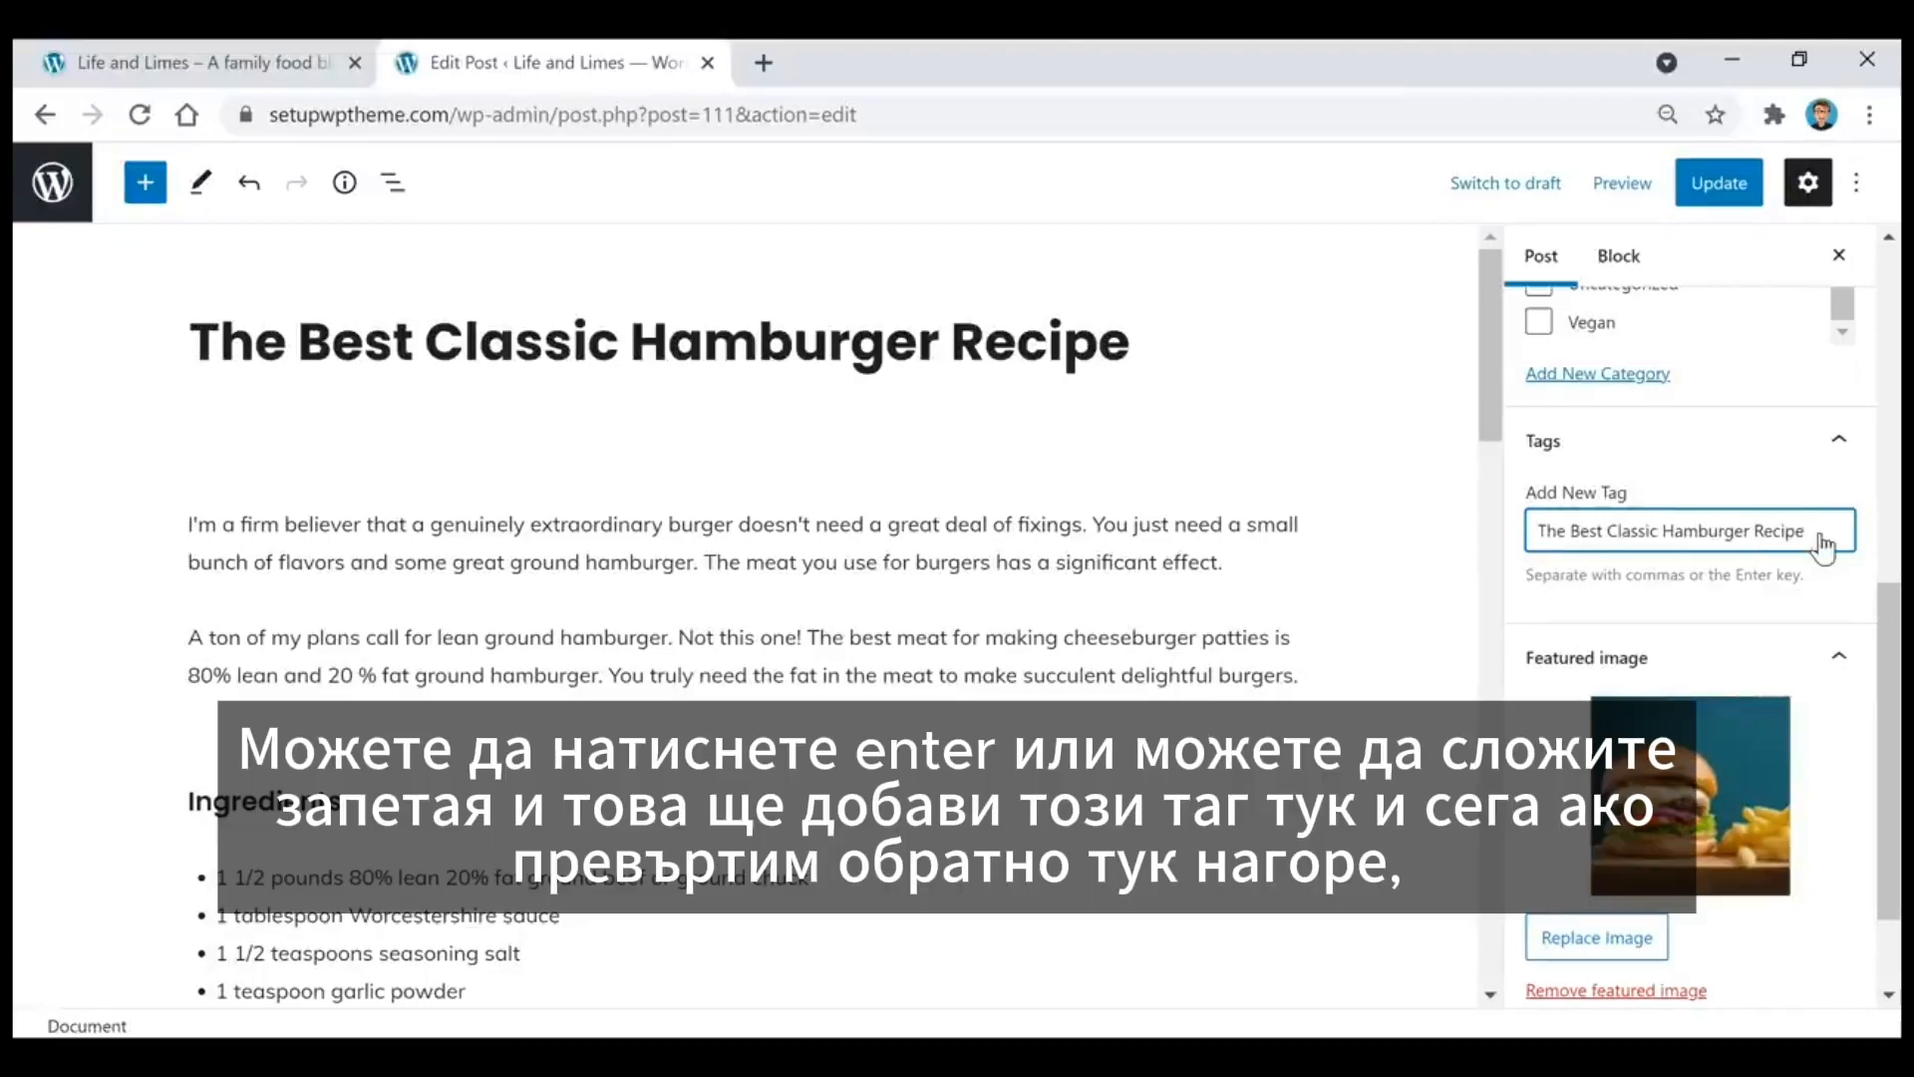
key("Return")
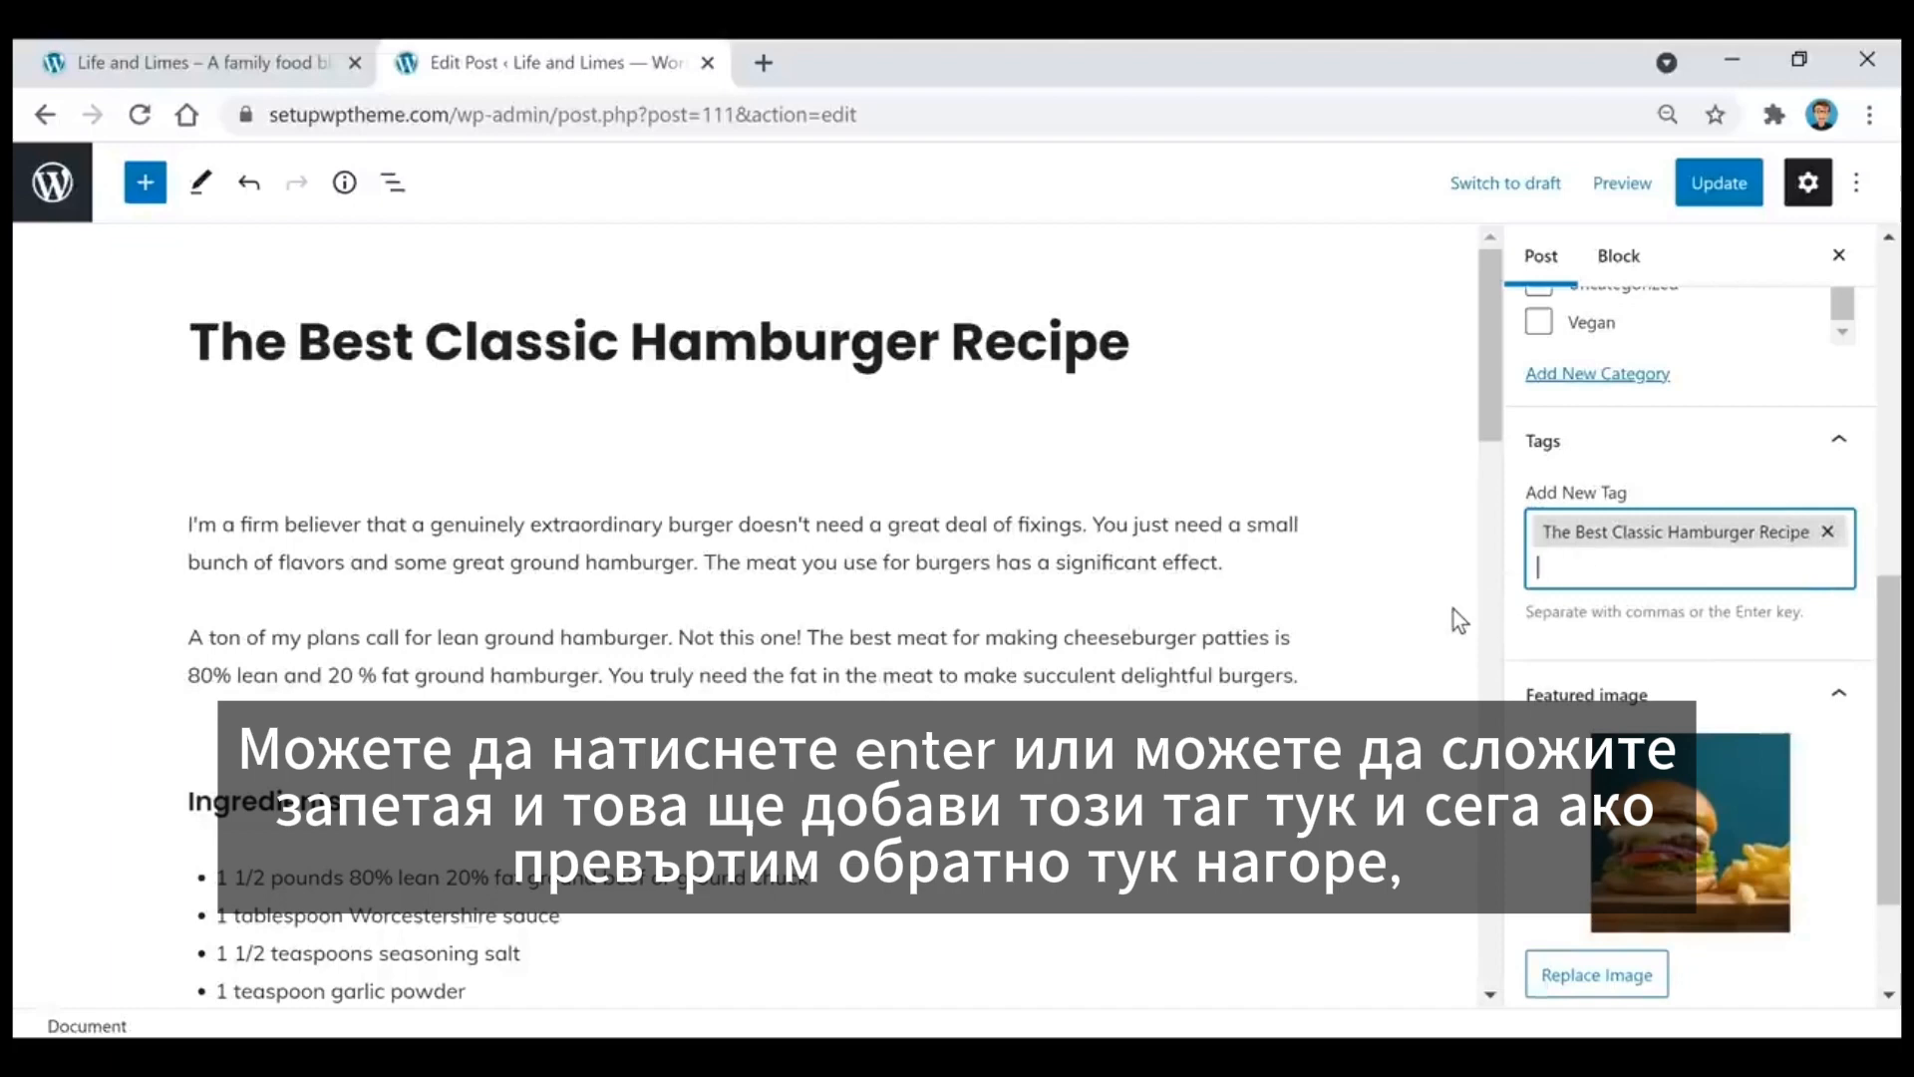
Step: Publish the untitled post containing the empty YouTube block, and save the other new untitled post as a draft
scroll(1715, 638, "up", 1)
scroll(1715, 639, "up", 5)
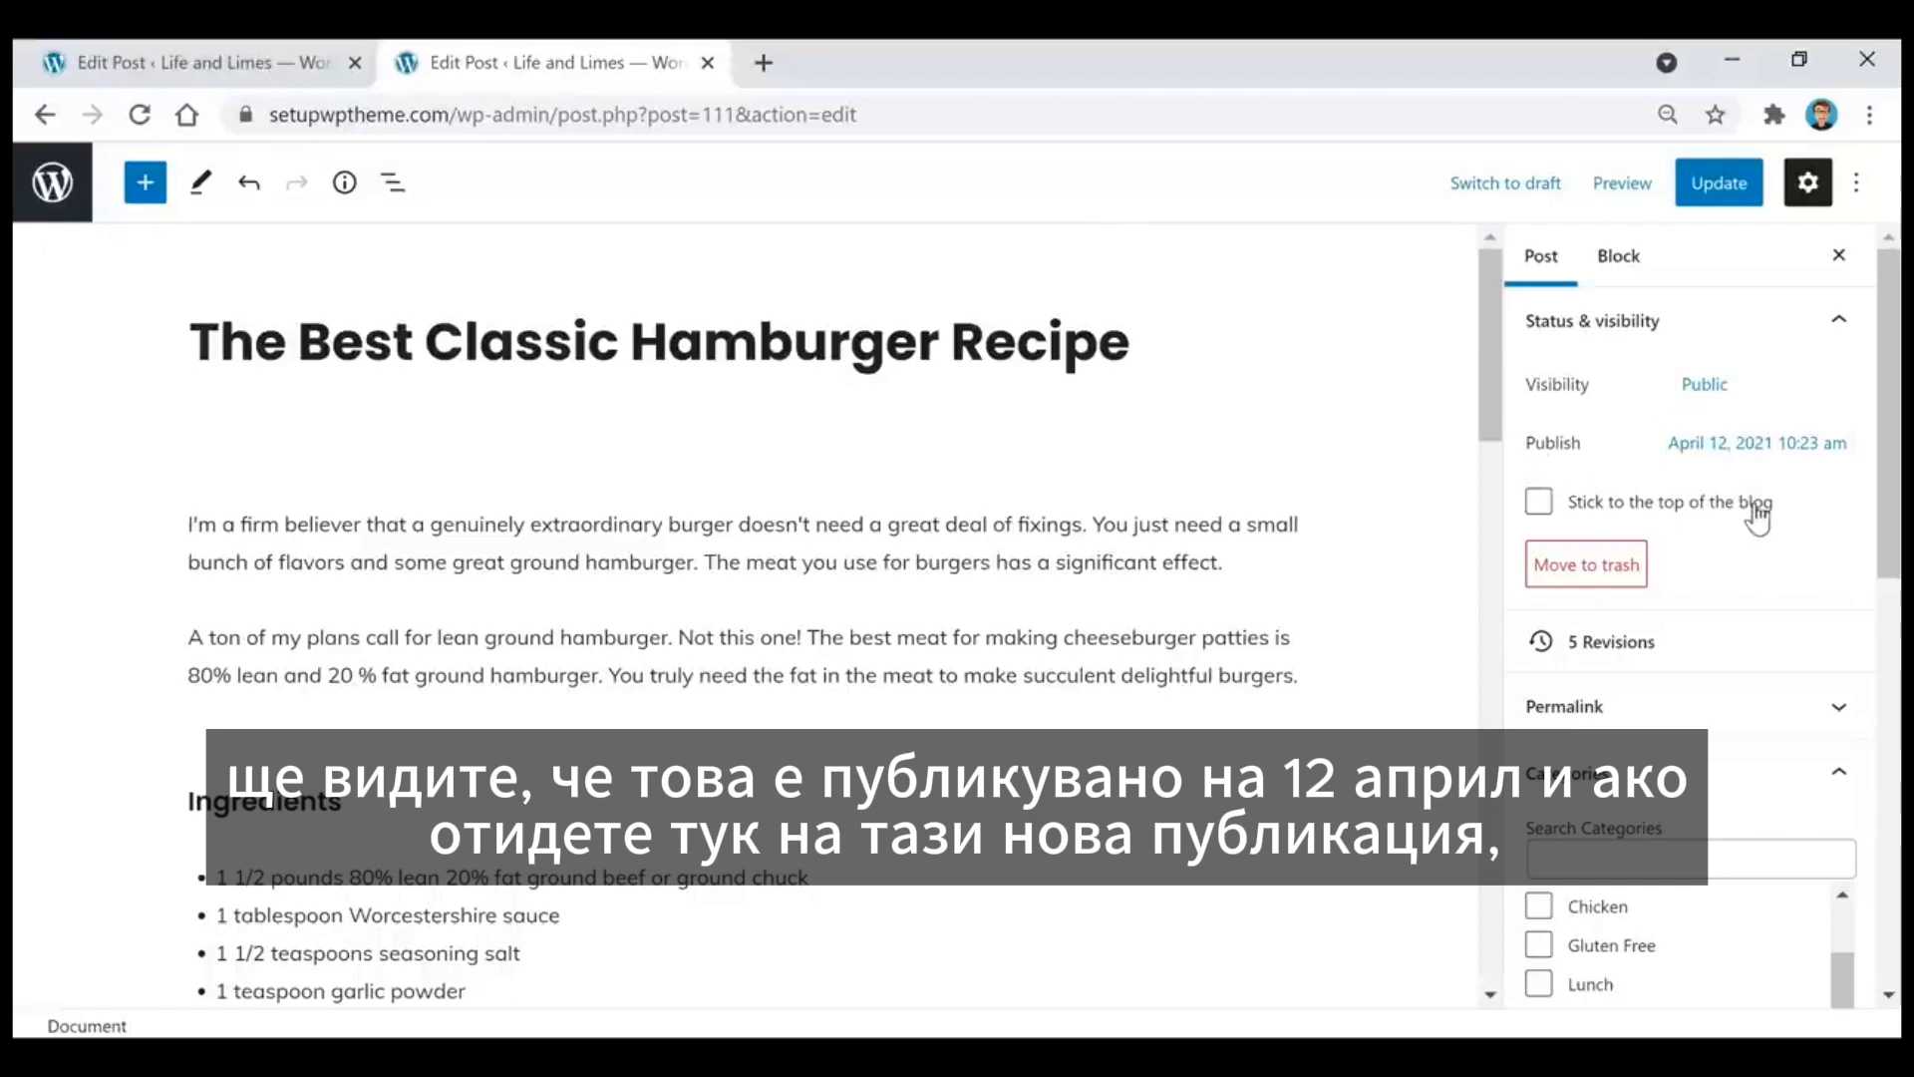
left_click(262, 68)
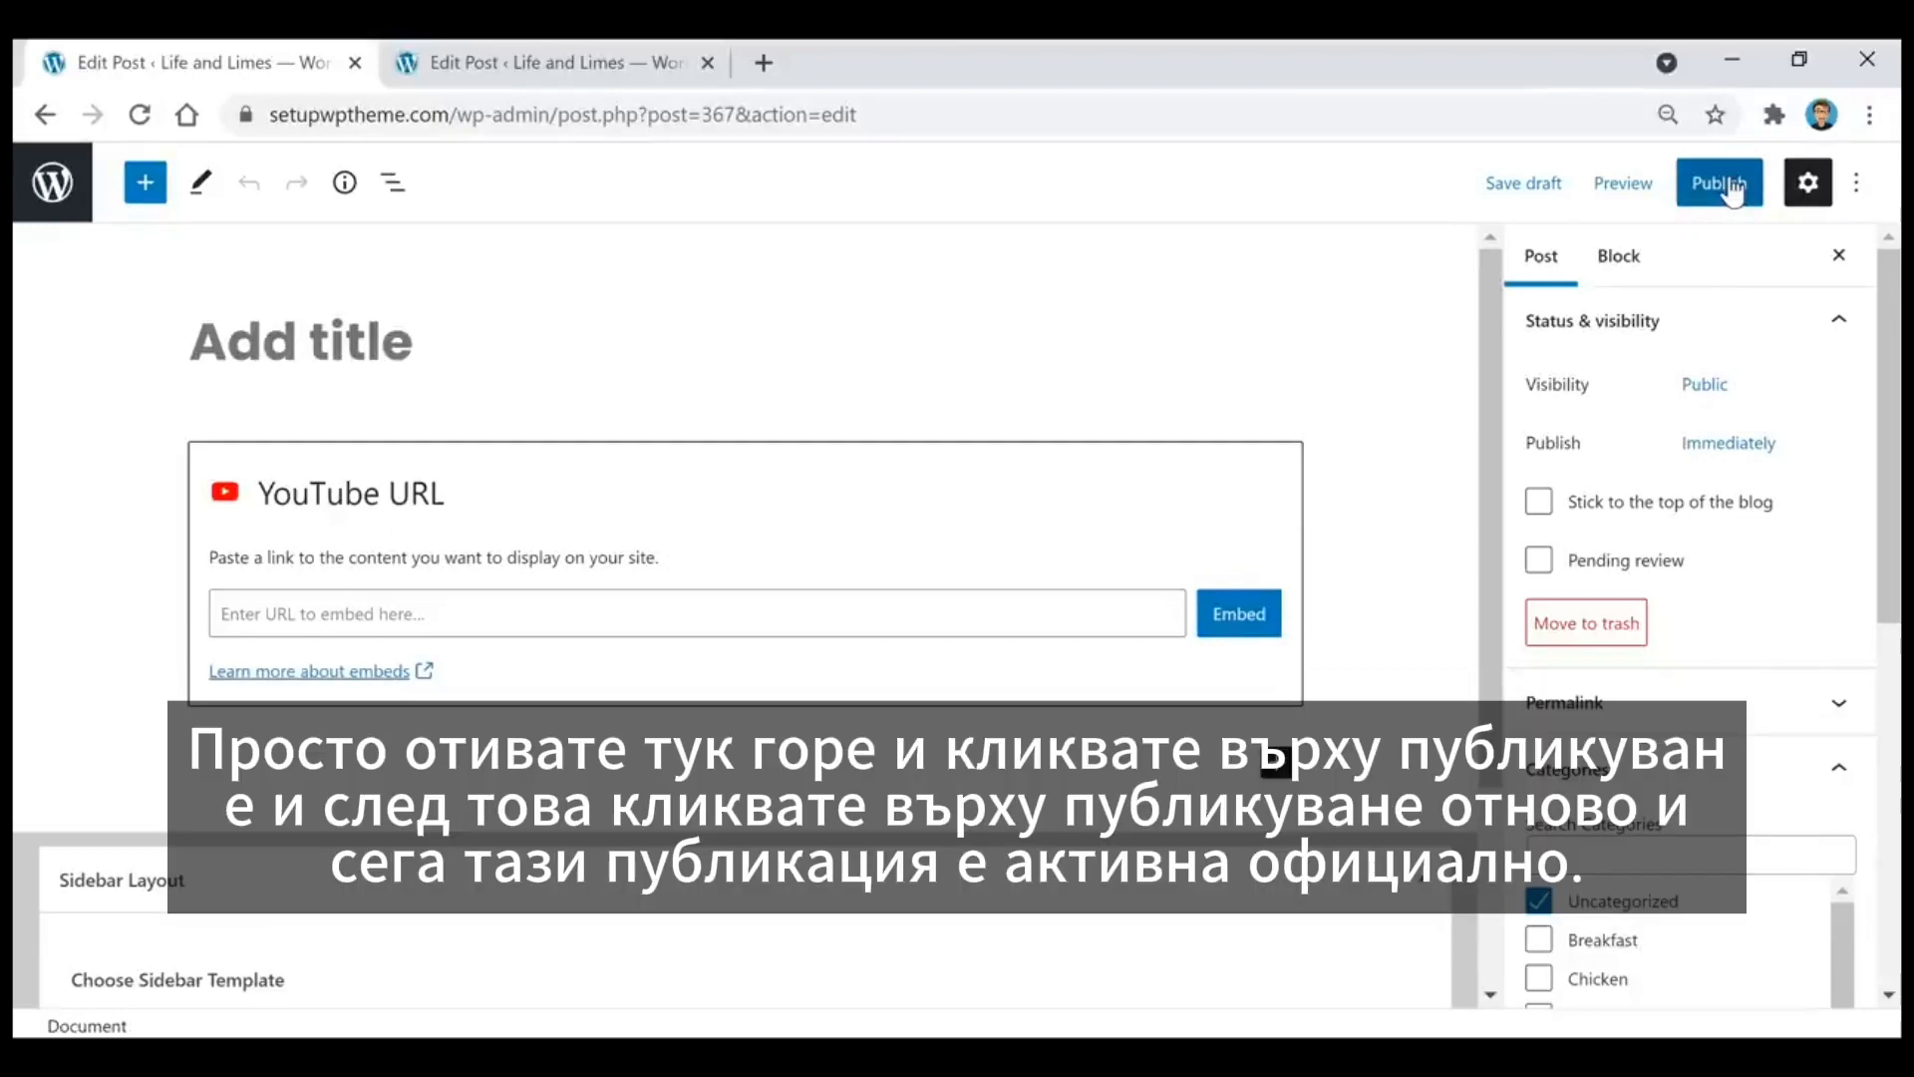
left_click(1730, 189)
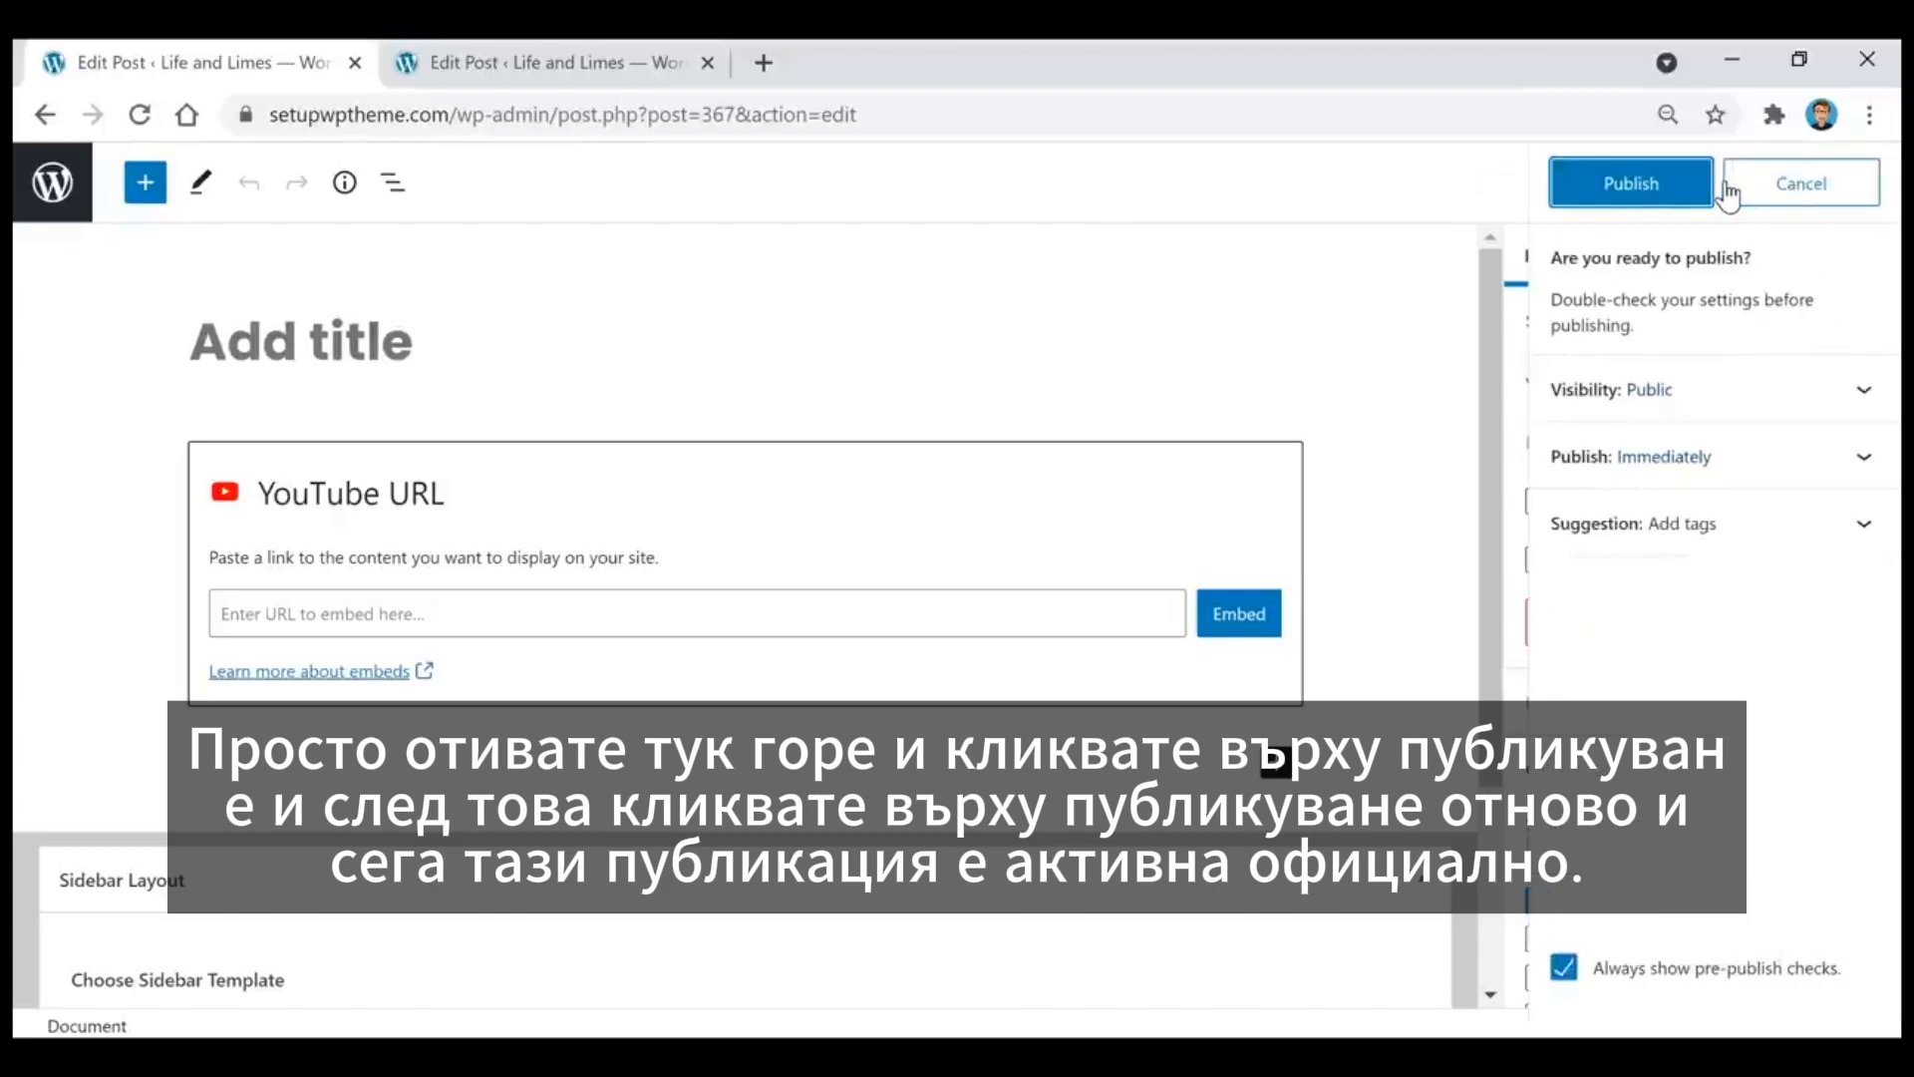
left_click(1647, 184)
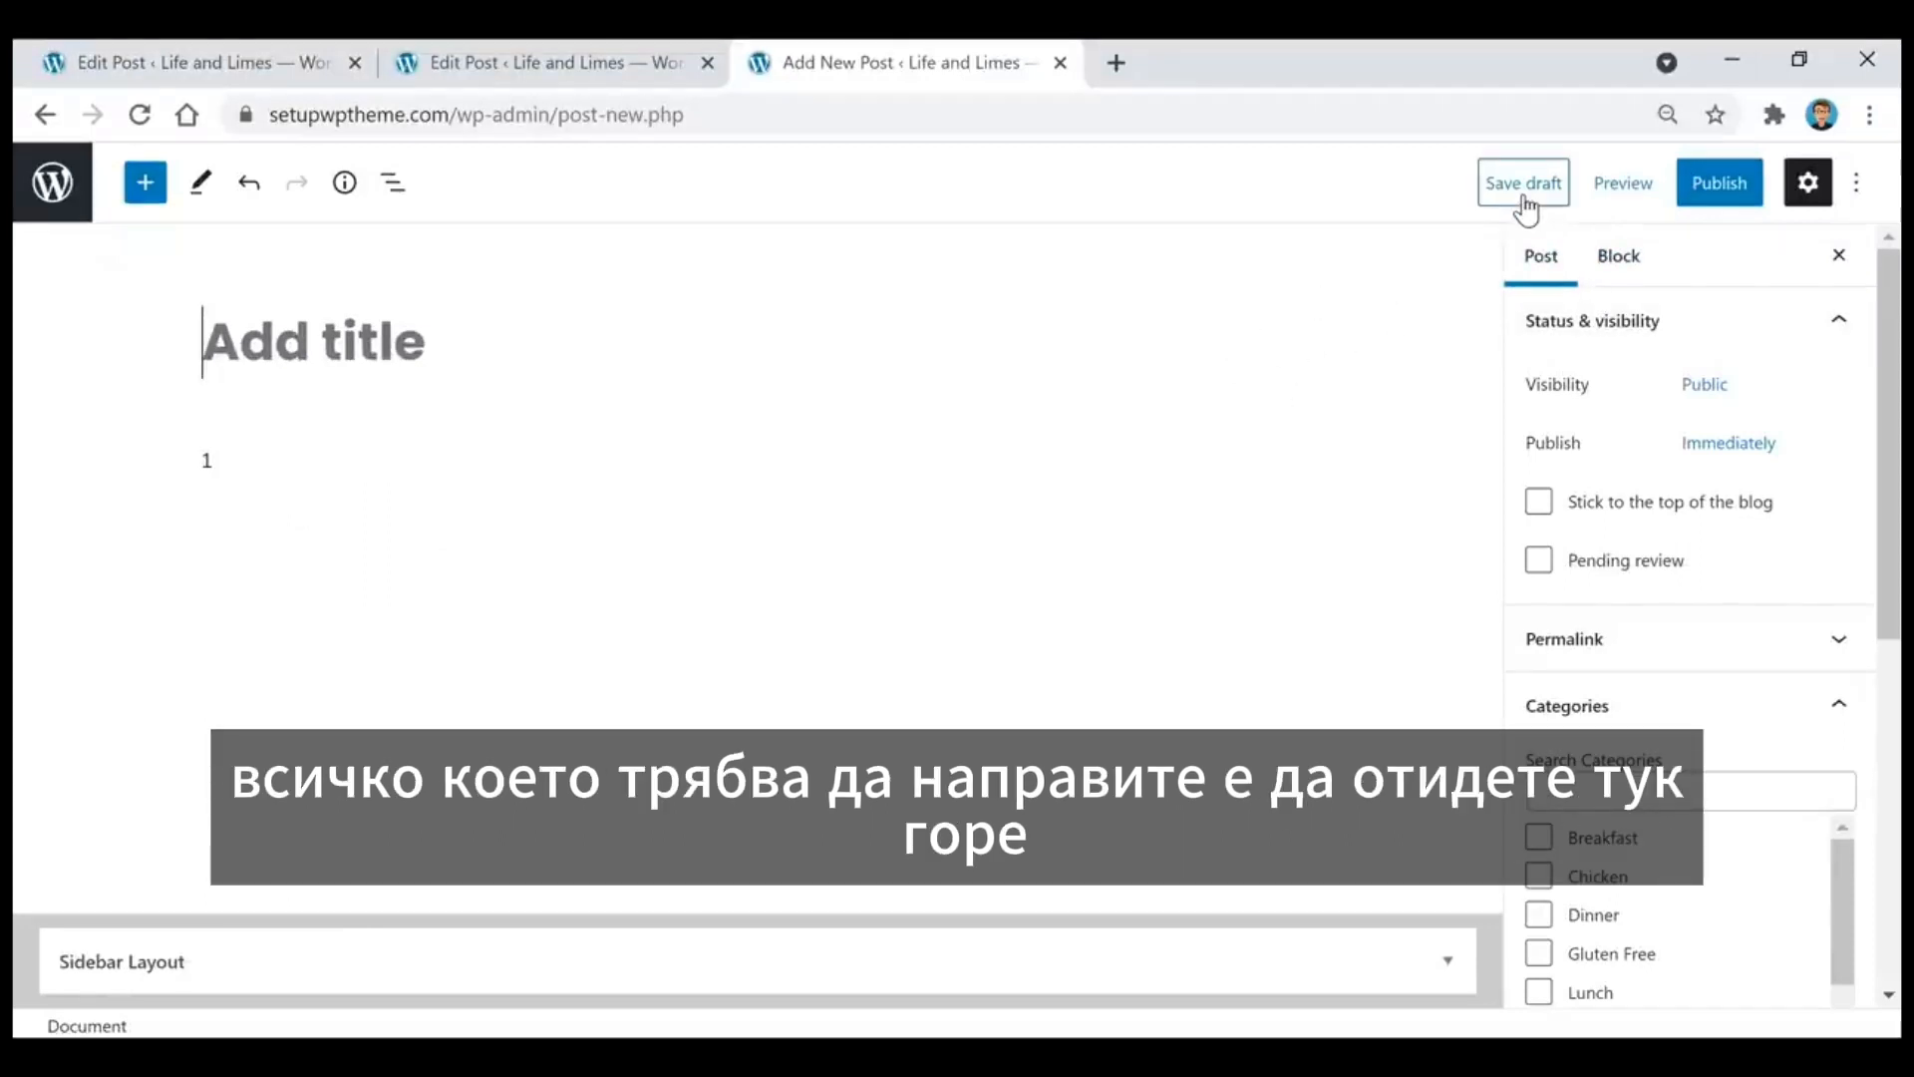
left_click(1523, 184)
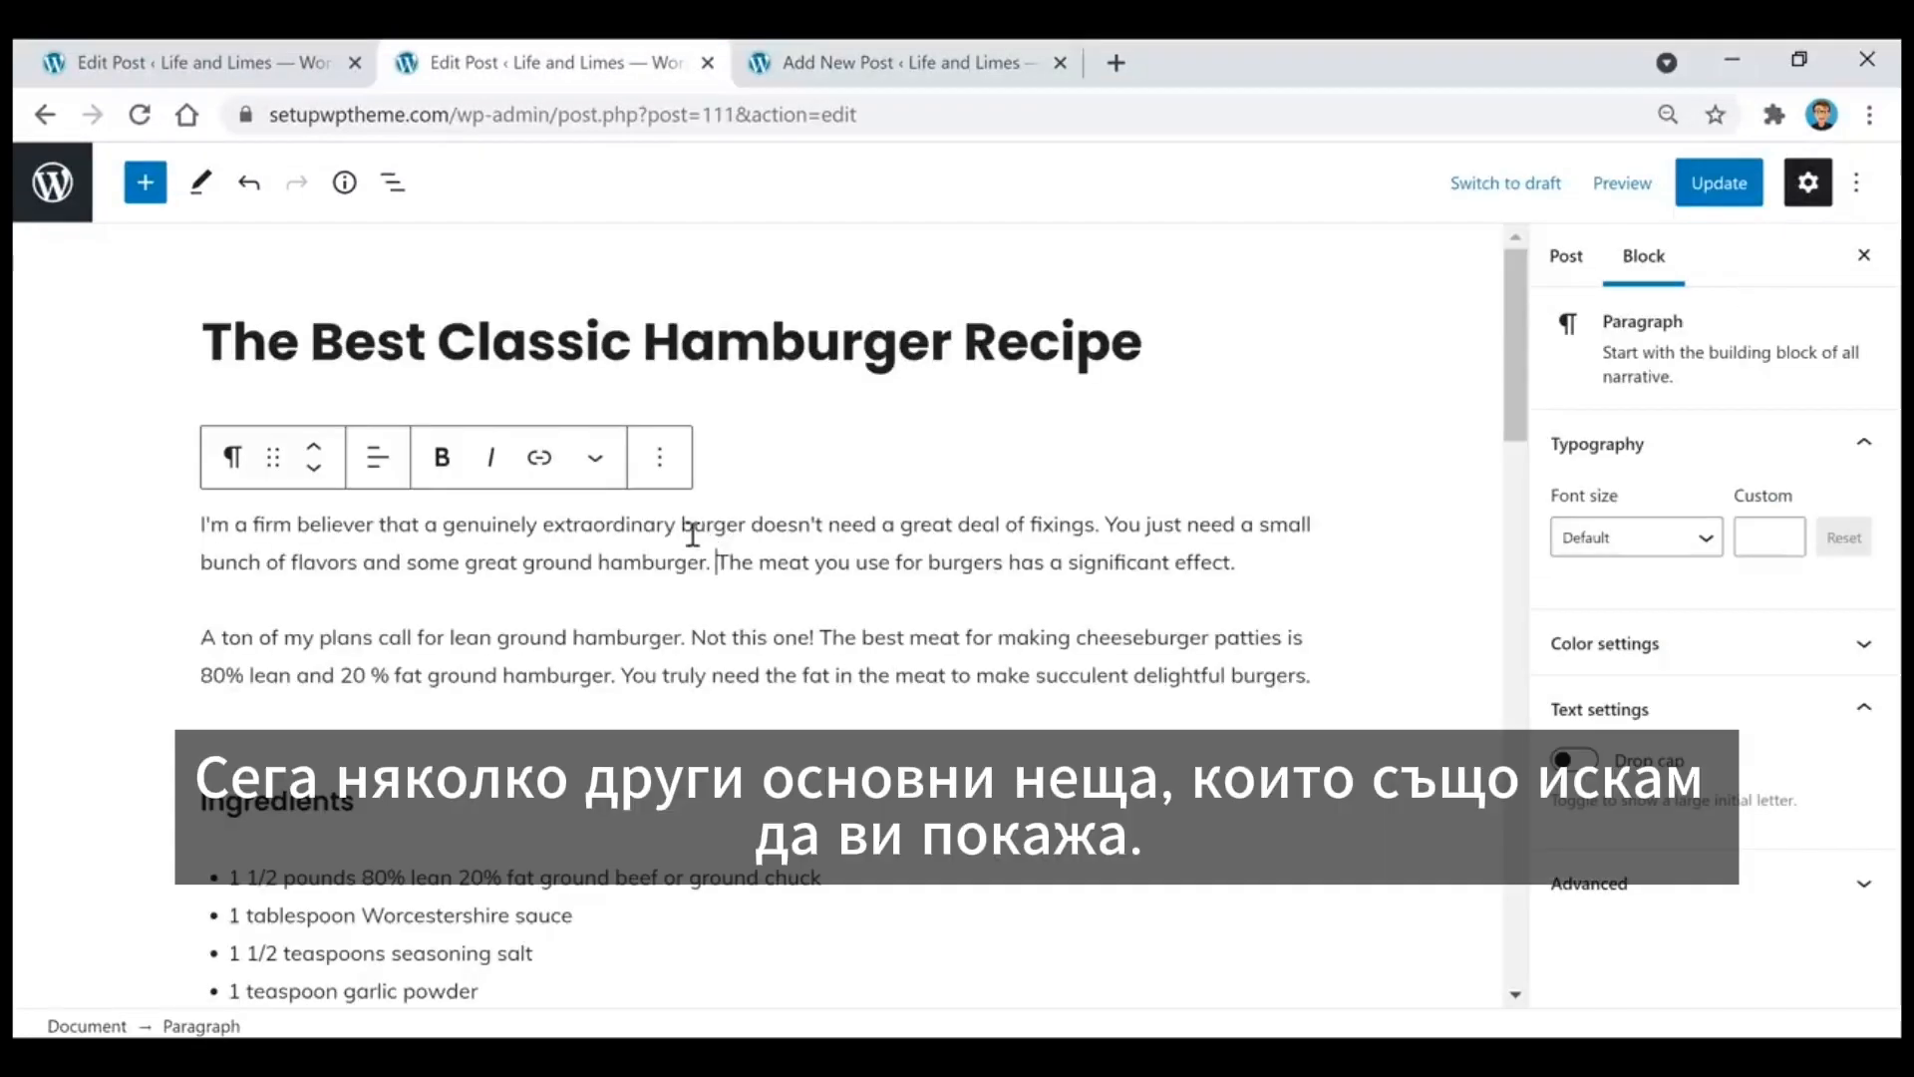
Step: Make the words "I'm a firm" in the hamburger post's first paragraph bold and remove the bold formatting again
left_click_drag(302, 525, 177, 535)
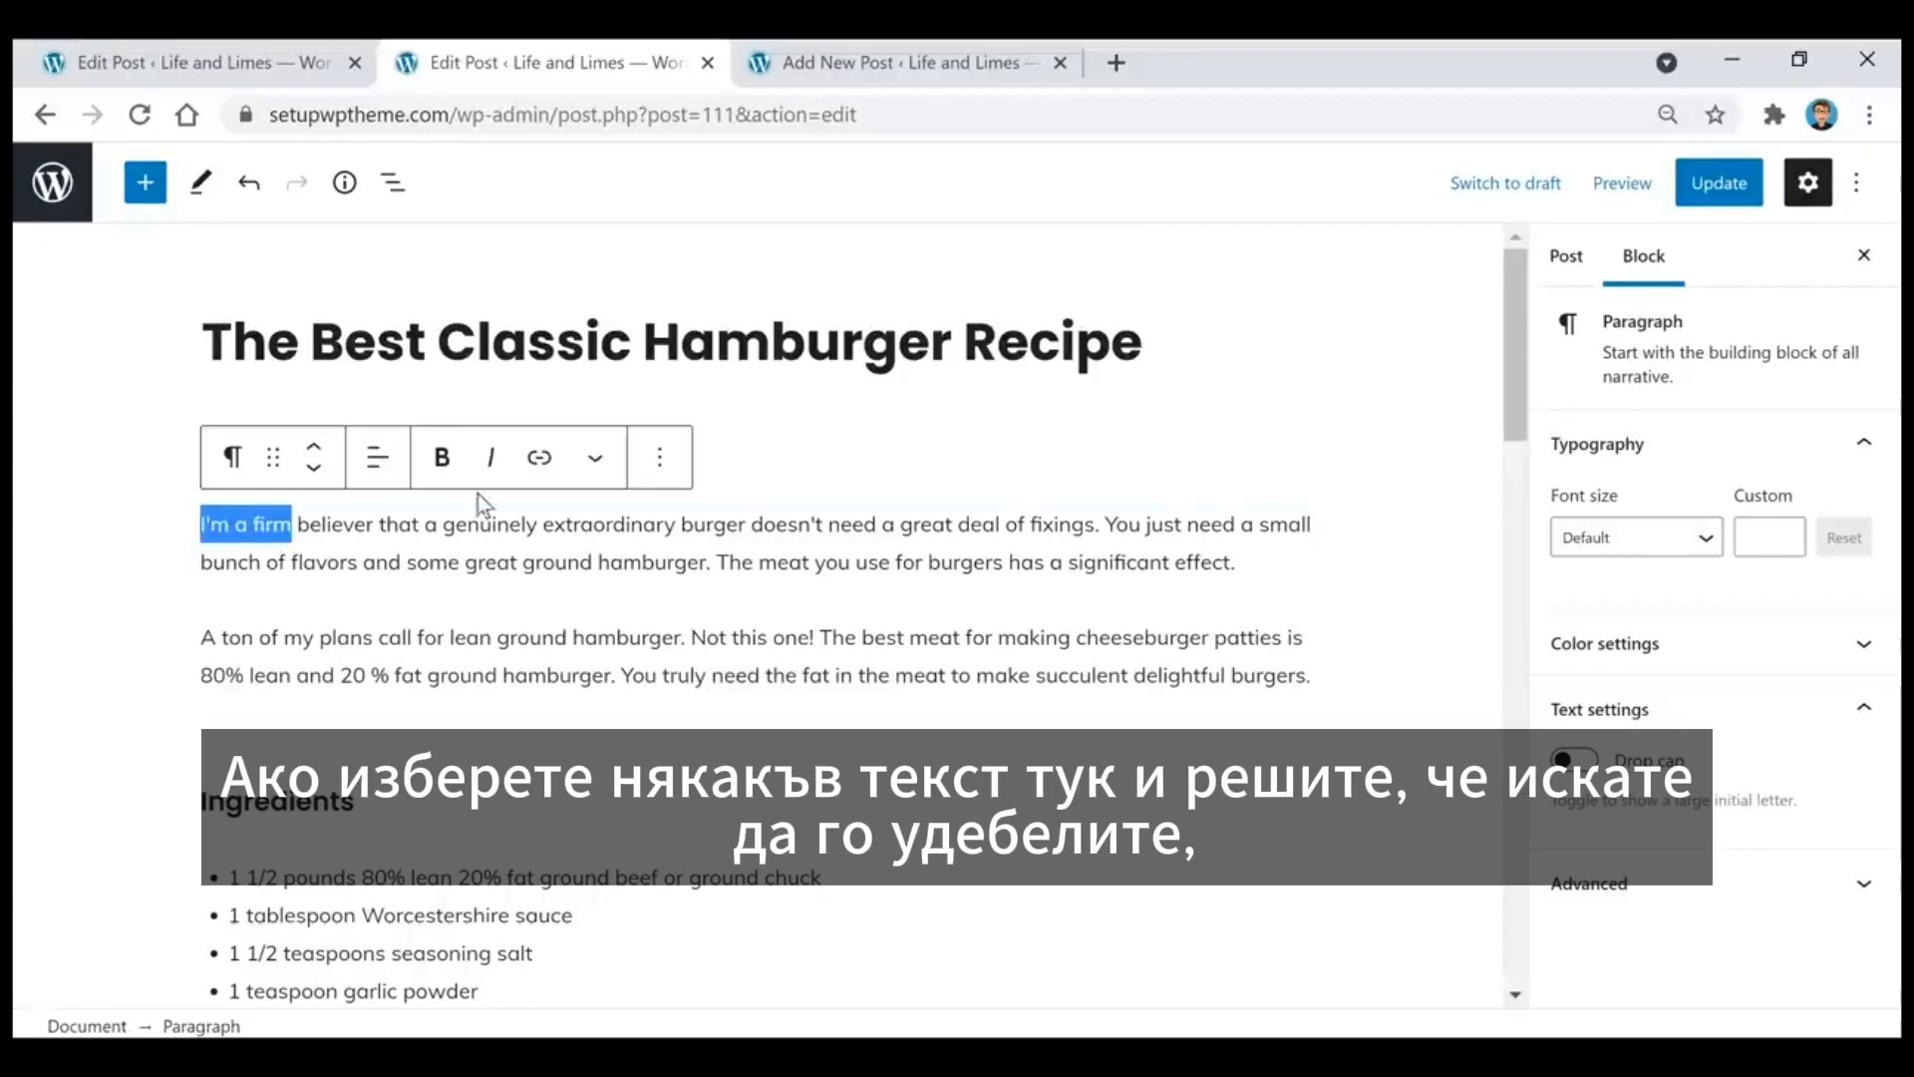
left_click(450, 469)
left_click(446, 461)
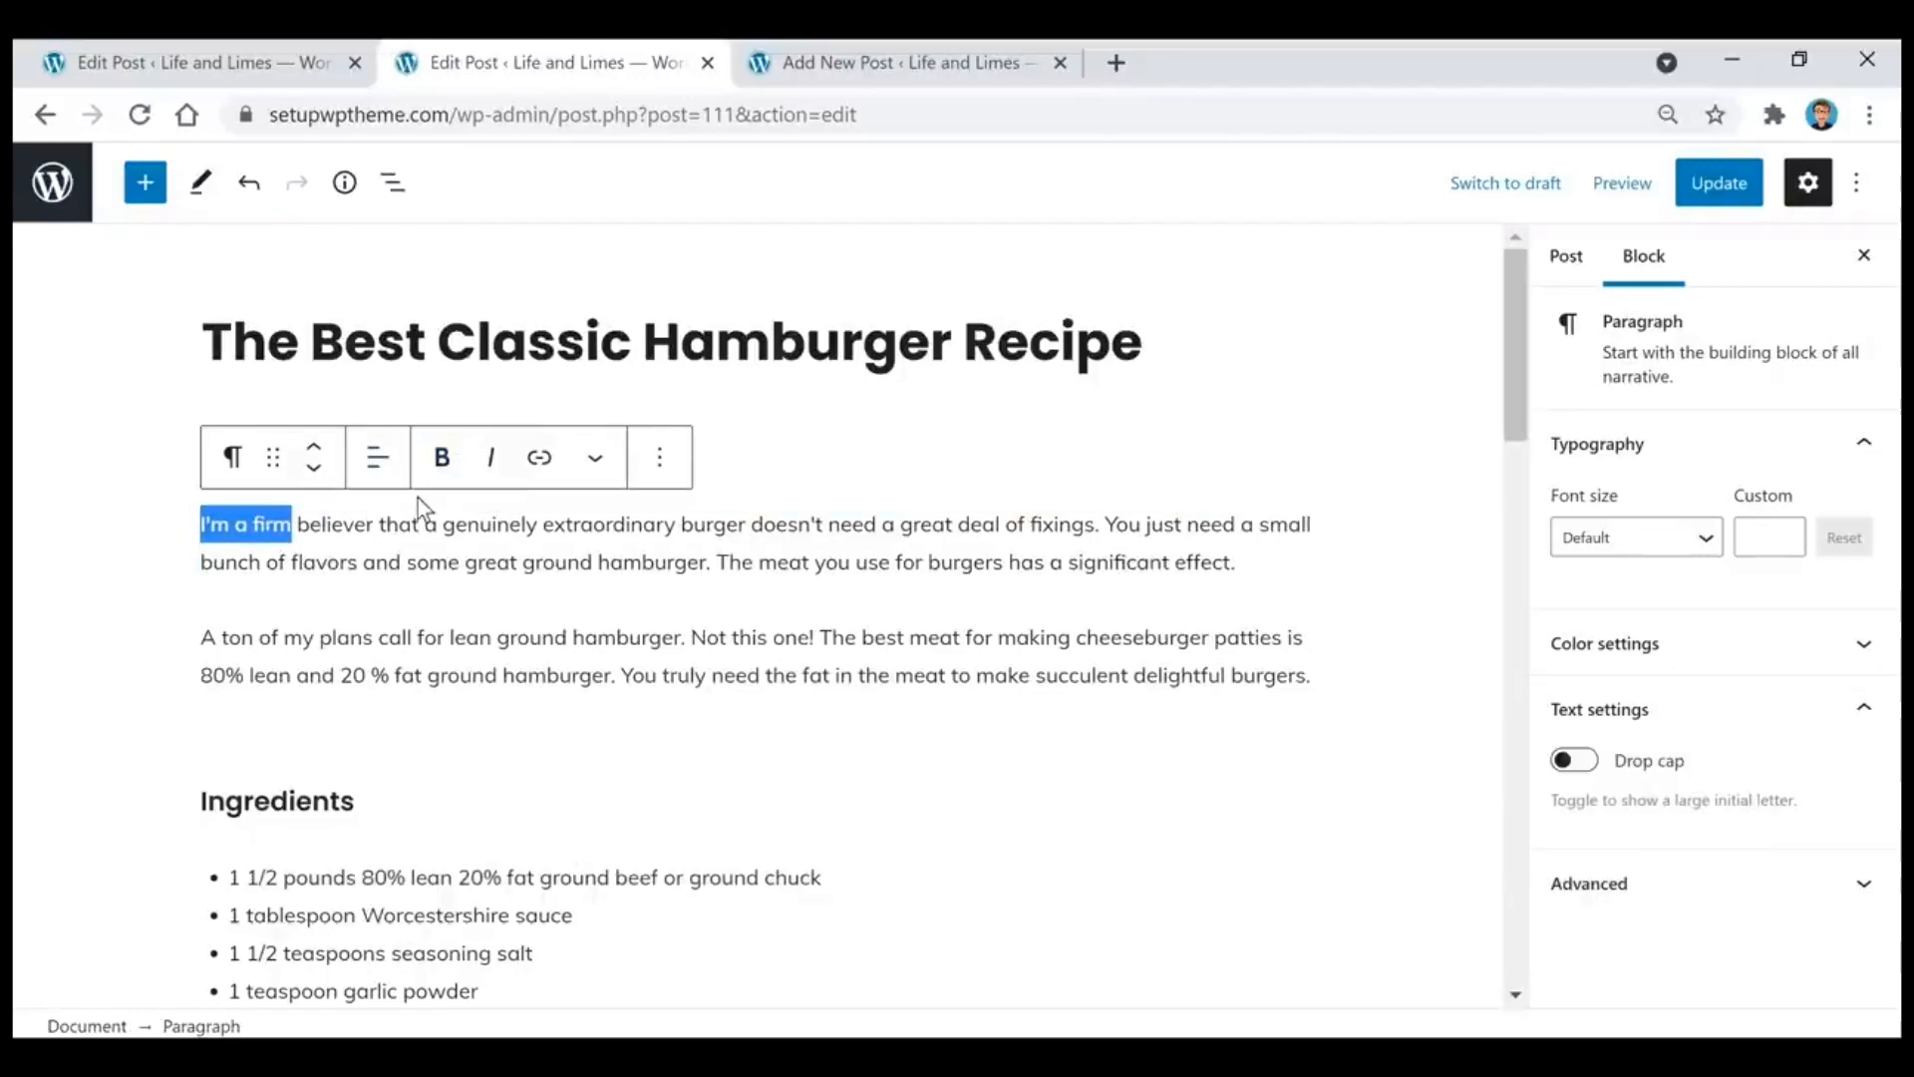
left_click(812, 560)
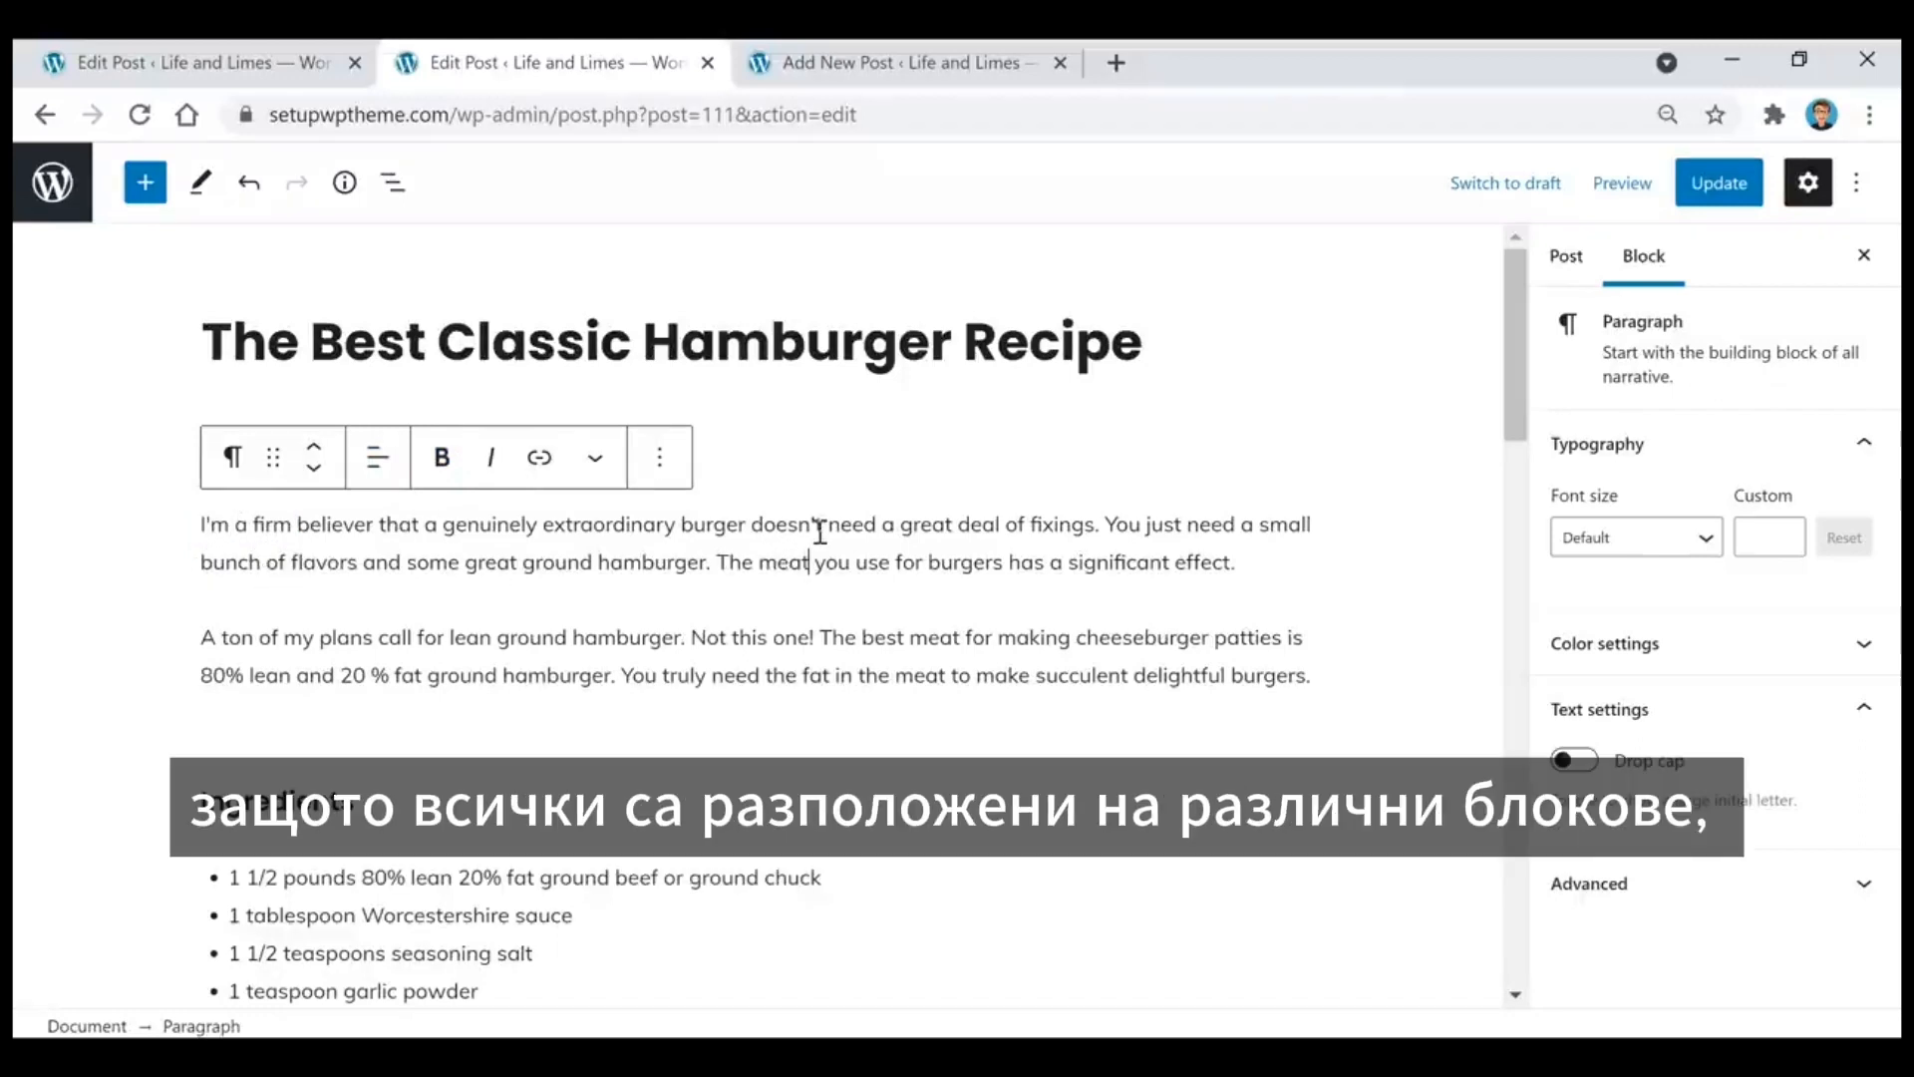
Step: Move the opening paragraph of the hamburger post below the second paragraph and back up again
mouse_move(763, 770)
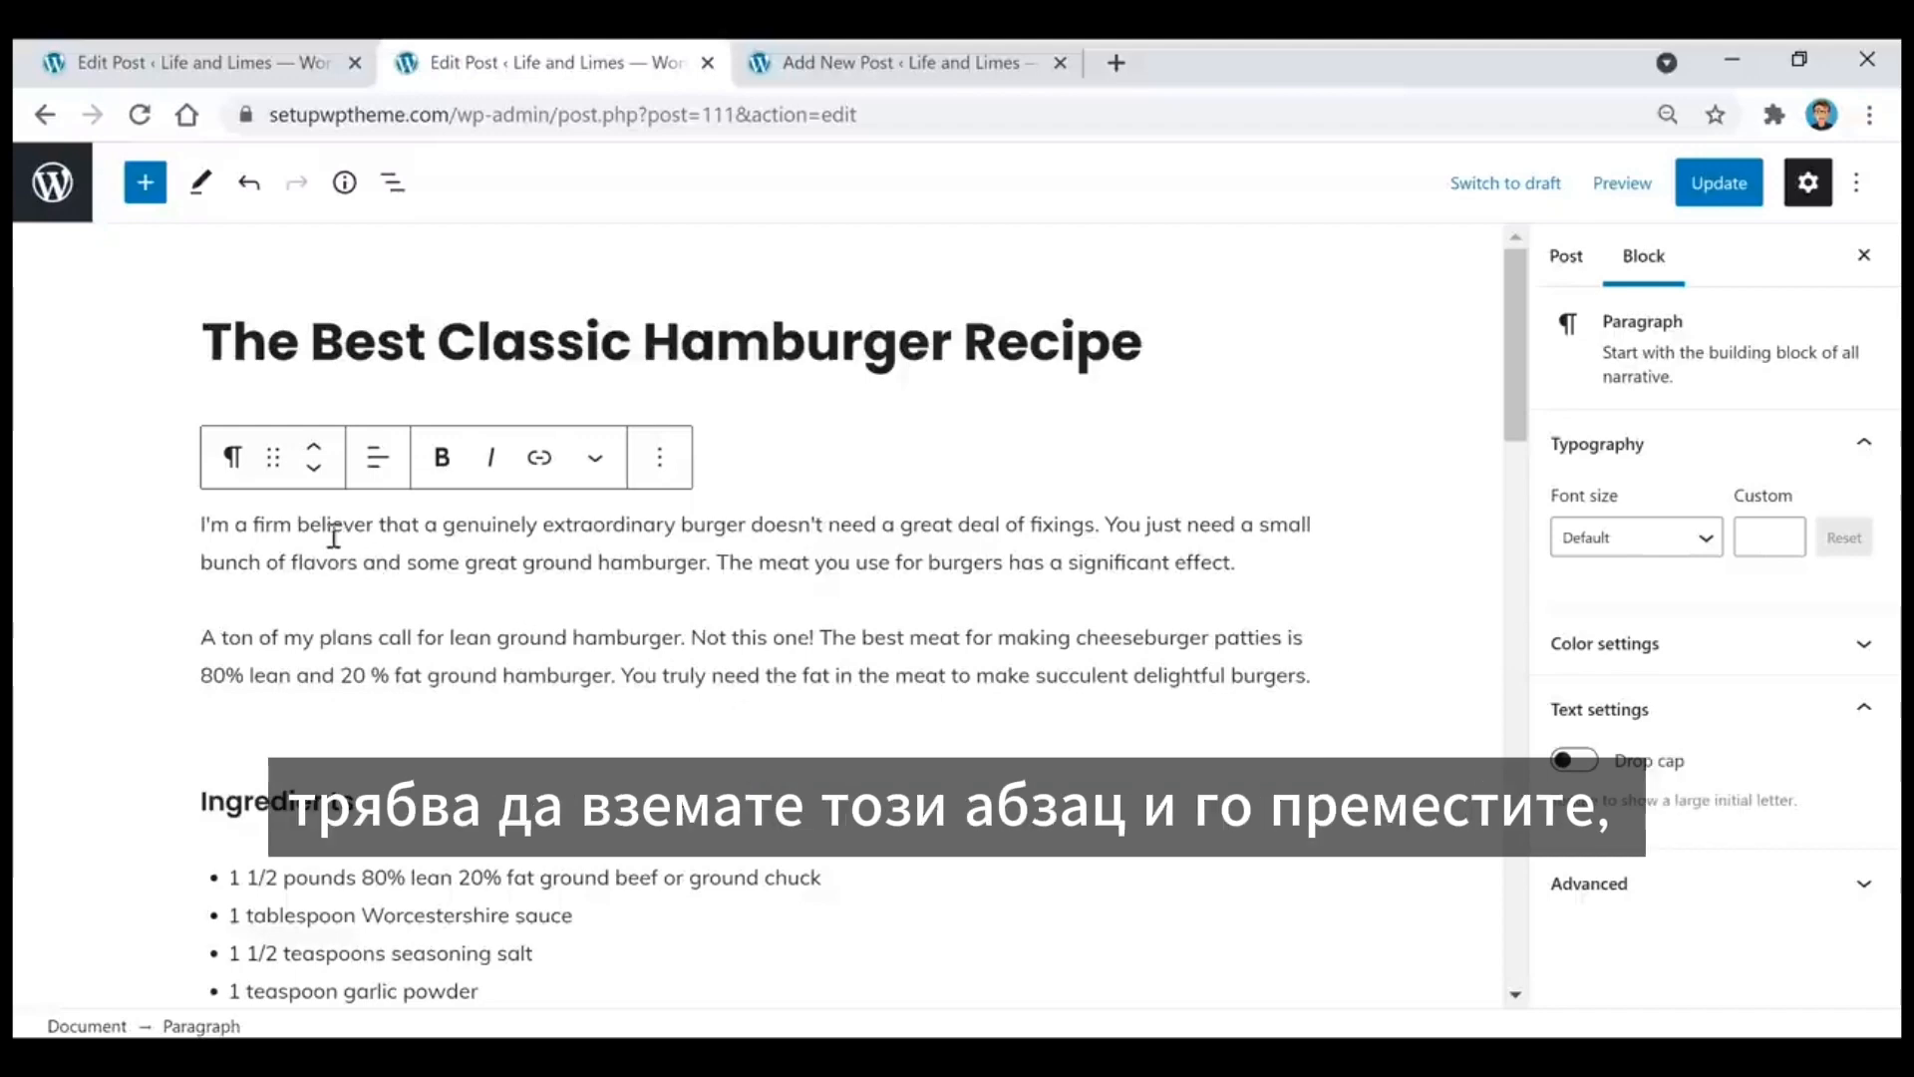
left_click(315, 476)
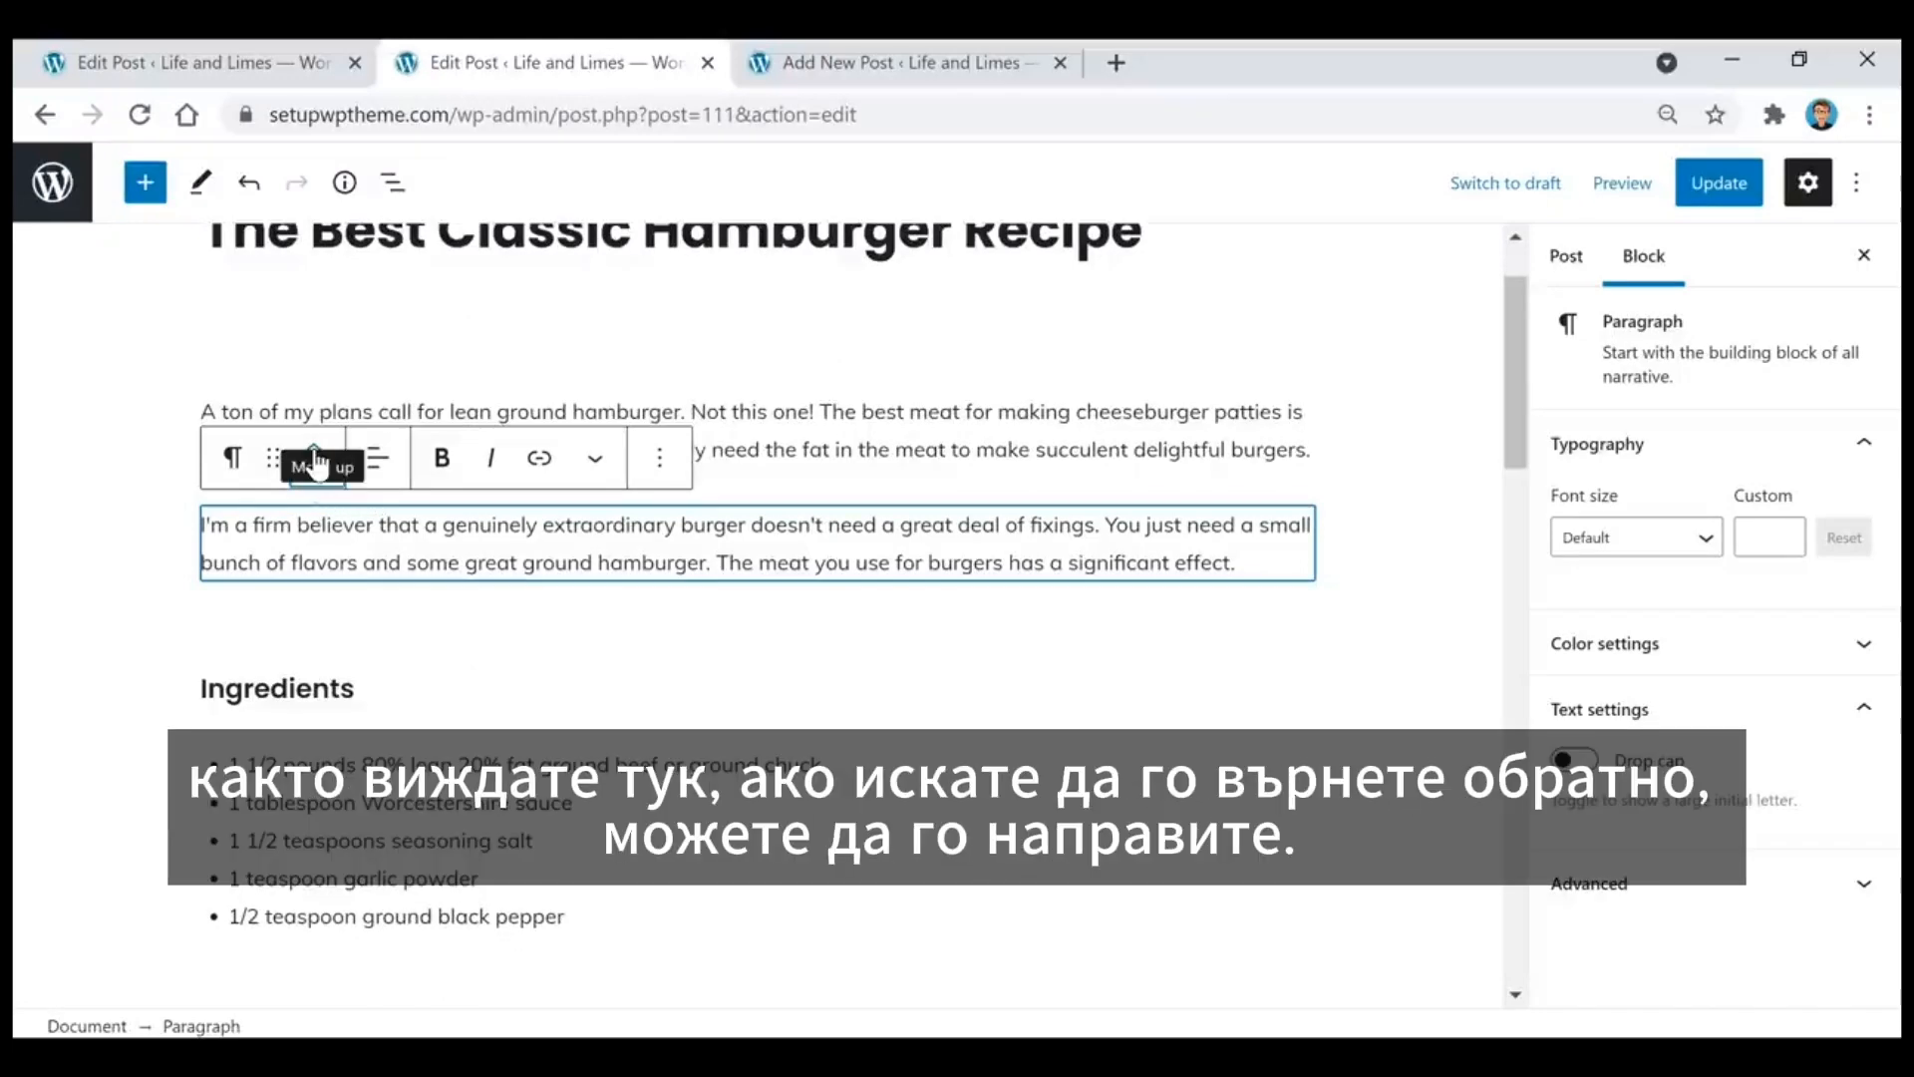
left_click(315, 460)
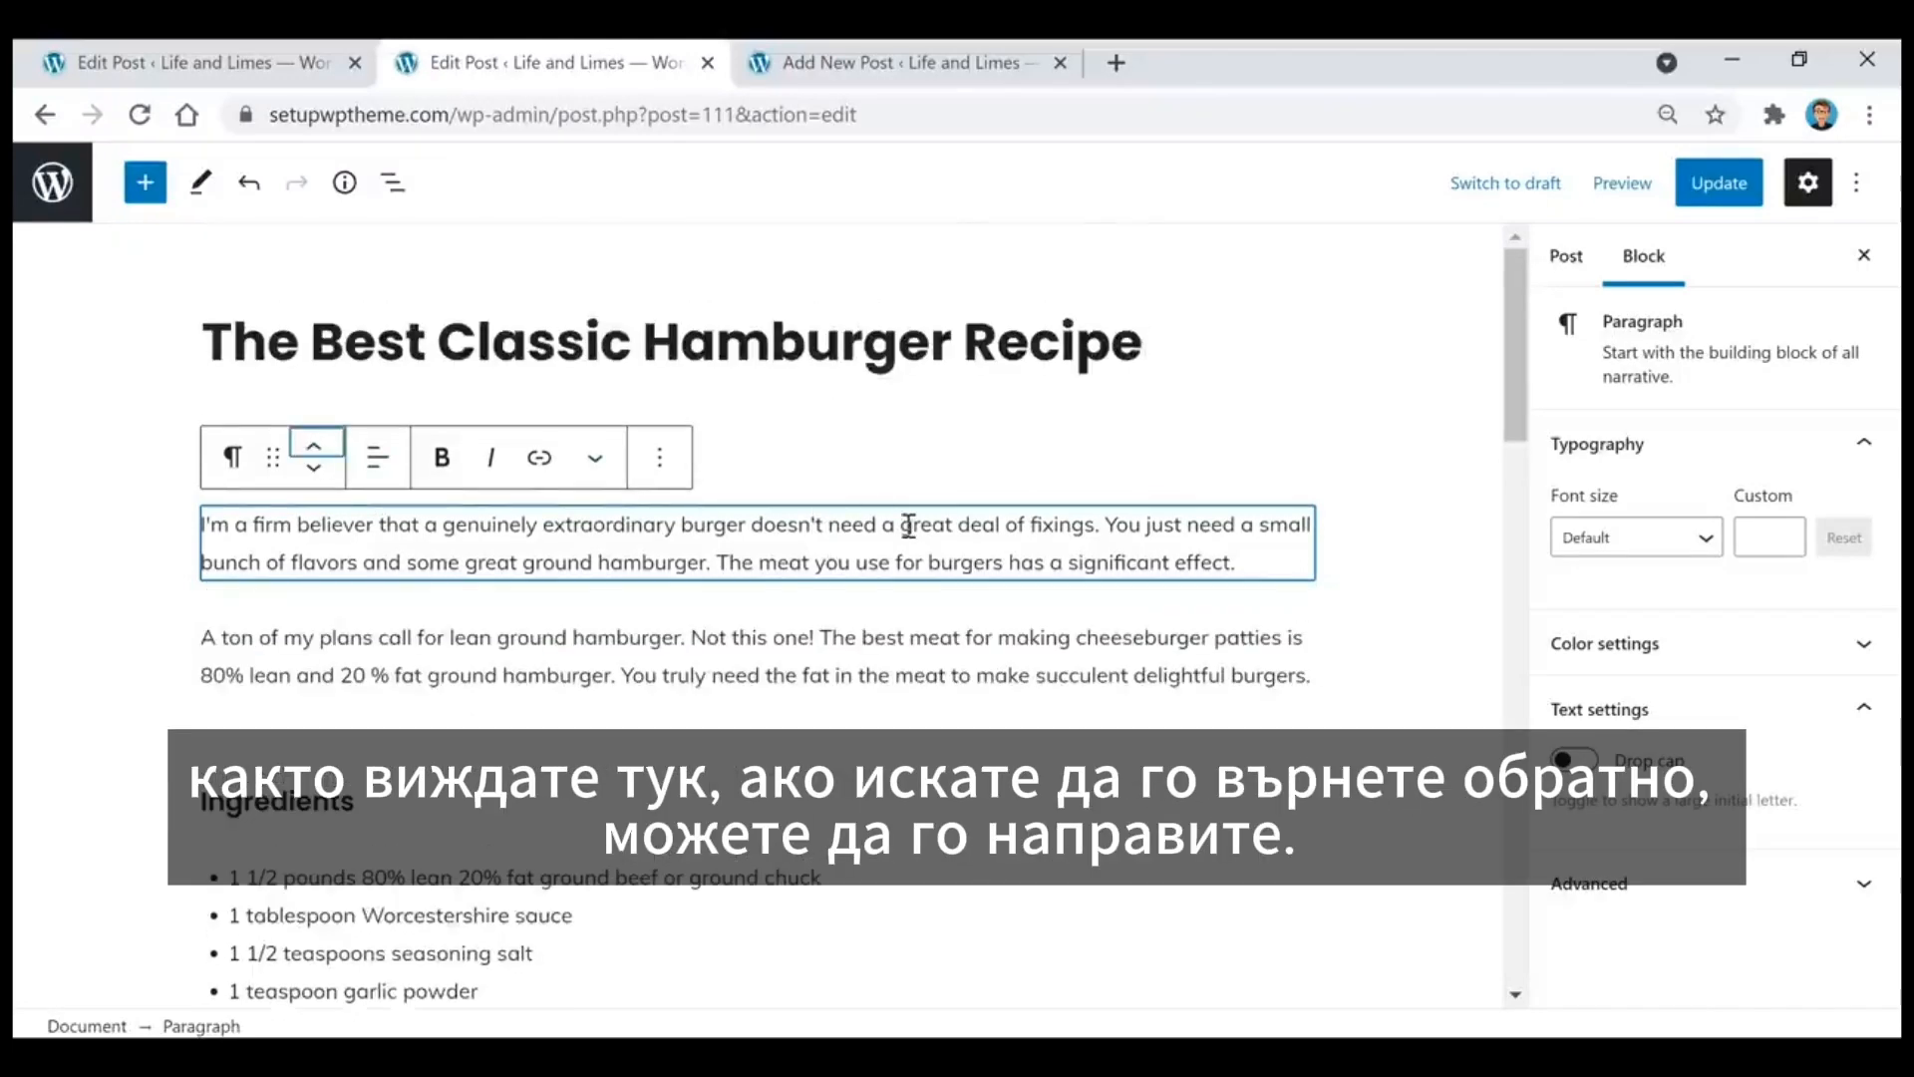
Step: Link the word "burger" in the opening paragraph to google.com
left_click(738, 525)
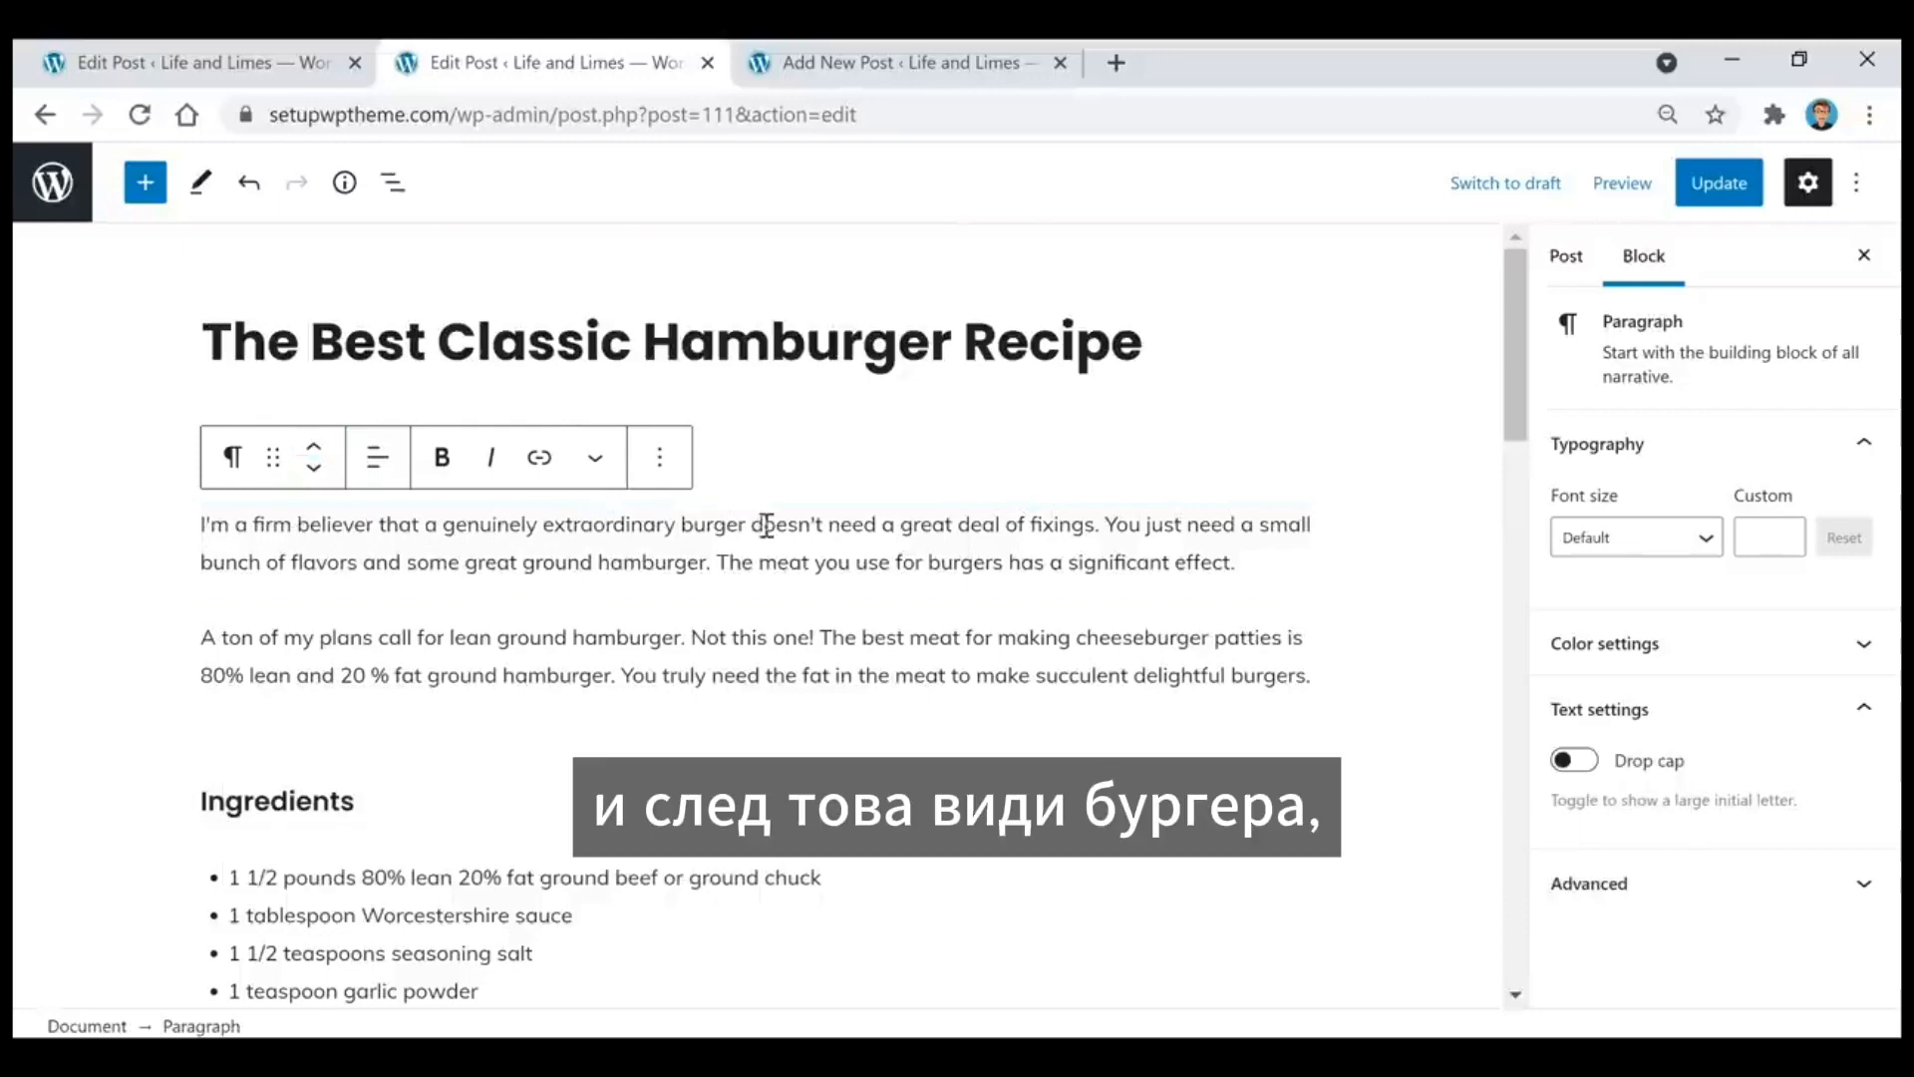
left_click_drag(739, 523, 679, 516)
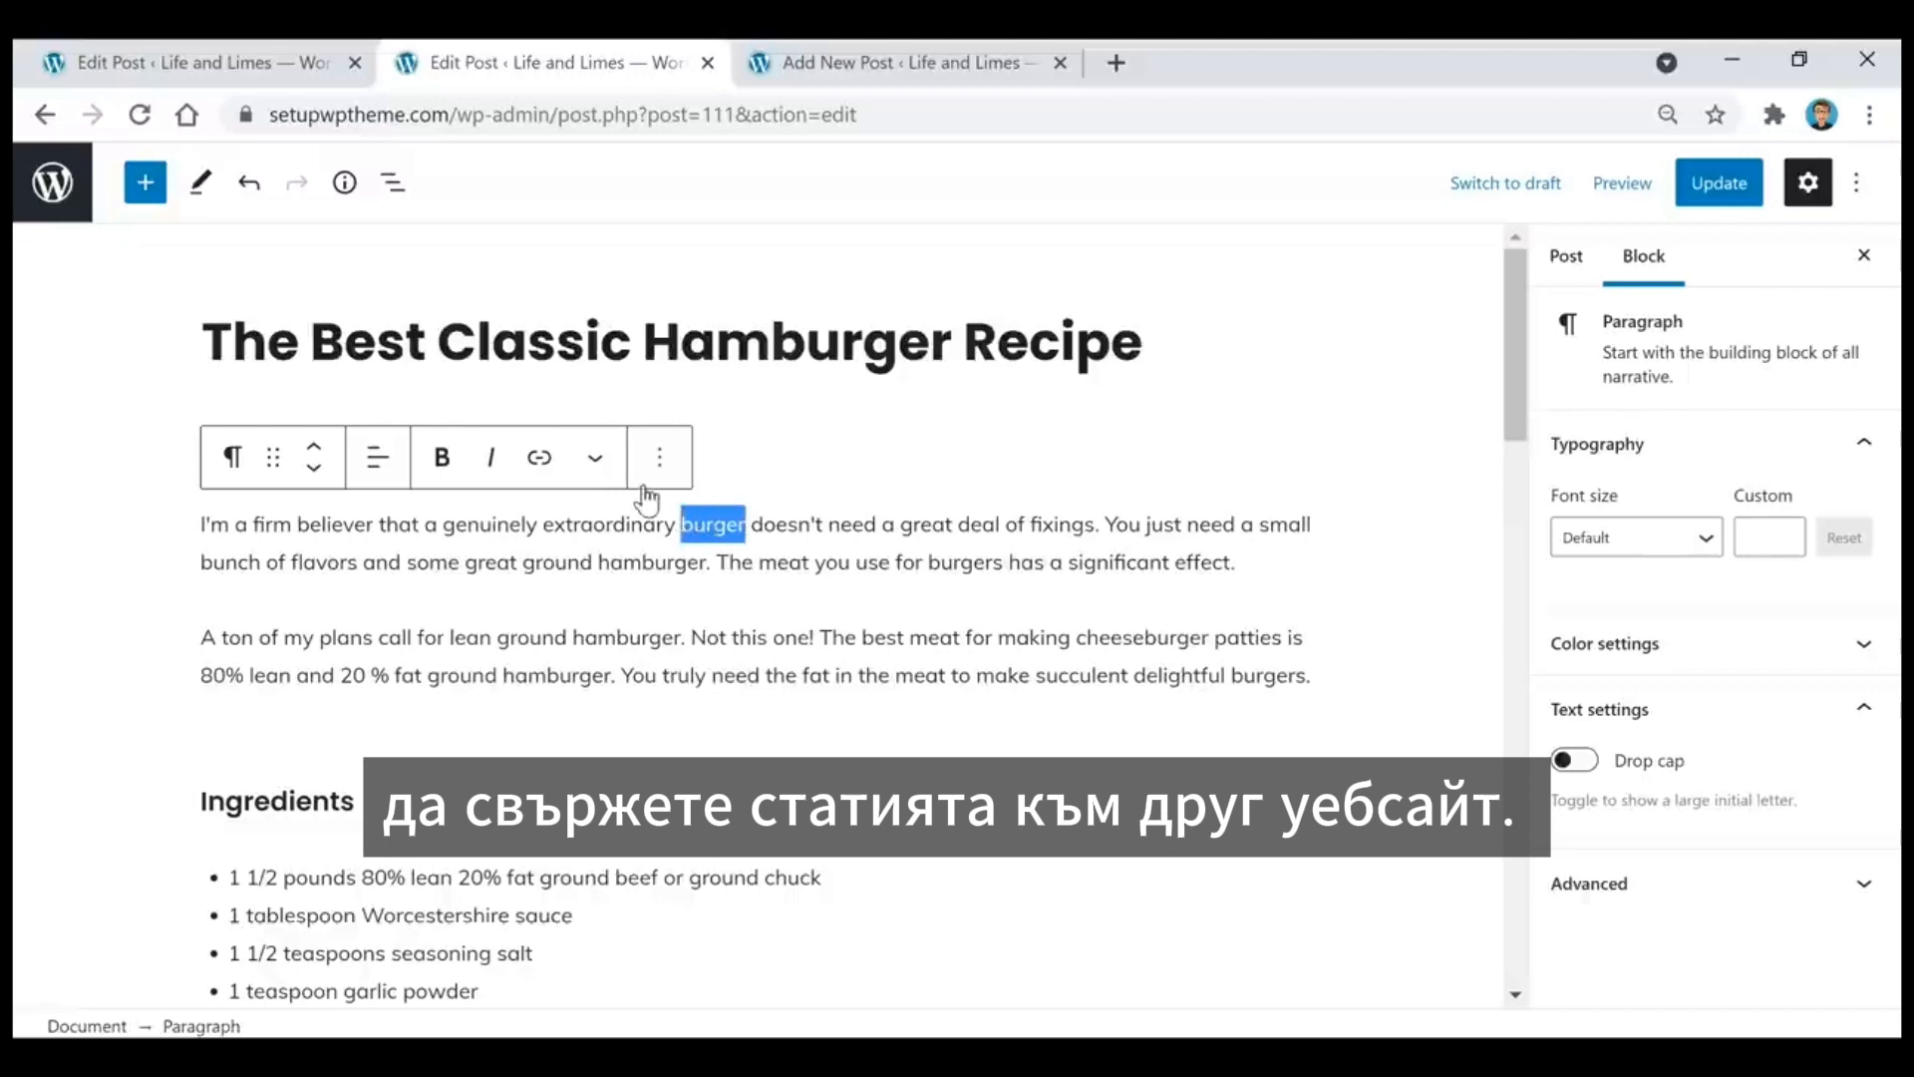
left_click(544, 465)
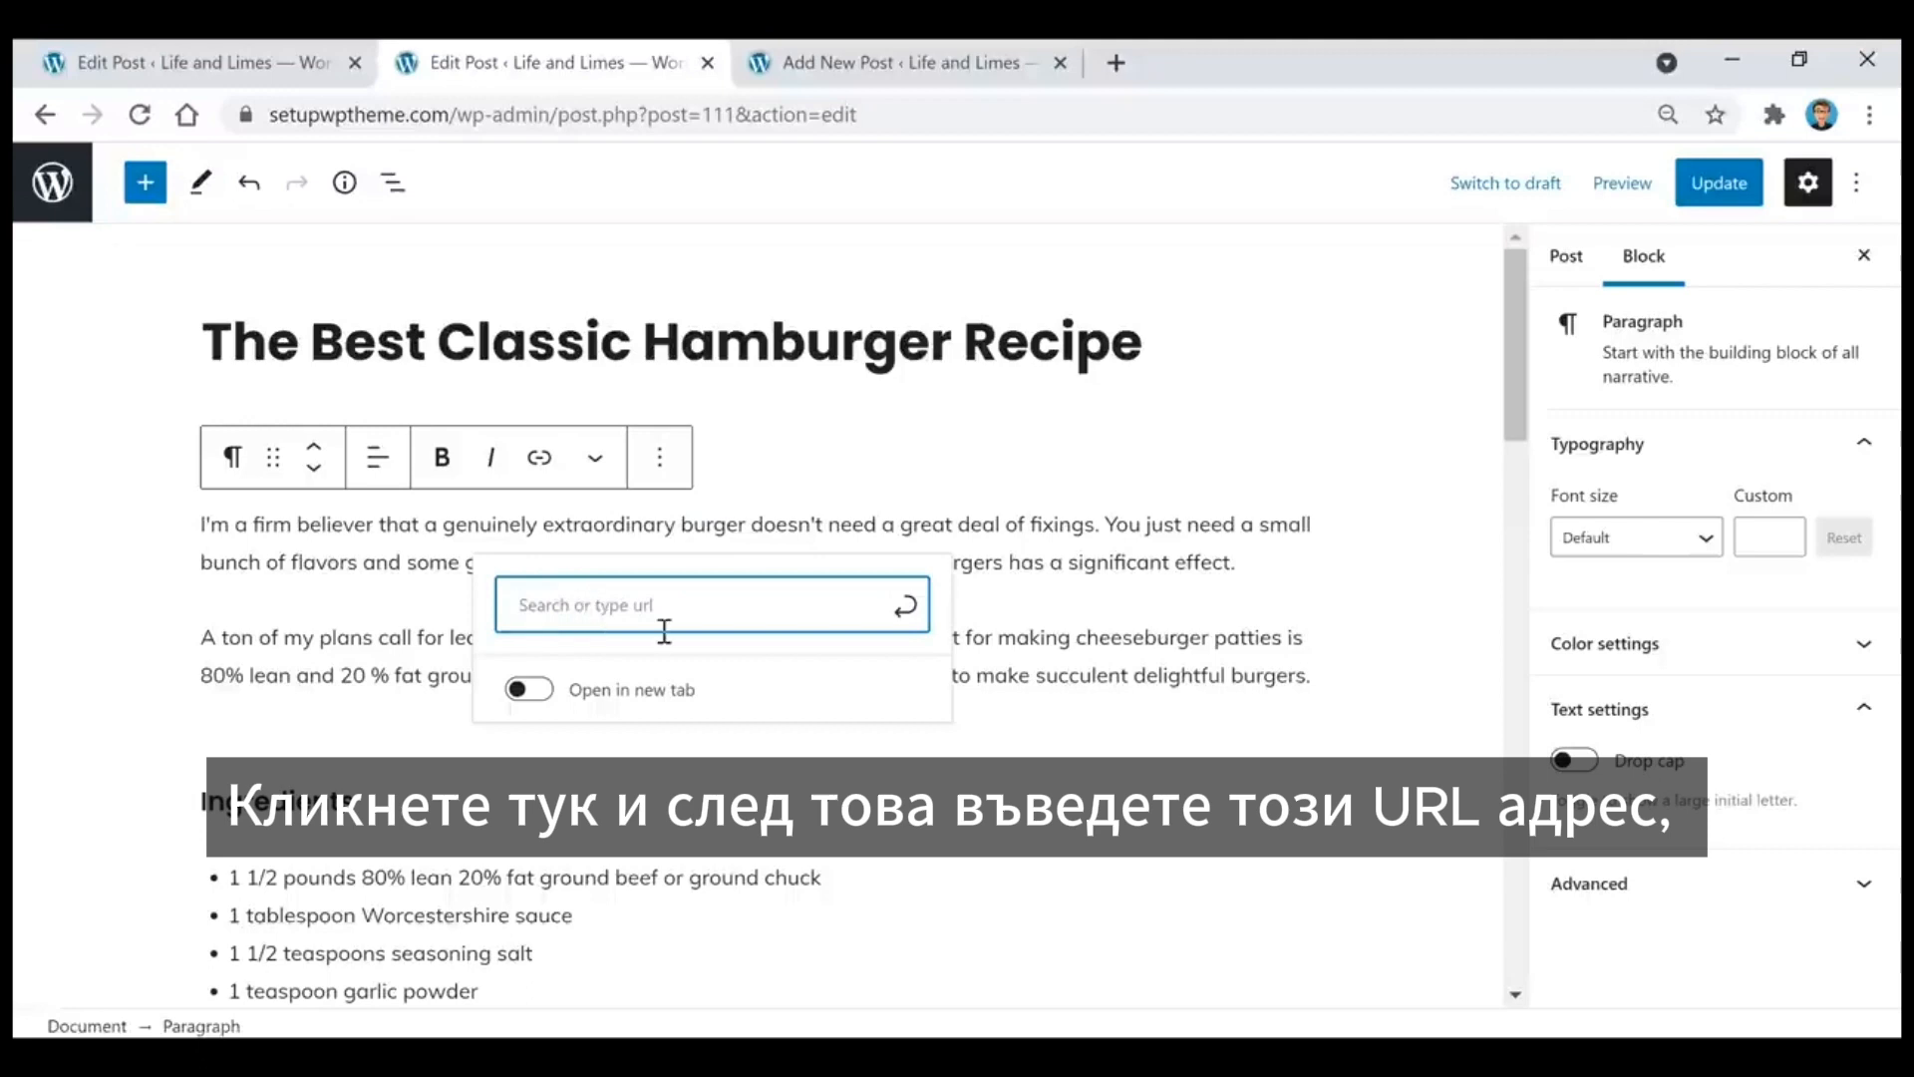
type("google.com")
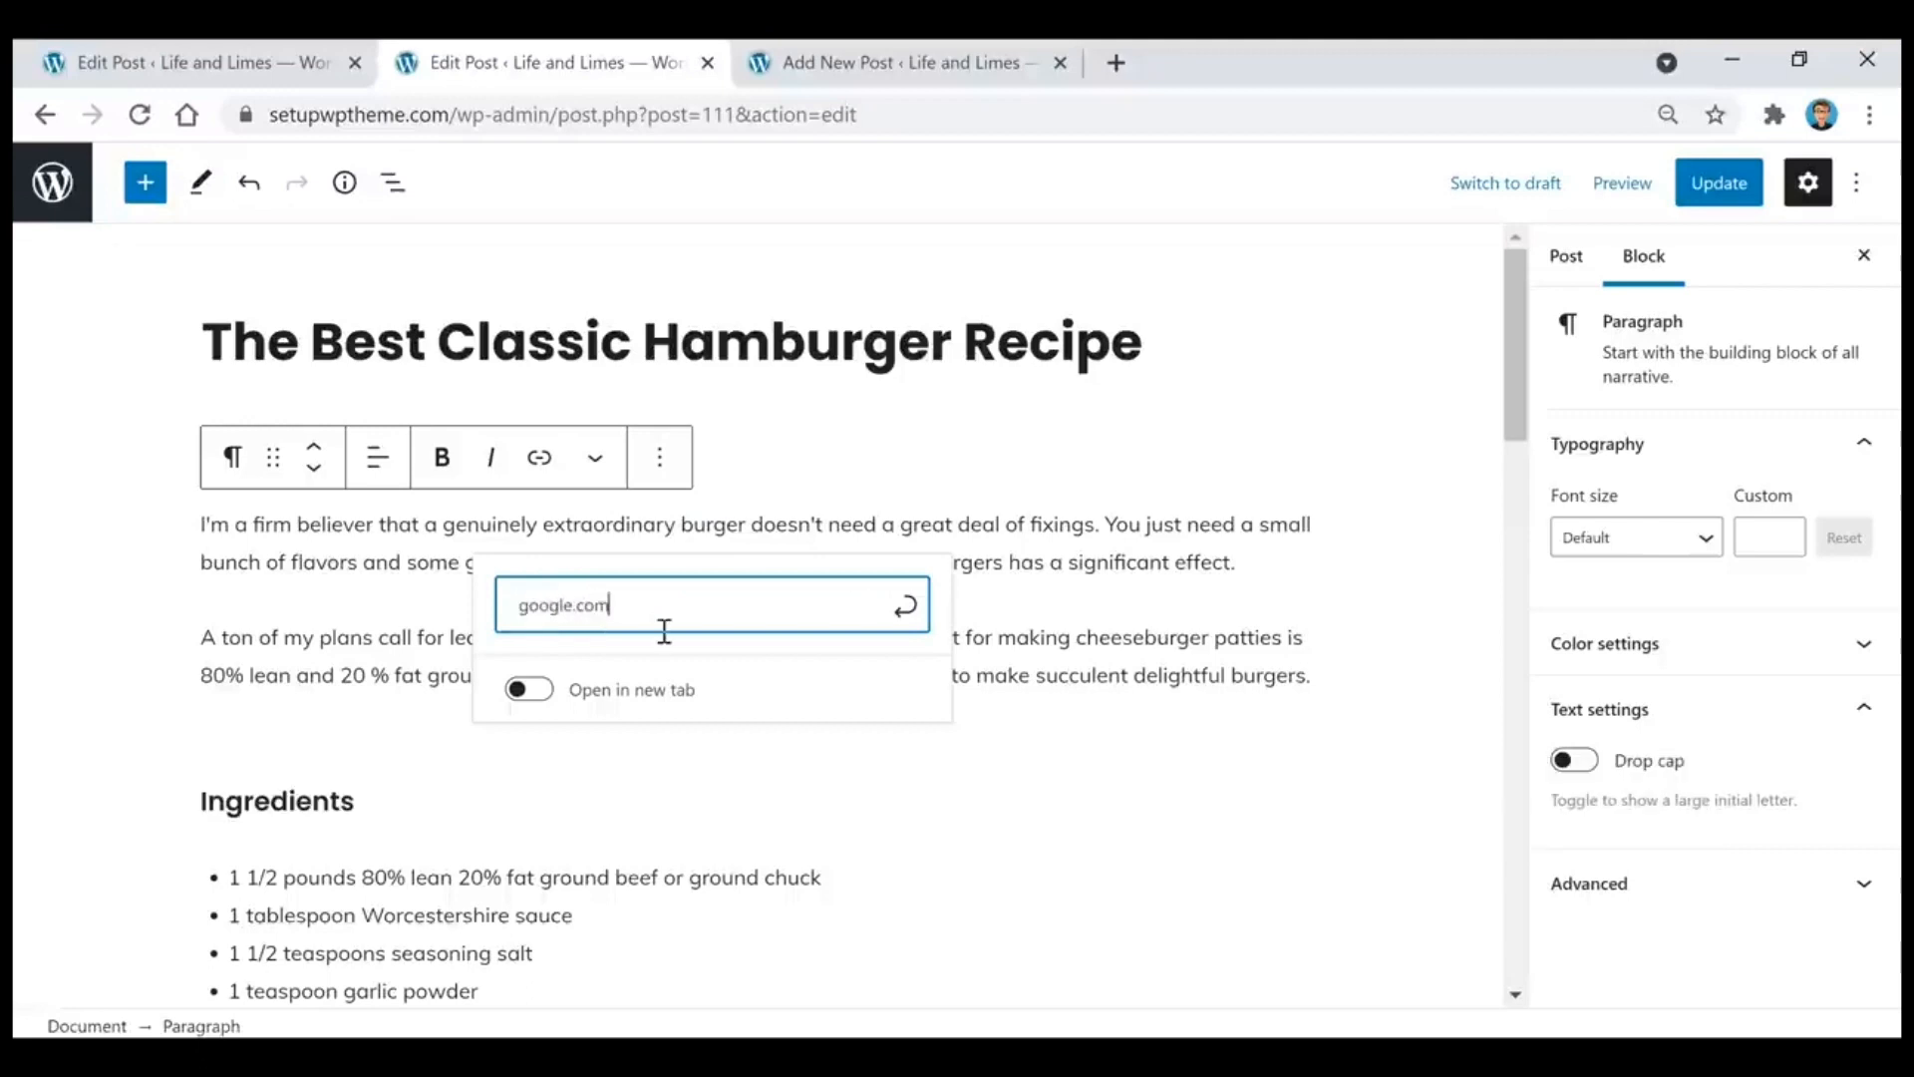
key("Return")
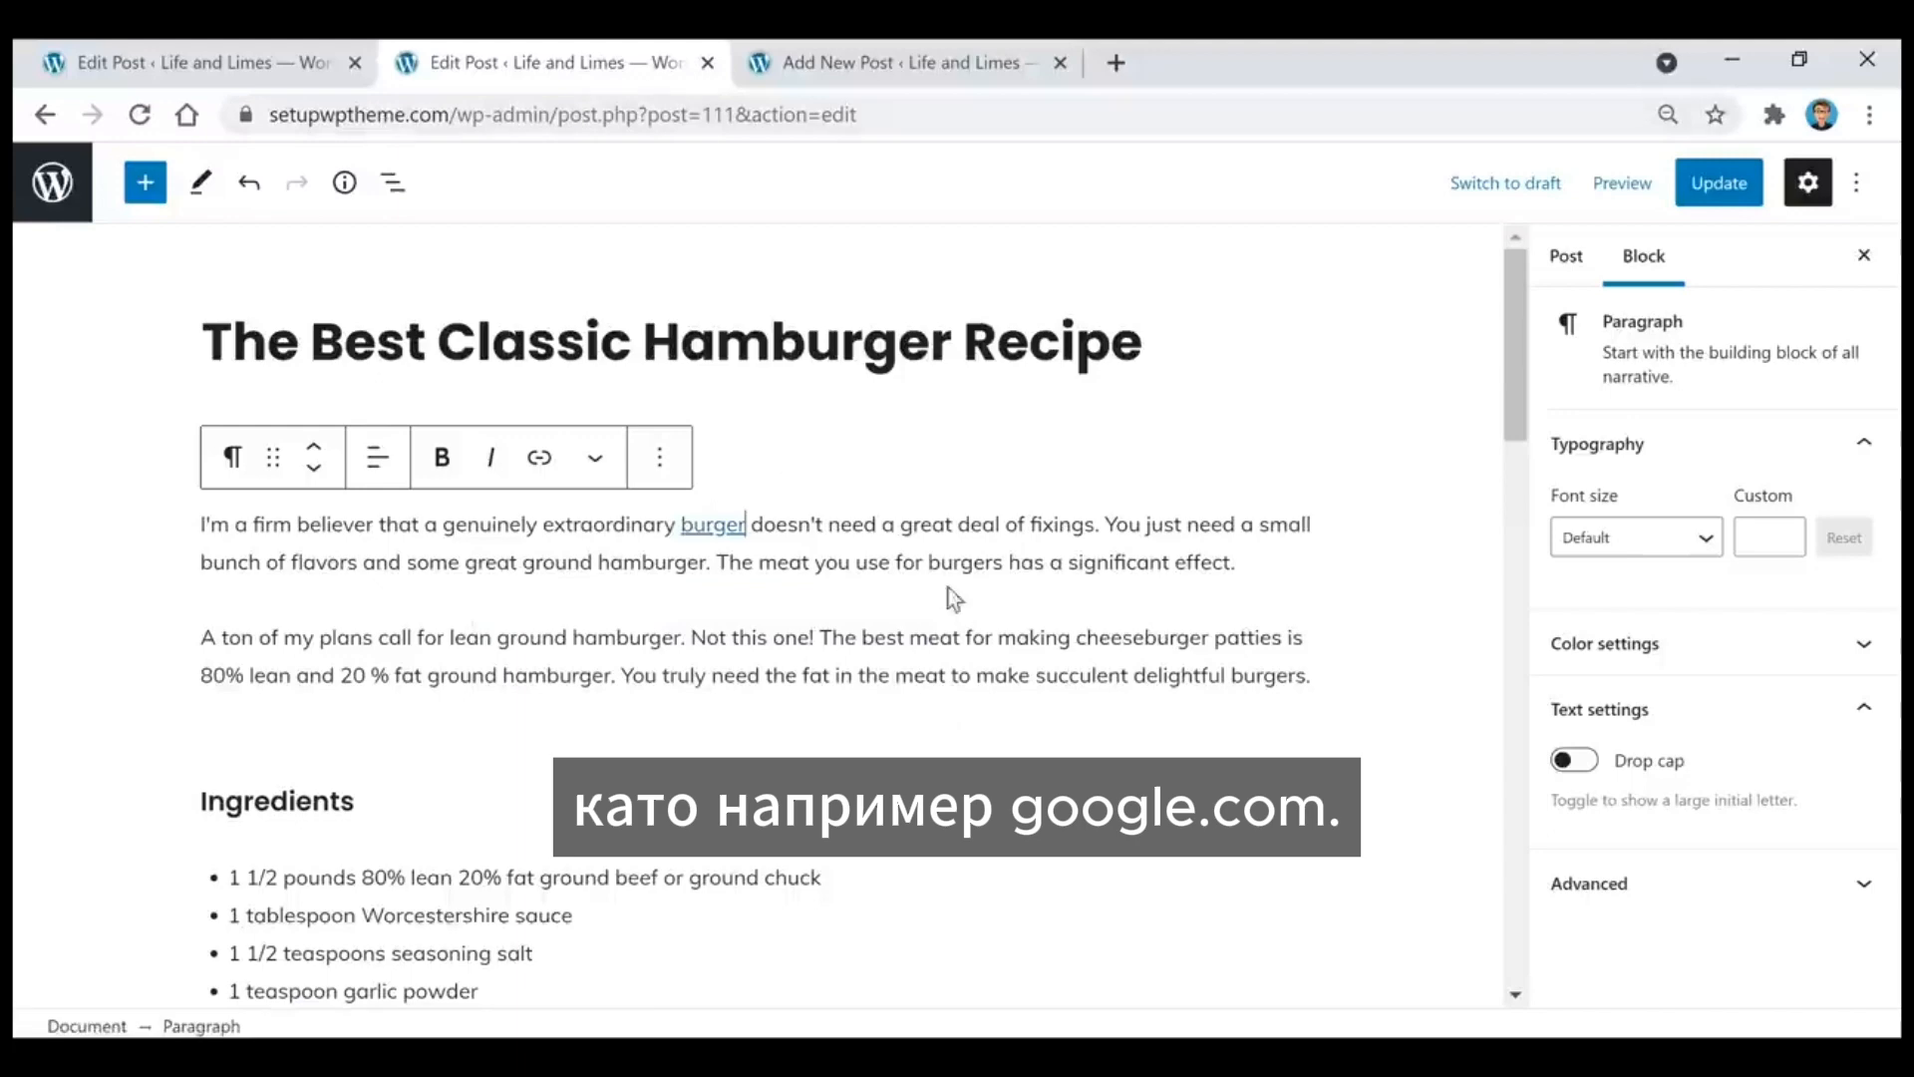
Step: Remove the google.com link from the word "burger" in the opening paragraph
left_click(940, 563)
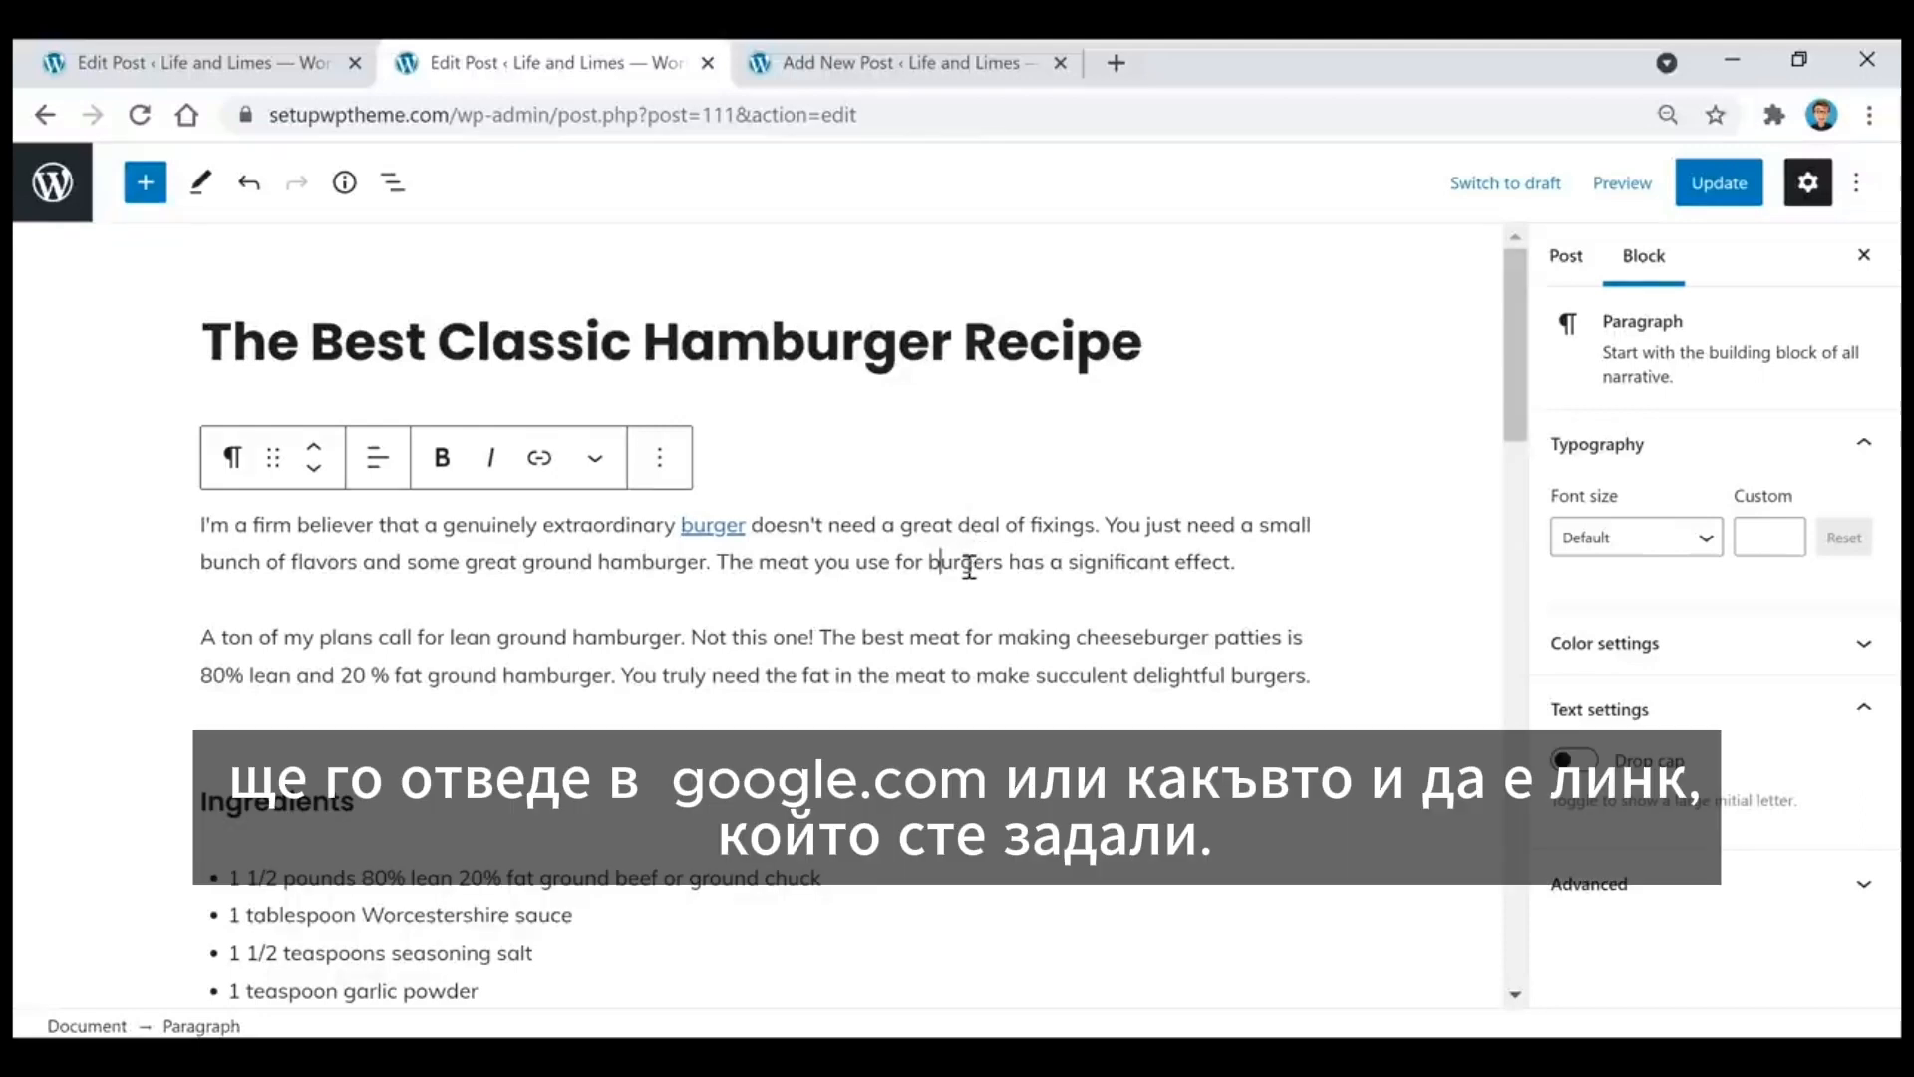
left_click(705, 526)
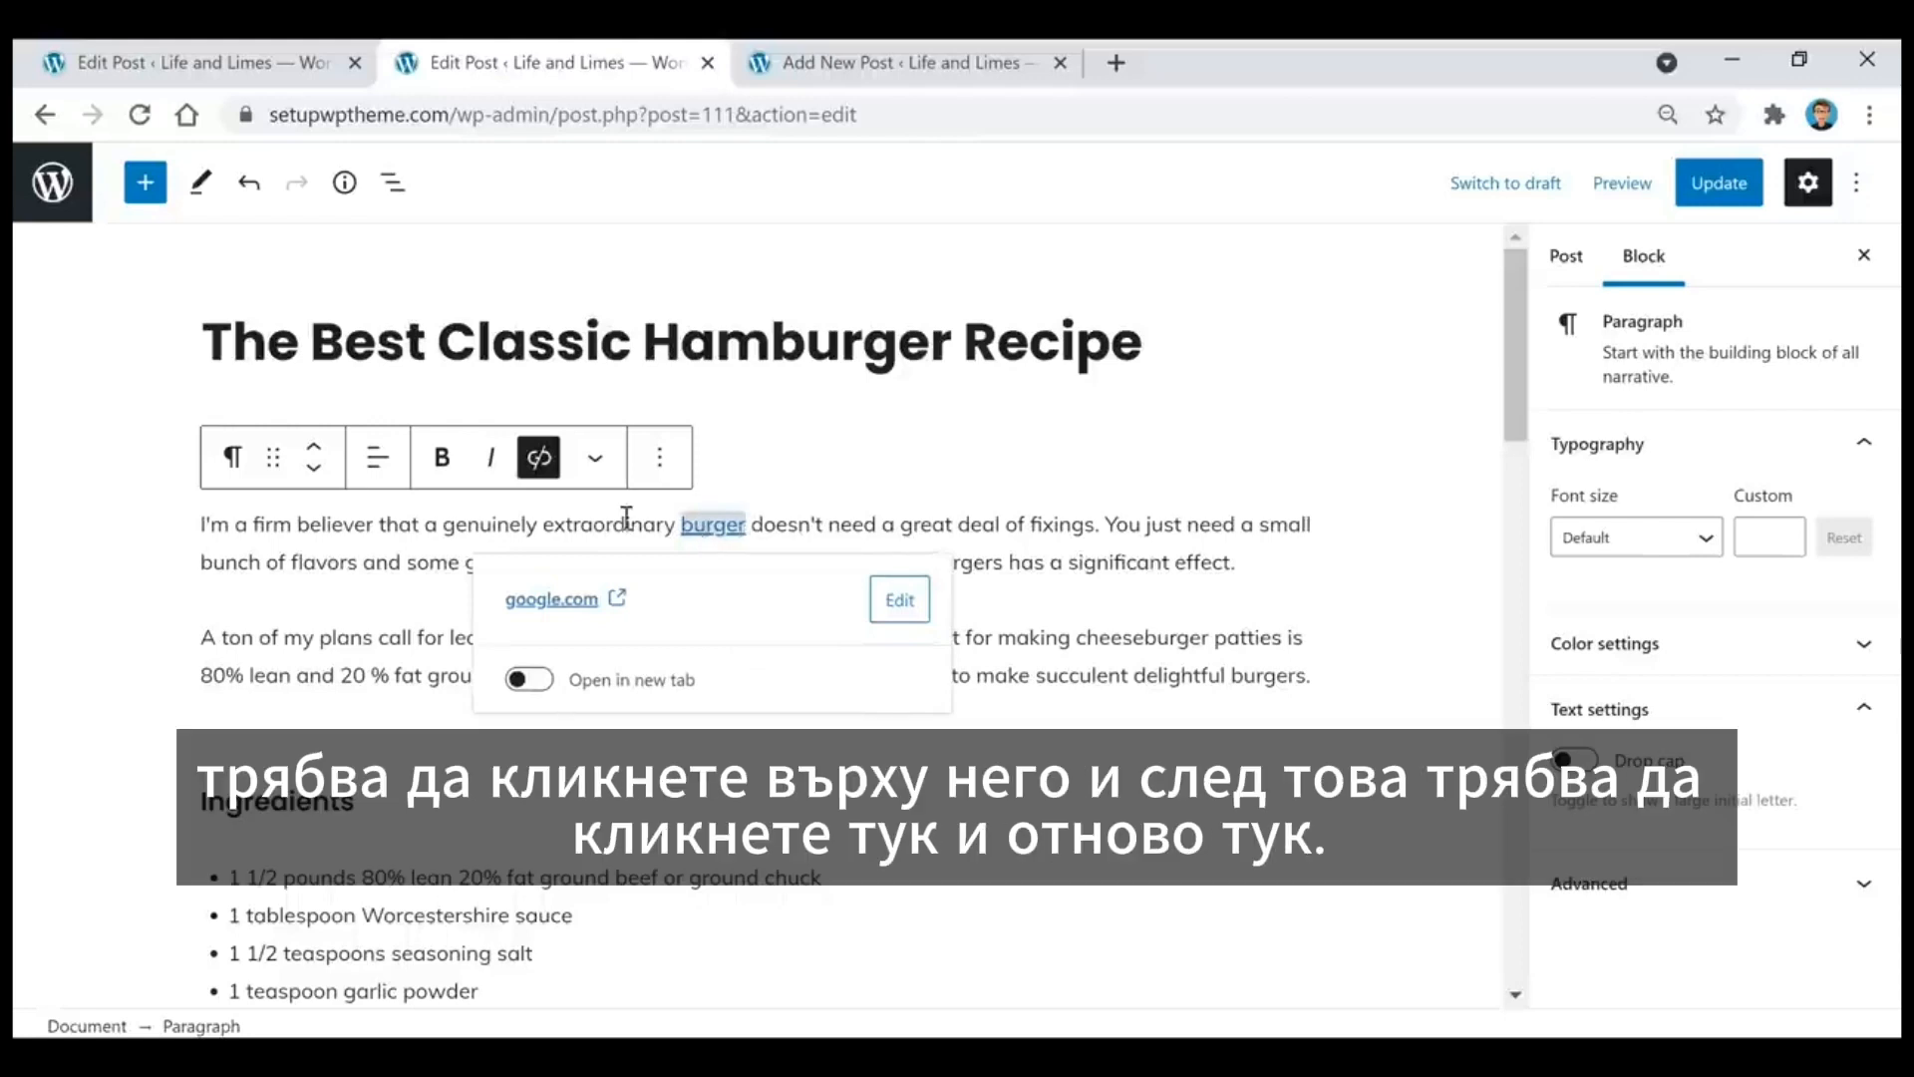
left_click(533, 463)
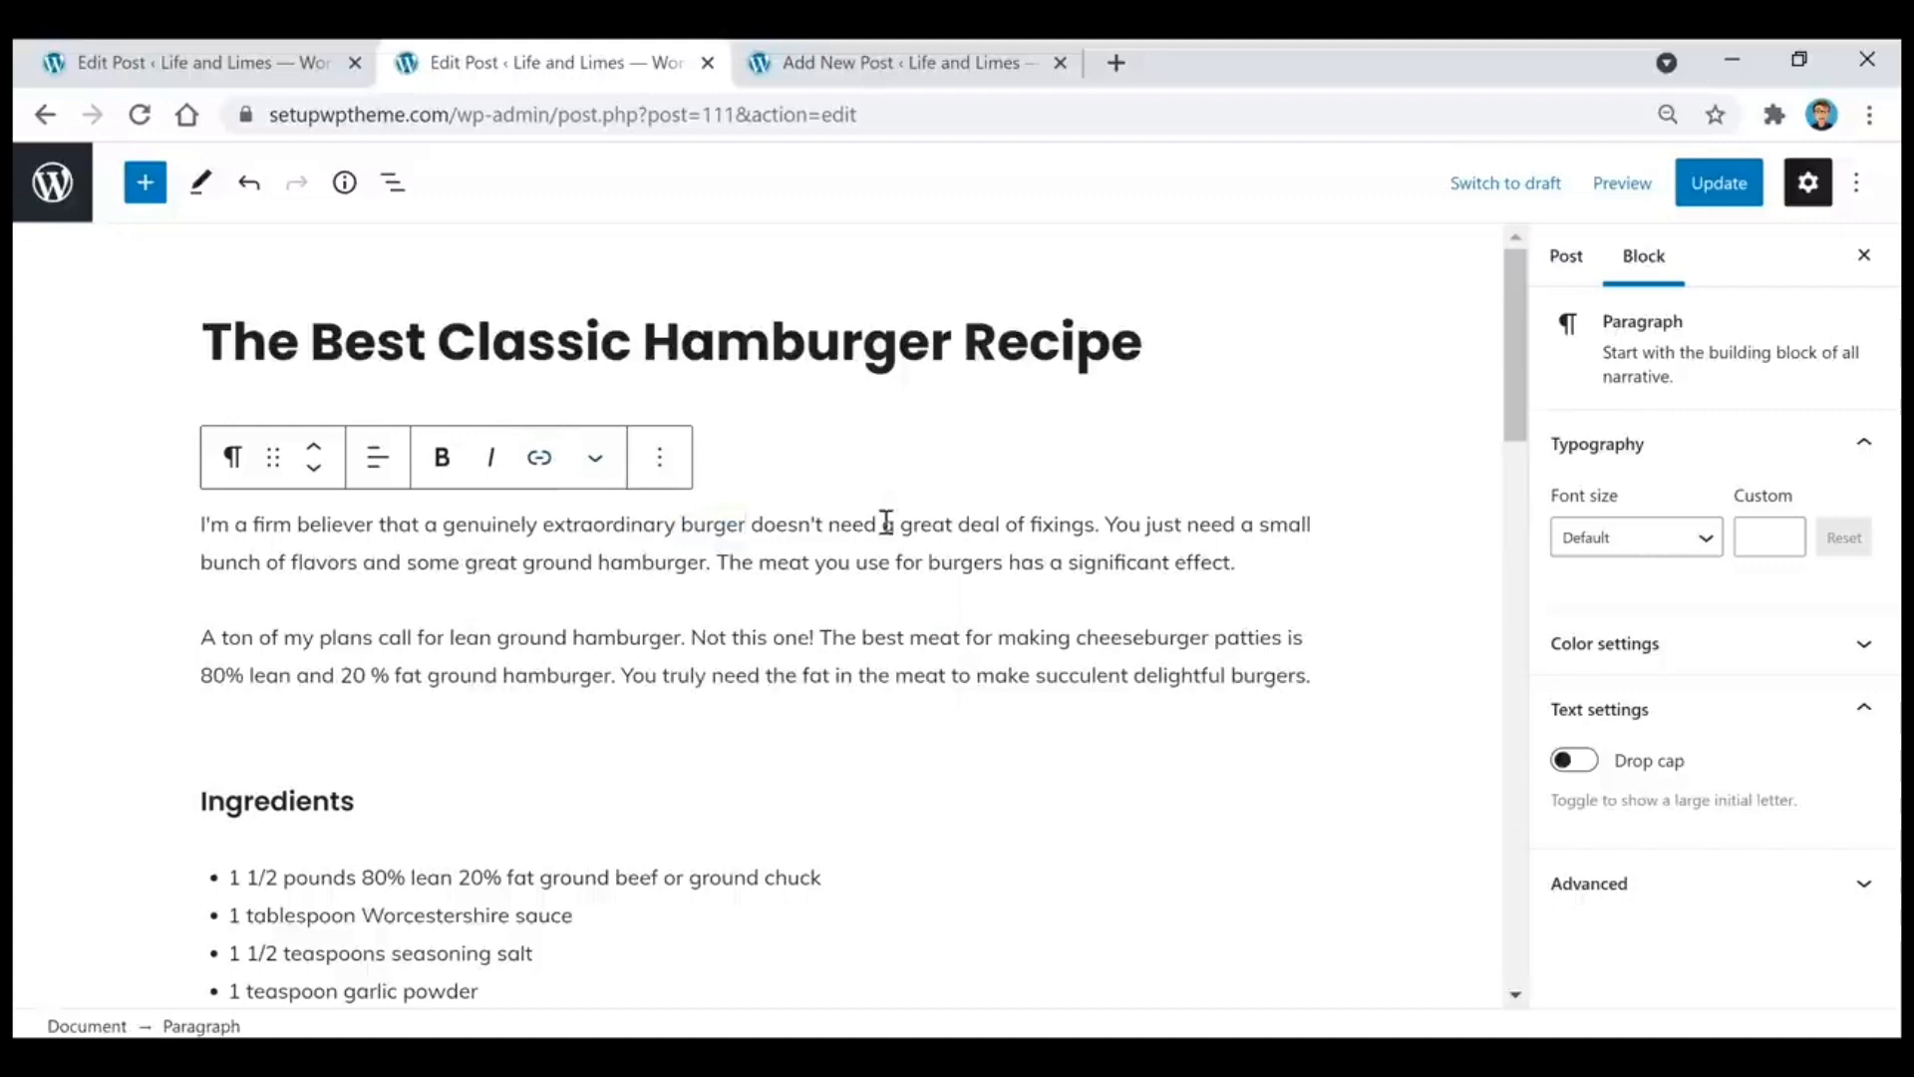
Step: Delete the large hamburger and fries photo below the HelloFresh banner in the post
scroll(947, 619, "down", 9)
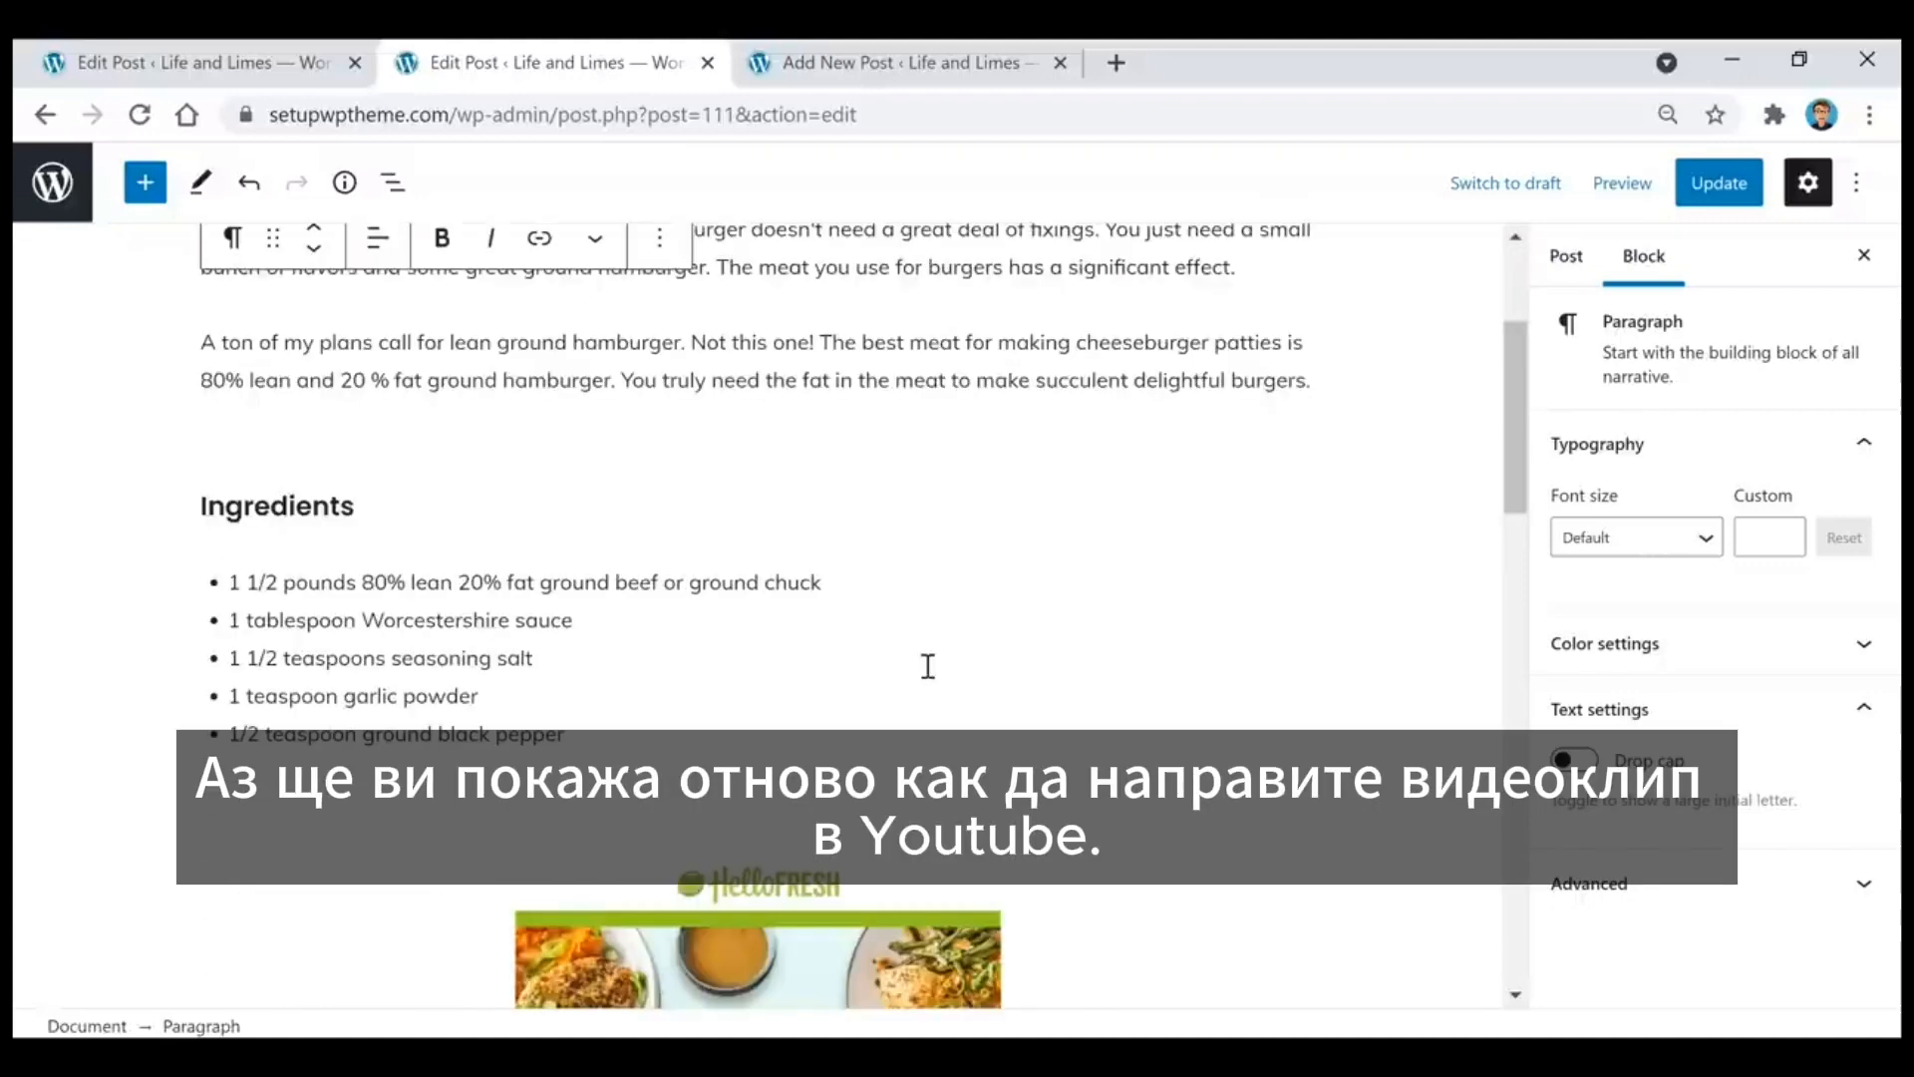
scroll(931, 636, "down", 7)
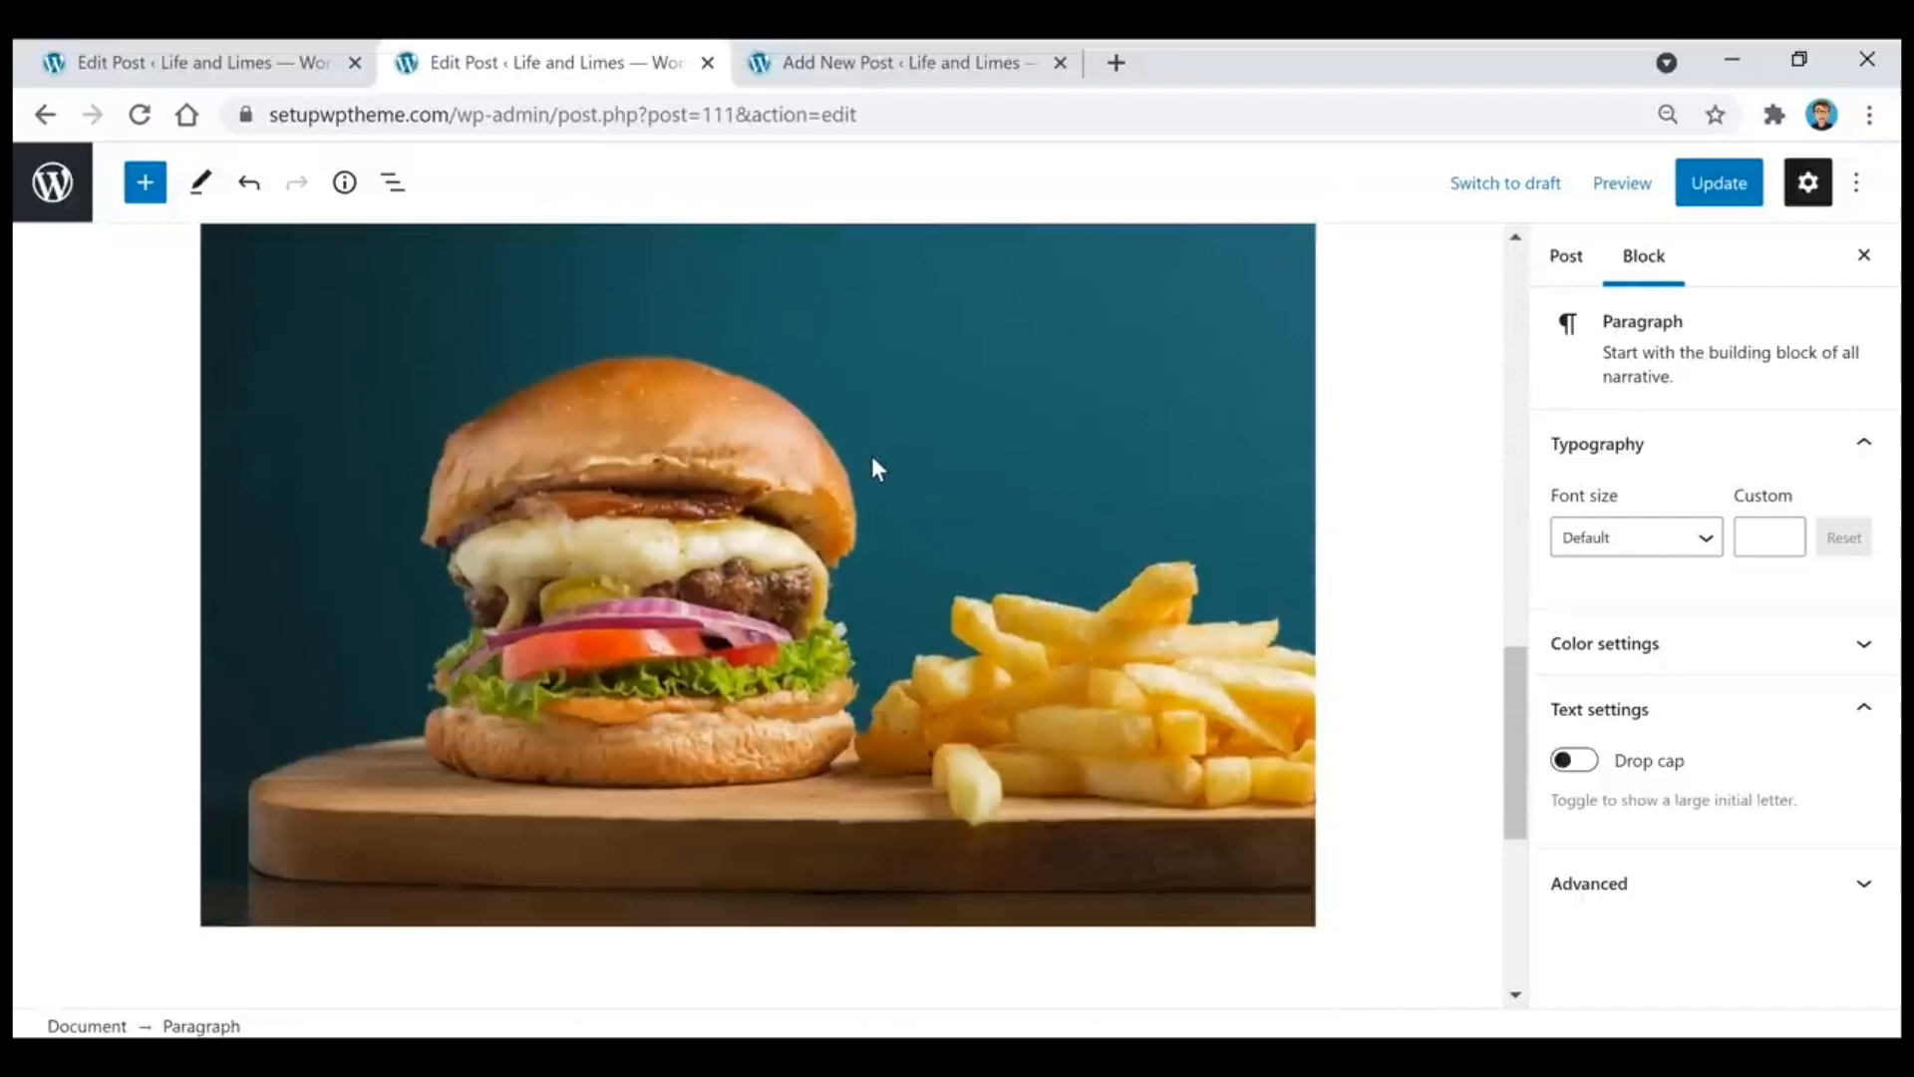
left_click(873, 460)
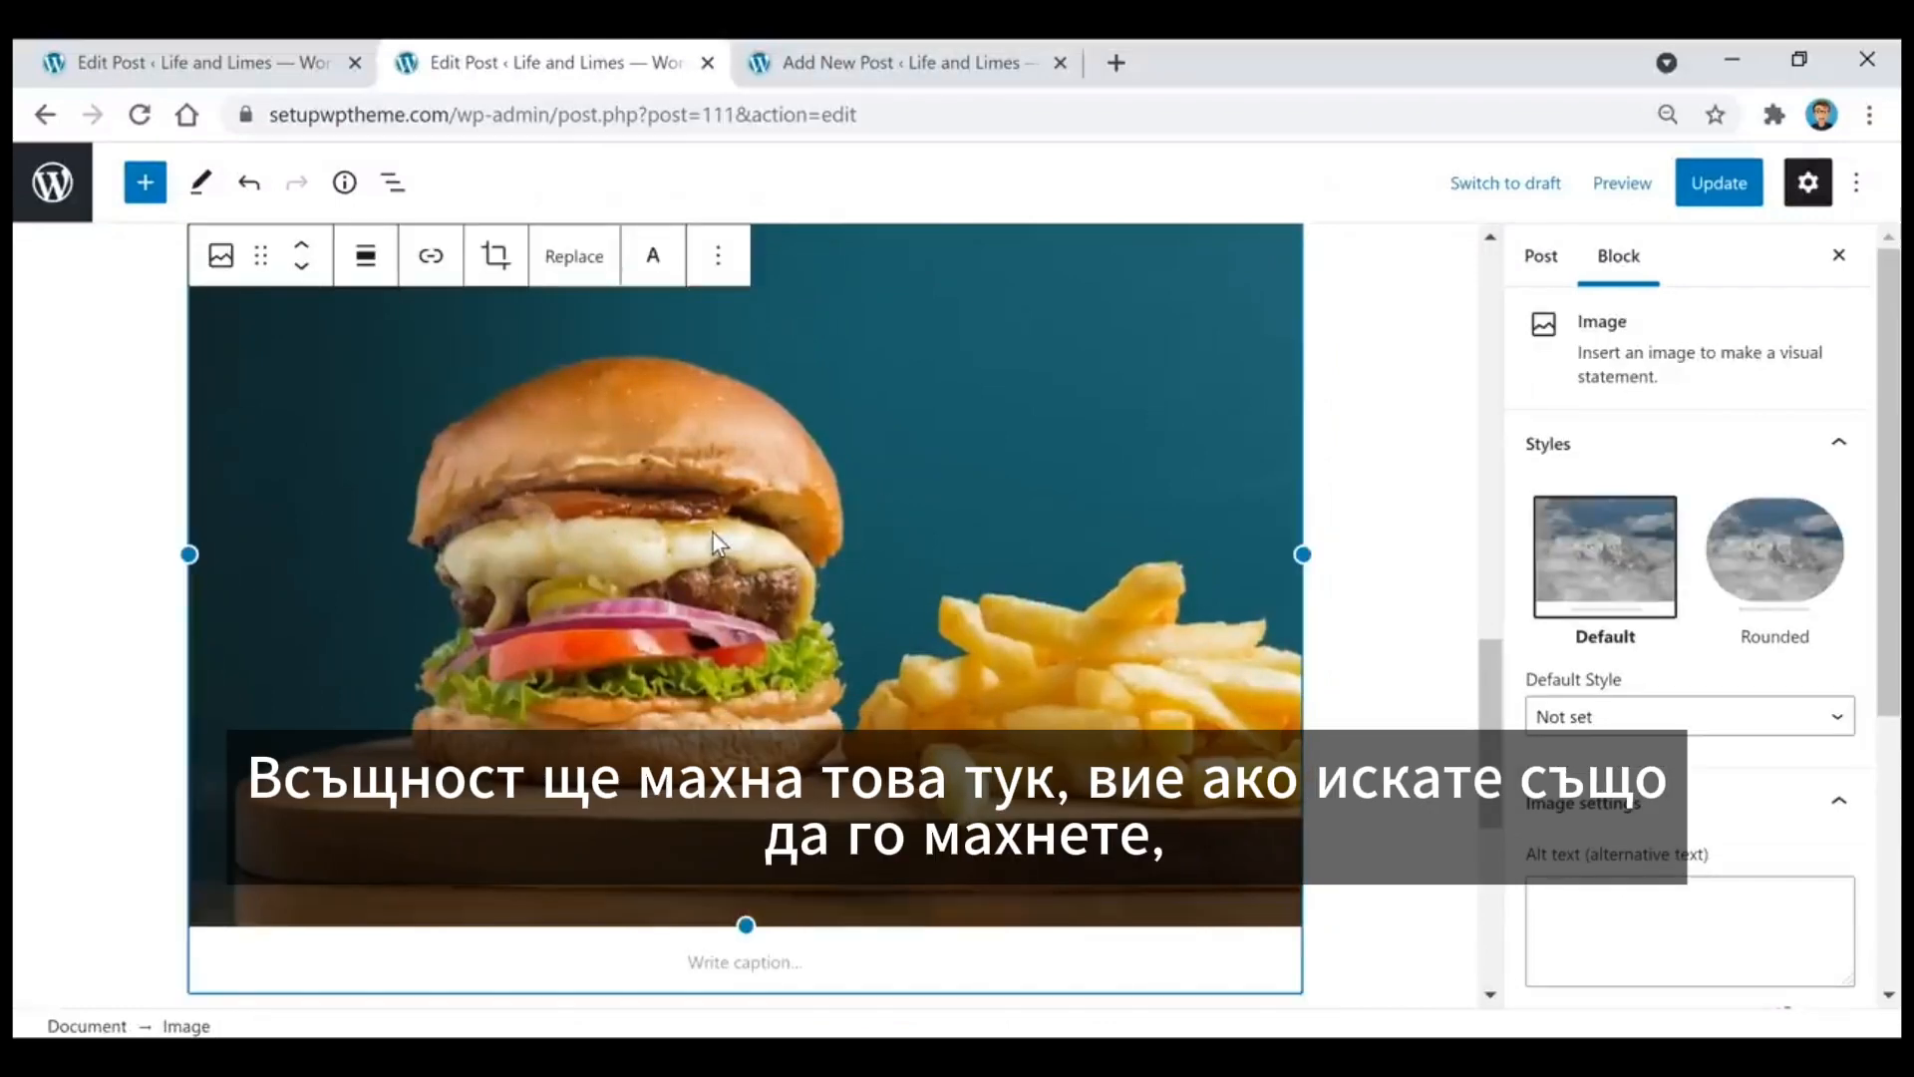
scroll(674, 534, "up", 1)
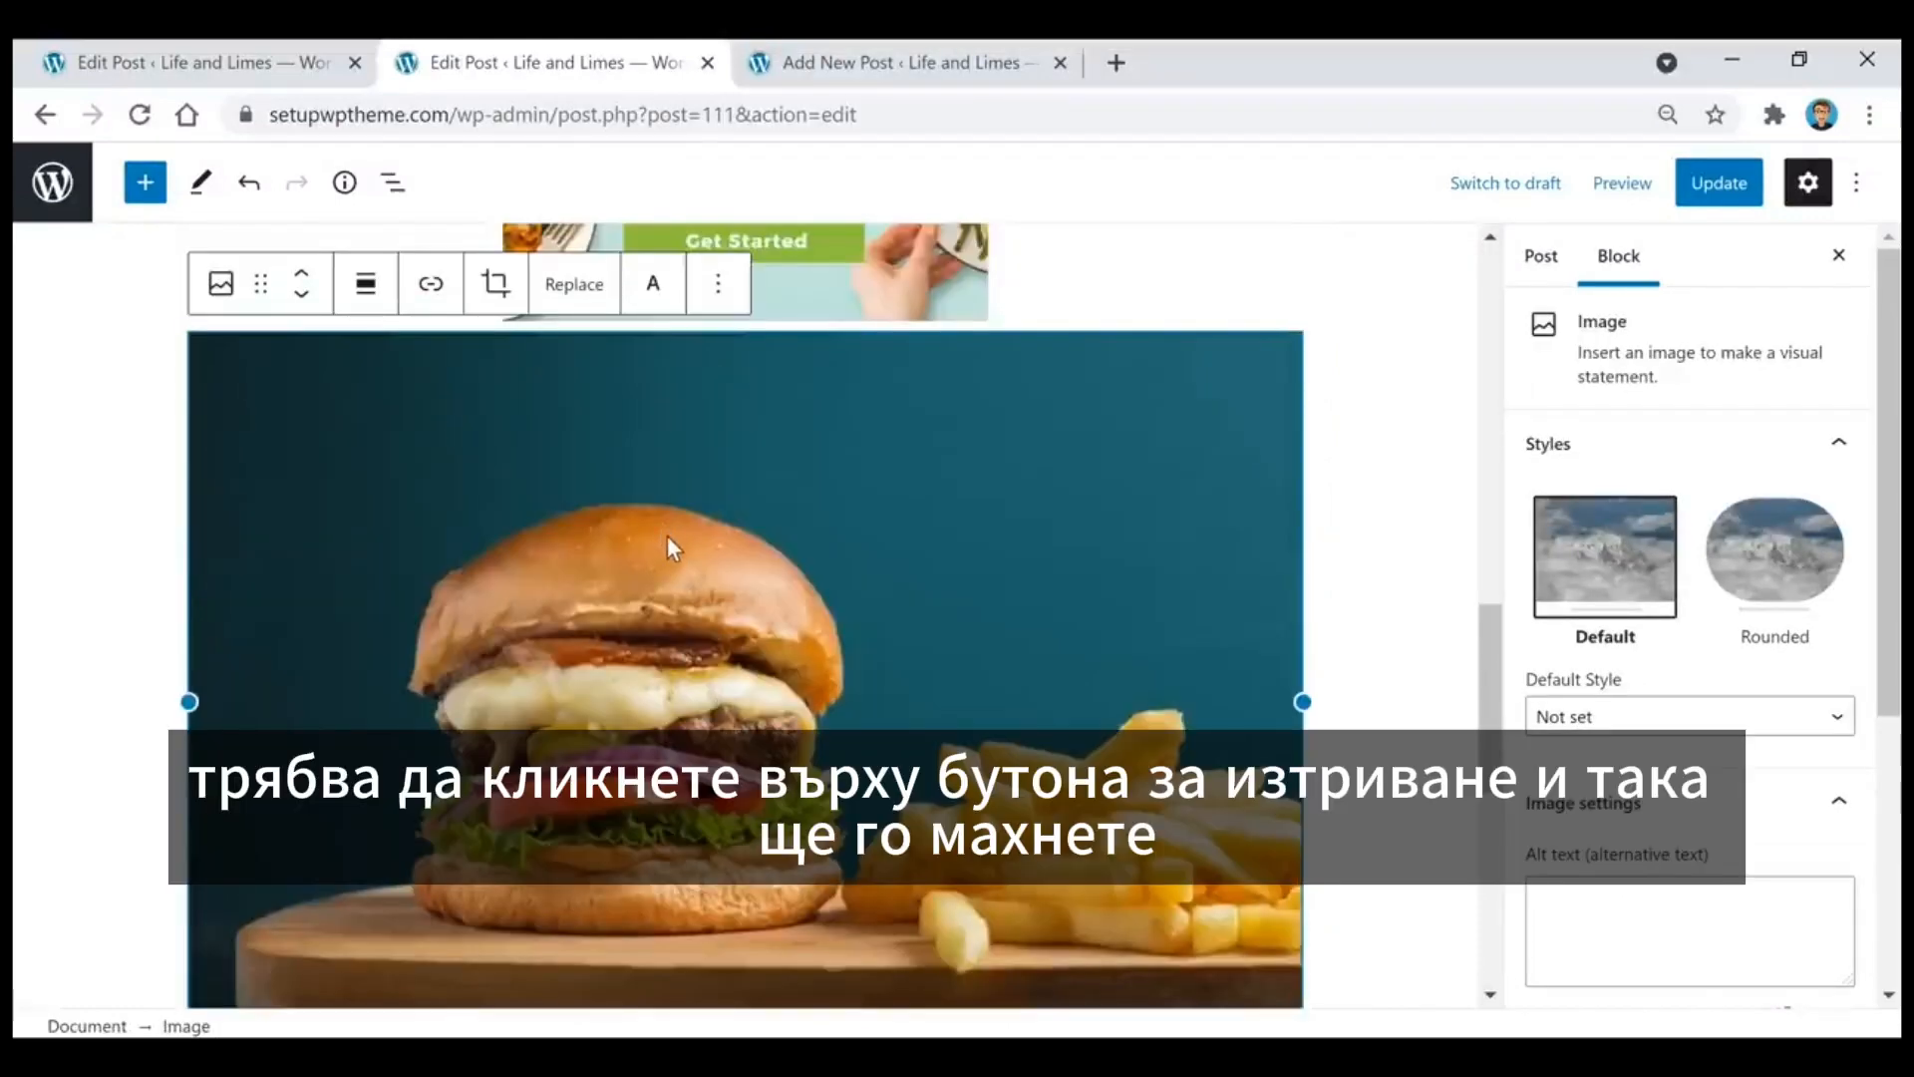
key("Delete")
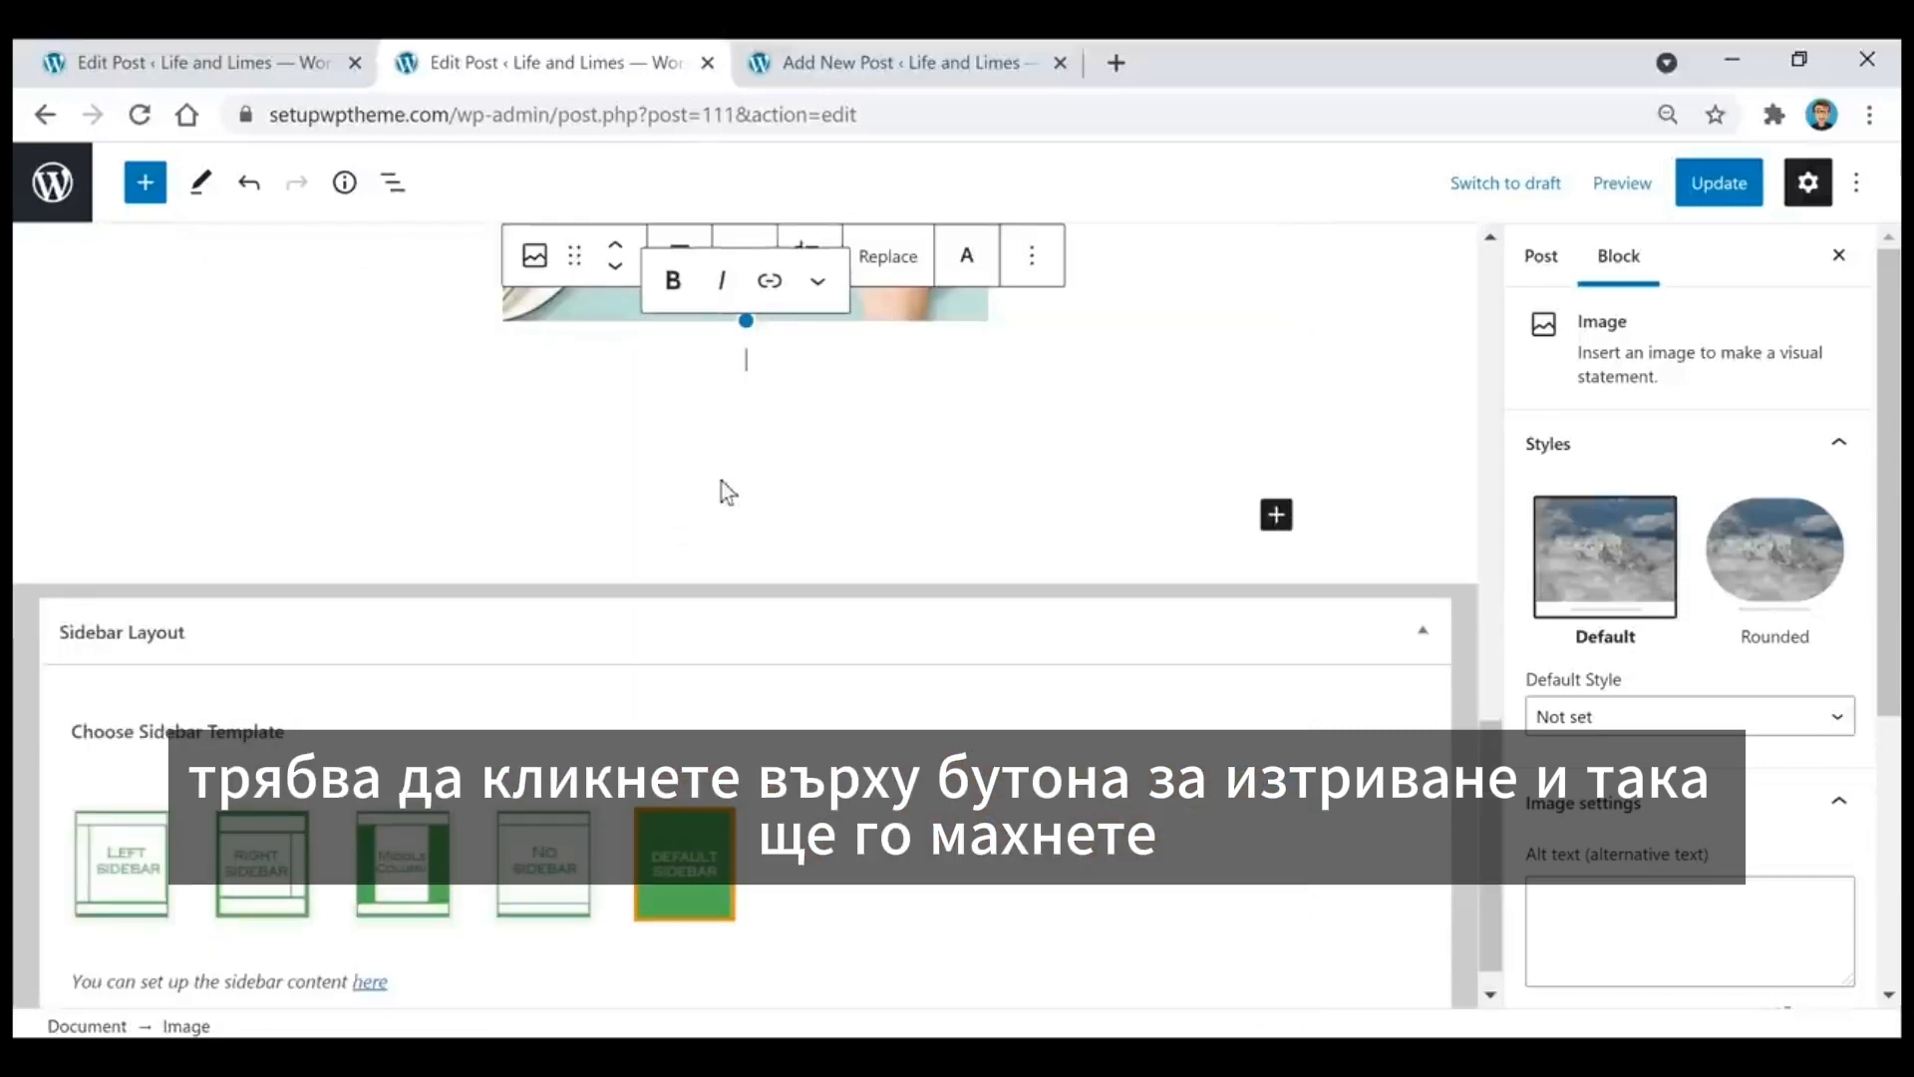
Step: Collapse the Sidebar Layout section and embed the copied YouTube video link in a YouTube block below the HelloFresh banner
left_click(1423, 630)
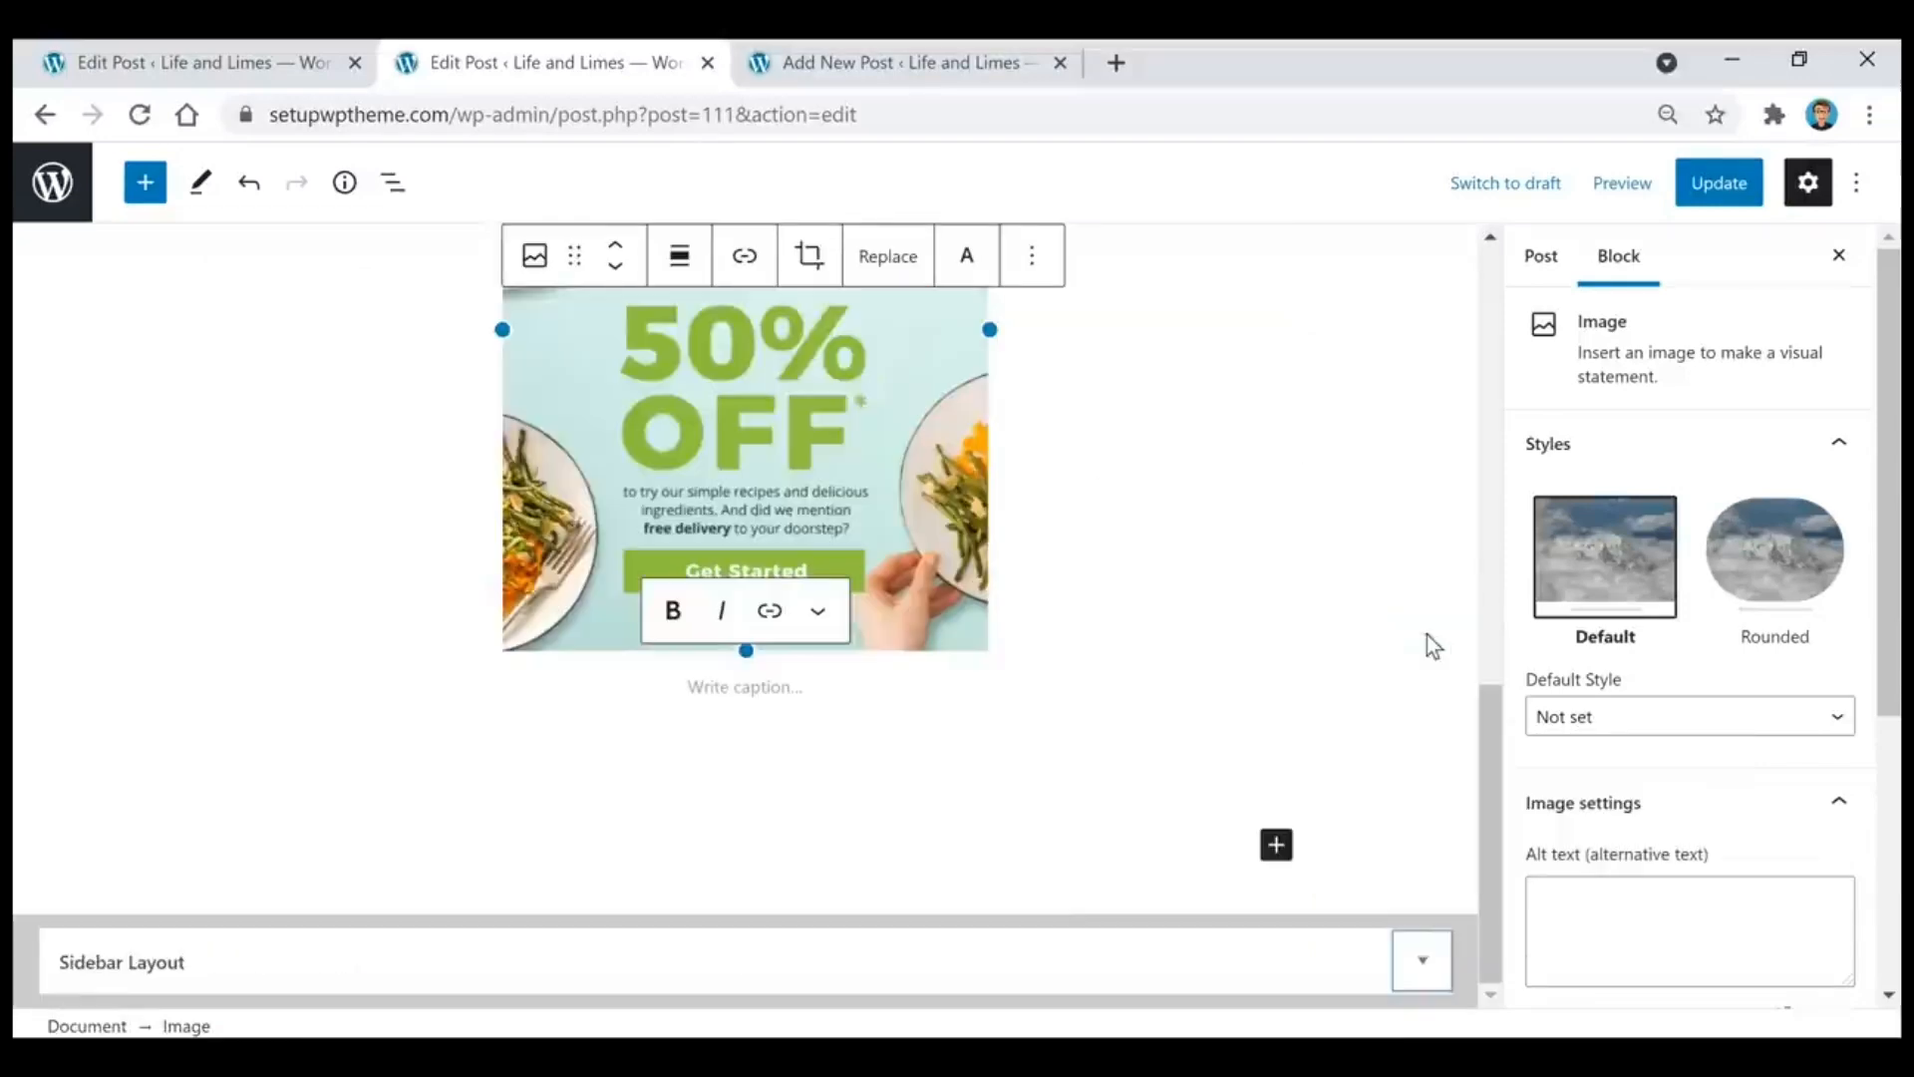
left_click(827, 757)
left_click(823, 837)
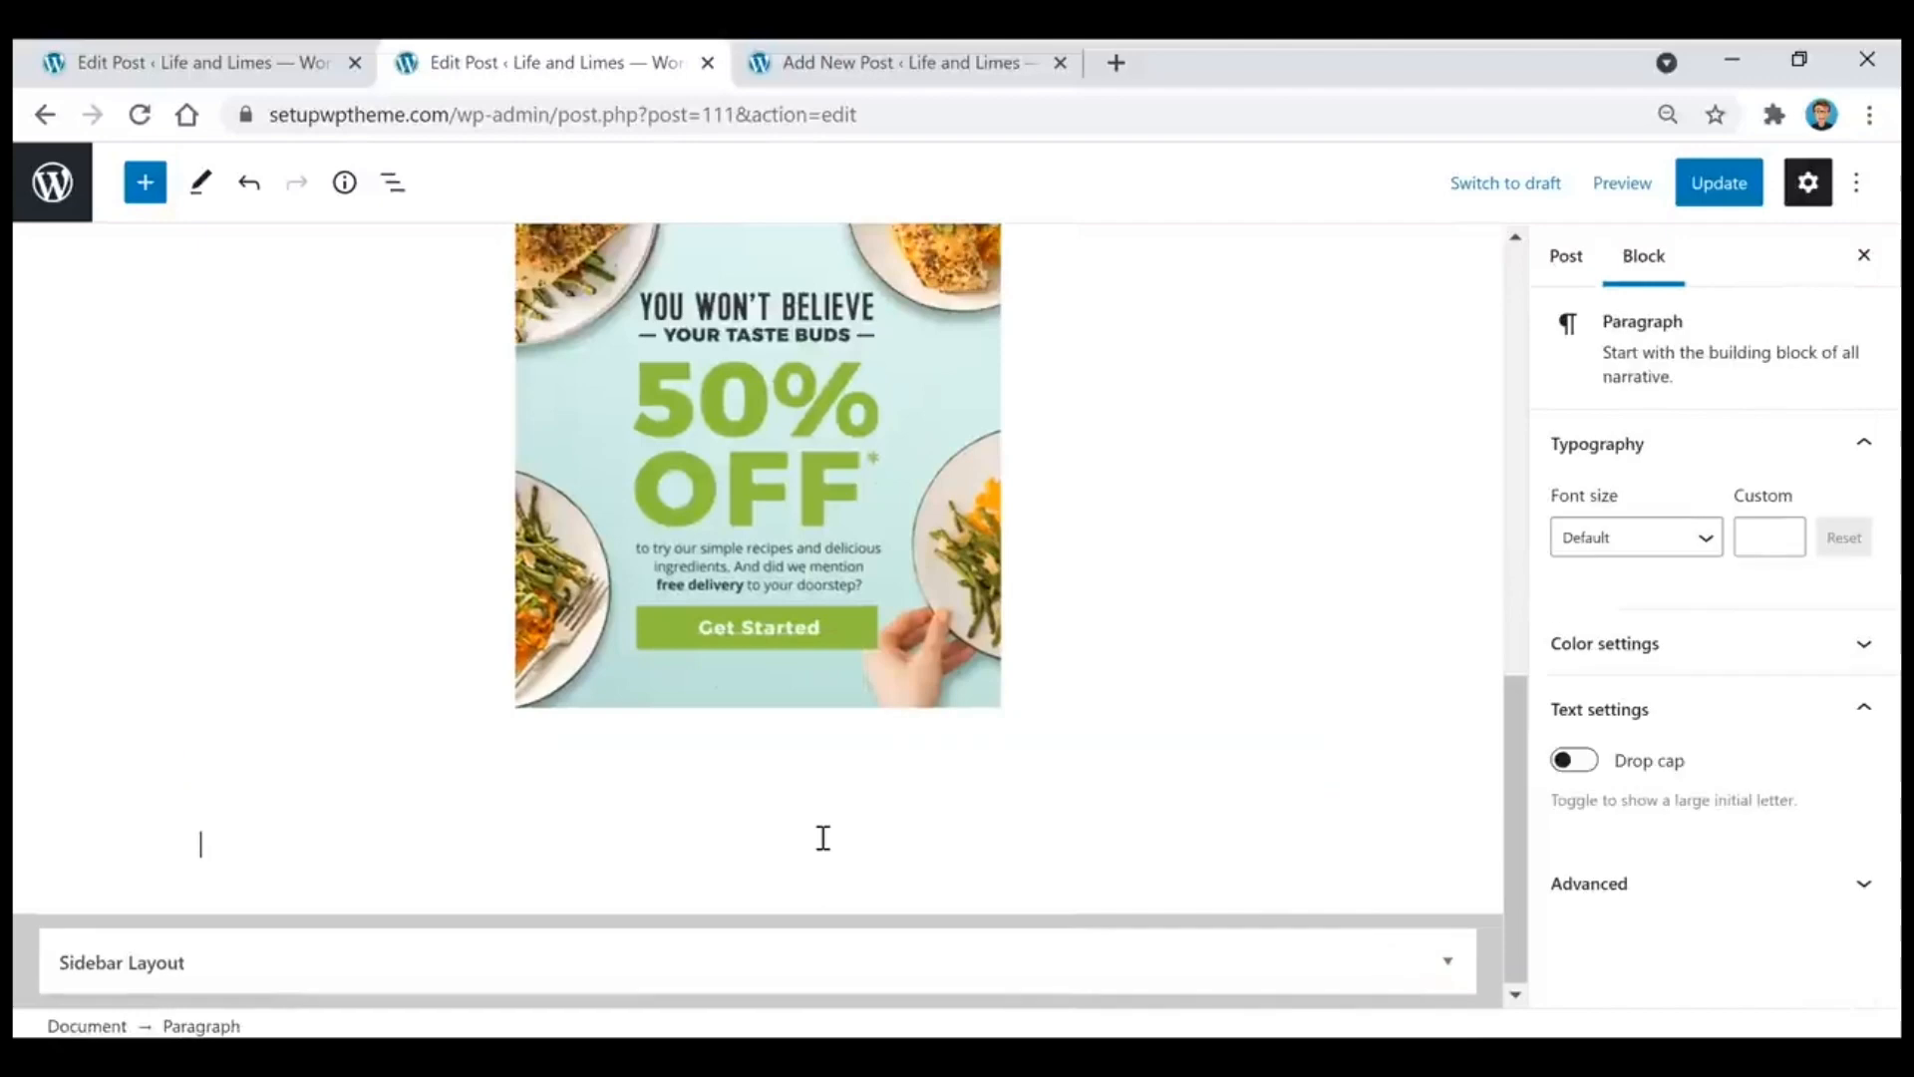
left_click(1290, 843)
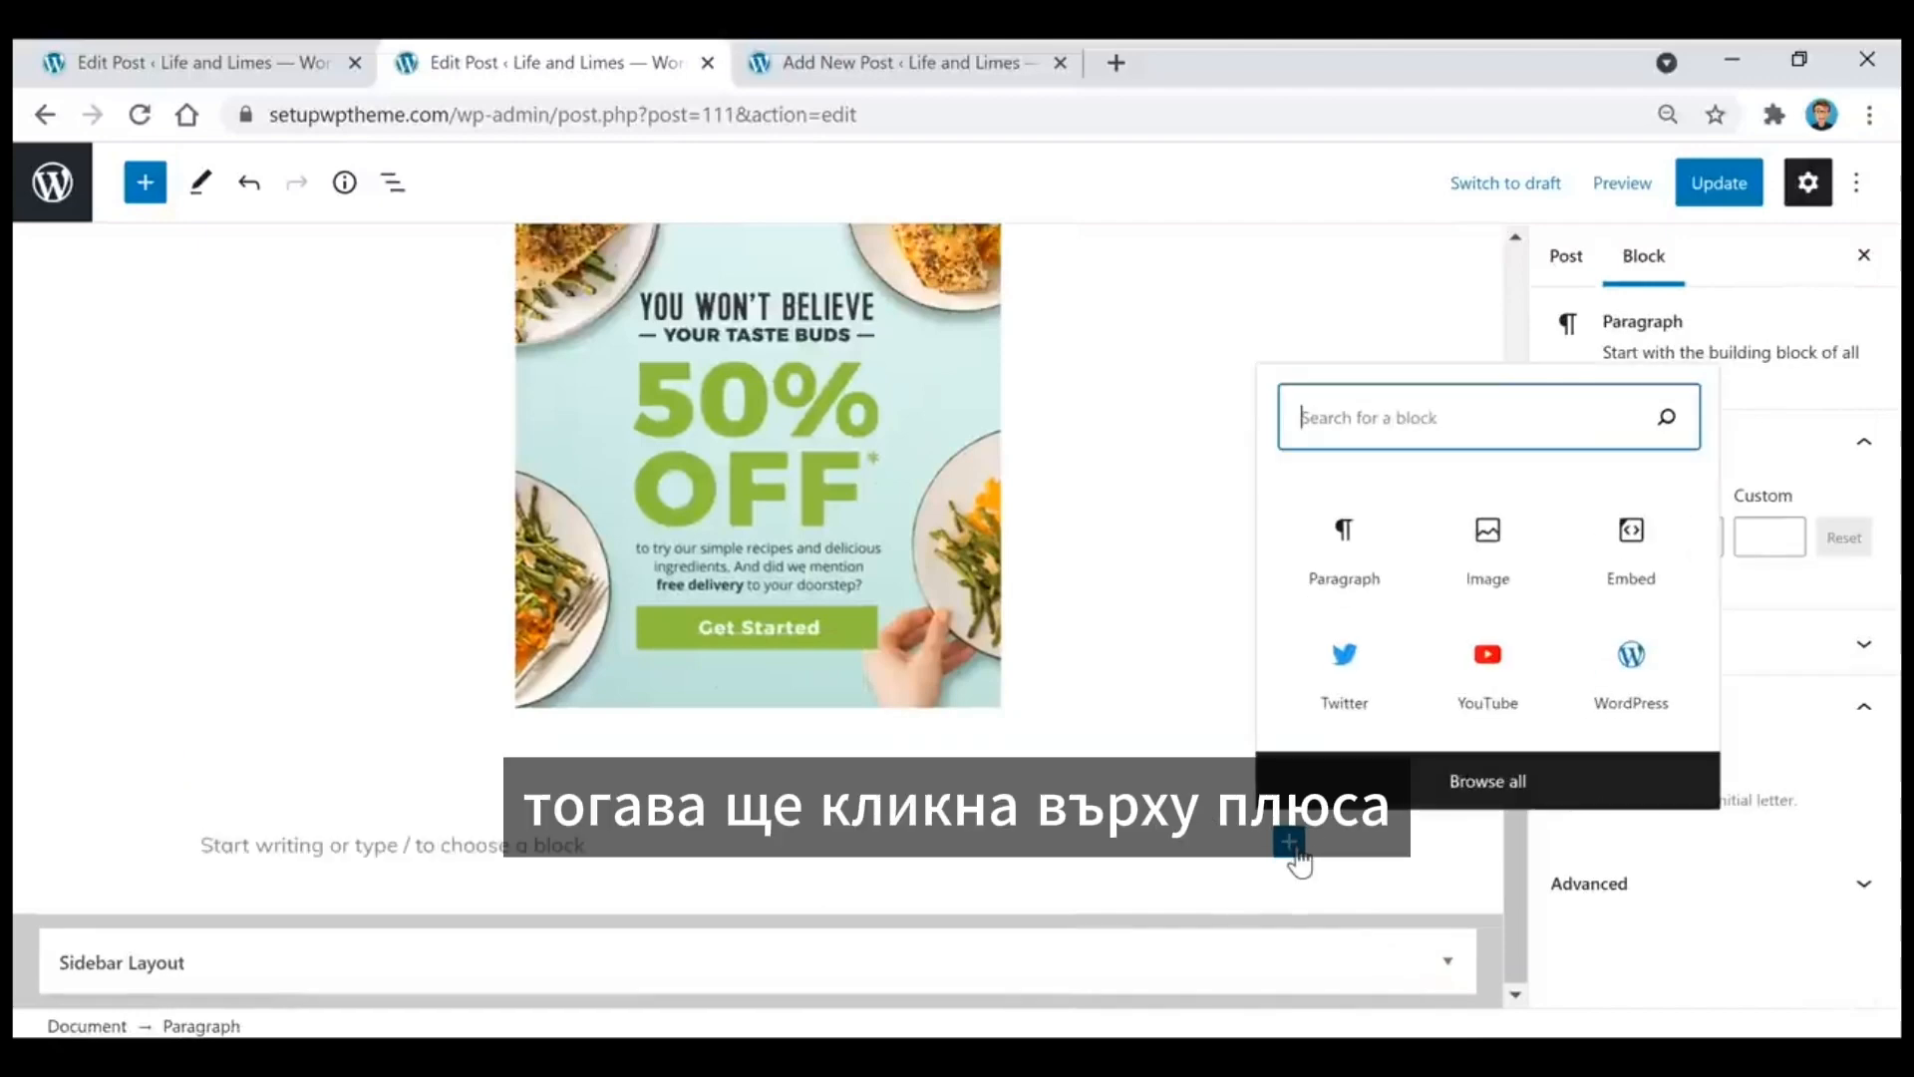
left_click(1484, 680)
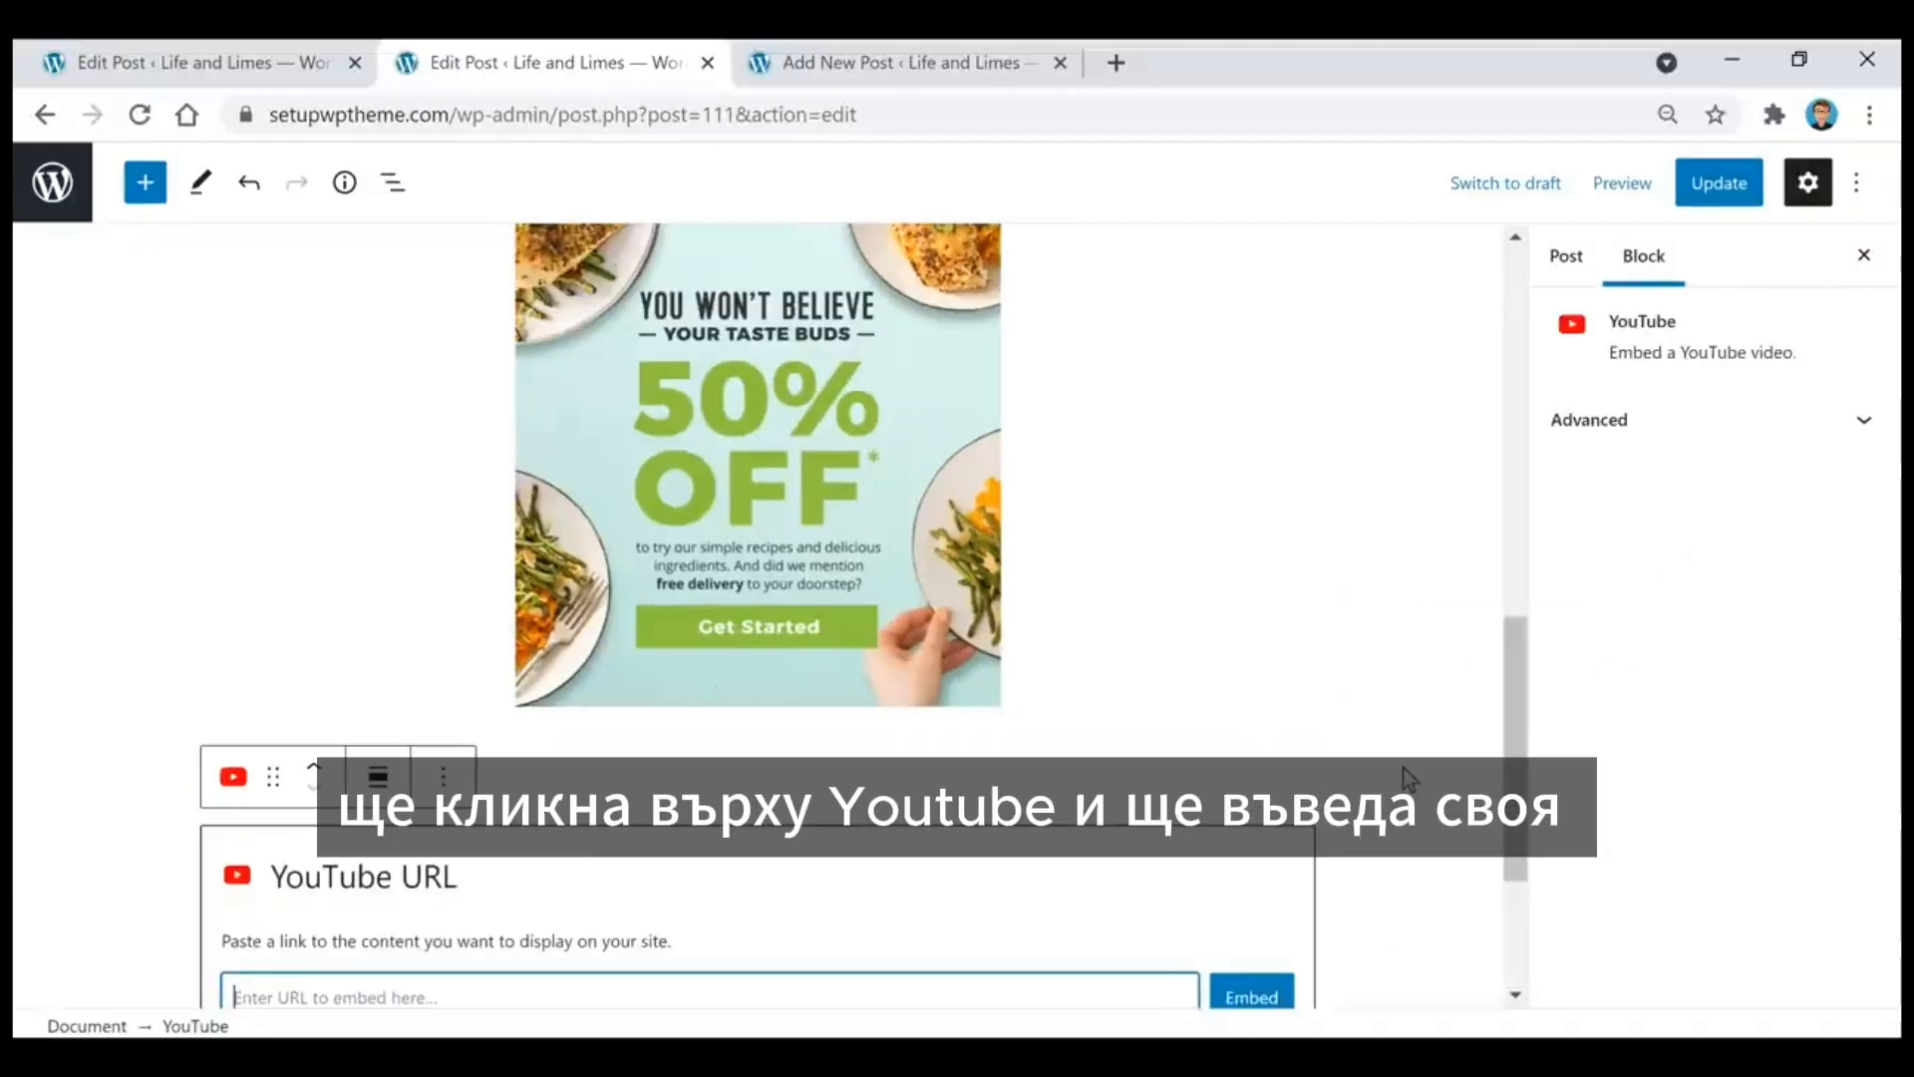
scroll(897, 842, "down", 3)
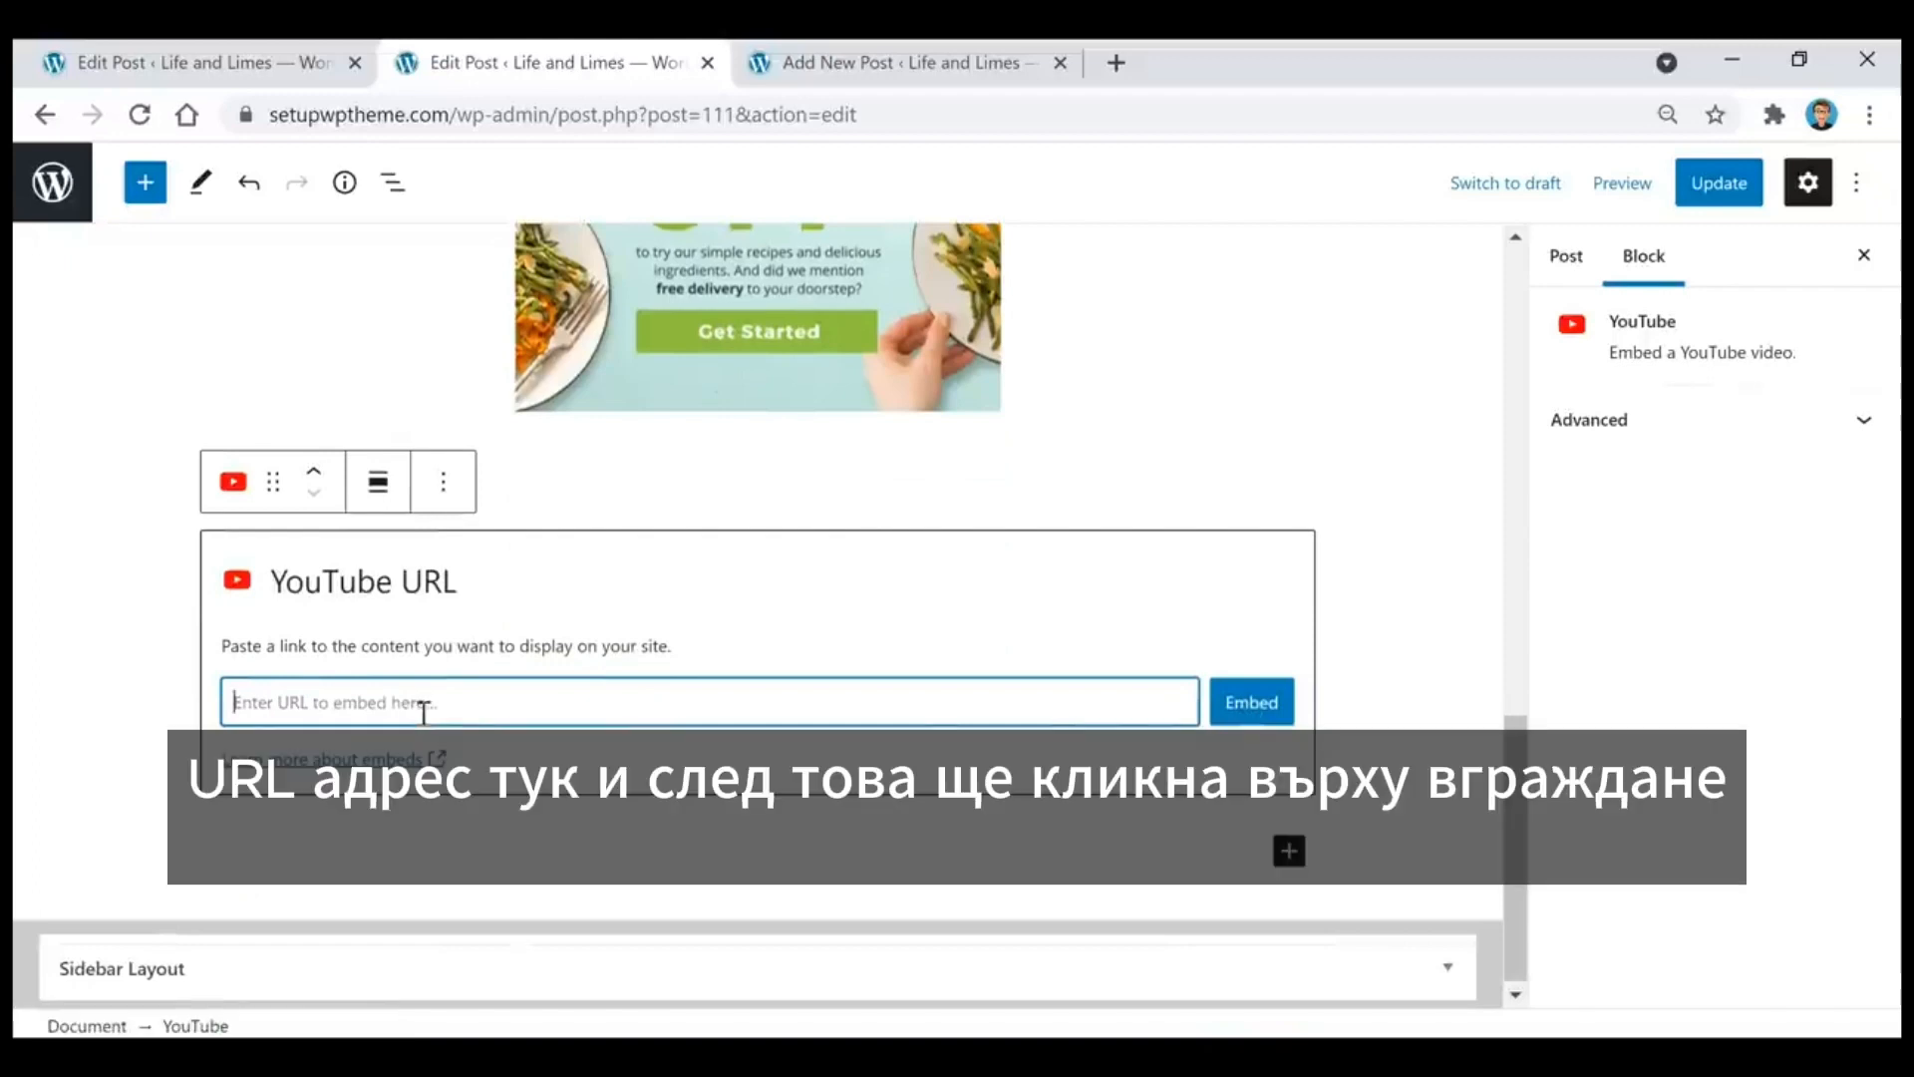
type("https://www.youtube.com/watch?v=fQallQyxAfw")
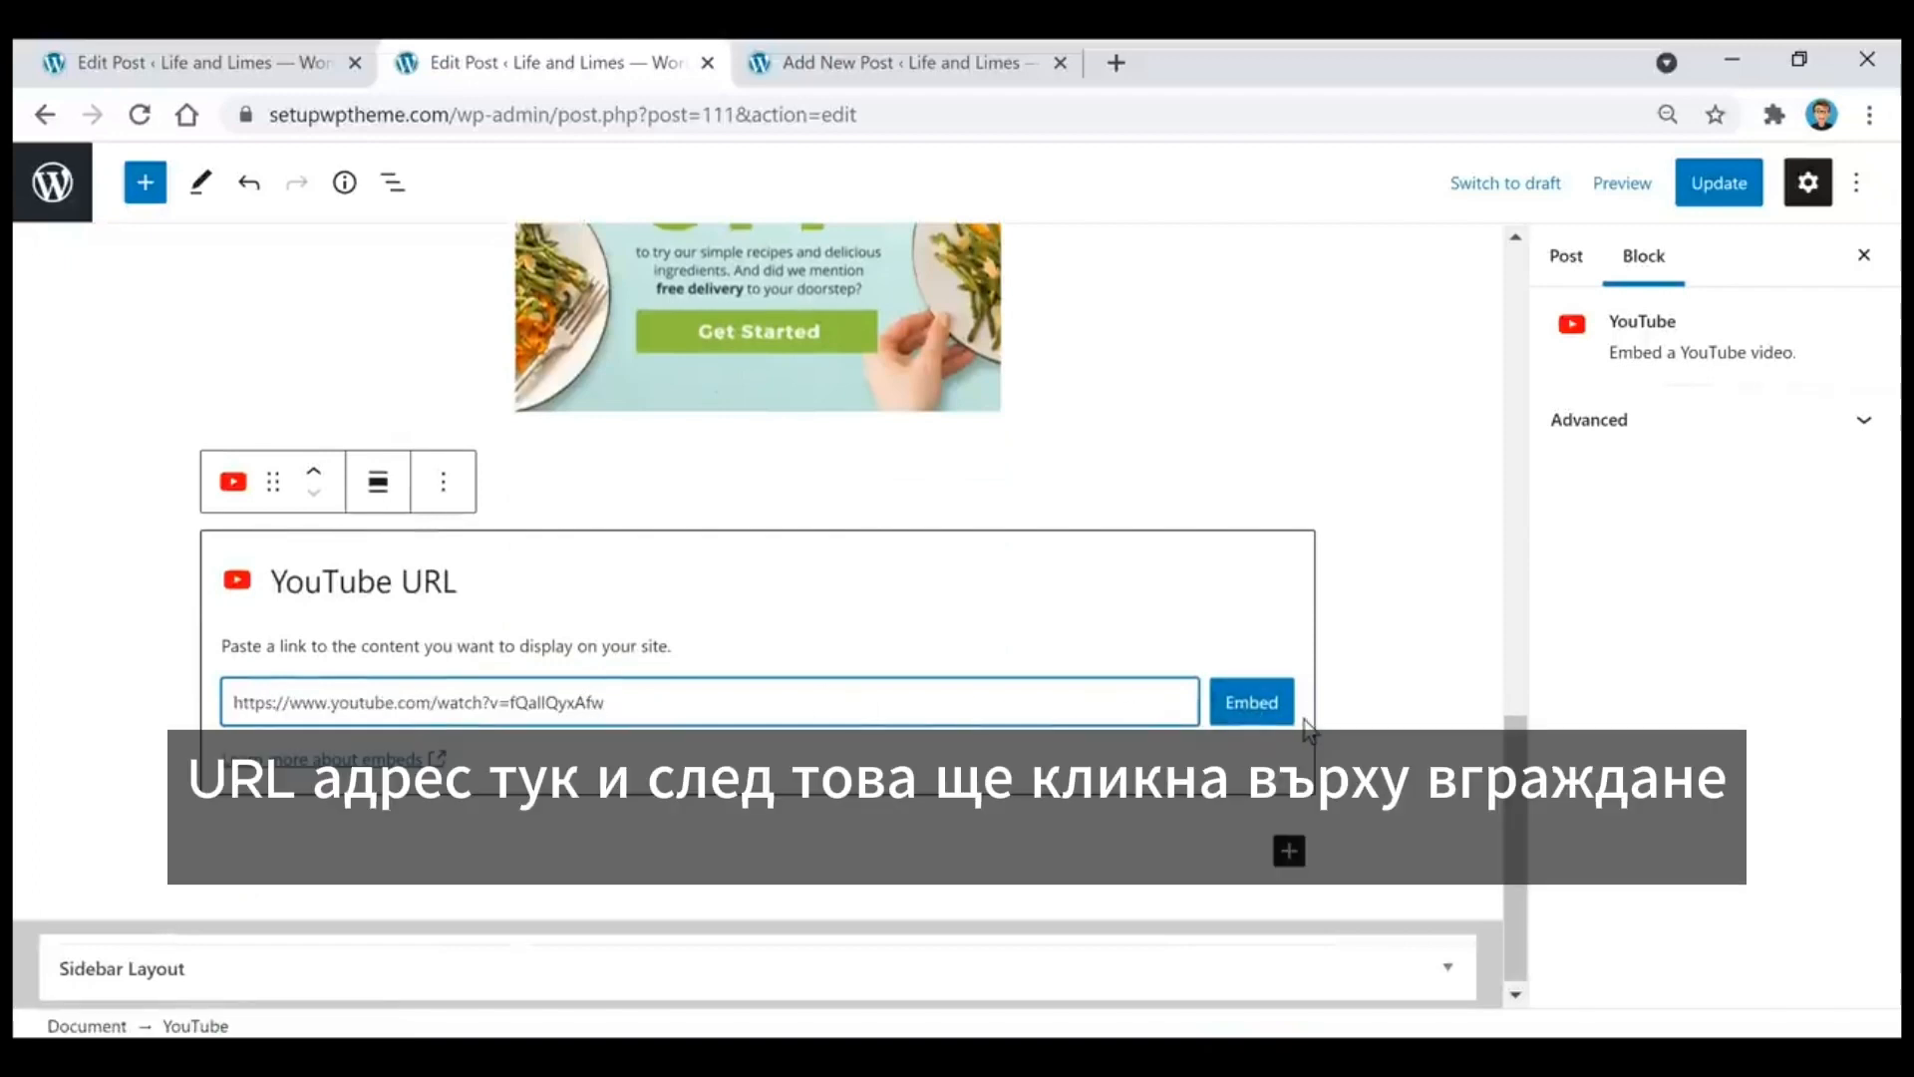
left_click(1258, 712)
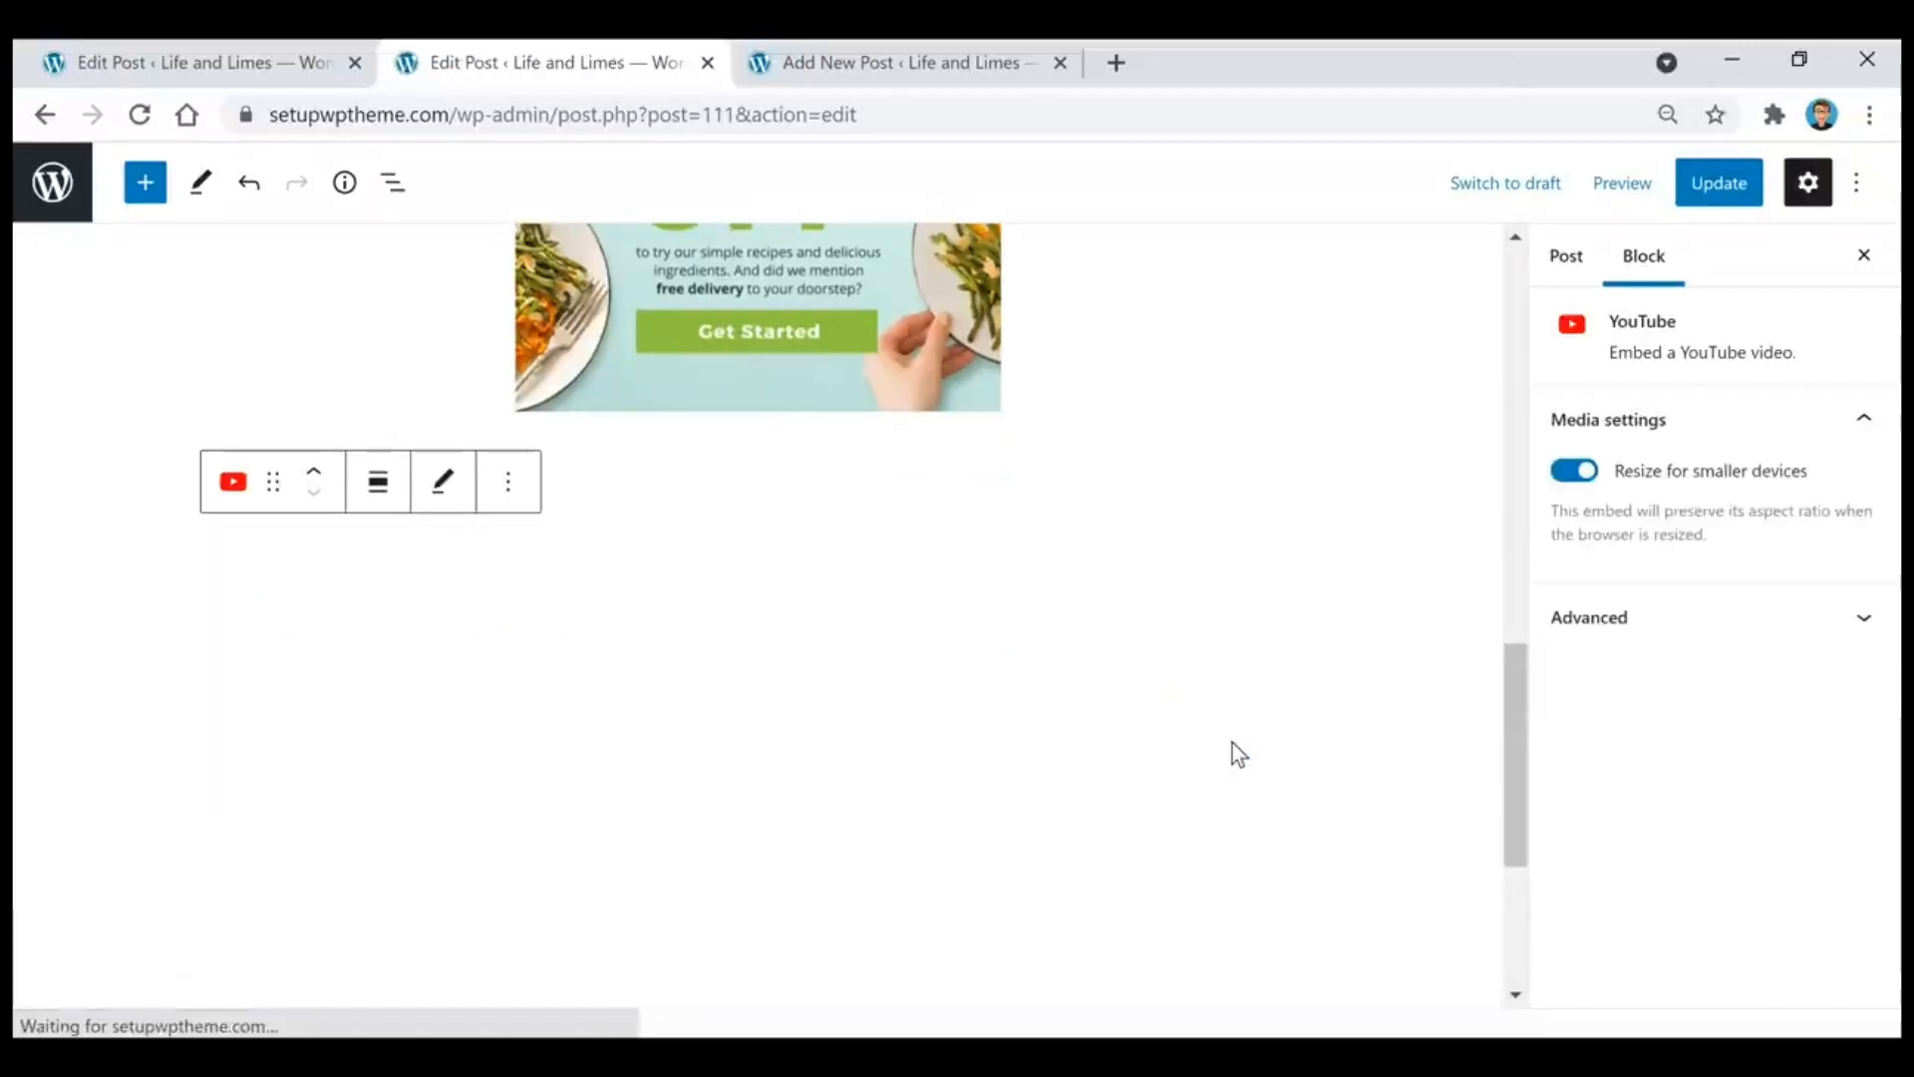
Step: Examine the text color choices for the bulleted ingredients list, leaving the color as it is
scroll(1237, 548, "down", 1)
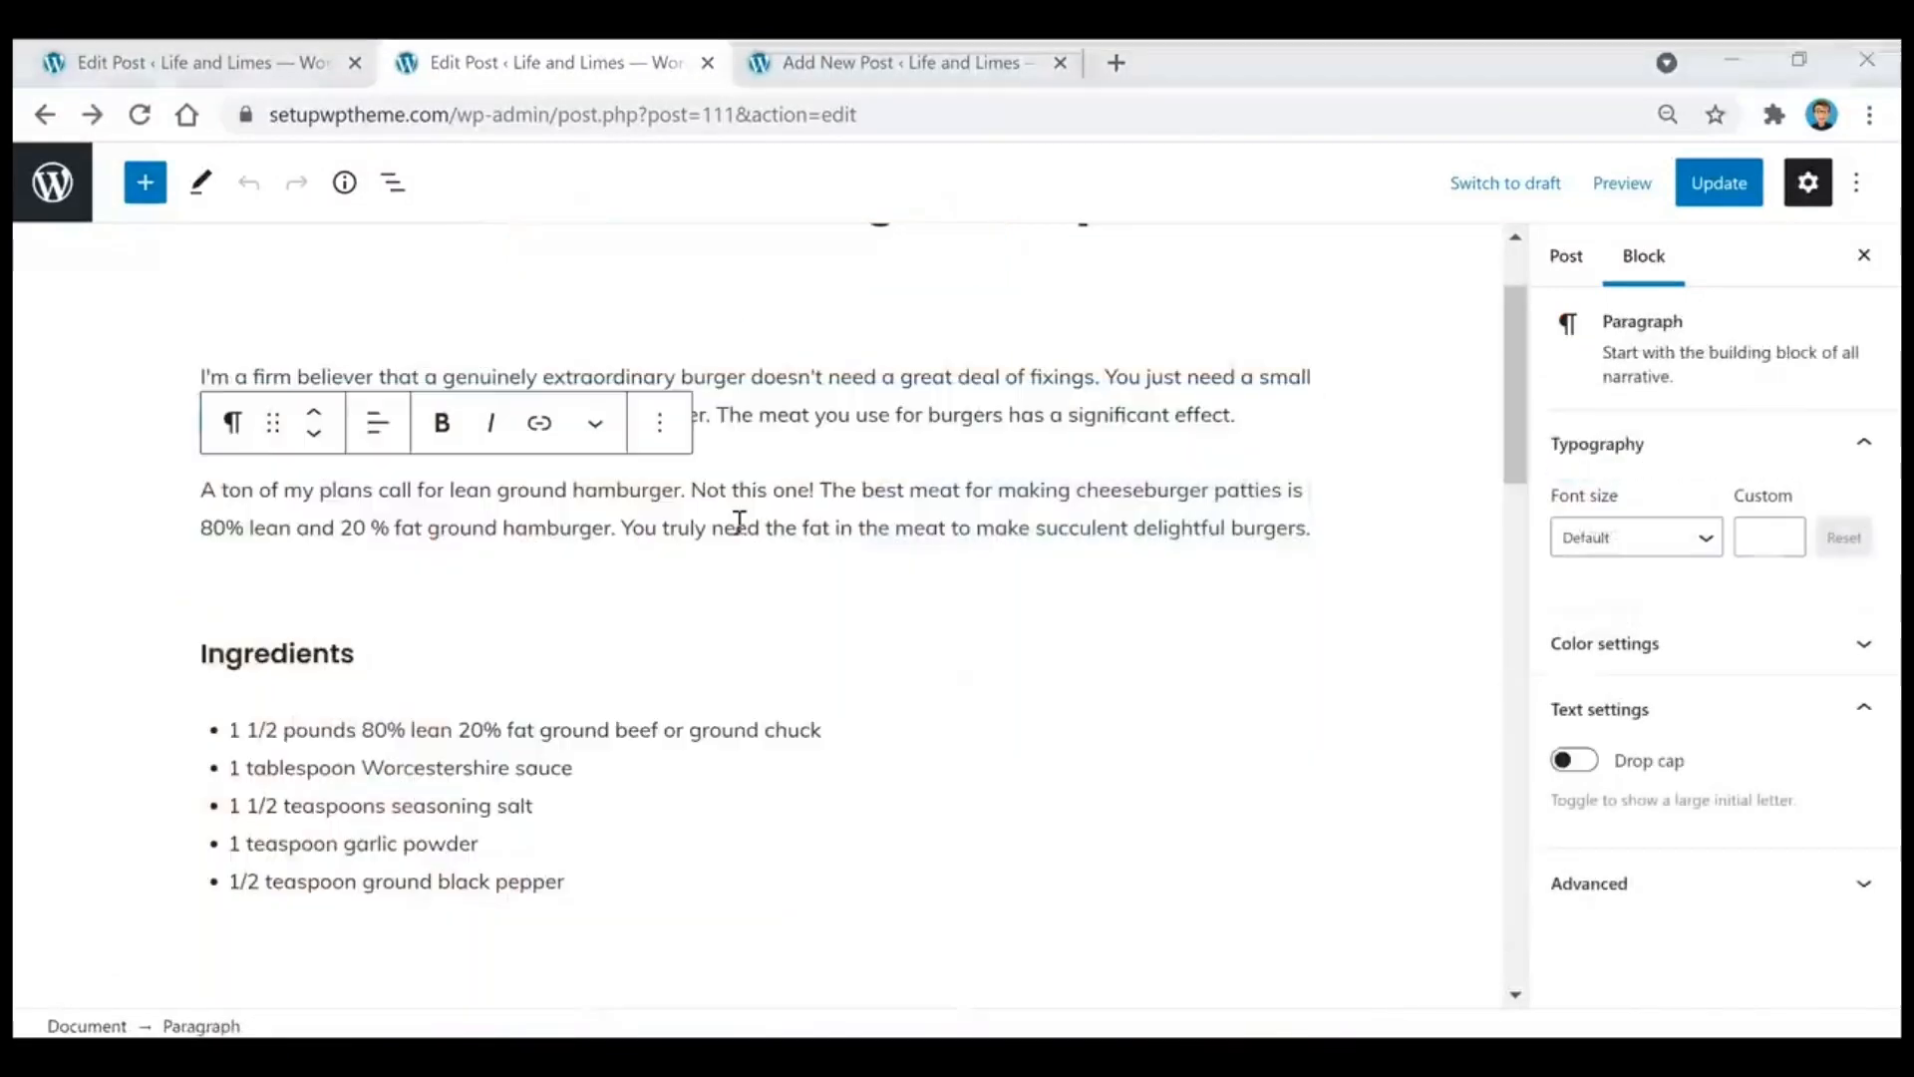
left_click(559, 730)
left_click(739, 663)
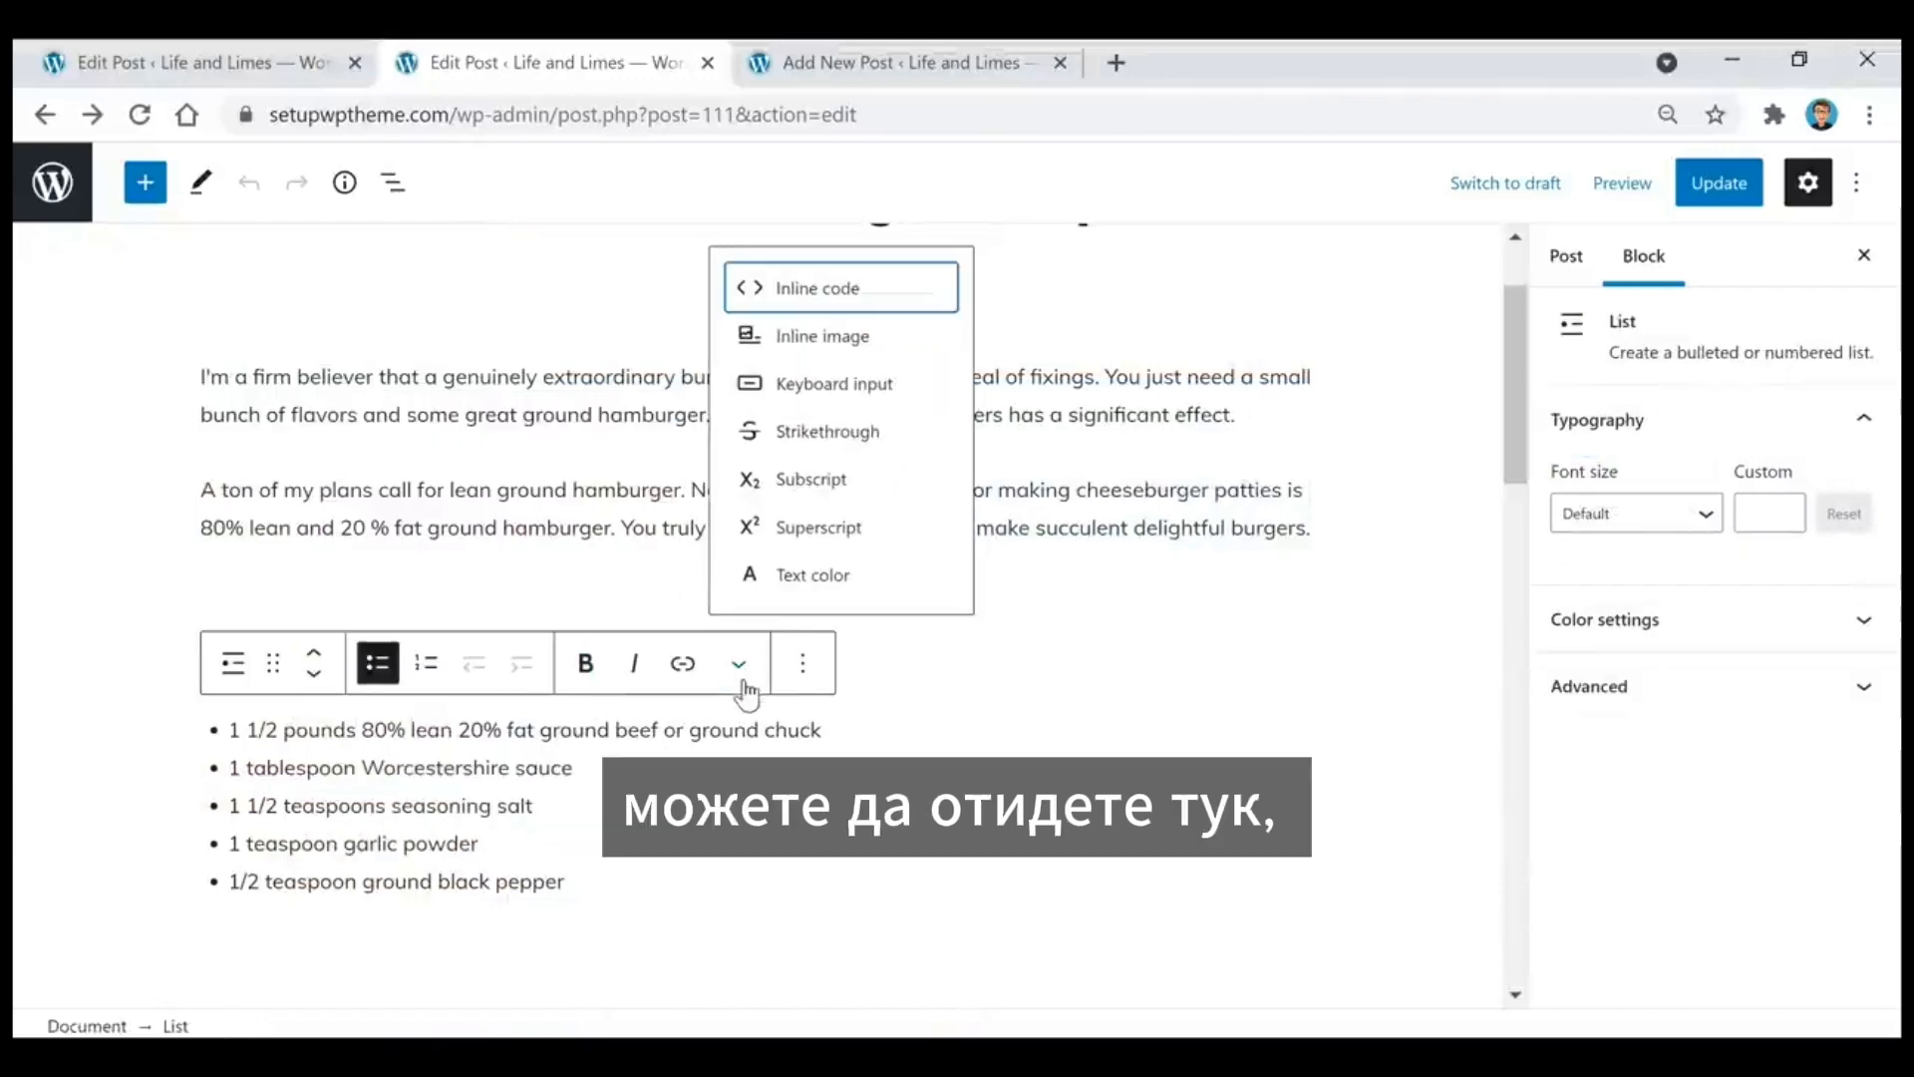
left_click(848, 575)
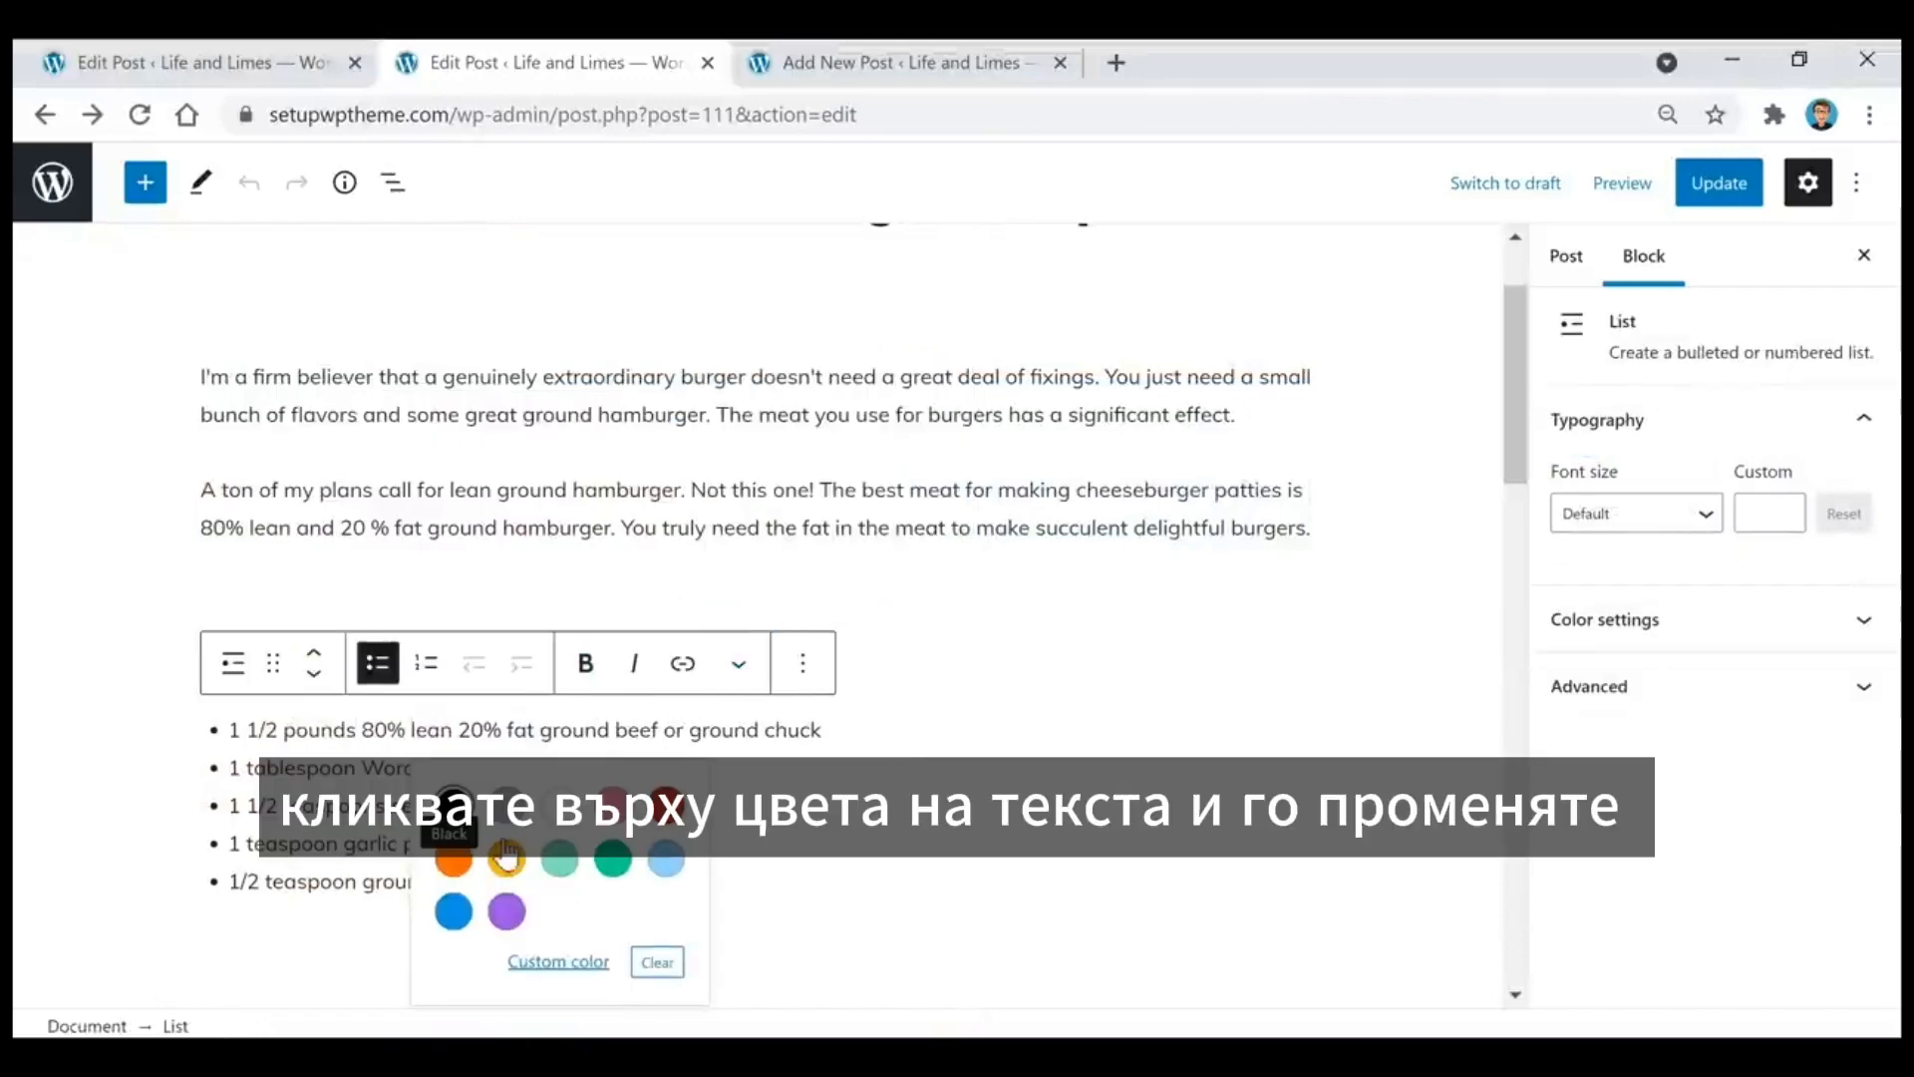
left_click(736, 574)
Step: Try a pale pink background color on the Ingredients heading
left_click(563, 644)
double_click(560, 641)
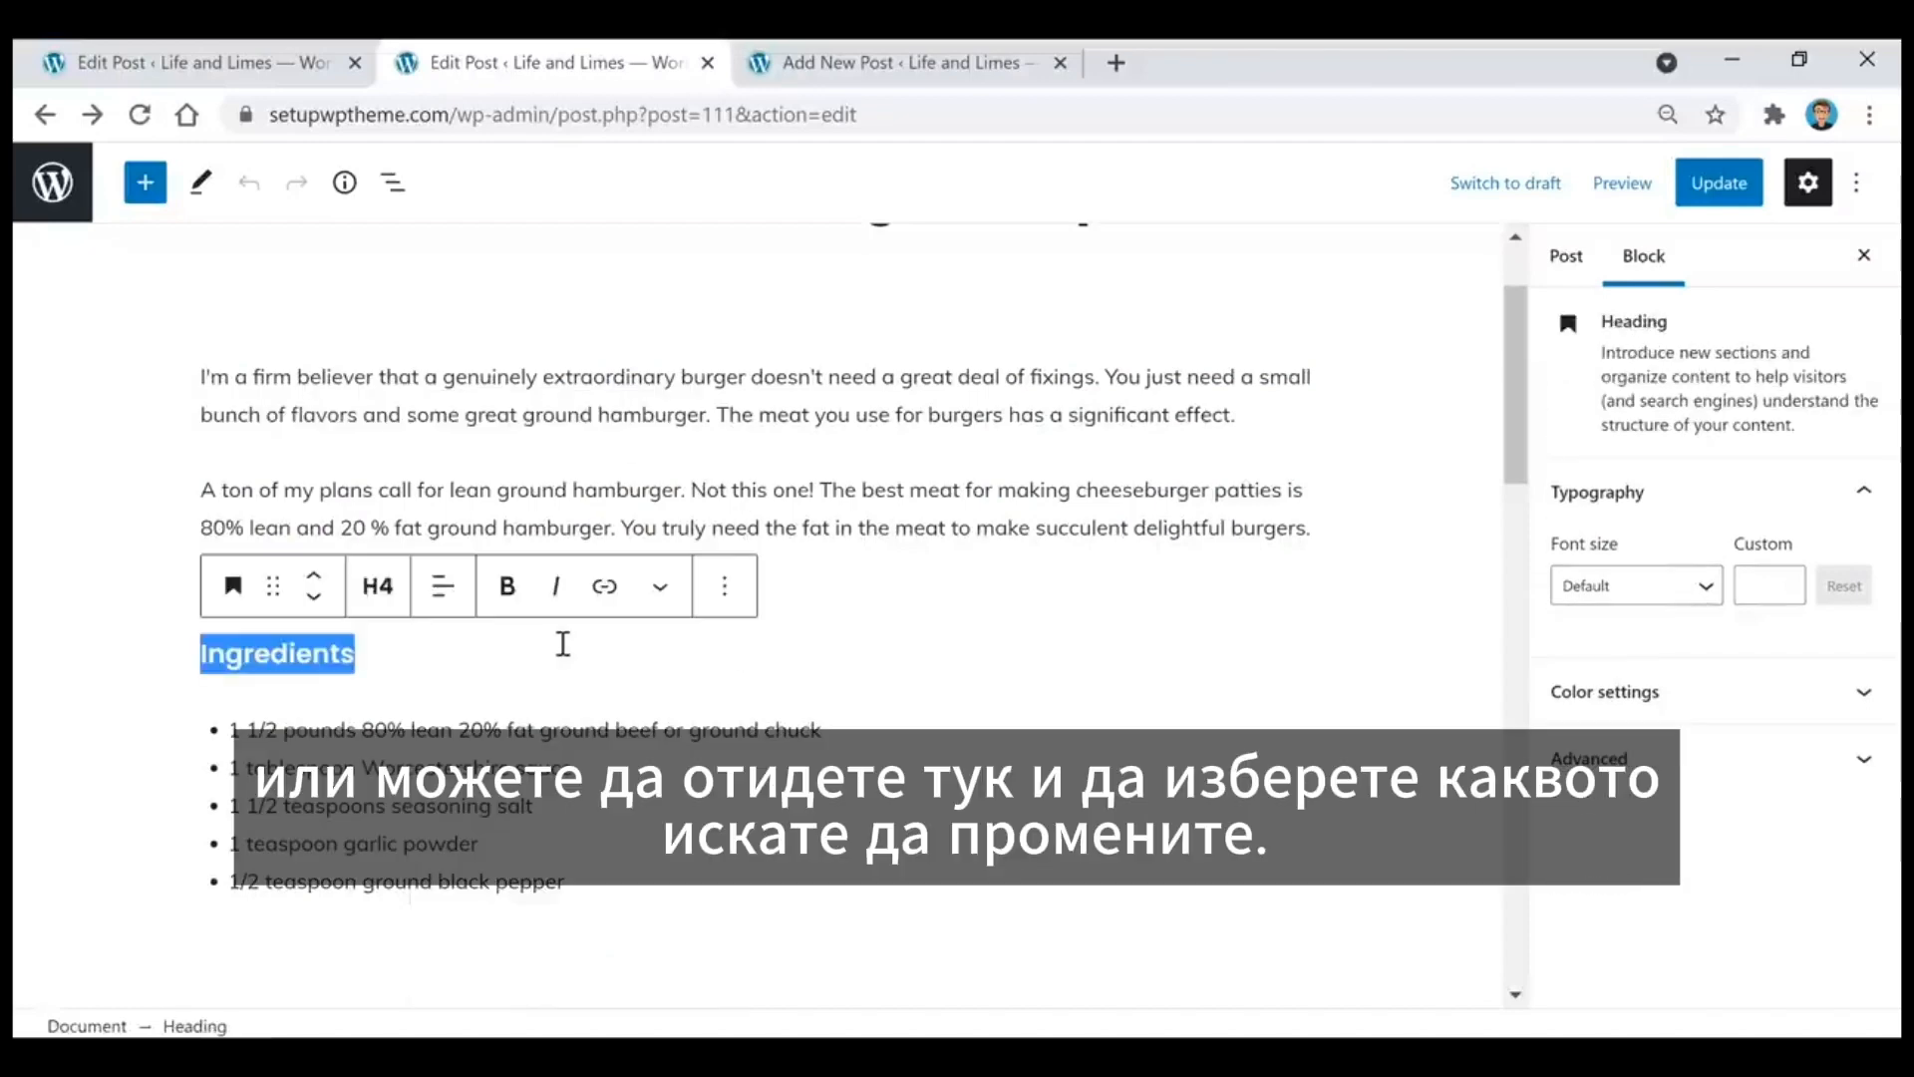
left_click(1719, 695)
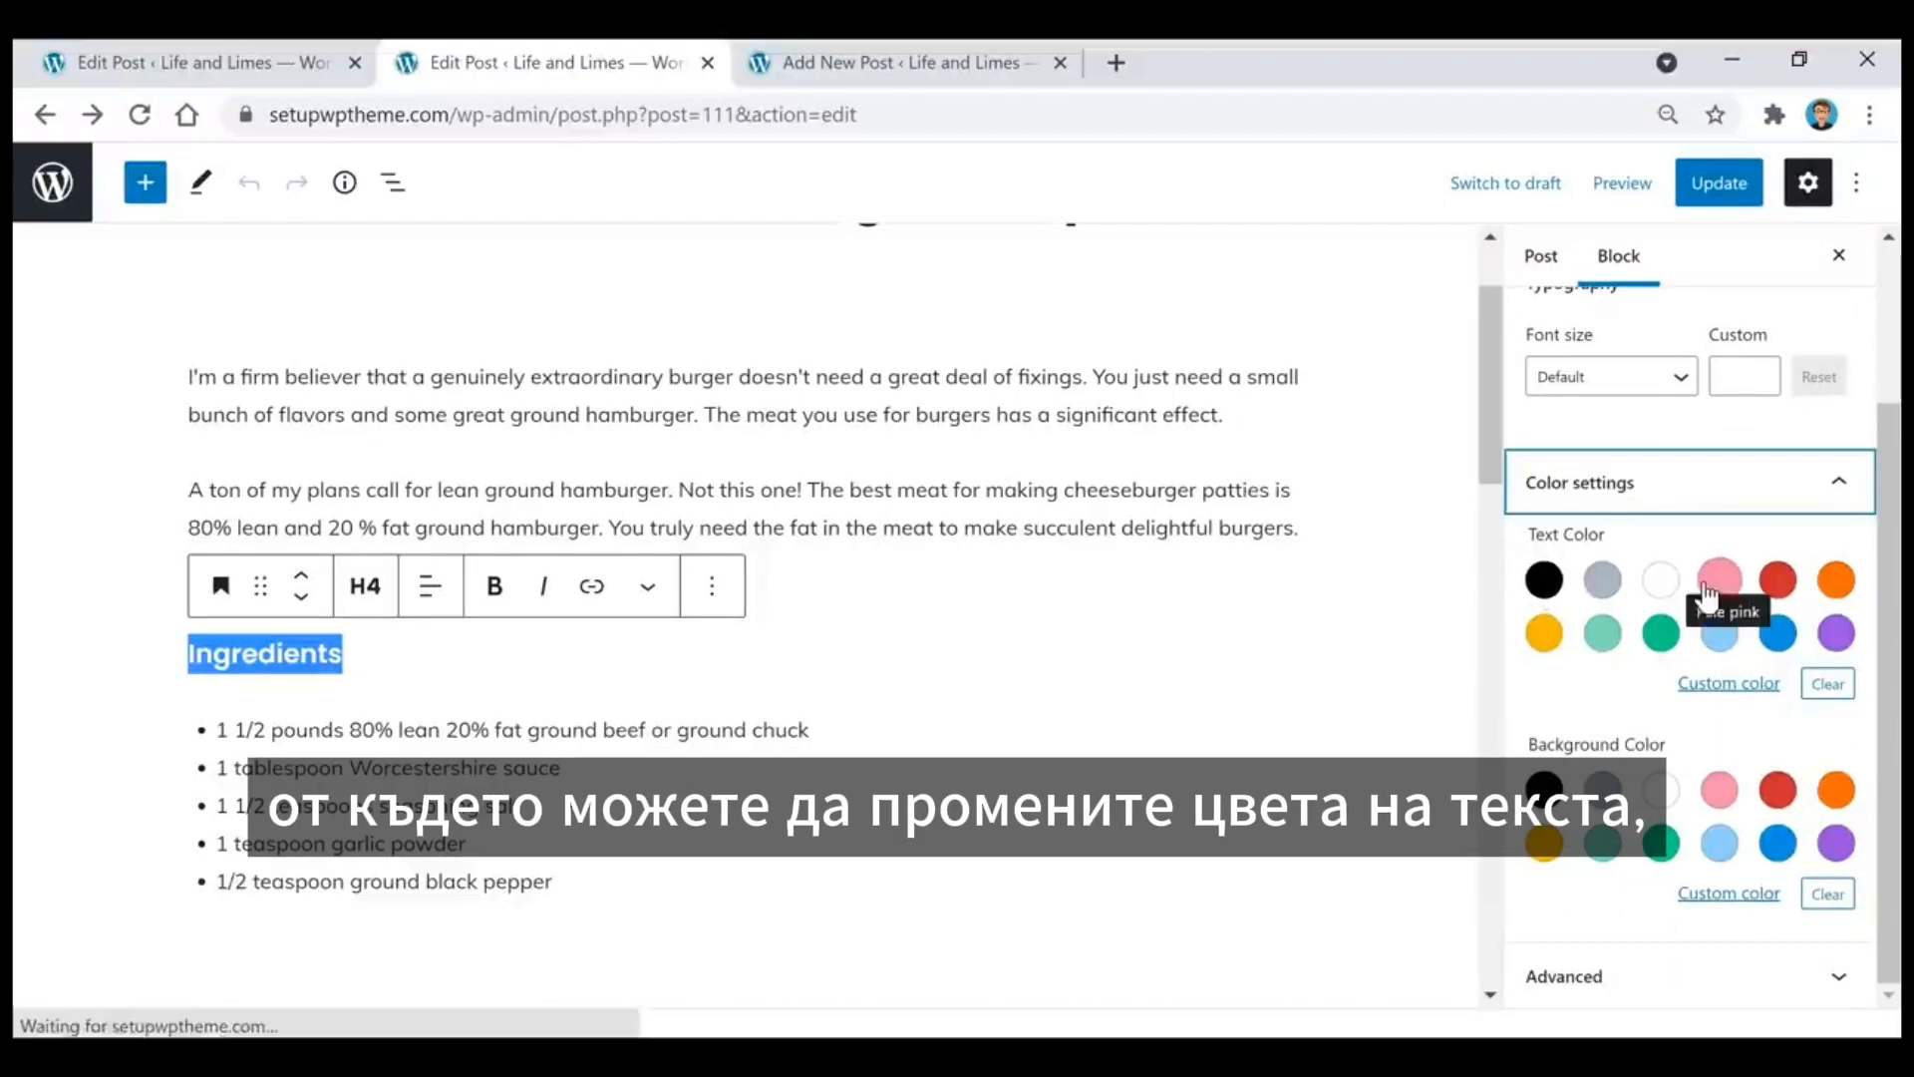
left_click(1720, 793)
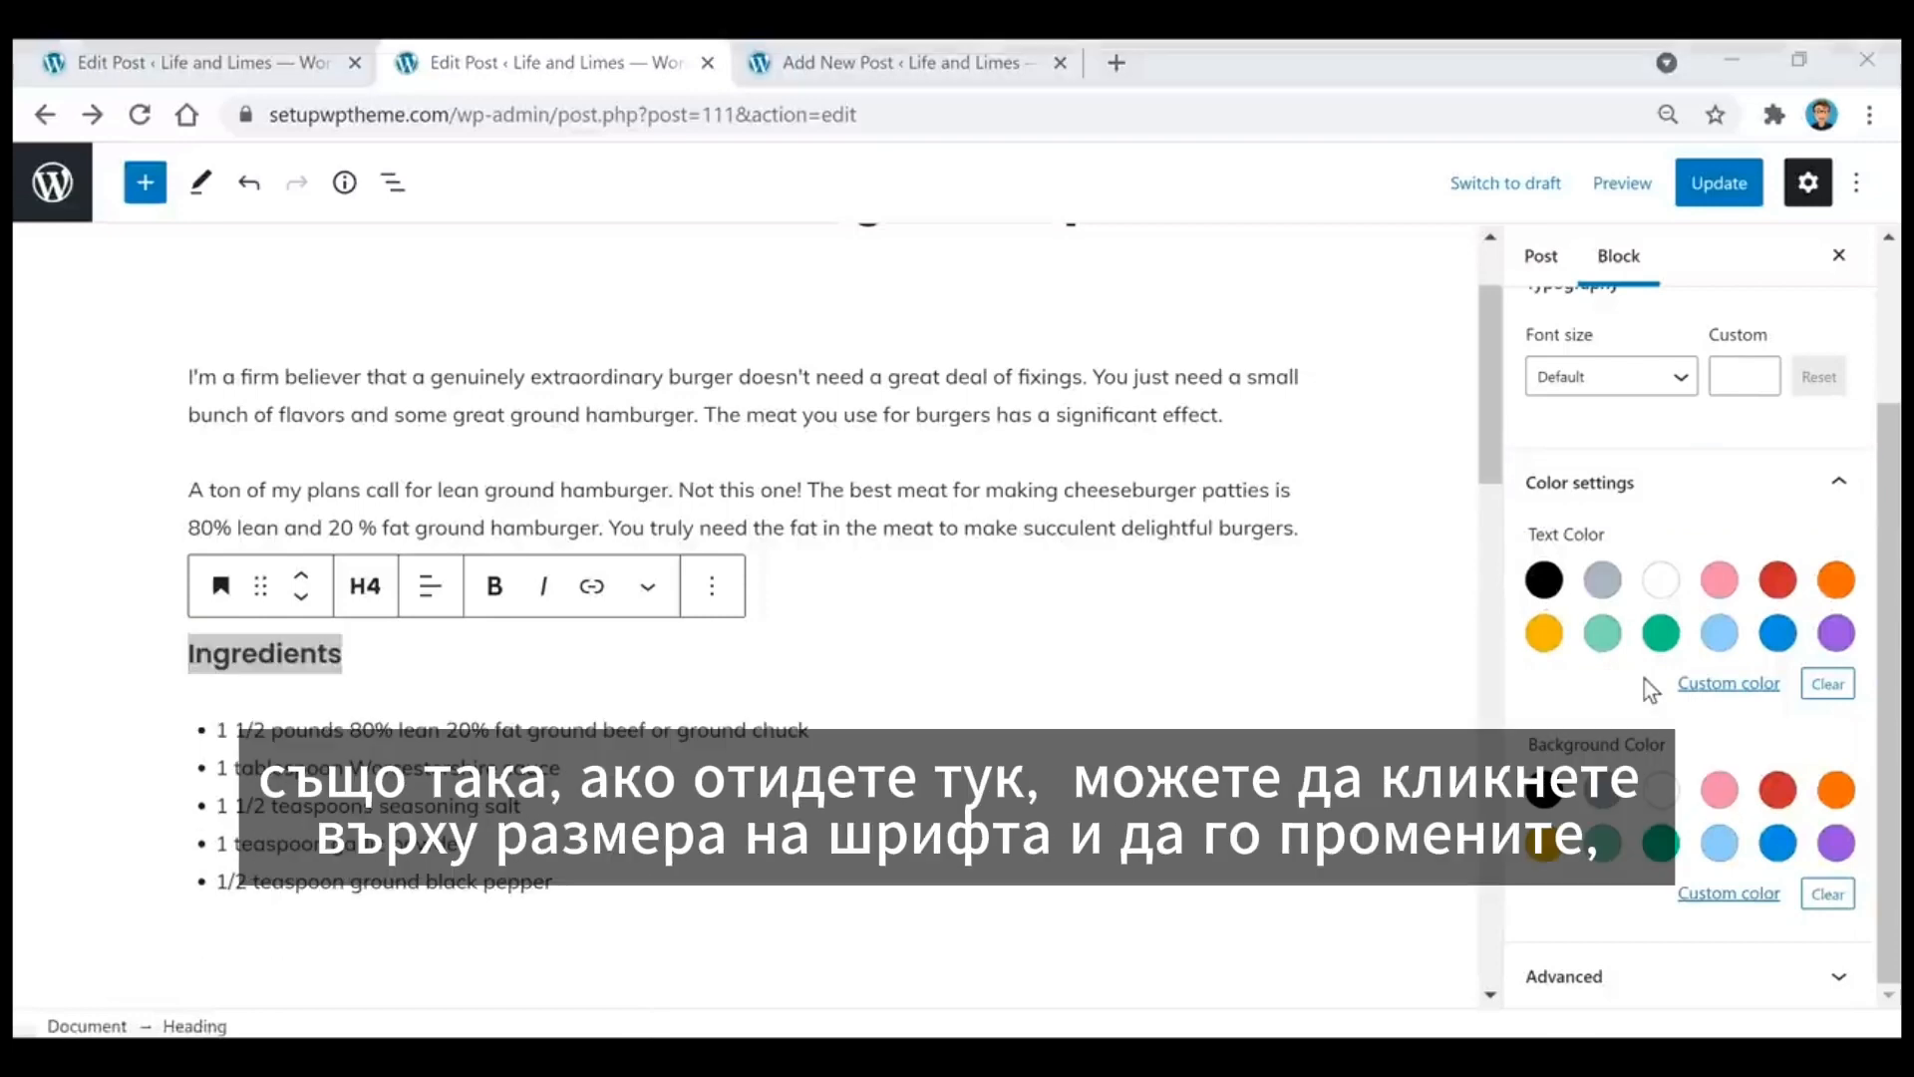
Step: Review the font size options for the Ingredients heading without choosing one
scroll(1643, 679, "up", 2)
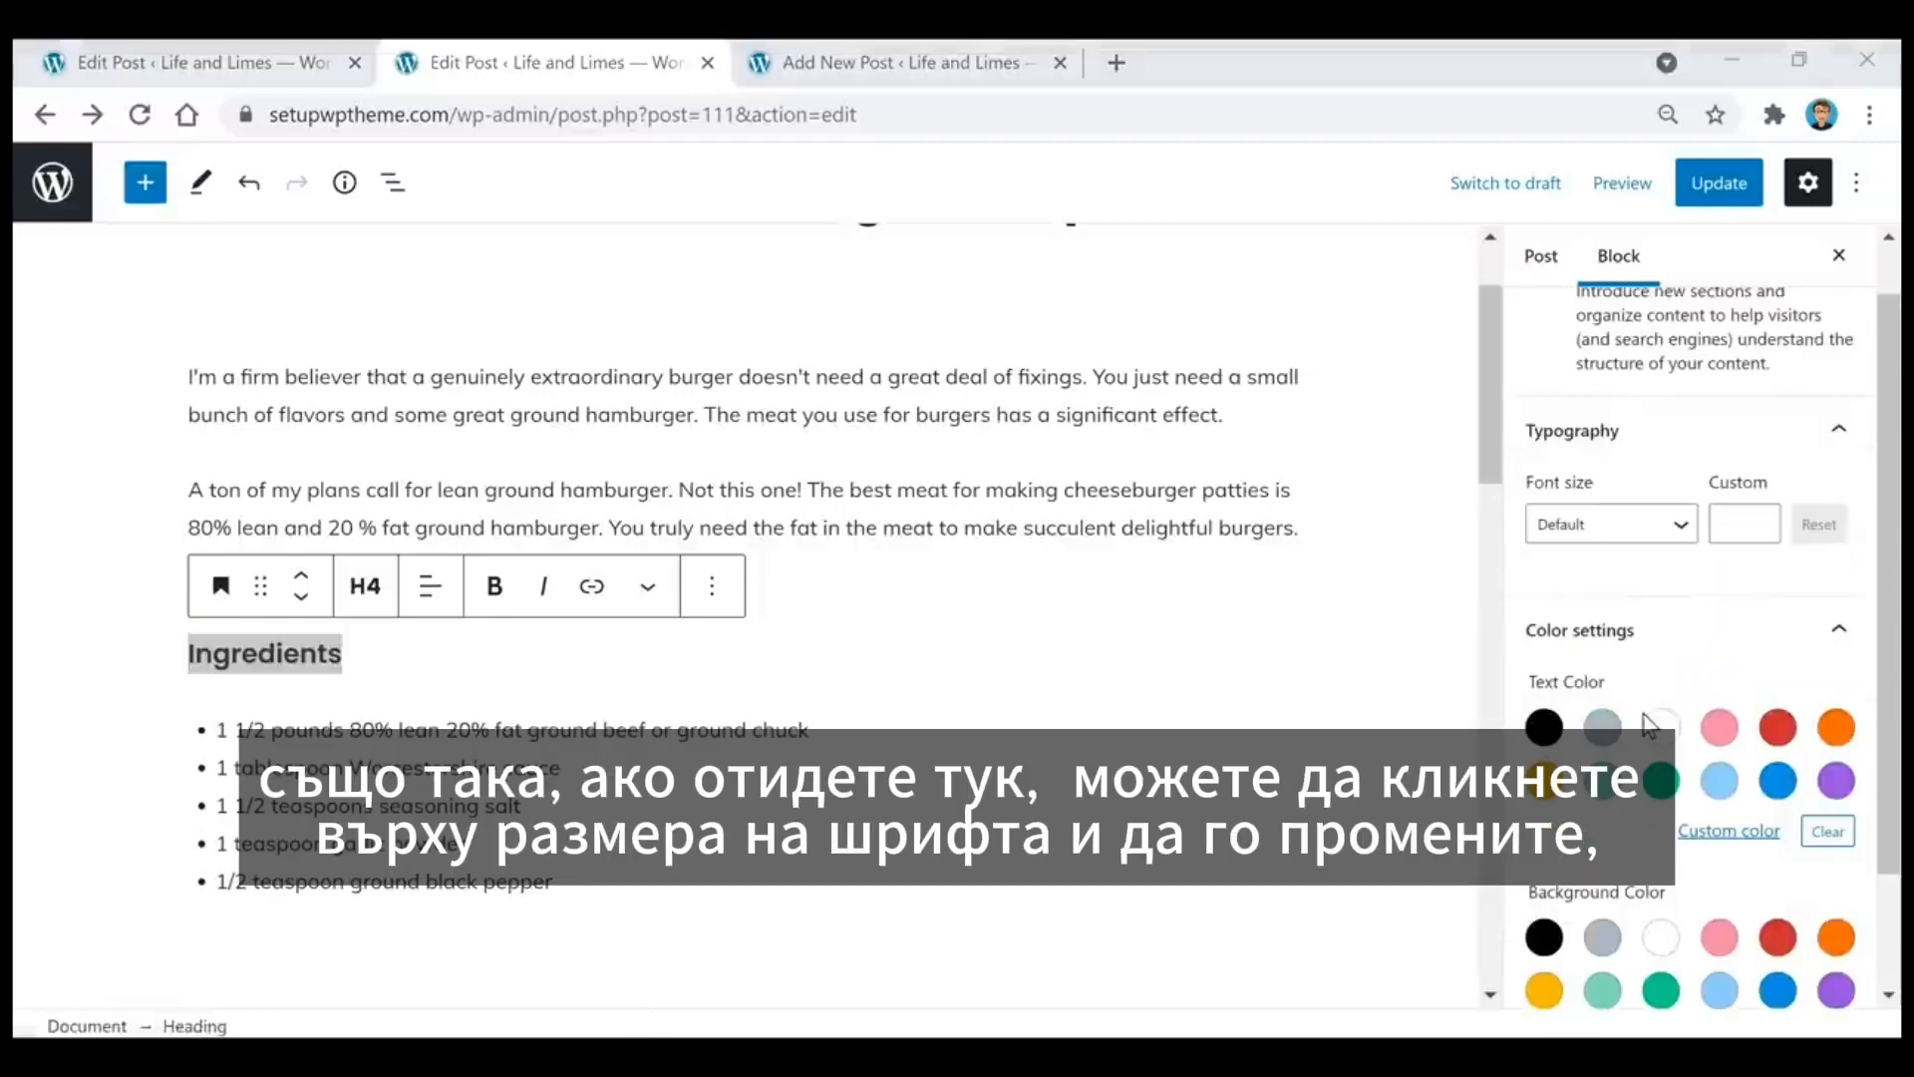
left_click(1685, 529)
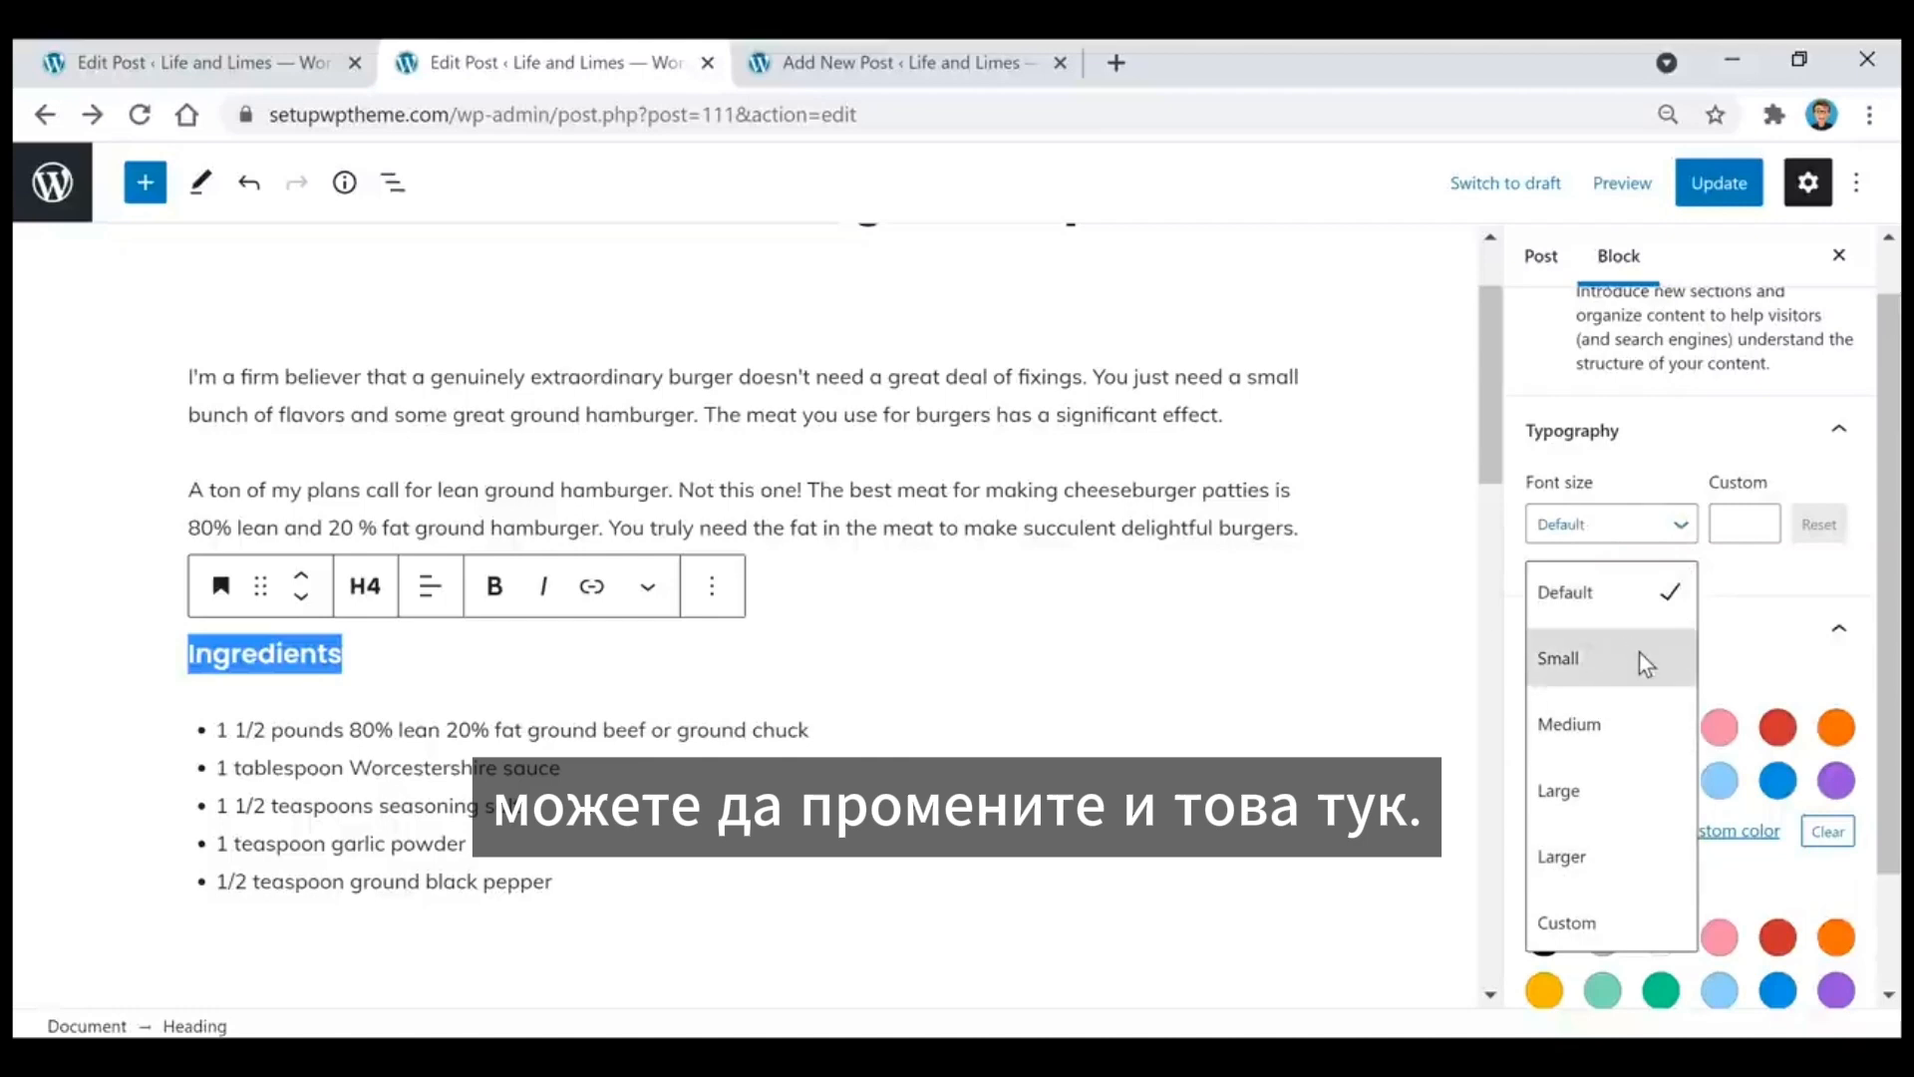
left_click(1211, 499)
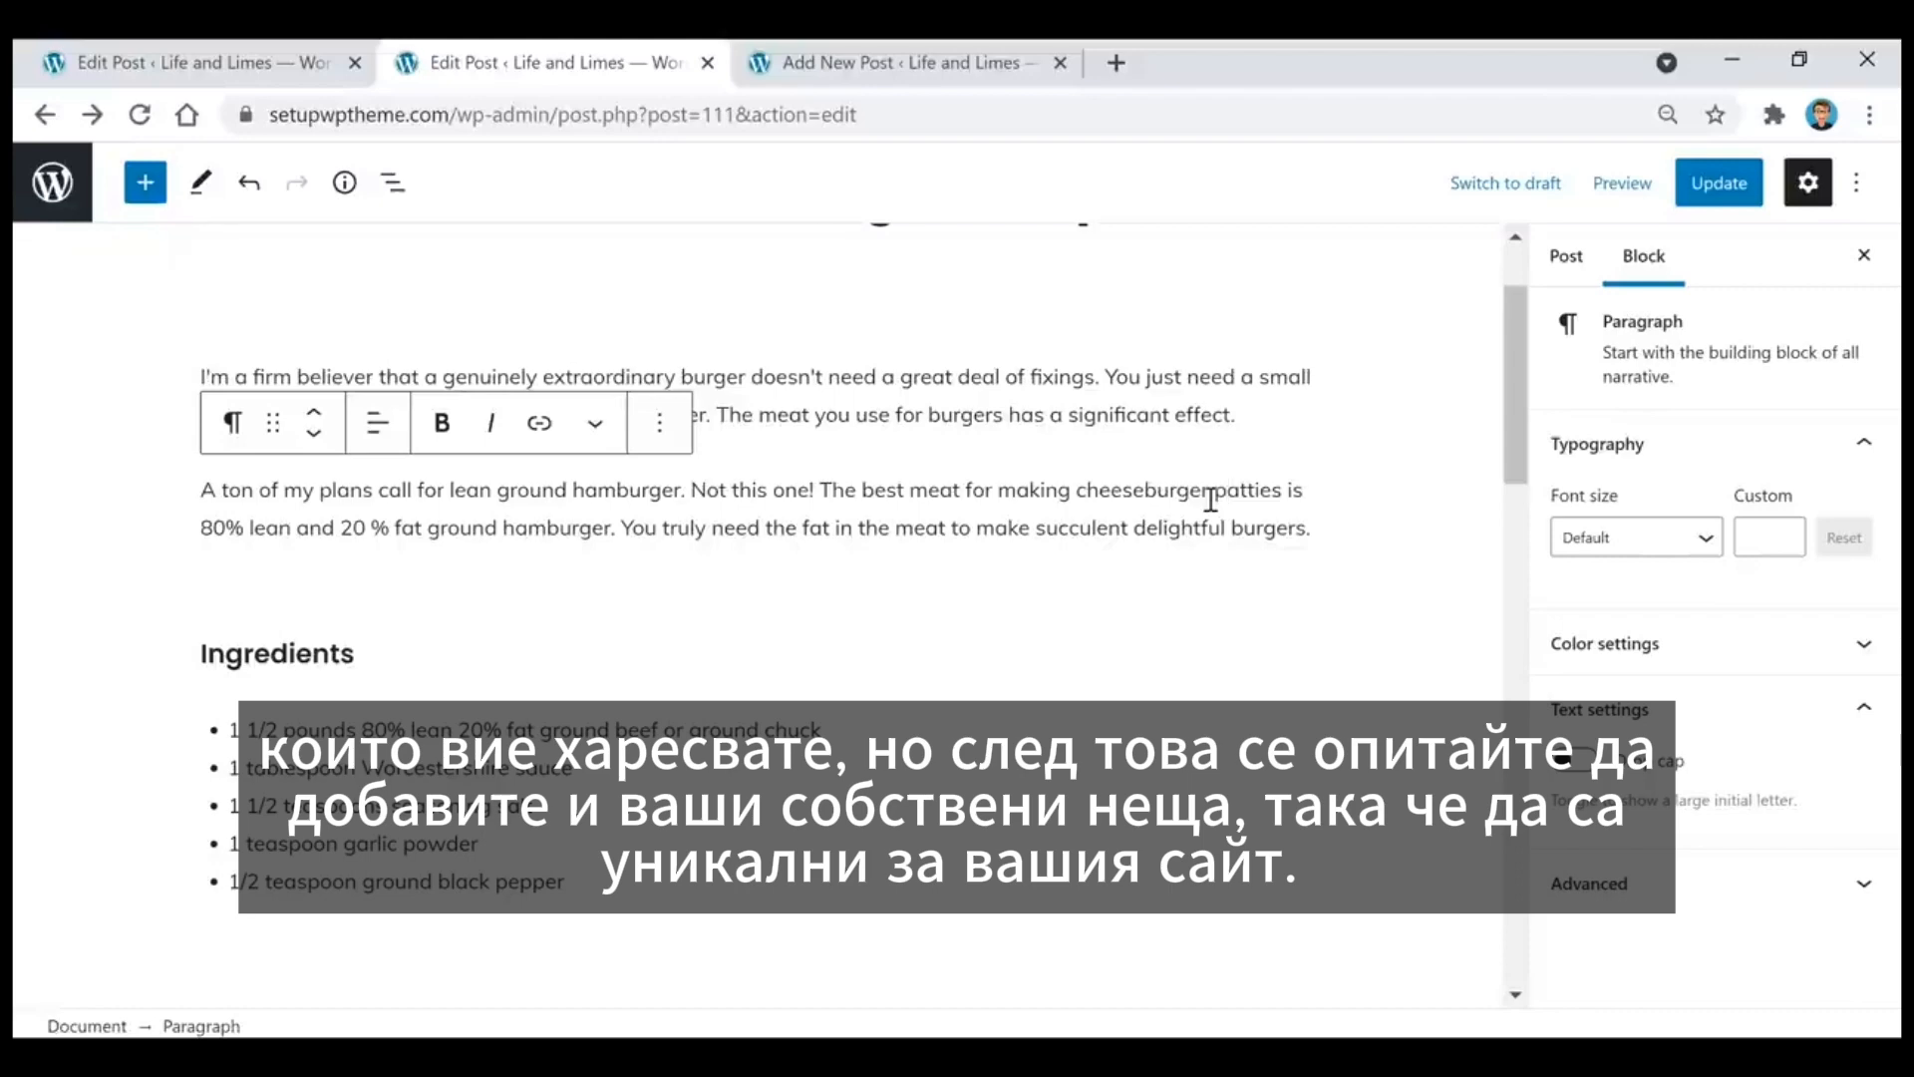
scroll(1209, 501, "up", 2)
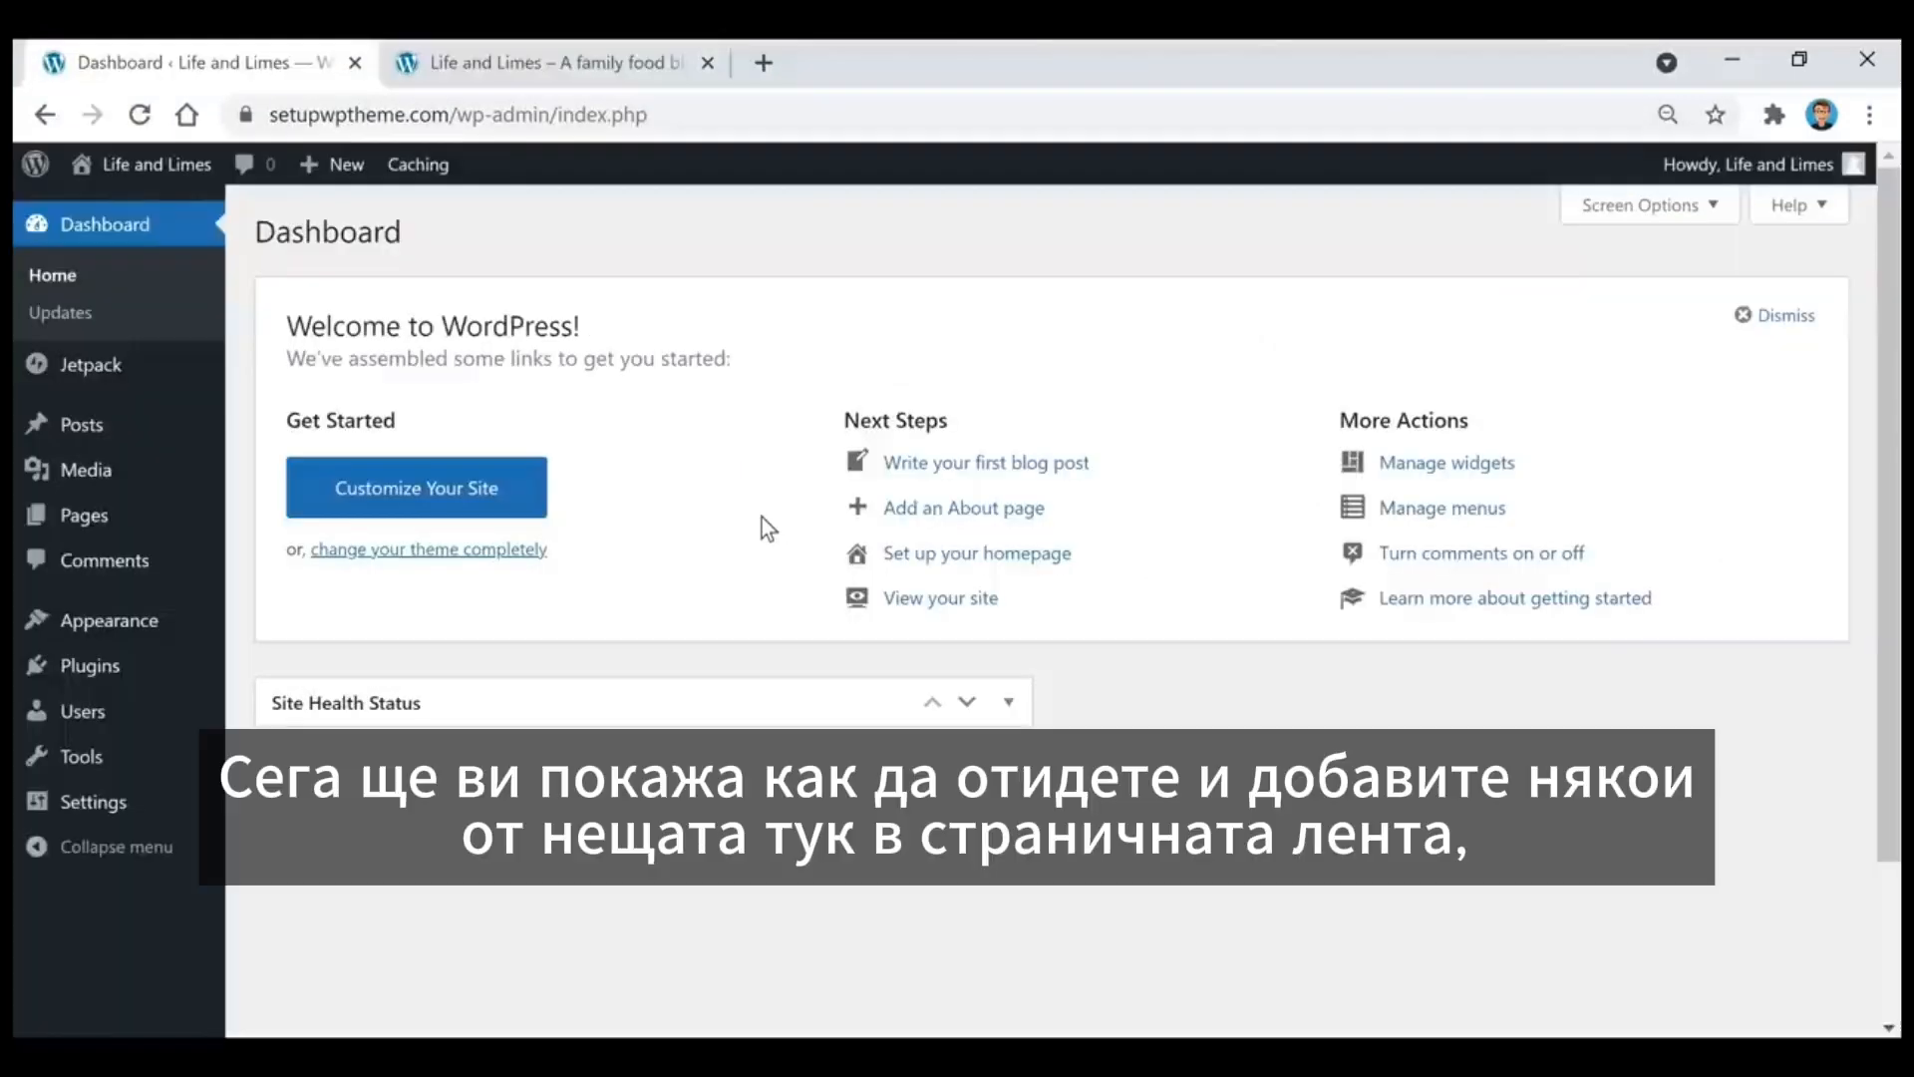
Step: Examine the live home page's sidebar, from the Grubhub ad and search box through the recent posts, categories and other ads
left_click(629, 63)
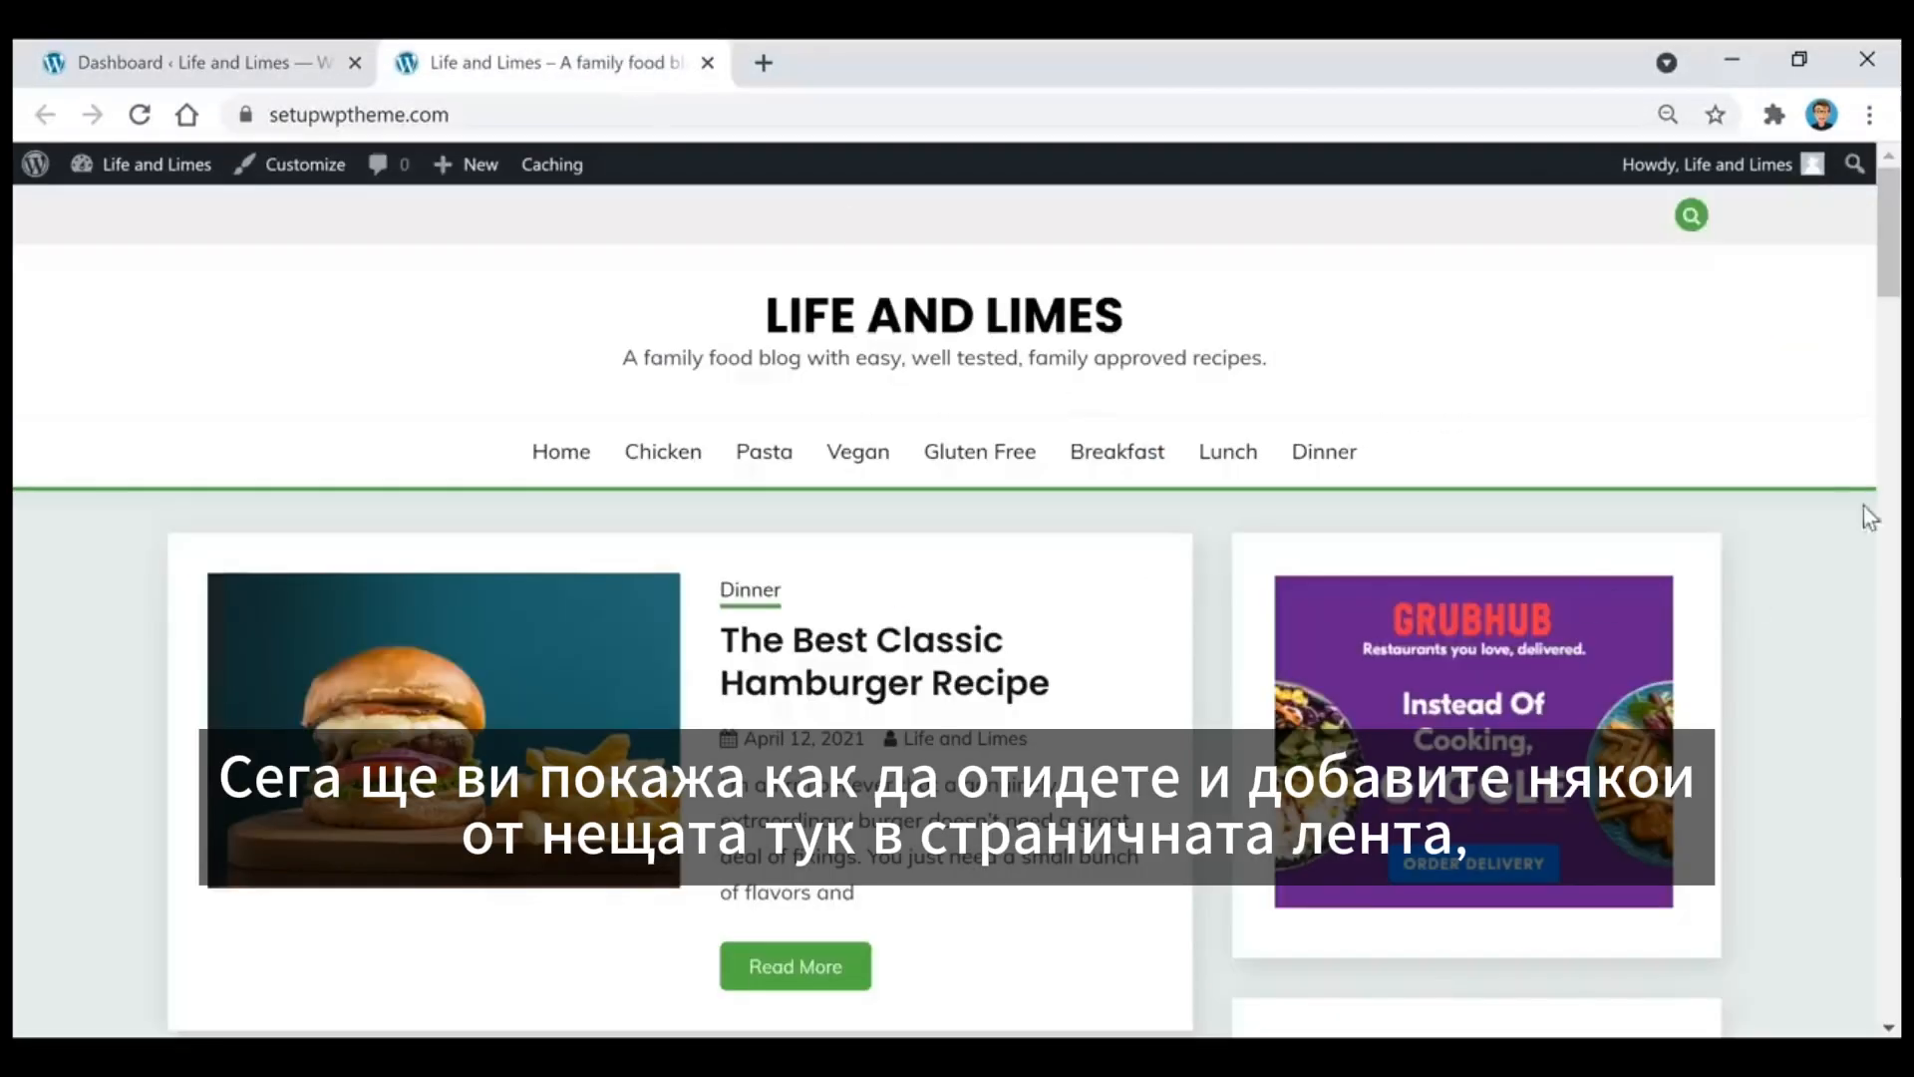
scroll(1386, 546, "down", 3)
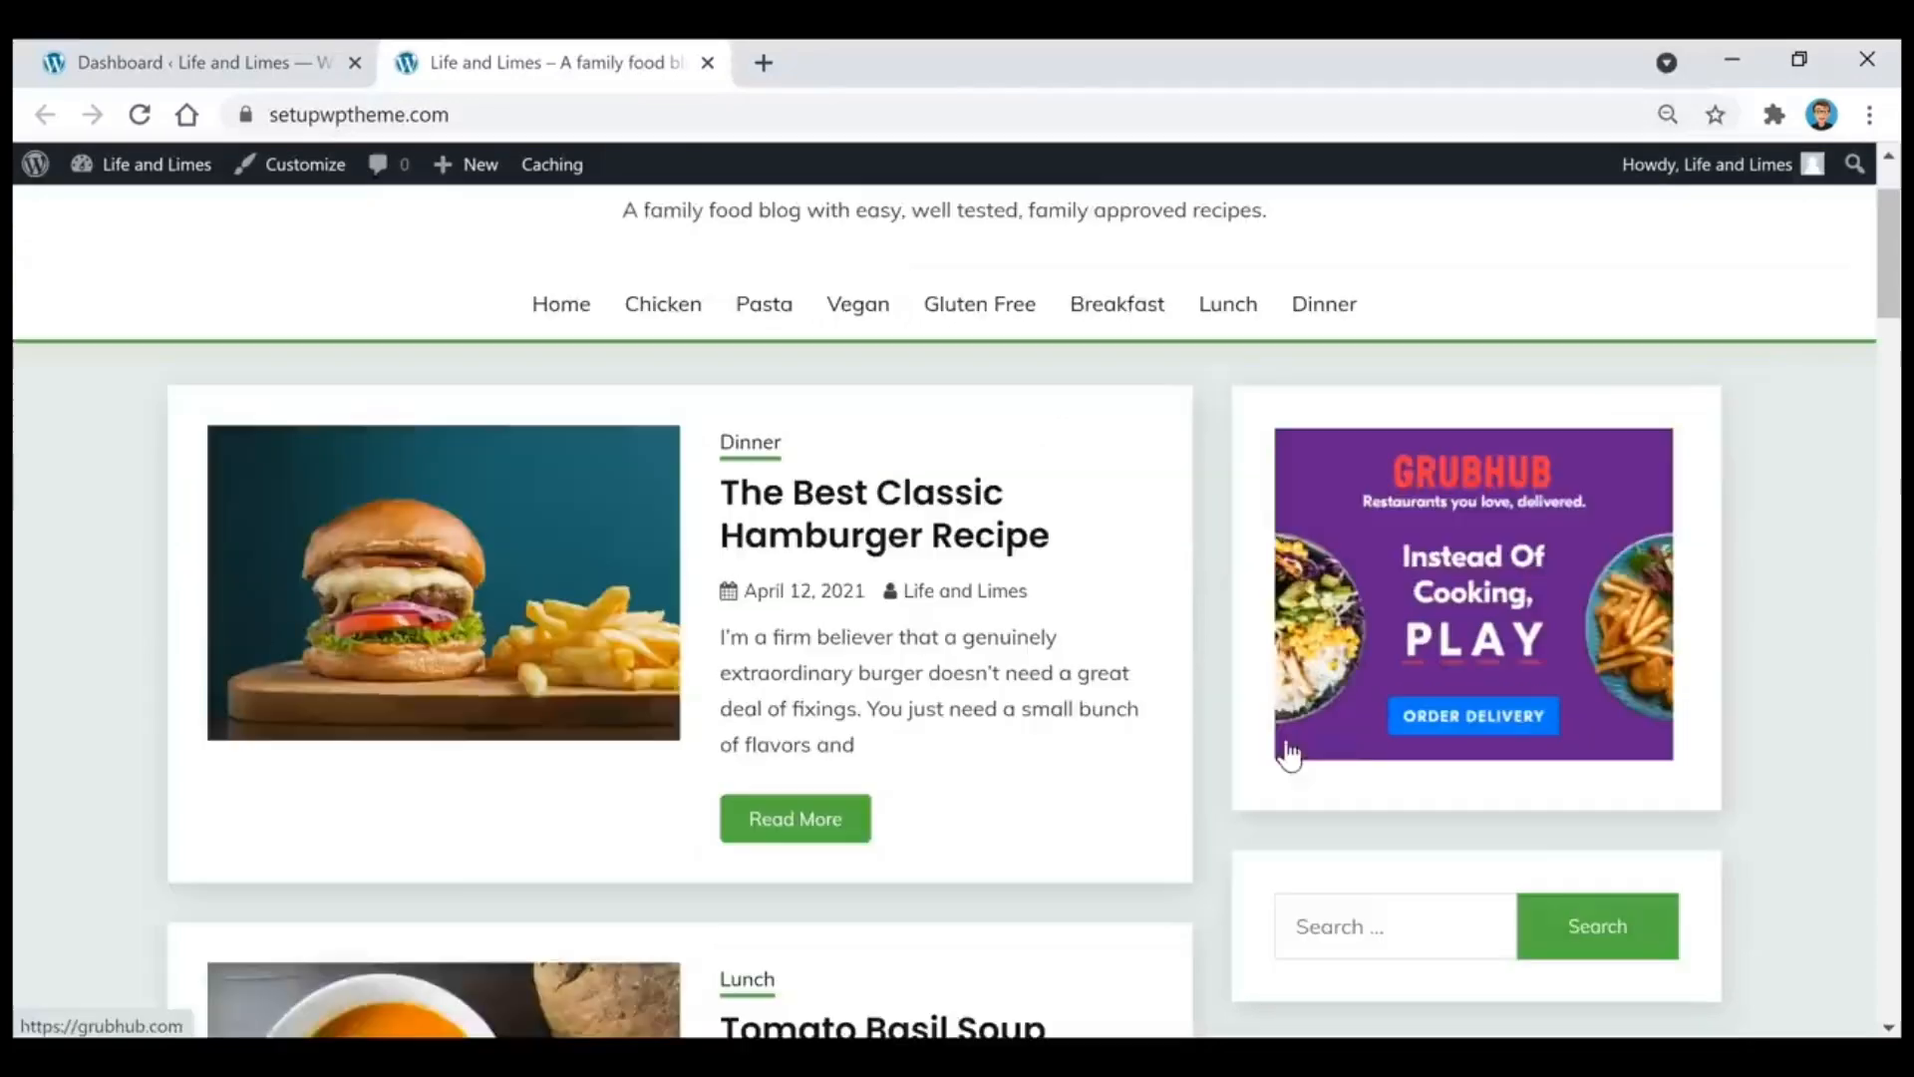
scroll(1517, 601, "down", 10)
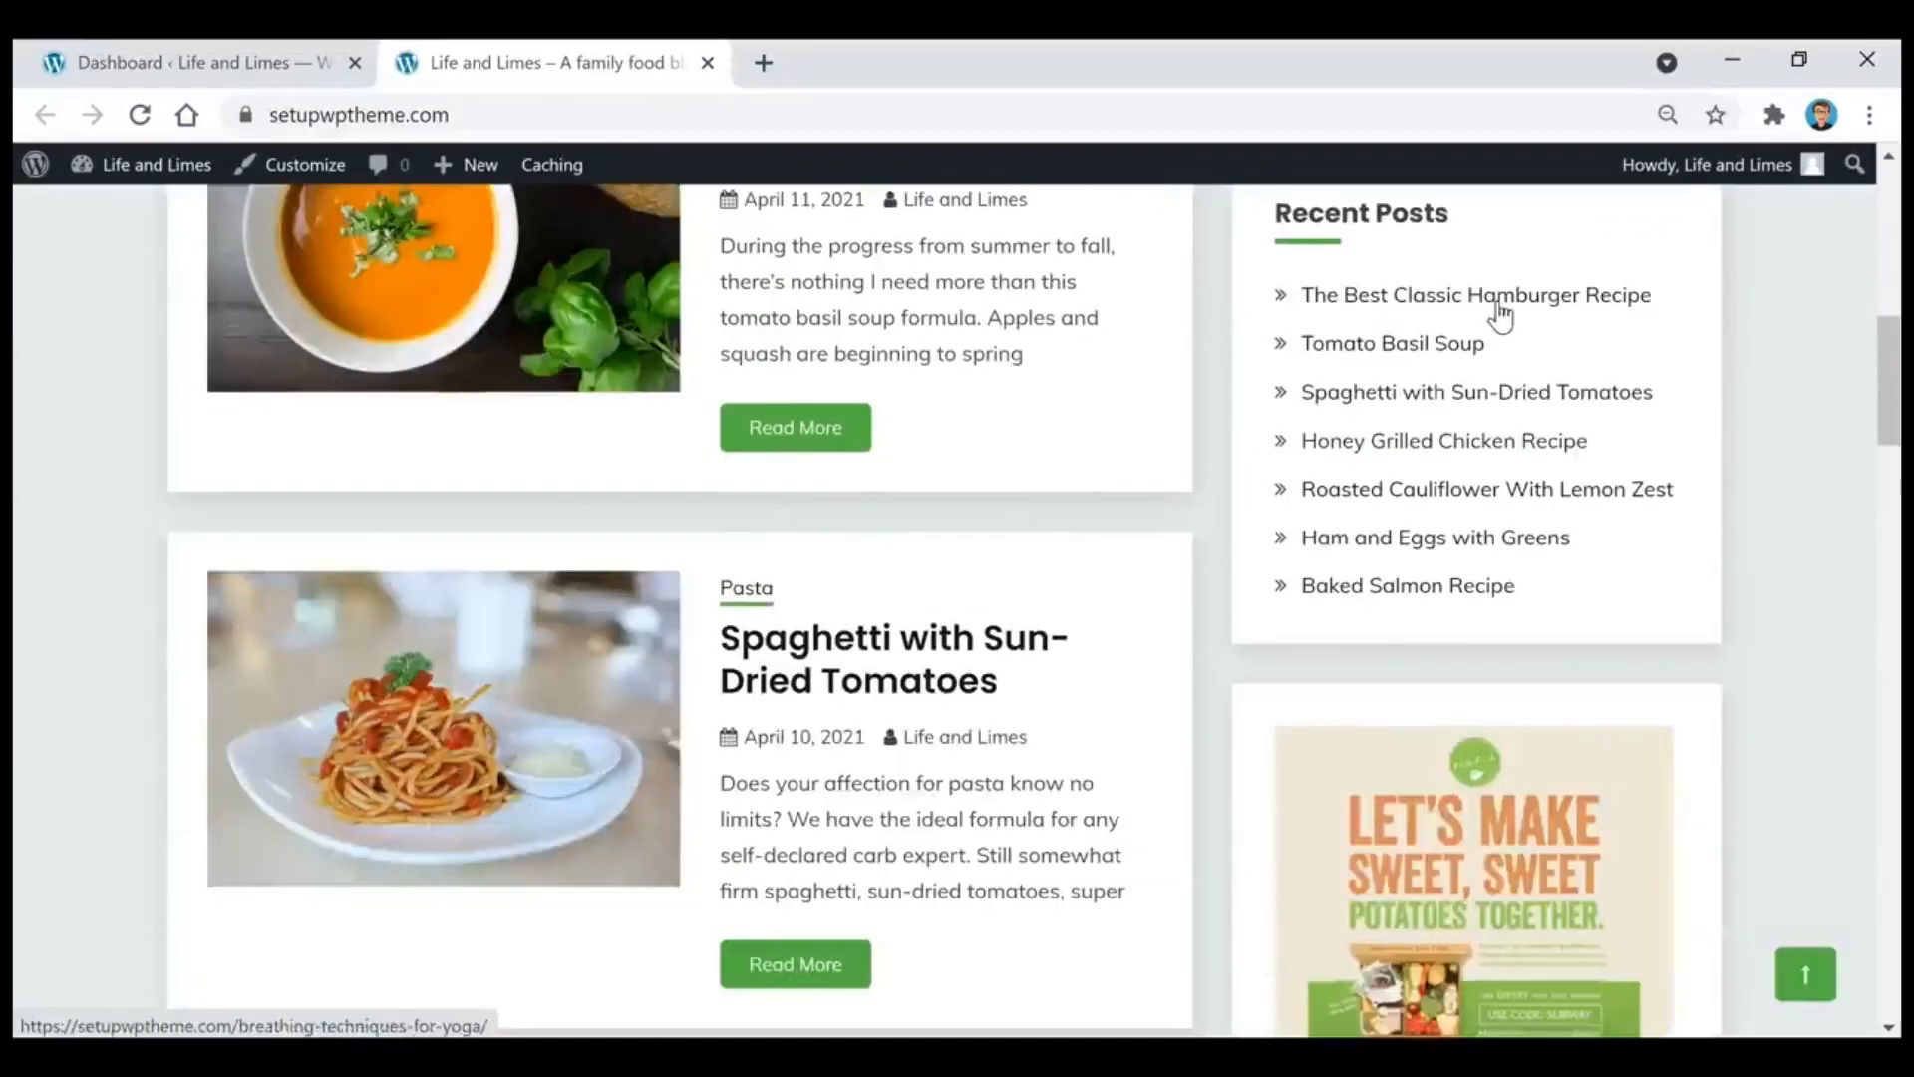
scroll(1599, 567, "up", 1)
scroll(1597, 564, "down", 7)
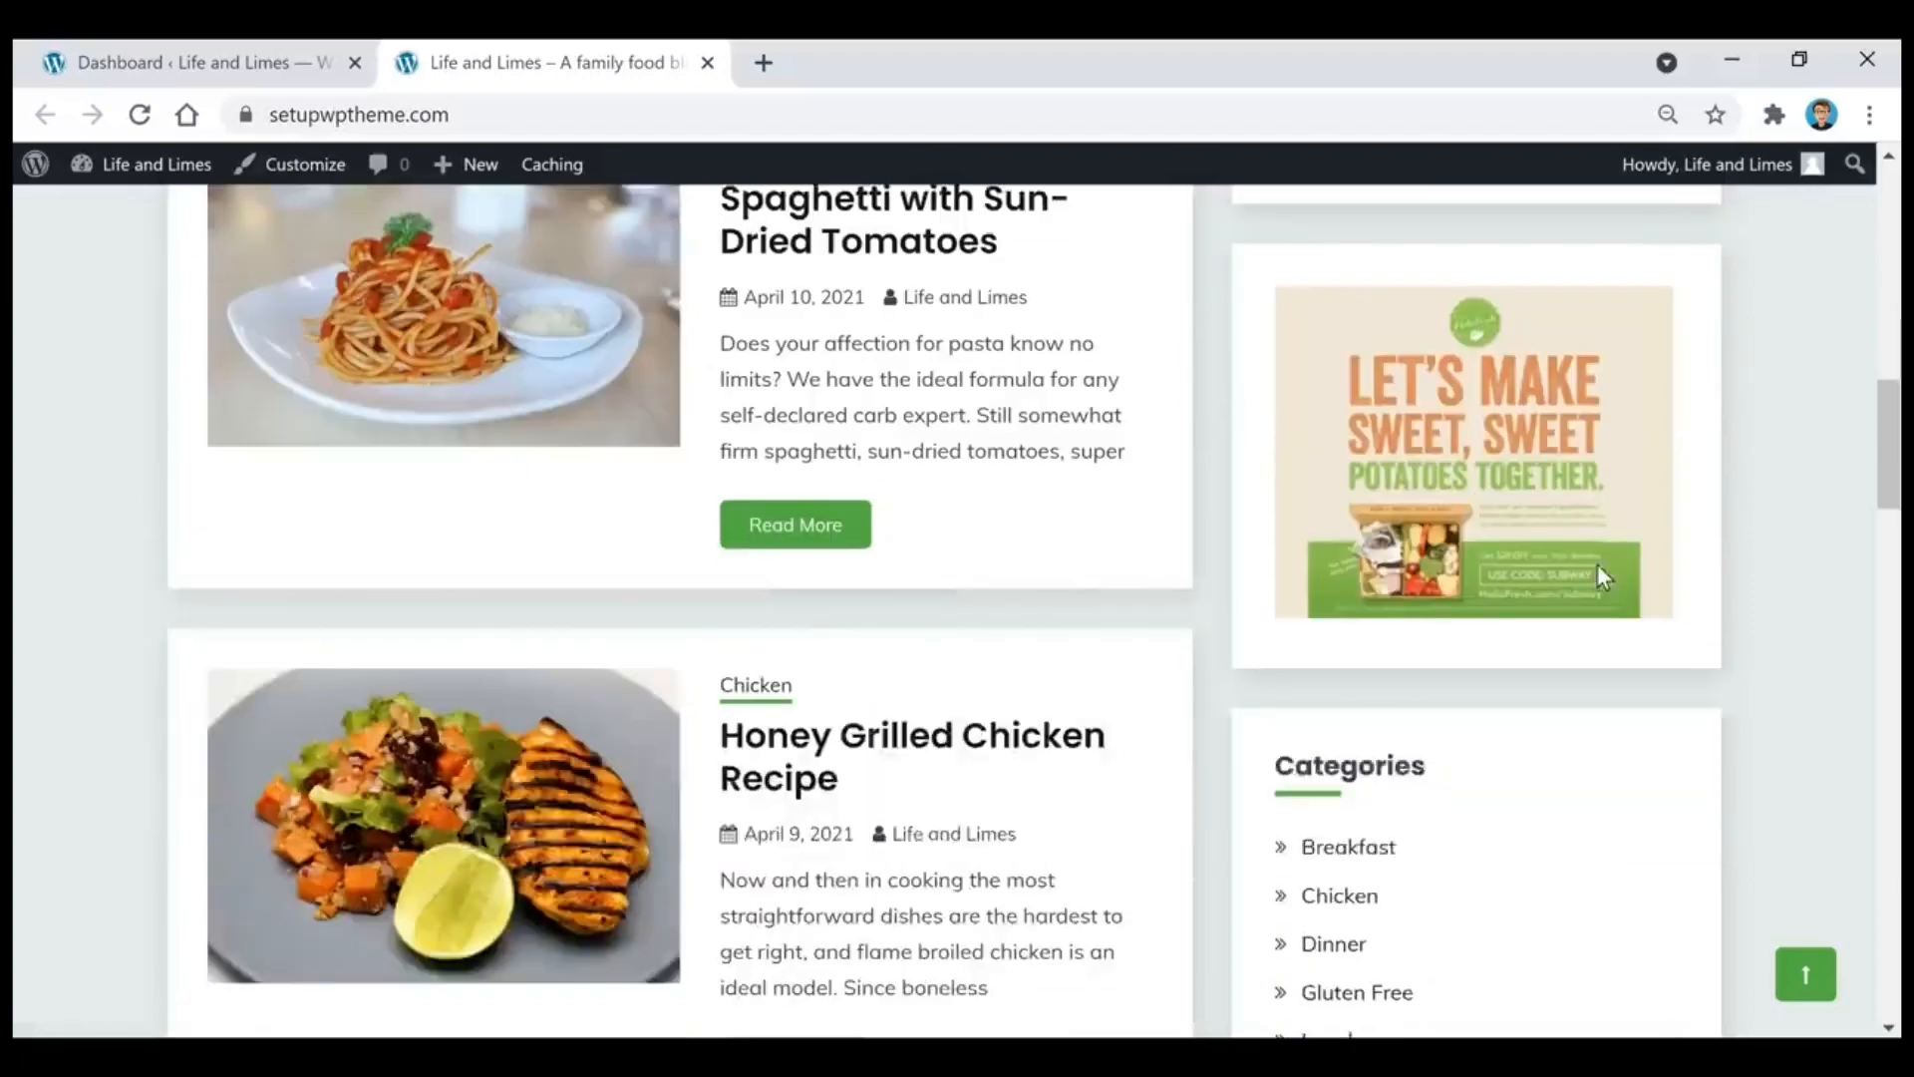
scroll(1561, 511, "down", 6)
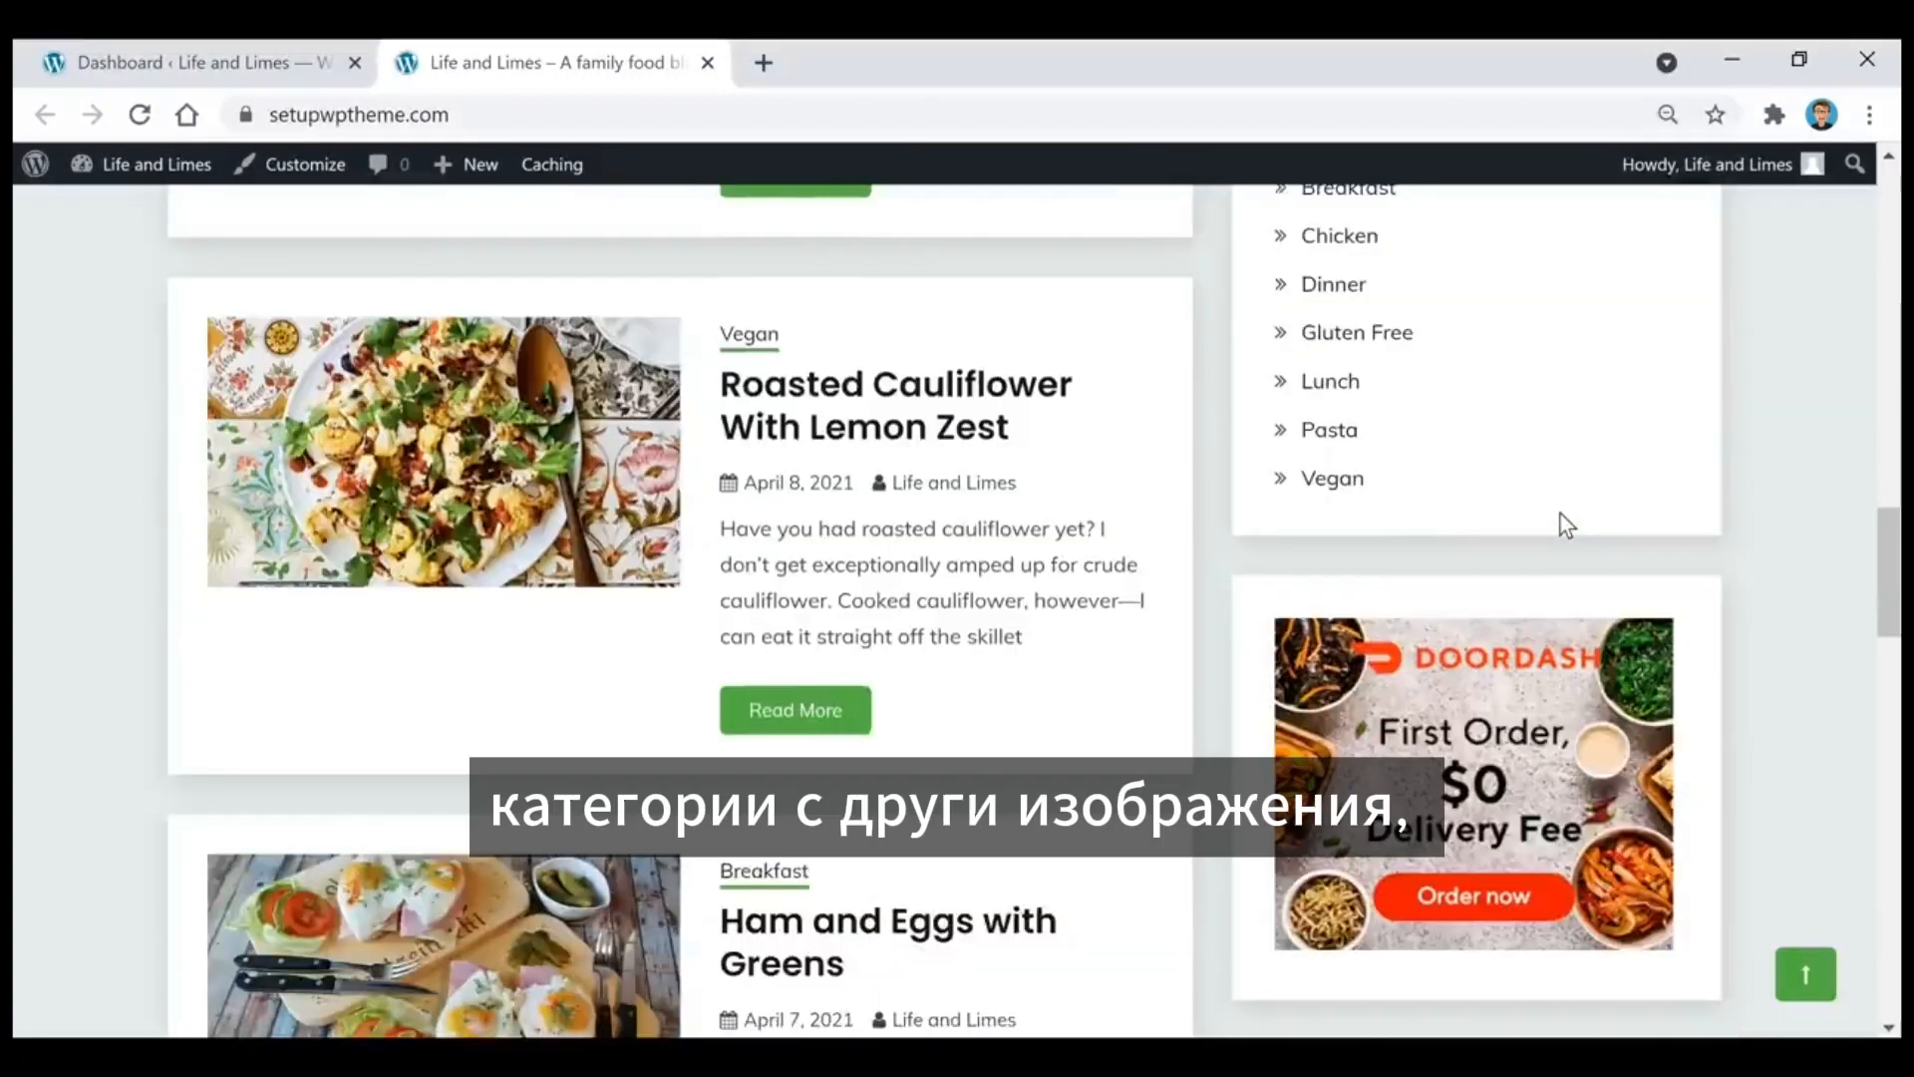
scroll(1192, 703, "up", 18)
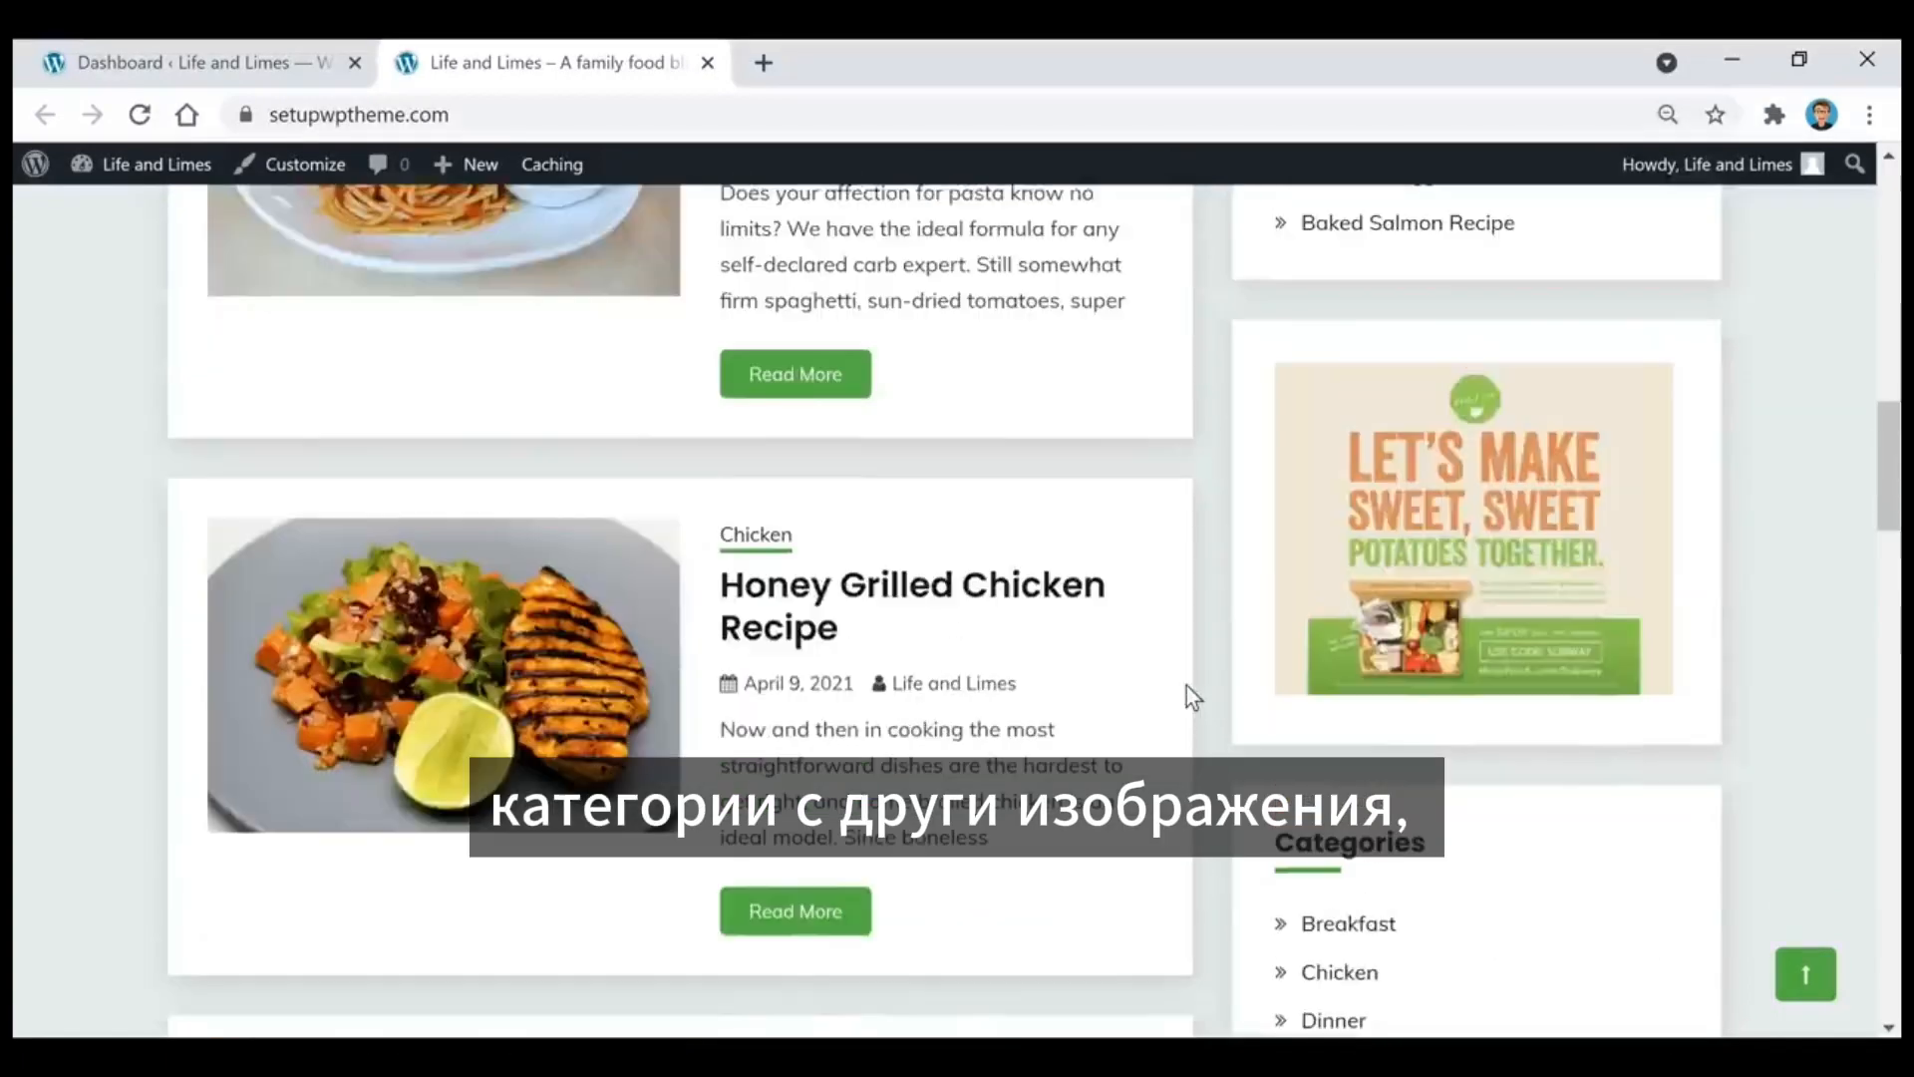
scroll(1198, 726, "up", 5)
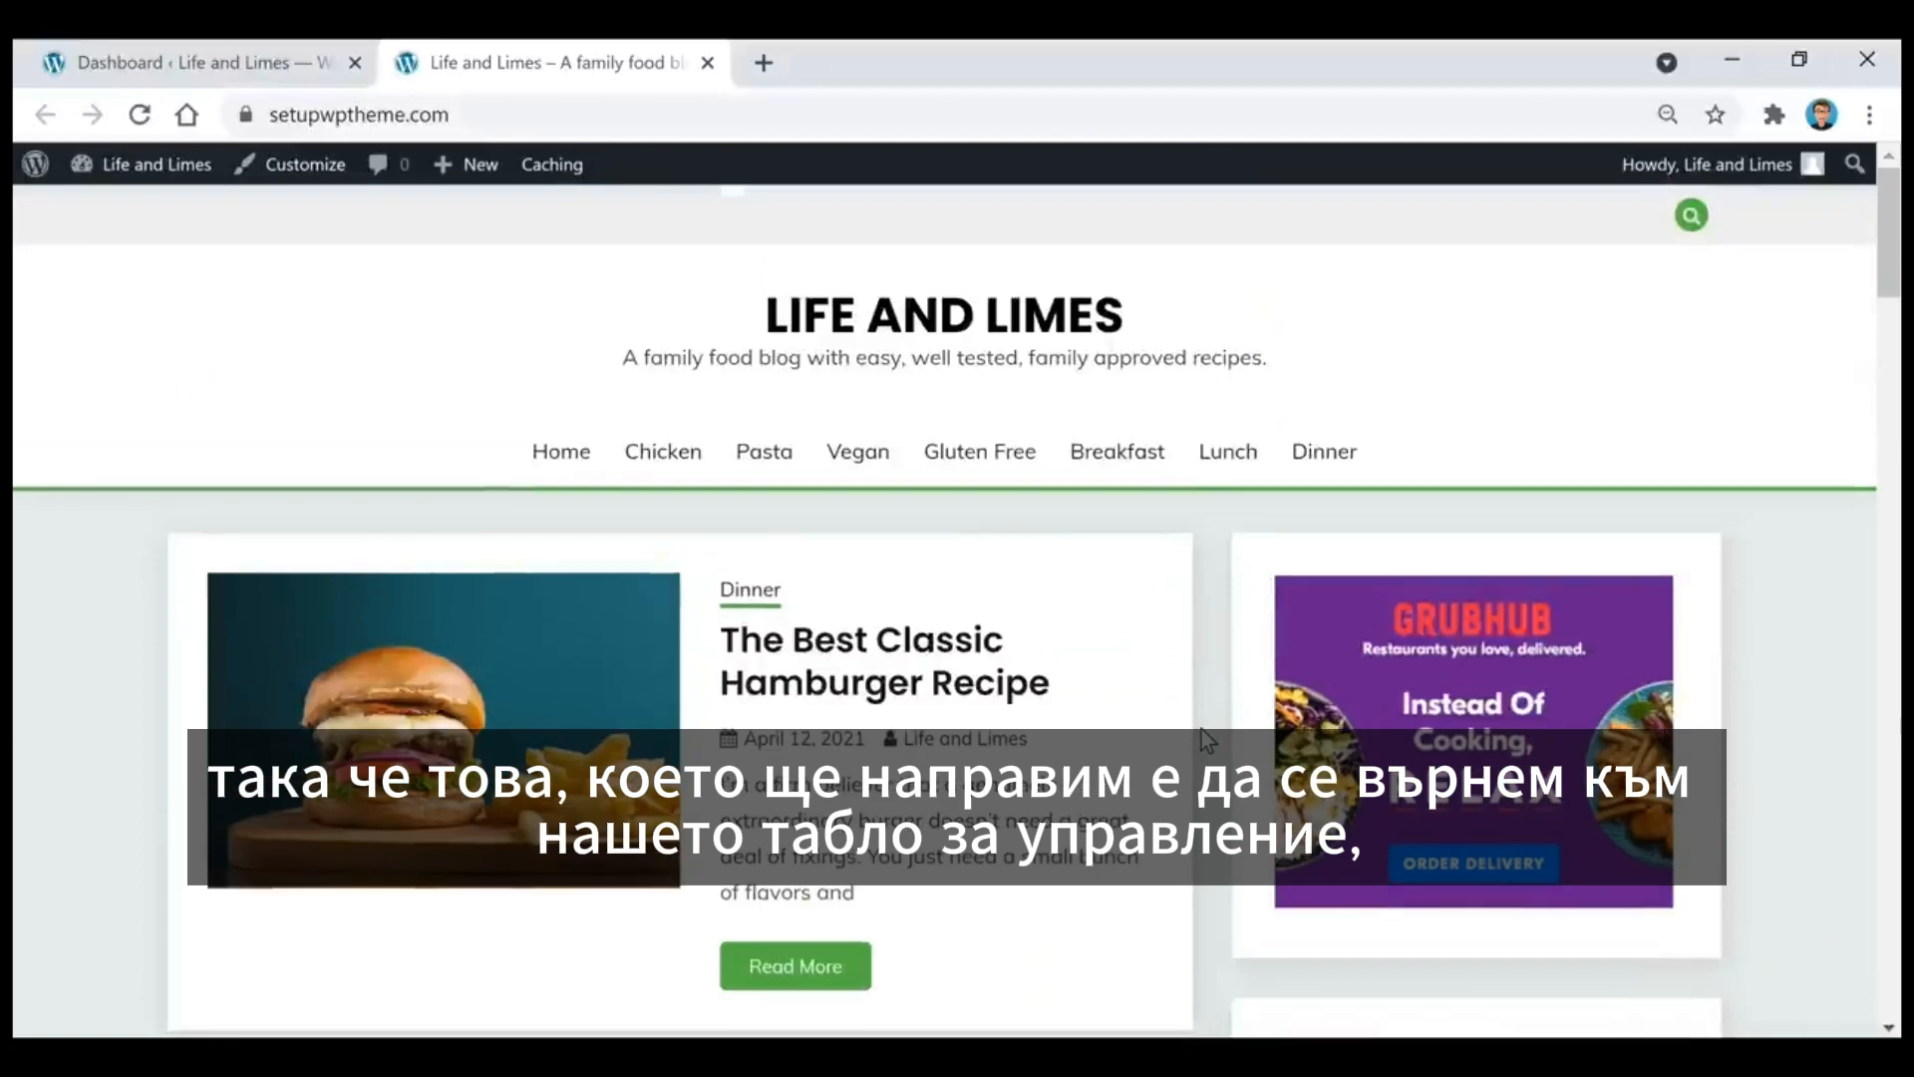
Step: Return to the dashboard, open the Widgets page and look through the available widgets
left_click(213, 79)
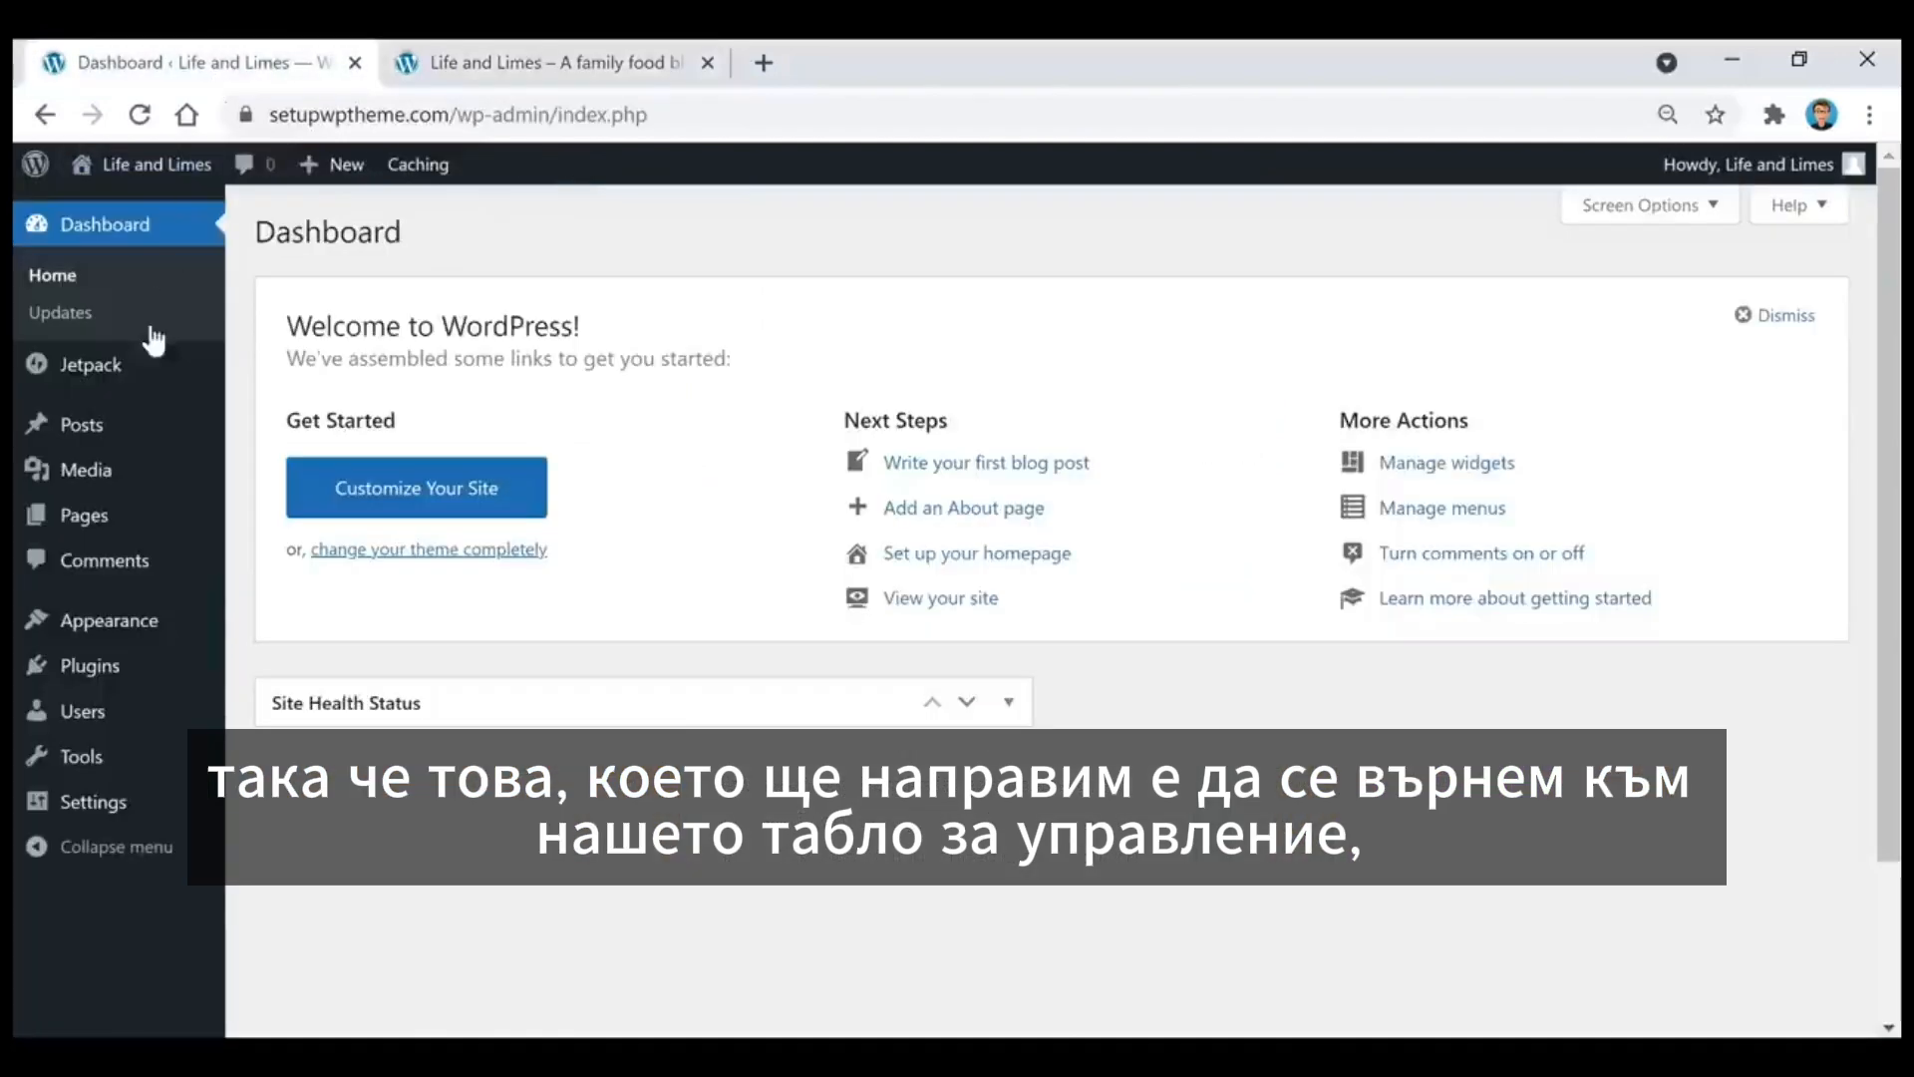
mouse_move(125, 632)
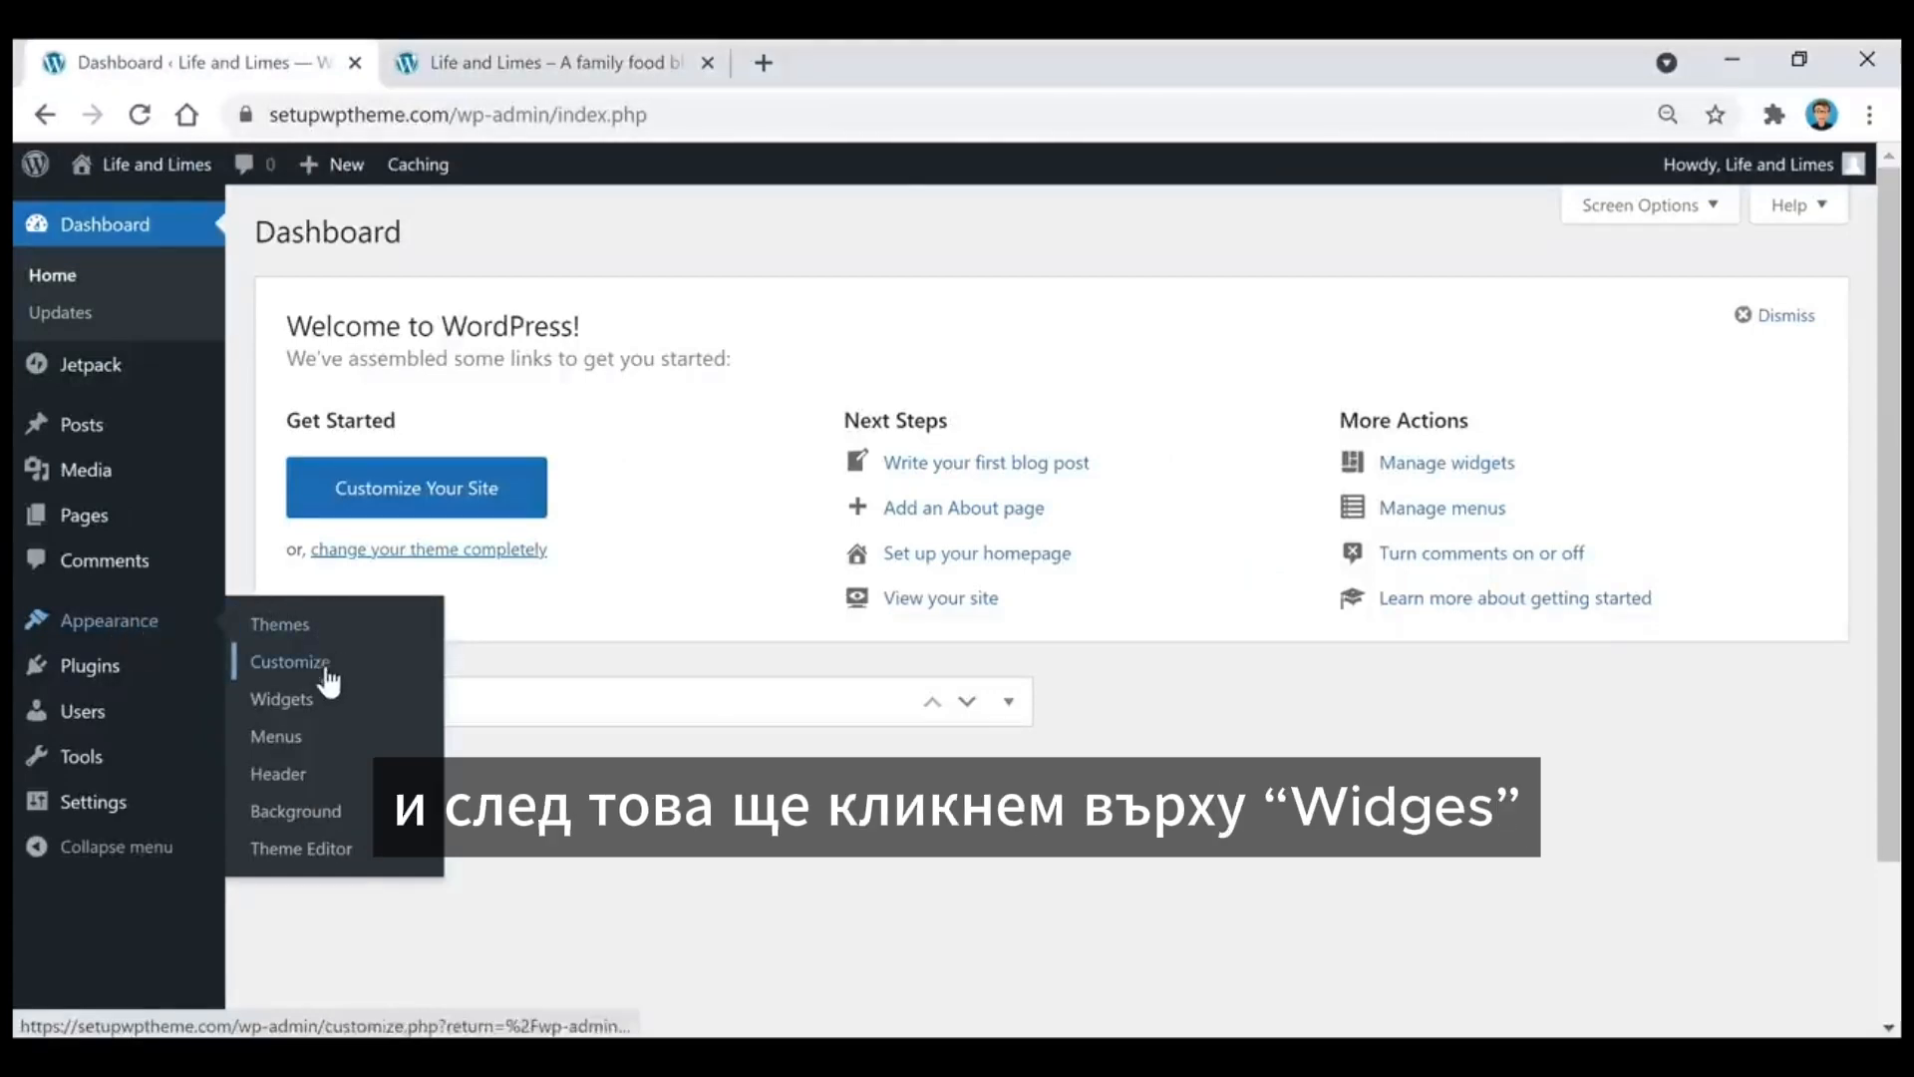
left_click(324, 698)
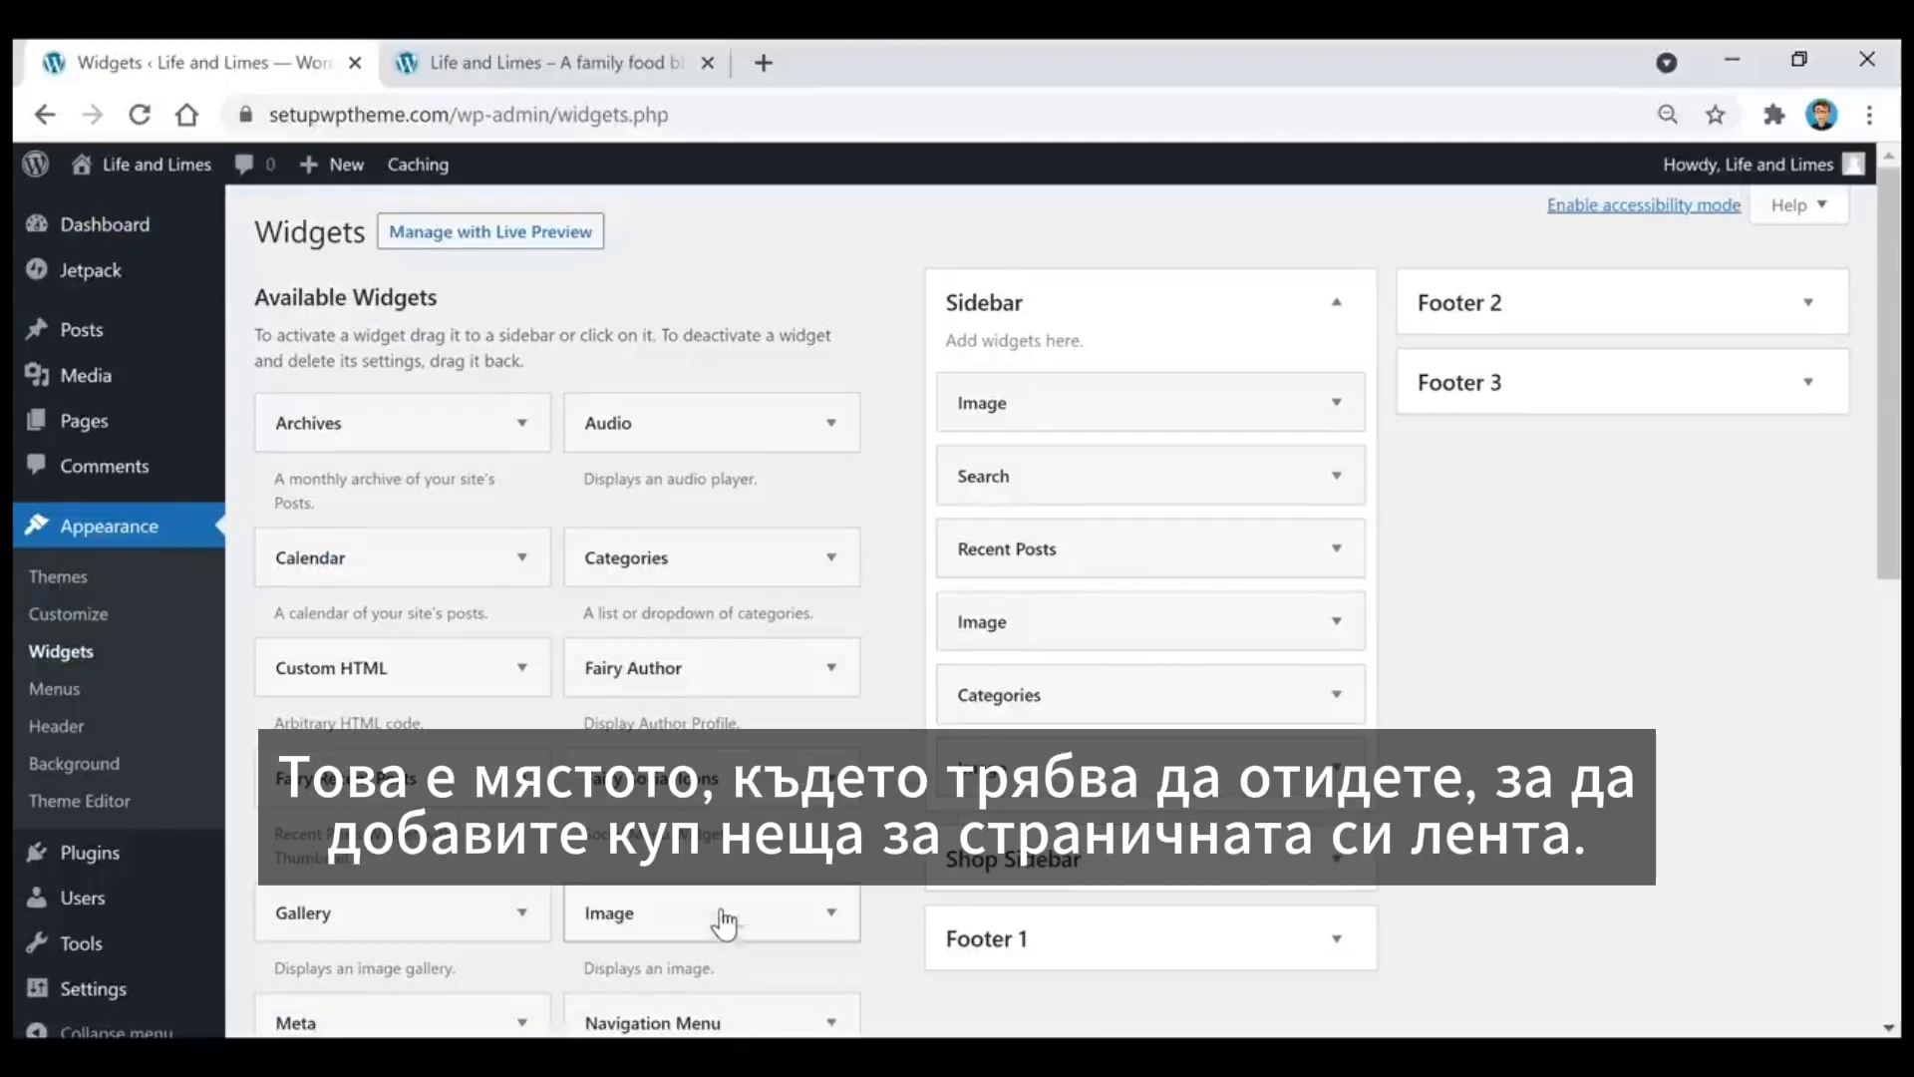
scroll(718, 891, "down", 3)
scroll(716, 897, "up", 3)
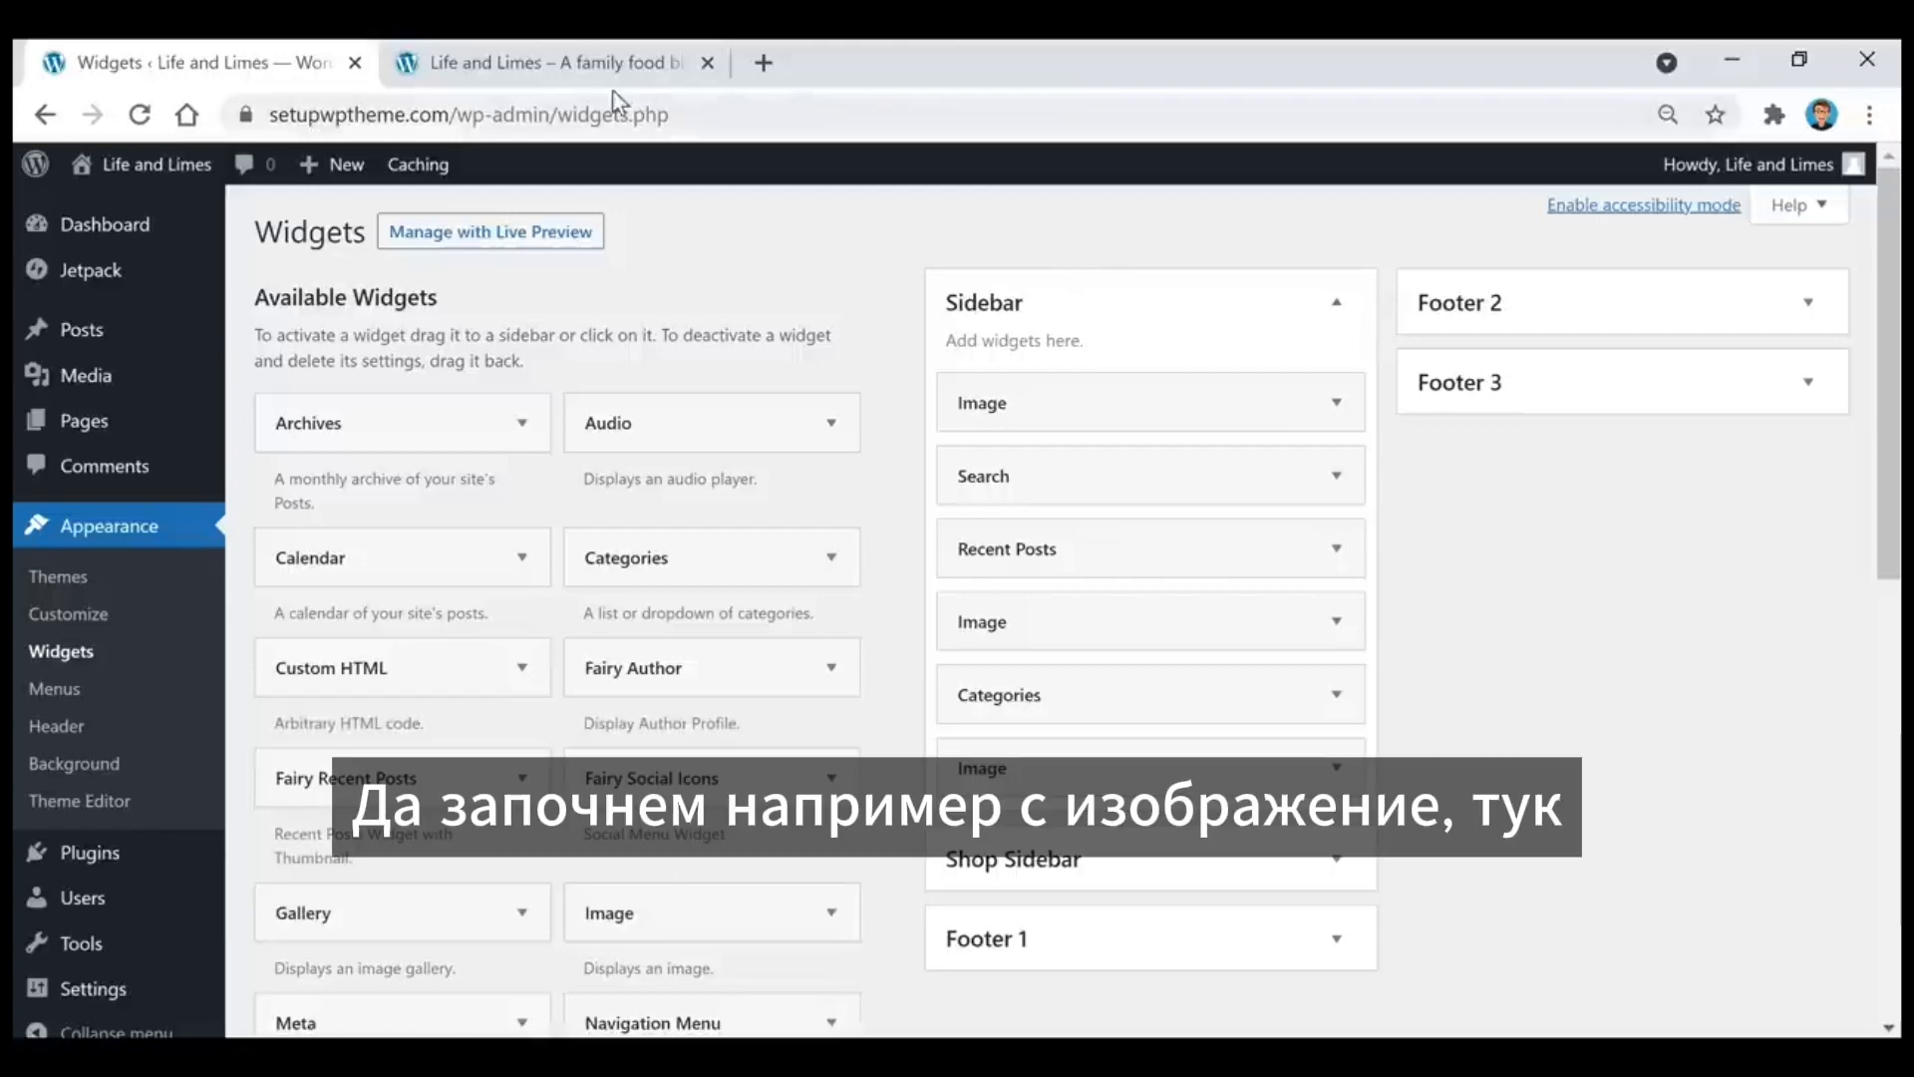
Step: Compare with the live site, try adding an Image widget below the first one in the Sidebar area, and delete it
left_click(620, 47)
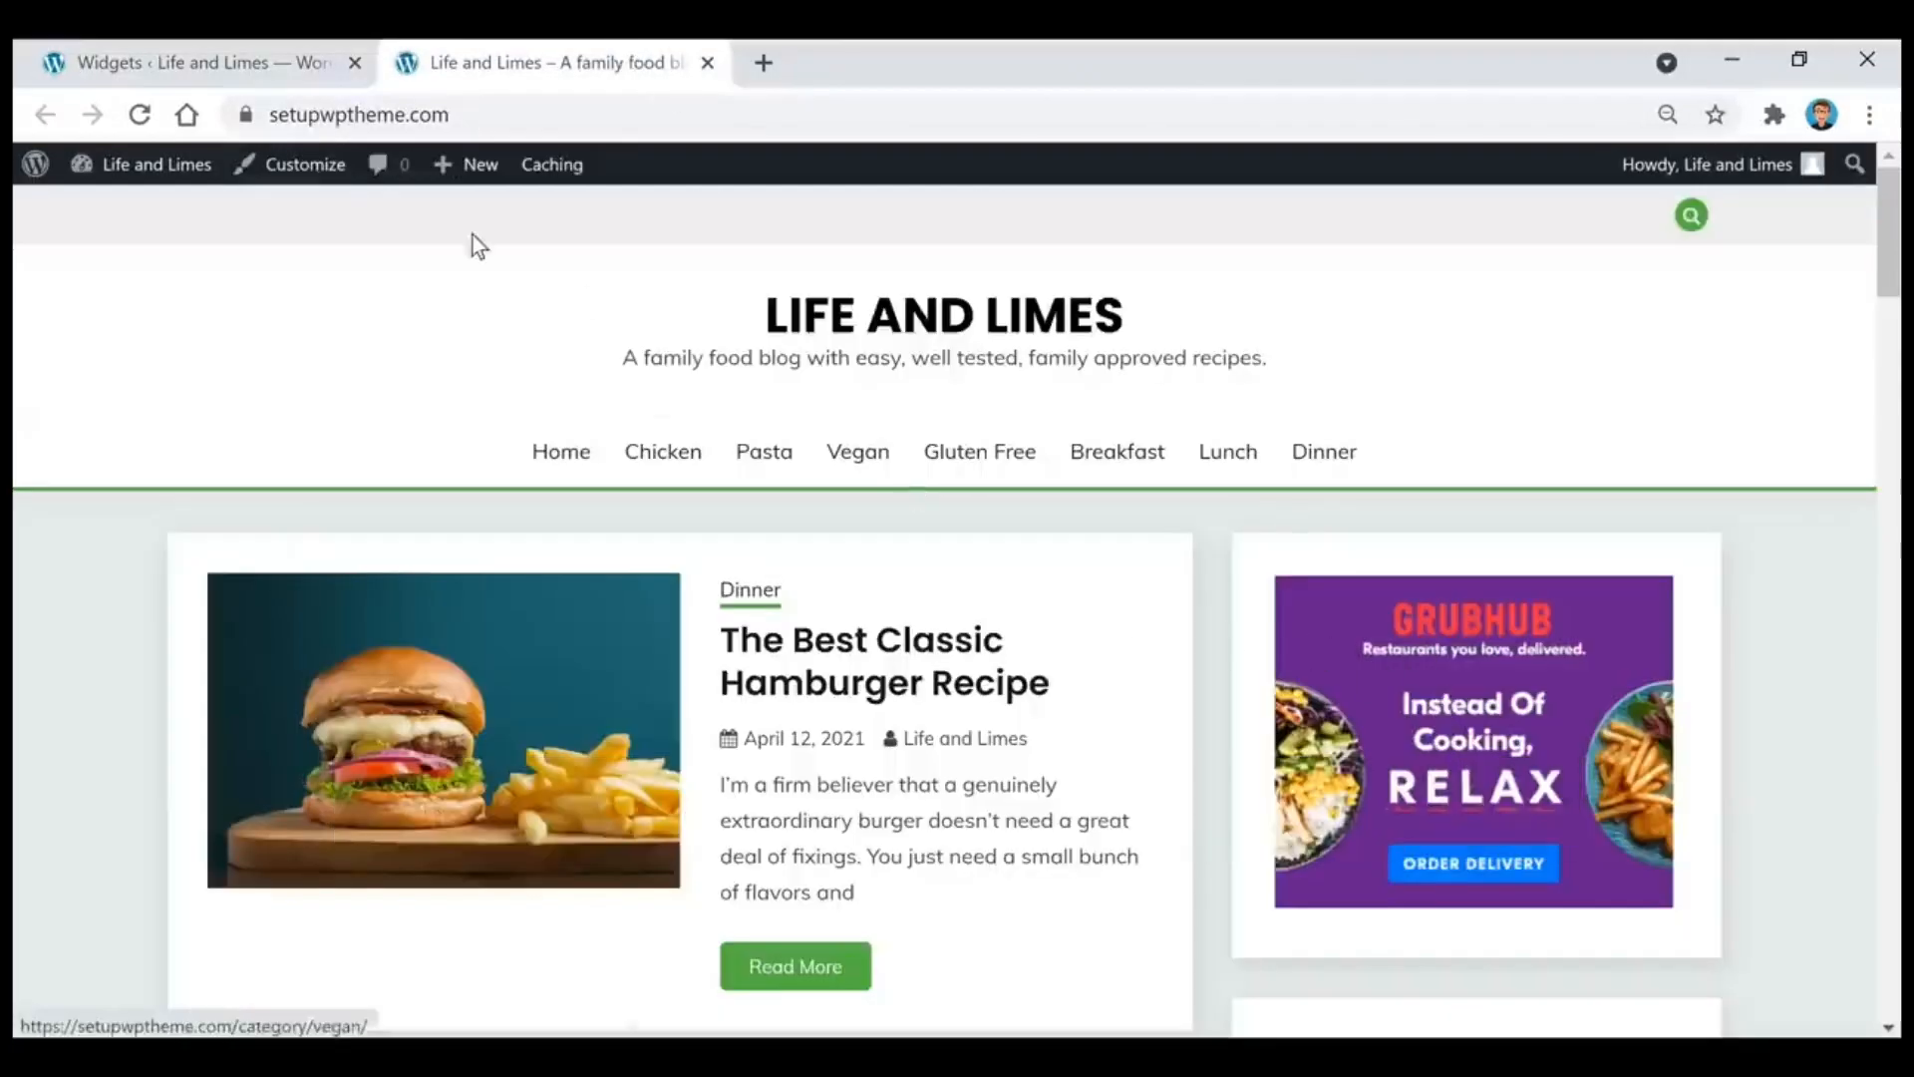
left_click(118, 55)
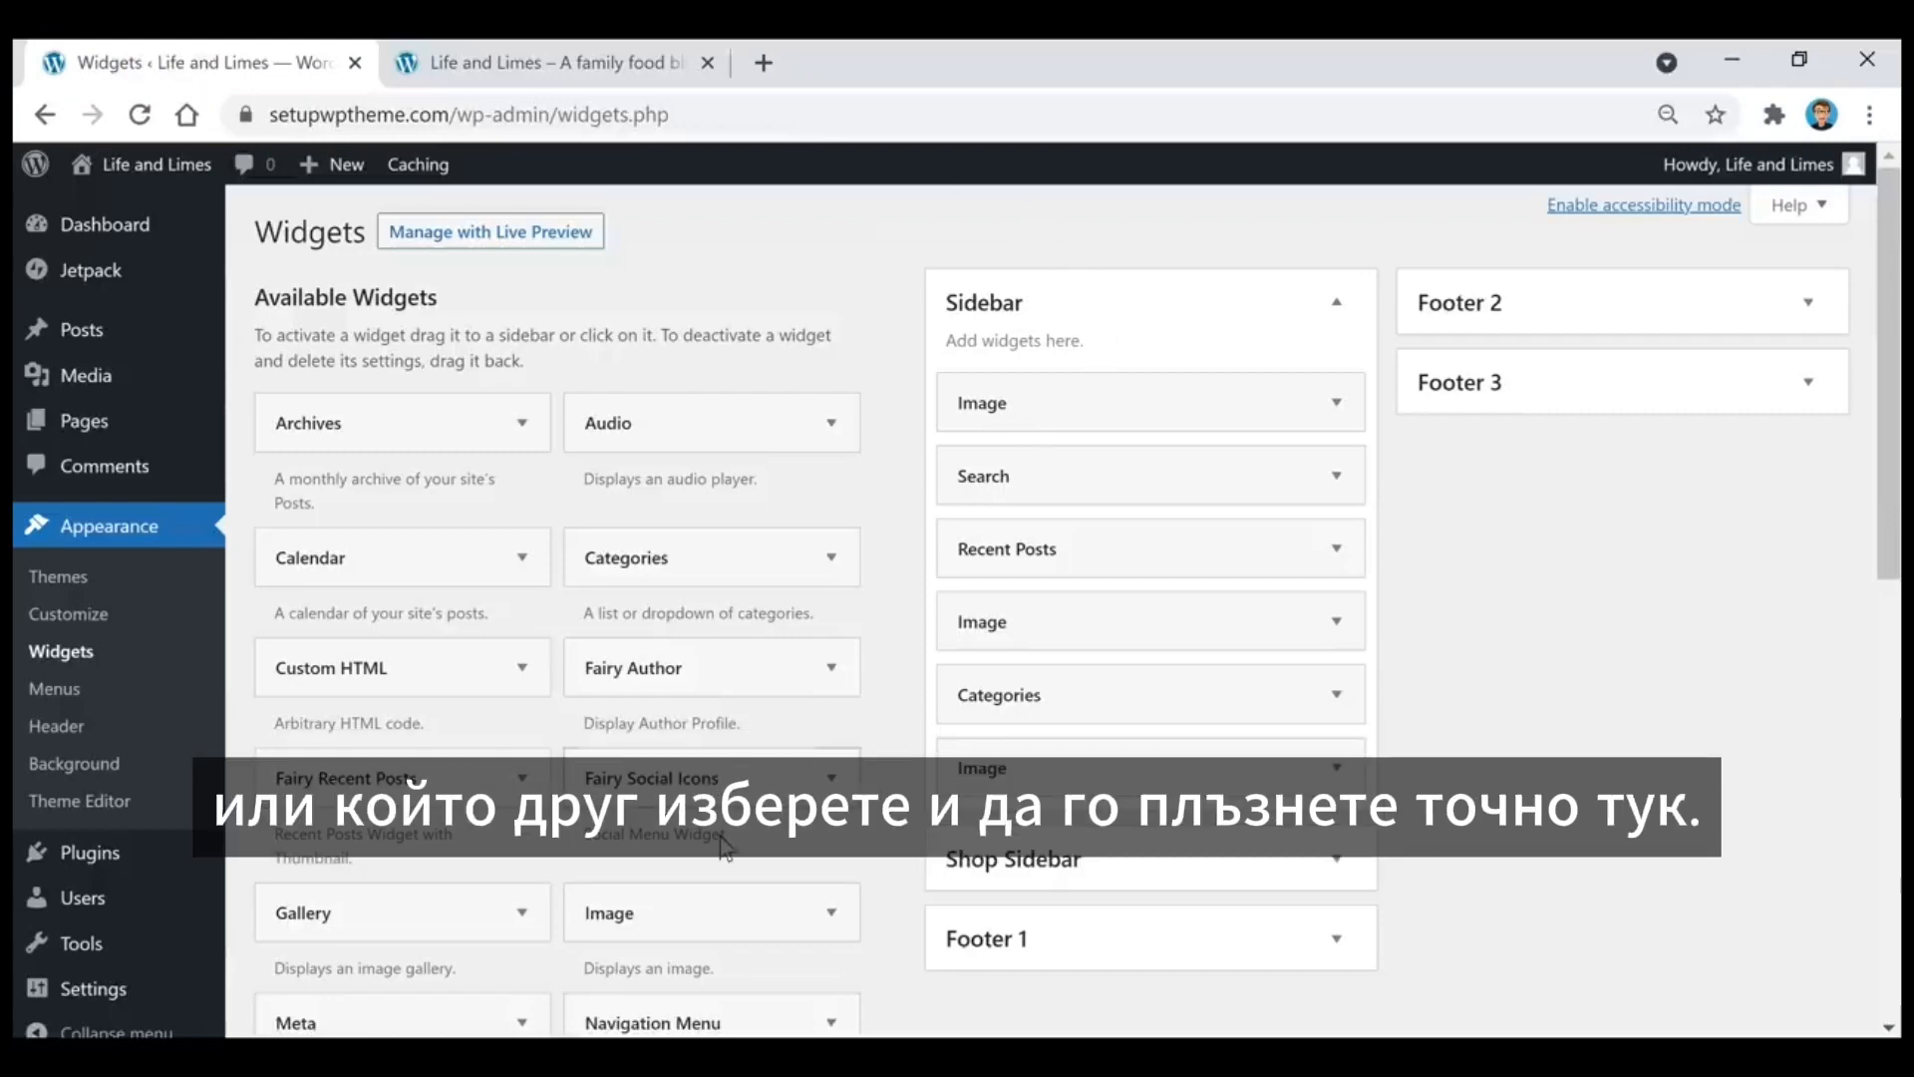
left_click_drag(629, 937, 1093, 484)
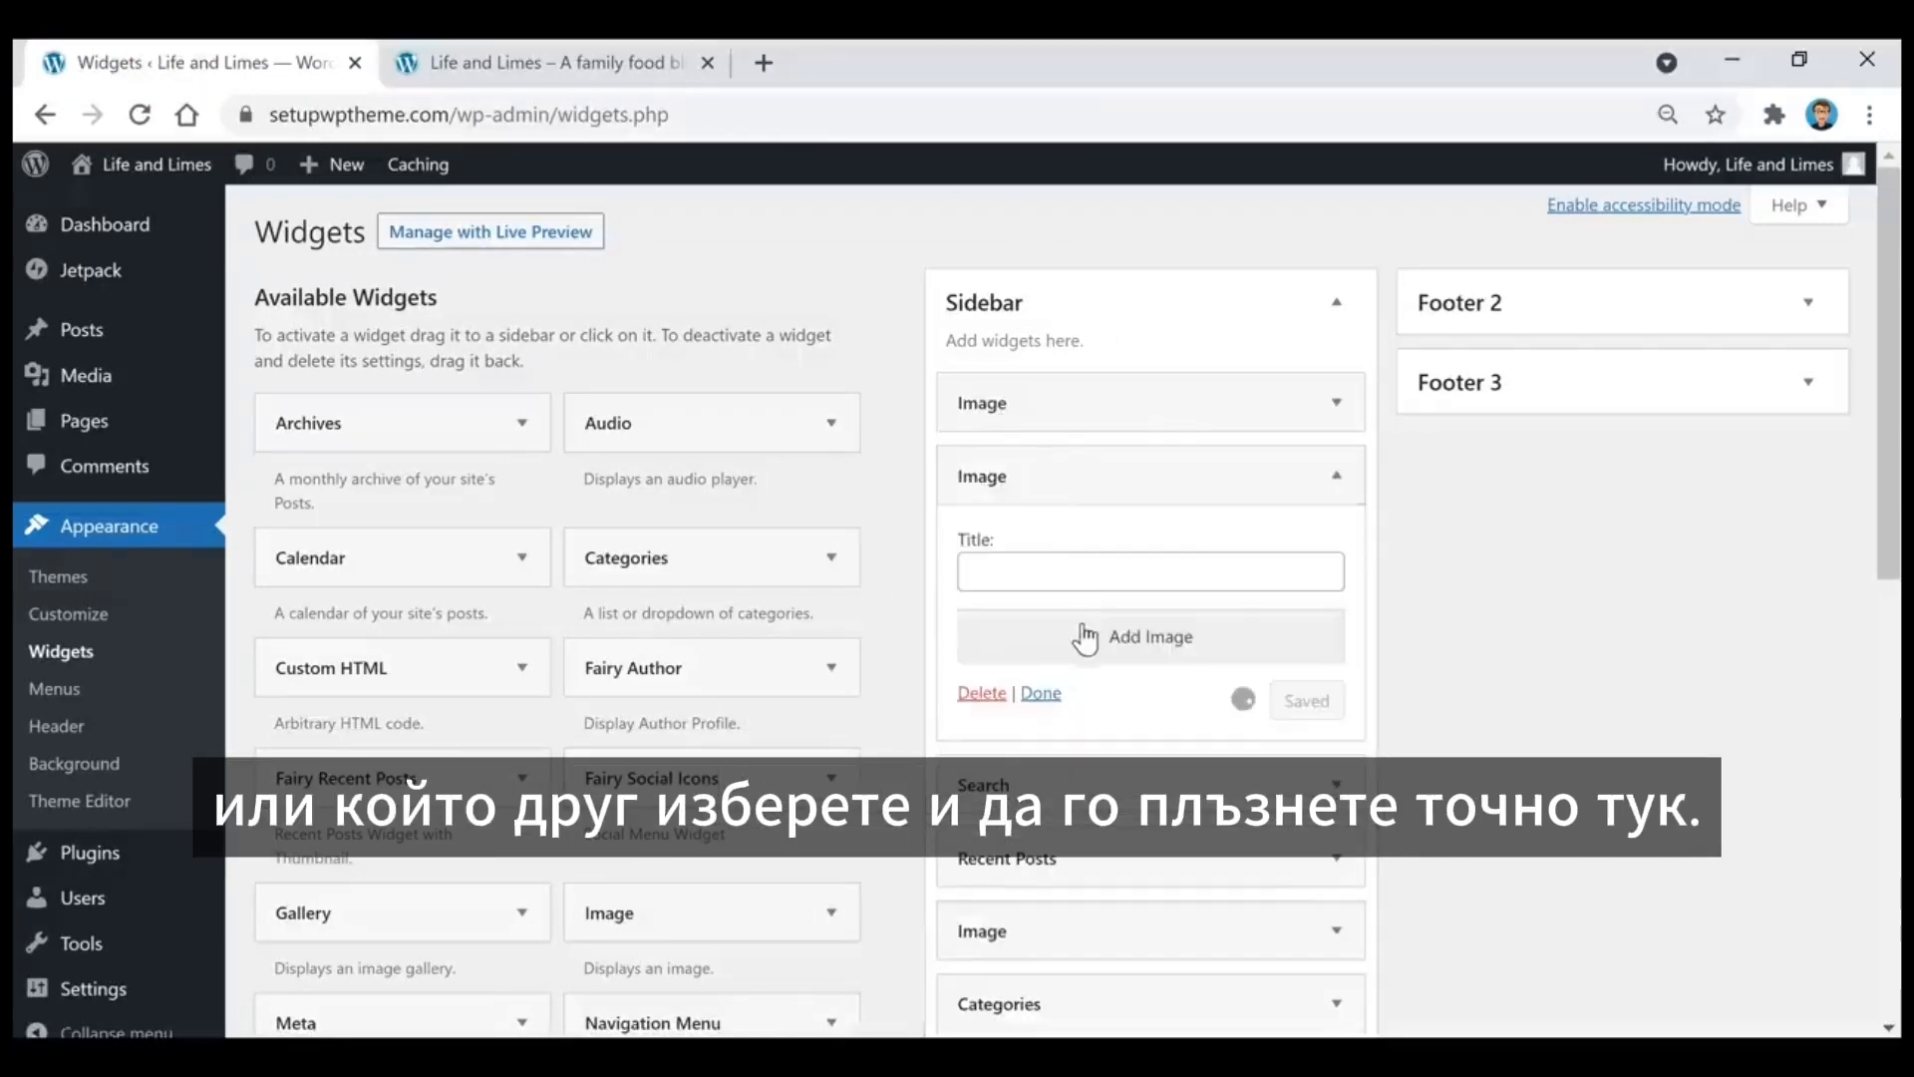
left_click(986, 693)
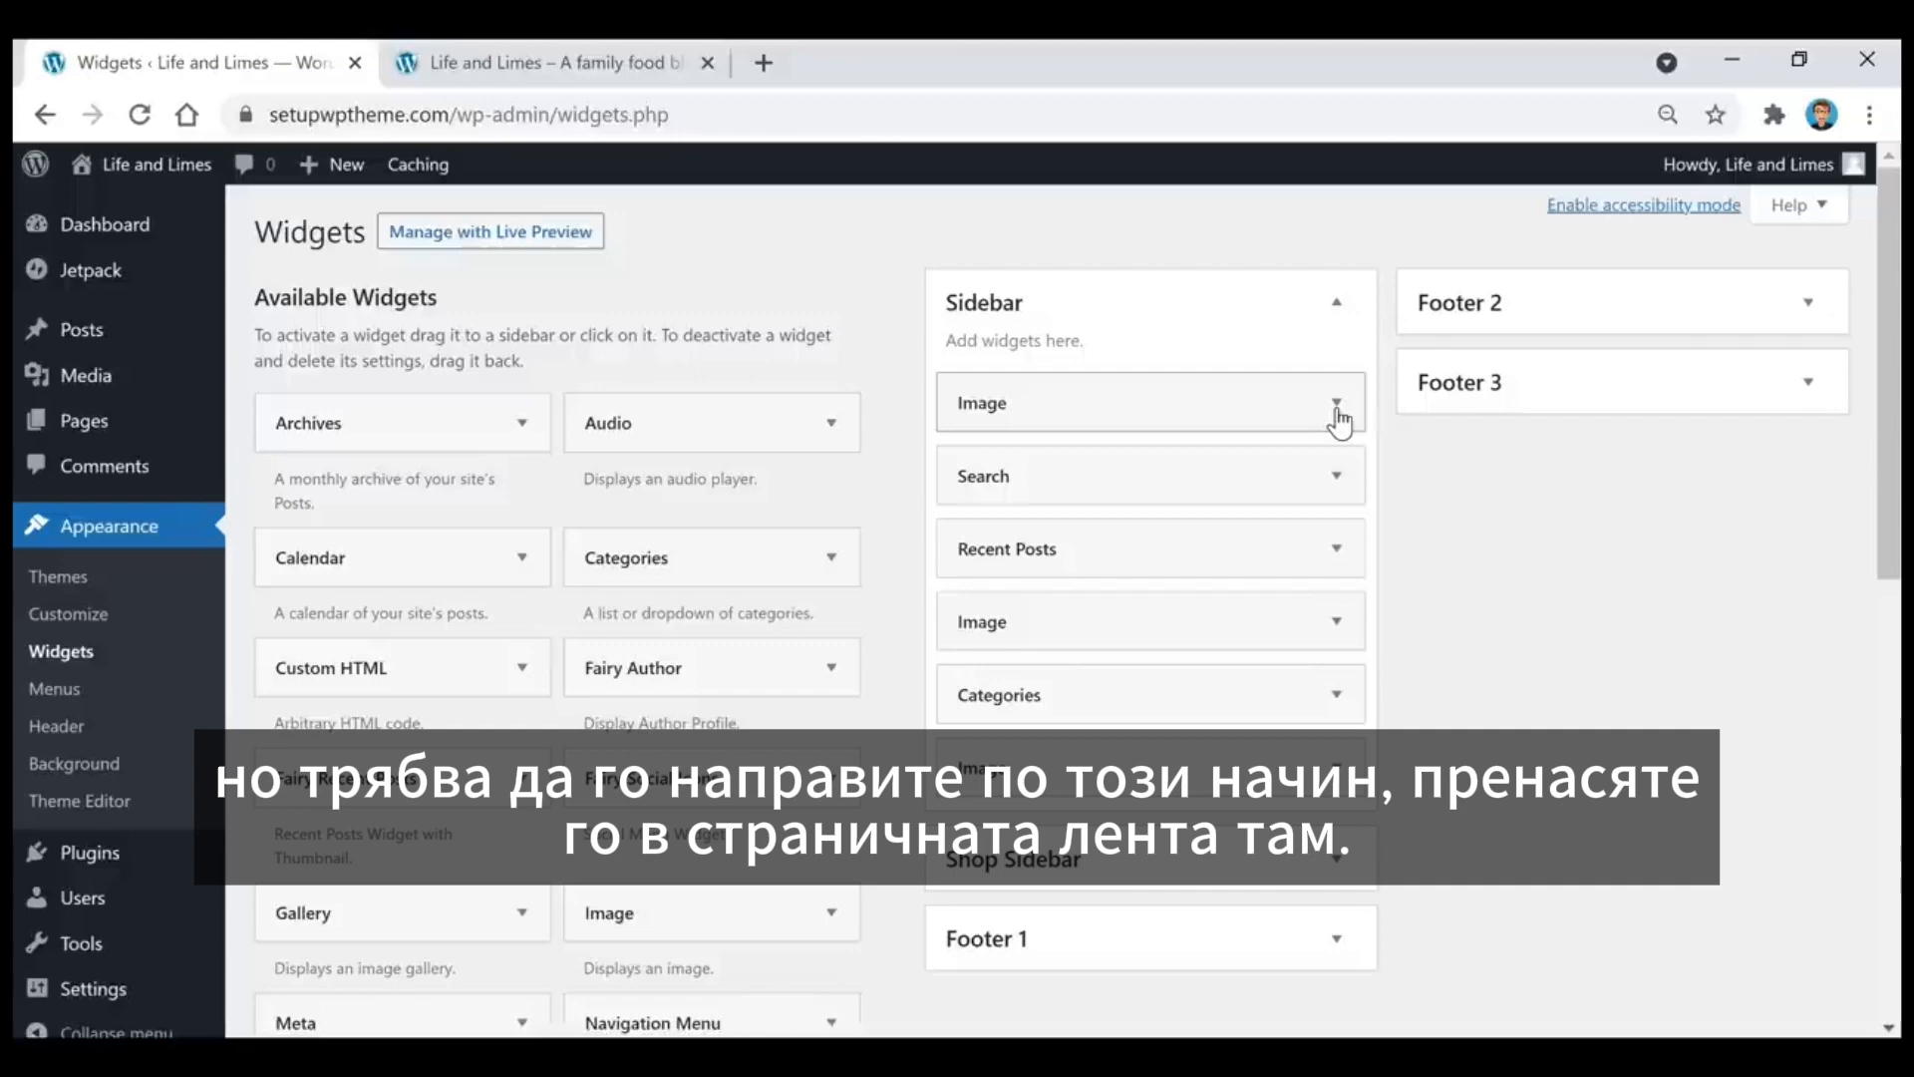
Step: Inspect the Grubhub image widget's link and its image size choices in the image details, and collapse the widget
left_click(1336, 403)
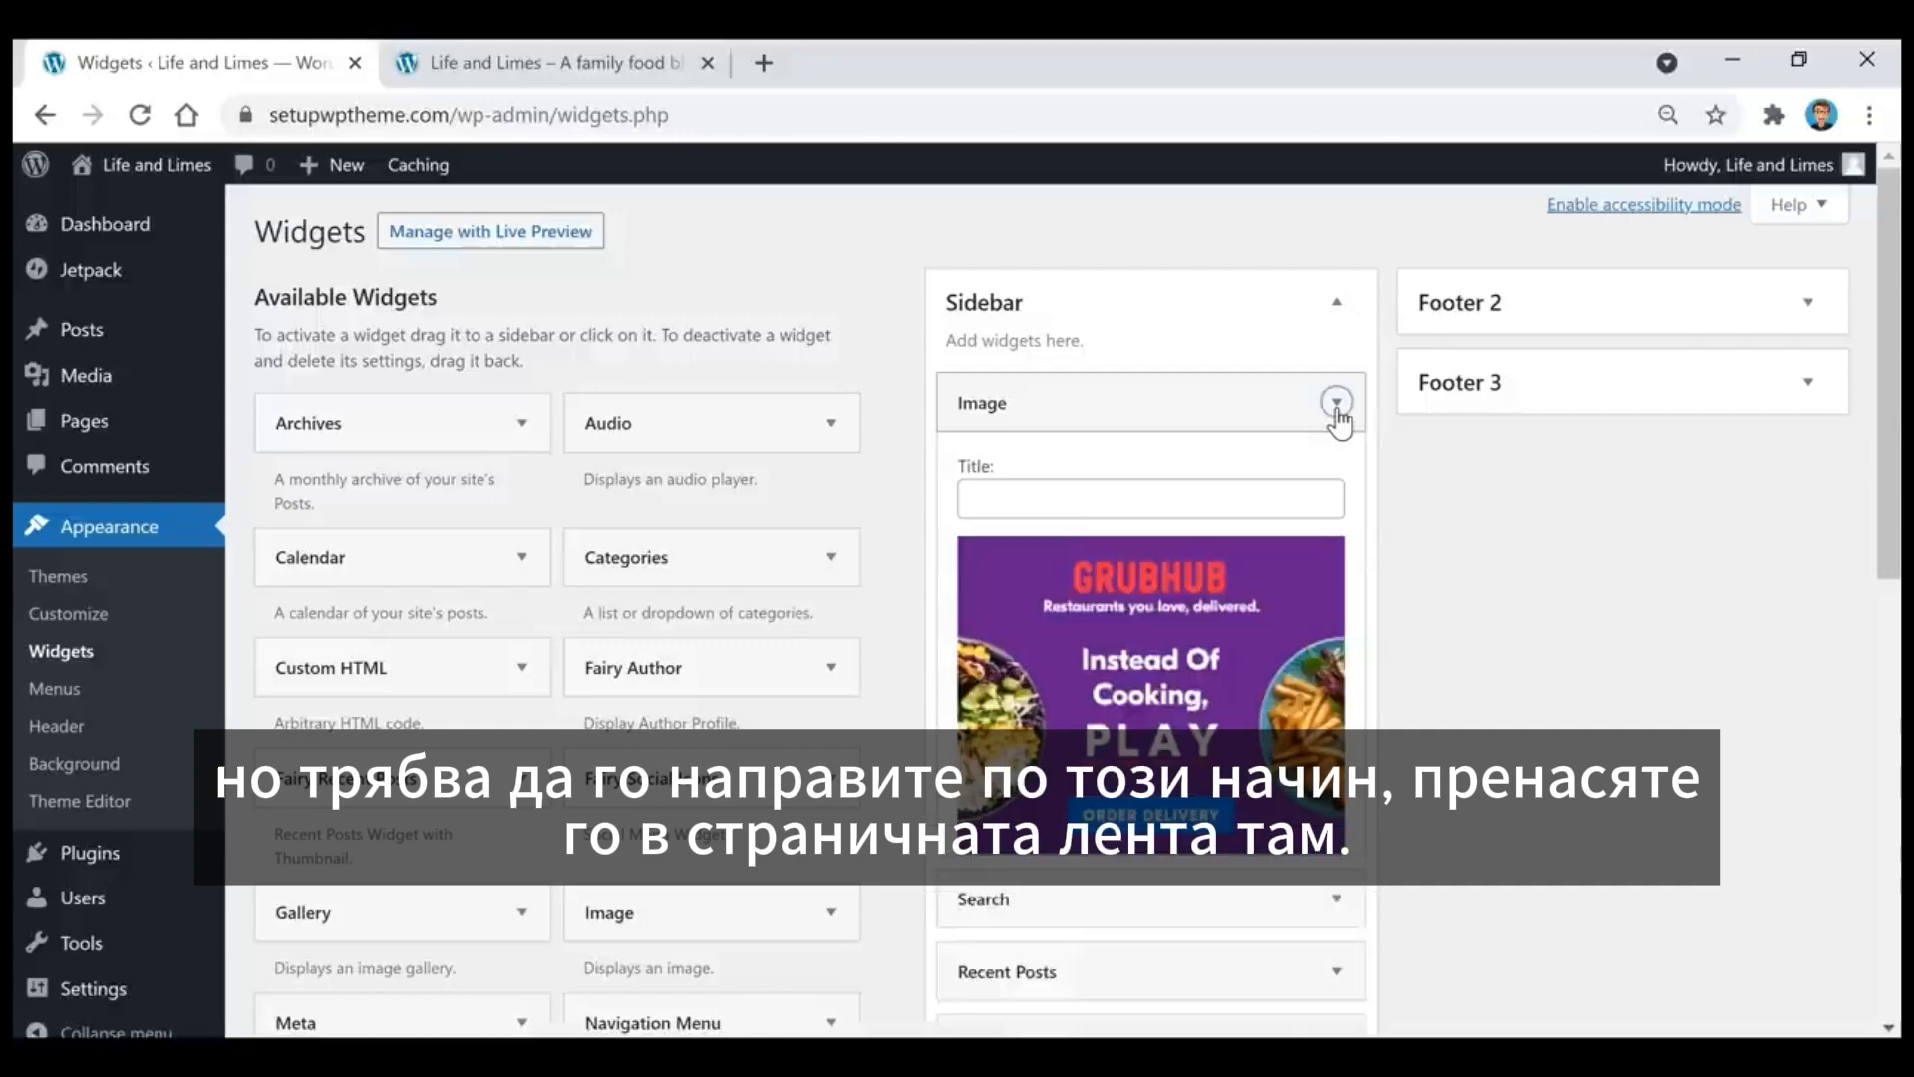
scroll(1163, 392, "down", 2)
scroll(1374, 458, "down", 2)
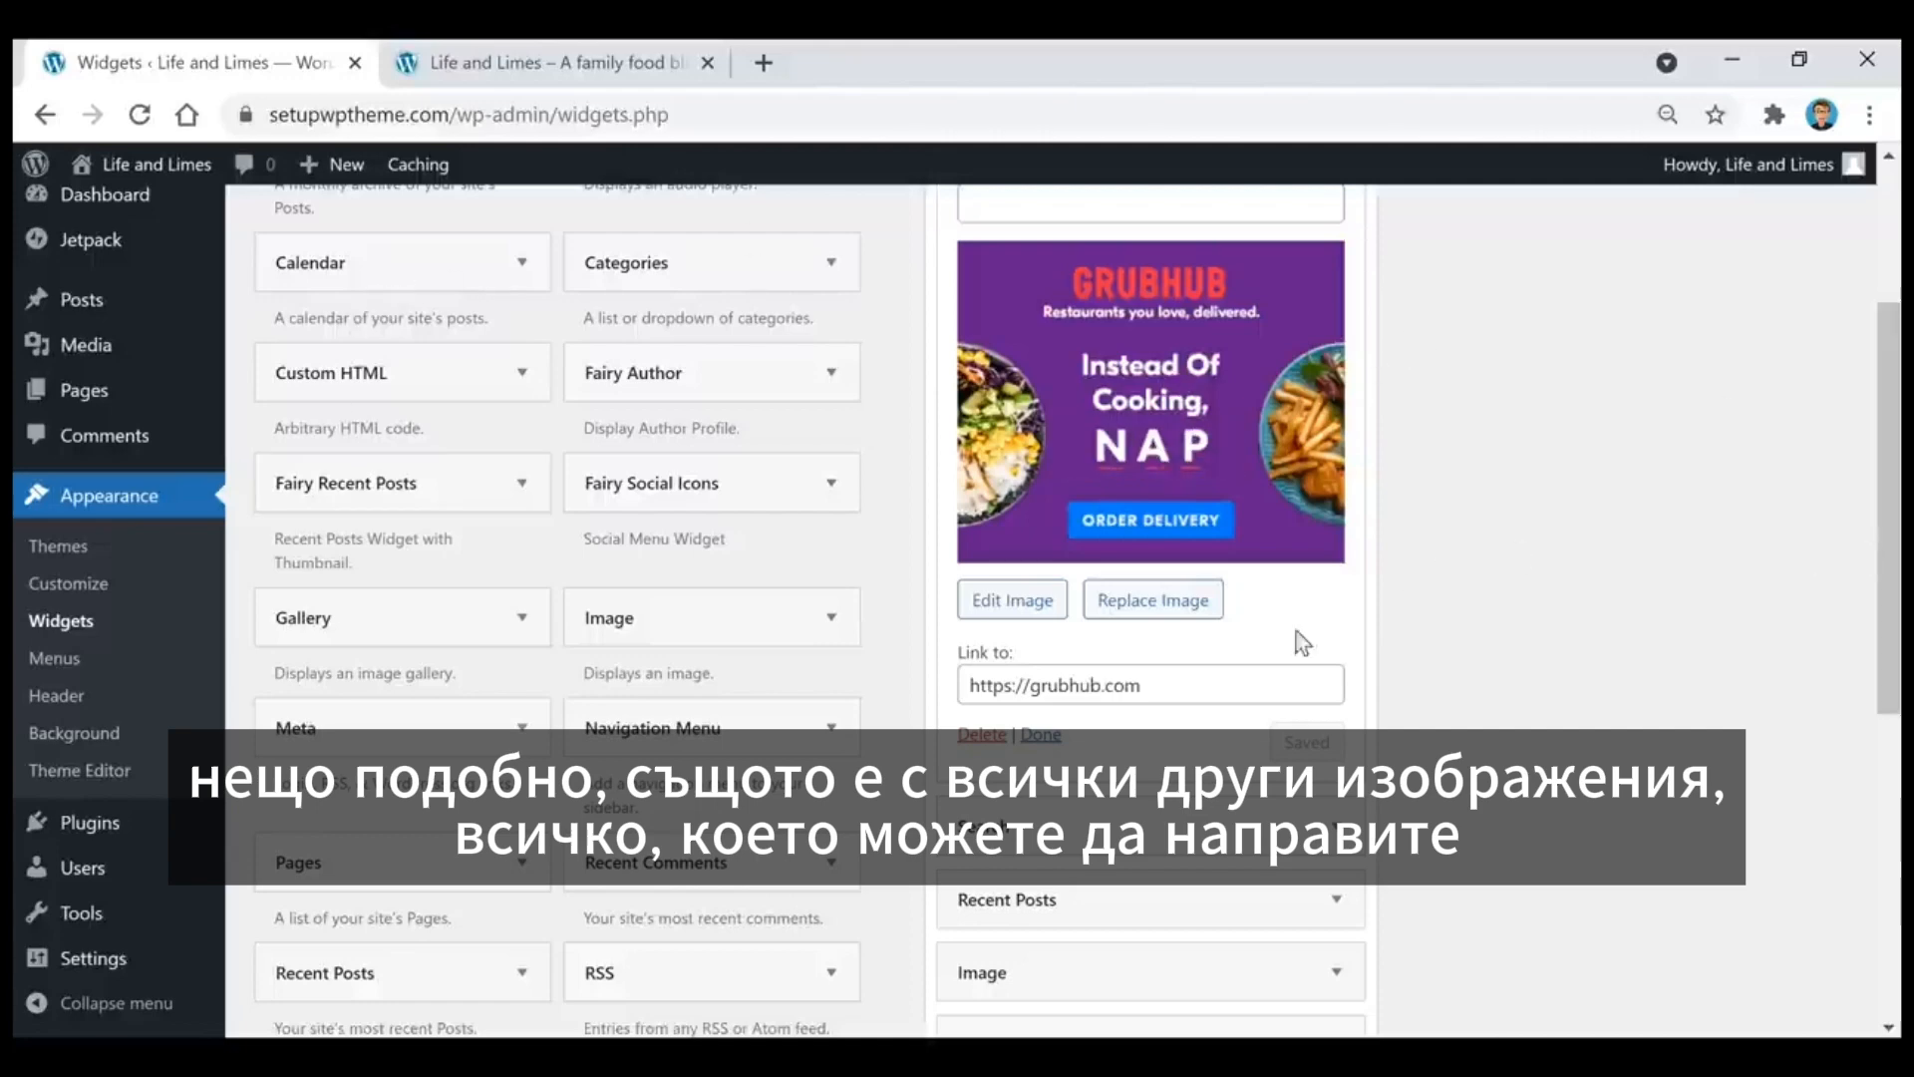
scroll(1247, 743, "up", 2)
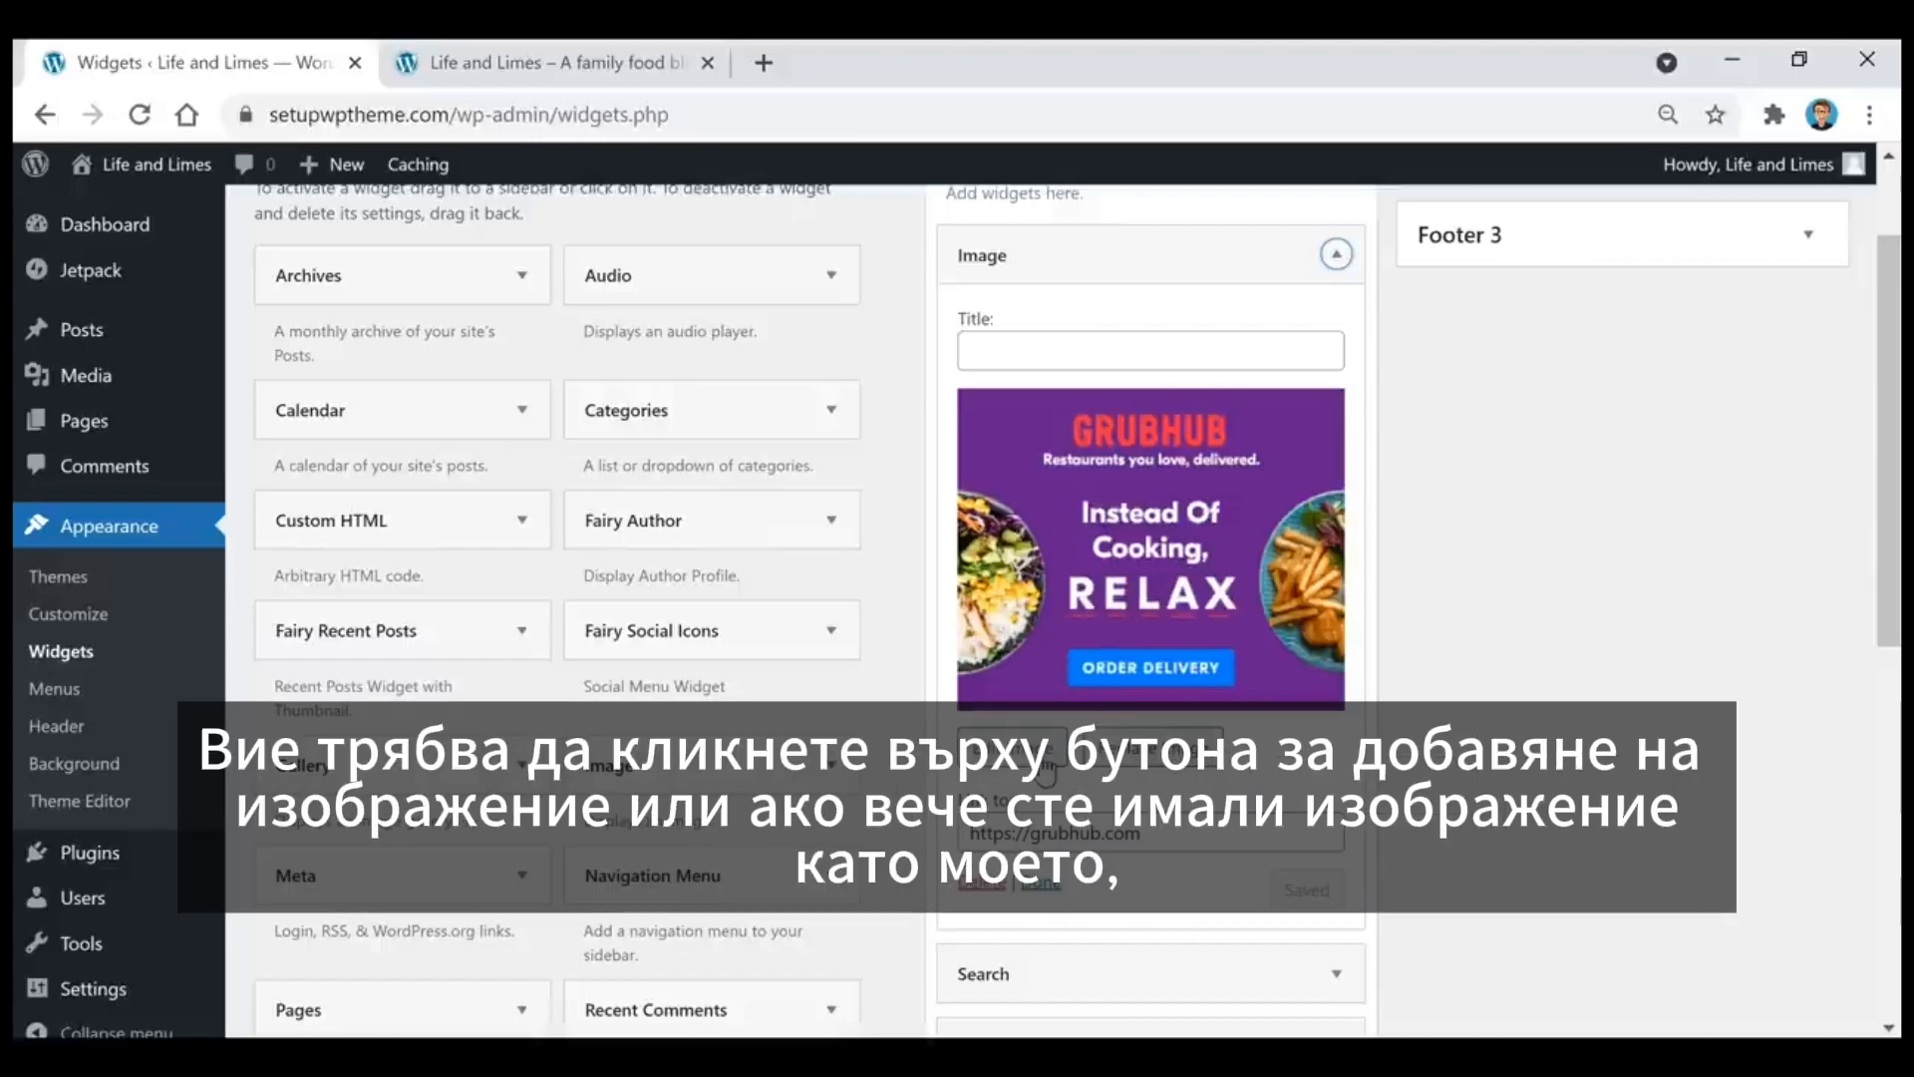
left_click(1043, 772)
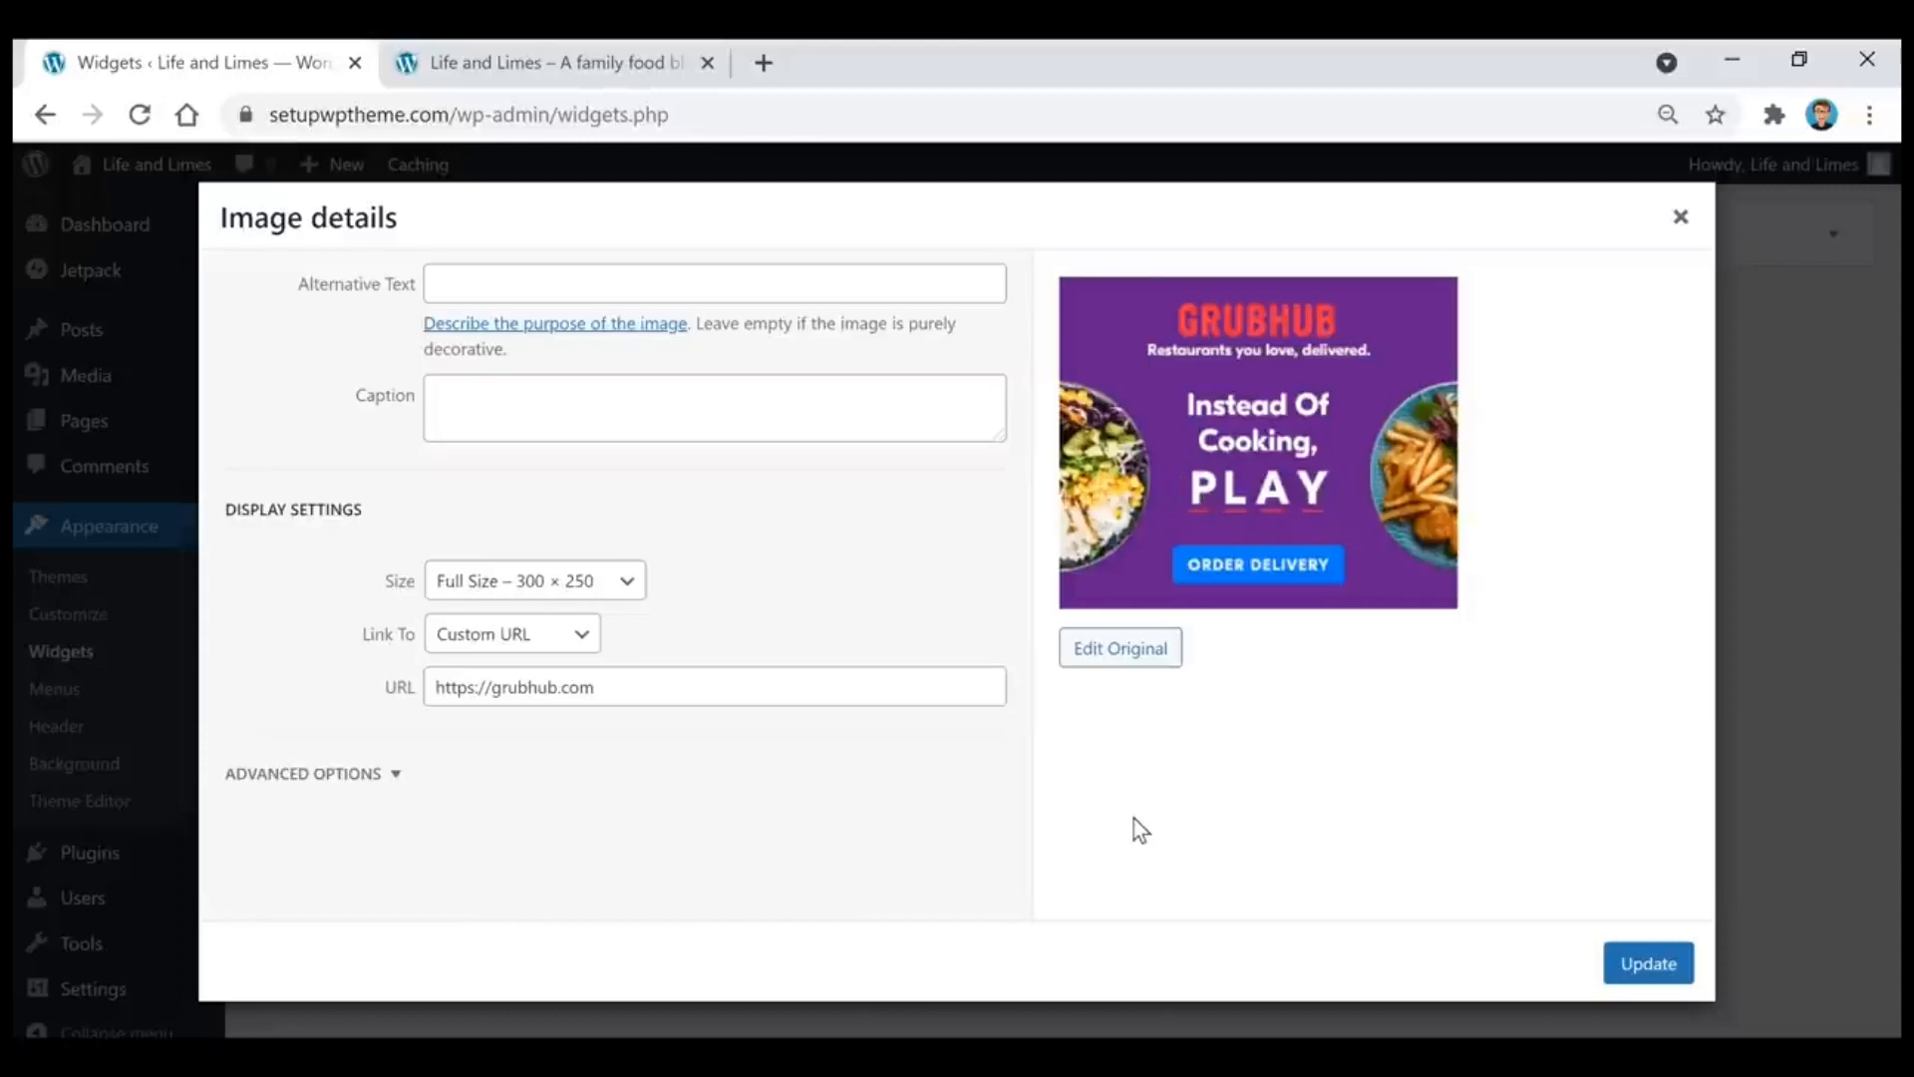
left_click(598, 583)
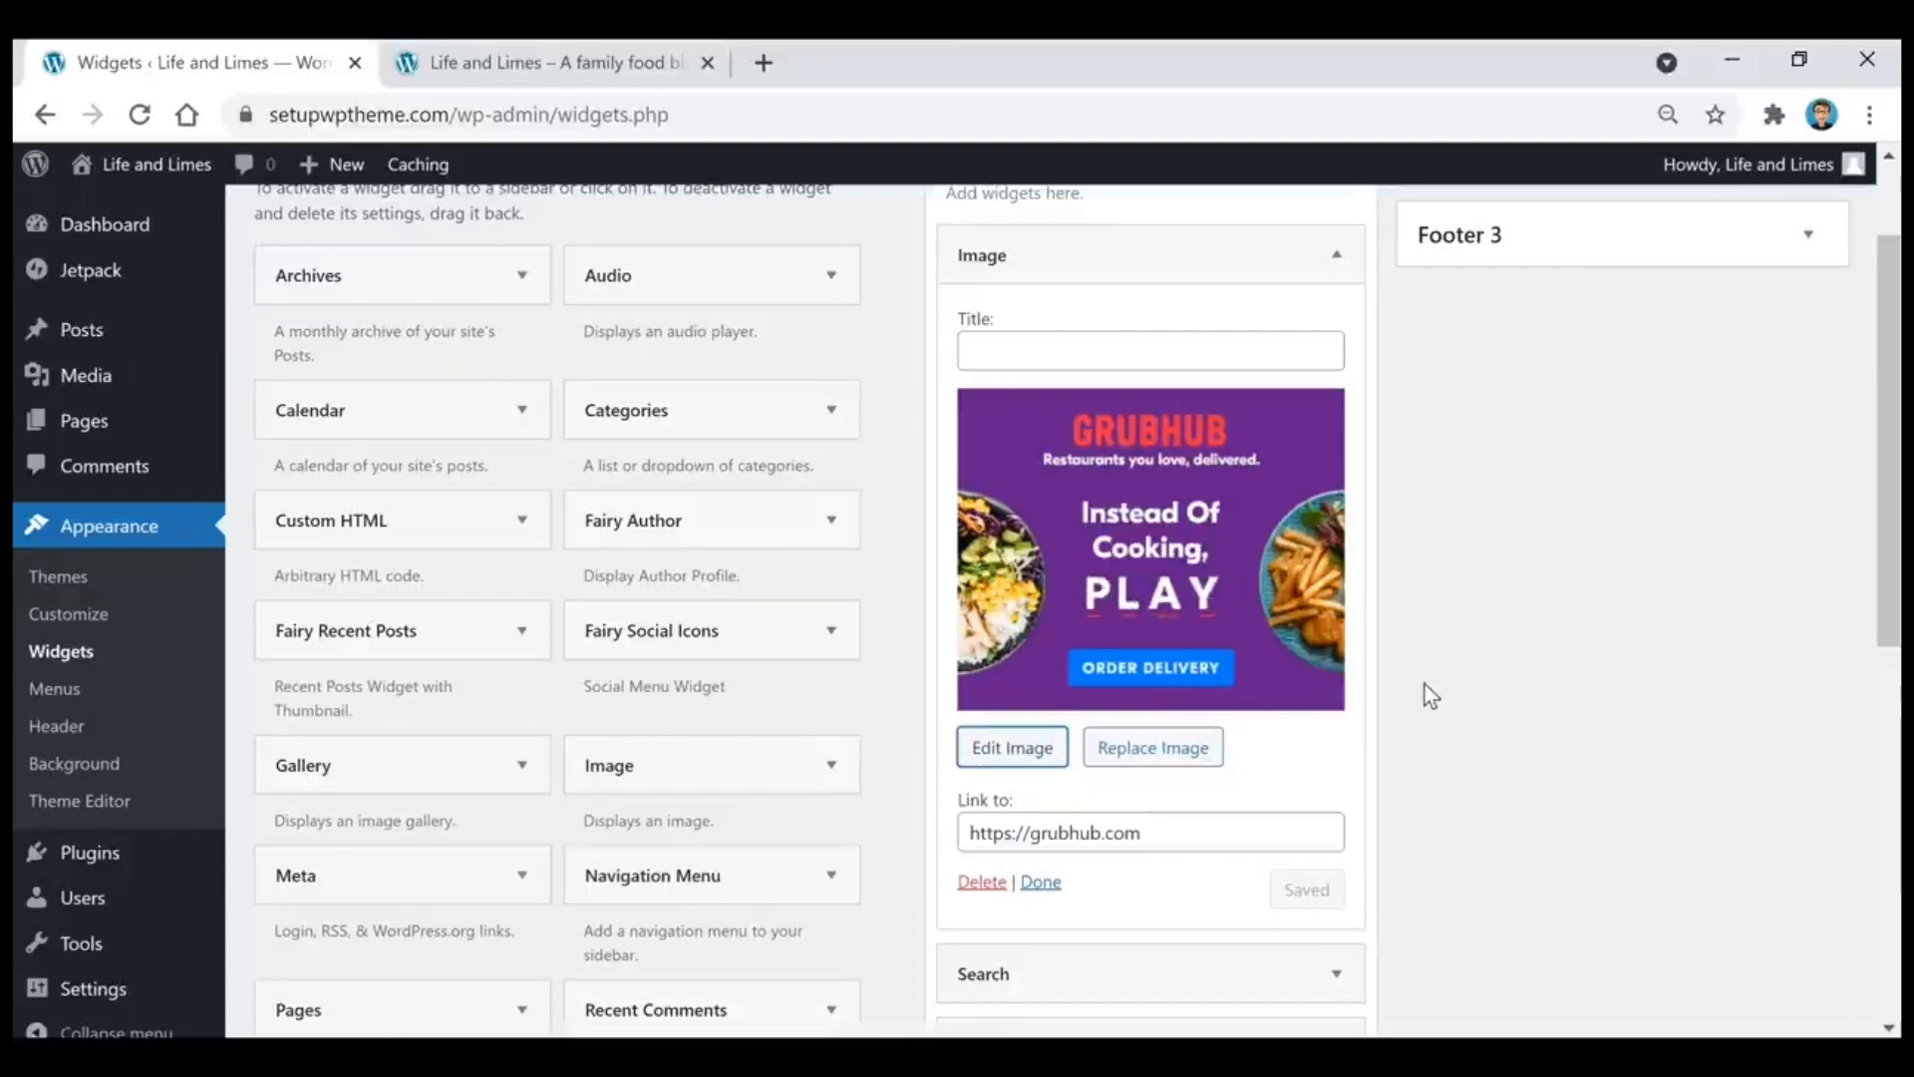
left_click(1336, 255)
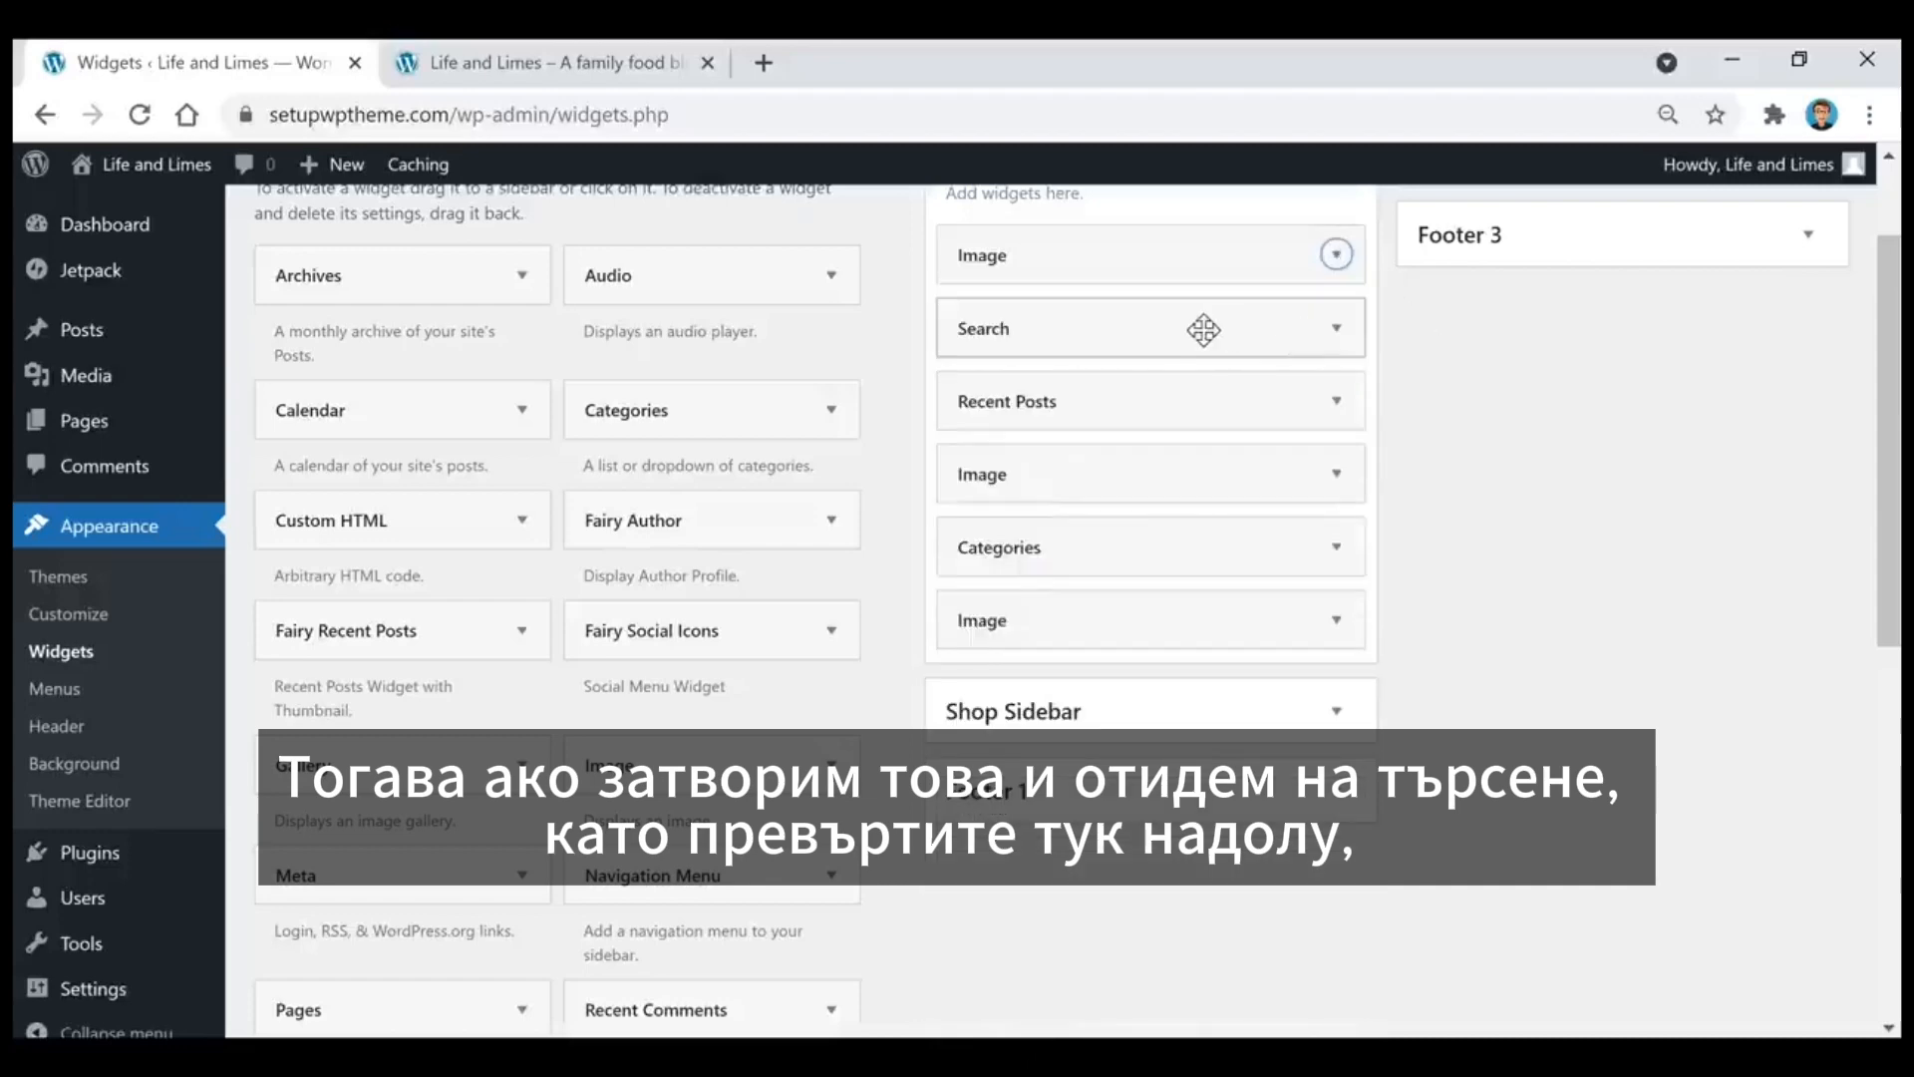
Step: Check the Search widget in the Sidebar area and locate its counterpart among the available widgets
left_click(1298, 338)
left_click(1296, 336)
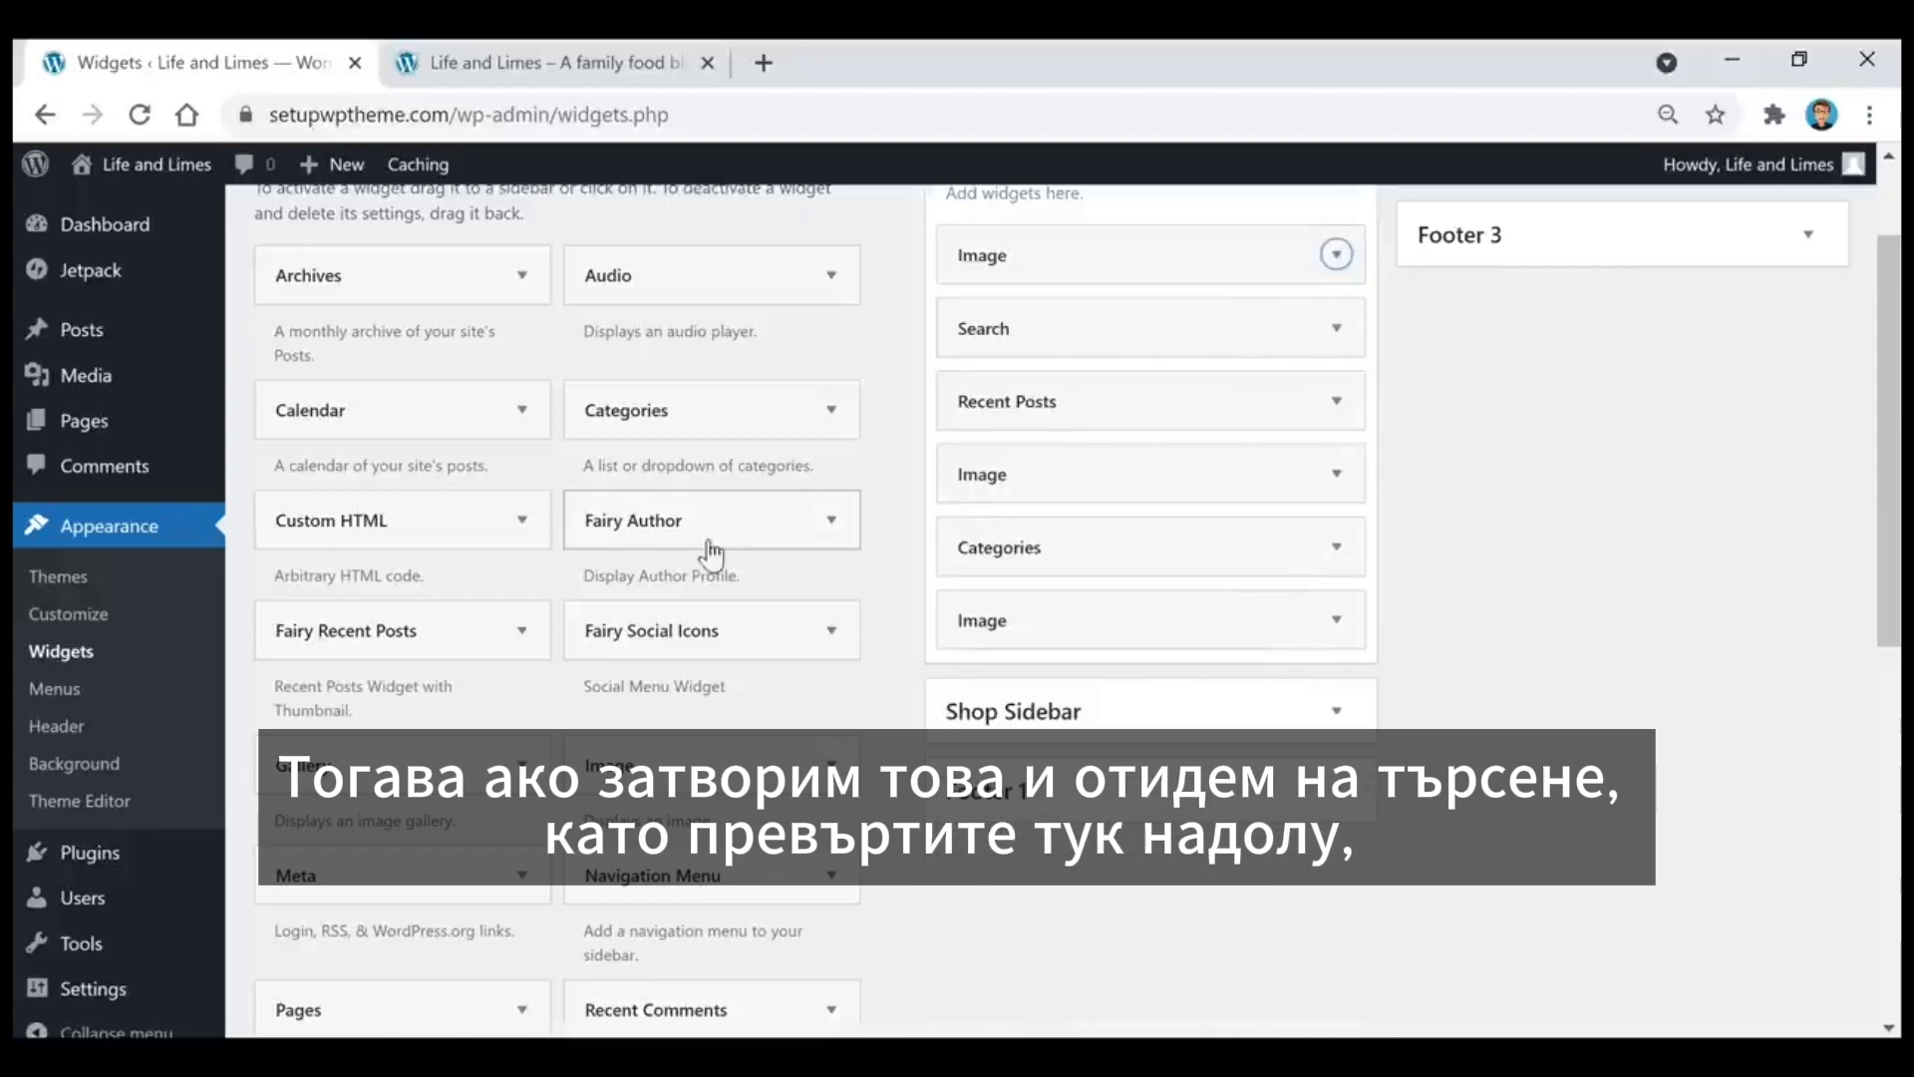
scroll(598, 592, "down", 3)
scroll(605, 596, "down", 4)
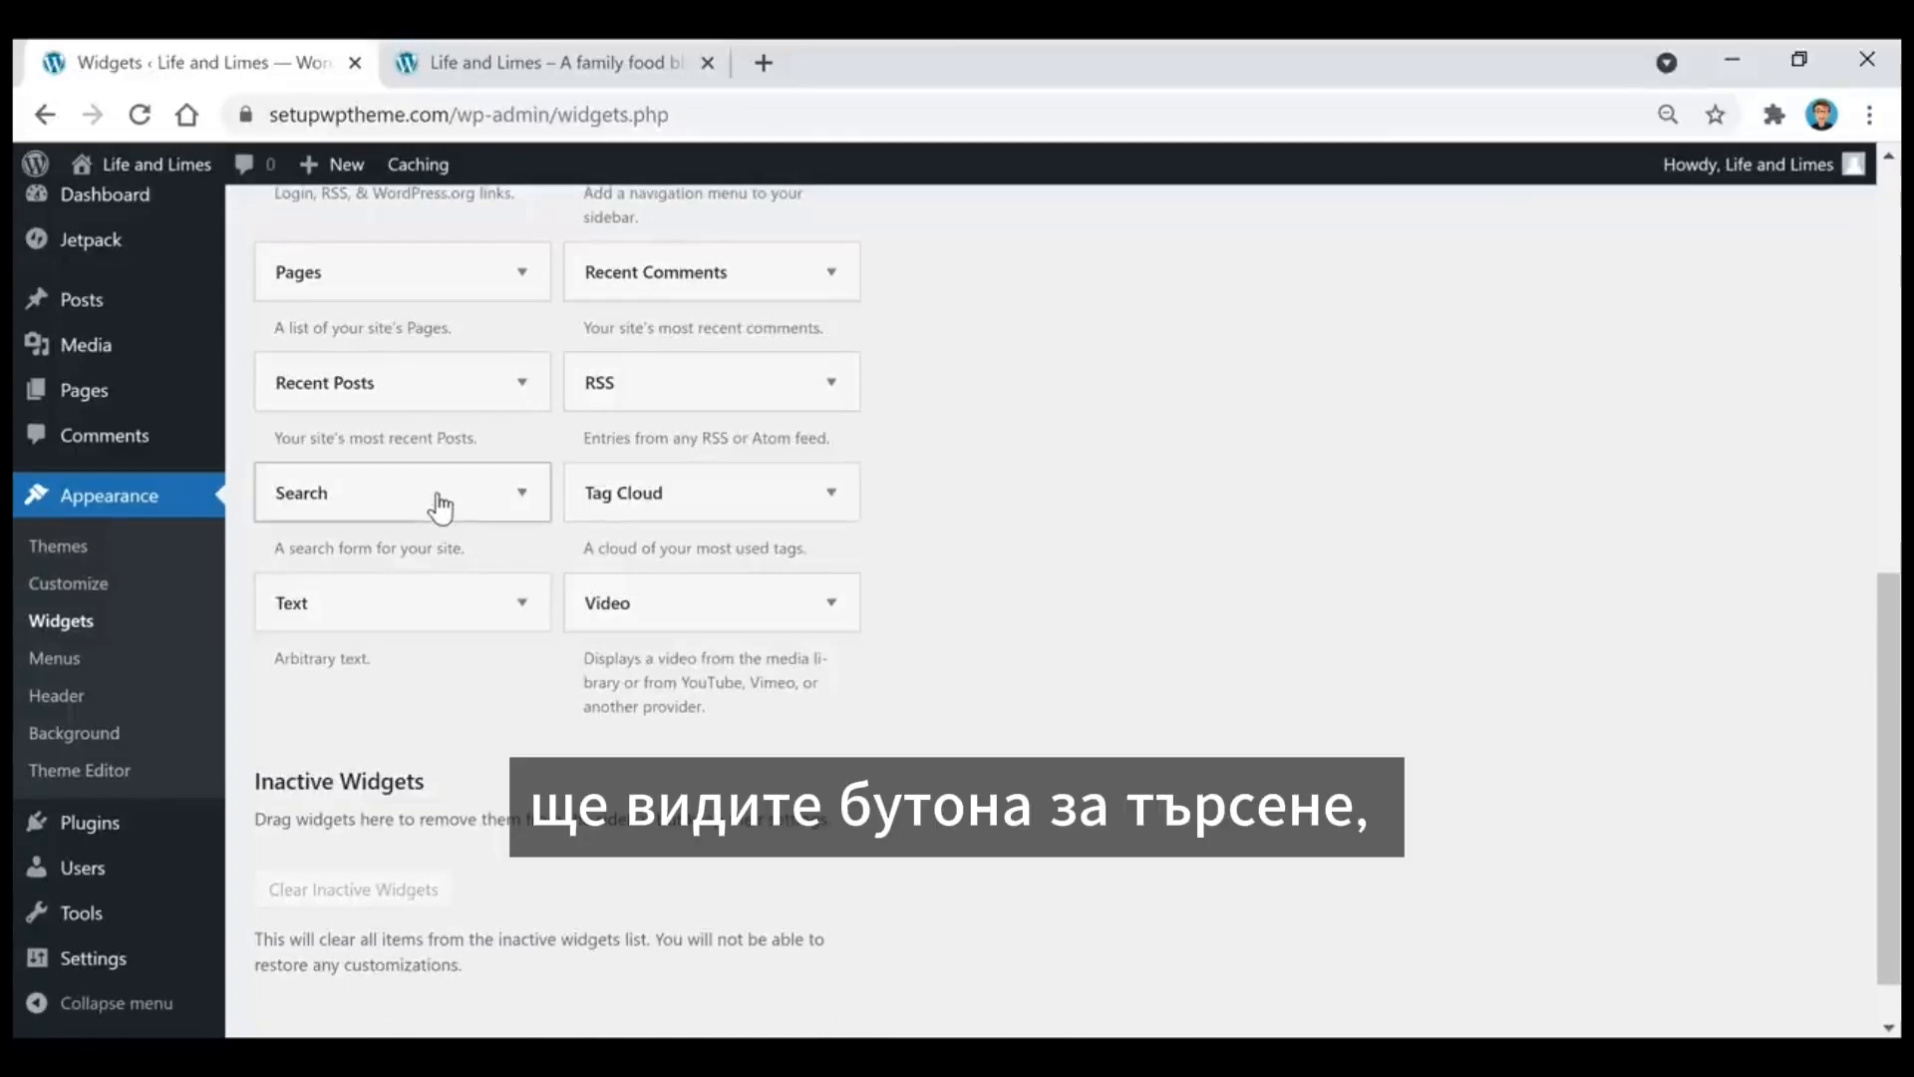
scroll(440, 507, "up", 10)
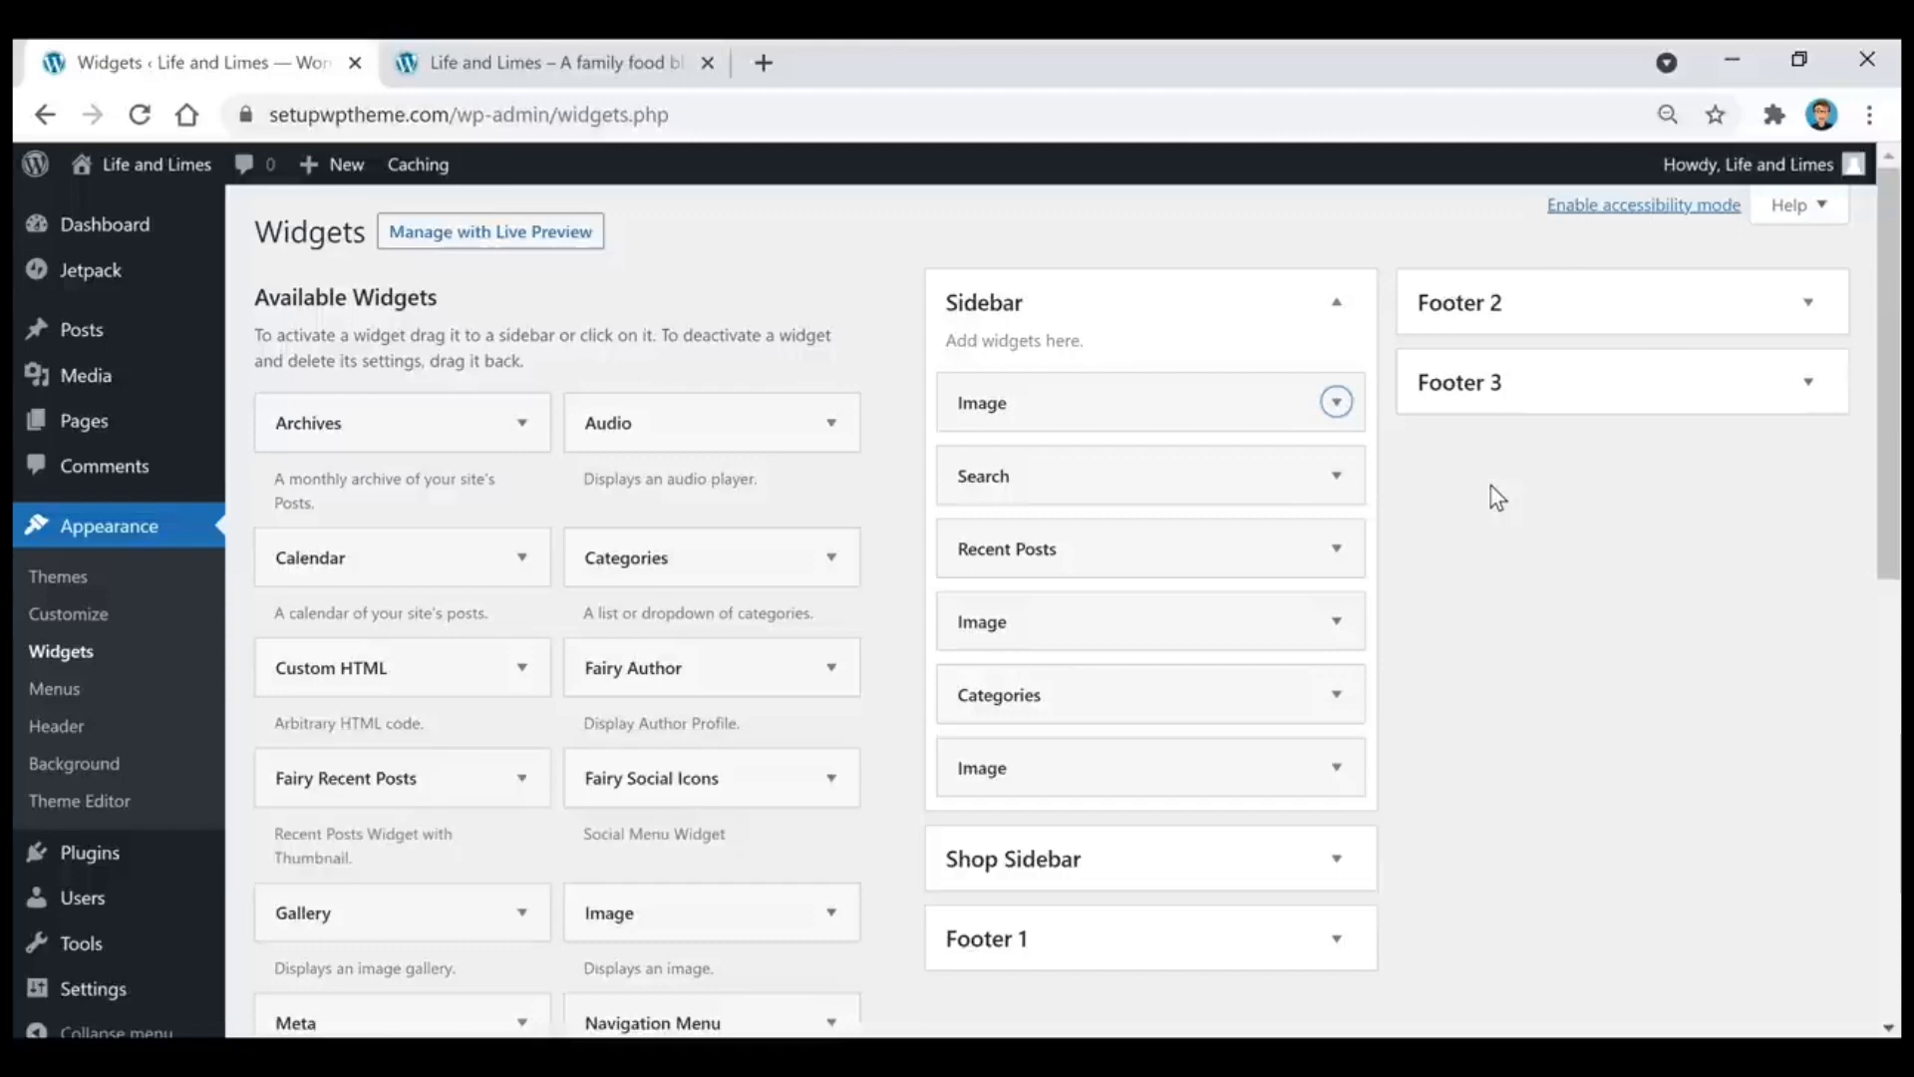
Step: Inspect the Recent Posts widget's settings and the HelloFresh image widget's size and link in the Sidebar area
left_click(1336, 547)
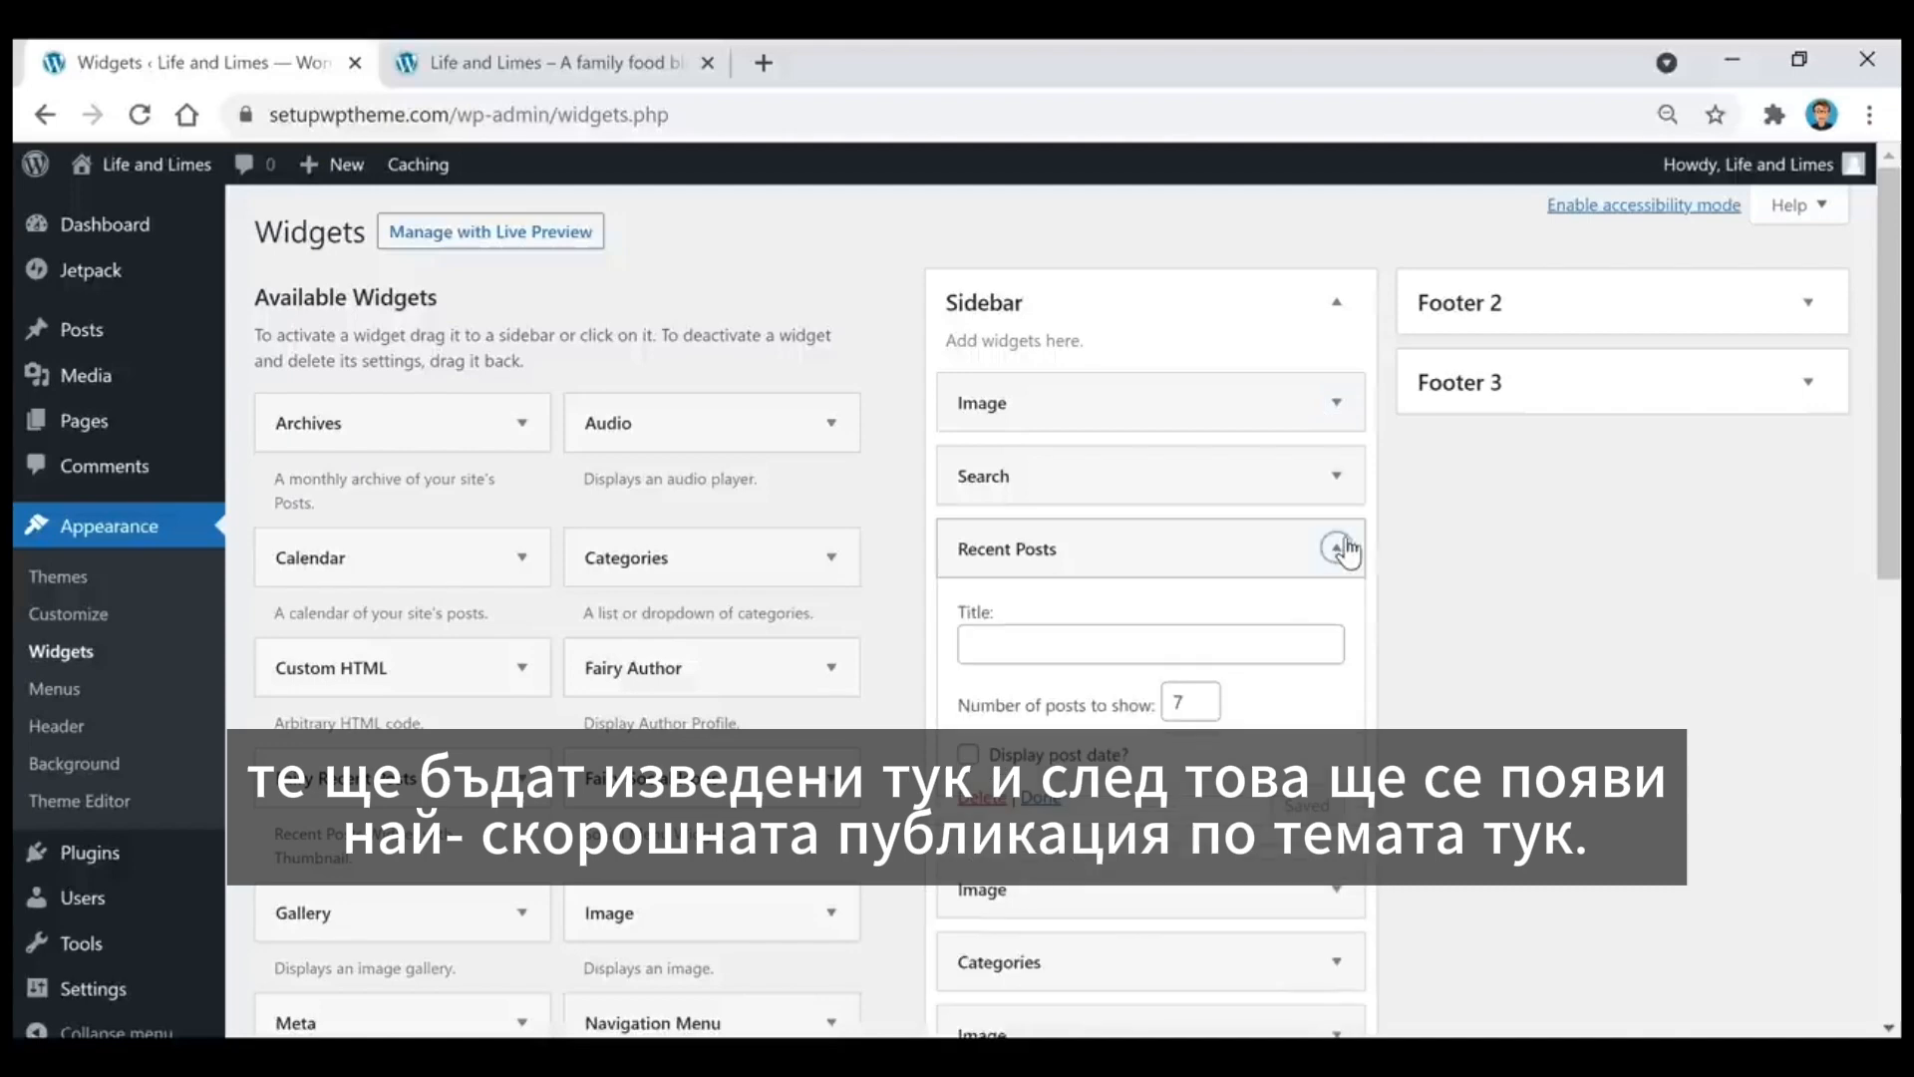
scroll(1569, 606, "down", 2)
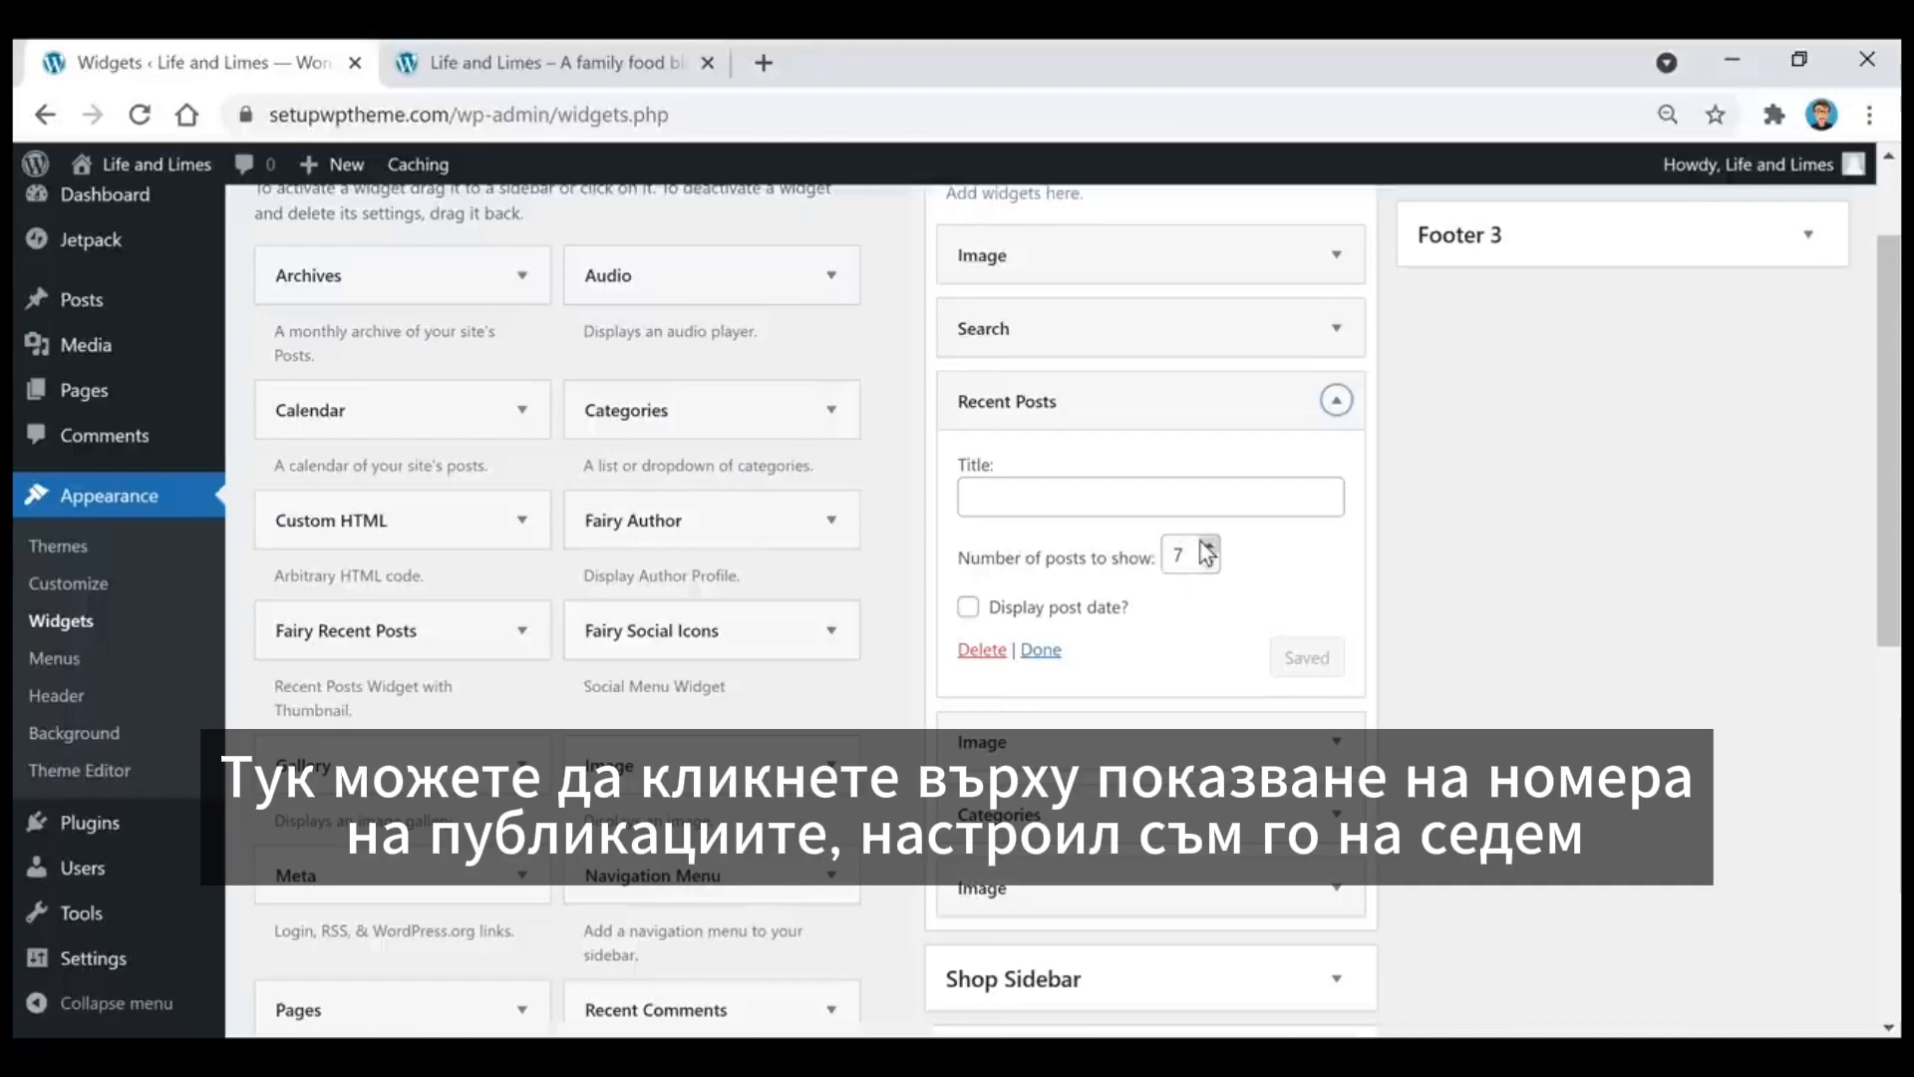
scroll(1200, 620, "down", 1)
left_click(1220, 605)
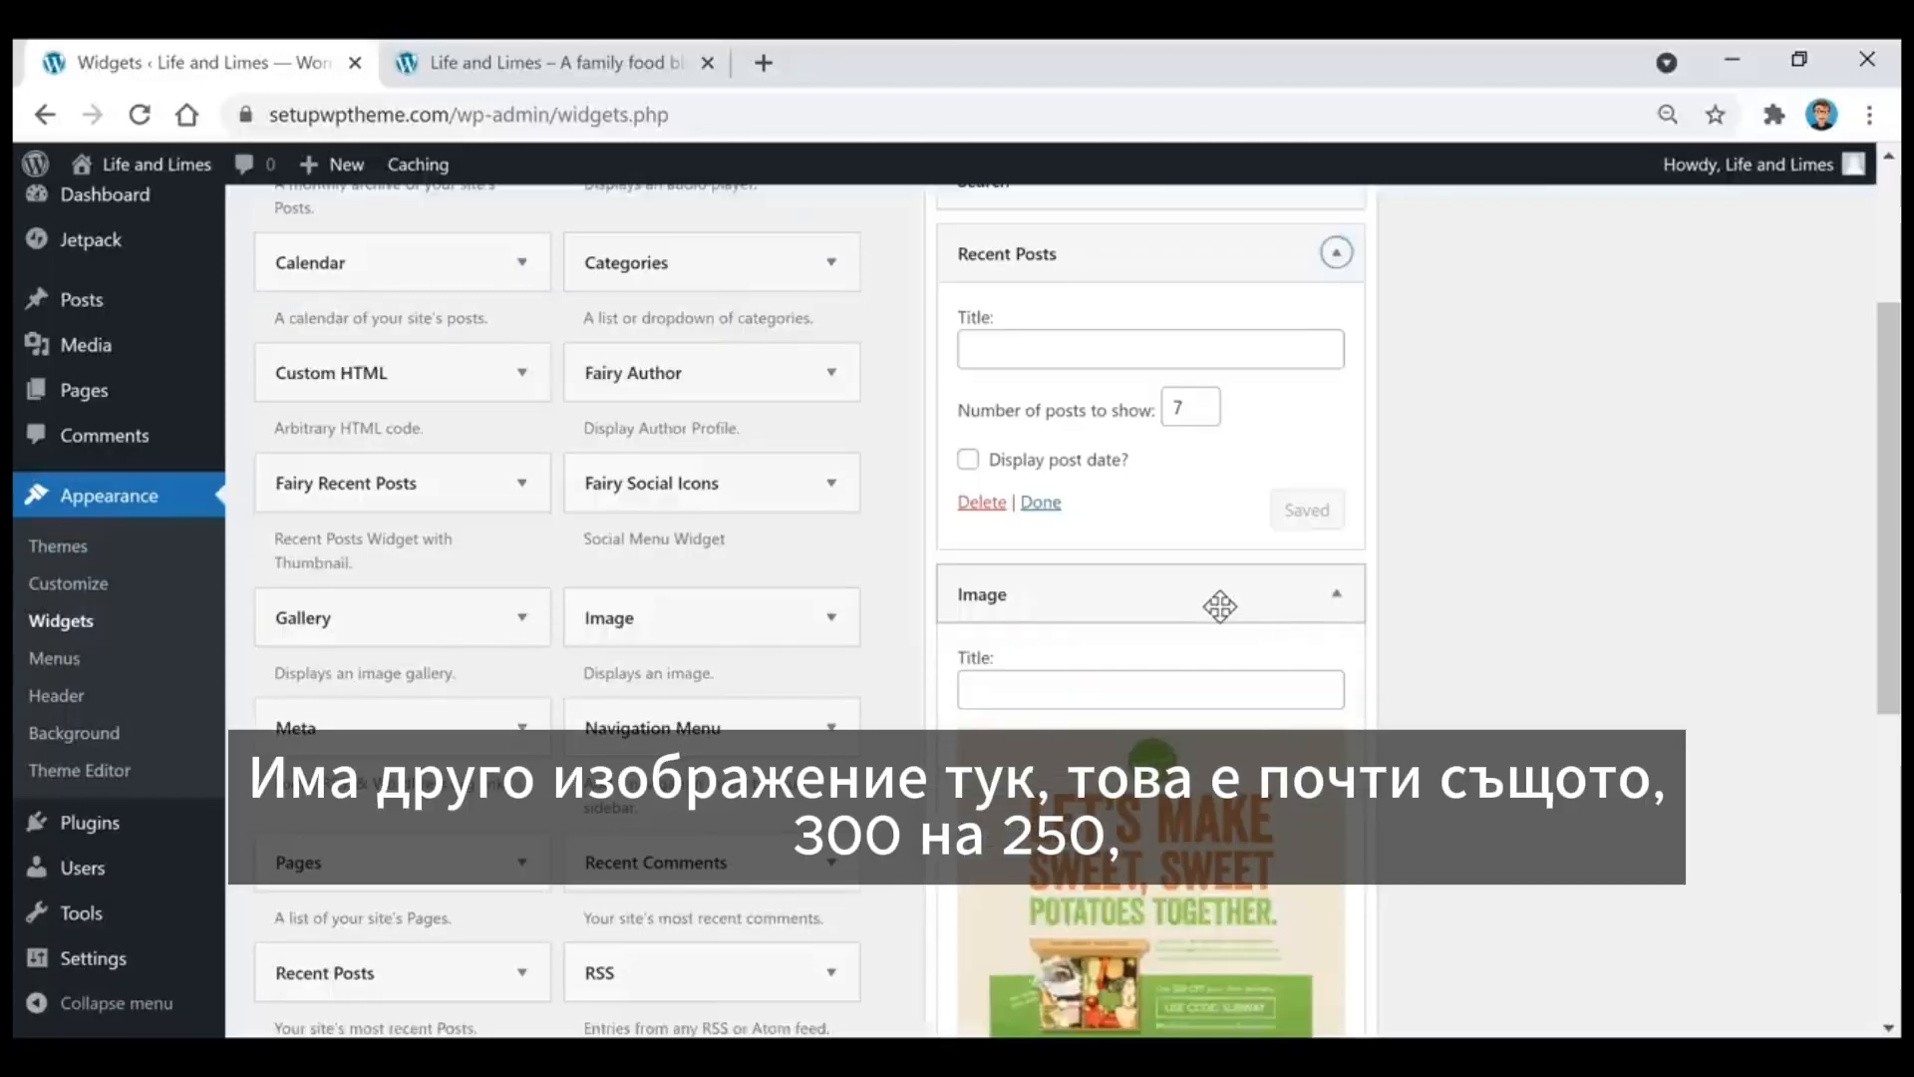
scroll(1226, 604, "down", 2)
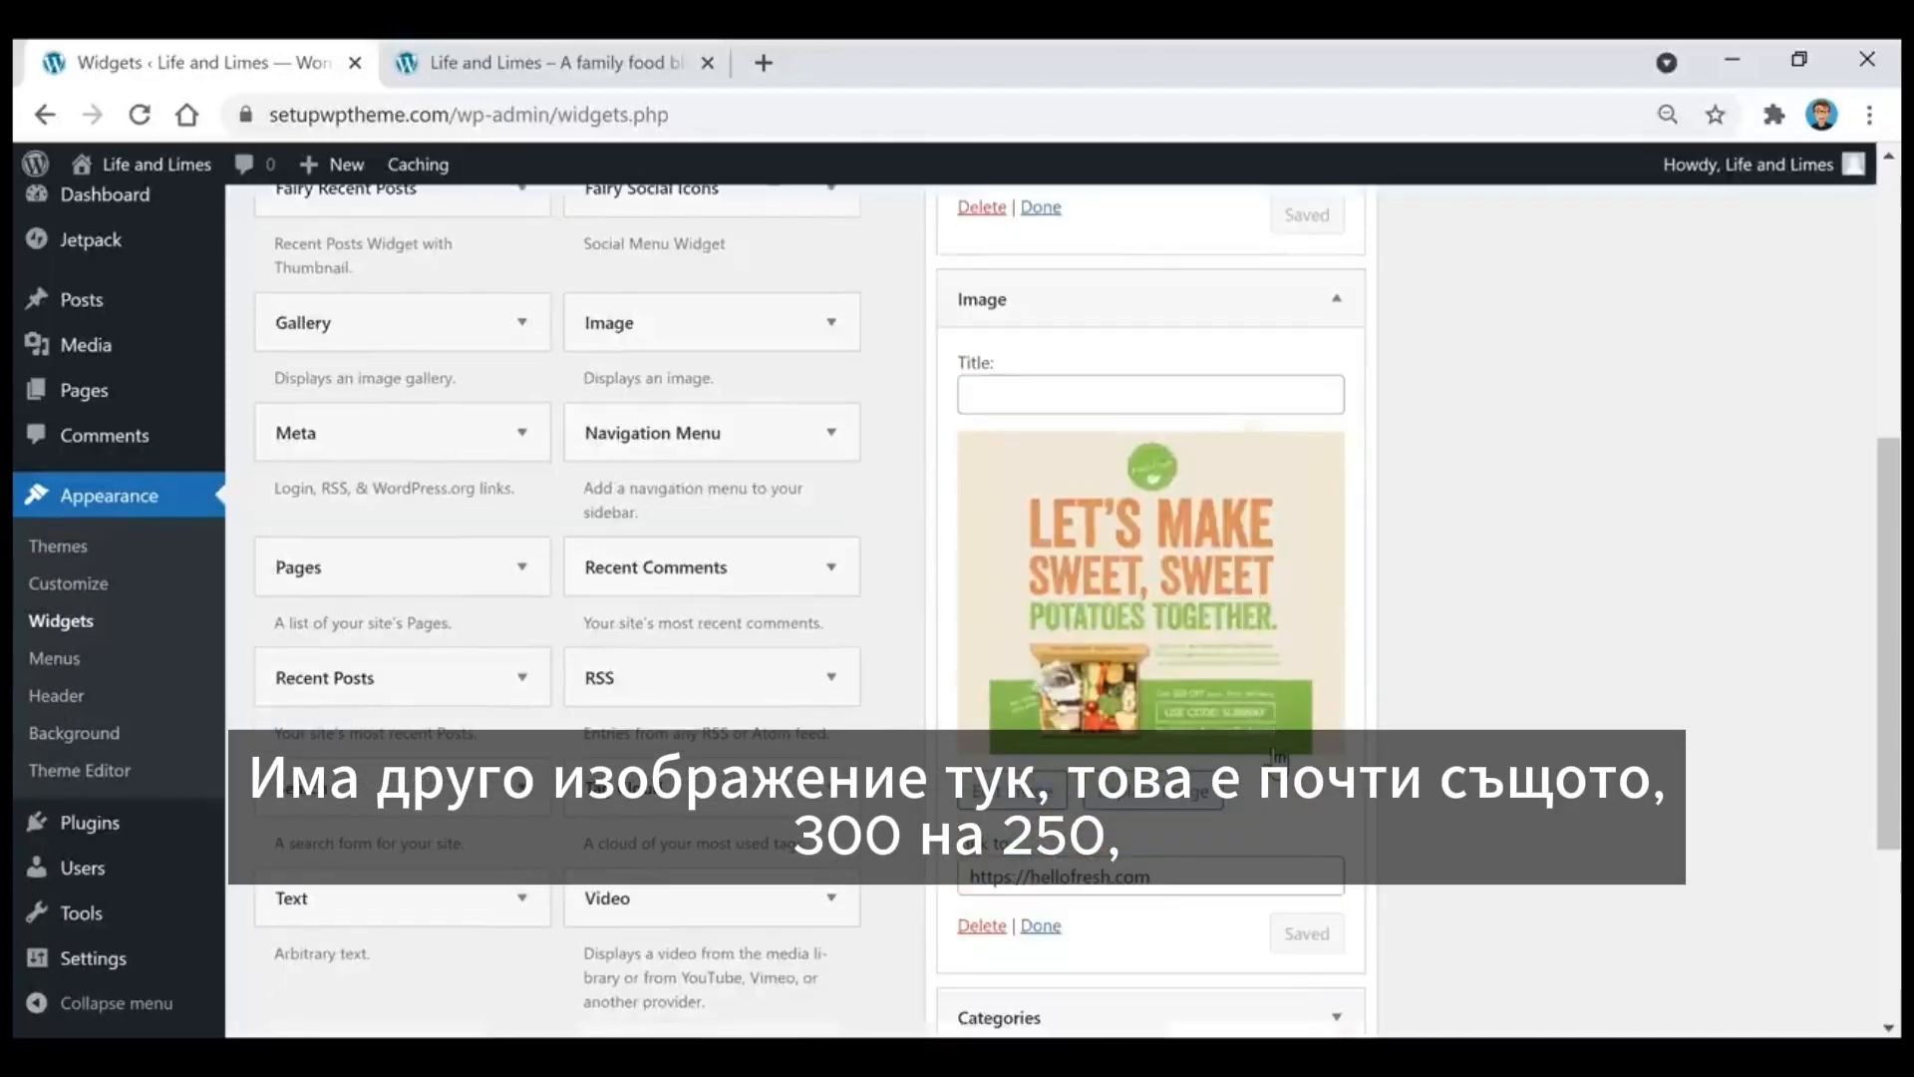
left_click(1223, 624)
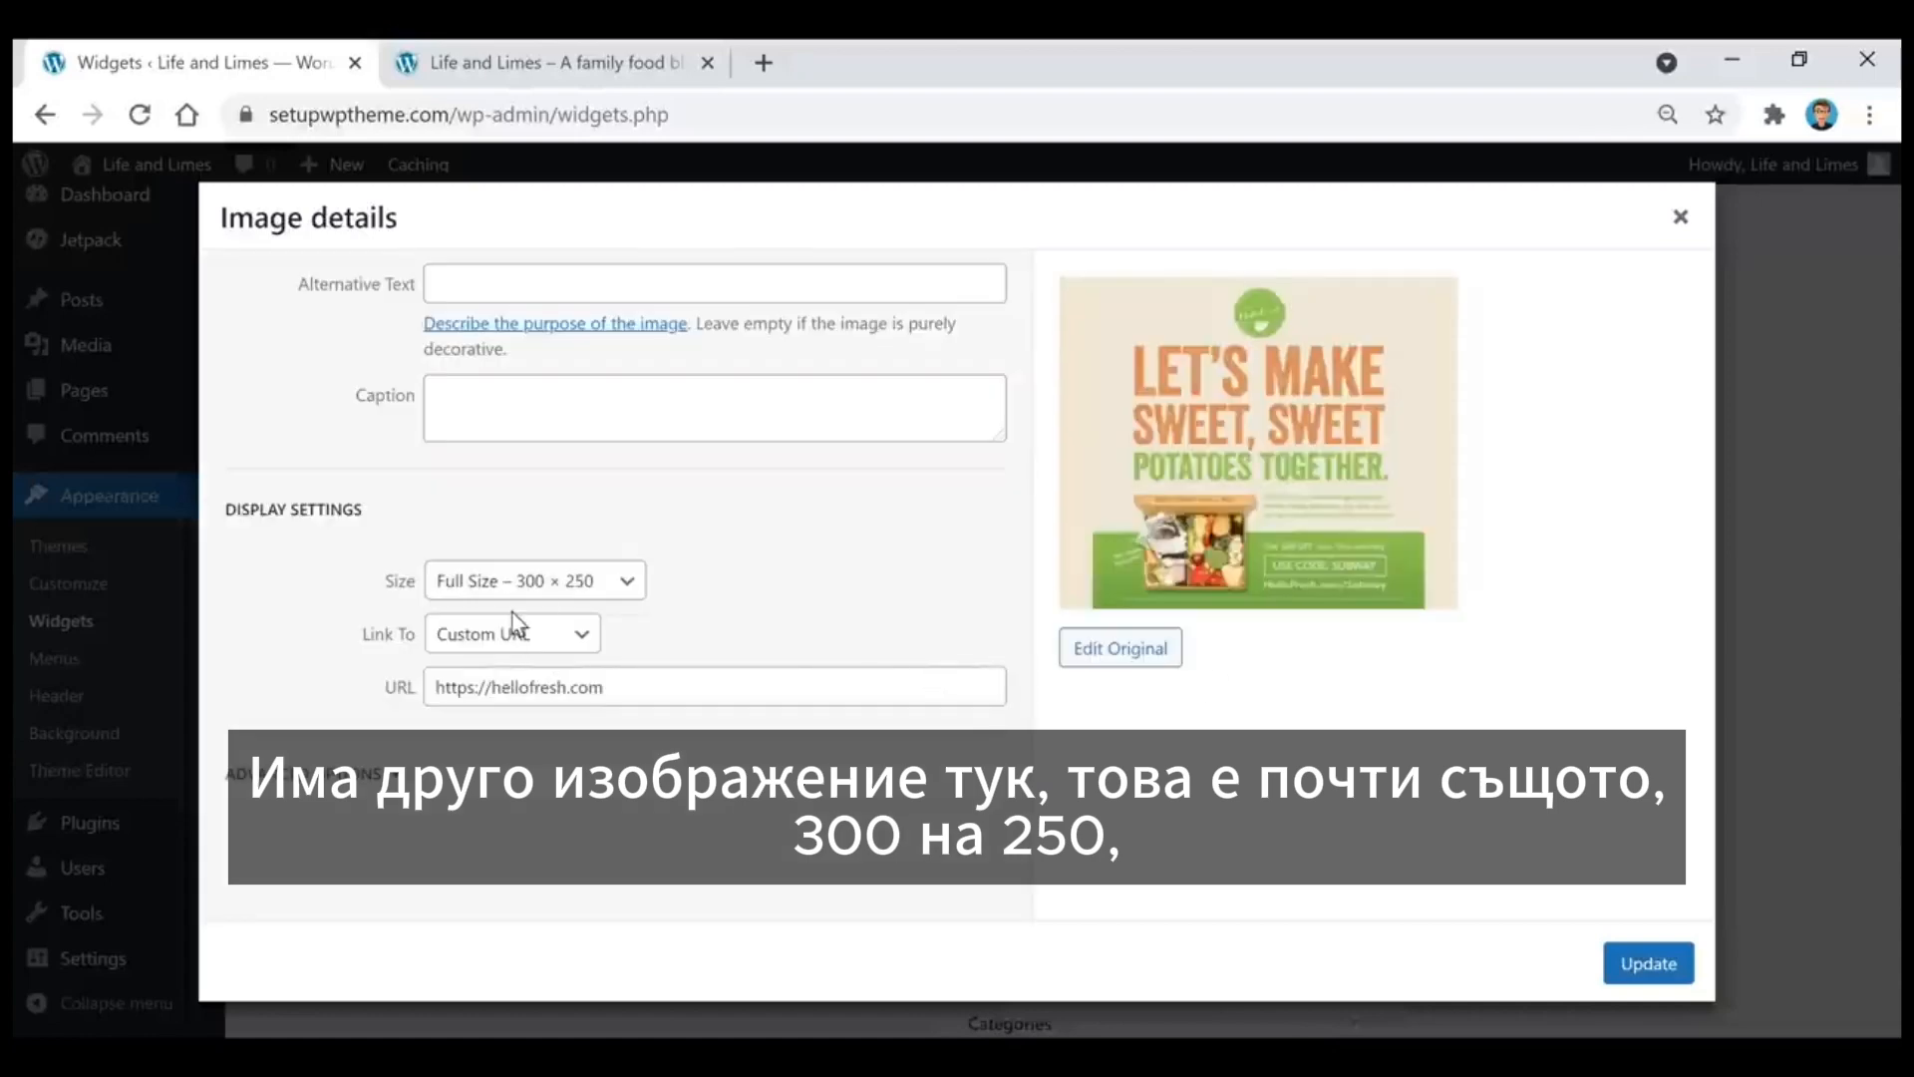
left_click(1681, 216)
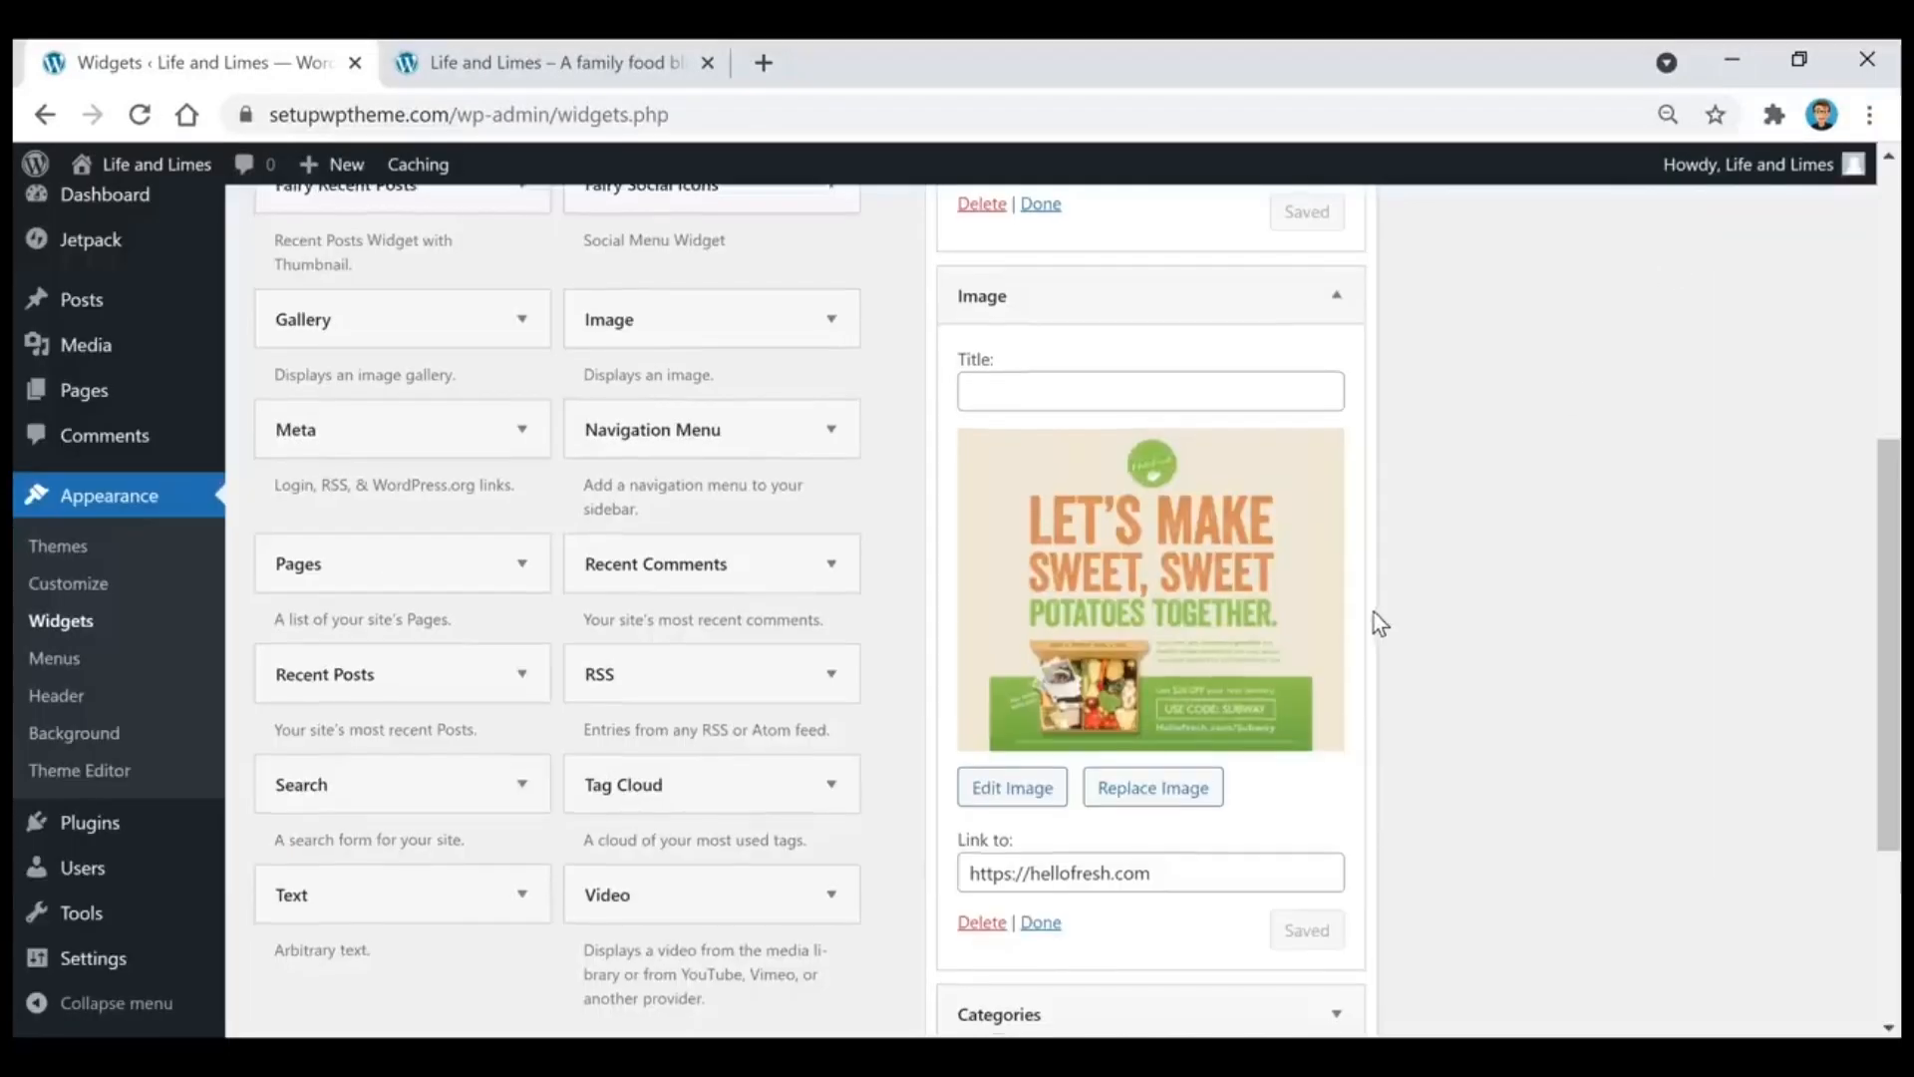
Step: Inspect the settings of the Categories widget and the last Image widget in the Sidebar area
scroll(1296, 638, "down", 3)
left_click(1214, 649)
scroll(1213, 649, "down", 1)
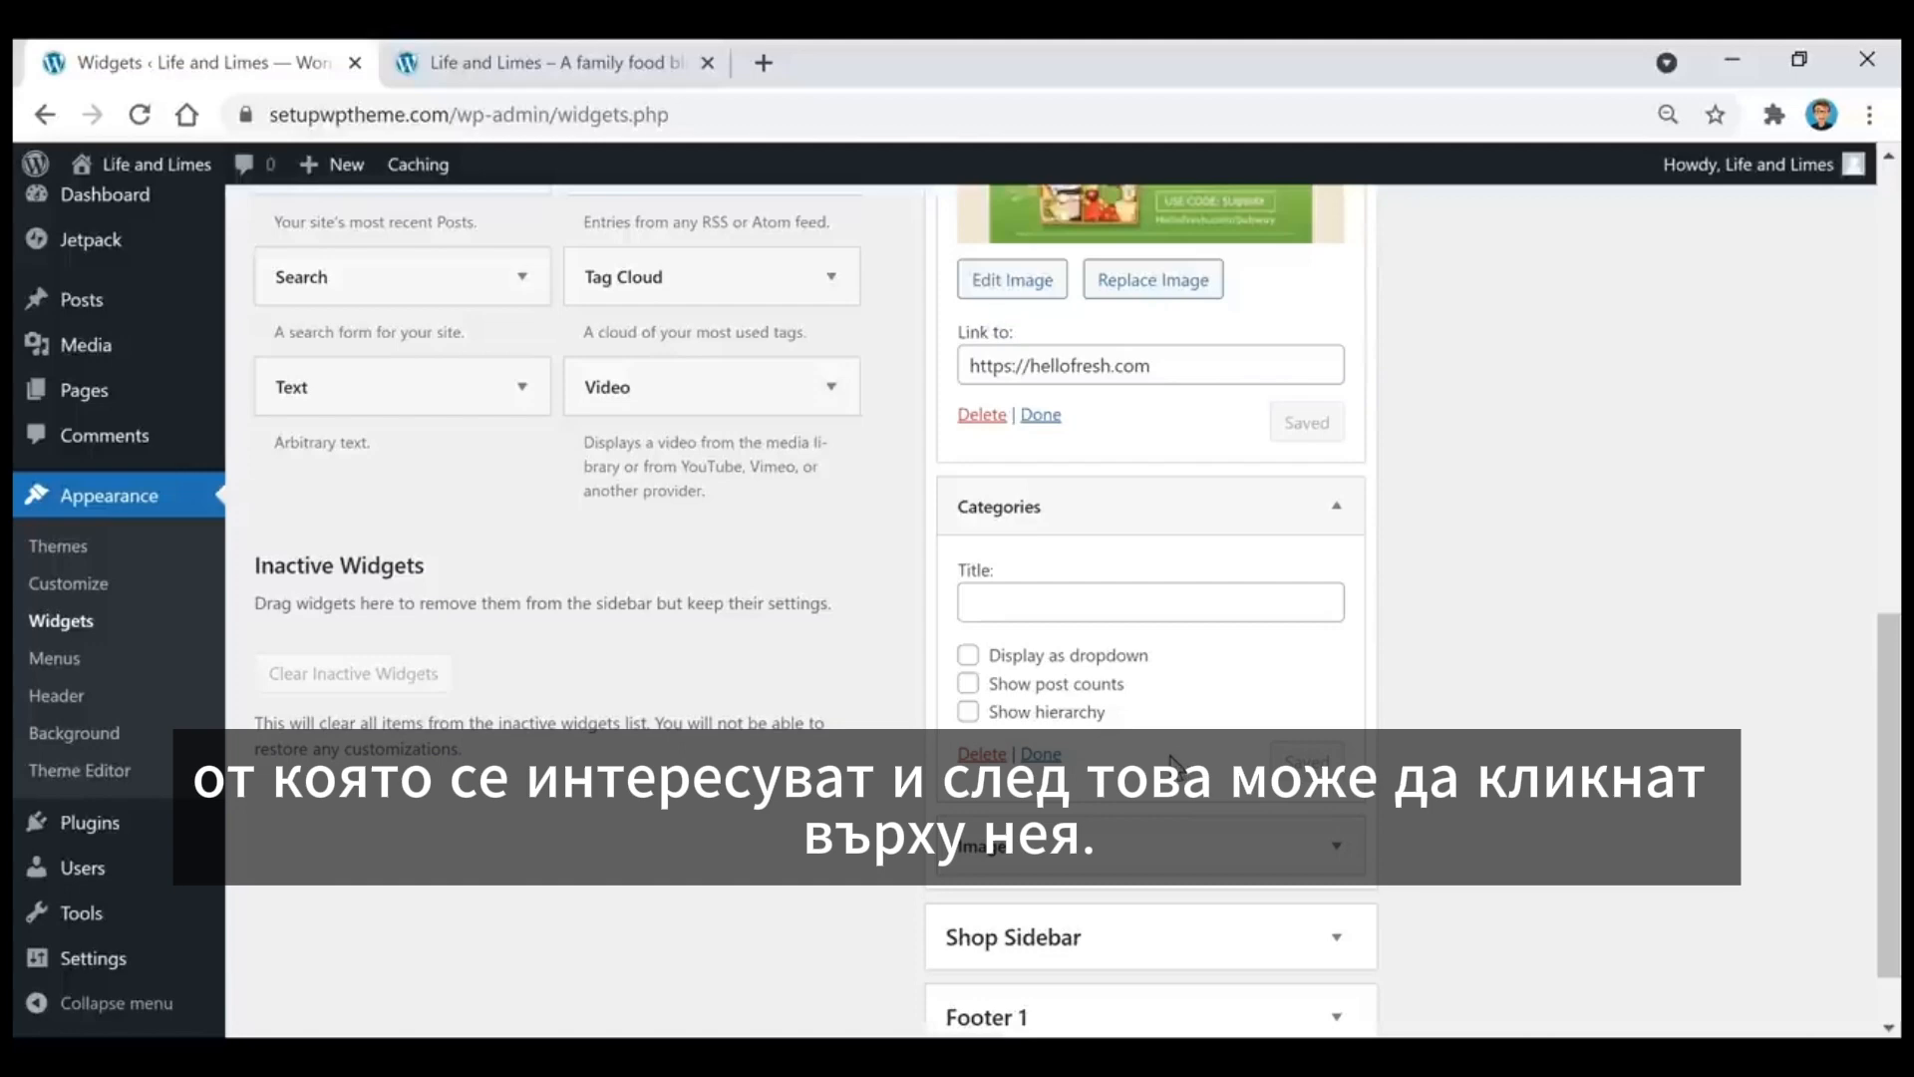
scroll(1167, 720, "down", 1)
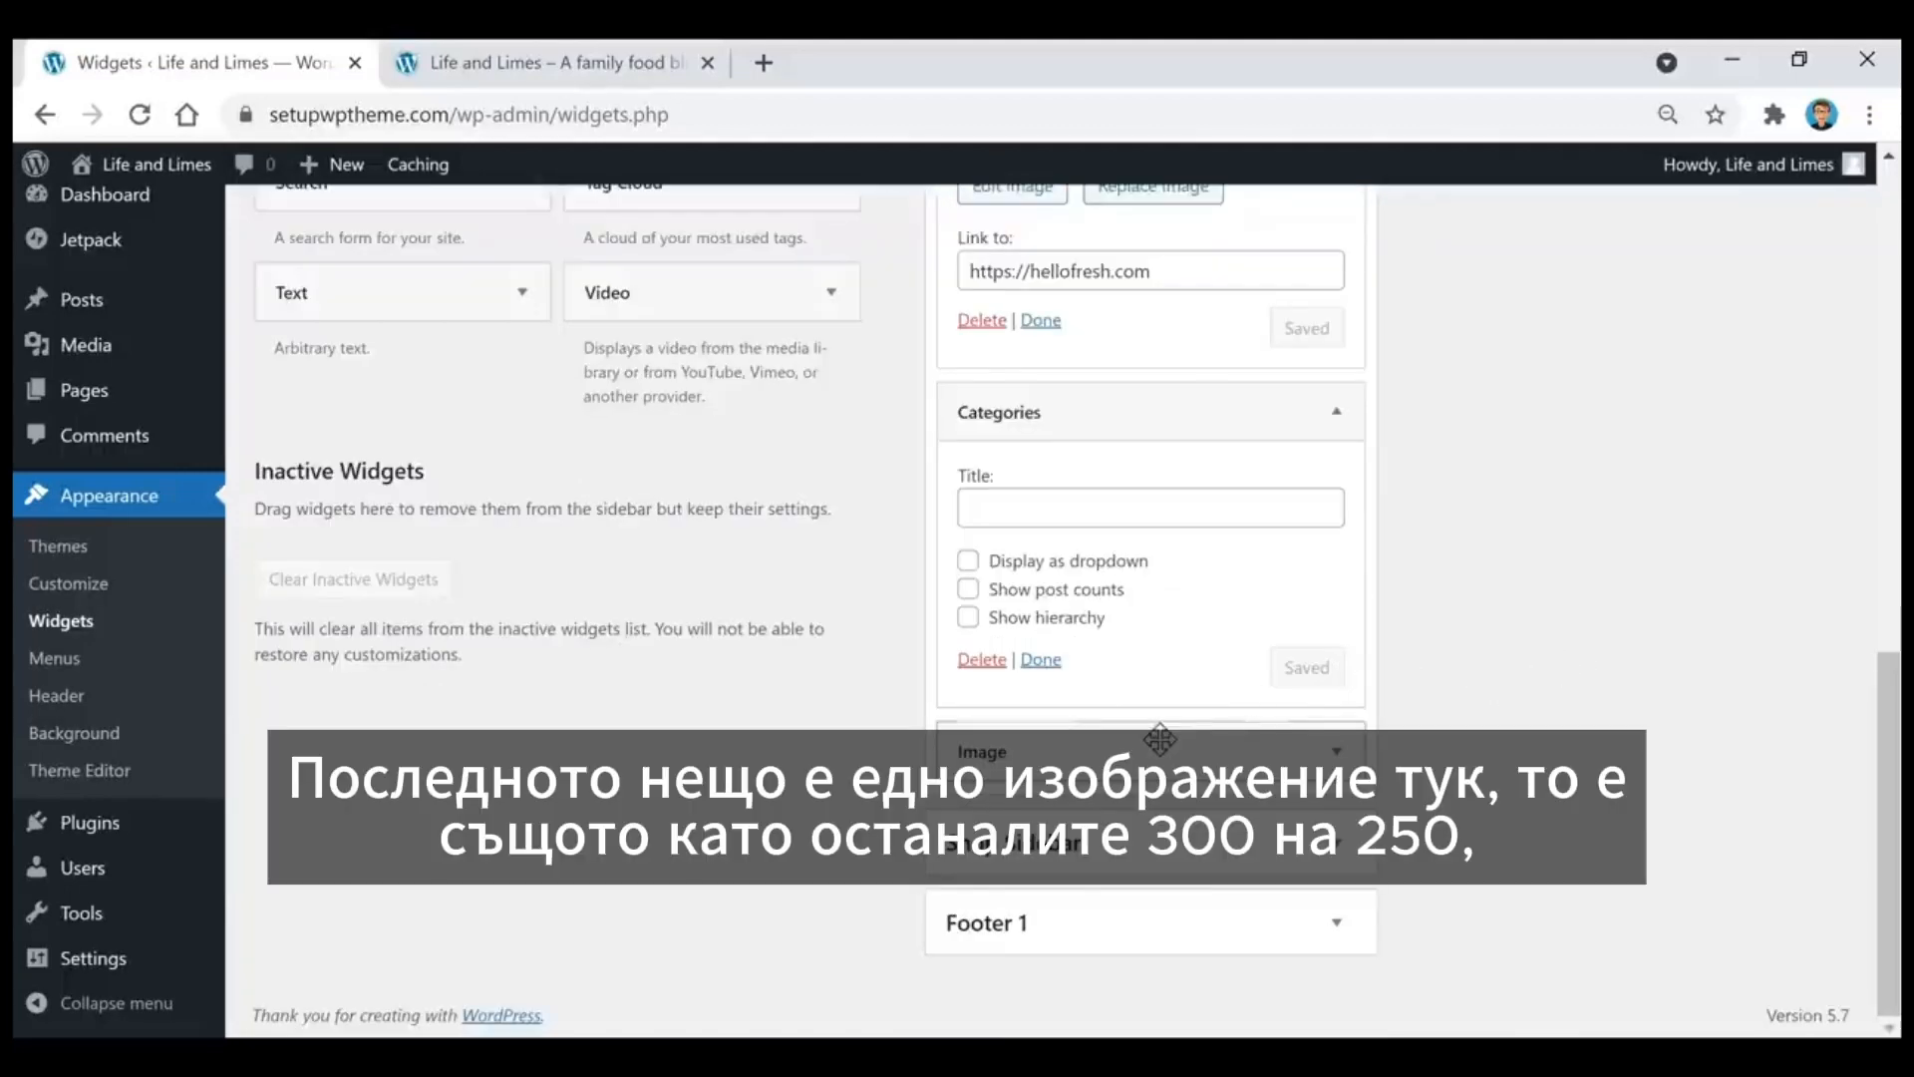
left_click(1134, 755)
scroll(1255, 666, "down", 5)
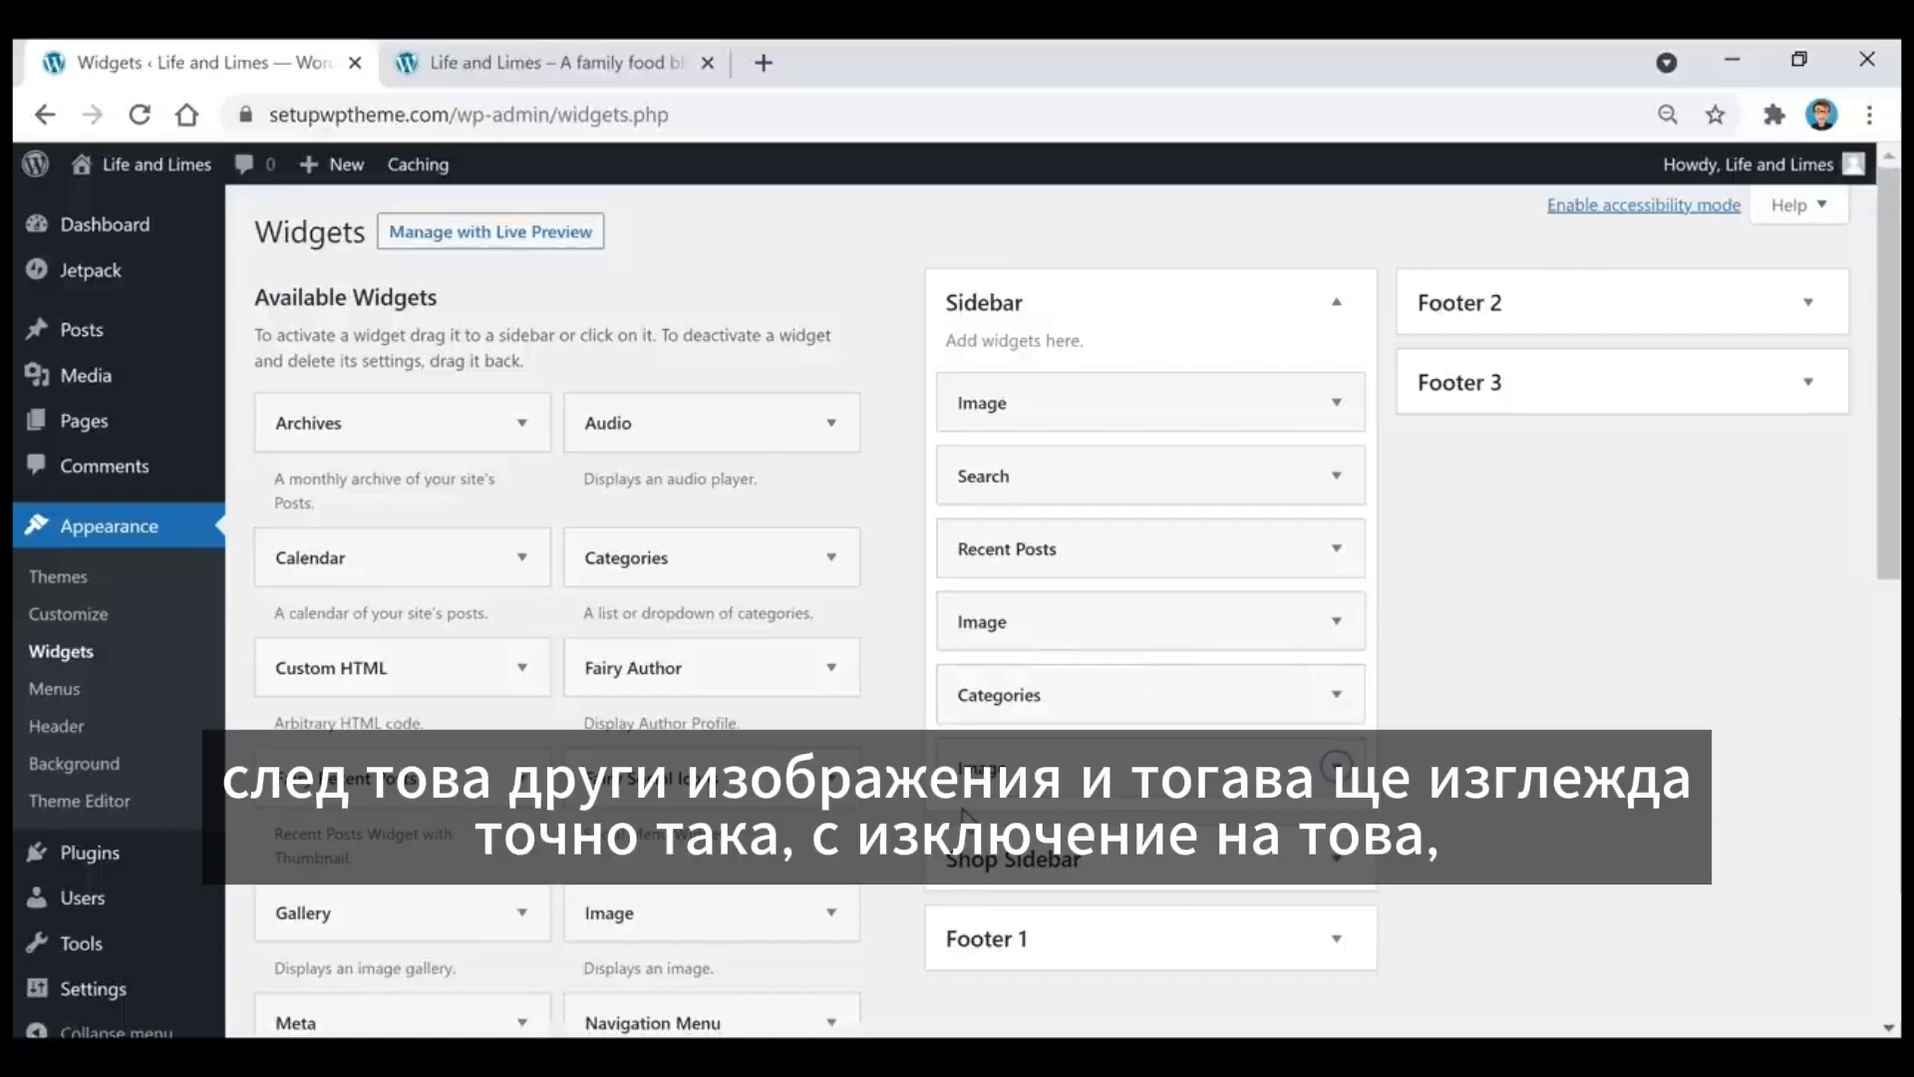
Step: Review the recent posts, ad images and categories in the sidebar of the live site
left_click(579, 62)
scroll(1572, 643, "down", 10)
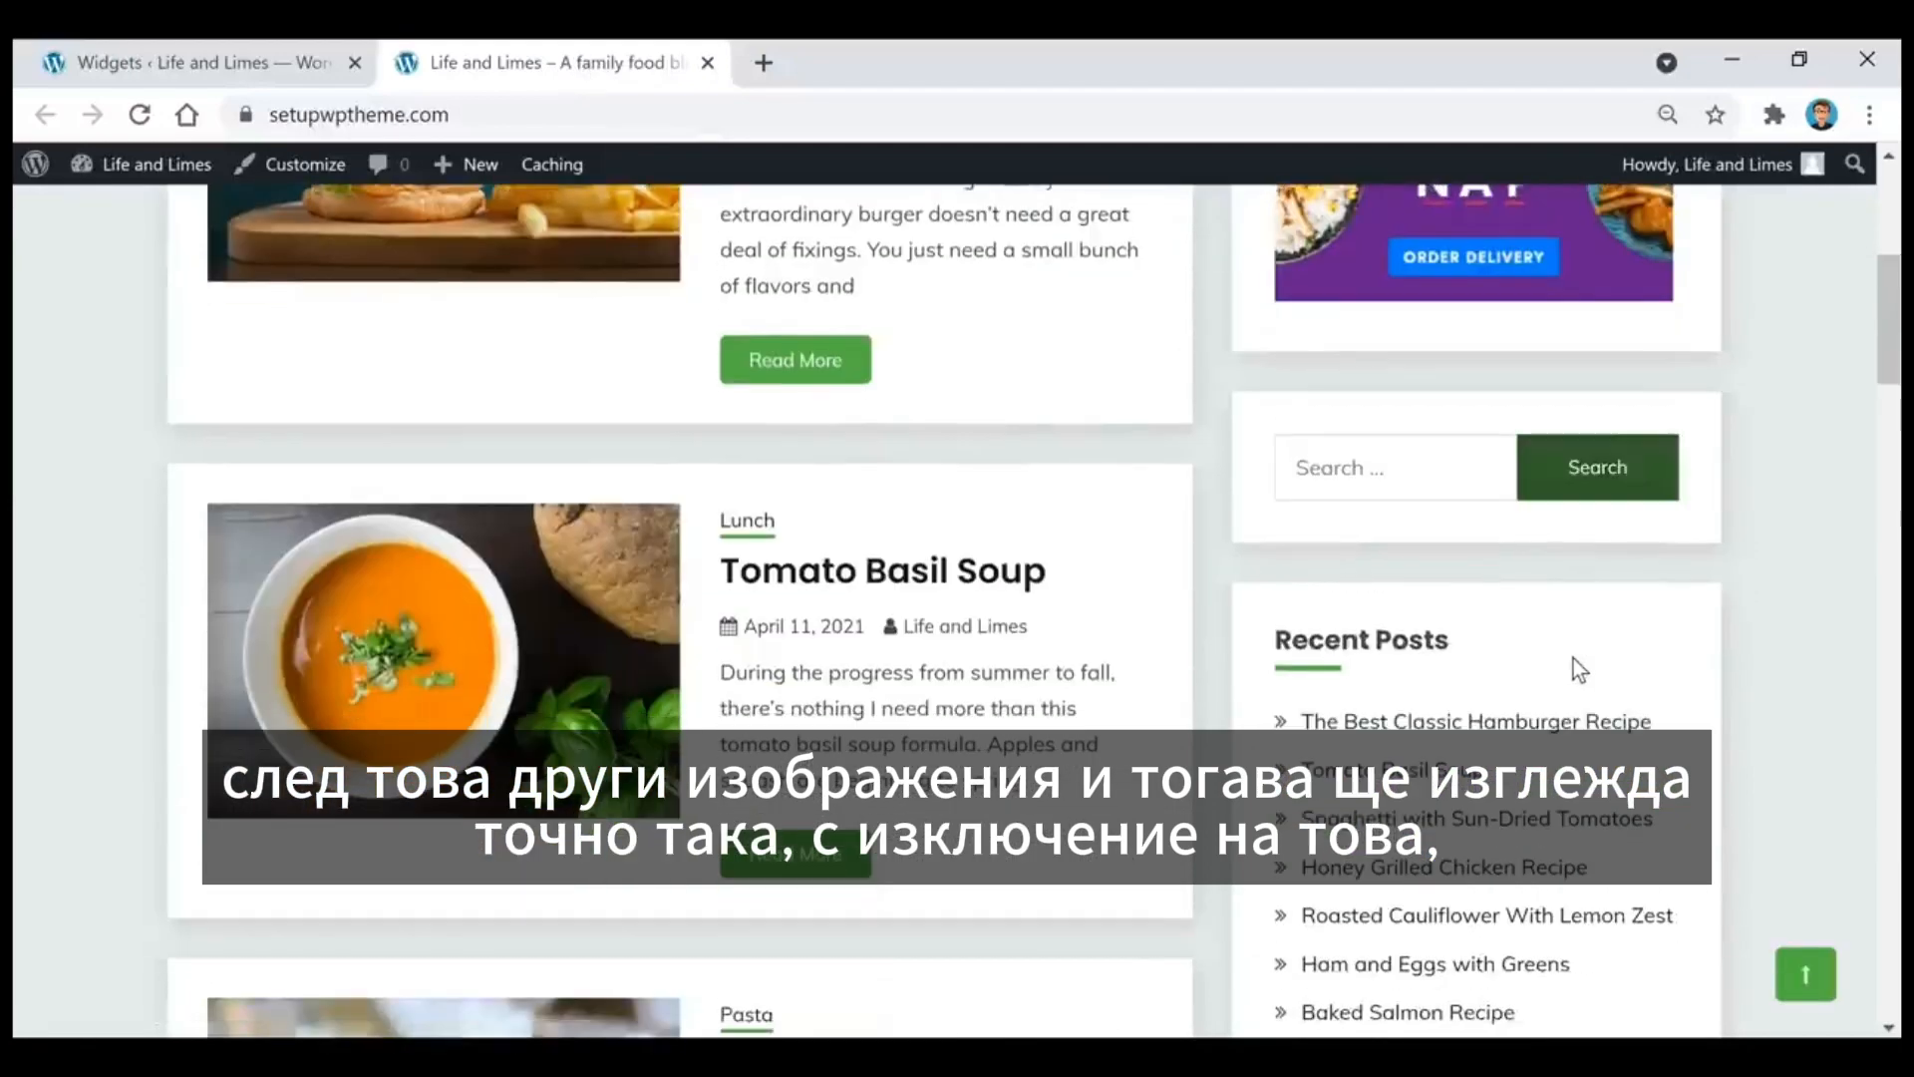
scroll(1576, 666, "down", 3)
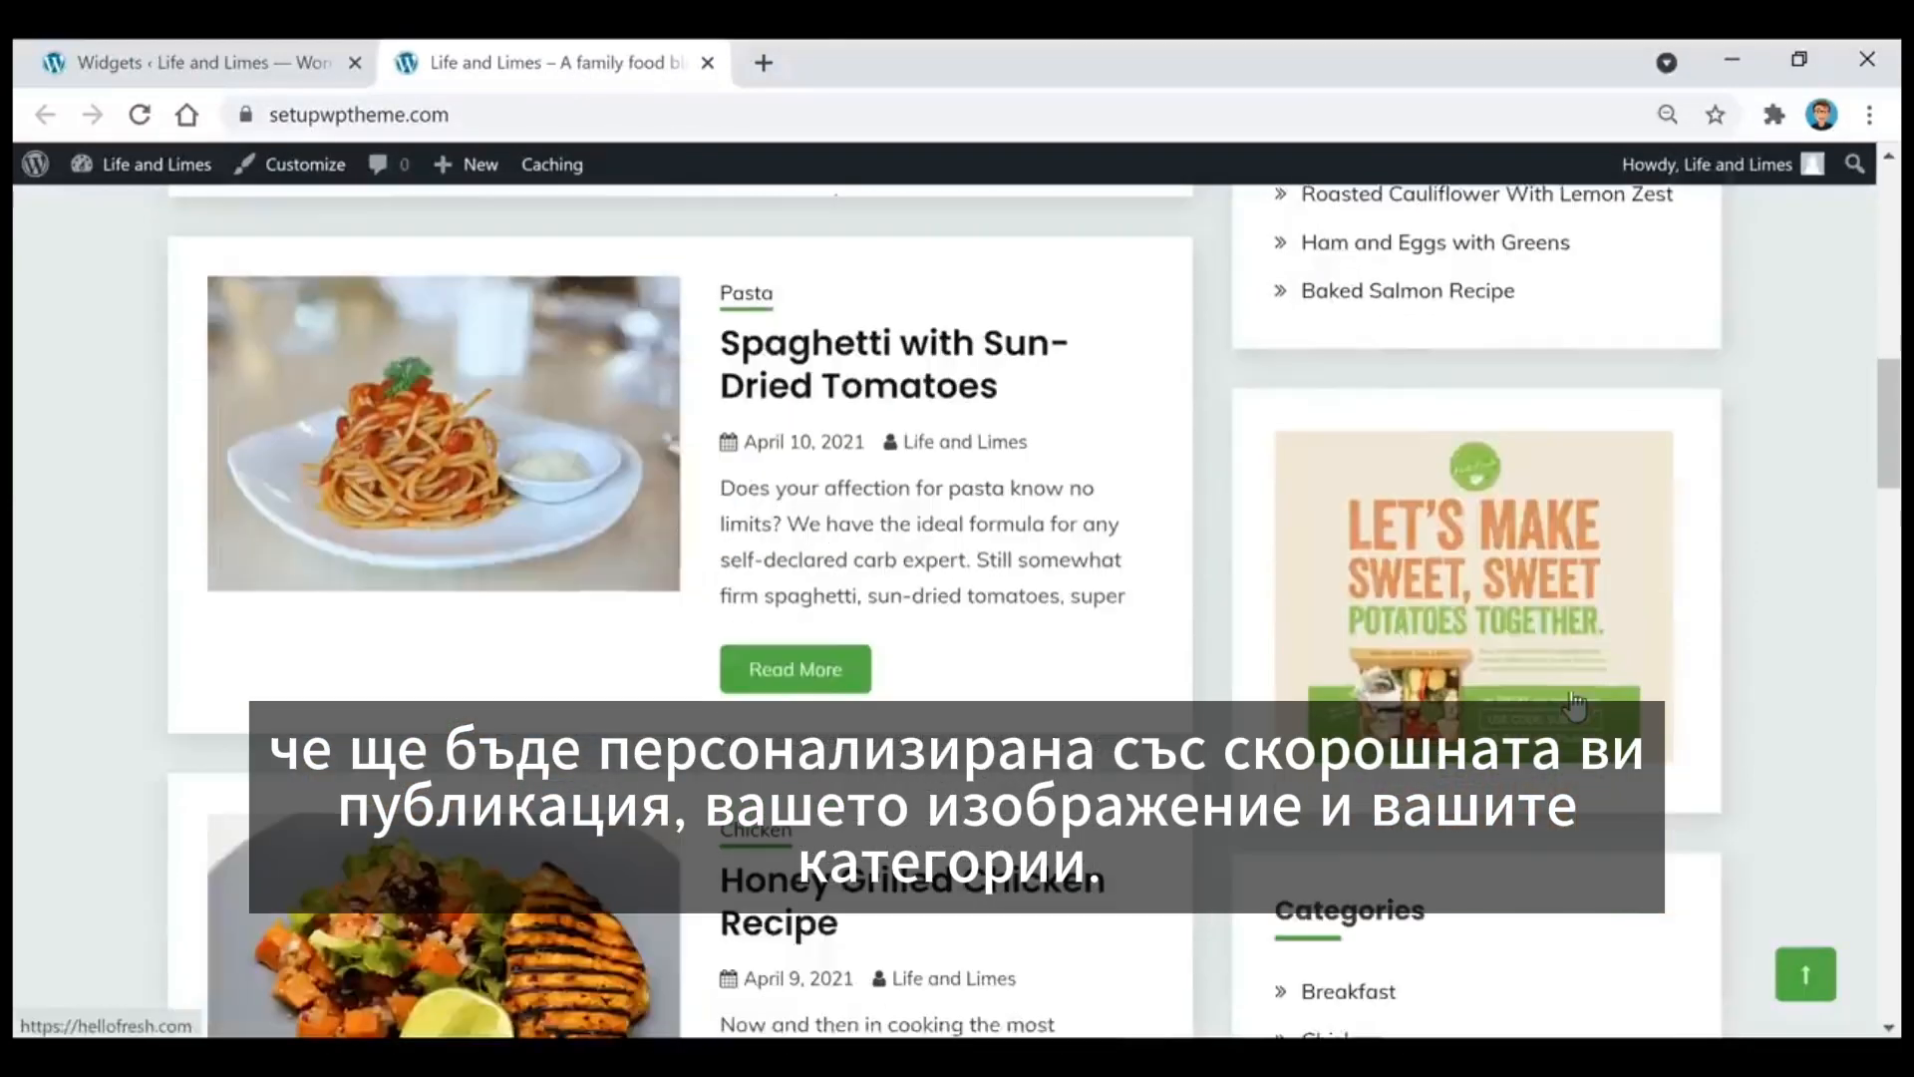
scroll(1577, 658, "up", 3)
scroll(1530, 343, "down", 7)
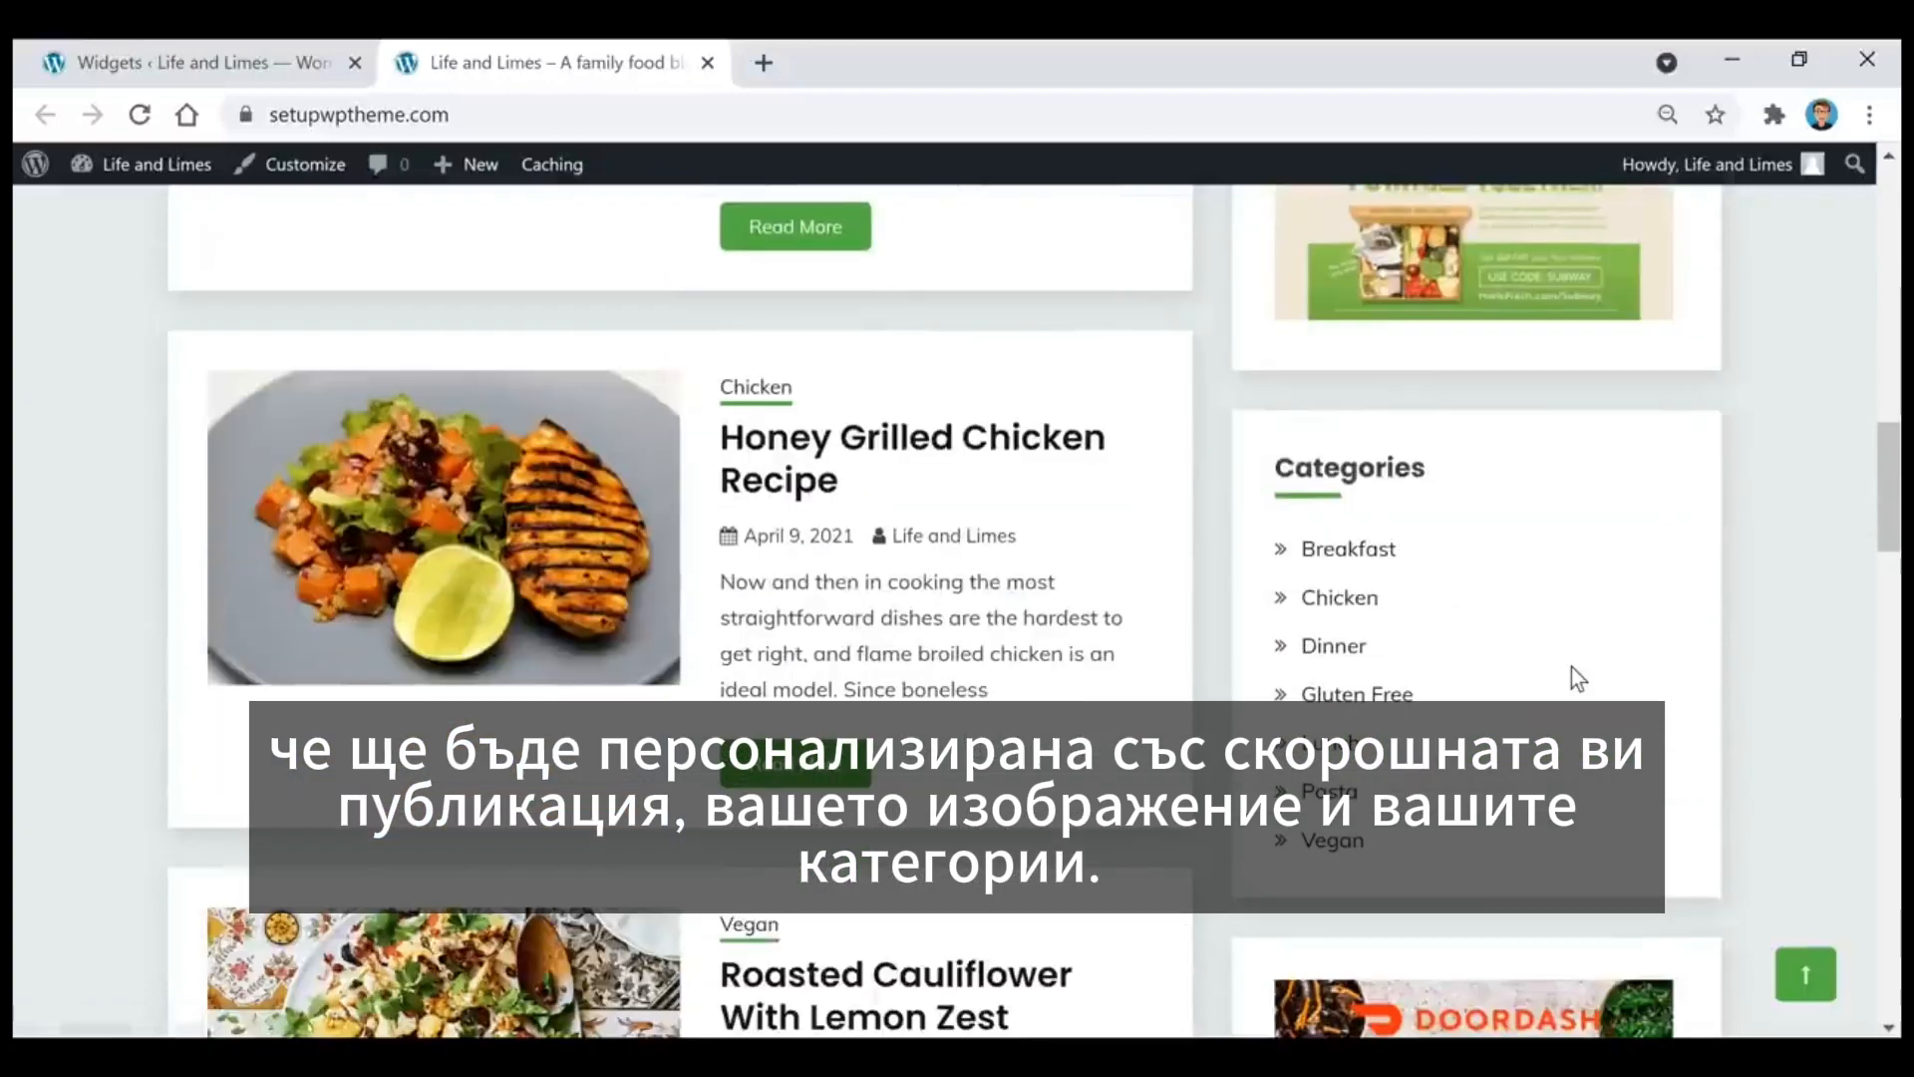
Step: Return to the WordPress dashboard, and open the theme customizer from the live site
left_click(261, 63)
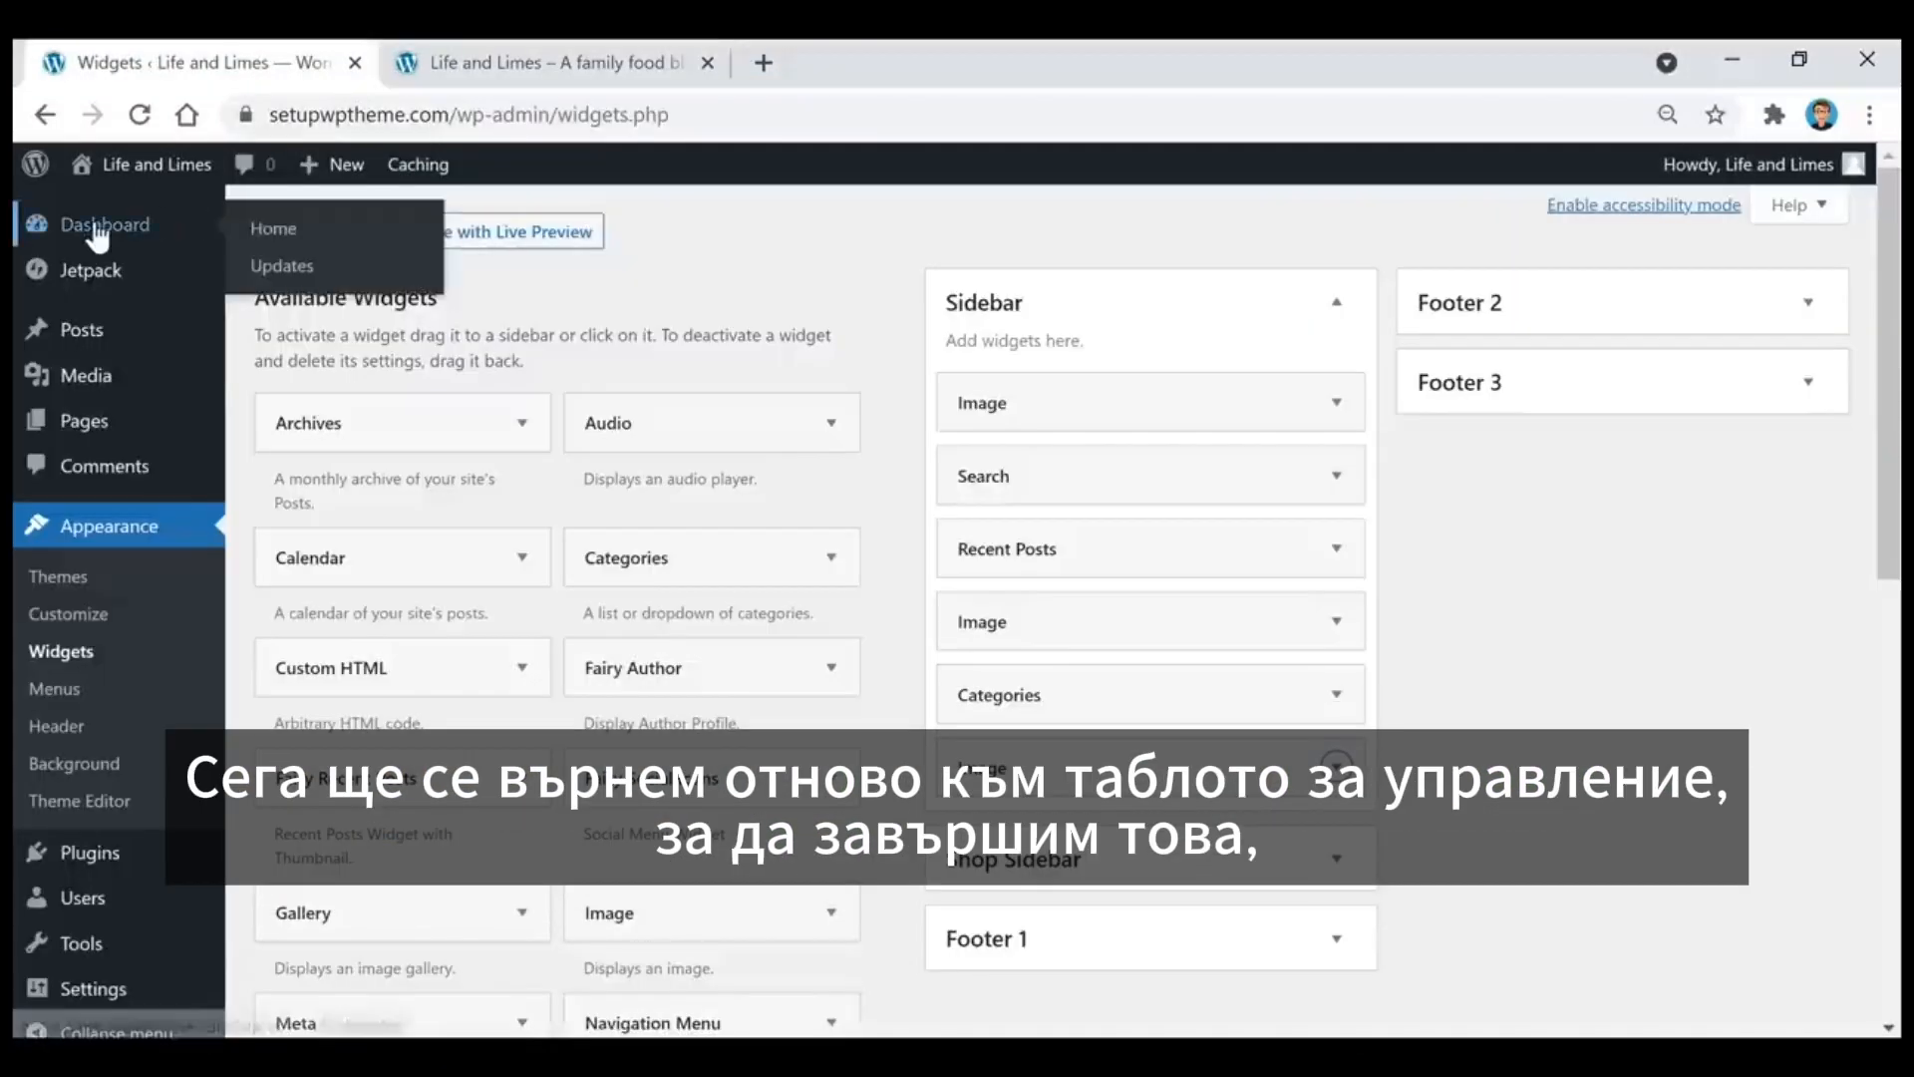
left_click(95, 227)
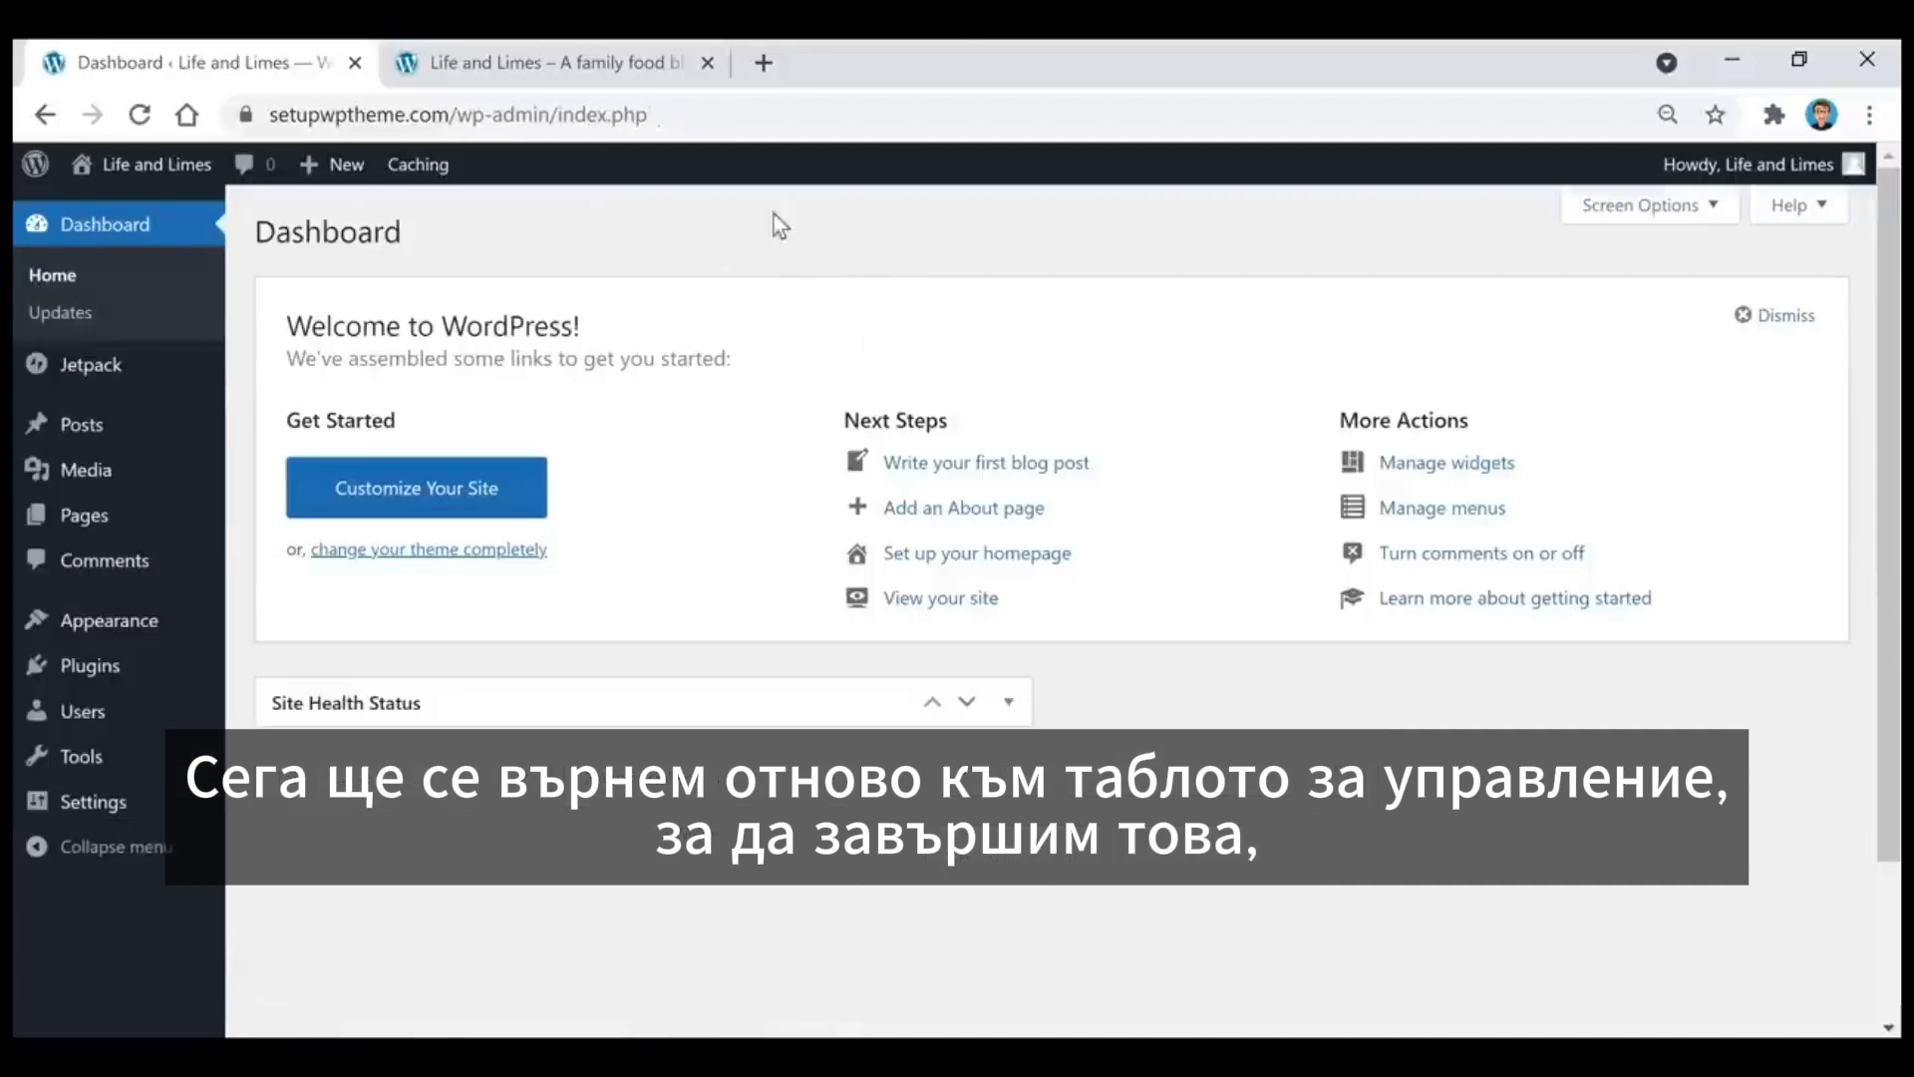
left_click(529, 58)
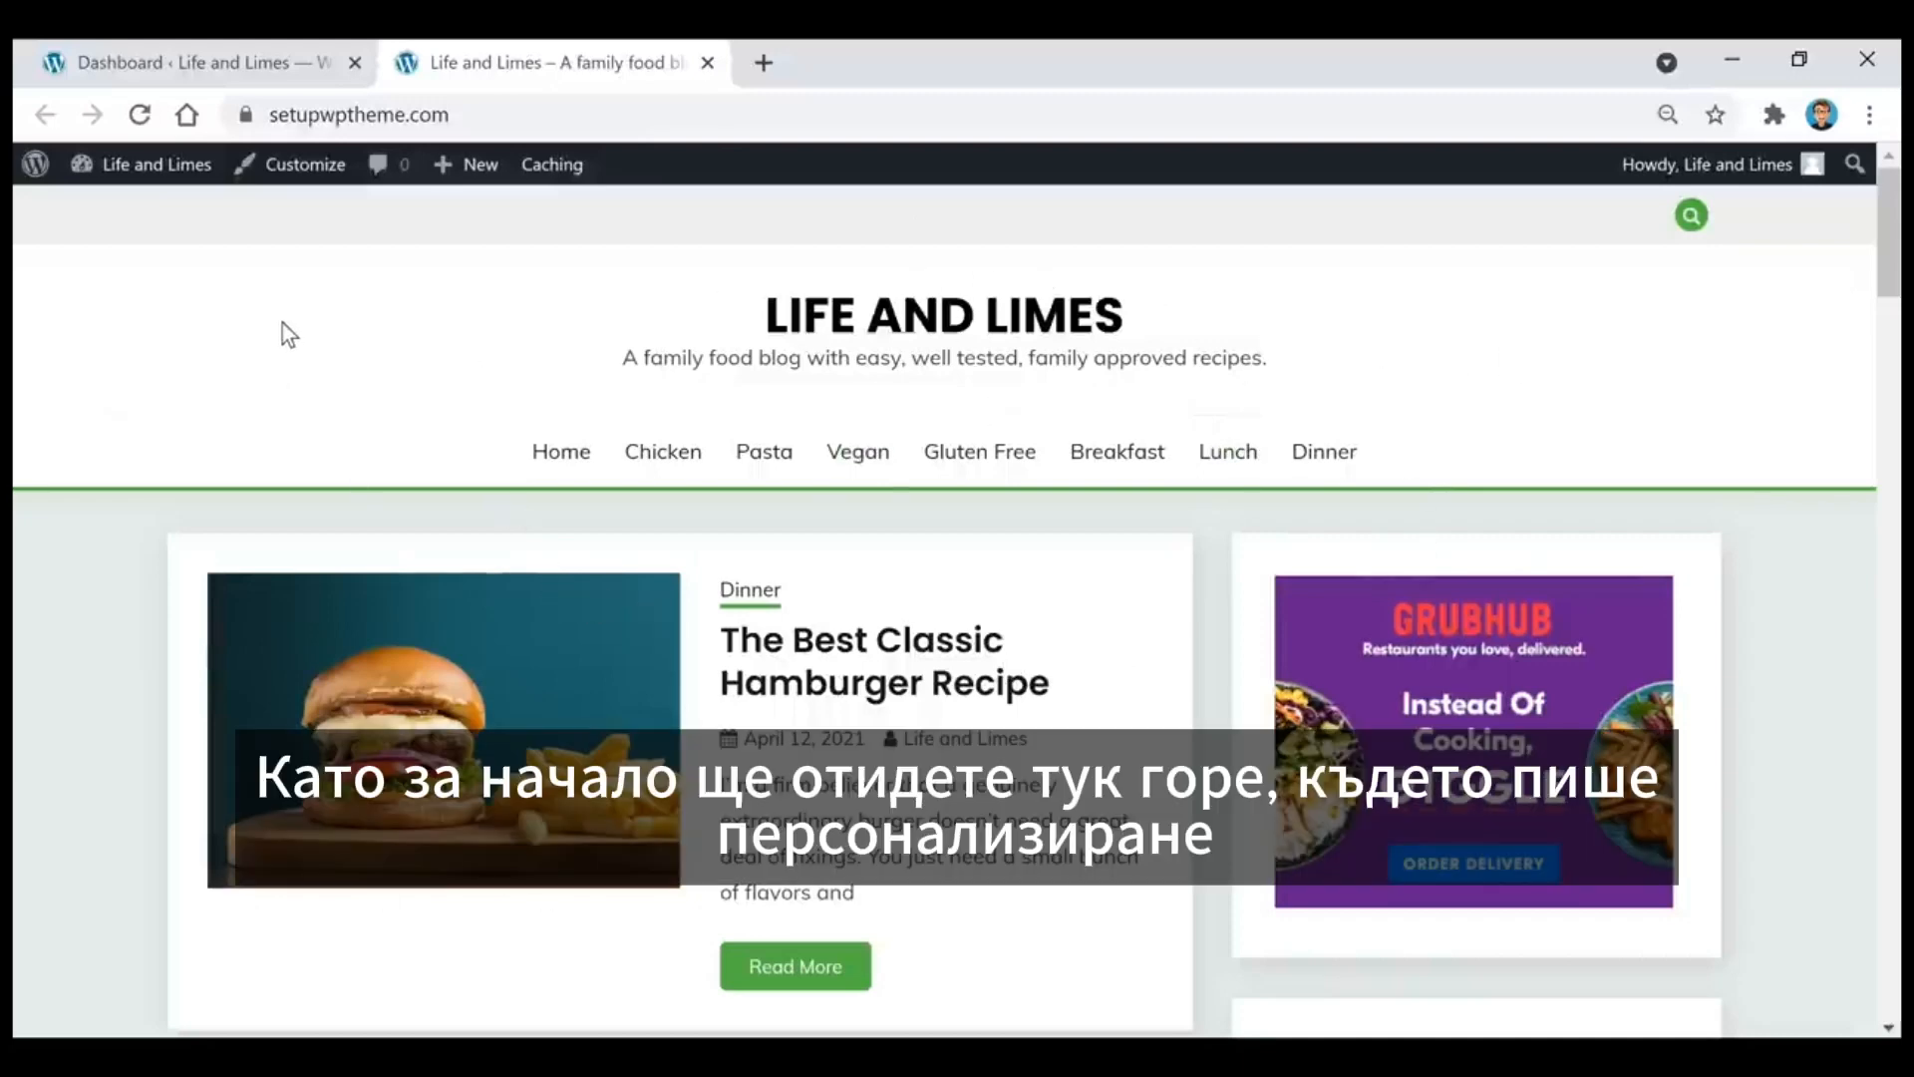
left_click(287, 171)
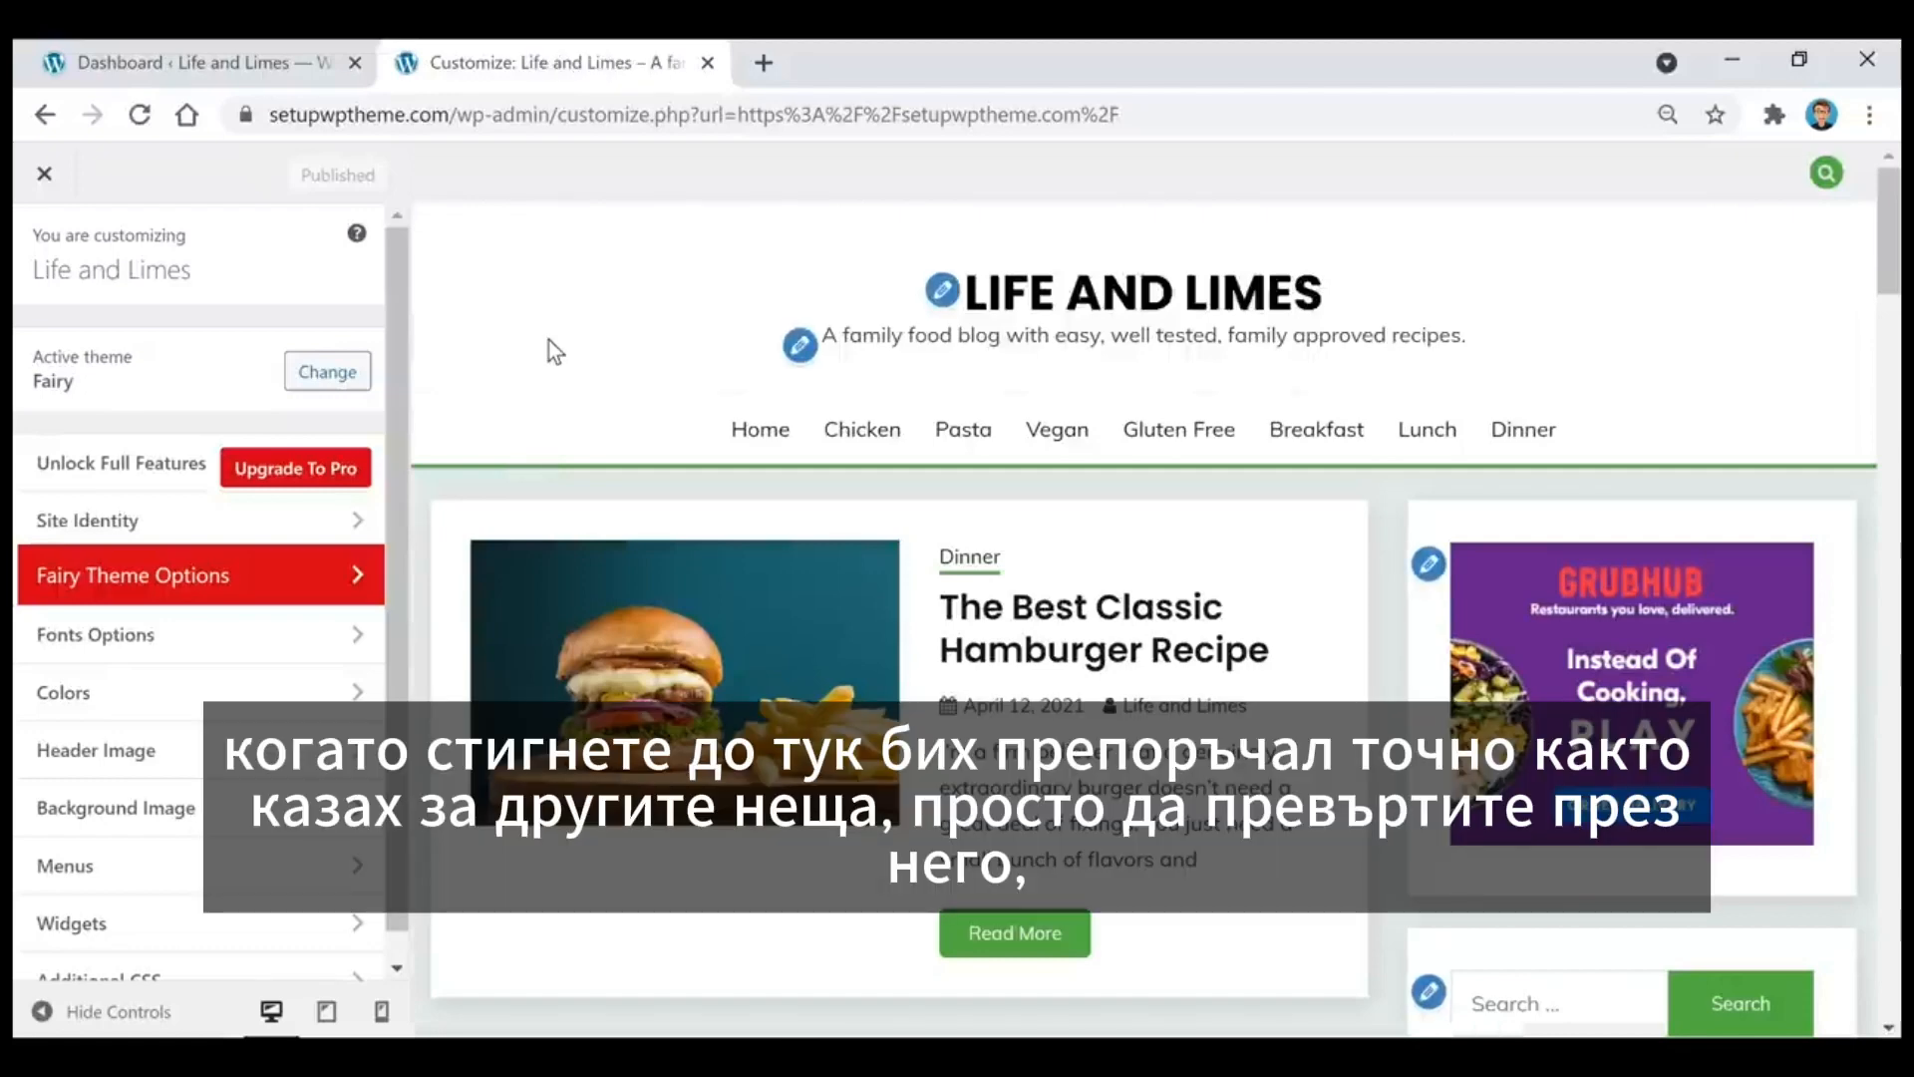
Step: Look through the customizer's sections and view the Pexels free stock photos site
scroll(189, 619, "down", 1)
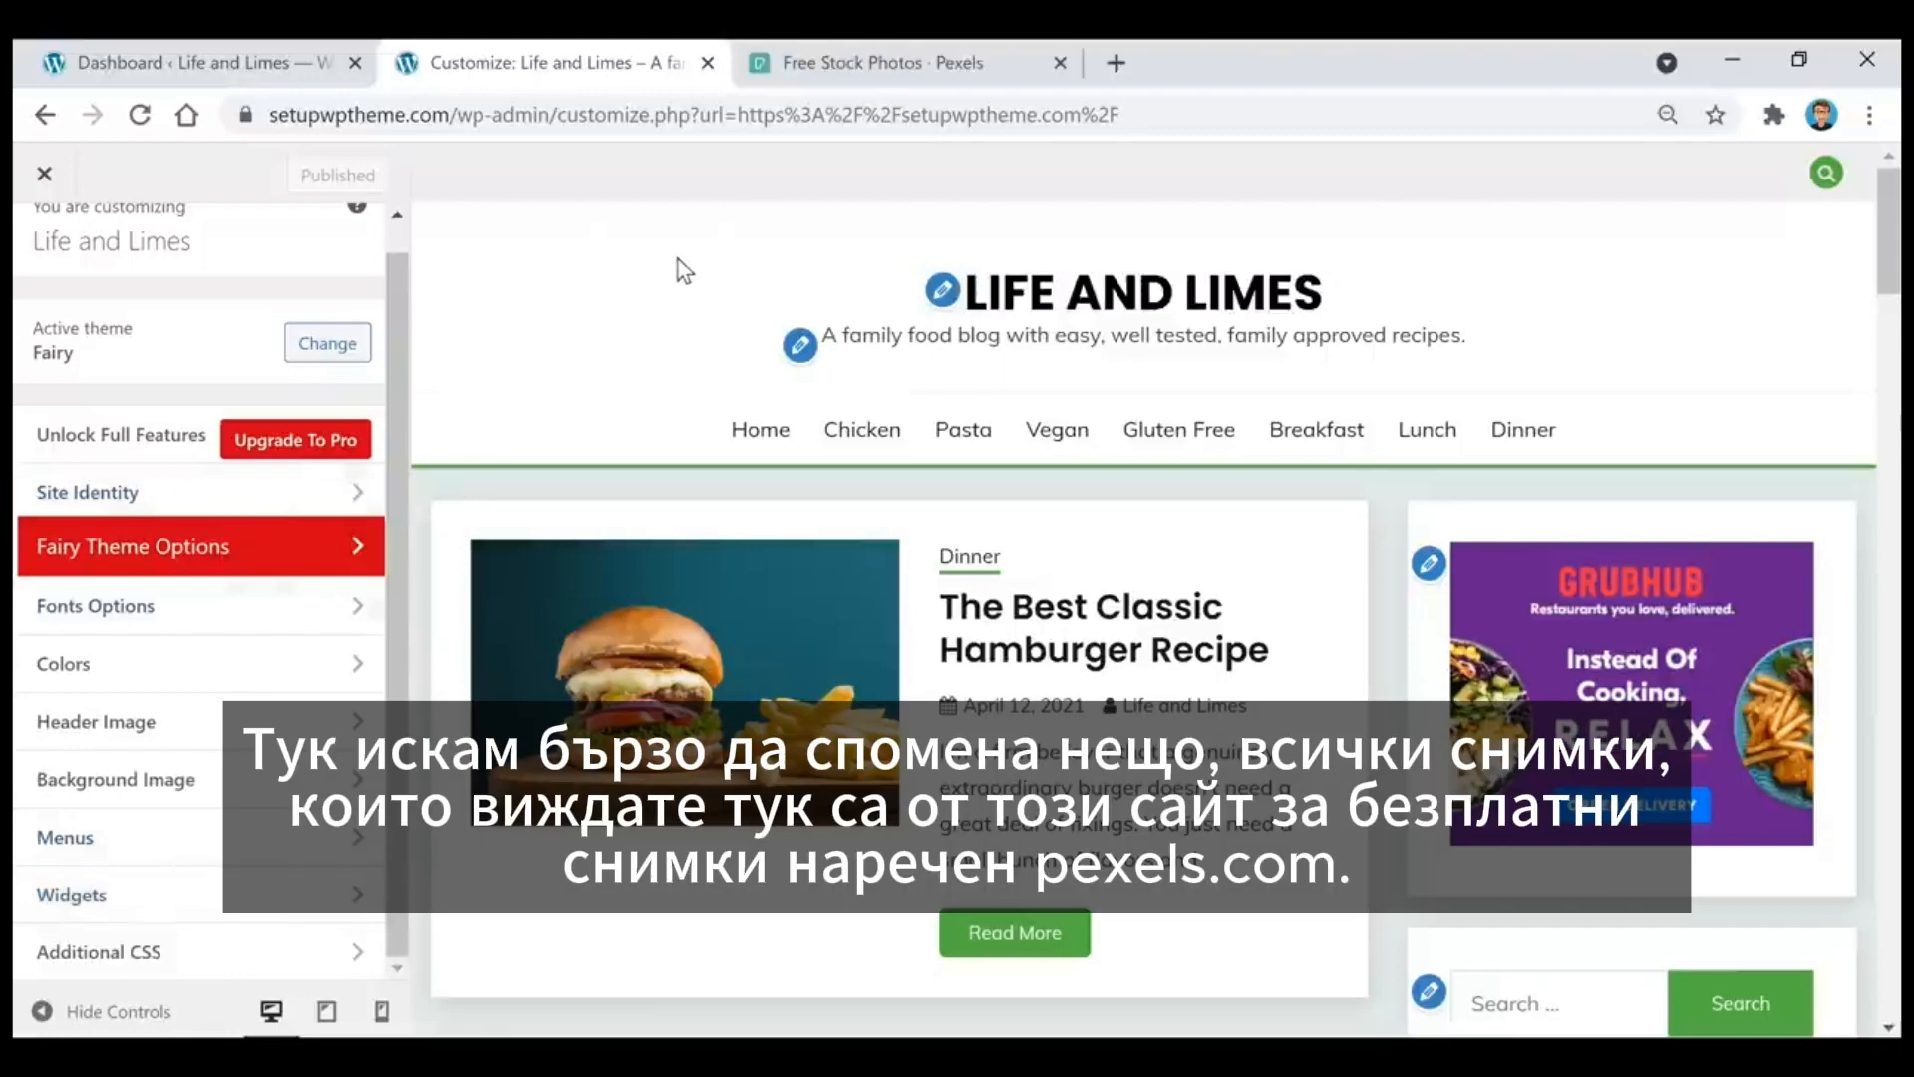
scroll(673, 533, "down", 2)
scroll(757, 653, "up", 2)
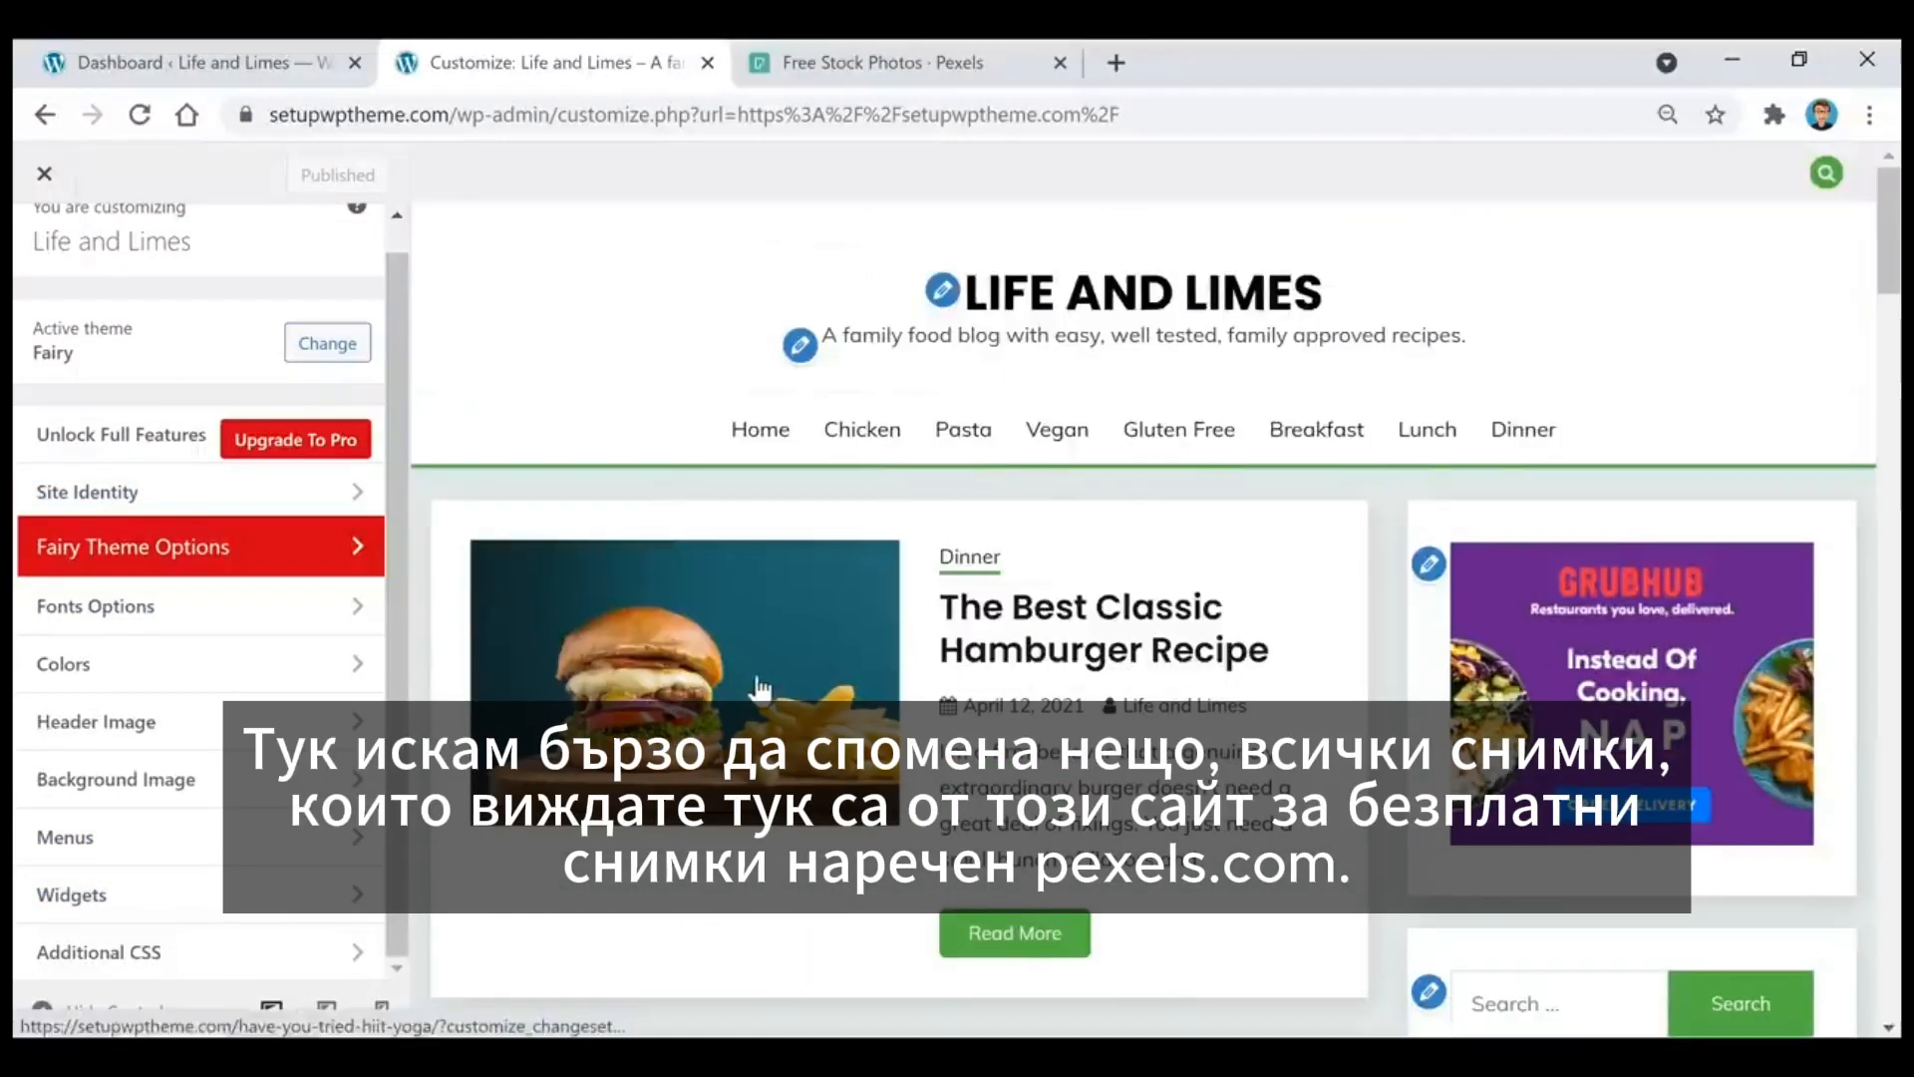
left_click(931, 68)
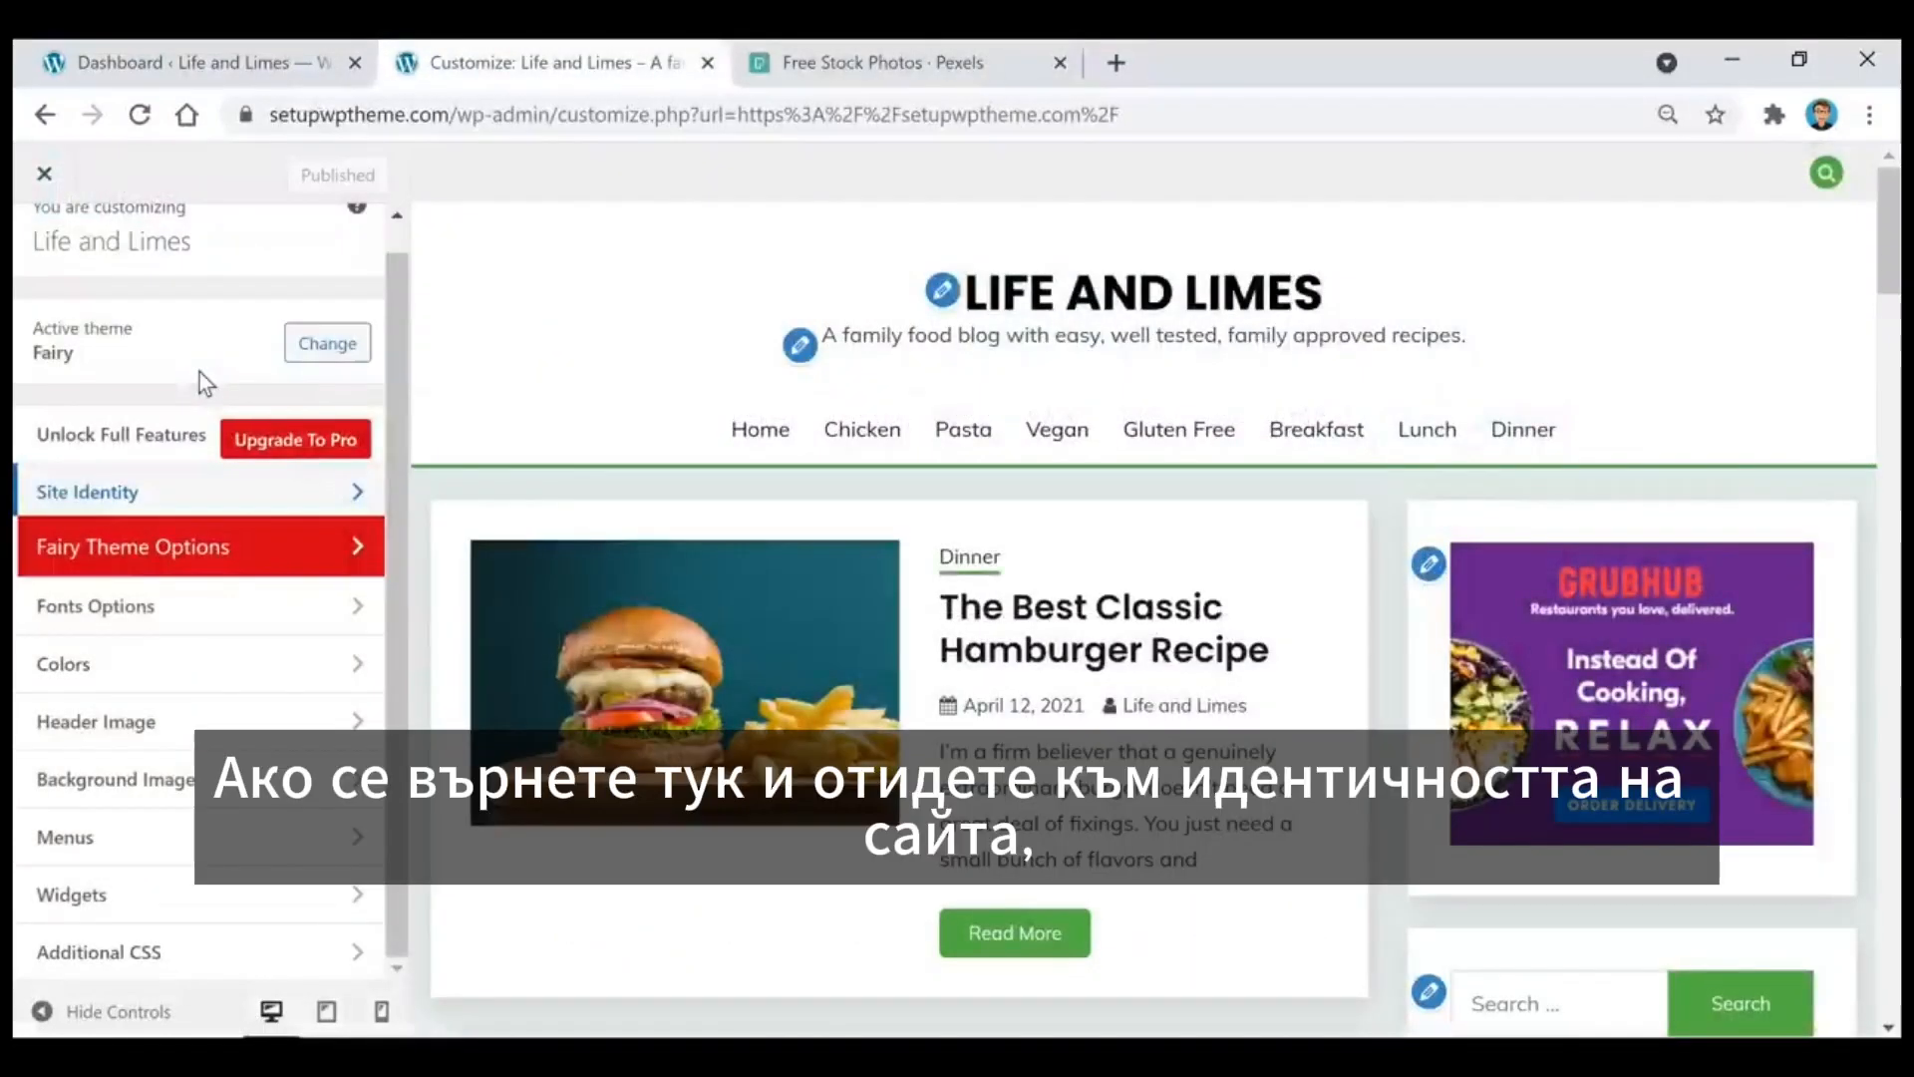
Step: Try hiding the site title and tagline in the Site Identity settings, and display them again
left_click(180, 509)
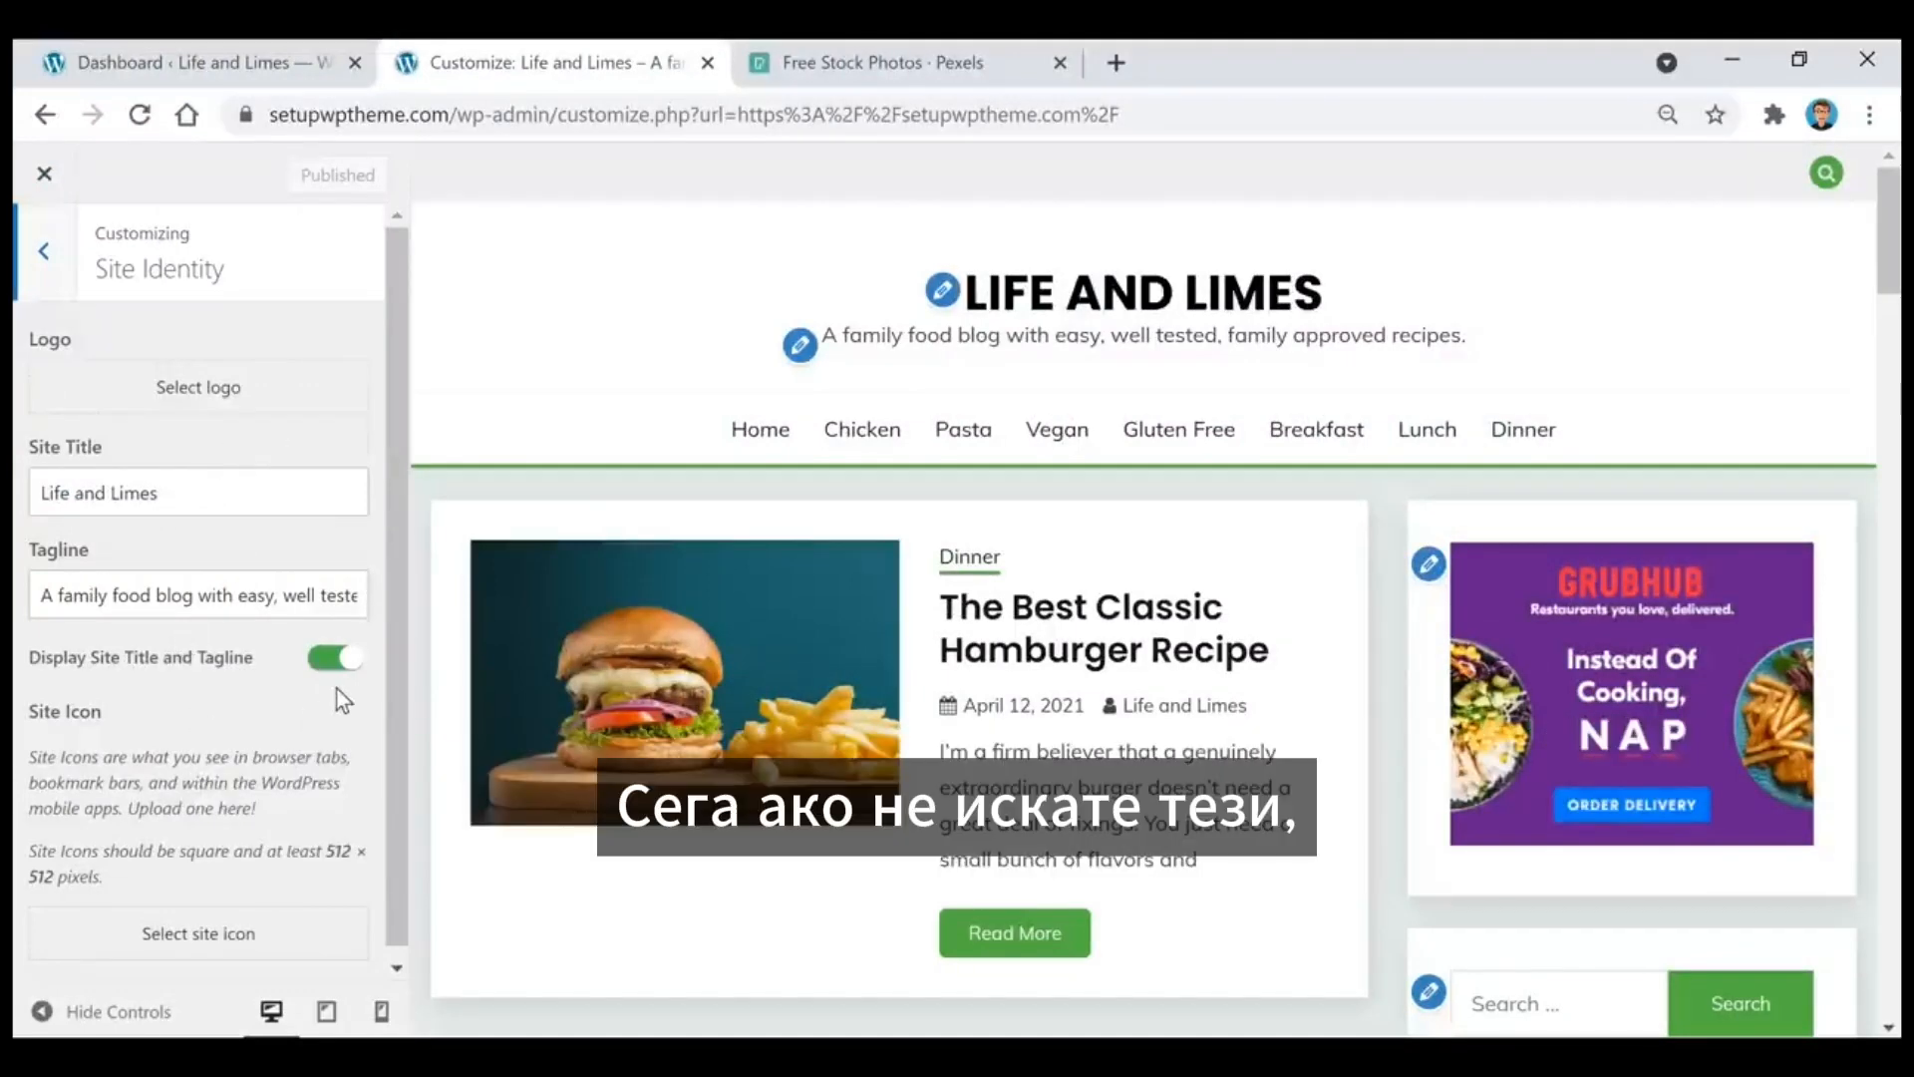
left_click(332, 658)
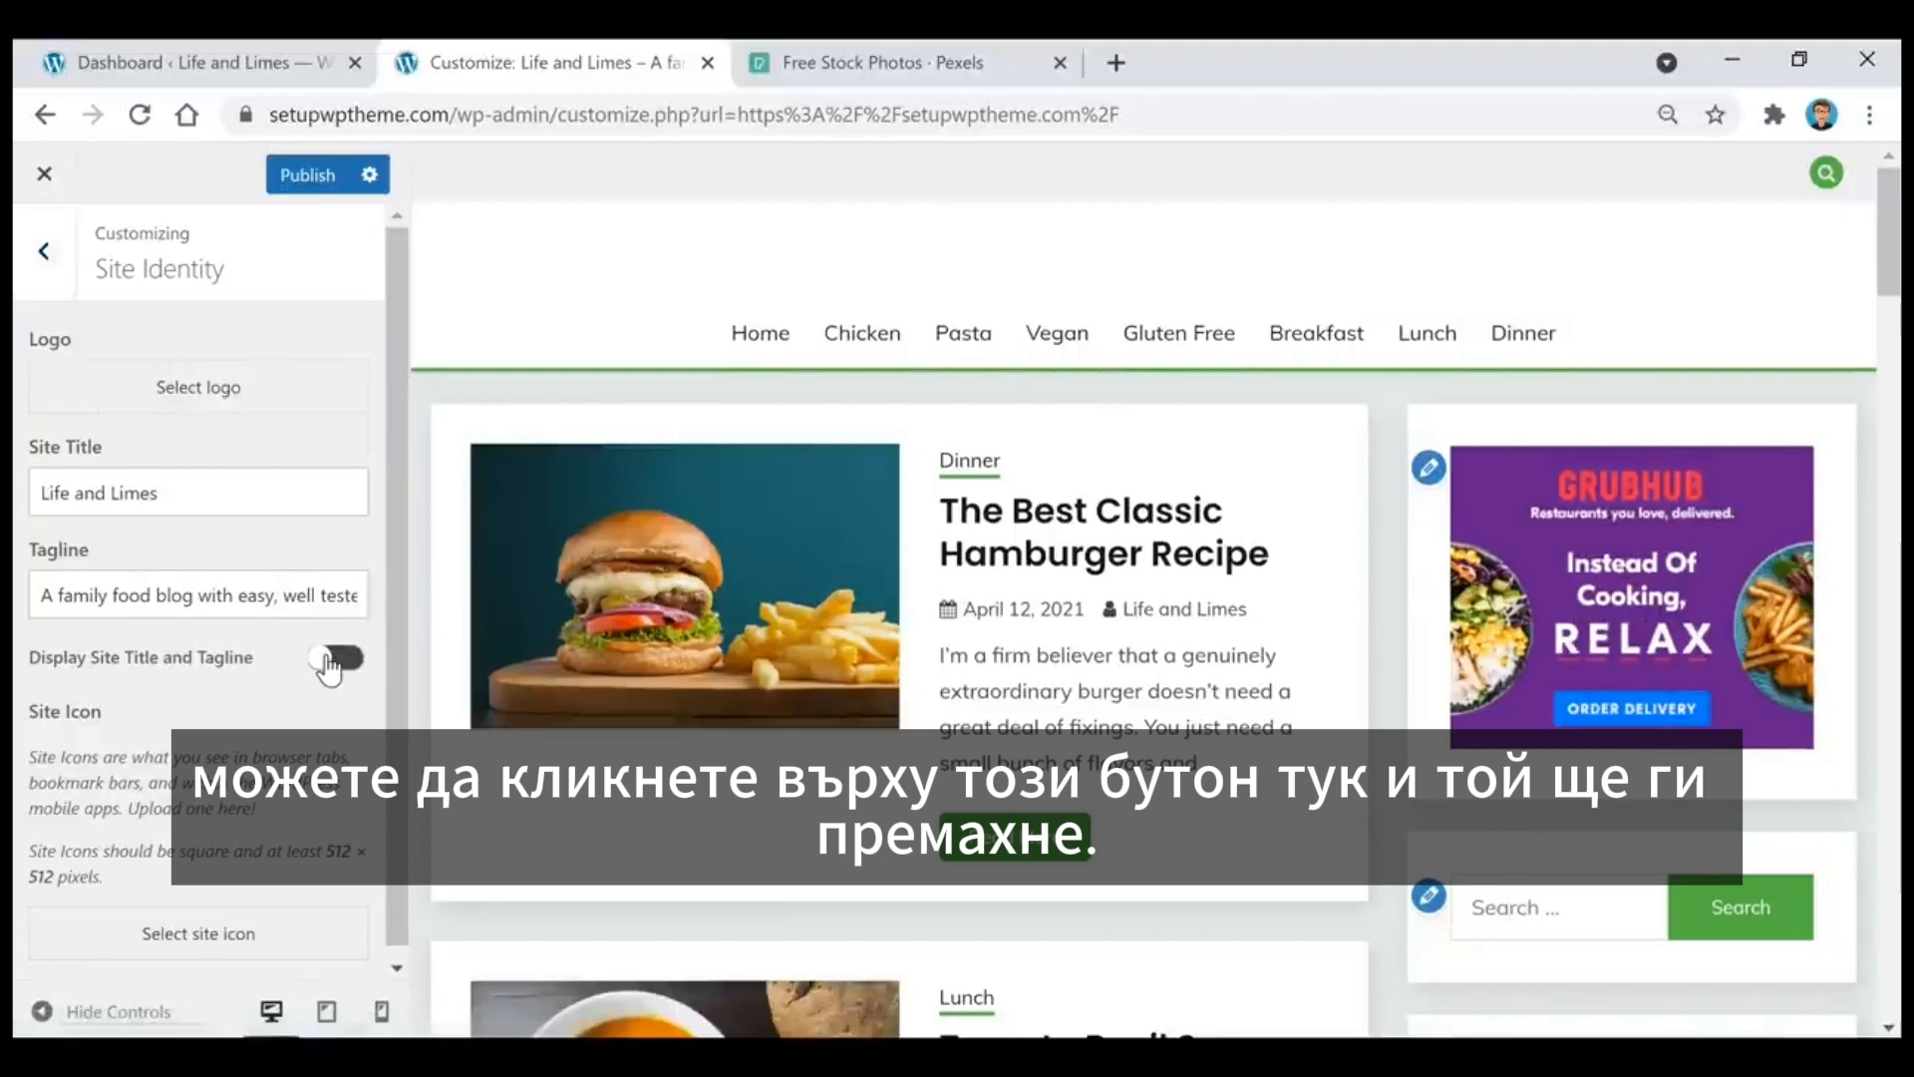
left_click(329, 660)
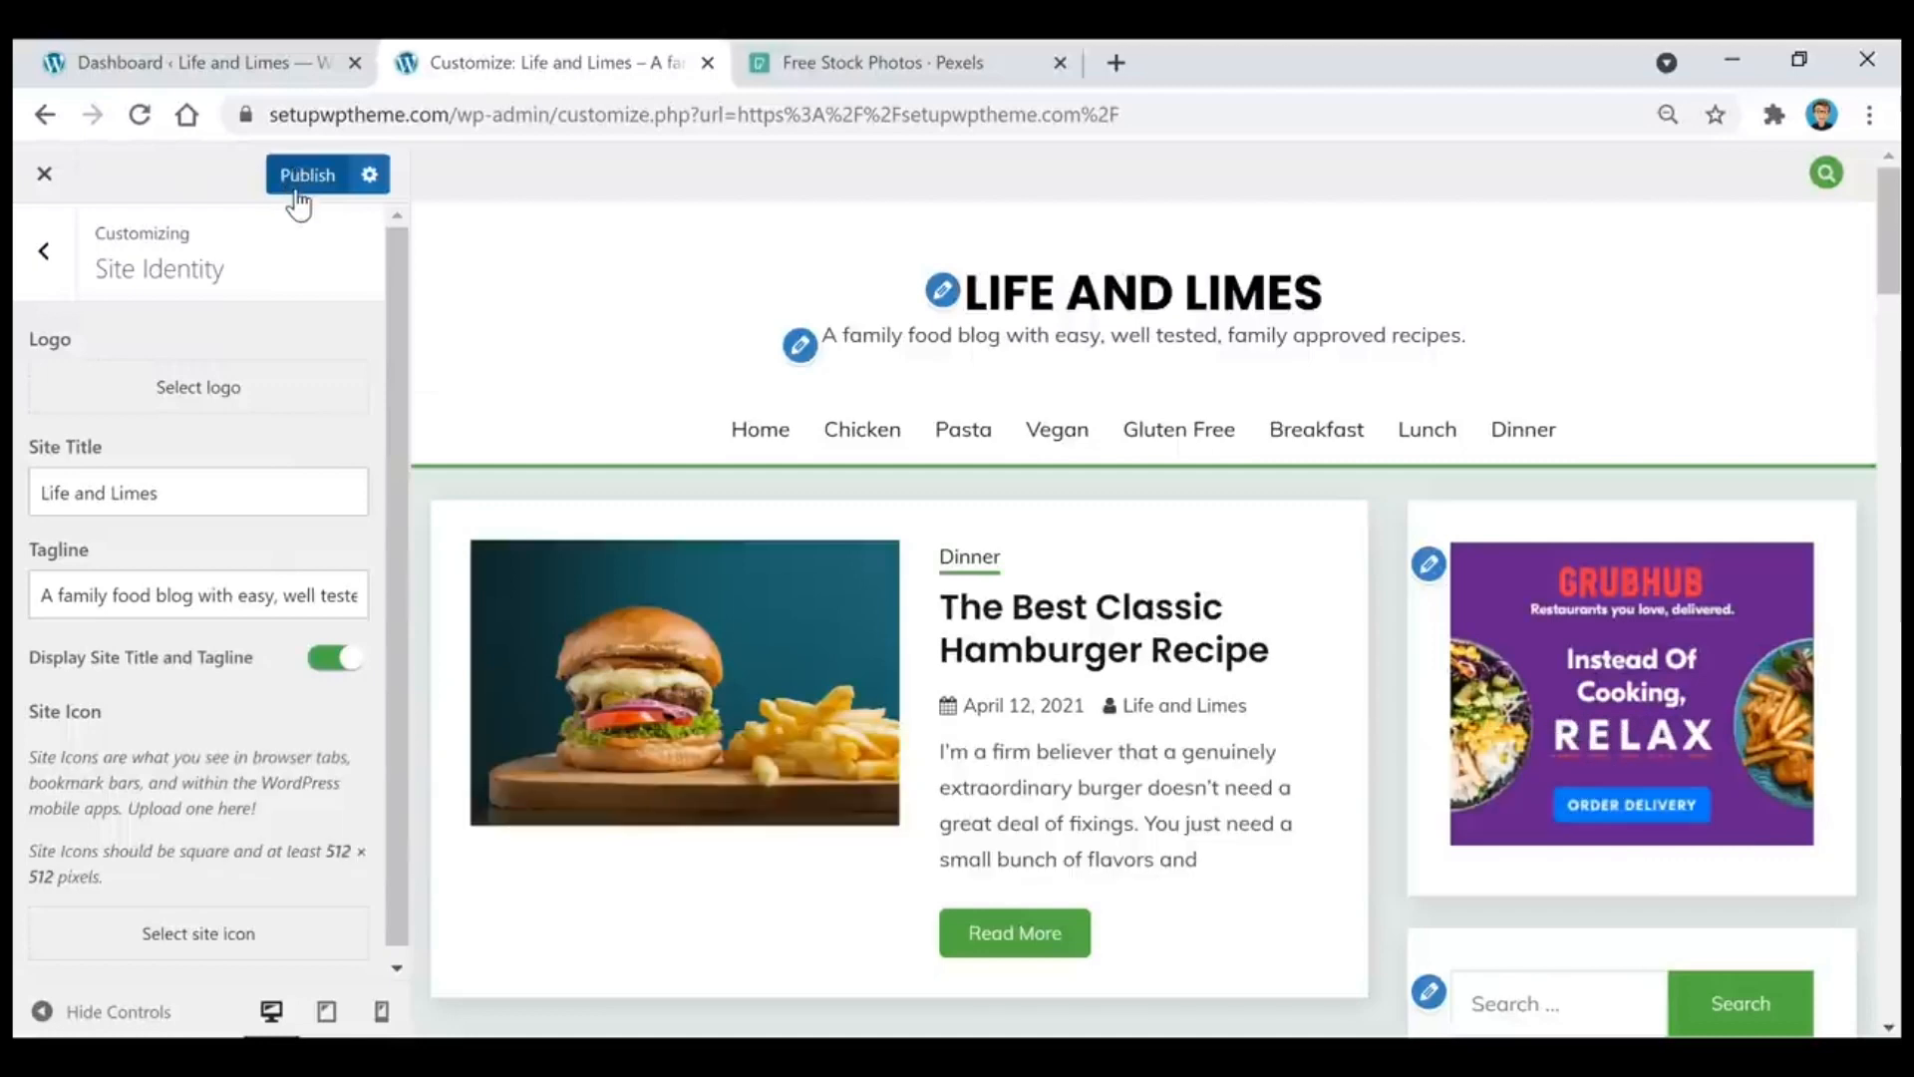
left_click(44, 251)
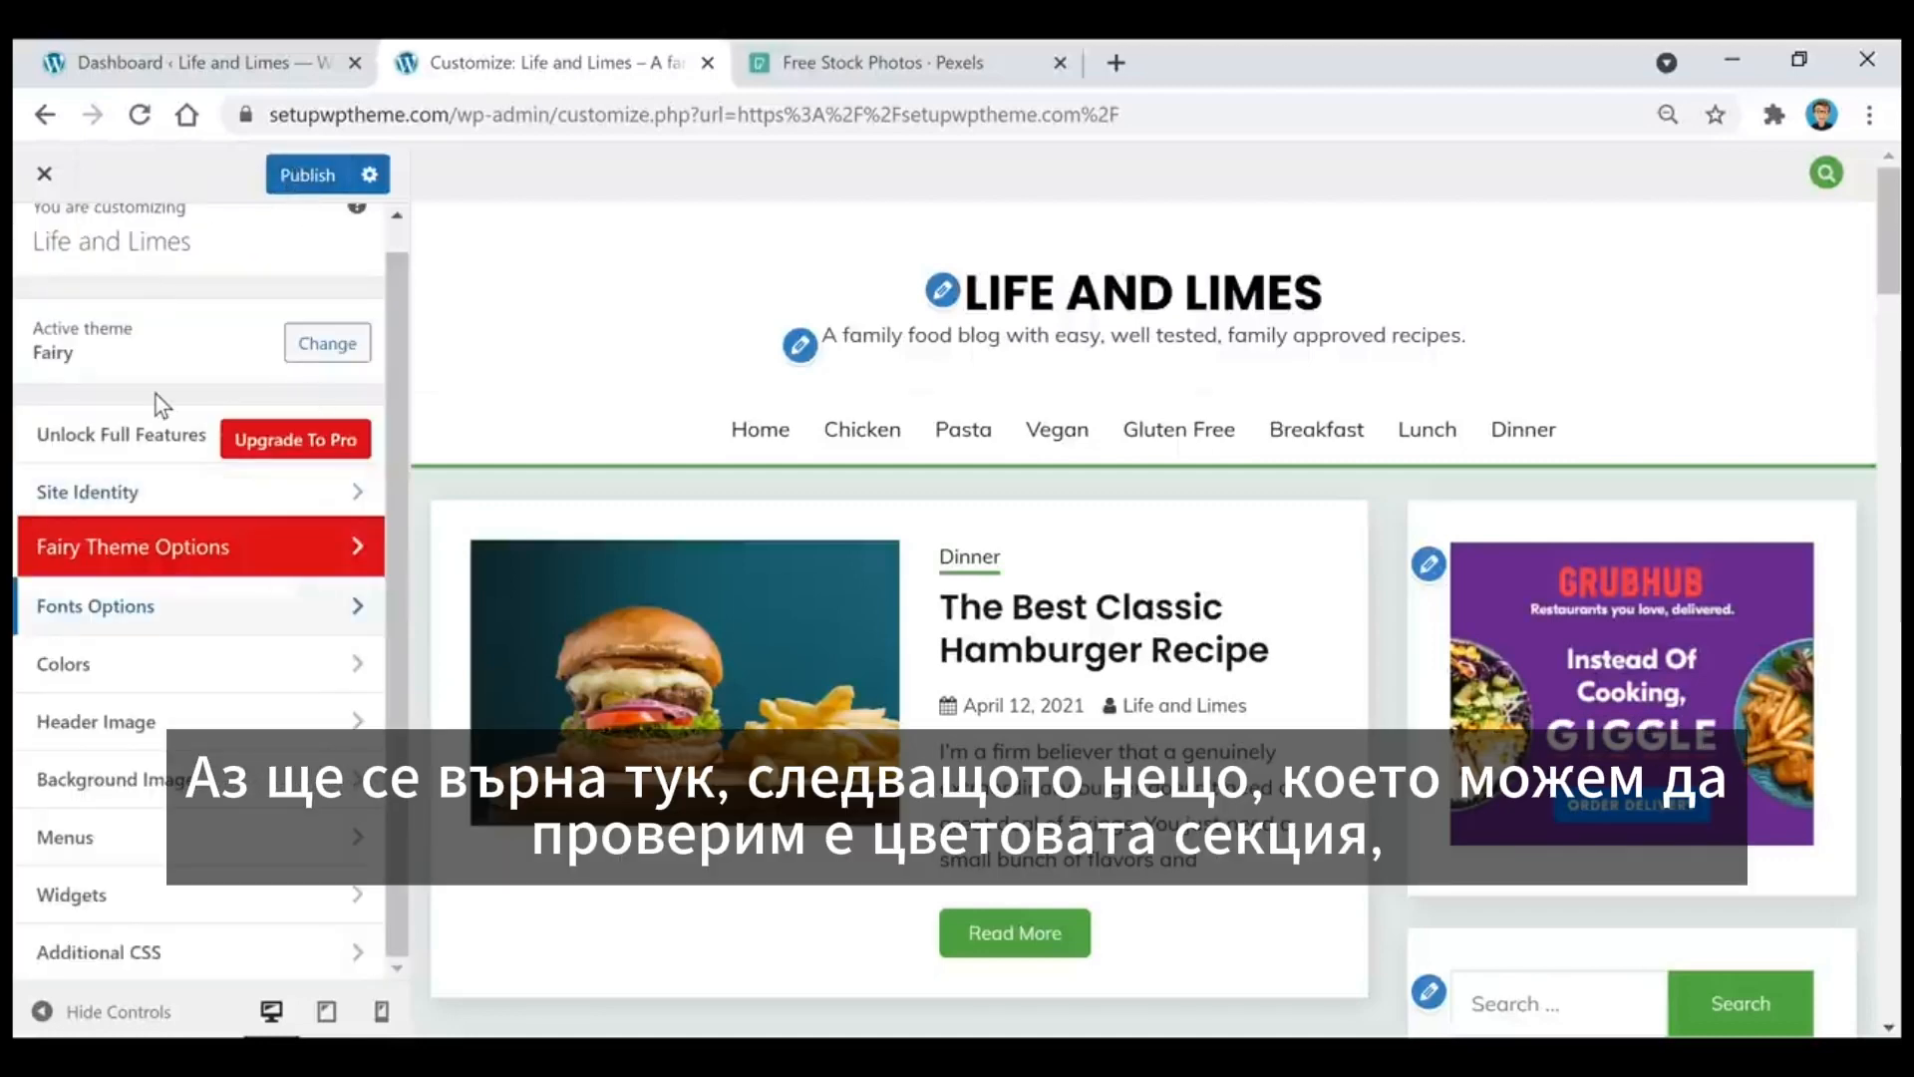
Step: Examine the customizer's Colors settings, including the color picker for the Site Primary Color
left_click(145, 666)
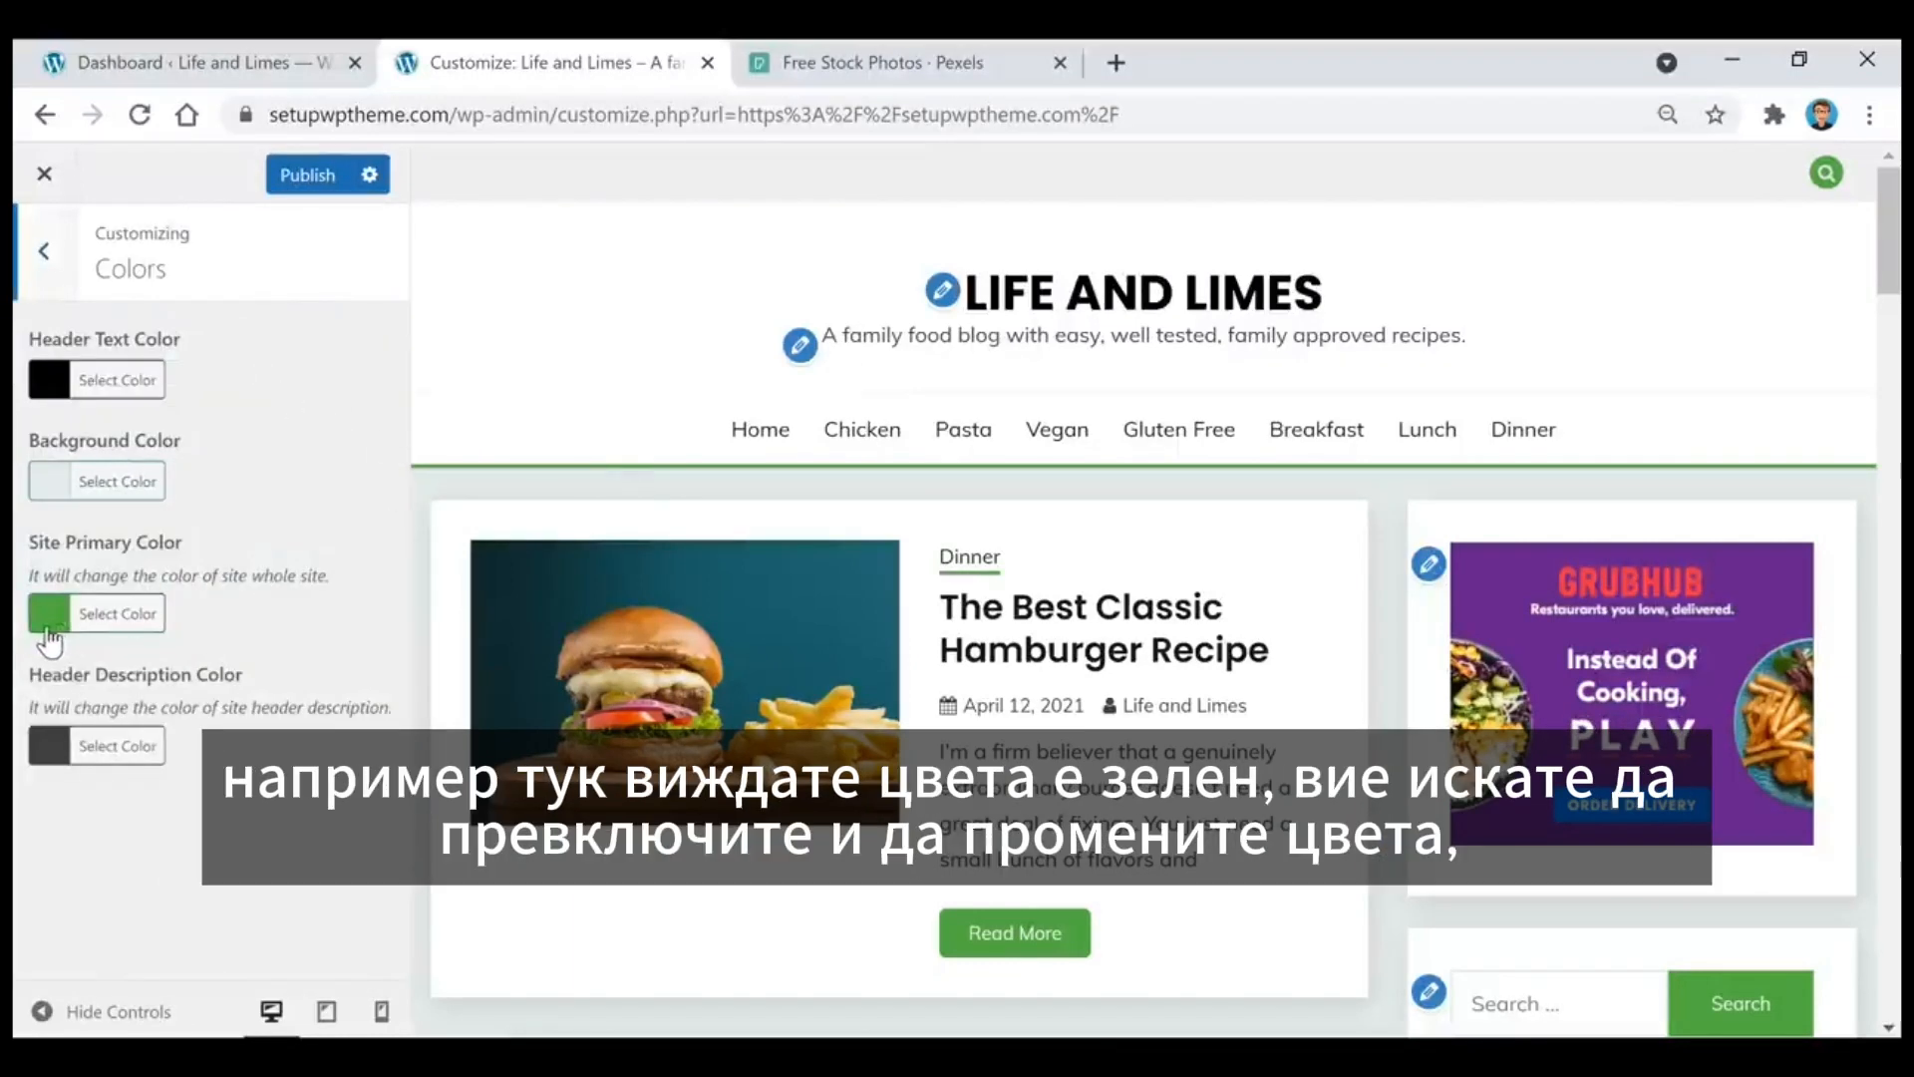
left_click(84, 628)
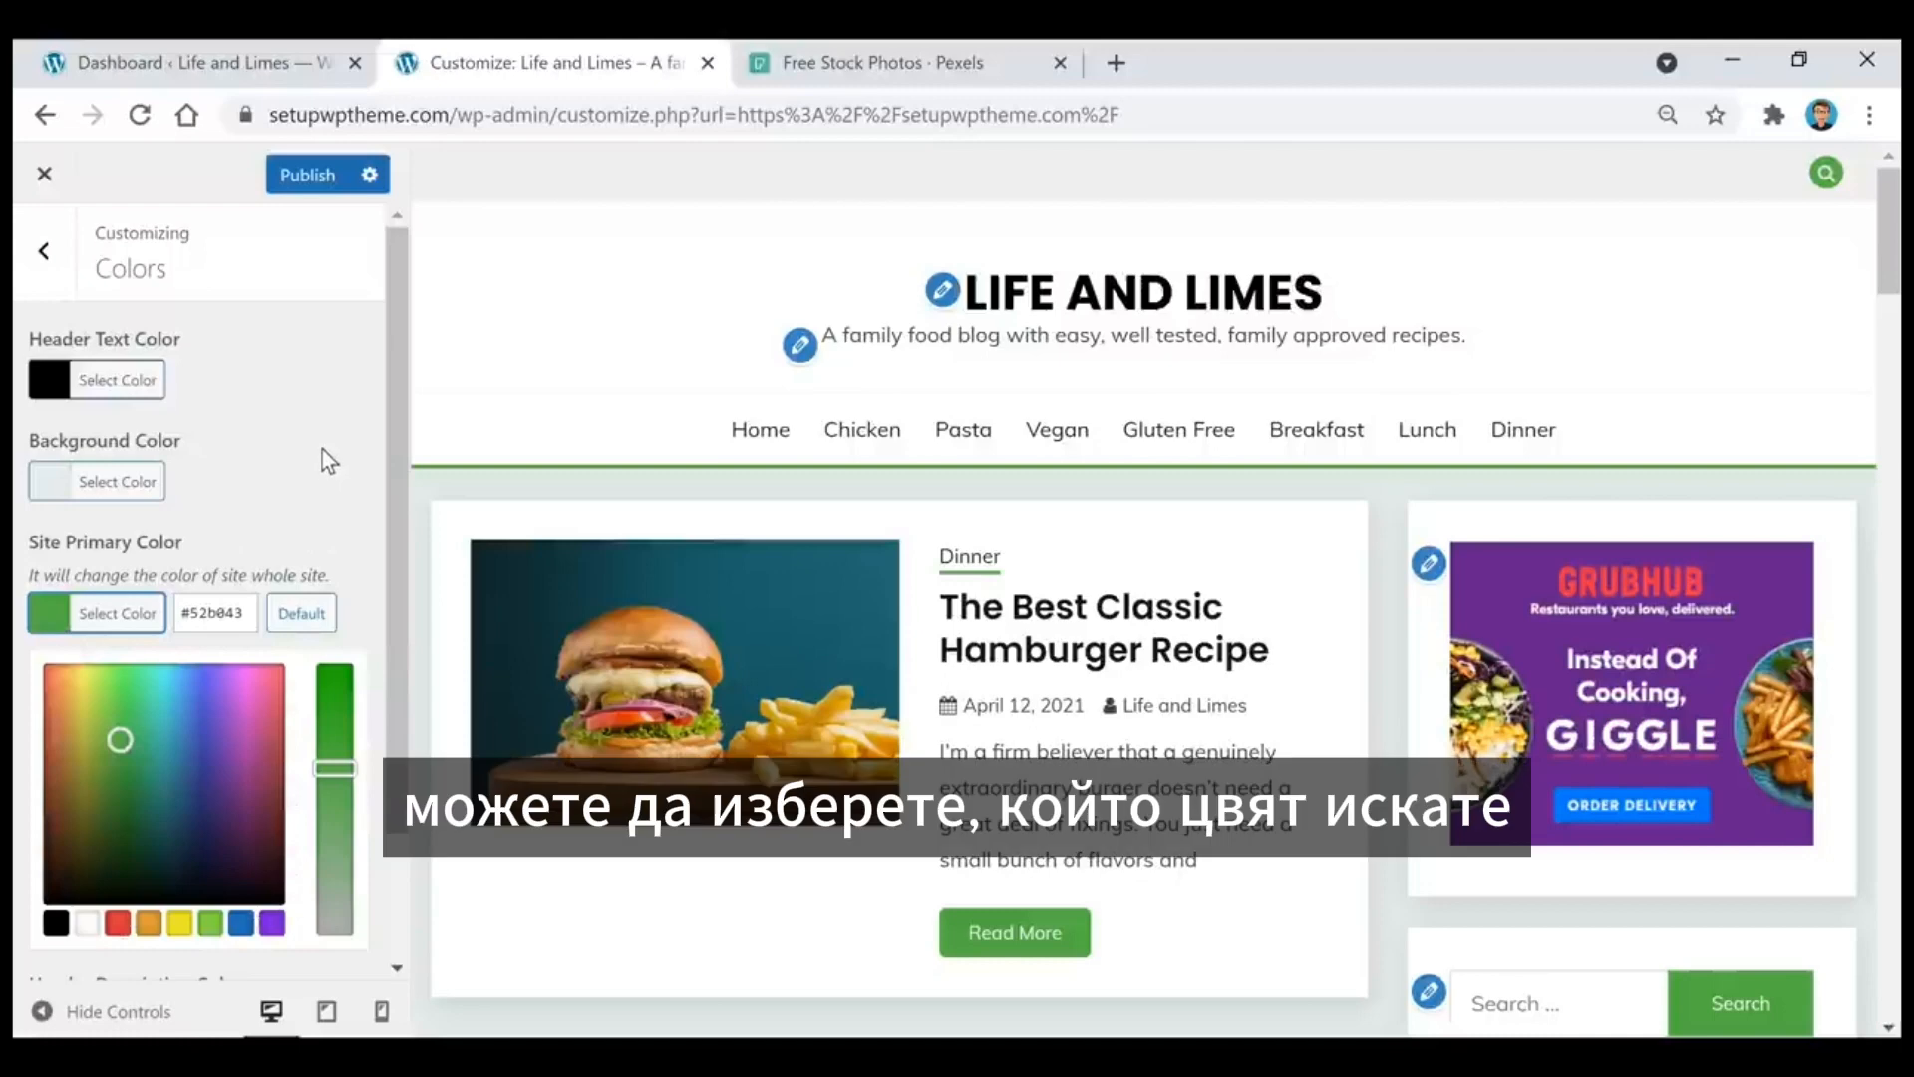
left_click(321, 449)
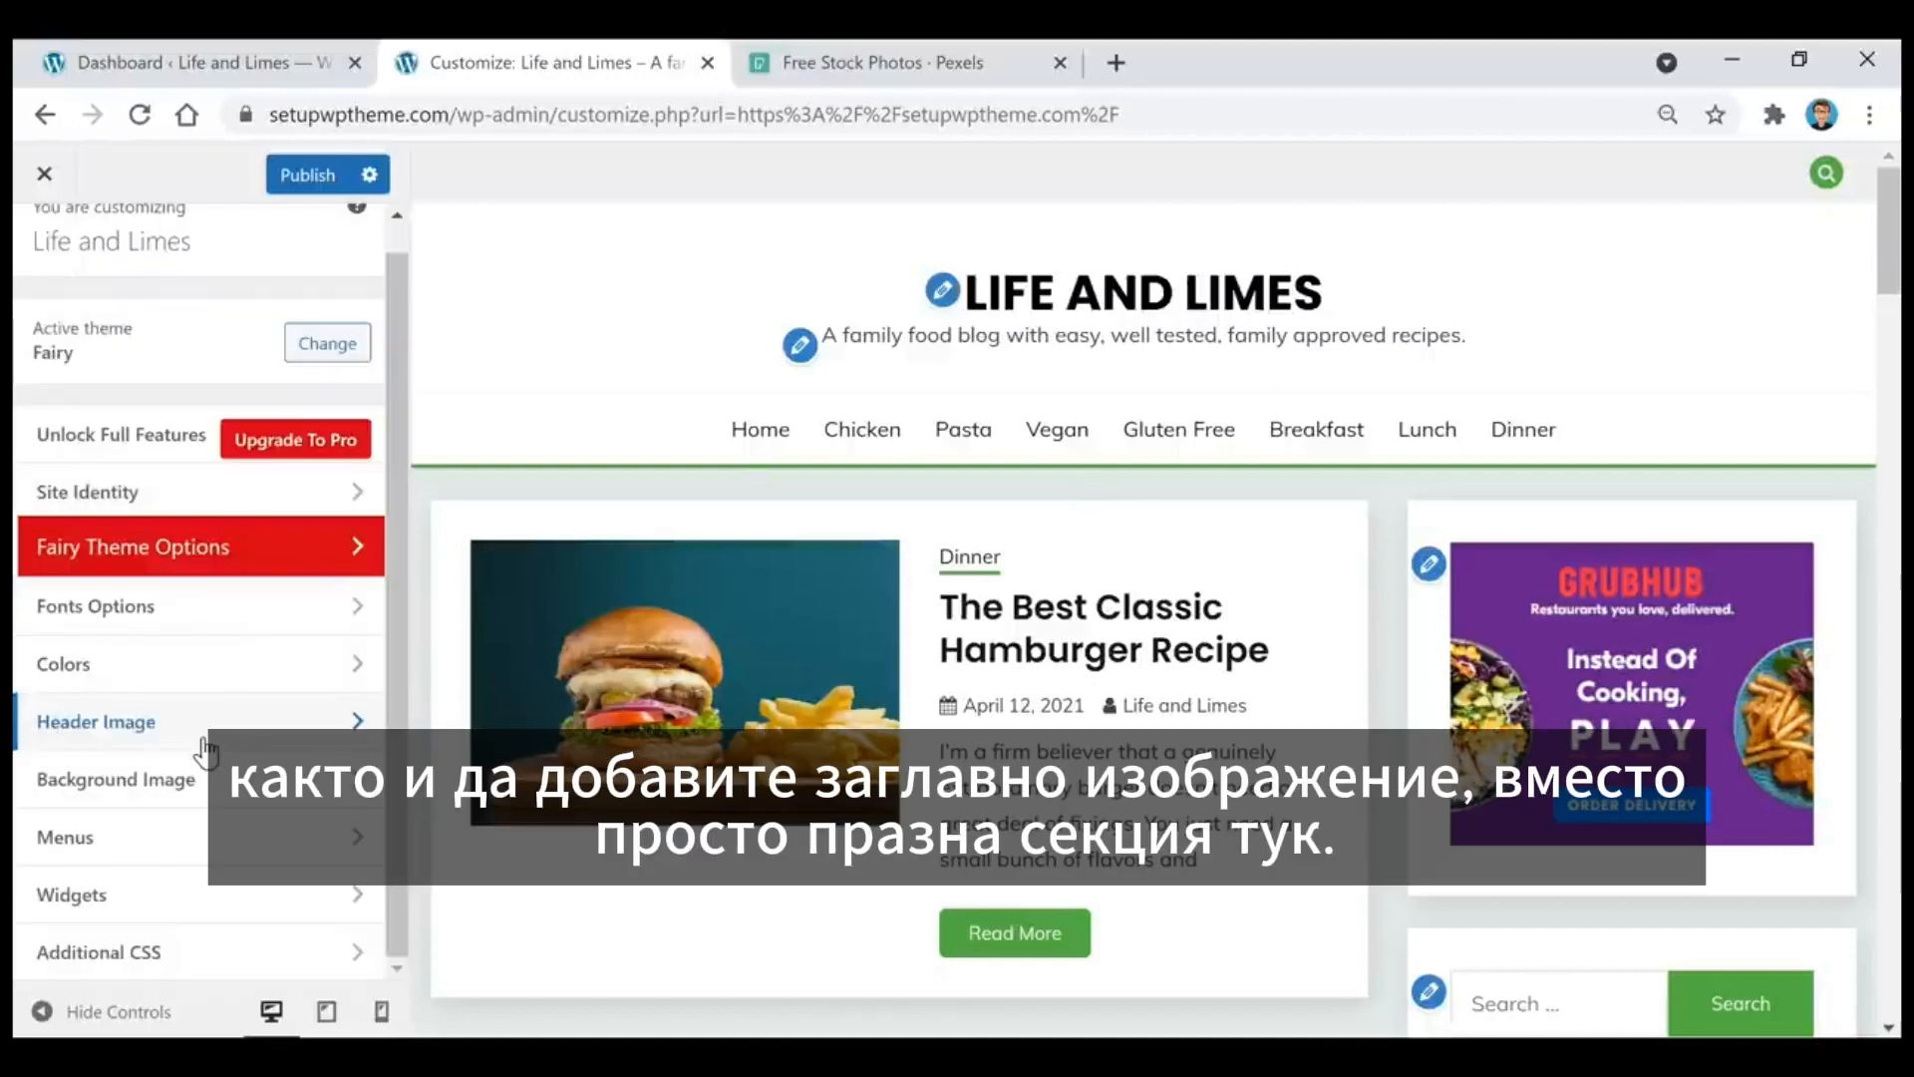
Step: Check the Header Image and Background Image settings in the customizer without adding an image
left_click(211, 743)
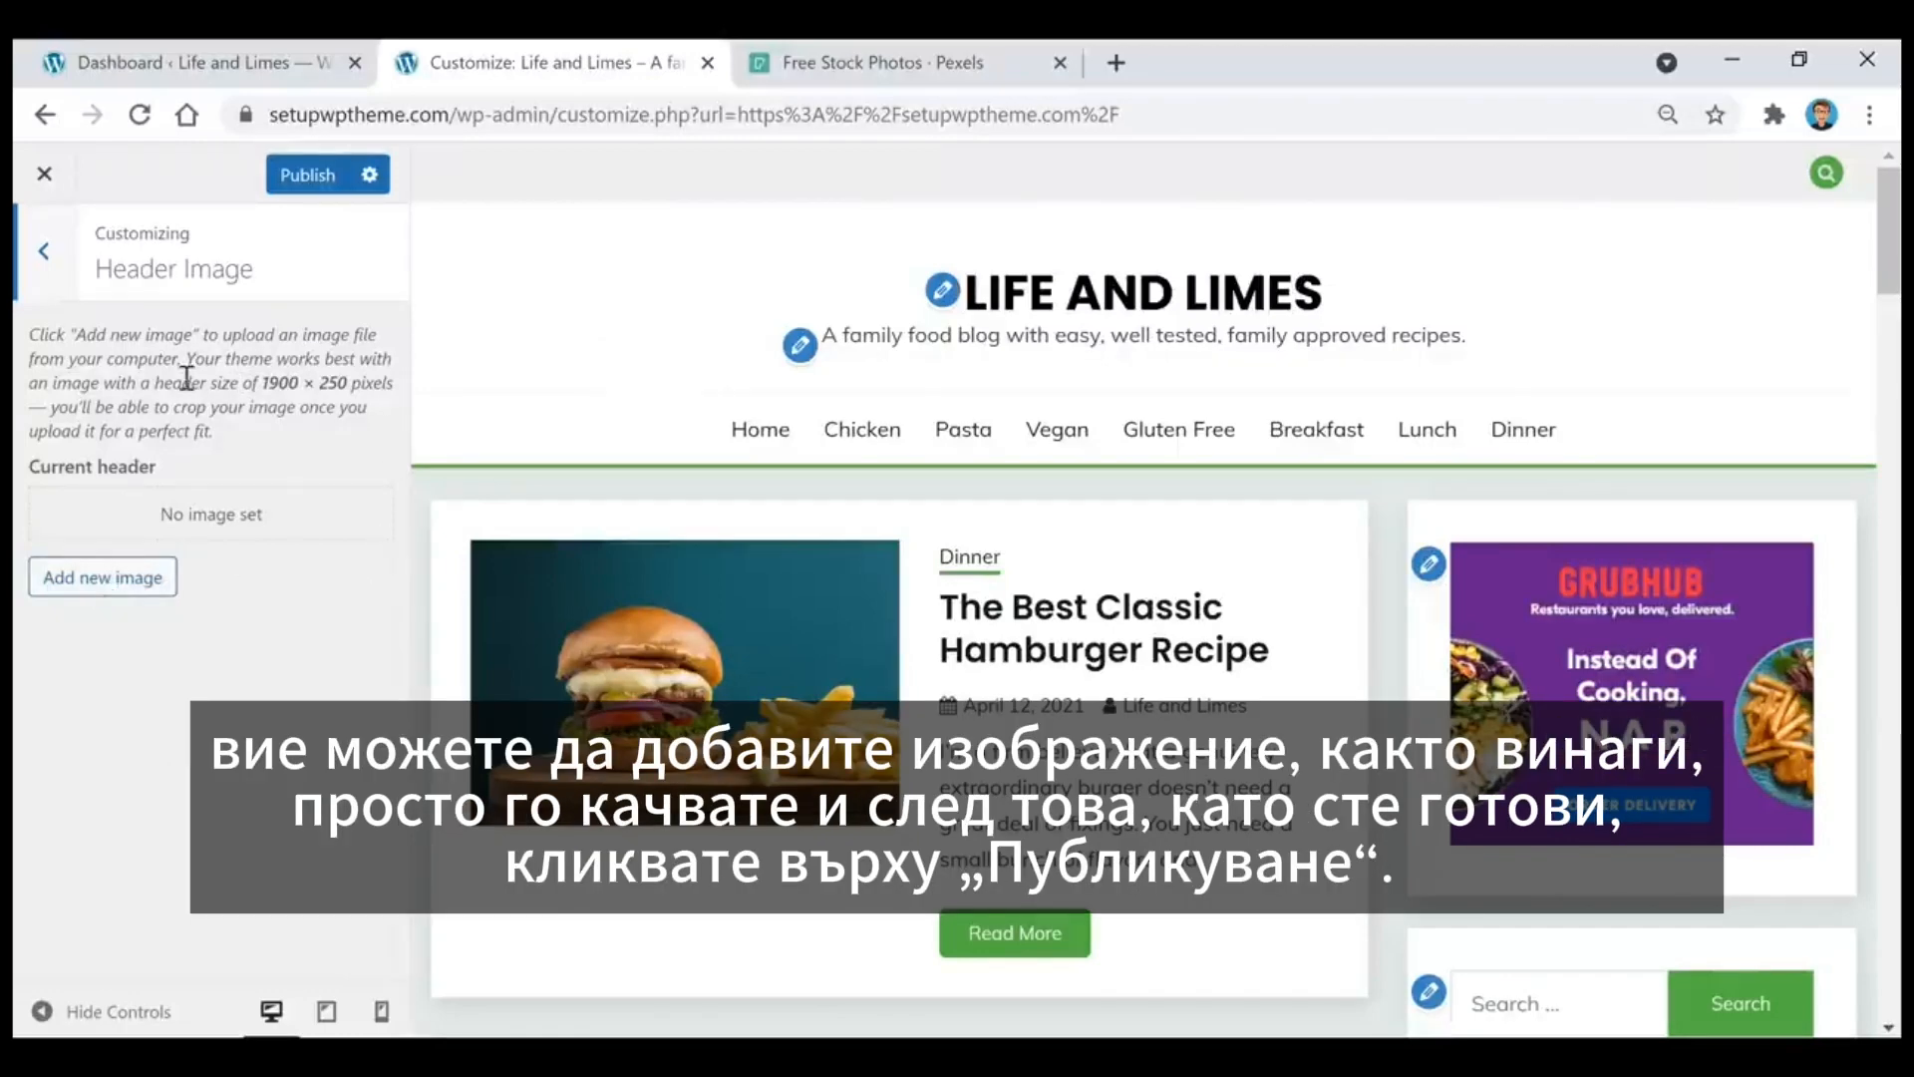
left_click(44, 251)
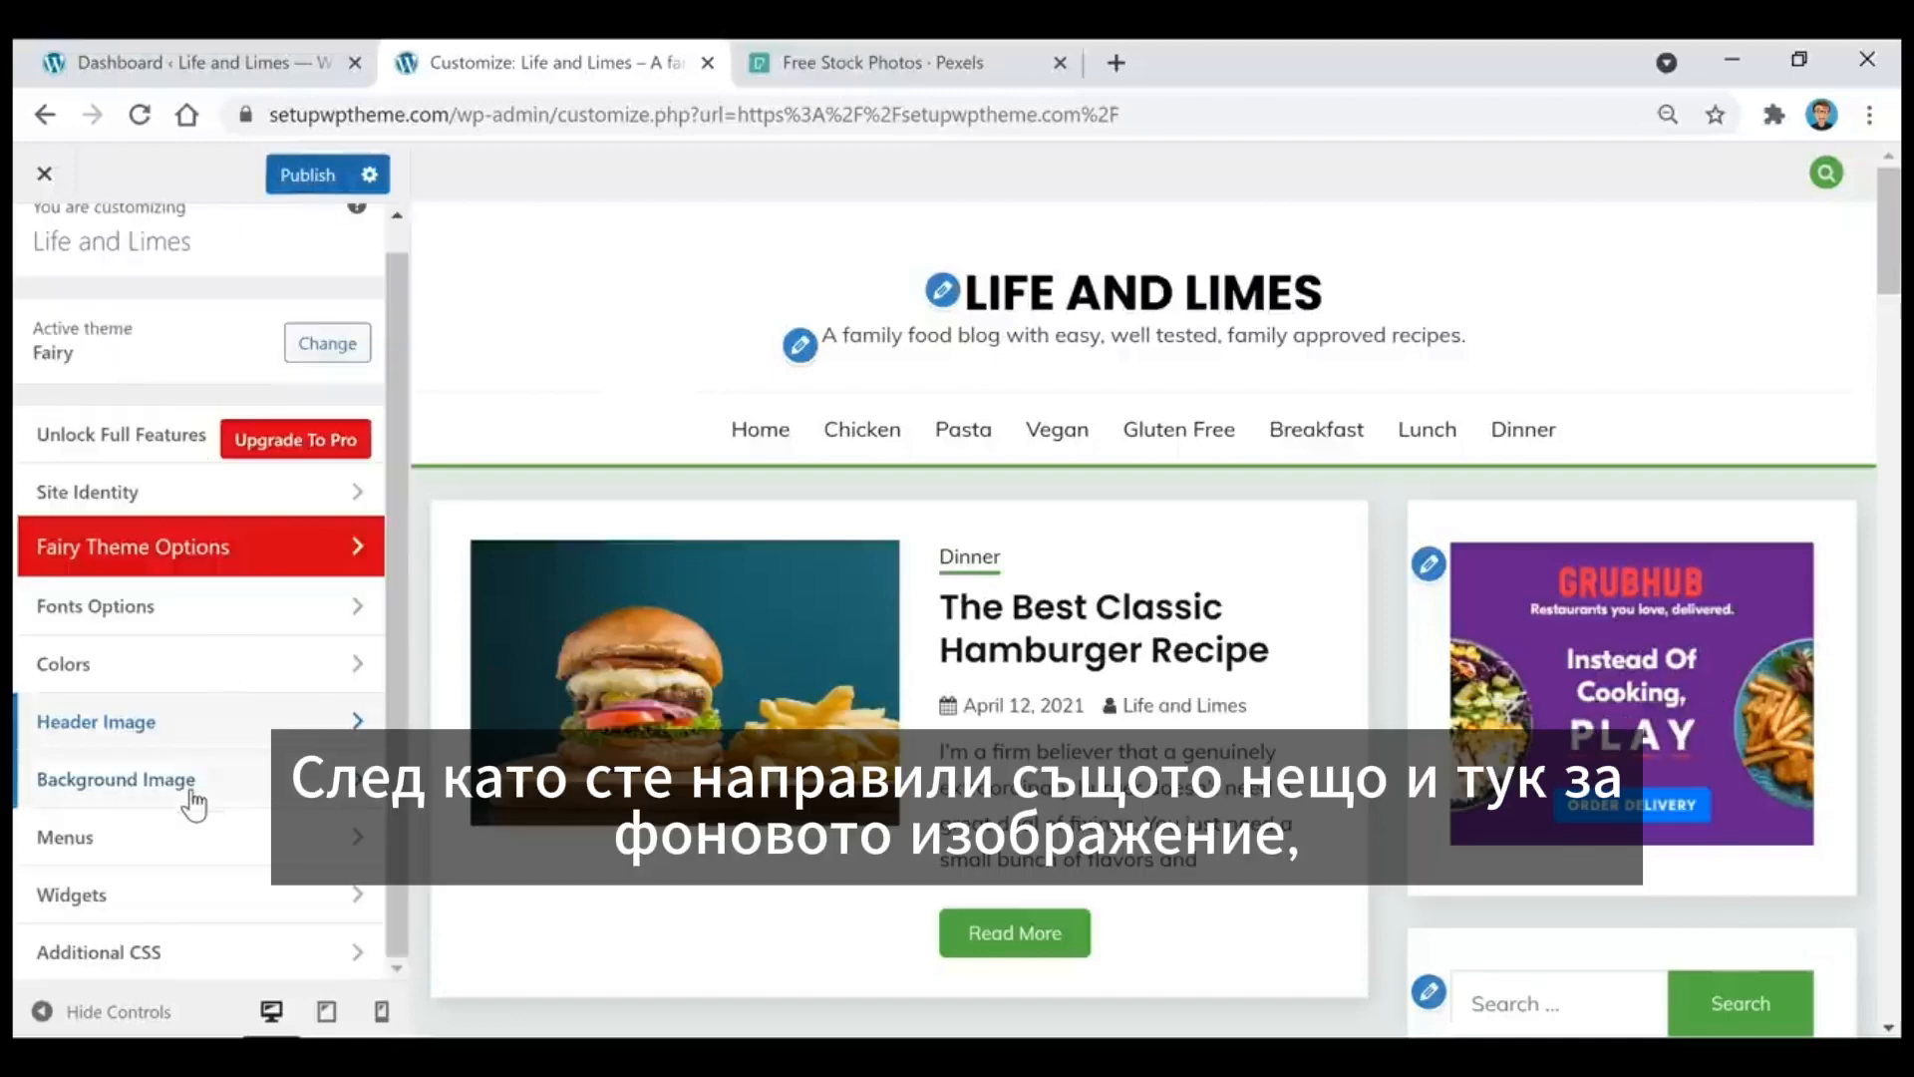
left_click(189, 782)
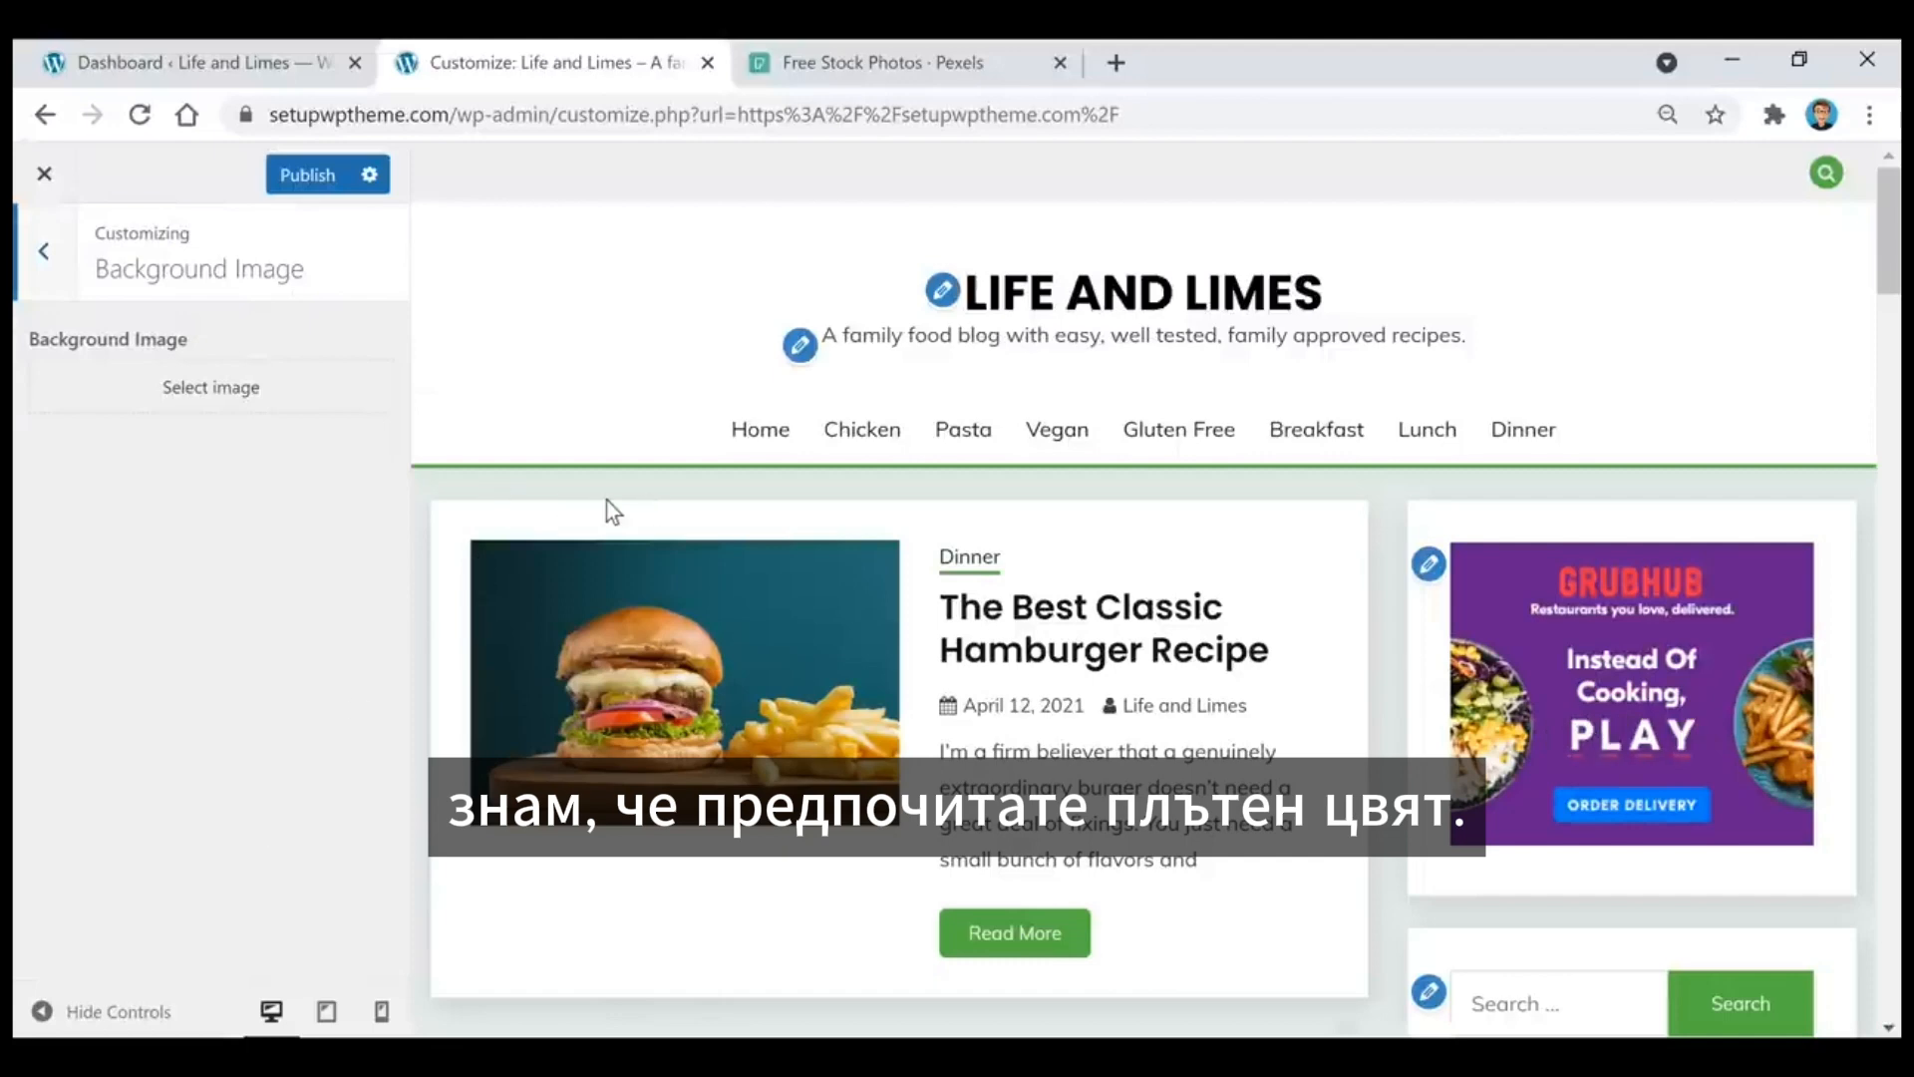
left_click(66, 231)
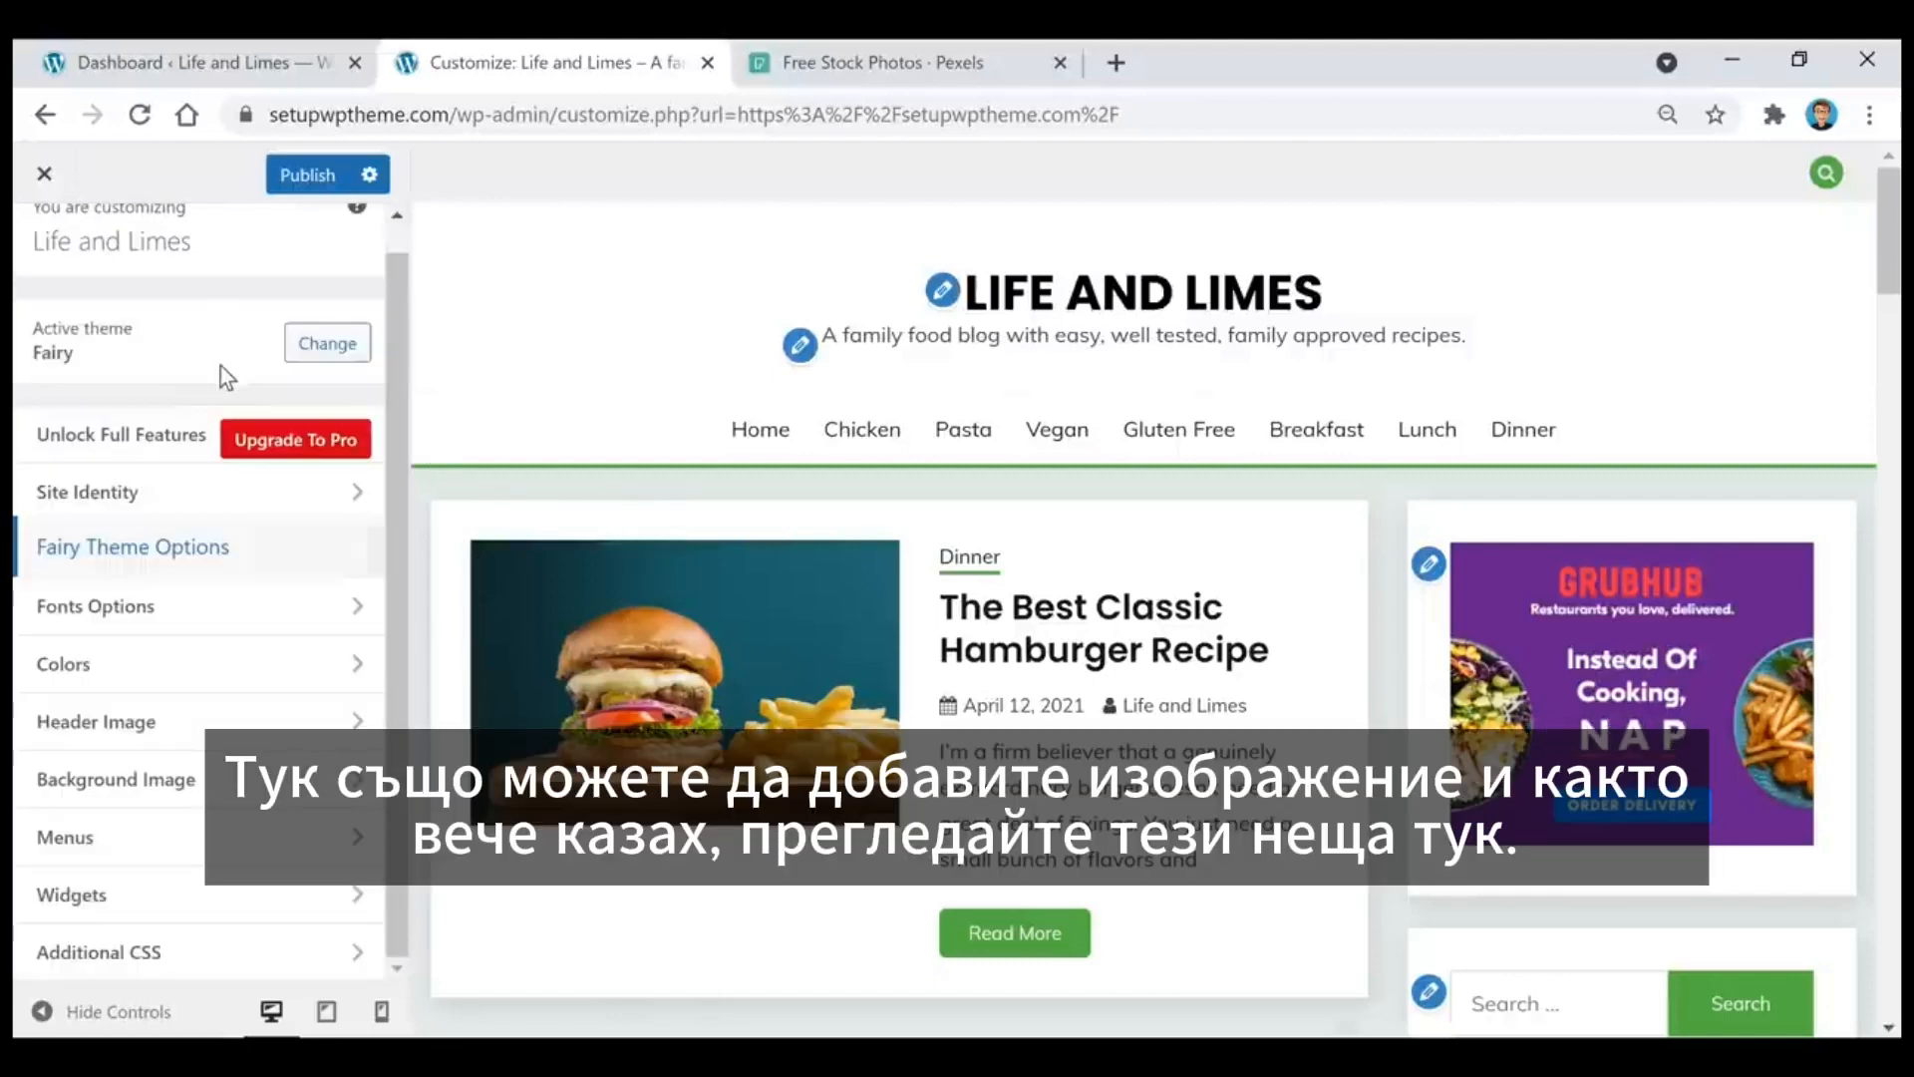
Step: Check the Fairy Theme Options and close the customizer, discarding the unpublished changes
left_click(202, 562)
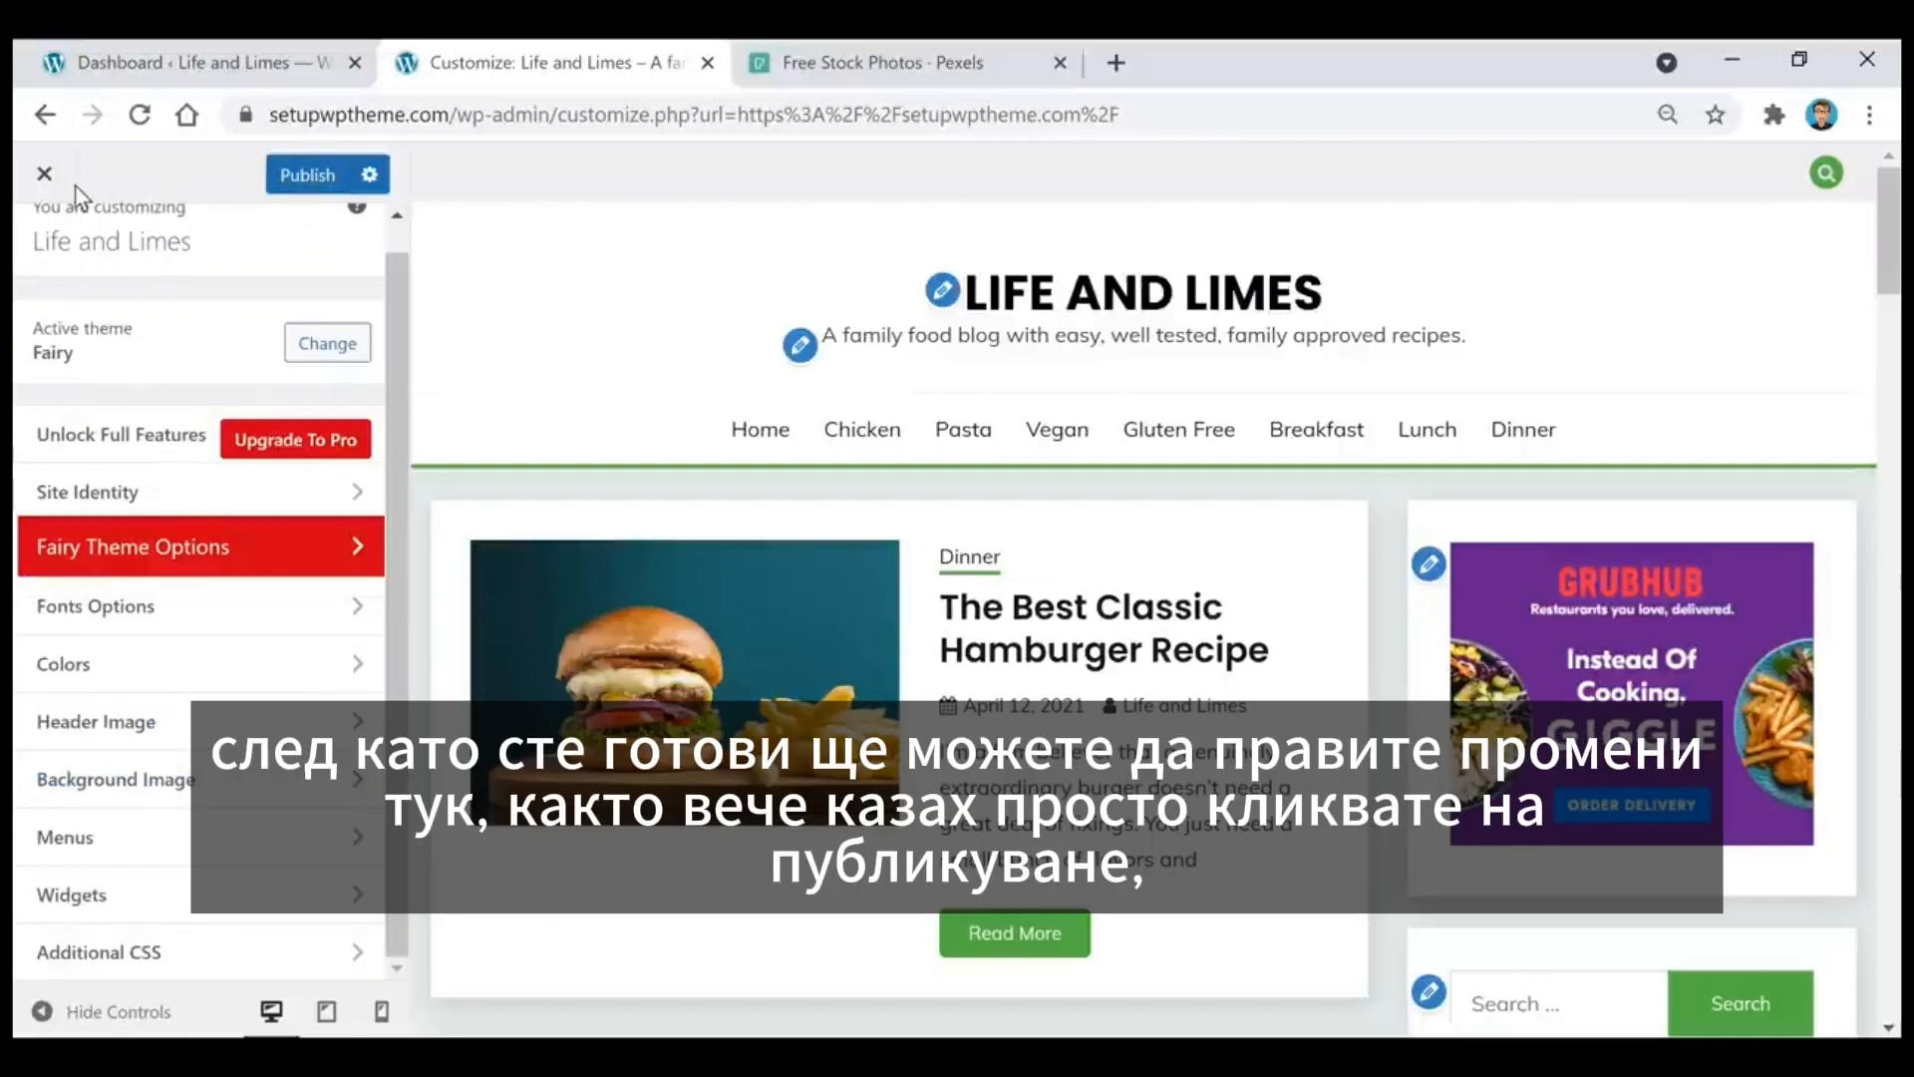
left_click(44, 174)
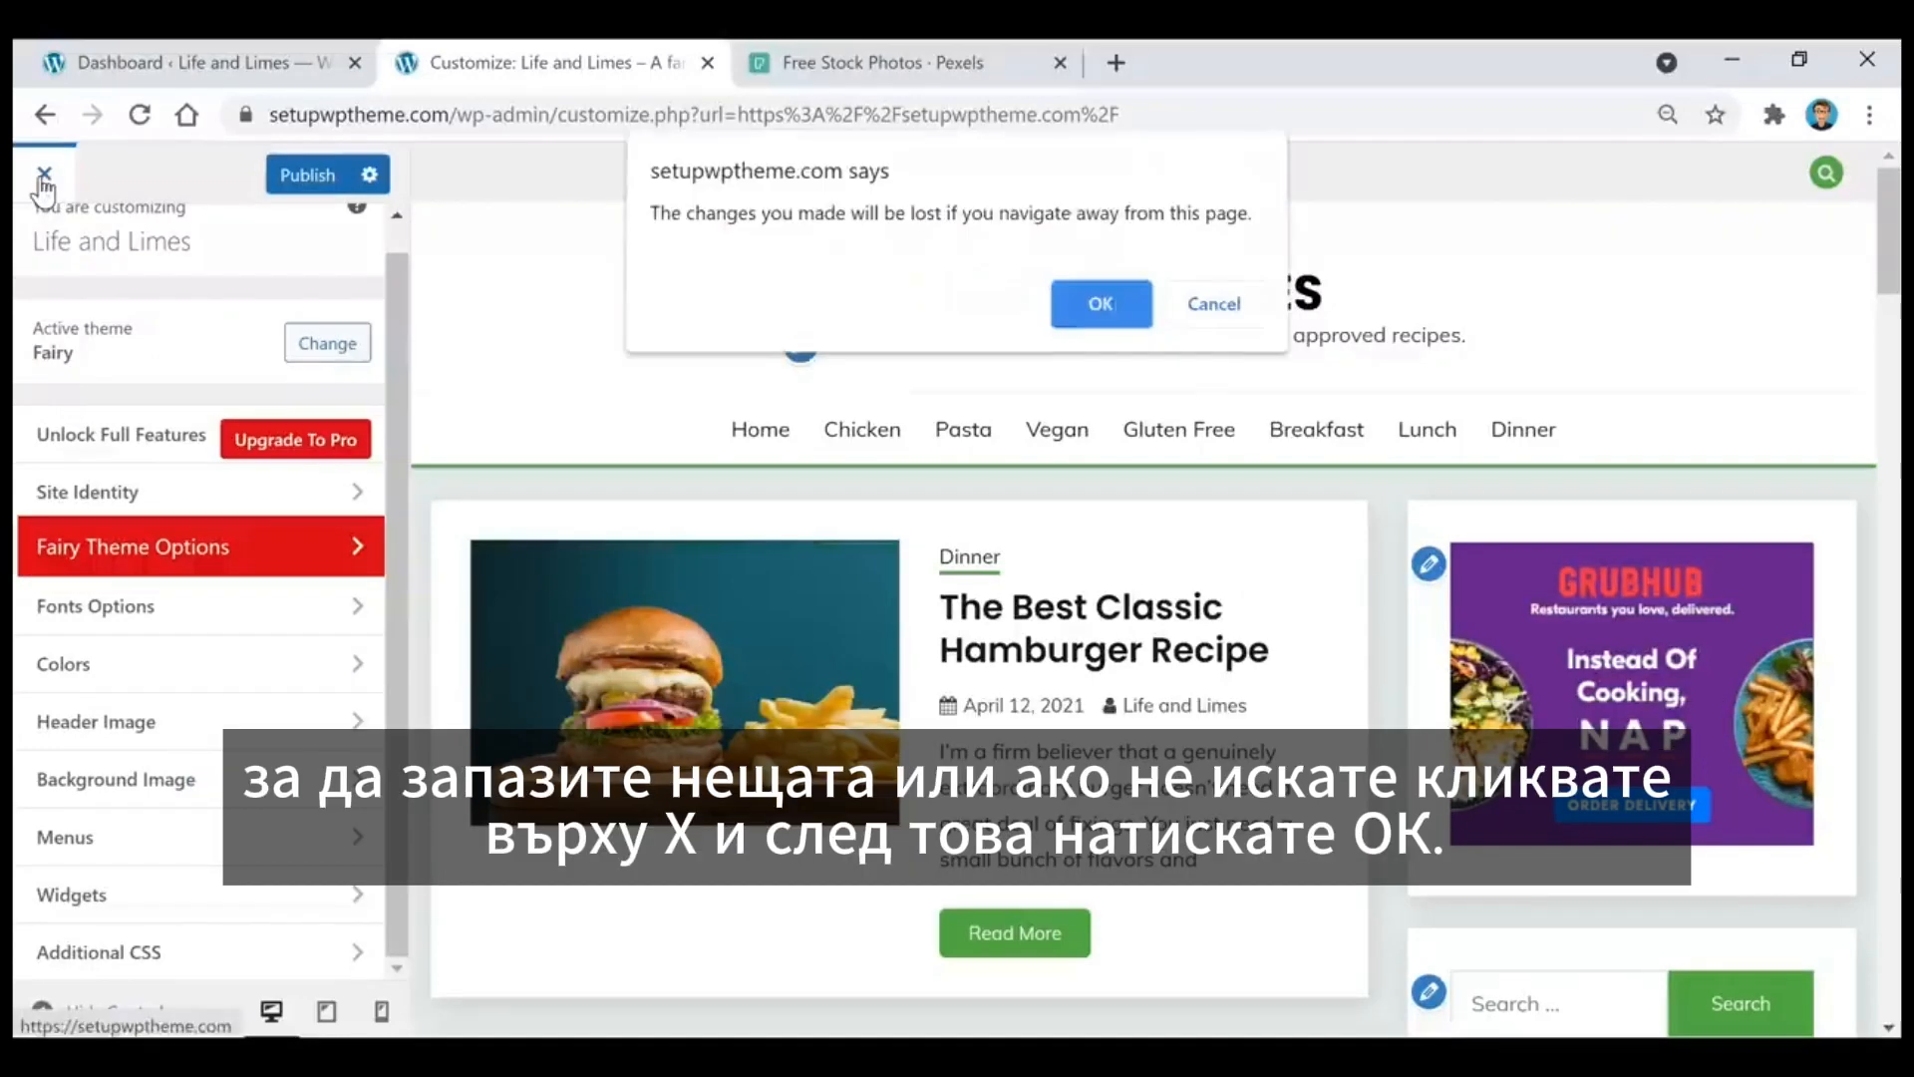
left_click(1101, 312)
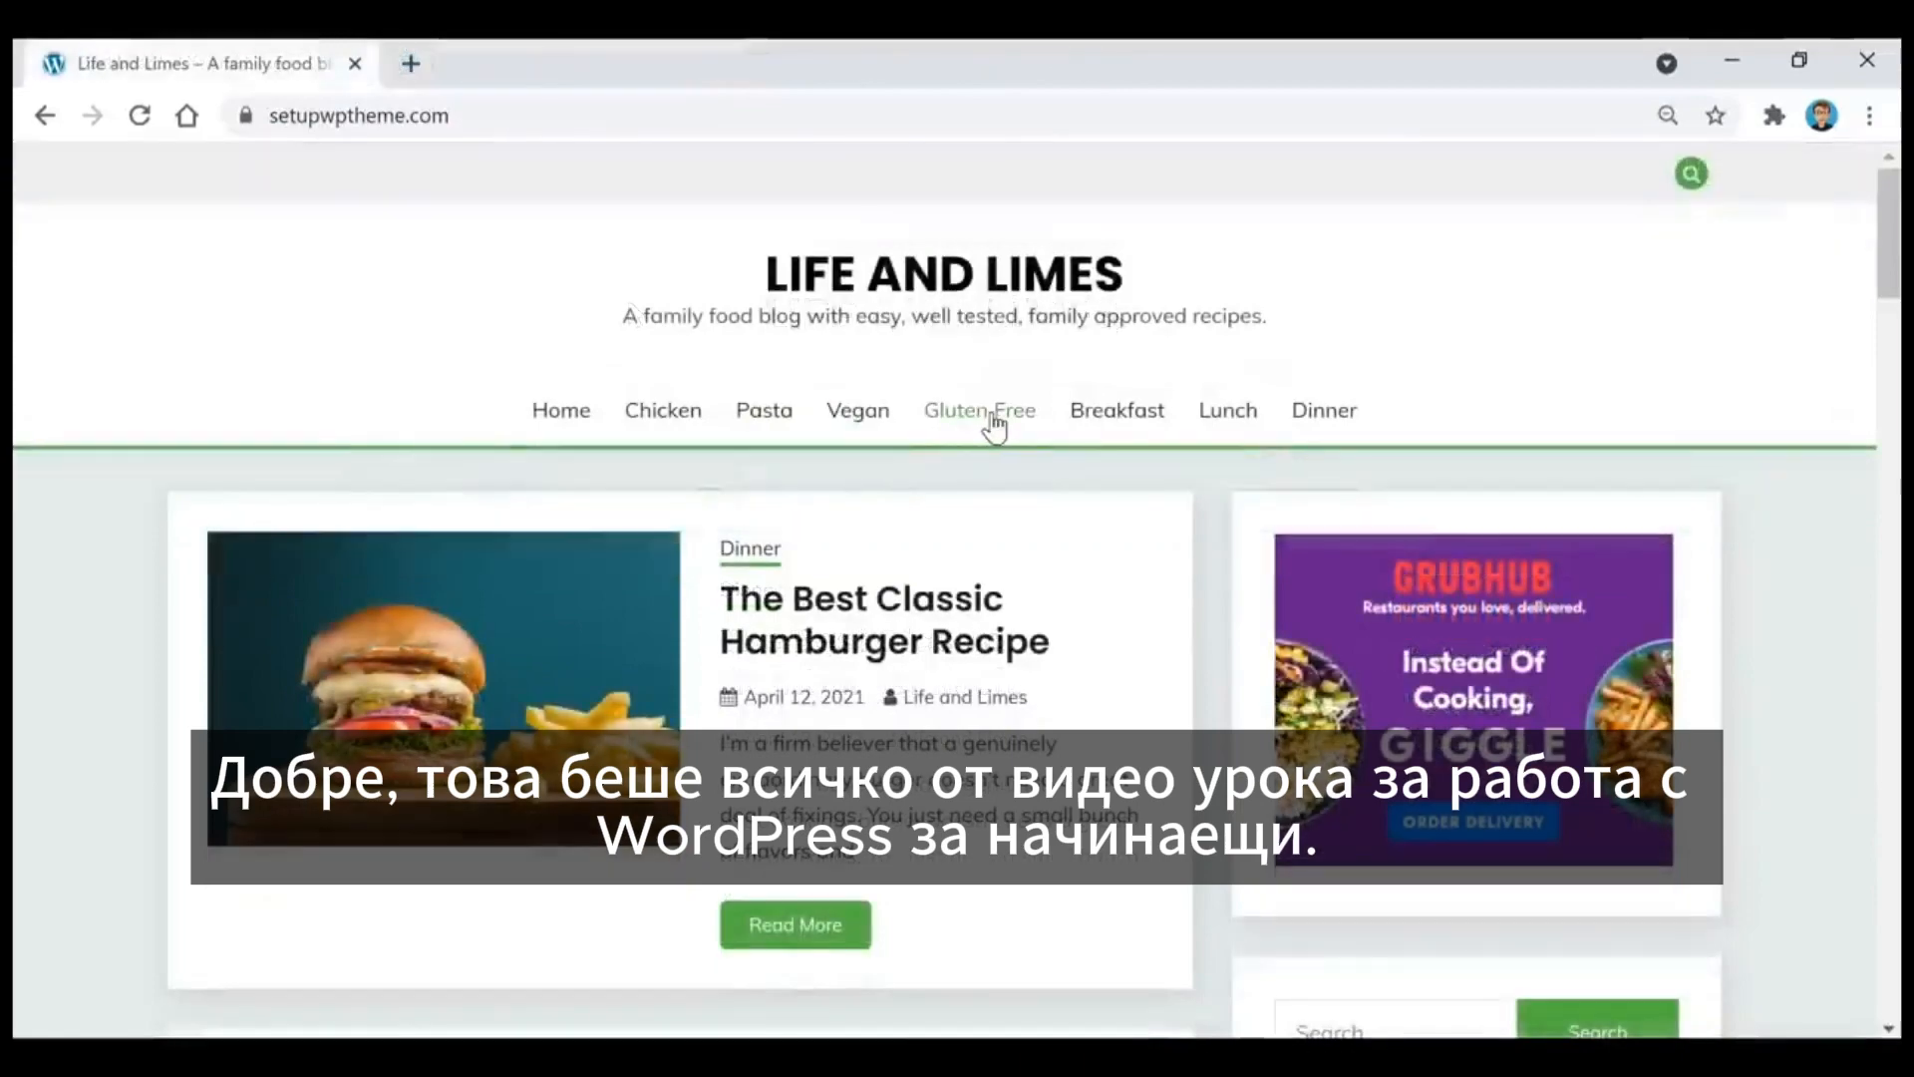
Step: Open the Dinner category page on the finished blog and look through its recipe posts
left_click(1301, 413)
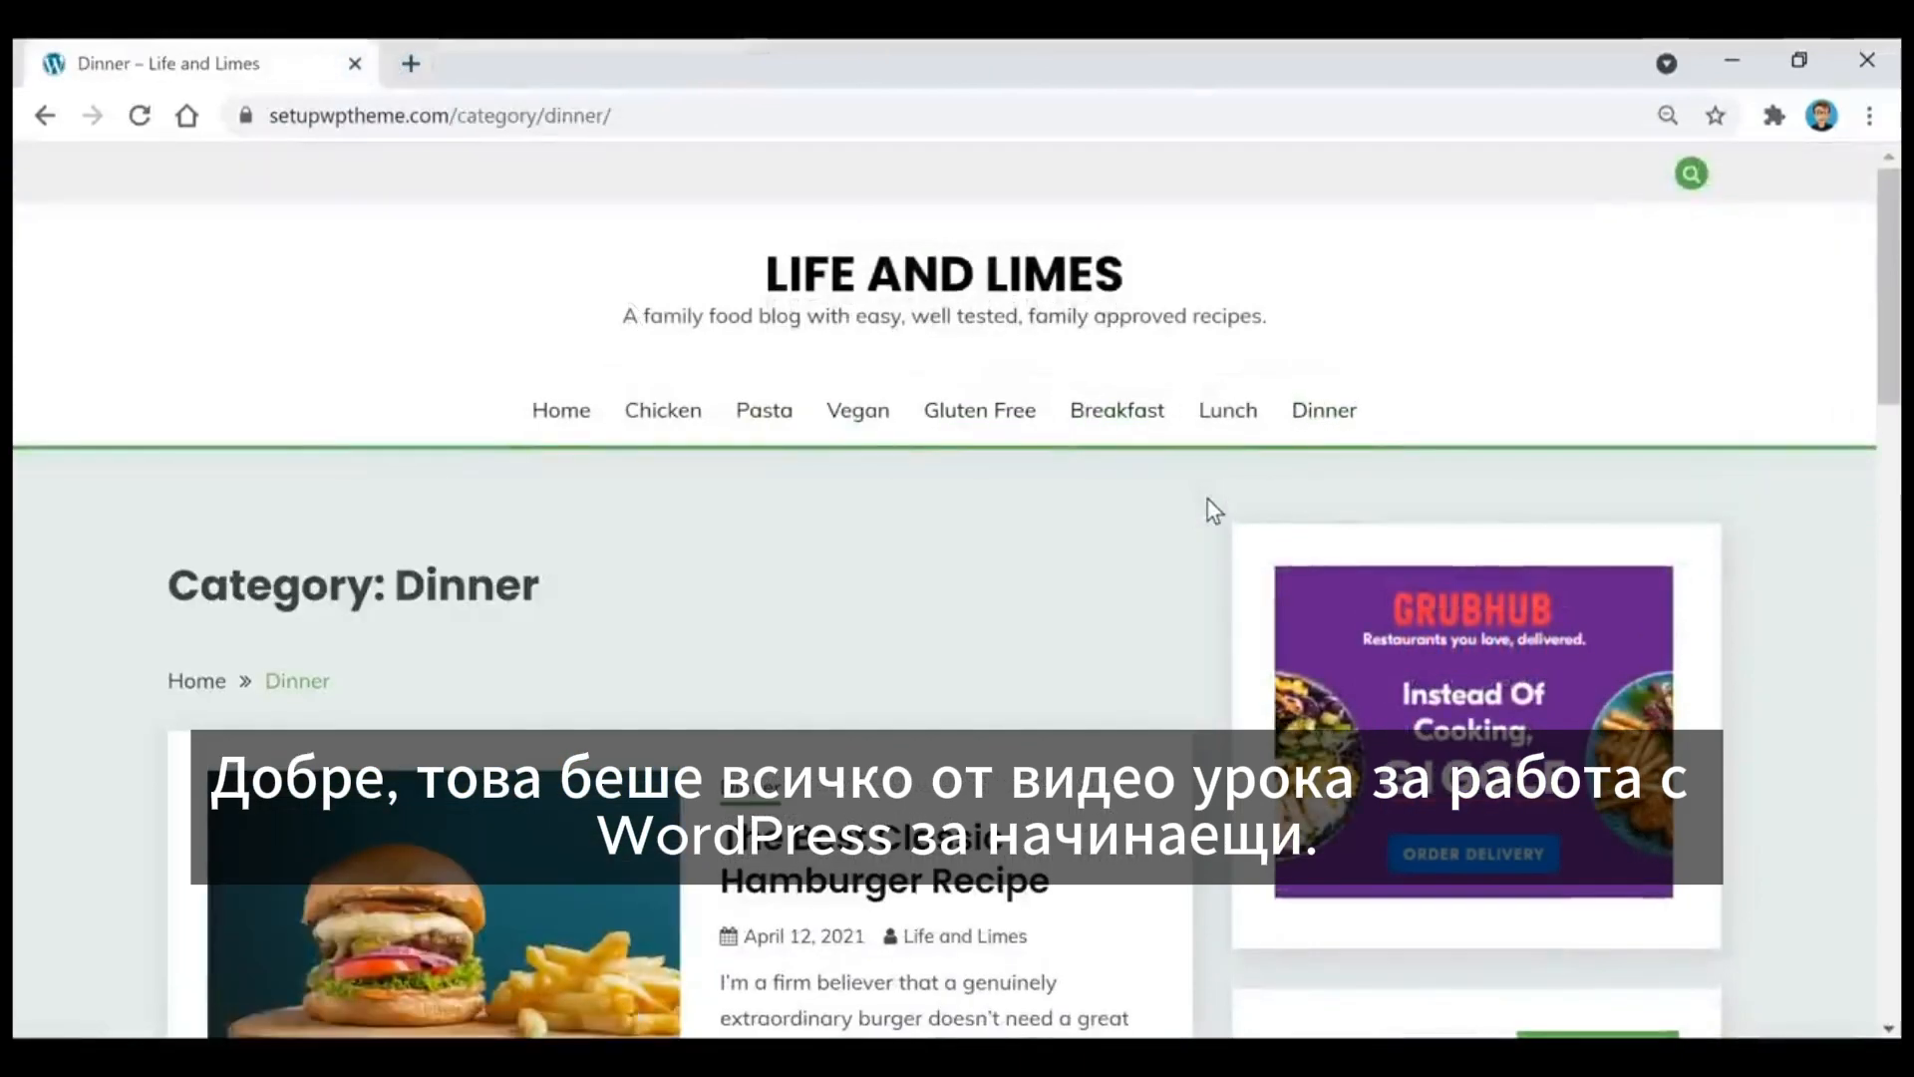
scroll(1208, 501, "down", 5)
scroll(1208, 502, "down", 4)
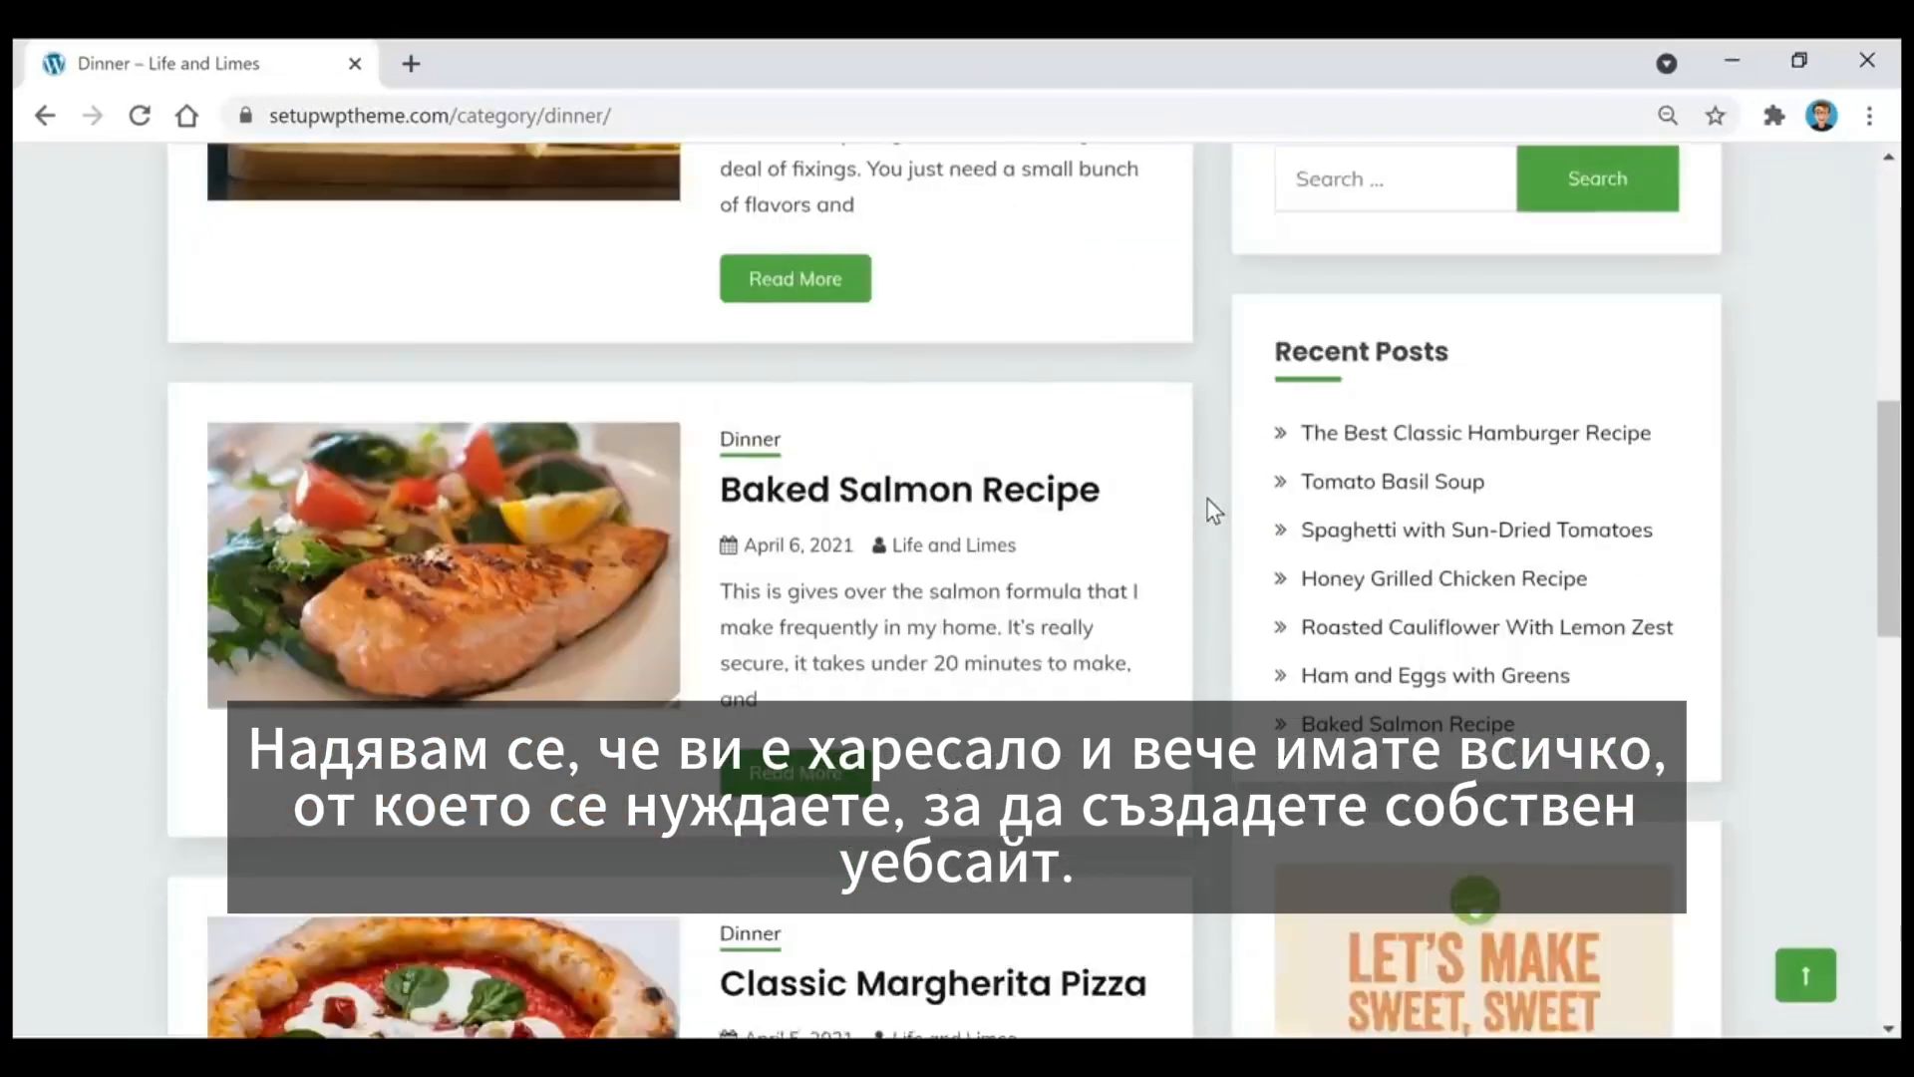
Step: Open The Best Classic Hamburger Recipe from the Dinner category page and look through the post down to its related posts
scroll(1208, 502, "down", 3)
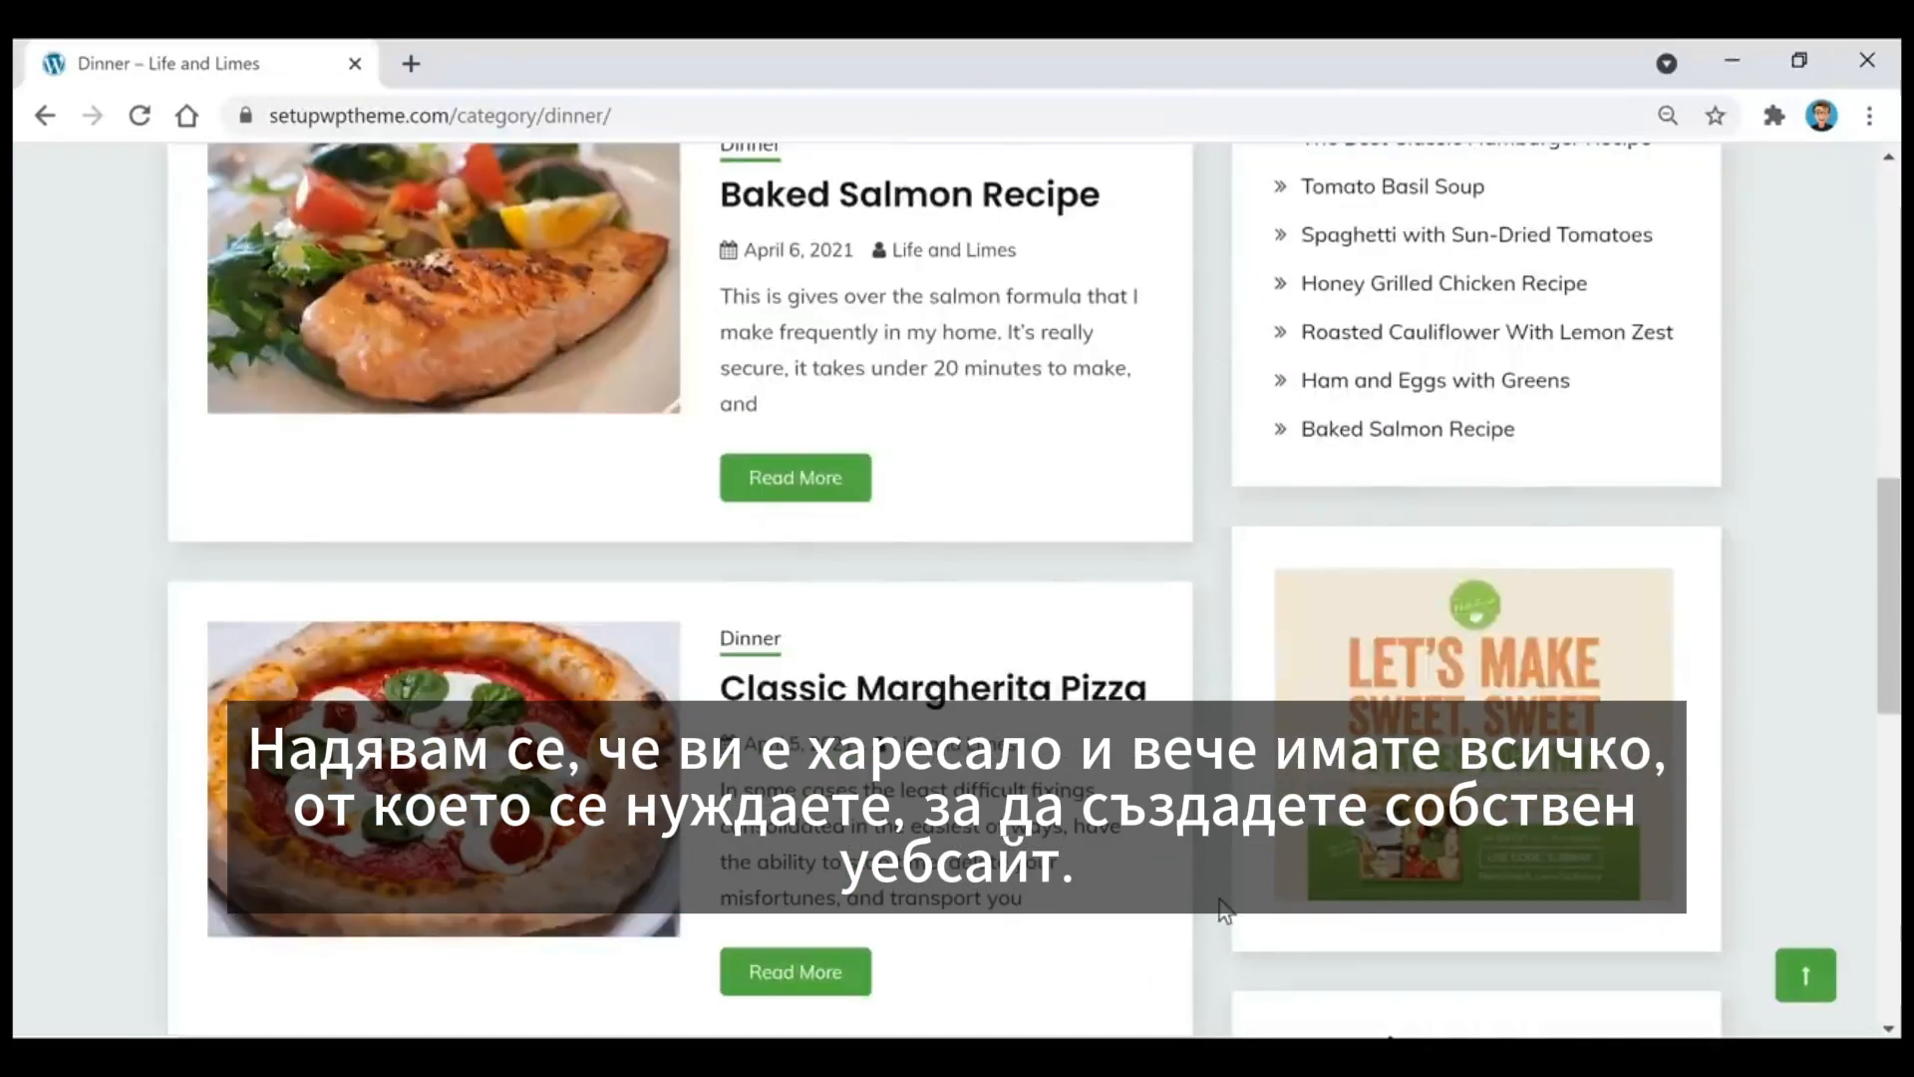
scroll(1218, 900, "up", 4)
scroll(1224, 909, "up", 4)
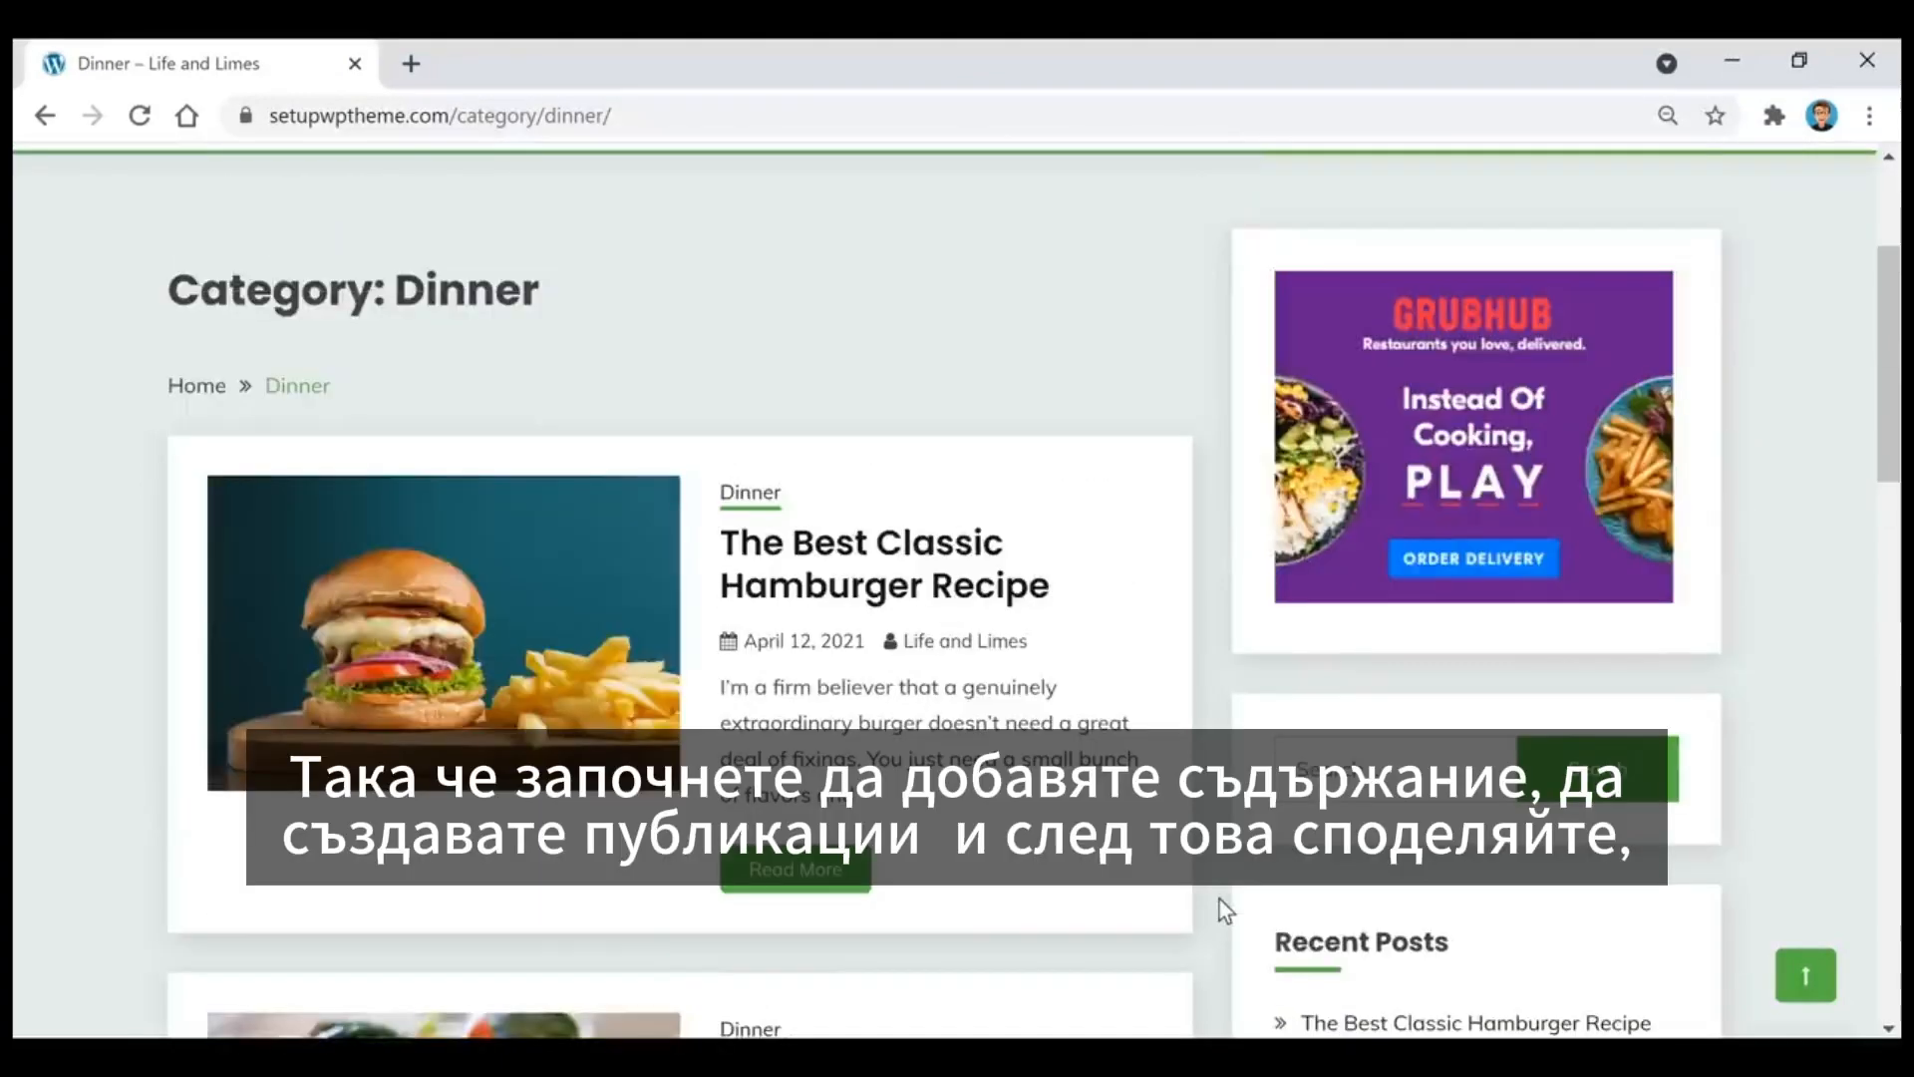
left_click(913, 575)
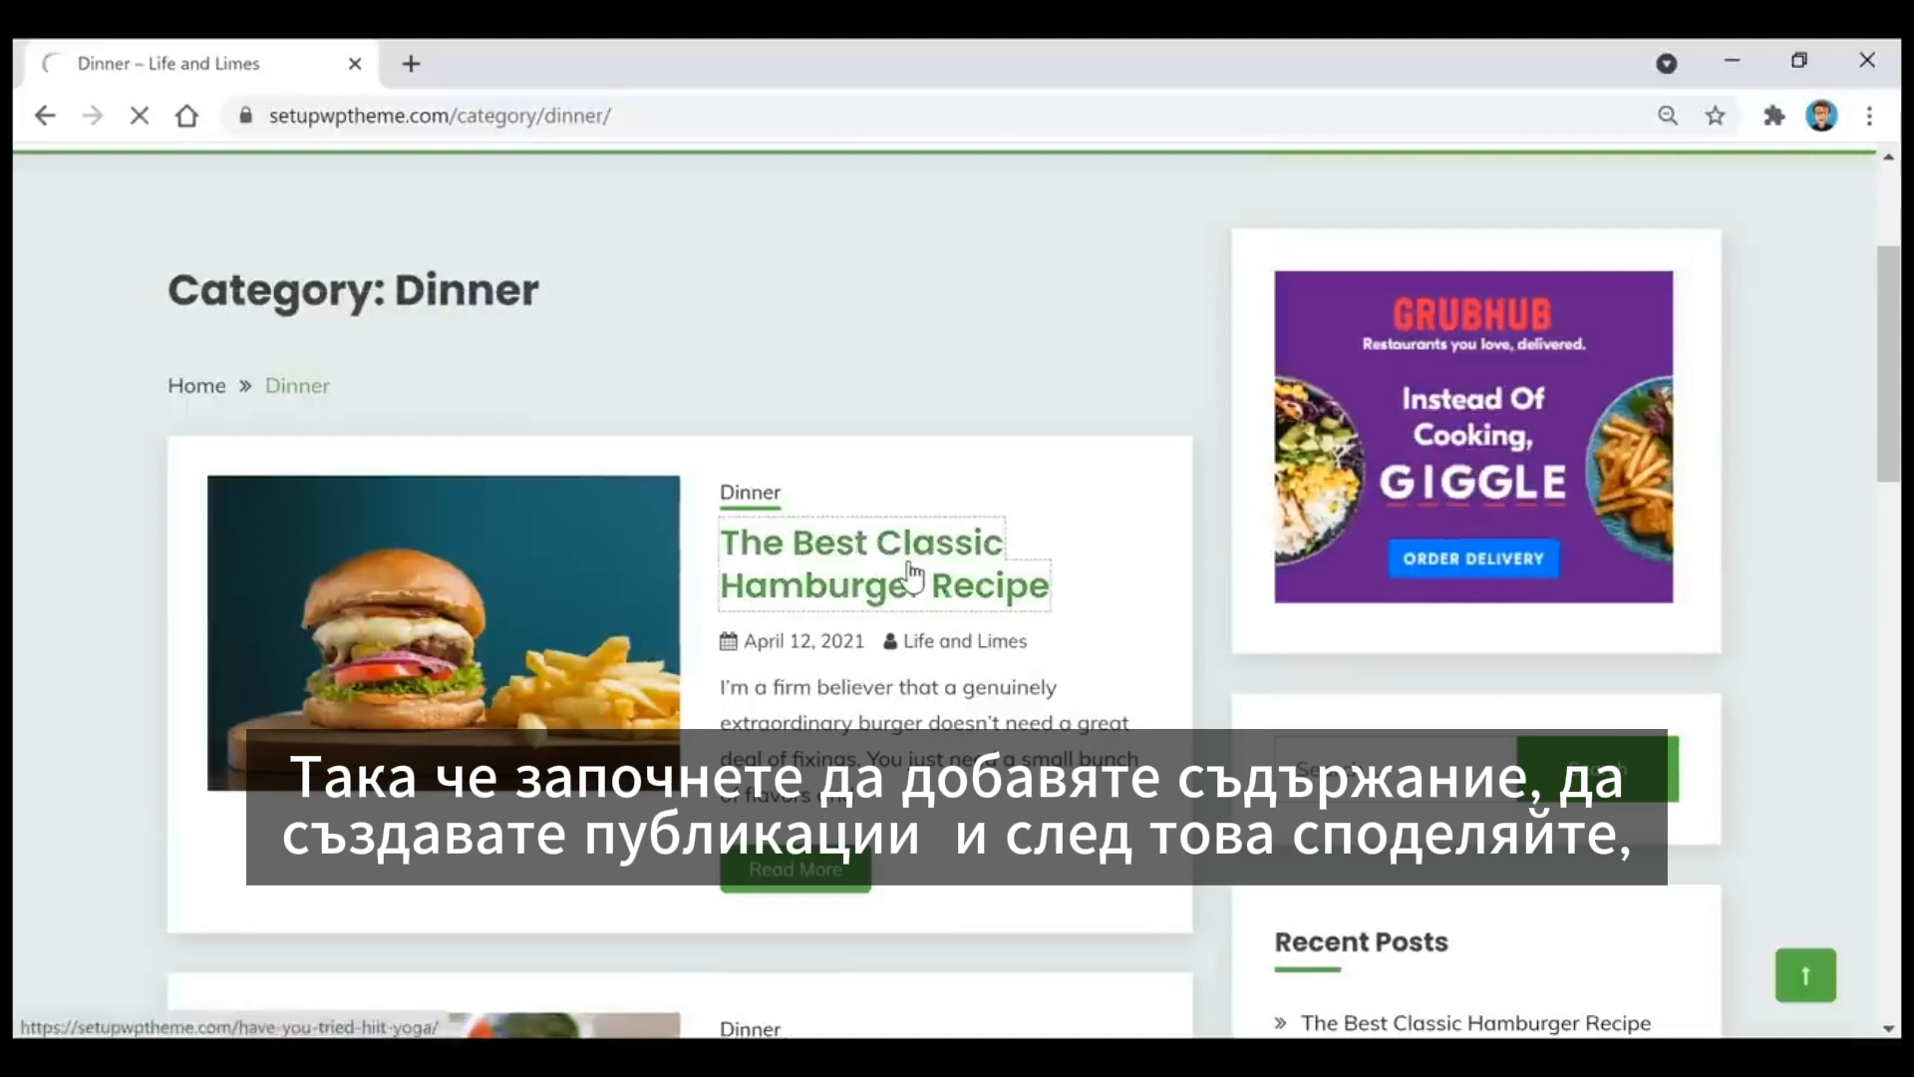
scroll(1147, 543, "down", 4)
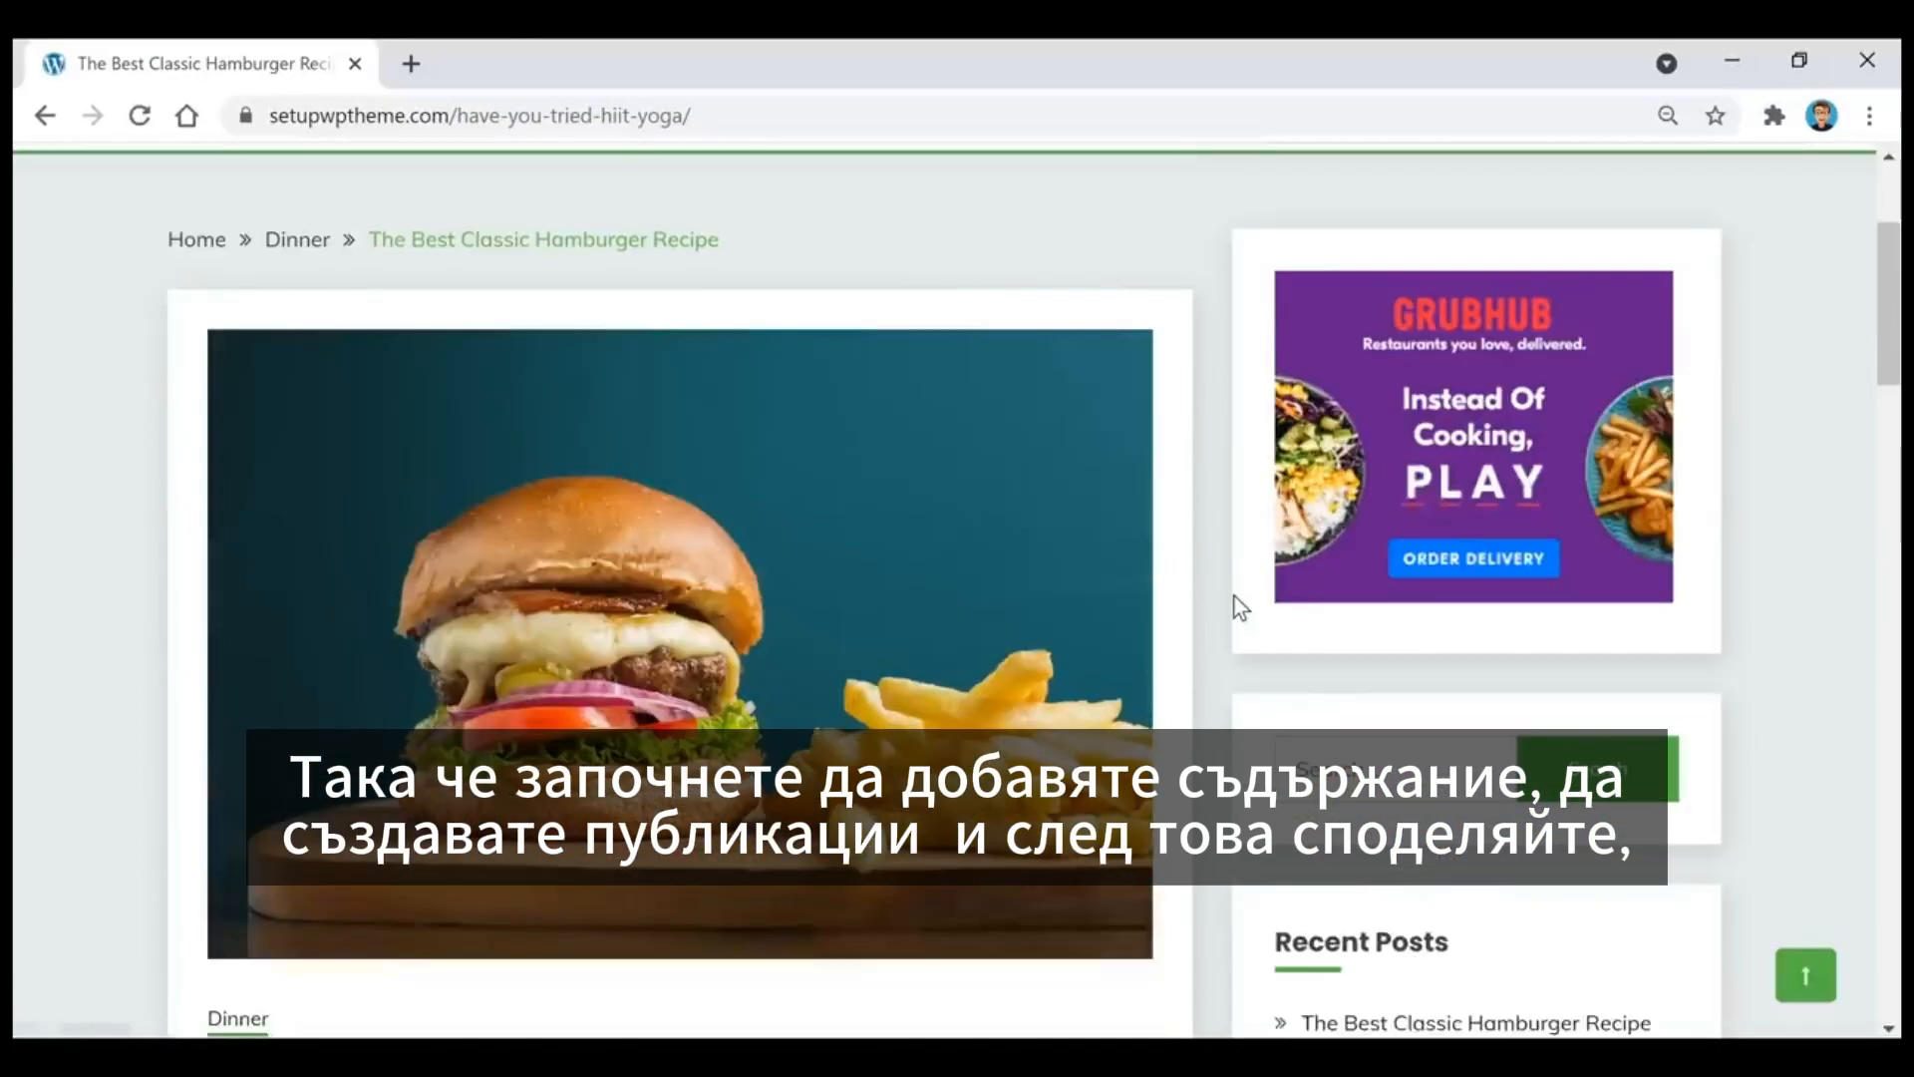
scroll(1235, 612, "down", 4)
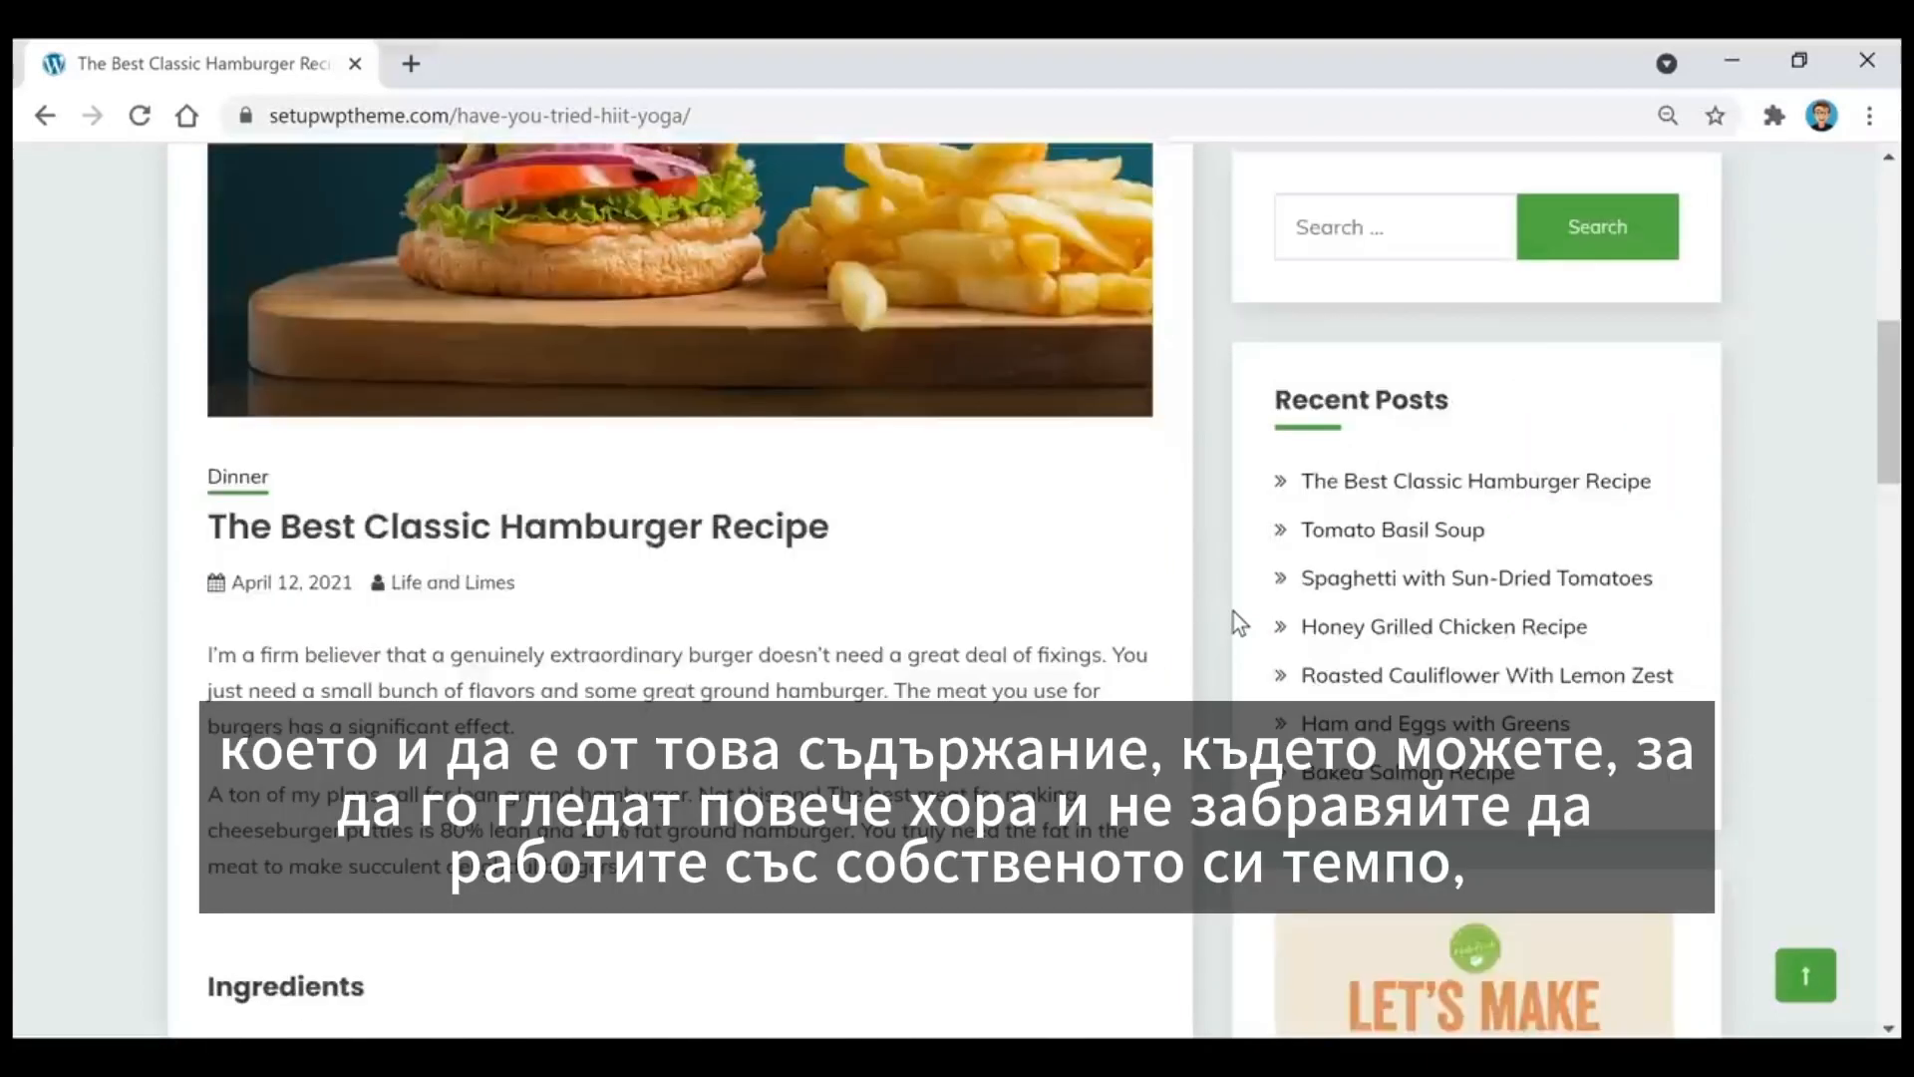
scroll(746, 632, "down", 4)
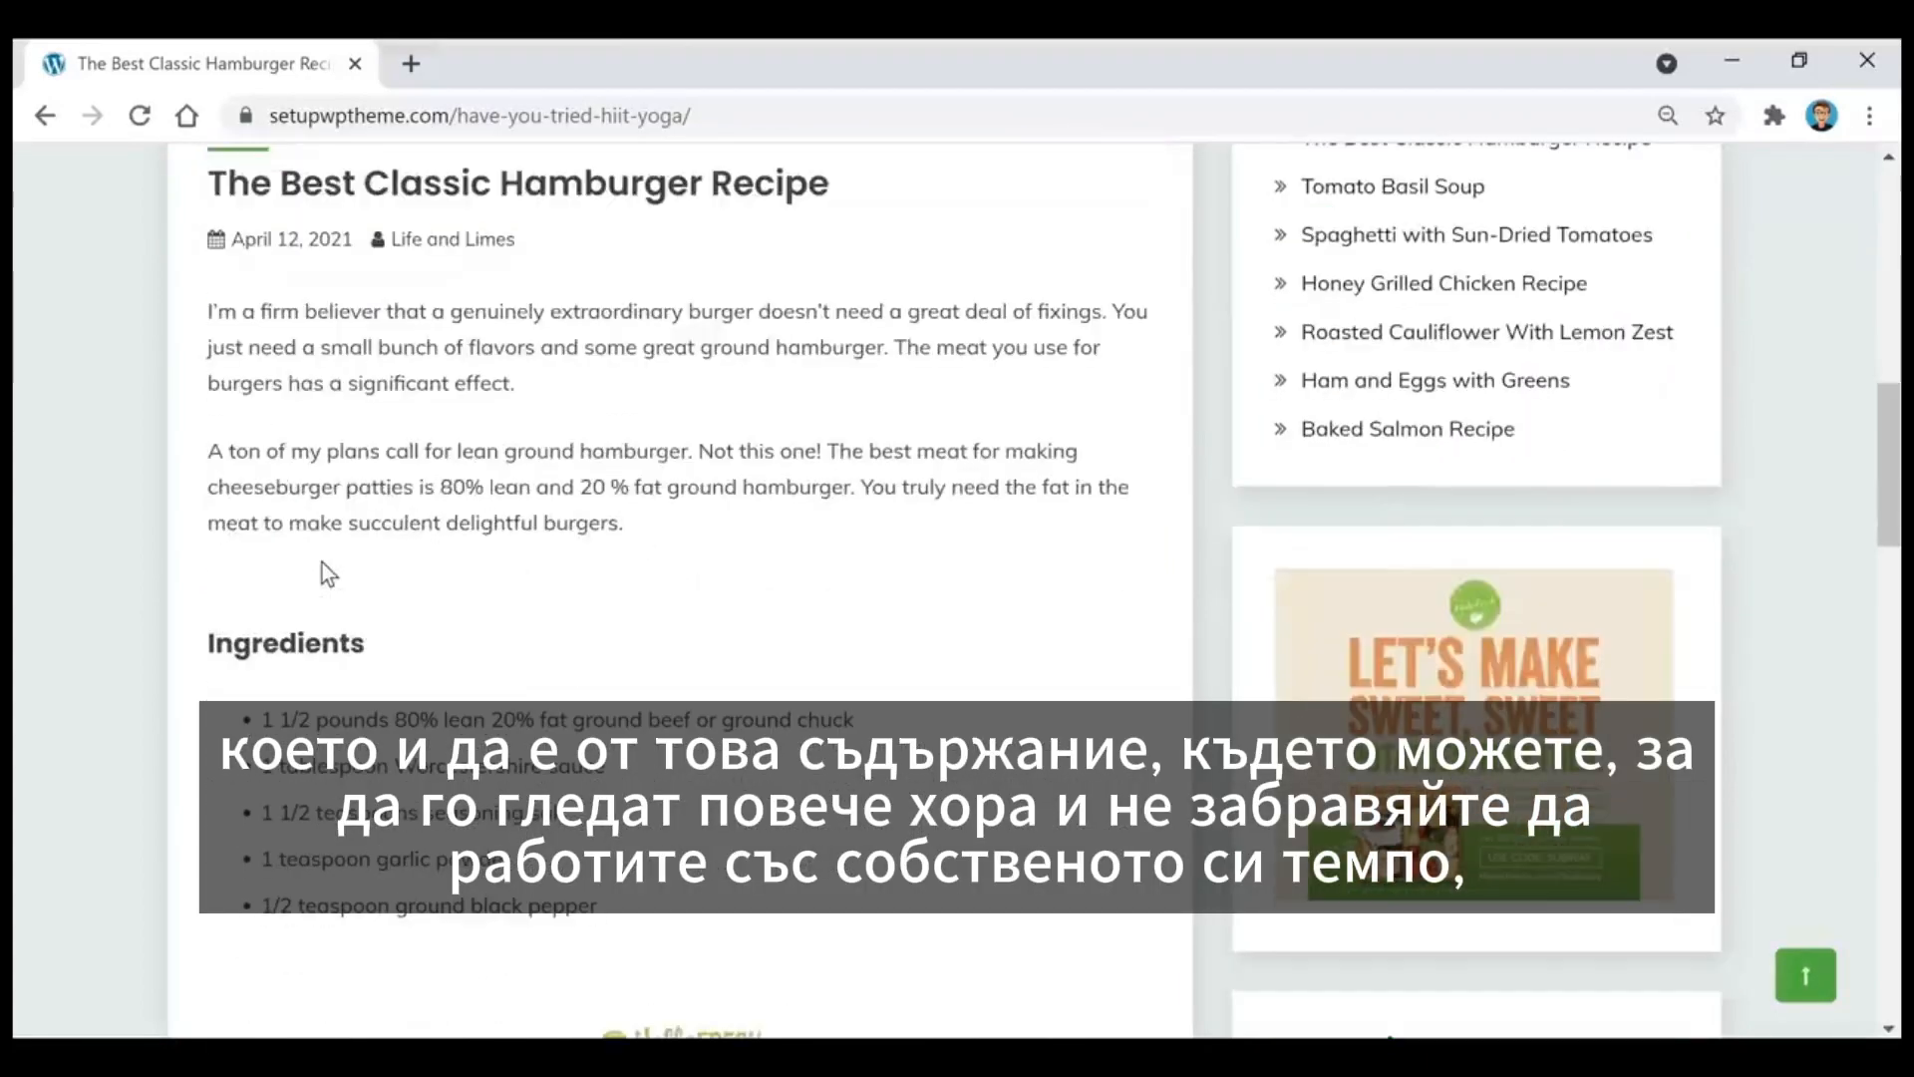
scroll(663, 525, "down", 5)
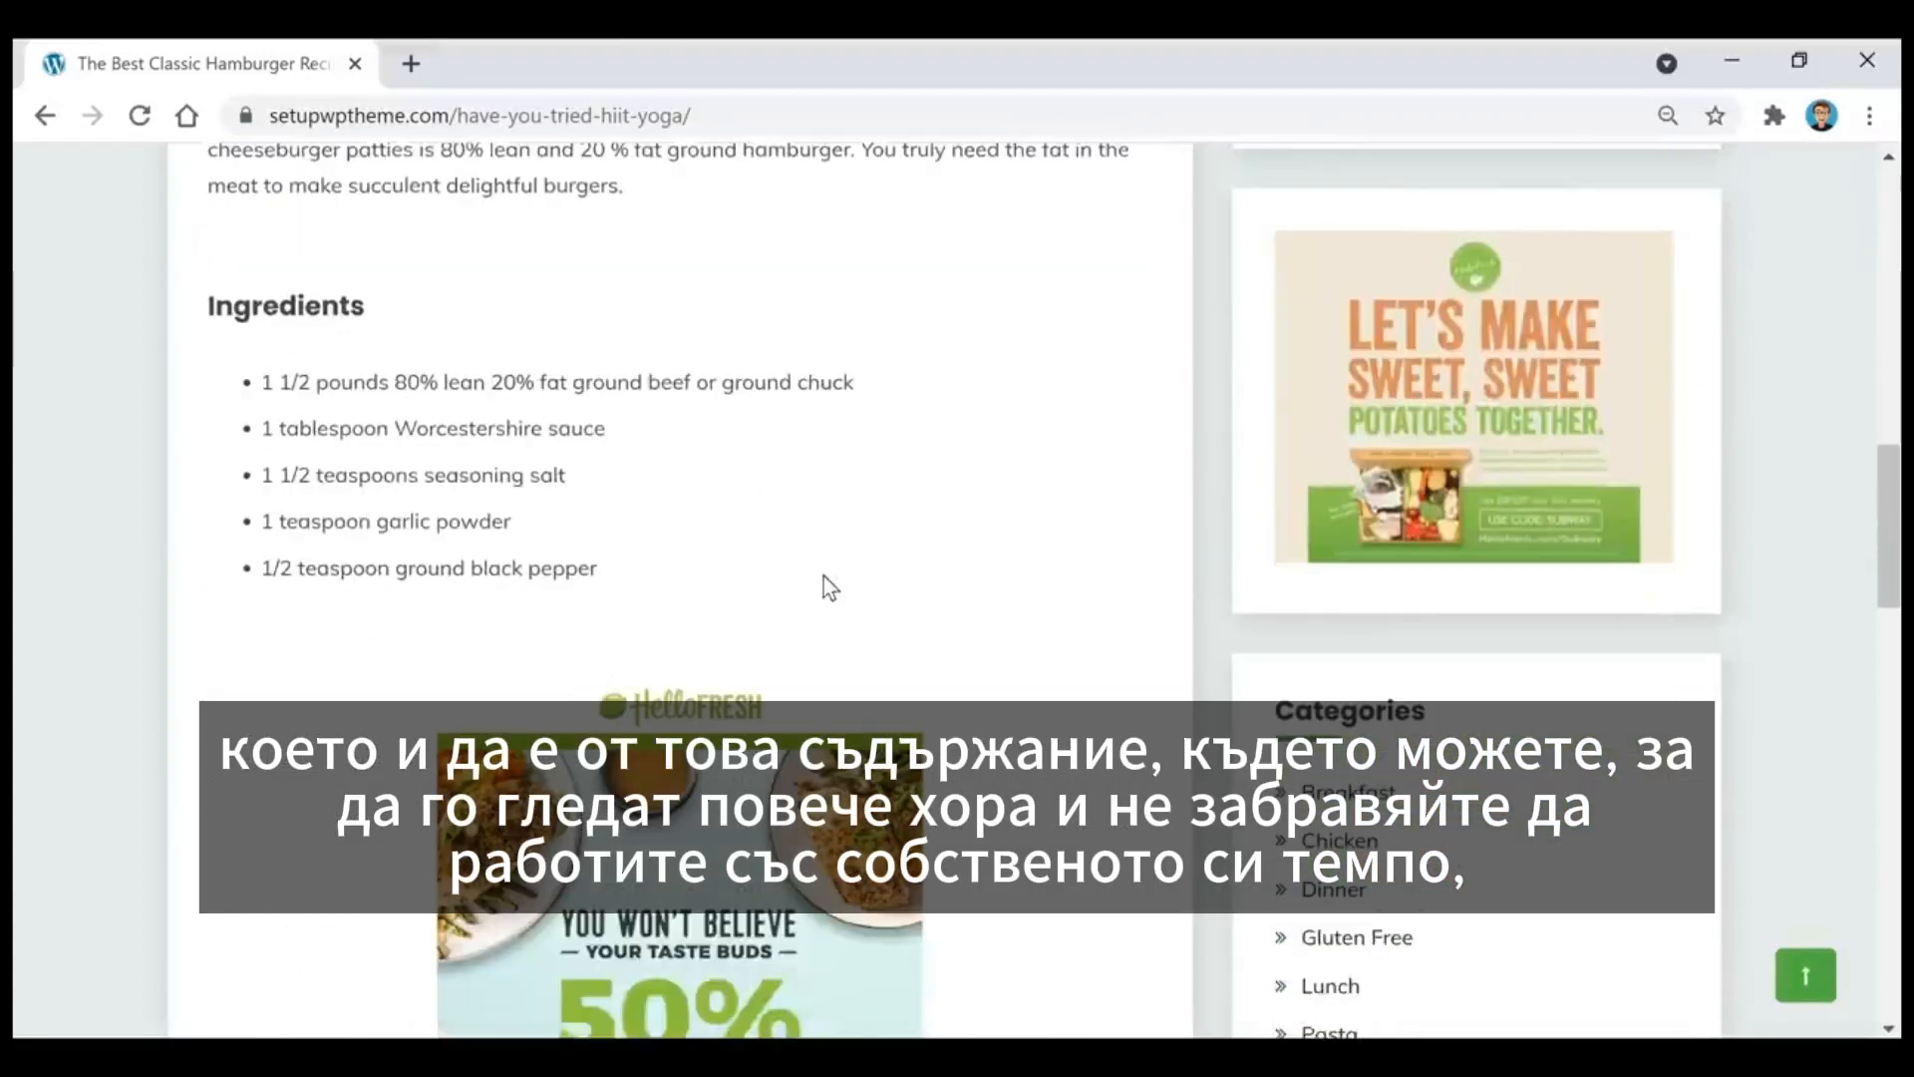
scroll(1033, 586, "down", 4)
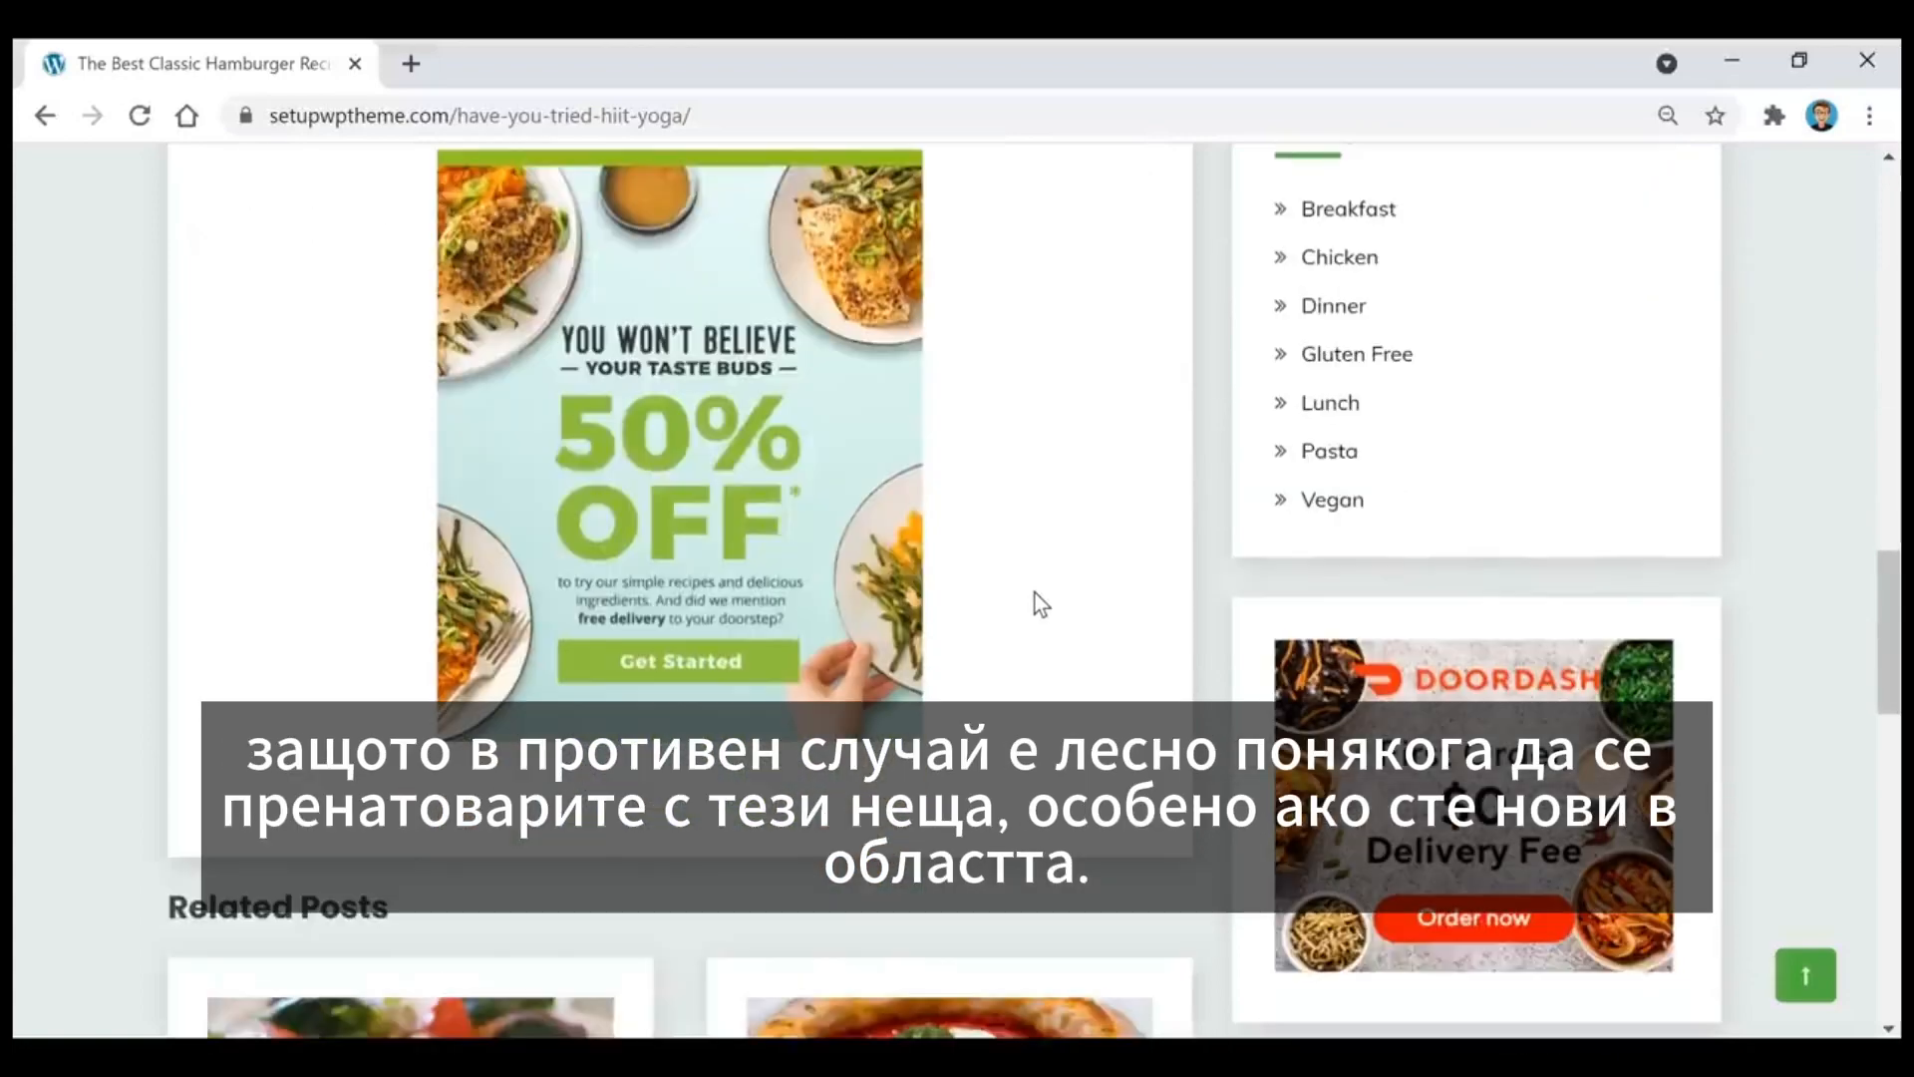